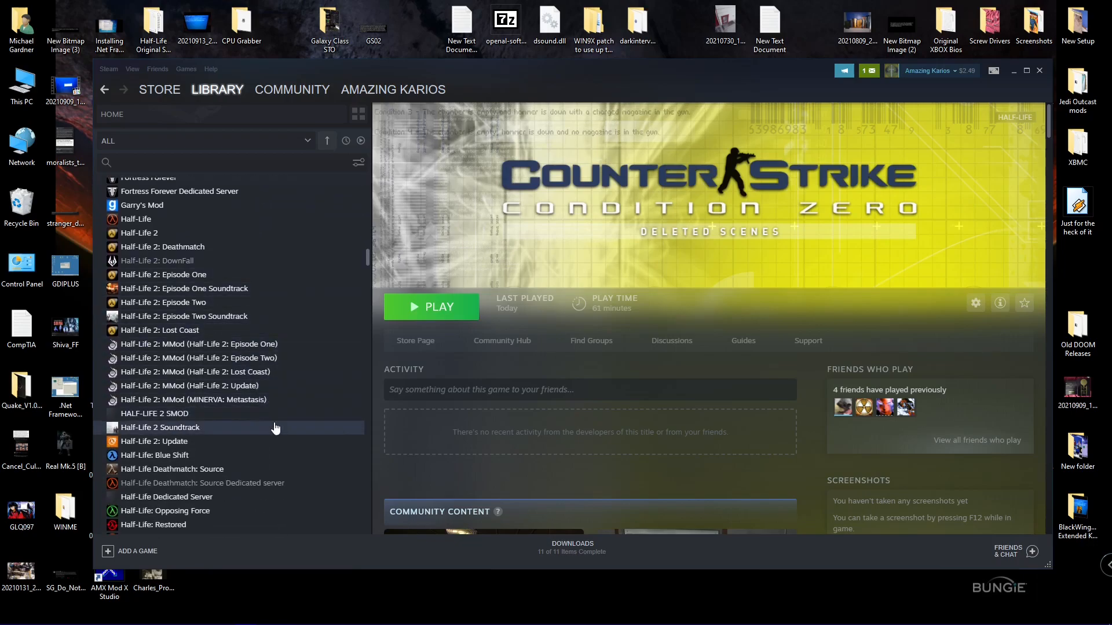
# Step: Scroll the Steam library to Half-Life Dedicated Server and bring up its right-click options menu
pyautogui.scroll(-1, 276, 430)
pyautogui.scroll(-3, 277, 430)
pyautogui.scroll(3, 277, 430)
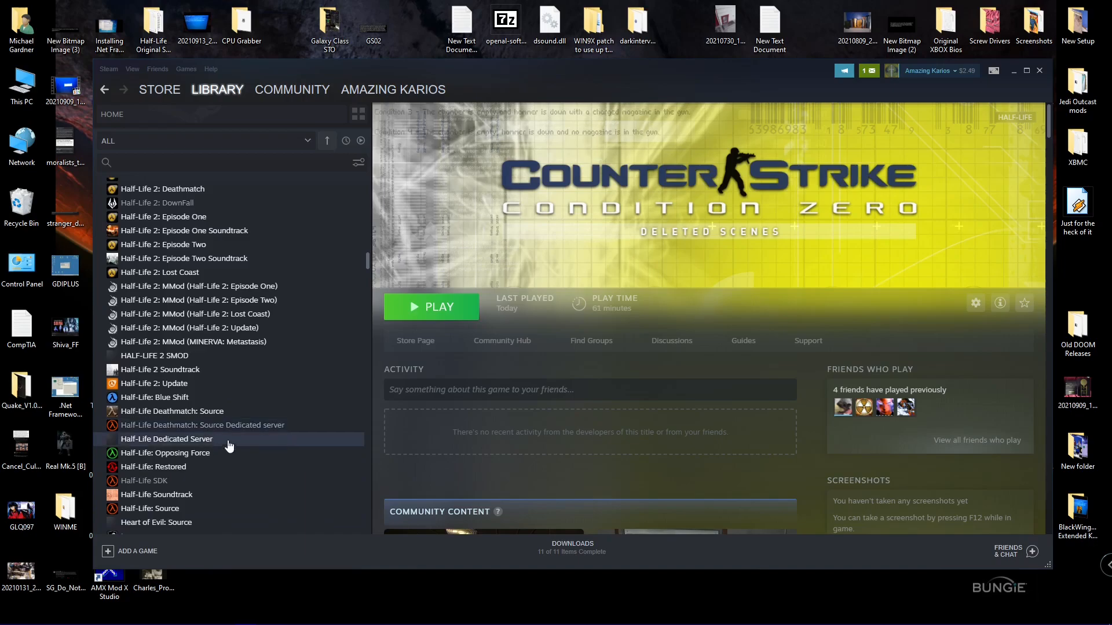
pyautogui.scroll(-1, 220, 448)
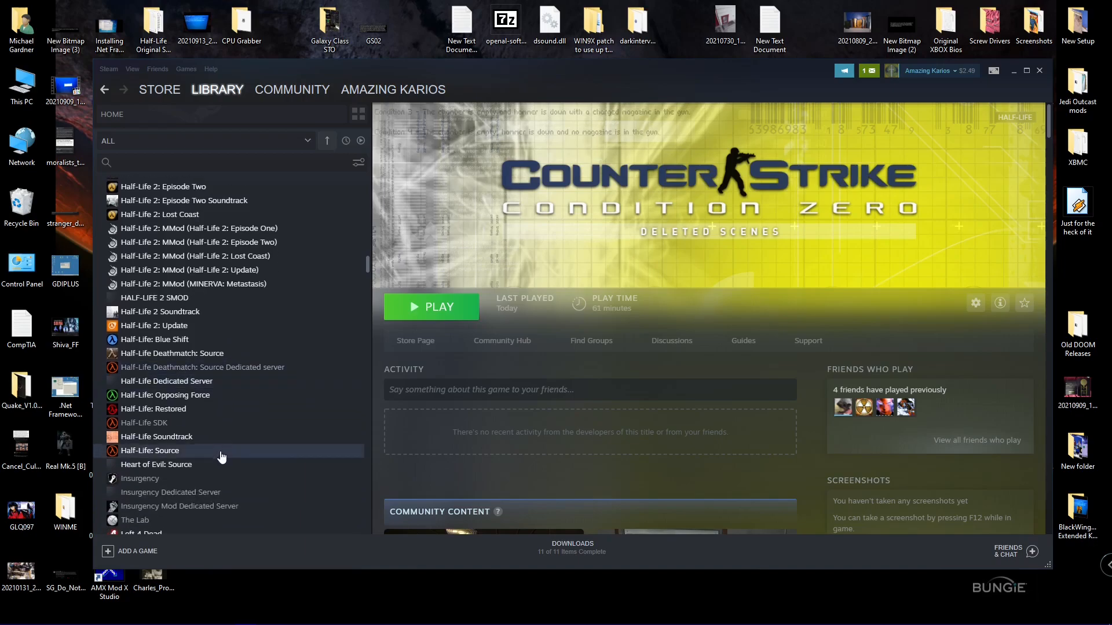
pyautogui.rightClick(210, 379)
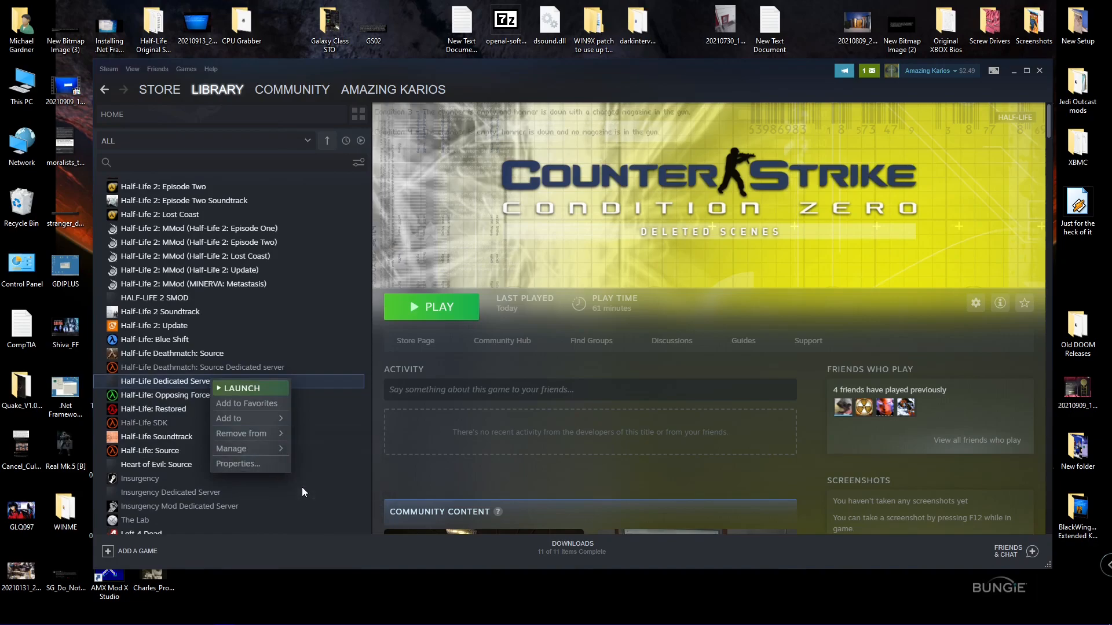
pyautogui.moveTo(276, 450)
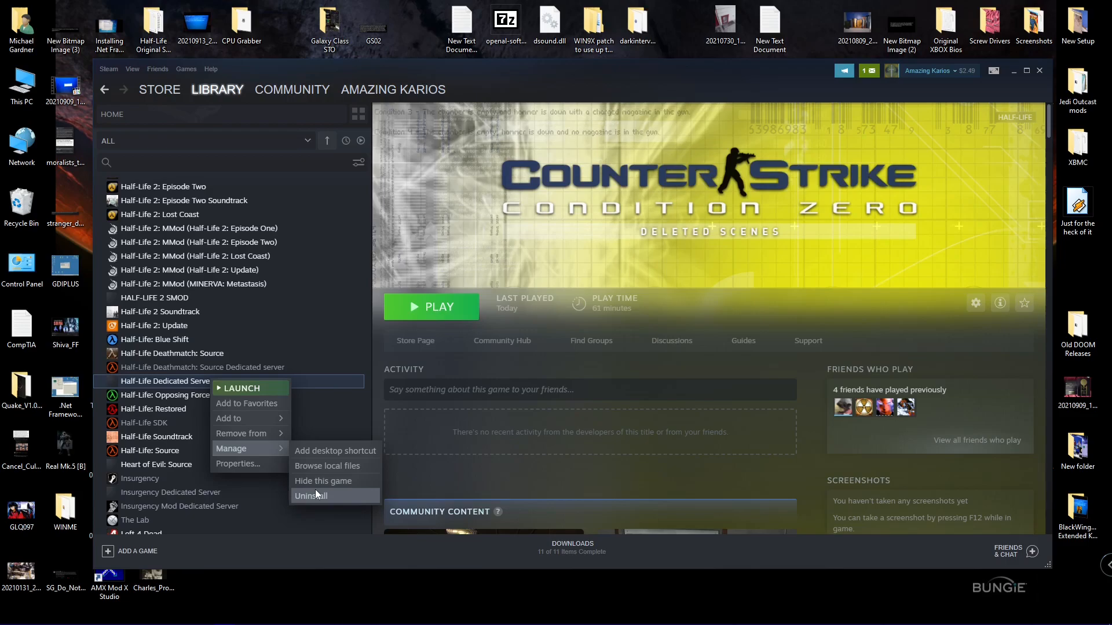
pyautogui.click(546, 480)
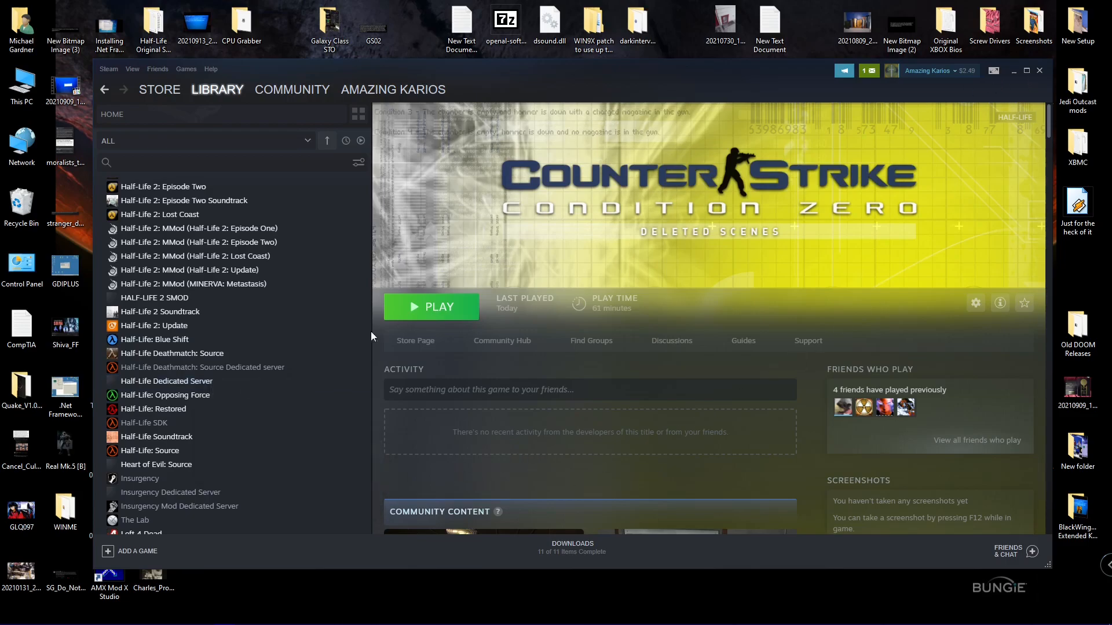
pyautogui.rightClick(192, 381)
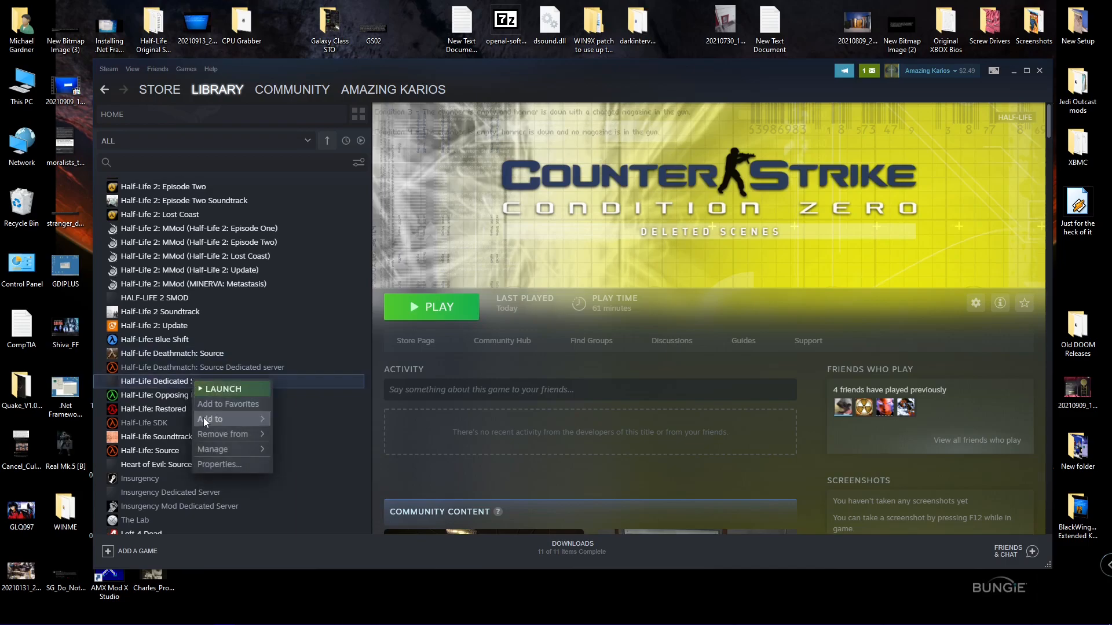
# Step: Verify the integrity of Half-Life Dedicated Server's files from its Local Files properties
pyautogui.click(213, 464)
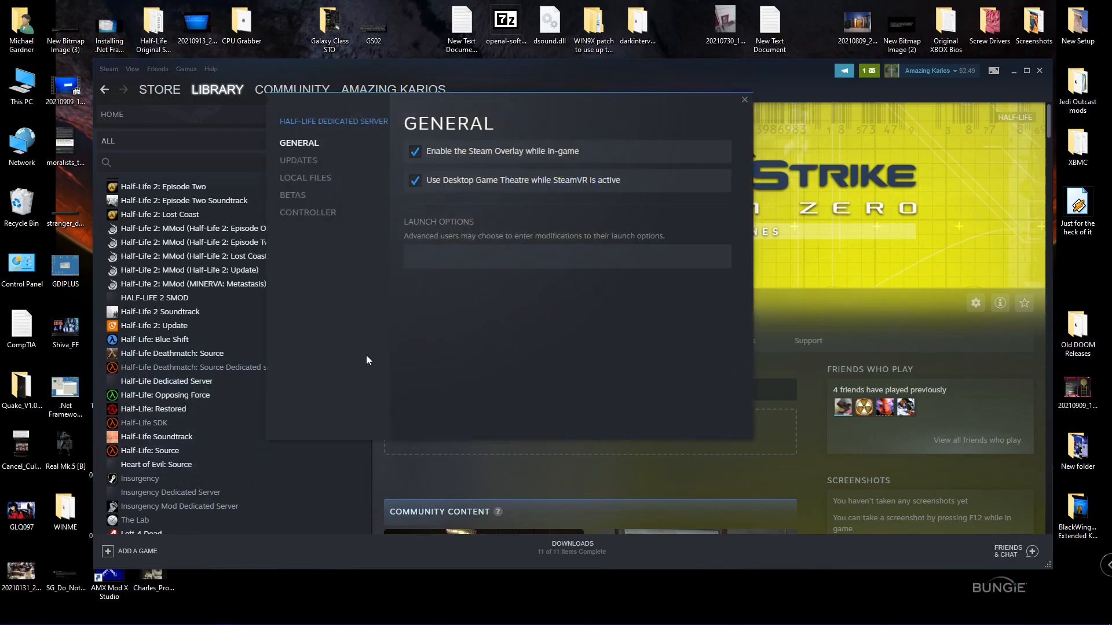
pyautogui.click(317, 178)
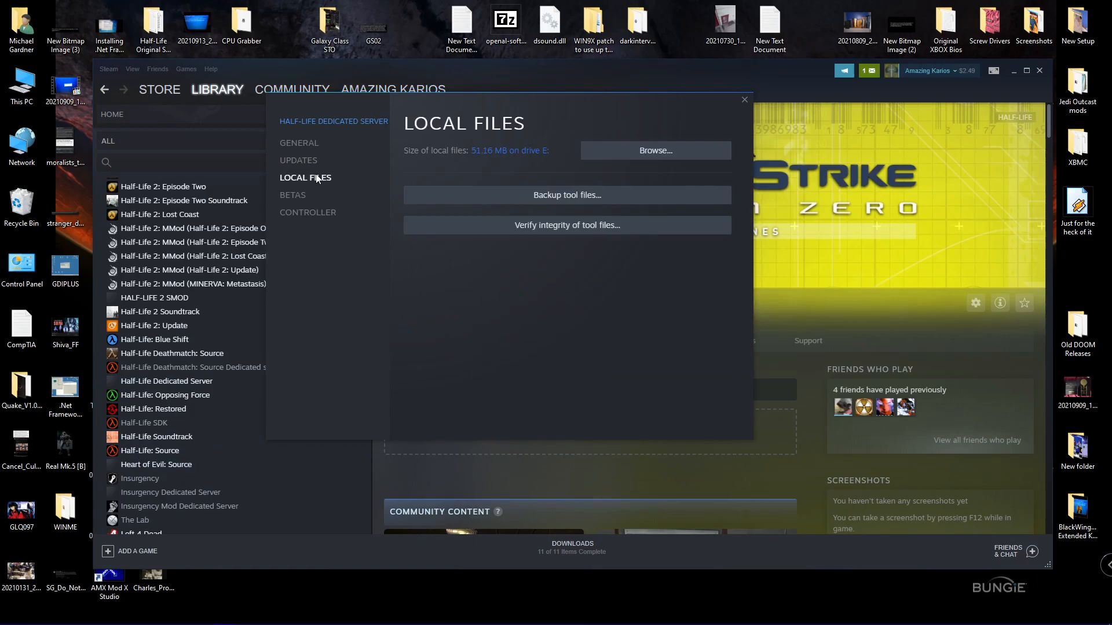
pyautogui.click(520, 233)
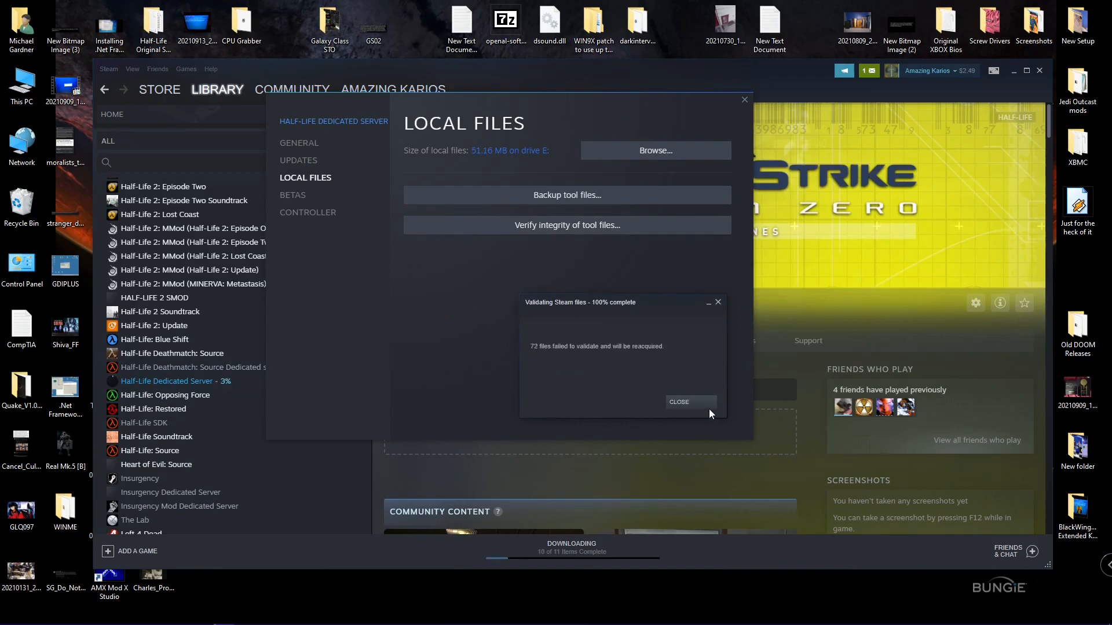
pyautogui.click(704, 404)
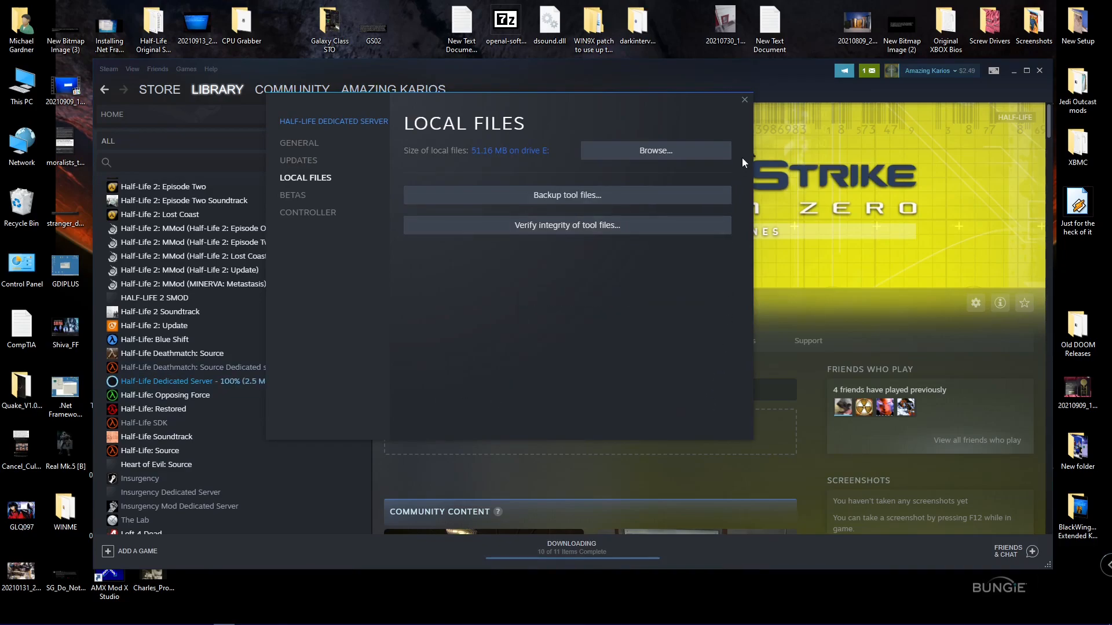
pyautogui.click(744, 100)
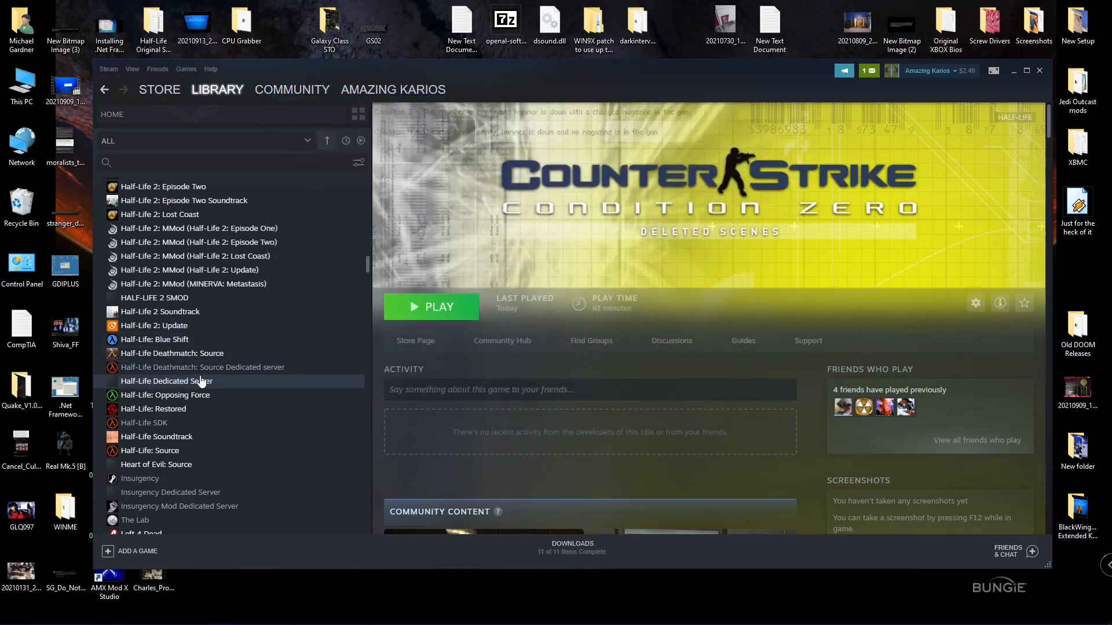
# Step: Launch the dedicated server with Half-Life as its game, cancel it, and minimize Steam
pyautogui.doubleClick(201, 381)
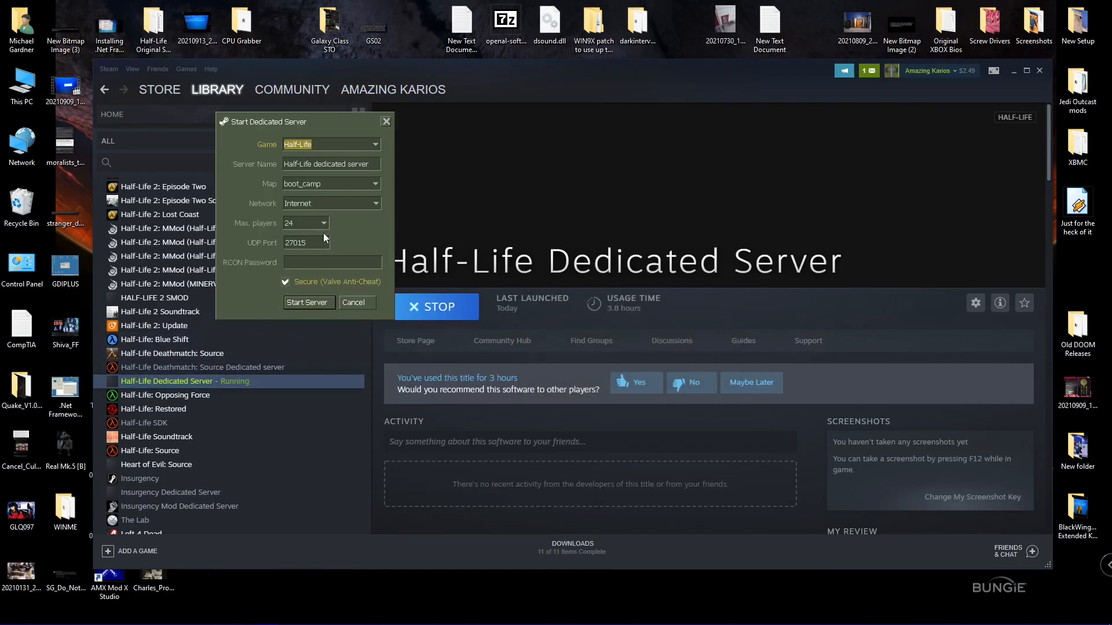
pyautogui.click(350, 145)
pyautogui.click(342, 120)
pyautogui.click(353, 303)
pyautogui.click(1014, 71)
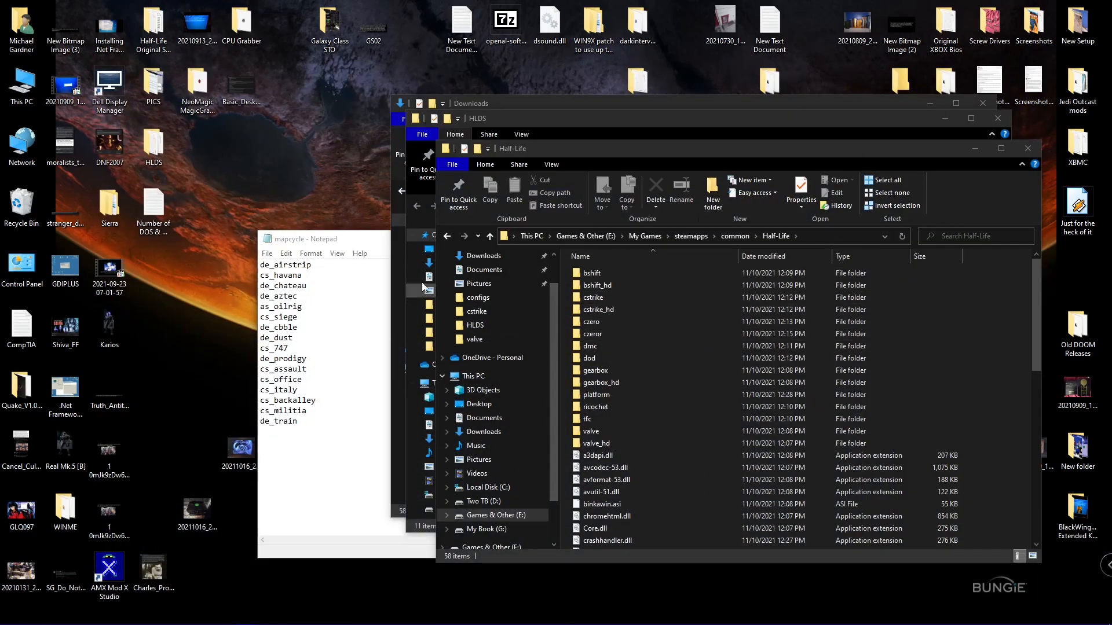
# Step: Close the mapcycle notes and open steamcmd.zip in 7-Zip from the HLDS folder
pyautogui.click(380, 241)
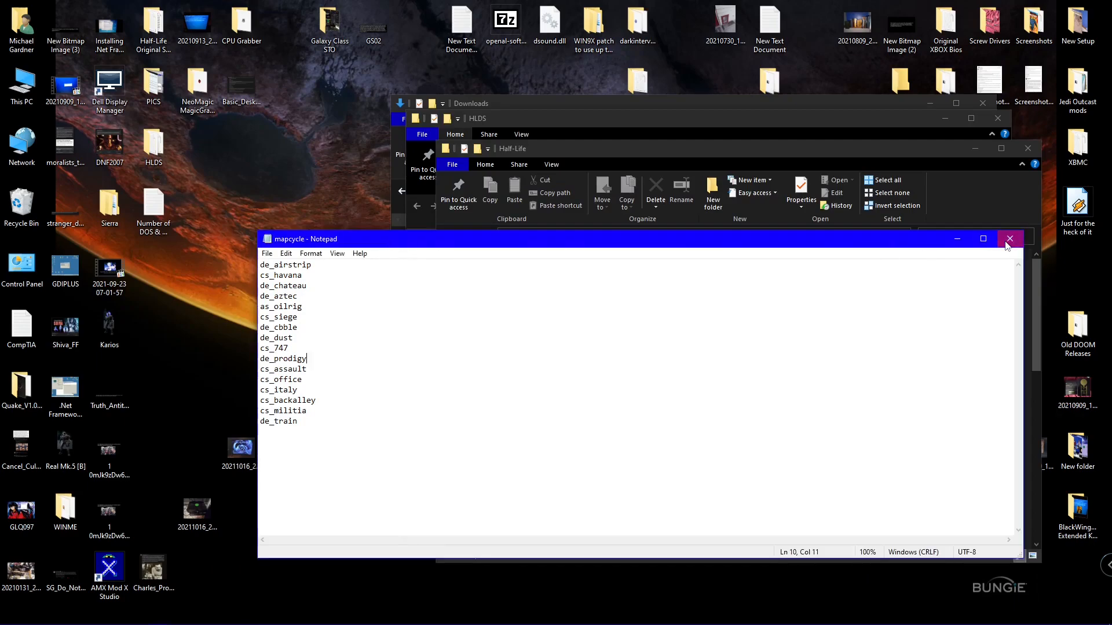
pyautogui.click(1010, 238)
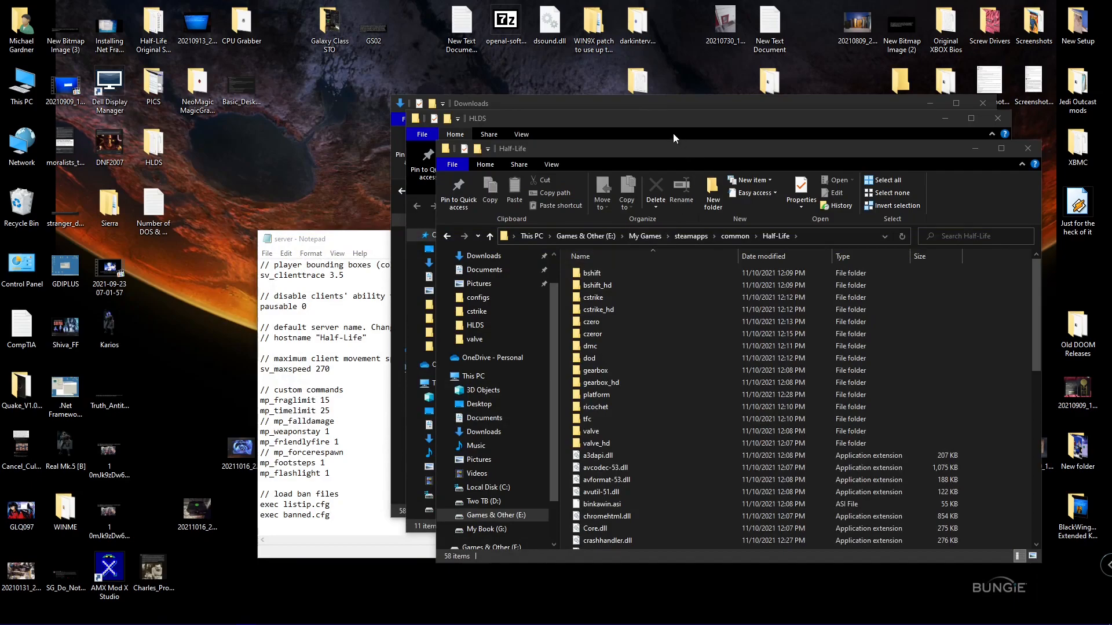
pyautogui.click(658, 119)
pyautogui.moveTo(658, 119); pyautogui.dragTo(604, 101)
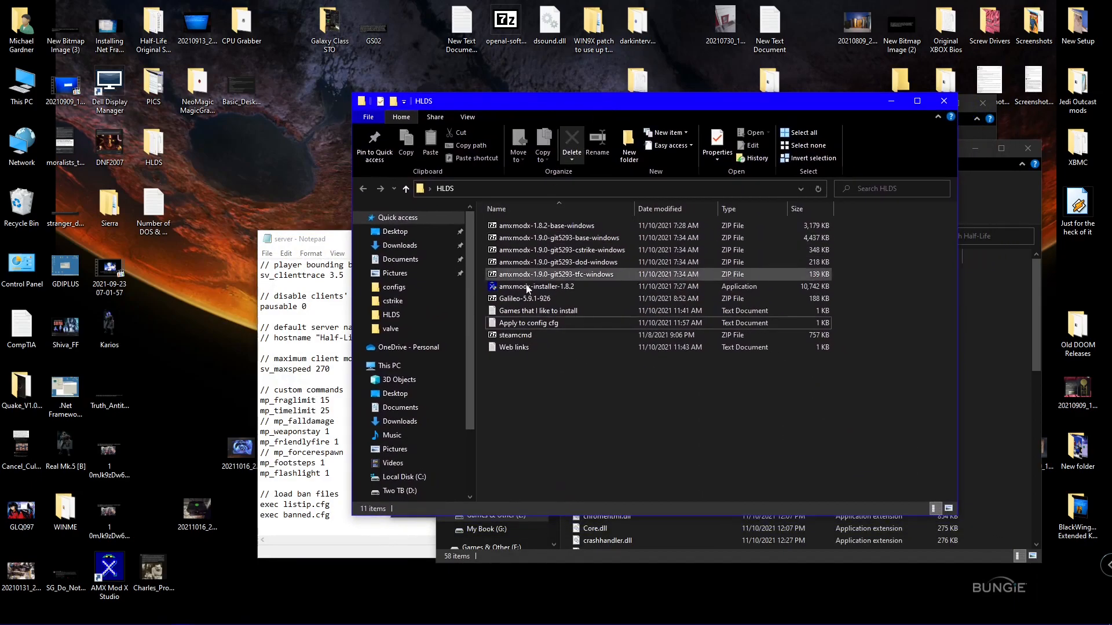
pyautogui.click(530, 337)
pyautogui.doubleClick(531, 342)
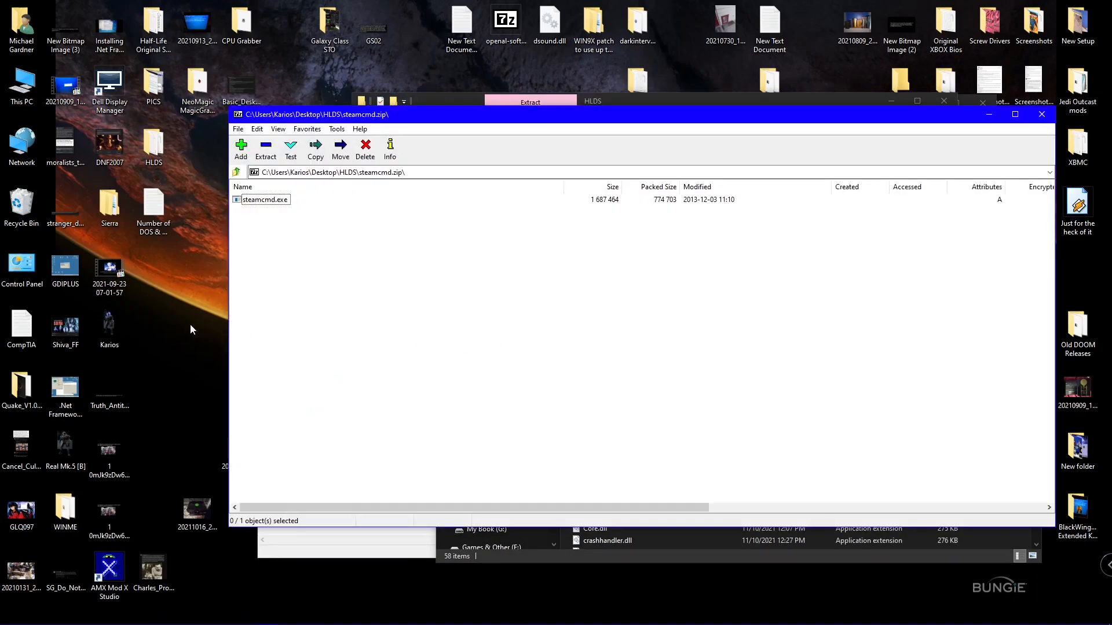
# Step: Create a new desktop folder named 'SteamCMD'
pyautogui.rightClick(158, 325)
pyautogui.moveTo(231, 477)
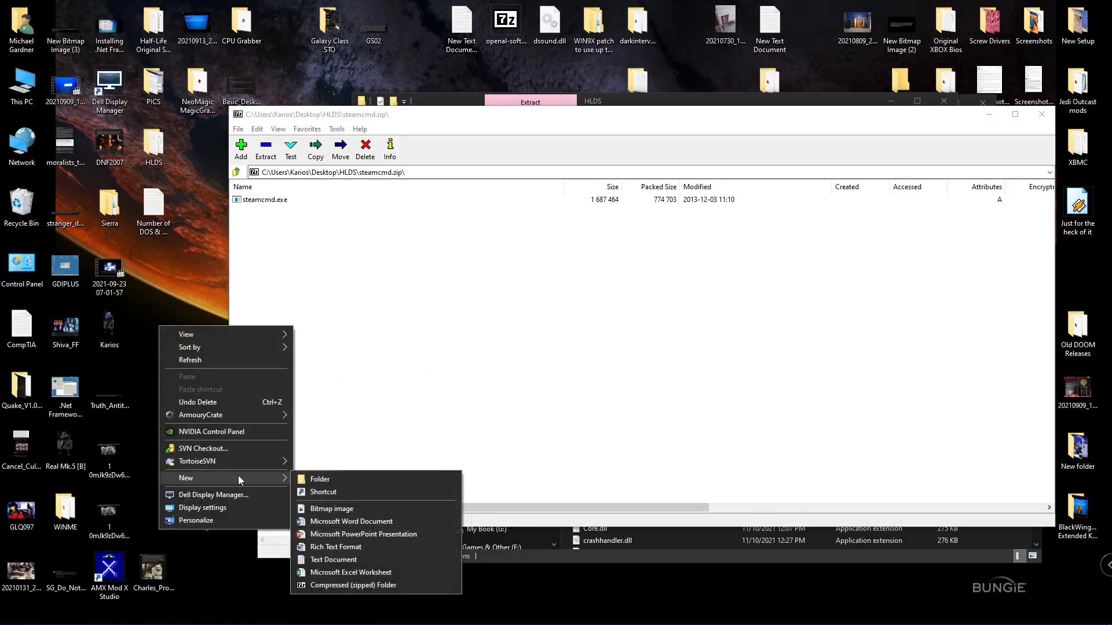
pyautogui.click(320, 480)
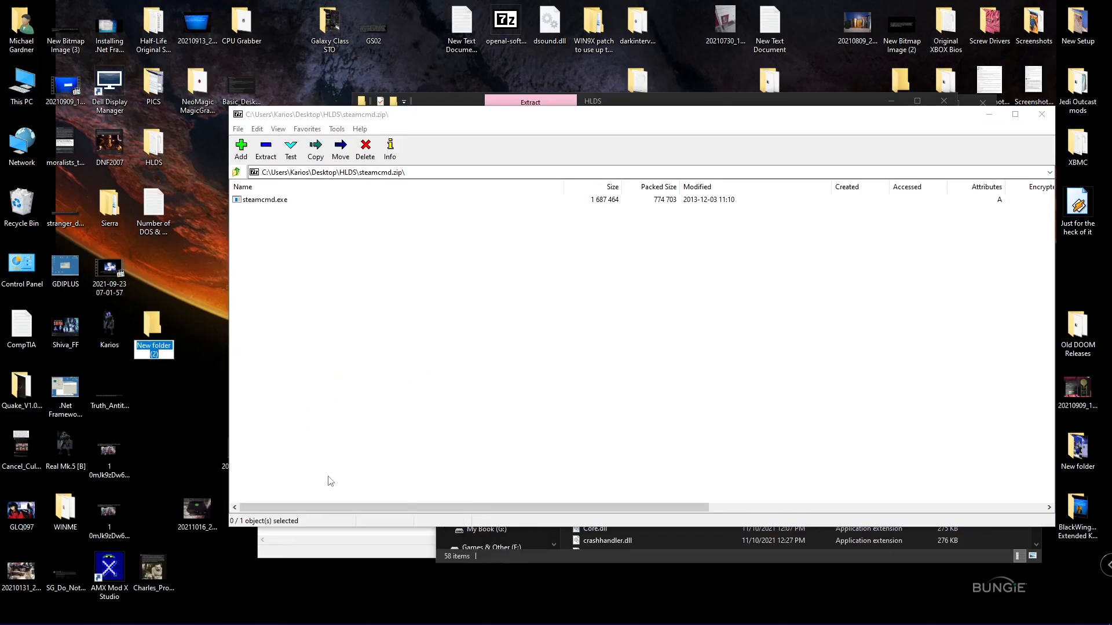
pyautogui.write('SteamCMD')
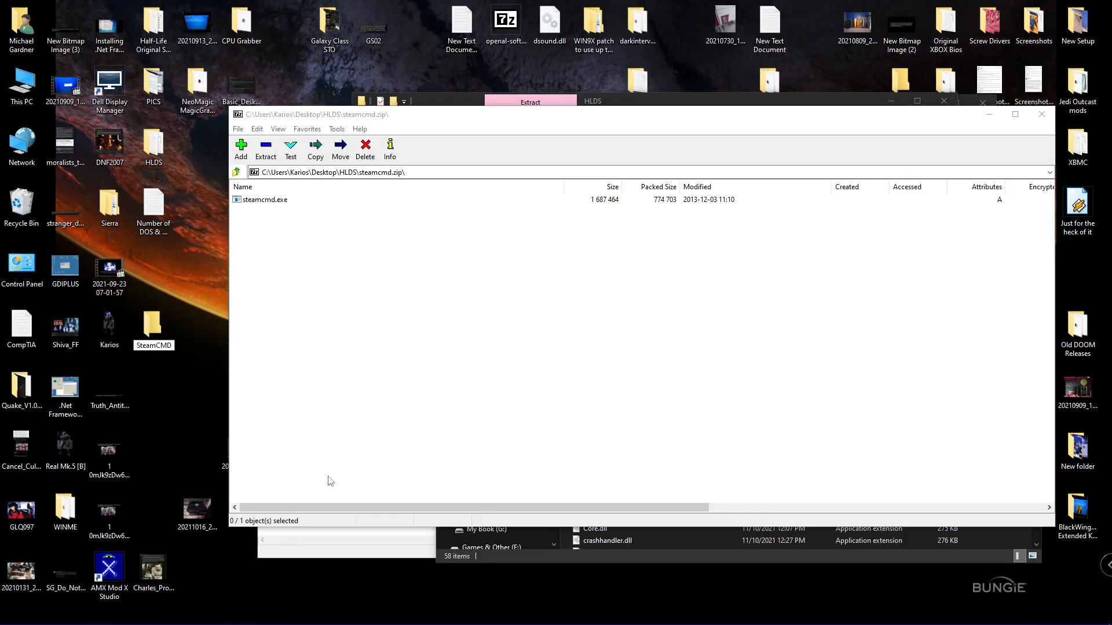
pyautogui.press('Return')
pyautogui.press('Return')
# Step: Copy steamcmd.exe from the archive into the SteamCMD folder
pyautogui.moveTo(642, 123); pyautogui.dragTo(328, 135)
pyautogui.click(695, 137)
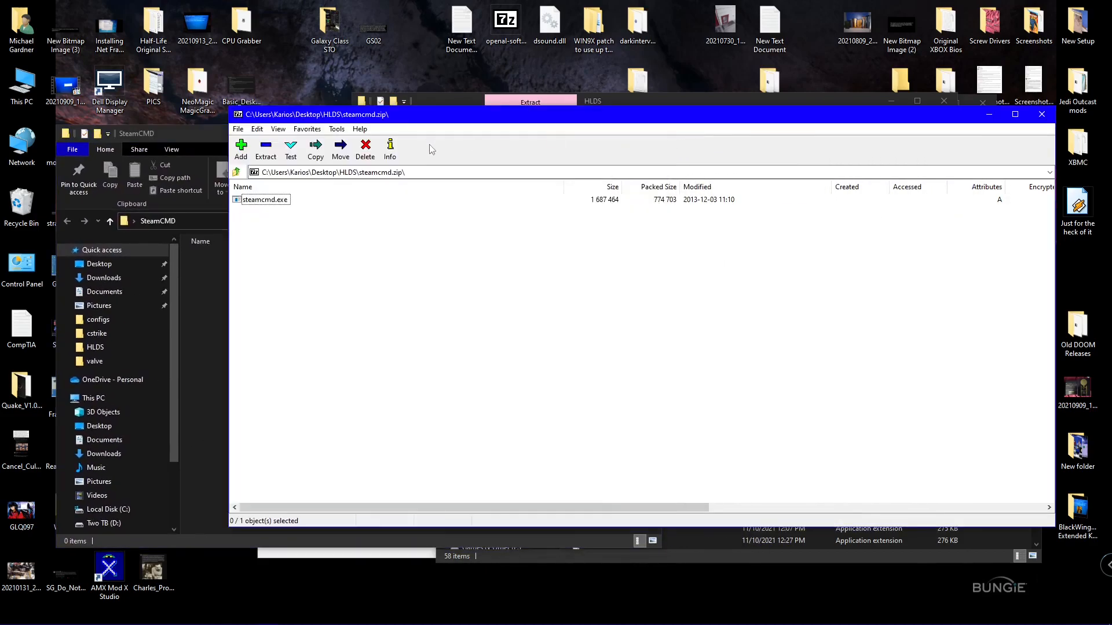
pyautogui.moveTo(271, 206); pyautogui.dragTo(222, 283)
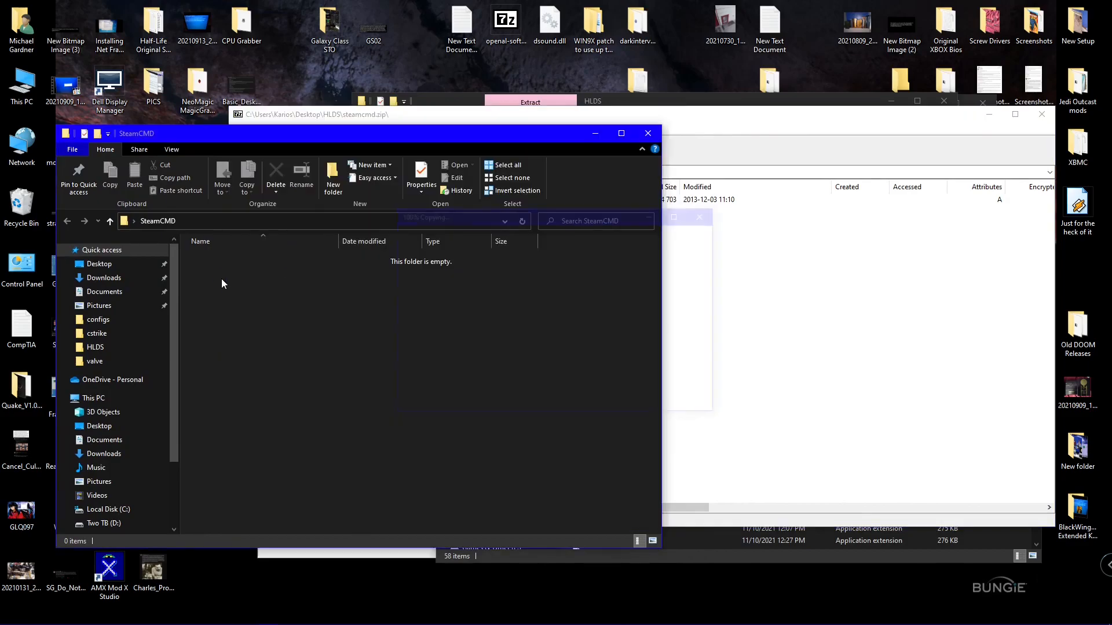
# Step: Run steamcmd.exe to self-update, close the steamcmd.zip window, and enter 'login anonymous'
pyautogui.doubleClick(227, 262)
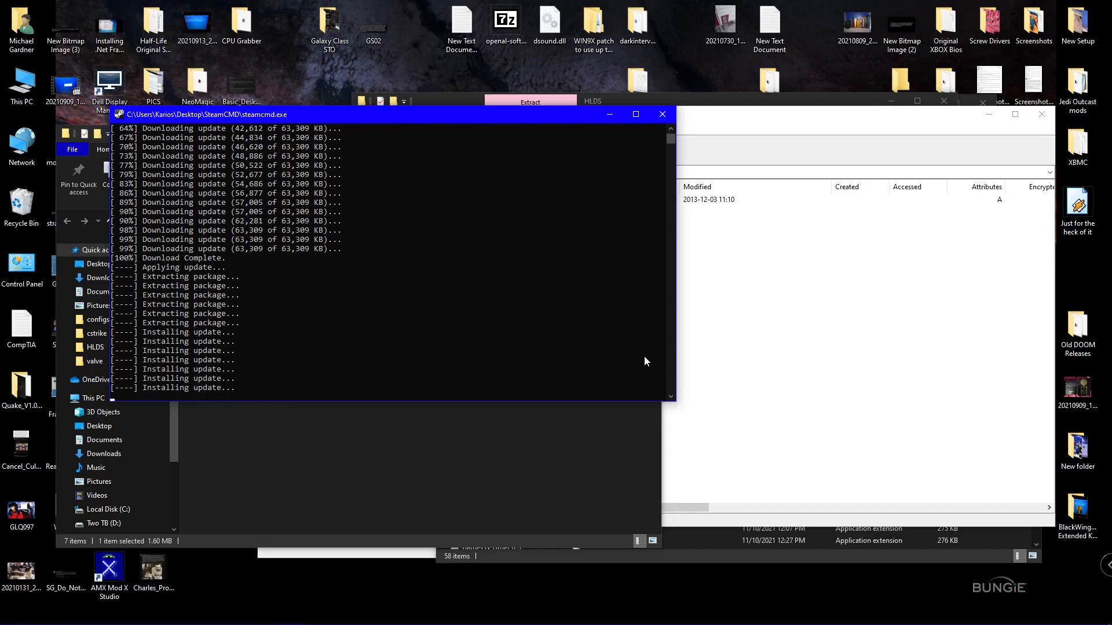
pyautogui.click(734, 354)
pyautogui.click(1041, 114)
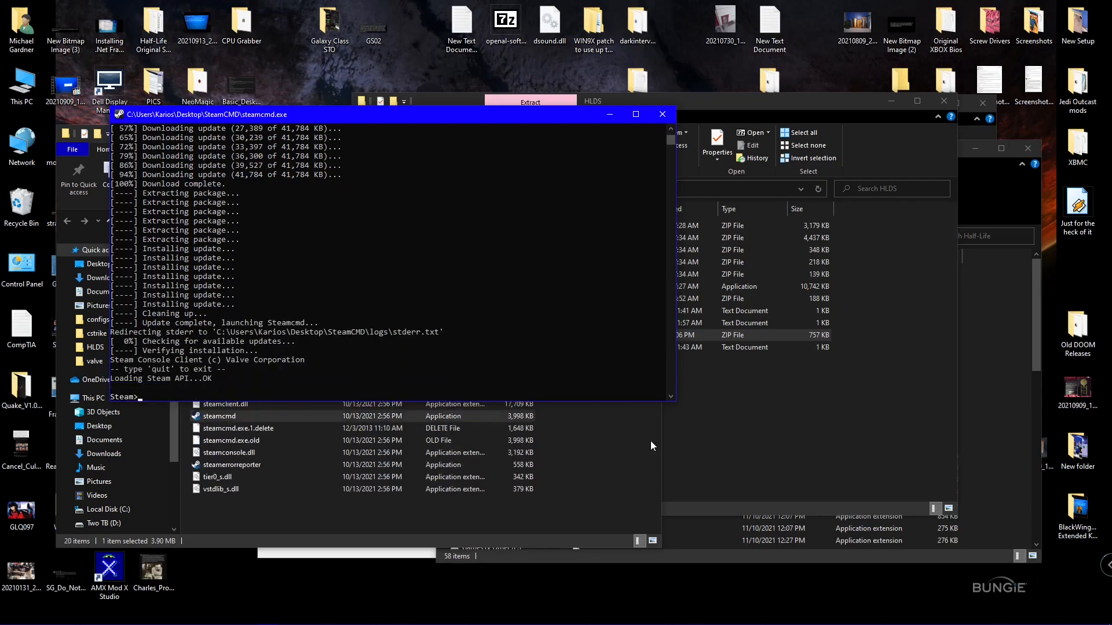
pyautogui.write('login anonymous')
pyautogui.press('Return')
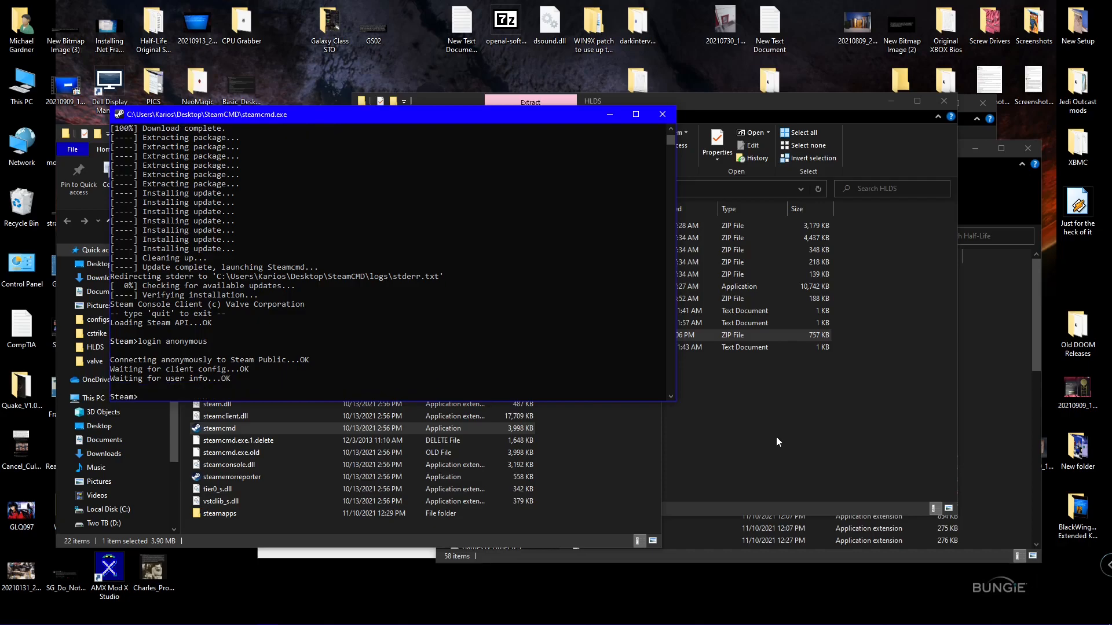
# Step: Open the 'Games that I like to install' notes and copy the 'app_update 90 validate' line
pyautogui.click(779, 420)
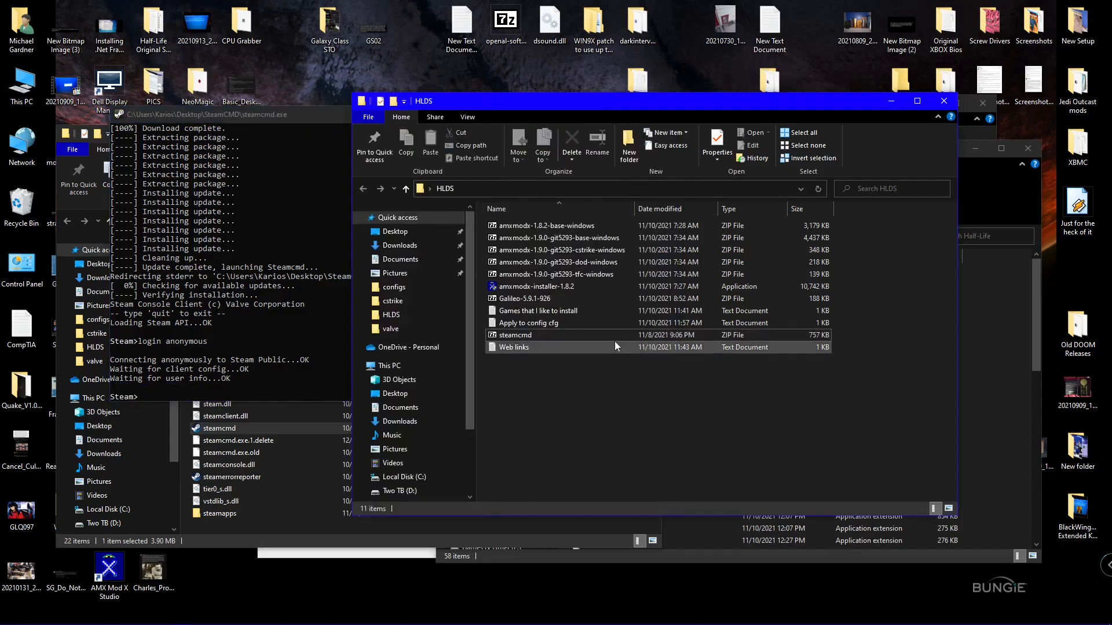
pyautogui.doubleClick(534, 311)
pyautogui.moveTo(315, 250); pyautogui.dragTo(550, 190)
pyautogui.moveTo(423, 215); pyautogui.dragTo(321, 216)
pyautogui.rightClick(331, 221)
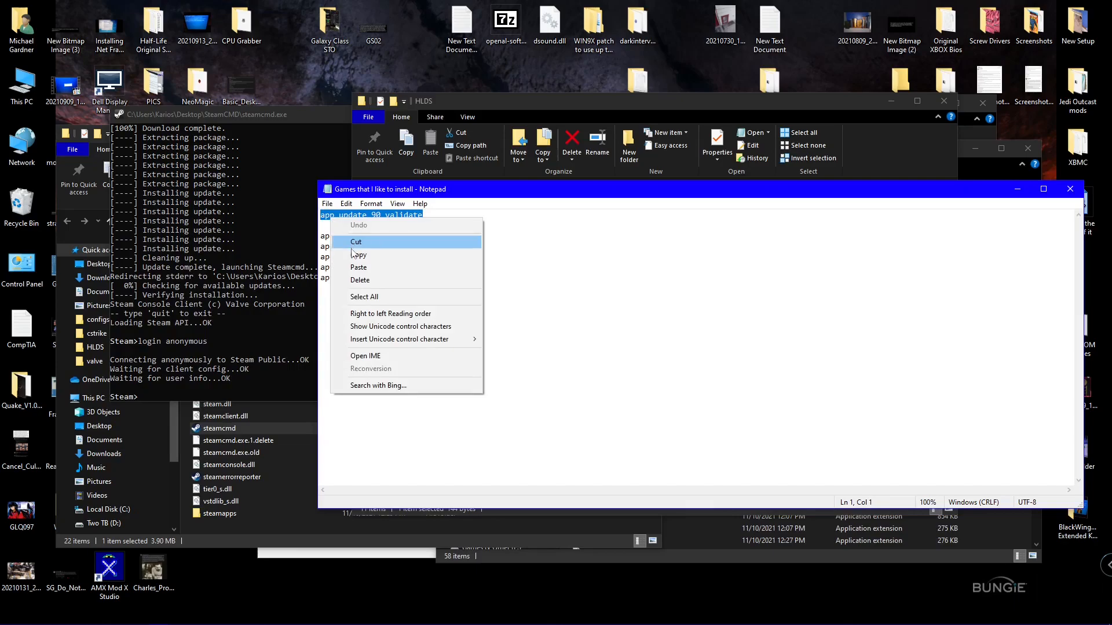
pyautogui.click(355, 257)
# Step: Paste and run app_update 90 validate in SteamCMD, then close the console after the 0x10E error
pyautogui.click(227, 380)
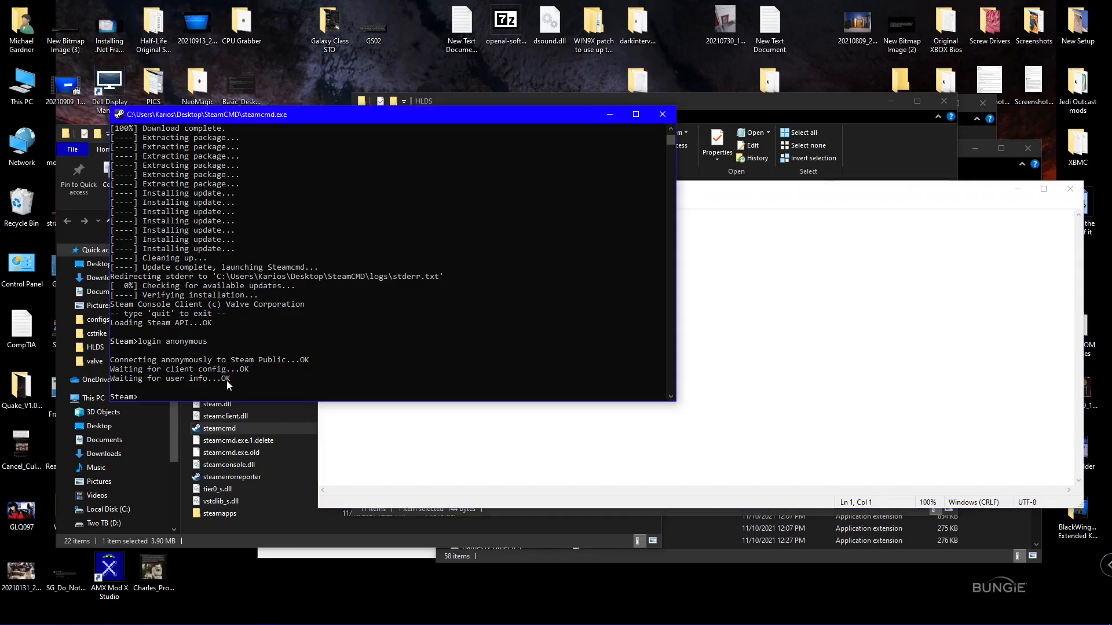
pyautogui.rightClick(211, 401)
pyautogui.press('Return')
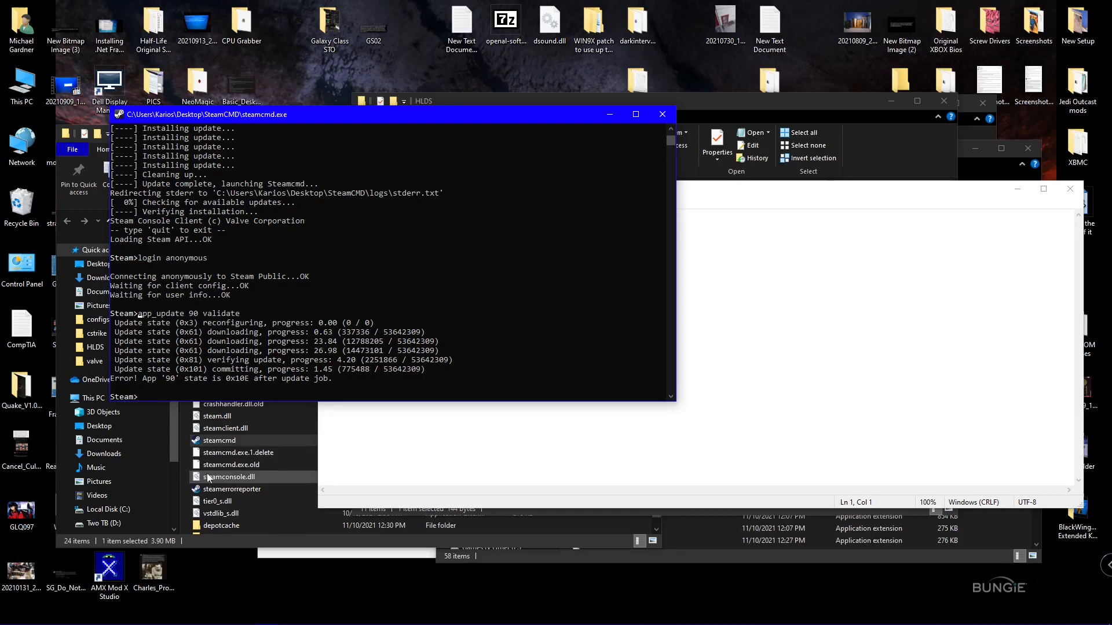
pyautogui.scroll(1, 219, 471)
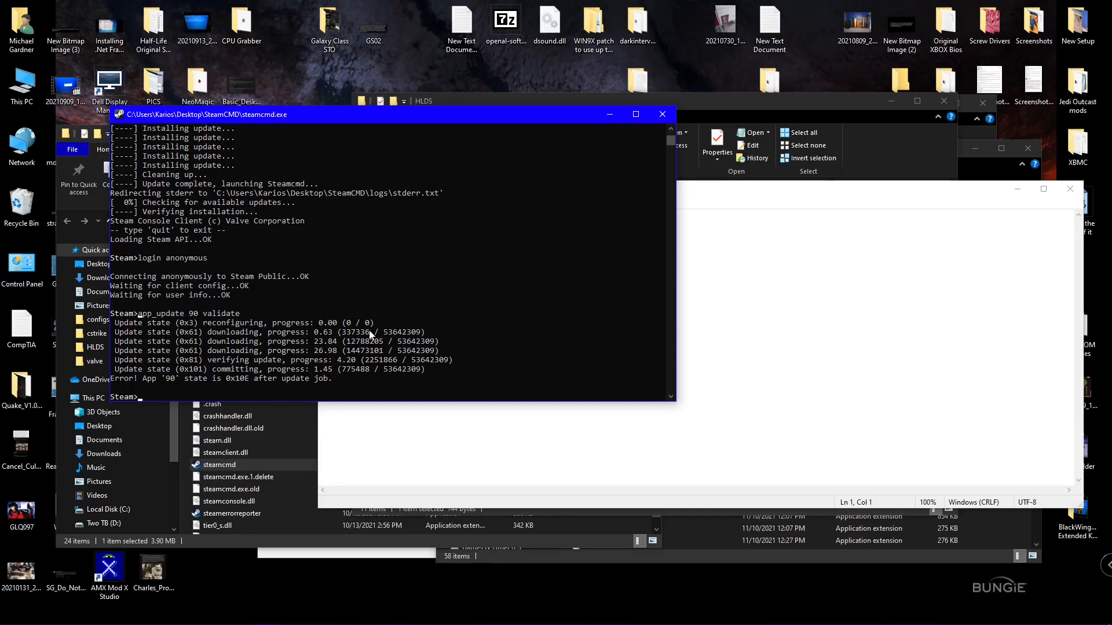
pyautogui.click(660, 115)
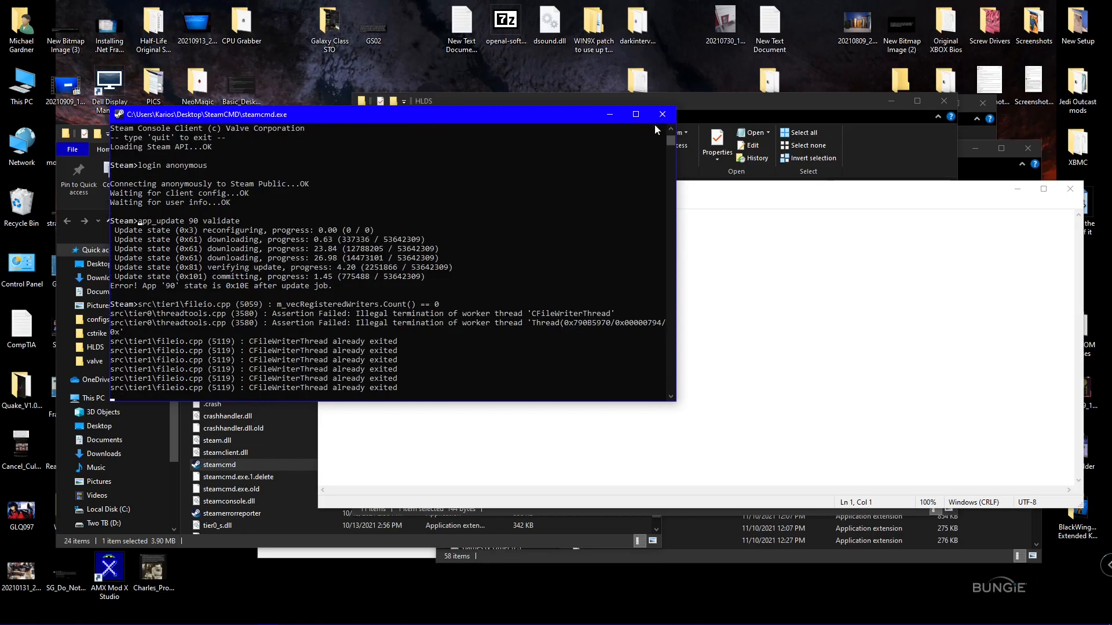
# Step: Relaunch steamcmd from the SteamCMD folder and drag its console off the top of the screen
pyautogui.doubleClick(220, 464)
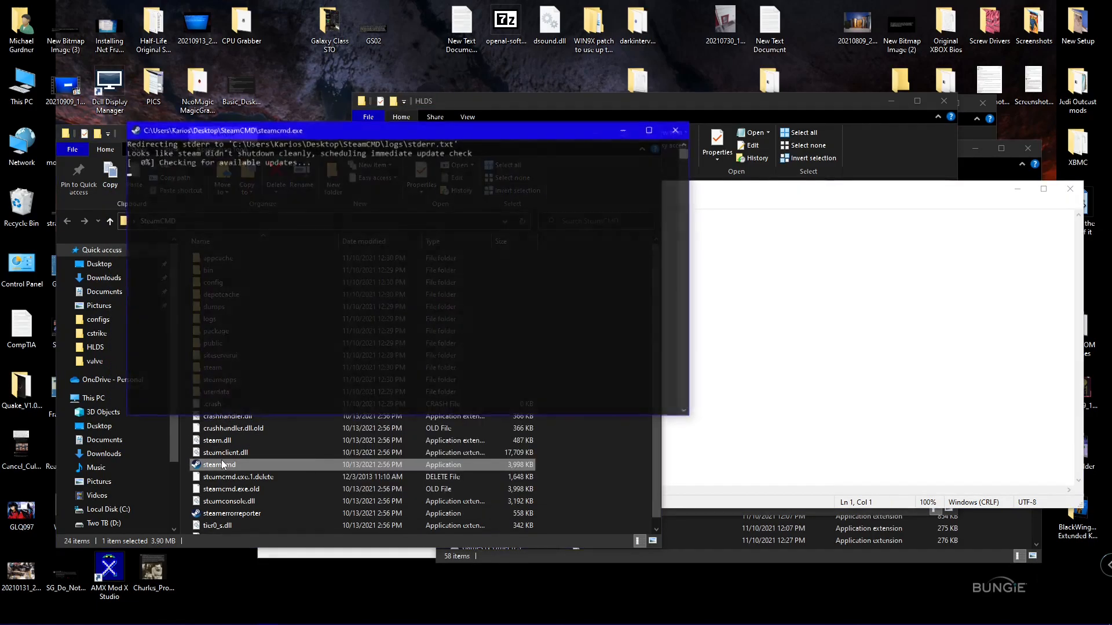
pyautogui.moveTo(429, 137); pyautogui.dragTo(637, 0)
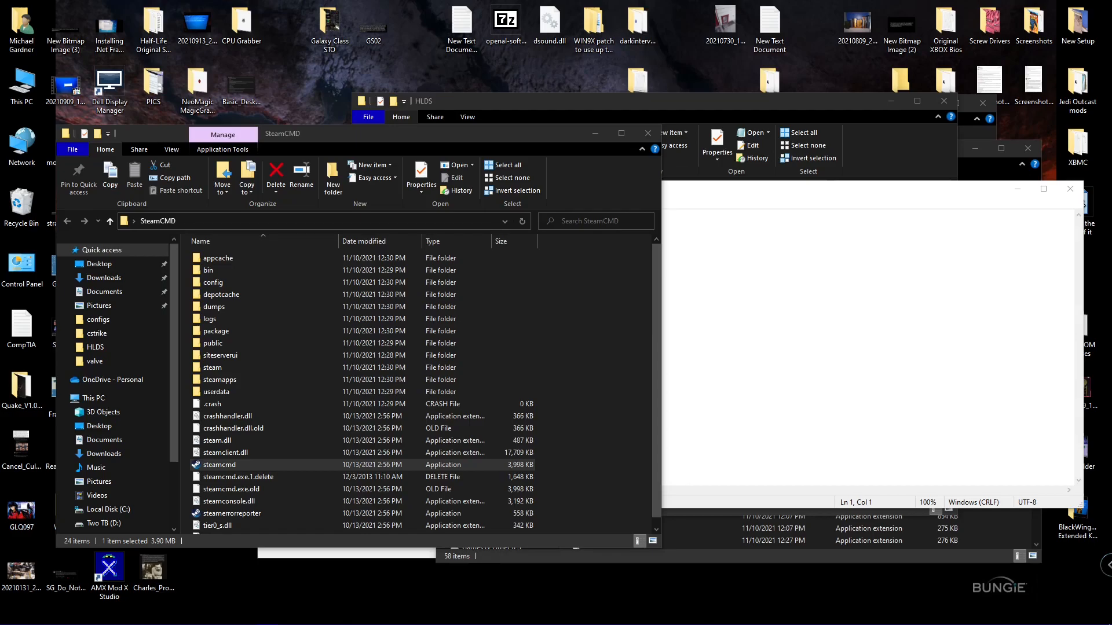
# Step: Bring Waterfox's Galileo forum tab forward, opening and then closing a blank new tab
pyautogui.click(140, 617)
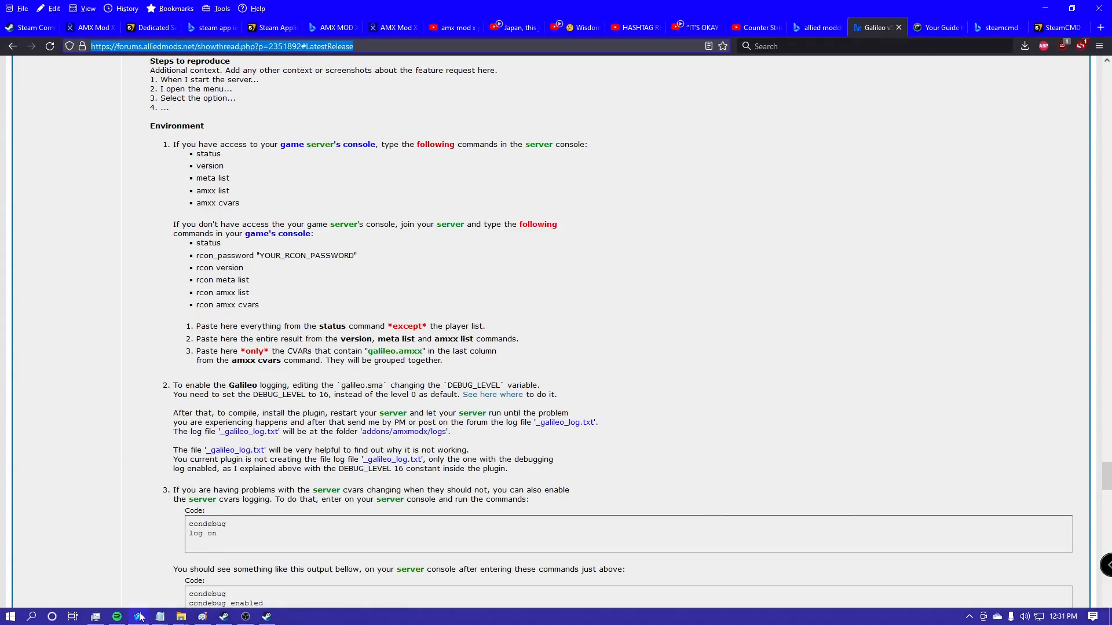
pyautogui.click(1100, 28)
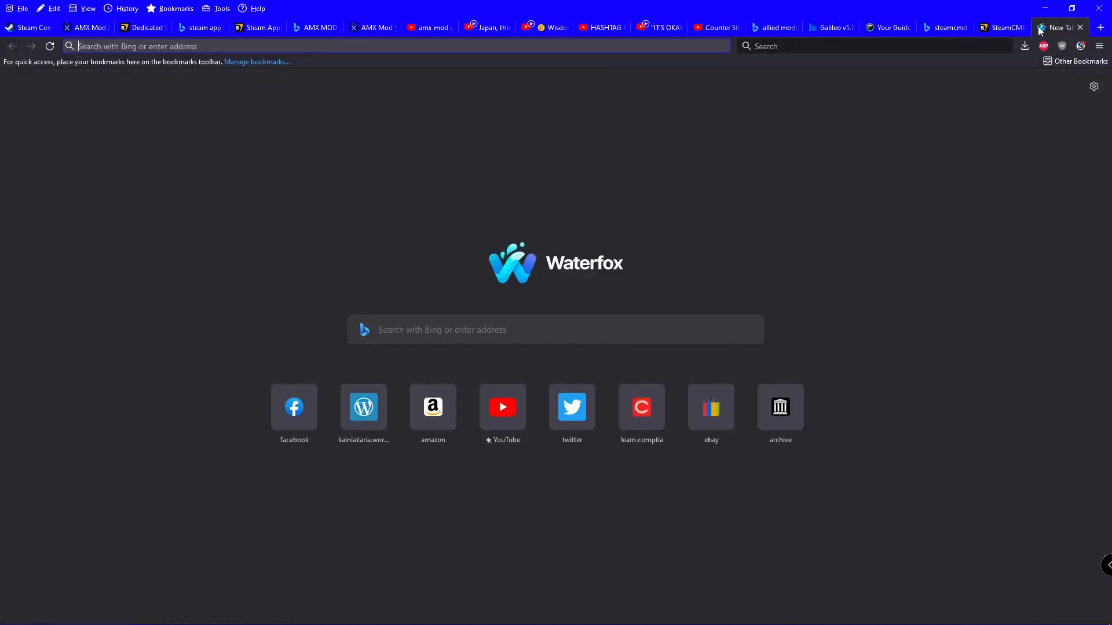
pyautogui.hotkey('ctrl', 'w')
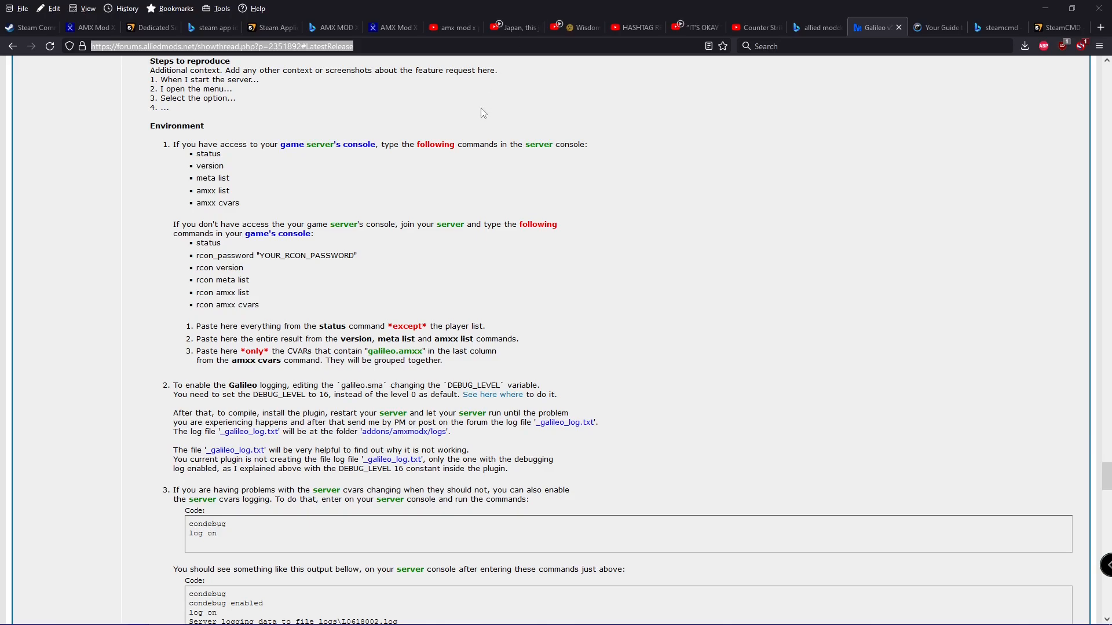
pyautogui.moveTo(462, 624)
# Step: Minimize Waterfox and drag the downloading steamcmd console back into view
pyautogui.click(1045, 8)
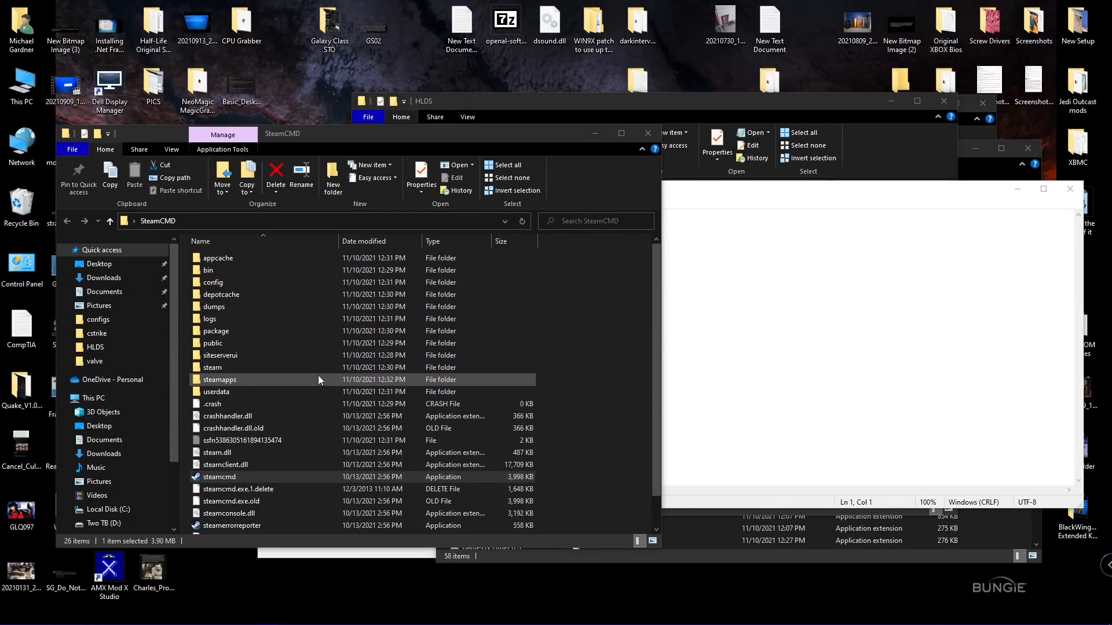
pyautogui.click(754, 195)
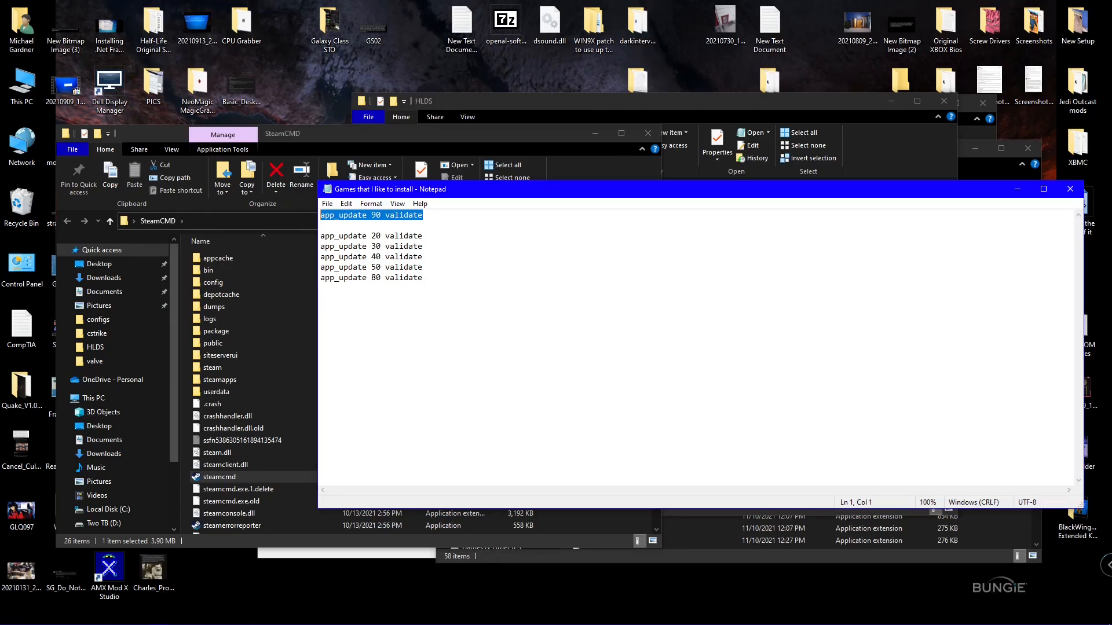
pyautogui.moveTo(499, 0); pyautogui.dragTo(394, 137)
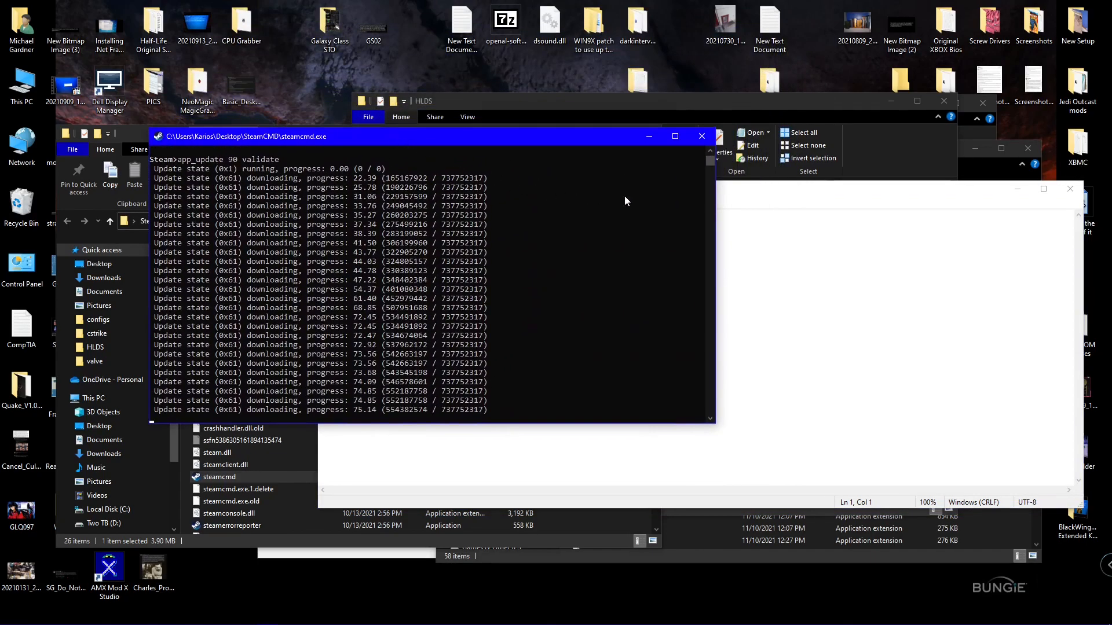
pyautogui.click(781, 194)
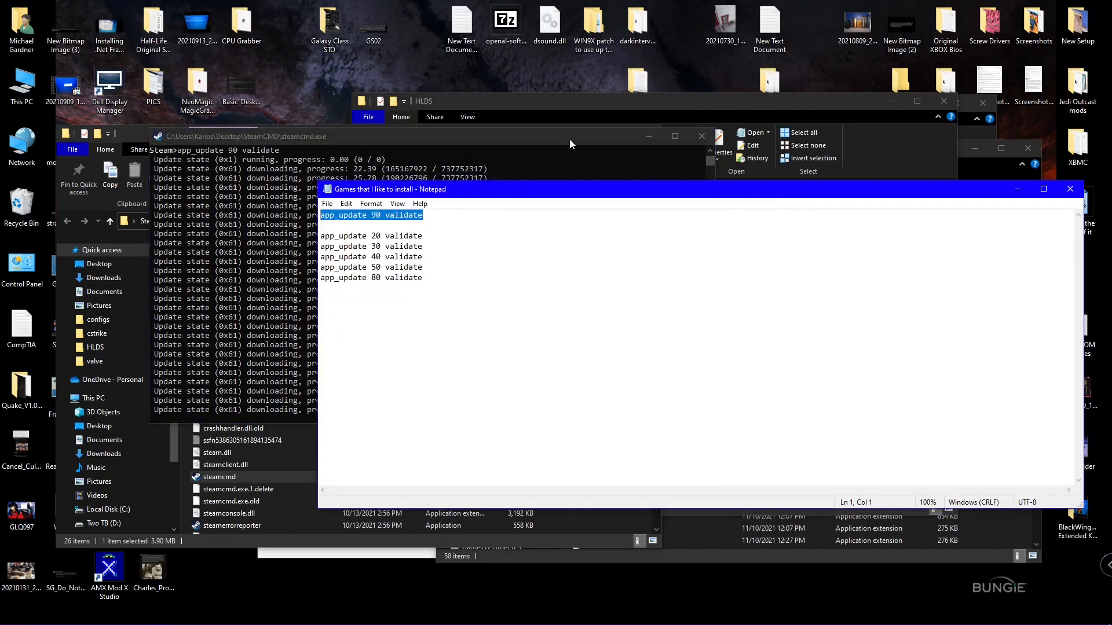
pyautogui.click(569, 138)
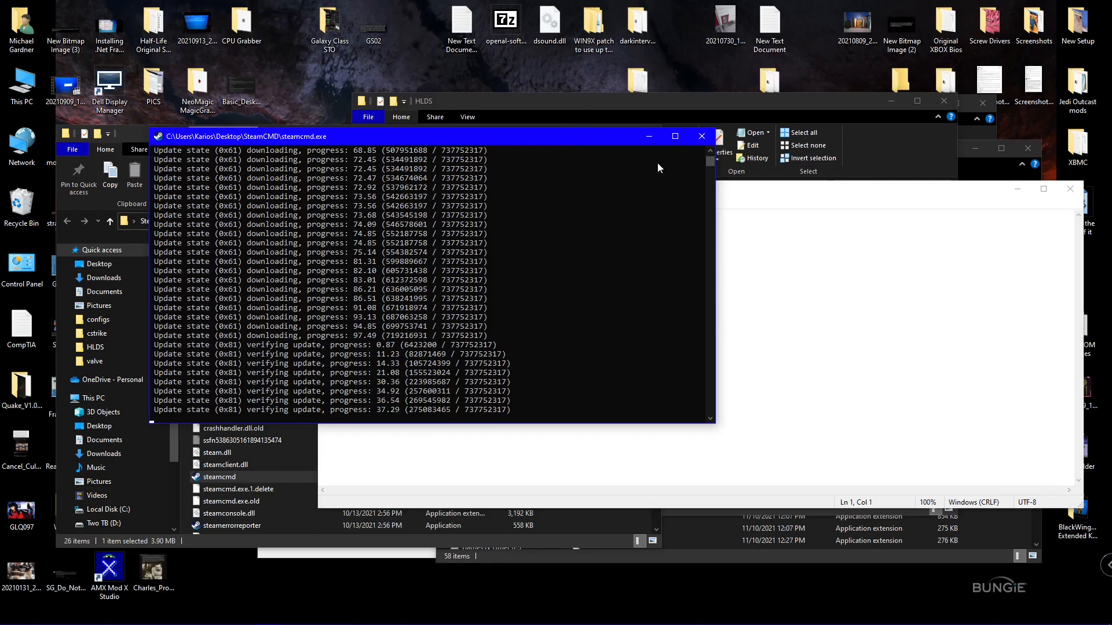
# Step: Copy the 'app_update 20 validate' line from the install notes and return to the console
pyautogui.click(816, 190)
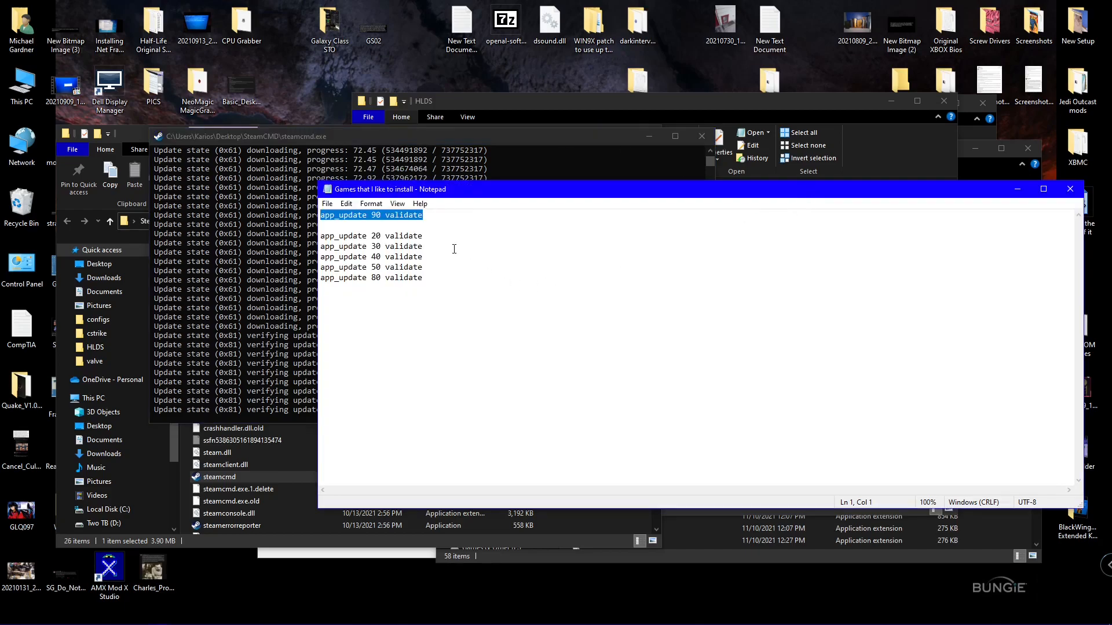
pyautogui.click(430, 237)
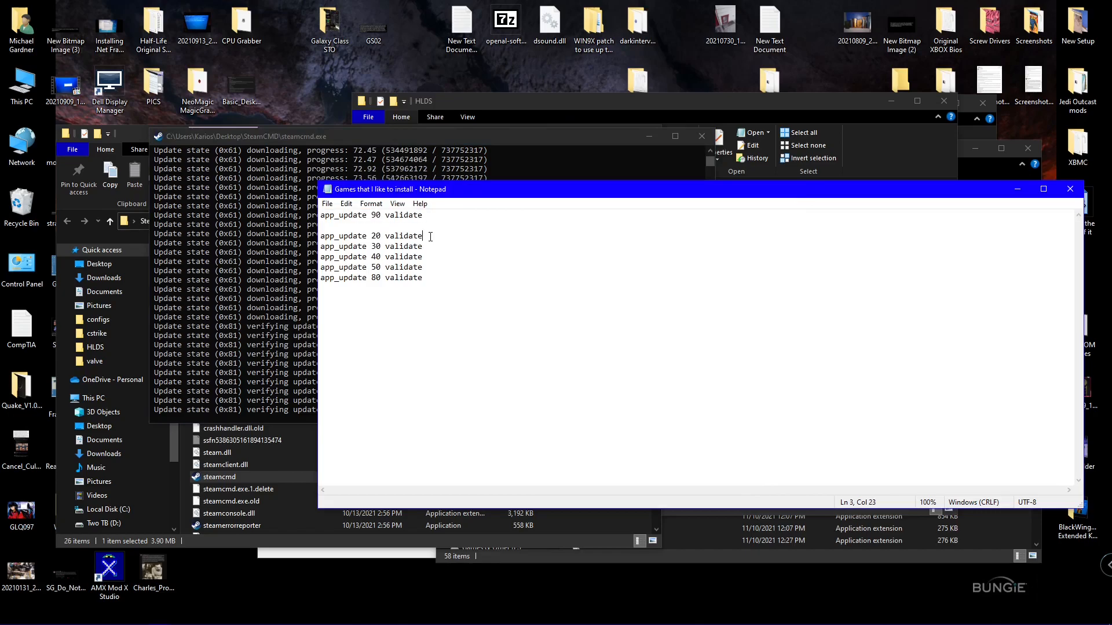
pyautogui.moveTo(430, 237); pyautogui.dragTo(320, 237)
pyautogui.rightClick(325, 240)
pyautogui.click(356, 272)
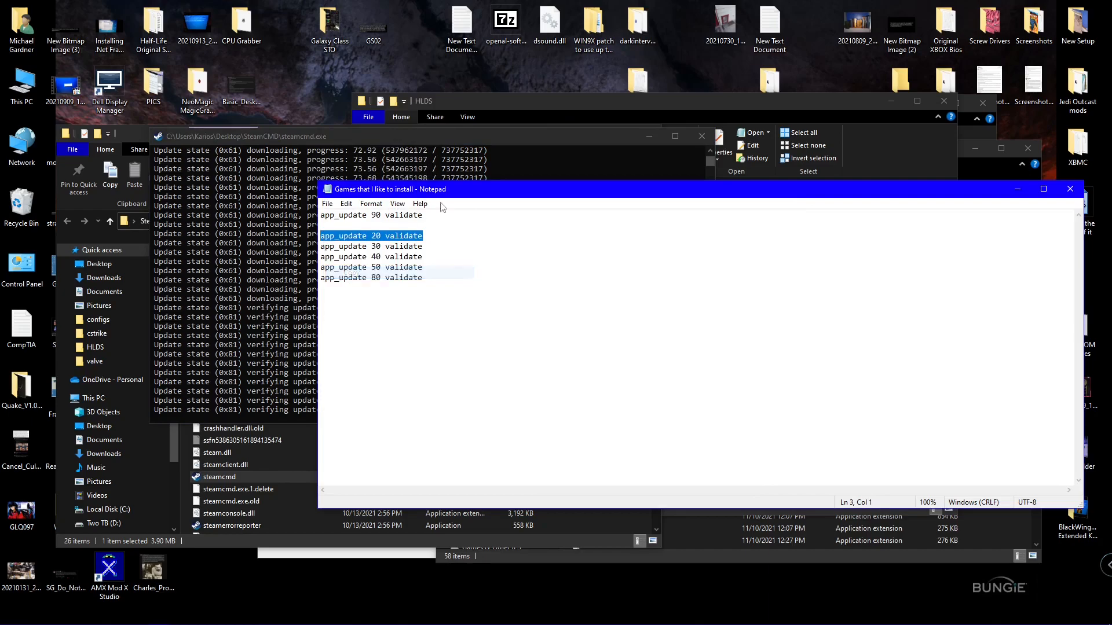
pyautogui.click(507, 137)
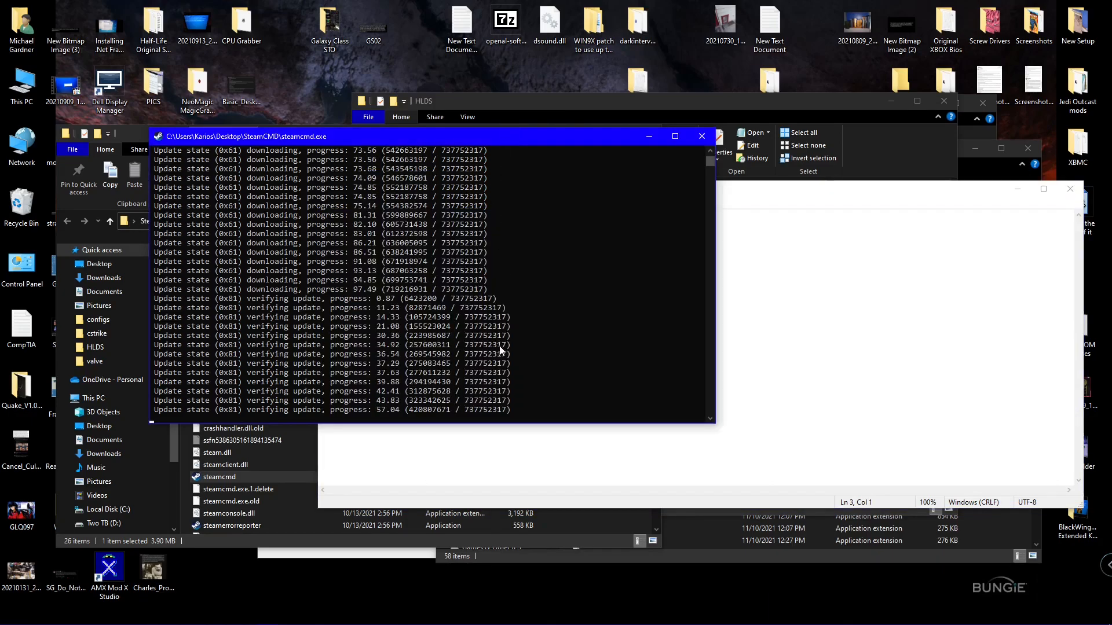
# Step: Browse the SteamCMD folder to steamapps\common\Half-Life, then return to the install notes
pyautogui.click(267, 540)
pyautogui.doubleClick(237, 377)
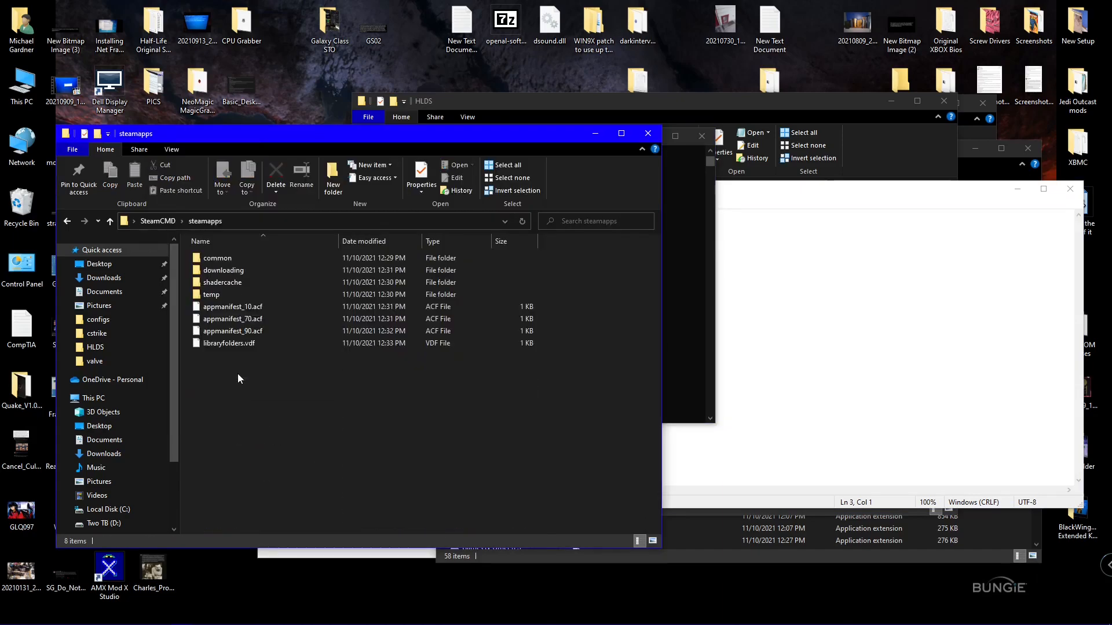
pyautogui.doubleClick(240, 260)
pyautogui.doubleClick(239, 260)
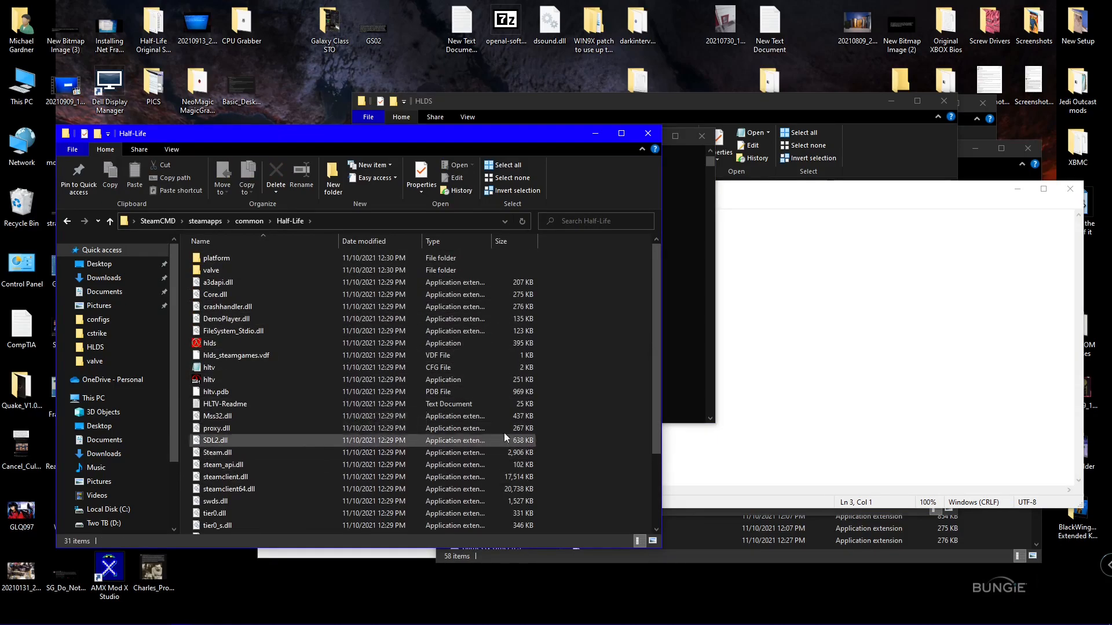
pyautogui.scroll(-3, 534, 370)
pyautogui.scroll(3, 533, 369)
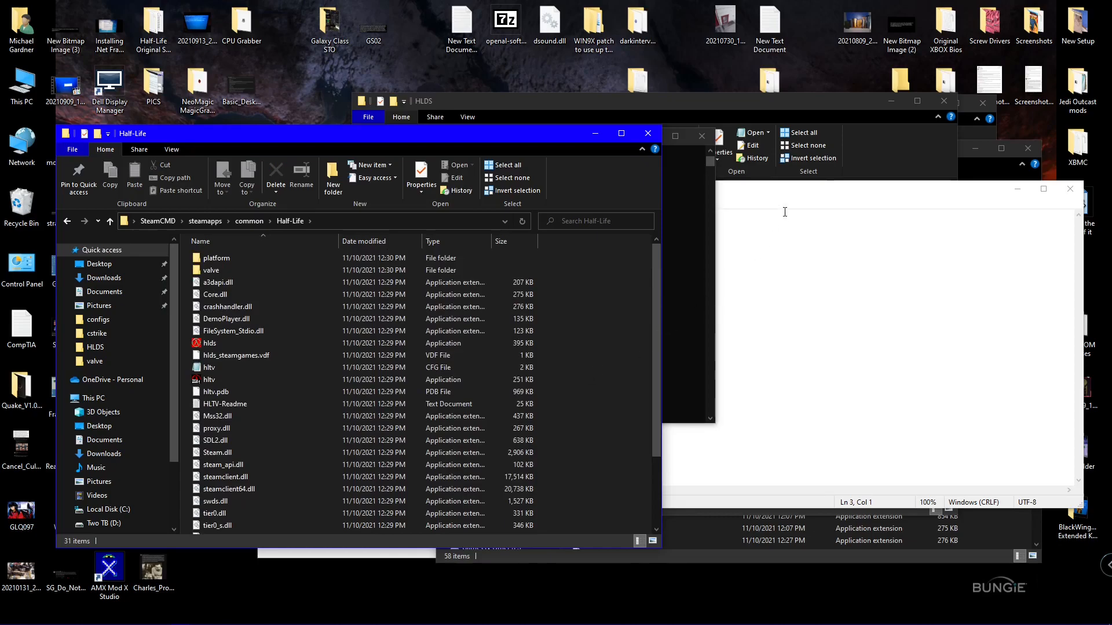
pyautogui.click(765, 200)
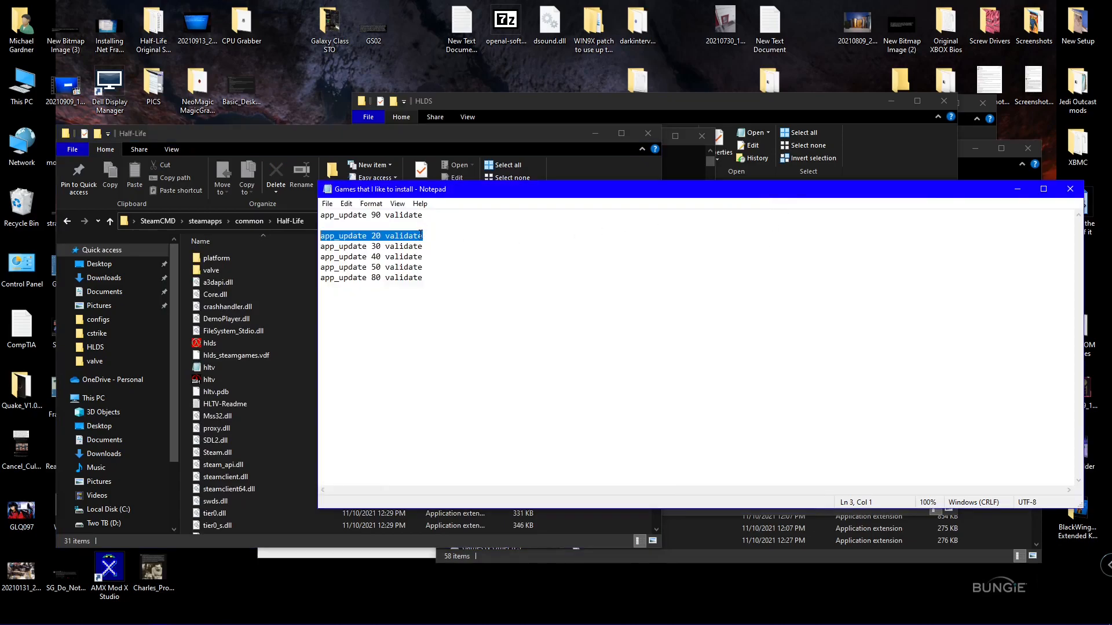
# Step: Insert a new 'app_update 10 validate' line above the app_update 20 line in the notes
pyautogui.moveTo(421, 234); pyautogui.dragTo(322, 237)
pyautogui.rightClick(324, 234)
pyautogui.click(348, 277)
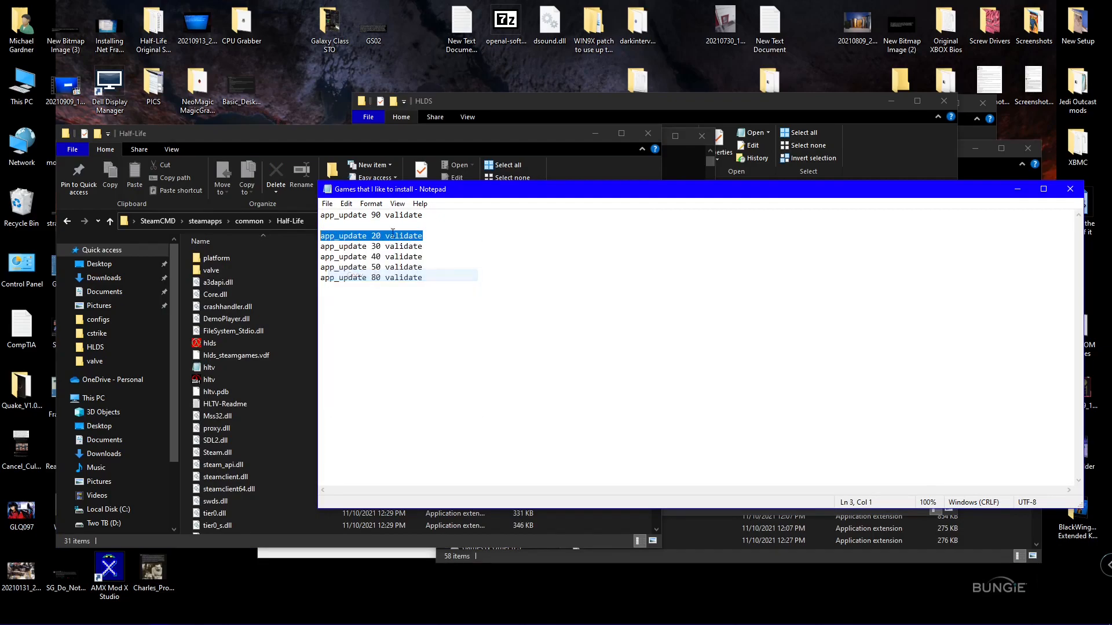
pyautogui.click(411, 224)
pyautogui.press('Return')
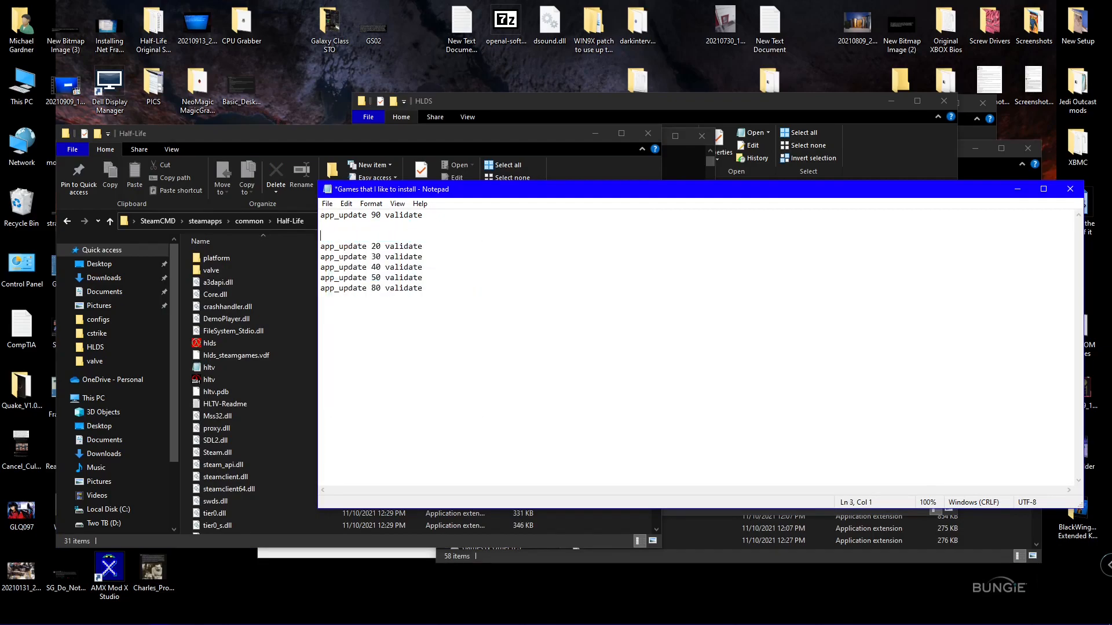
pyautogui.hotkey('ctrl', 'v')
pyautogui.press('Left')
pyautogui.press('Left')
pyautogui.press('Left')
pyautogui.press('Left')
pyautogui.press('Left')
pyautogui.press('Left')
pyautogui.press('BackSpace')
pyautogui.write('1')
# Step: Save the install notes and copy the new 'app_update 10 validate' line
pyautogui.click(328, 204)
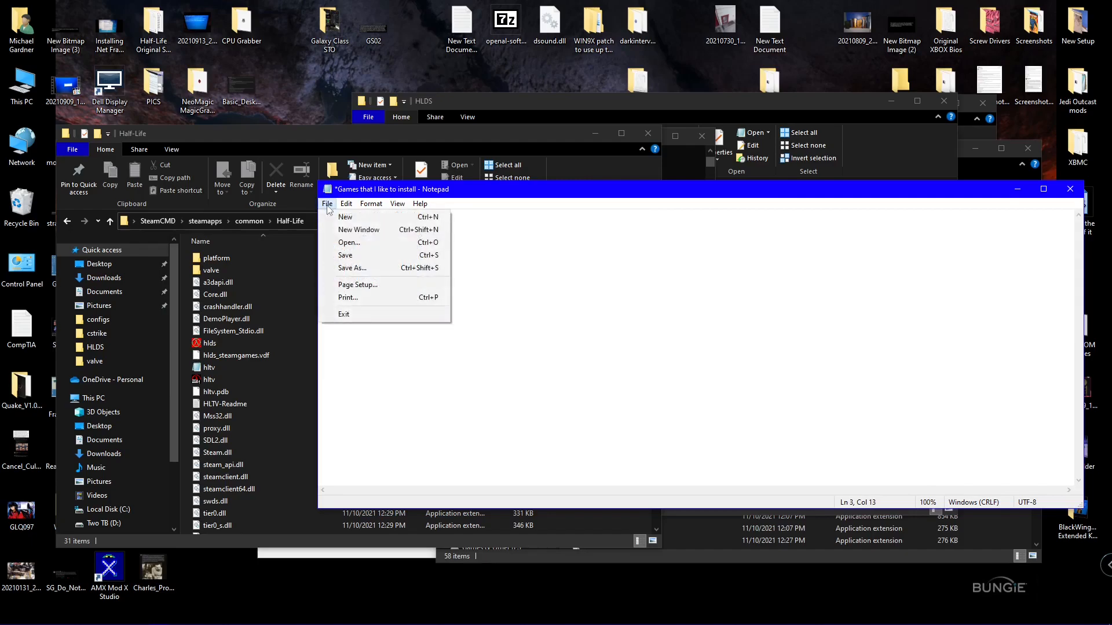
pyautogui.click(370, 255)
pyautogui.moveTo(430, 235); pyautogui.dragTo(320, 236)
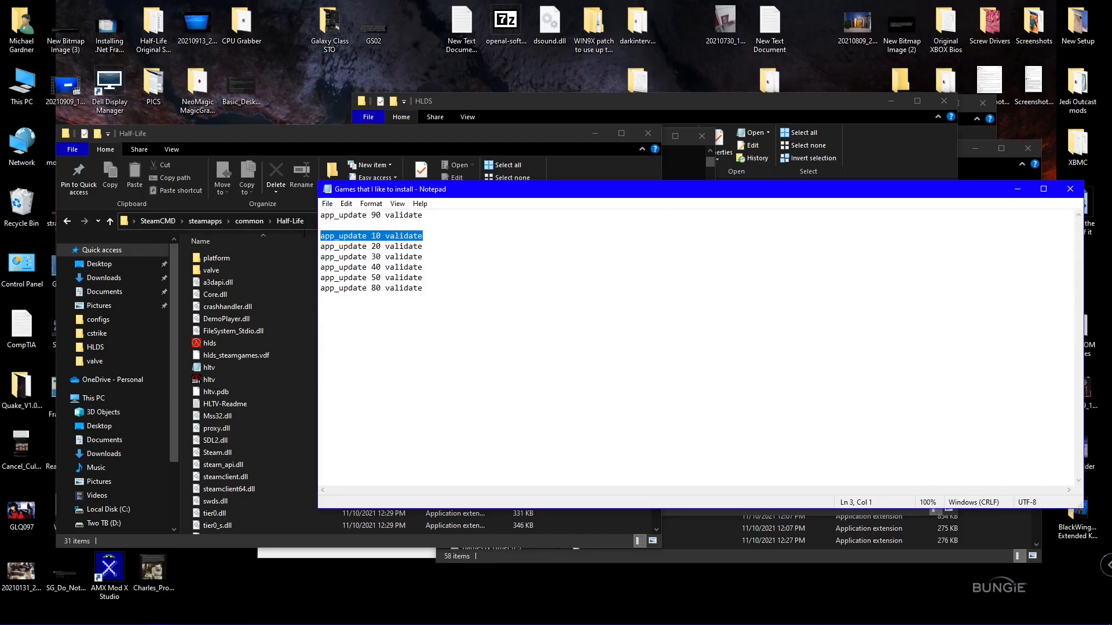
pyautogui.rightClick(335, 242)
pyautogui.click(350, 274)
# Step: Move the SteamCMD console up and right, then paste and run 'app_update 10 validate'
pyautogui.click(256, 618)
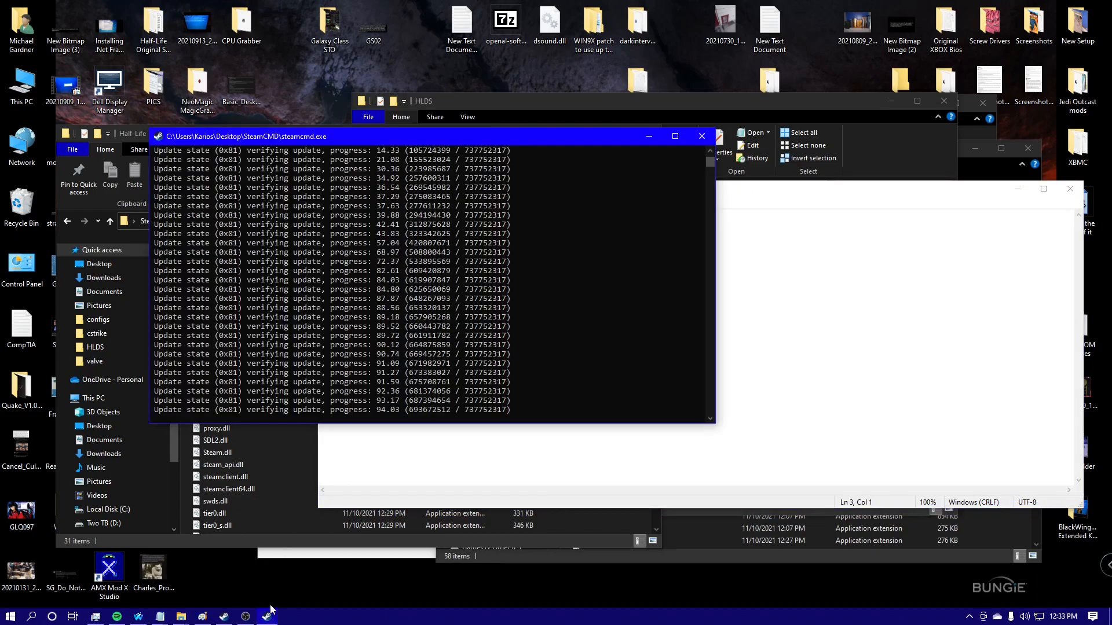
pyautogui.moveTo(468, 142); pyautogui.dragTo(666, 97)
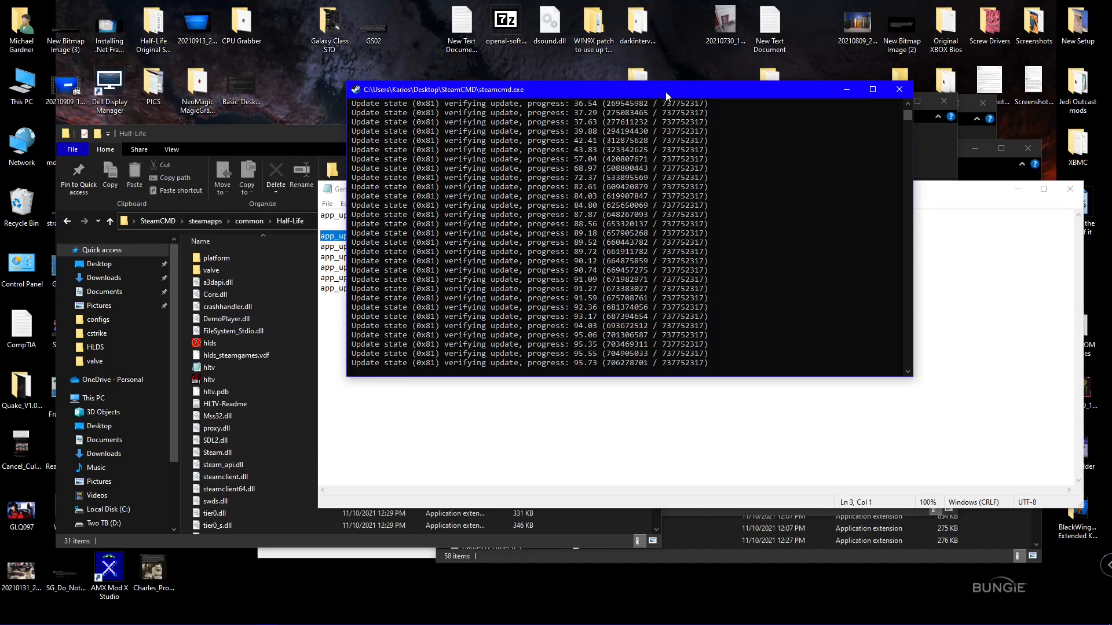
pyautogui.moveTo(689, 89); pyautogui.dragTo(804, 74)
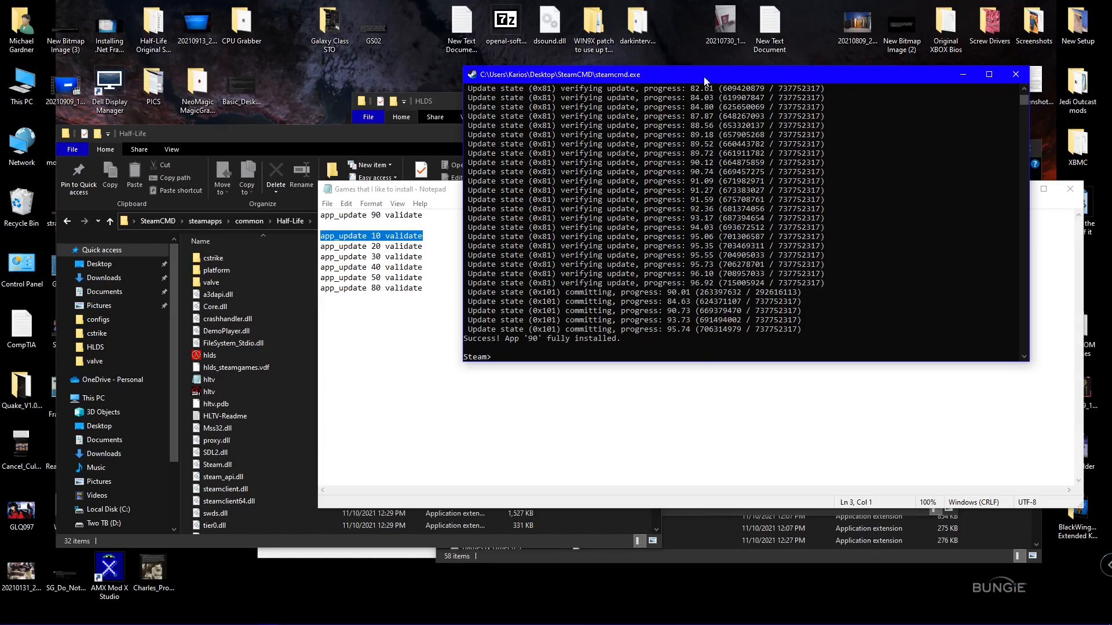
pyautogui.hotkey('ctrl', 'v')
pyautogui.press('Return')
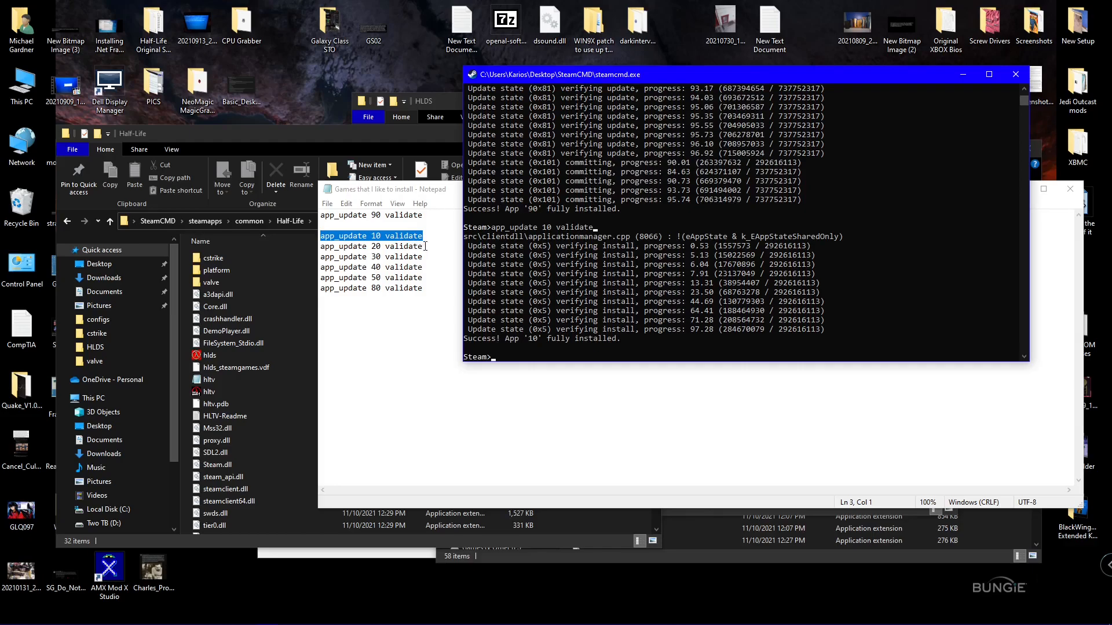
# Step: Copy the 'app_update 20 validate' line from the install notes and run it in SteamCMD
pyautogui.moveTo(423, 246); pyautogui.dragTo(320, 248)
pyautogui.rightClick(323, 248)
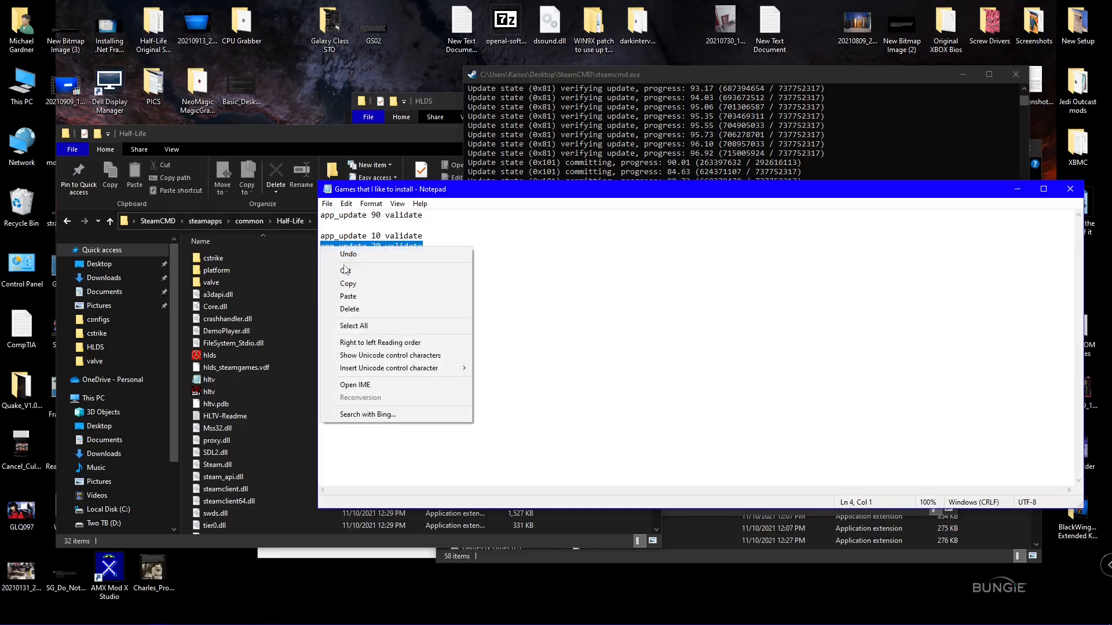
pyautogui.click(347, 284)
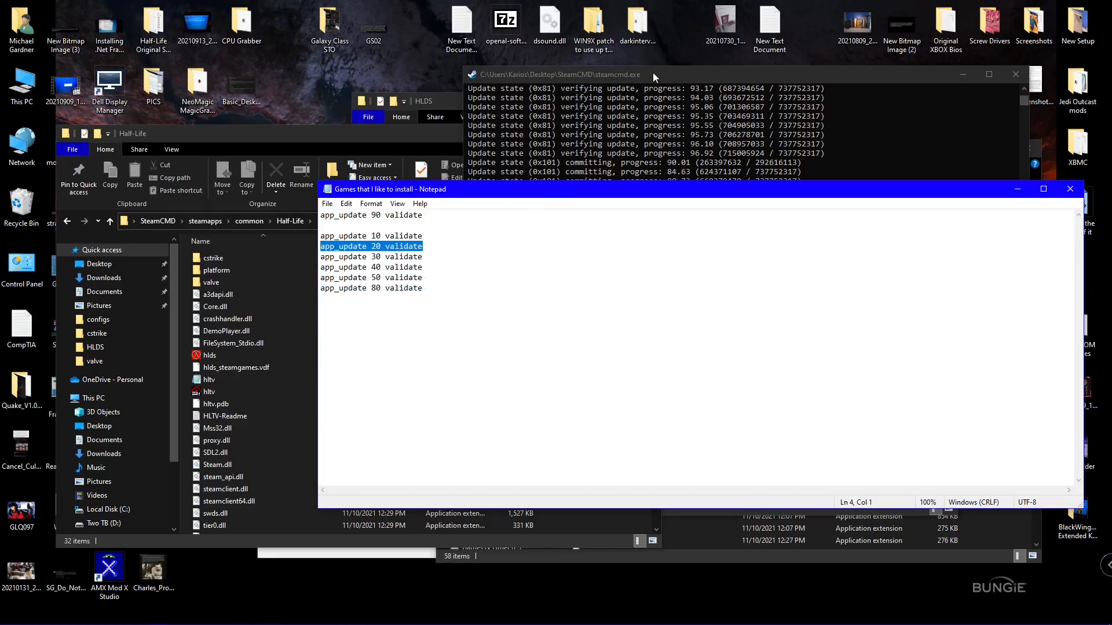
pyautogui.click(652, 72)
pyautogui.hotkey('ctrl', 'v')
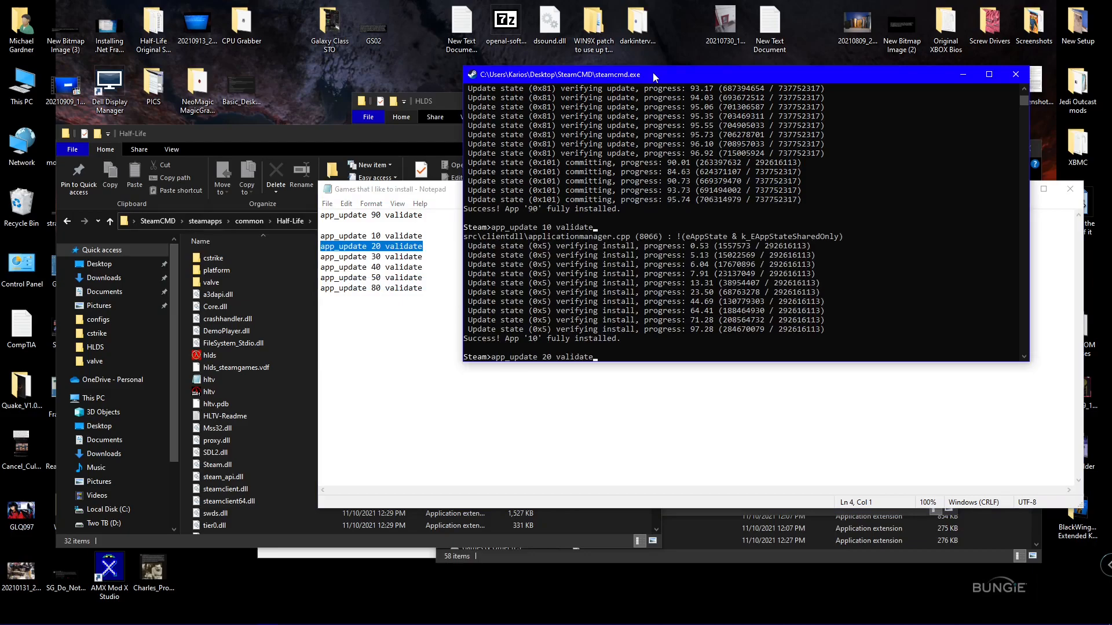
pyautogui.press('Return')
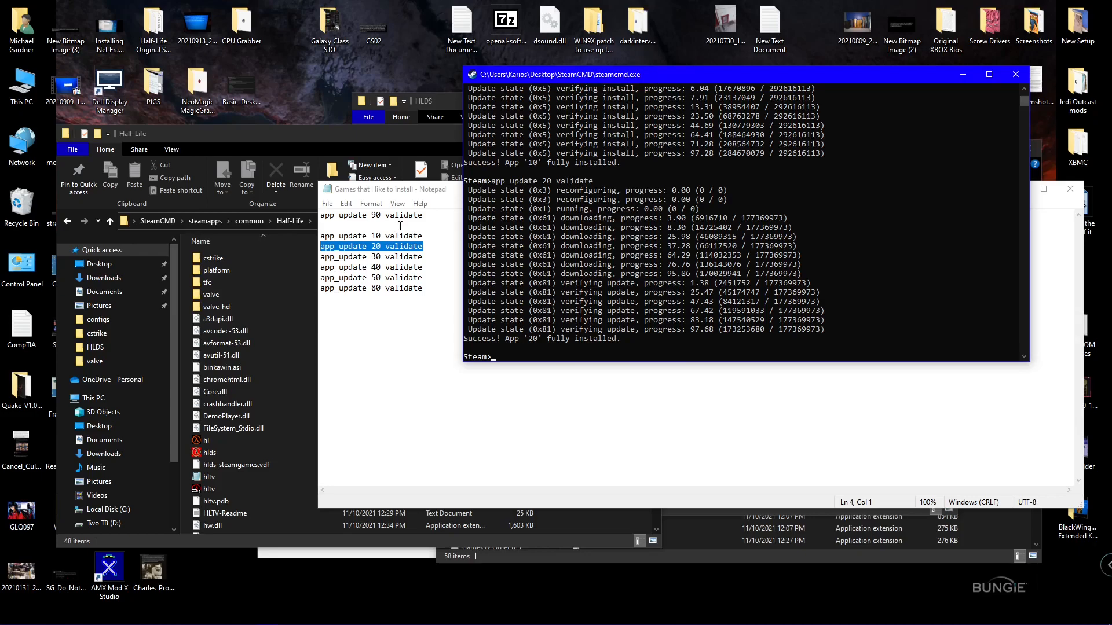
# Step: Copy 'app_update 30 validate' from the notes and run it in SteamCMD to add dod
pyautogui.moveTo(426, 259); pyautogui.dragTo(321, 257)
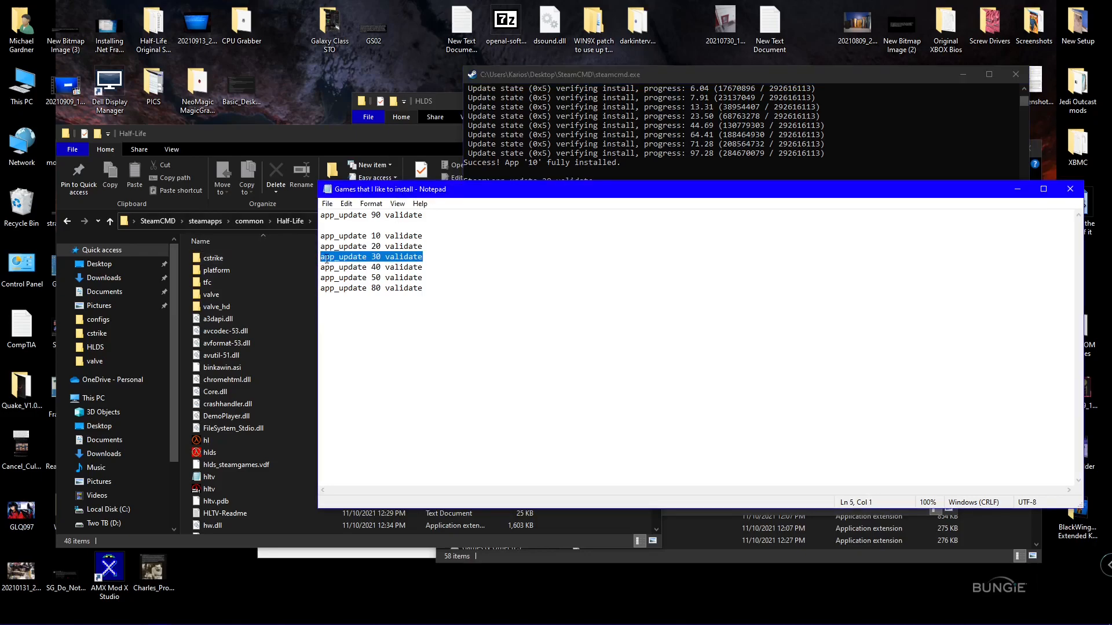
pyautogui.rightClick(326, 259)
pyautogui.click(353, 296)
pyautogui.click(582, 168)
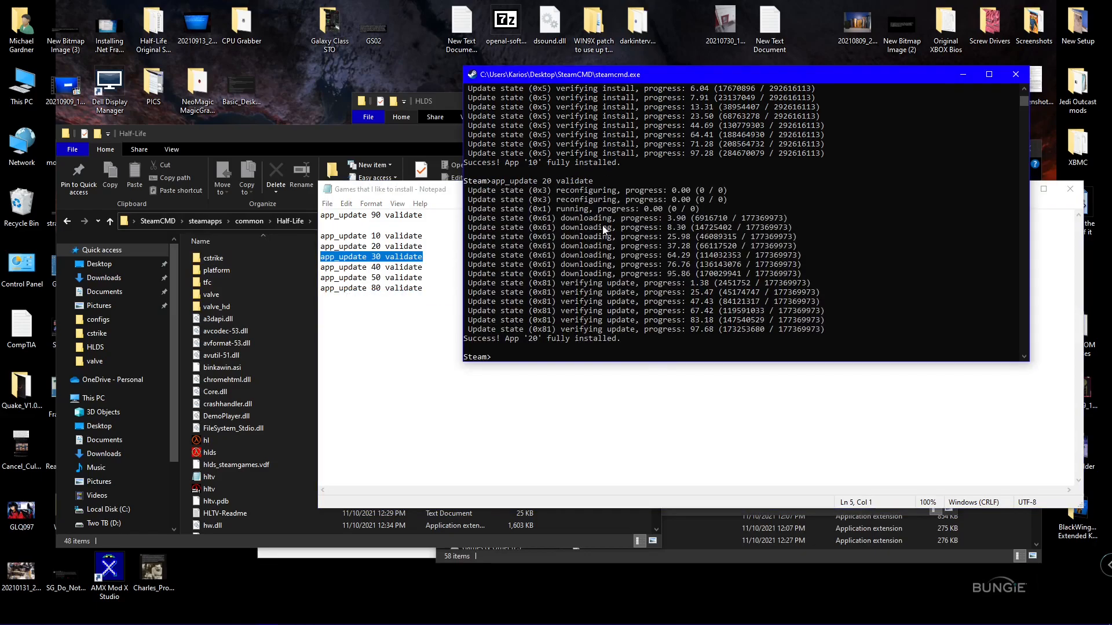
pyautogui.rightClick(583, 344)
pyautogui.press('Return')
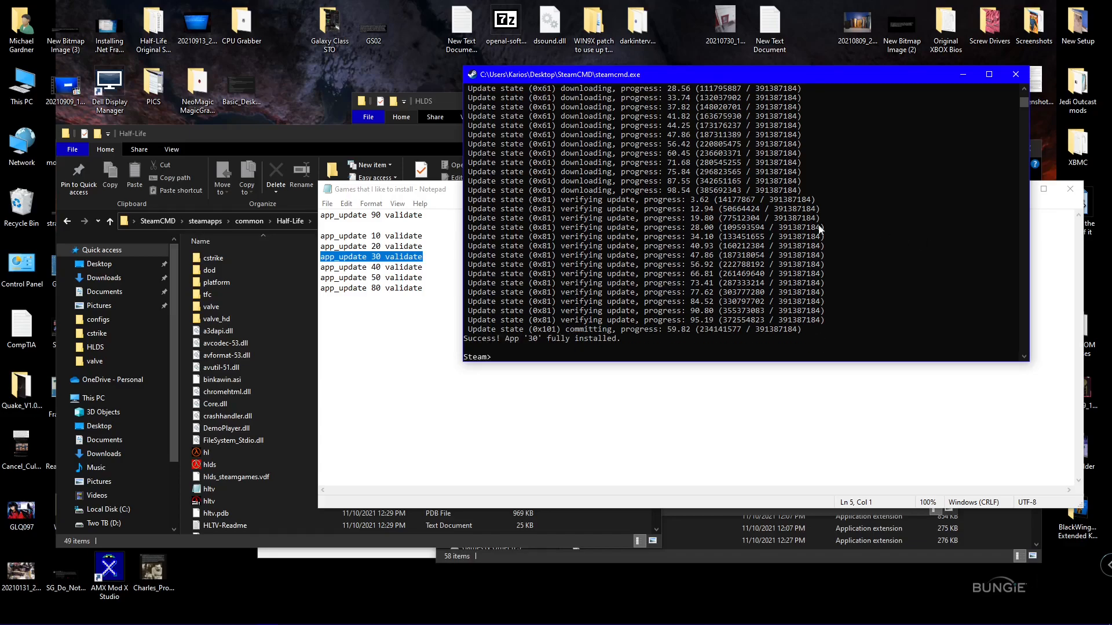
# Step: Copy 'app_update 40 validate' from the notes and run it in SteamCMD to add dmc
pyautogui.moveTo(428, 267); pyautogui.dragTo(319, 267)
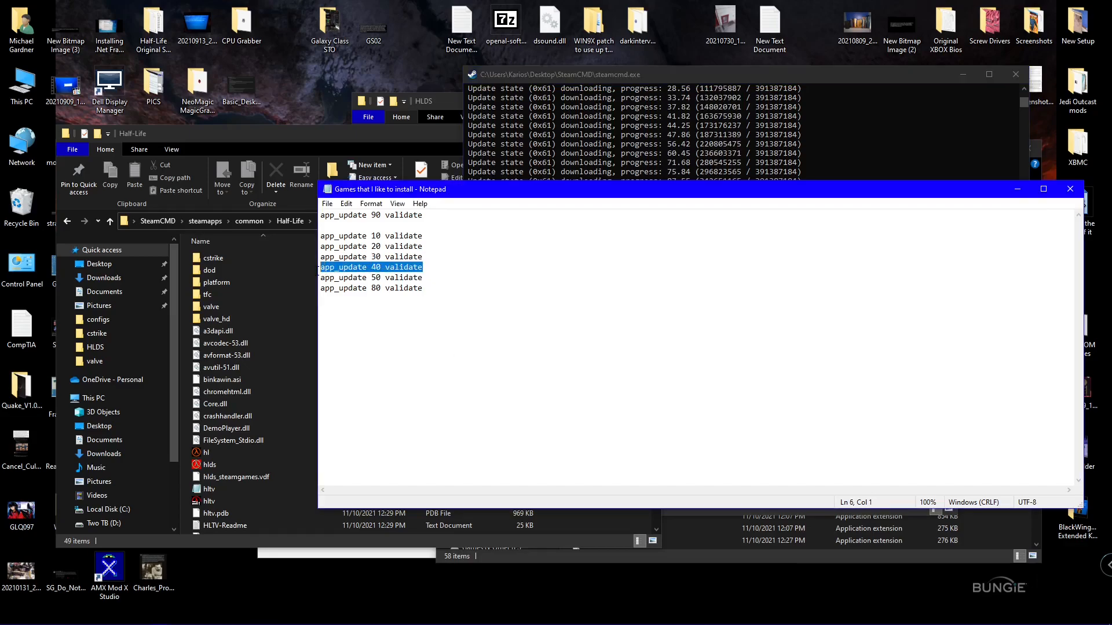
pyautogui.rightClick(323, 268)
pyautogui.click(356, 307)
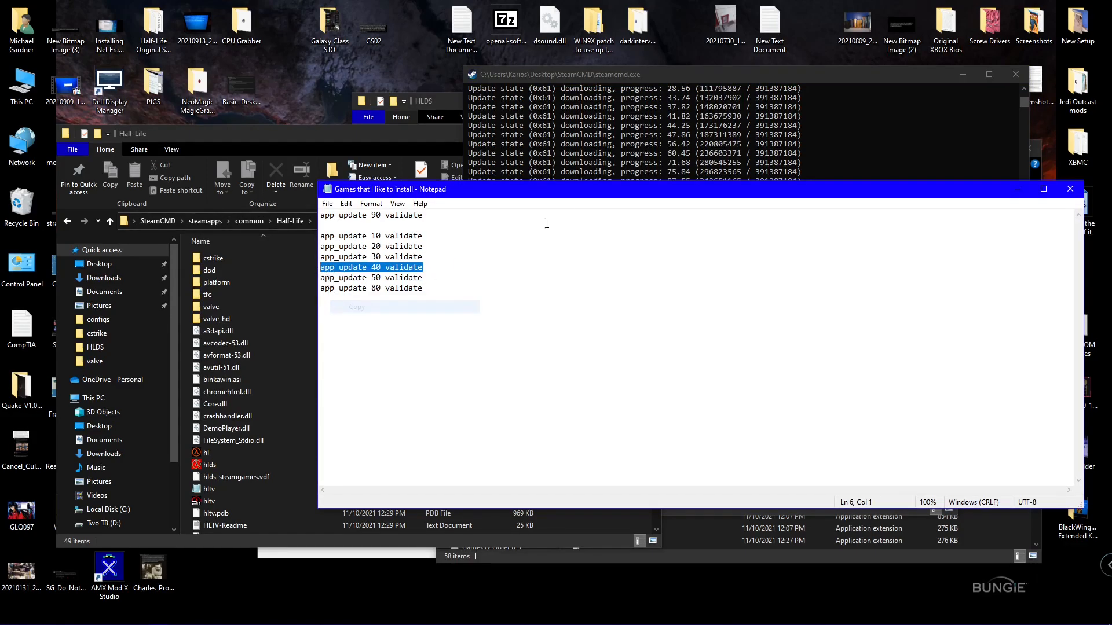
pyautogui.click(671, 76)
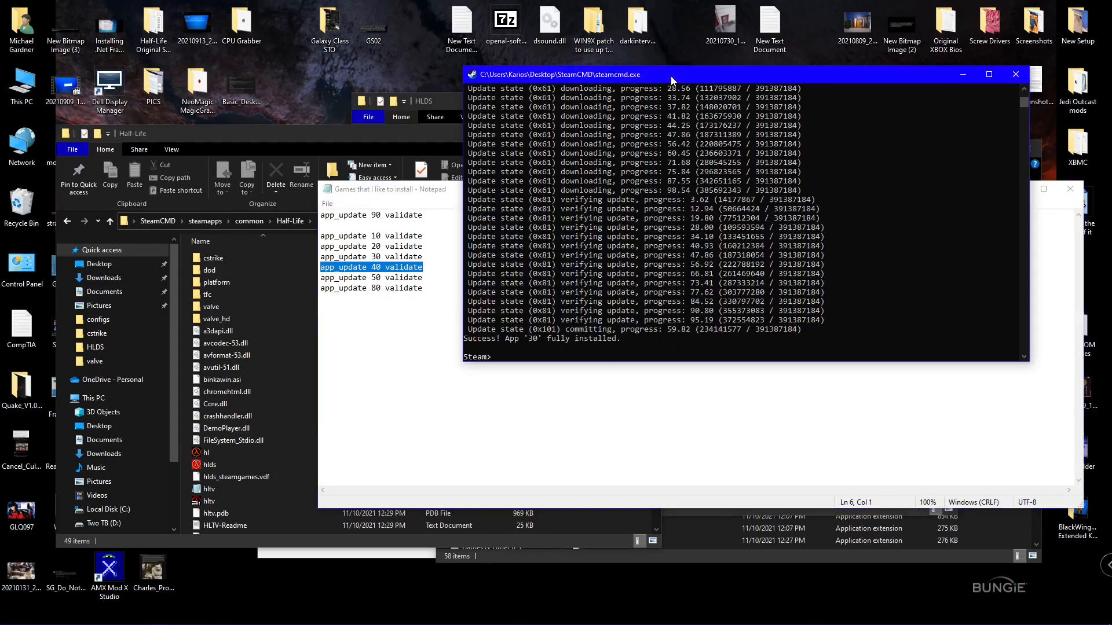
pyautogui.rightClick(669, 164)
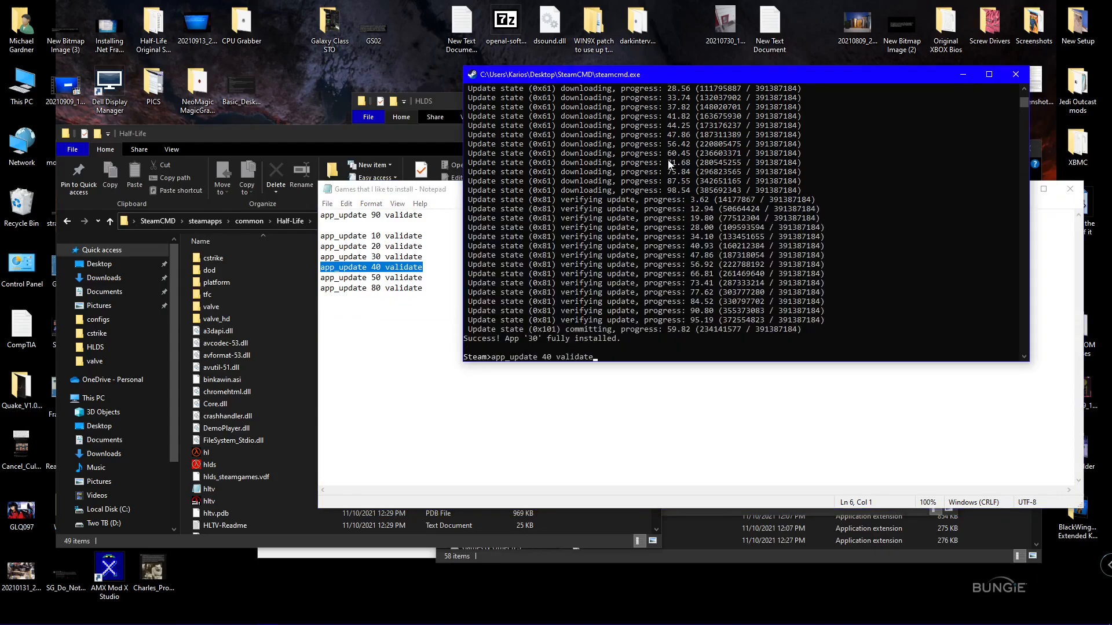
pyautogui.press('Return')
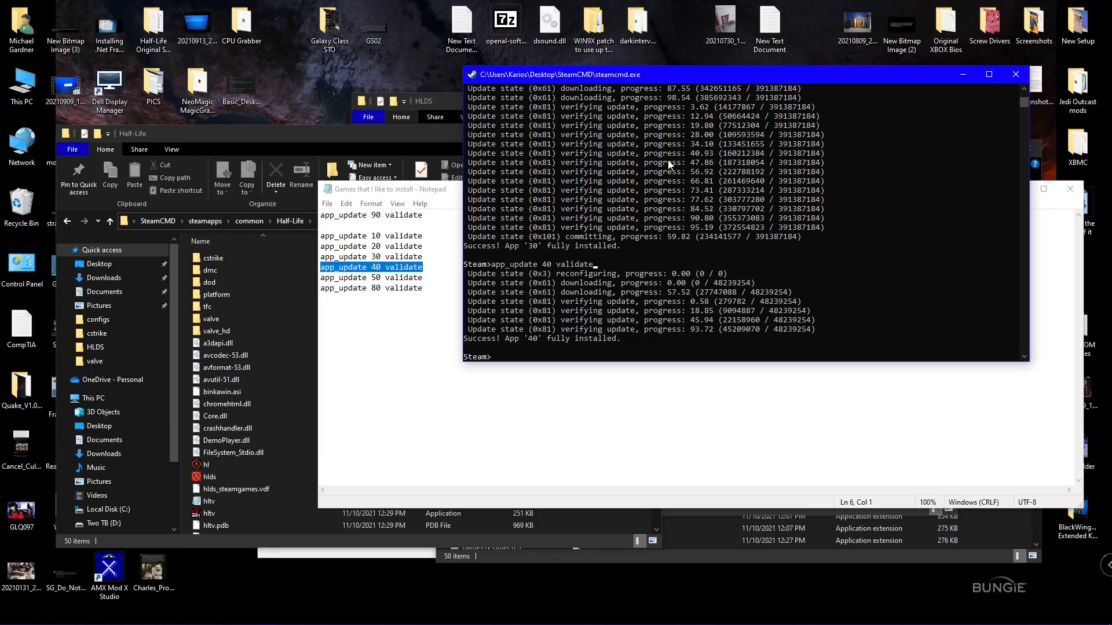
# Step: Copy 'app_update 50 validate' from the notes and run it in SteamCMD to add gearbox
pyautogui.click(425, 278)
pyautogui.moveTo(425, 278); pyautogui.dragTo(320, 279)
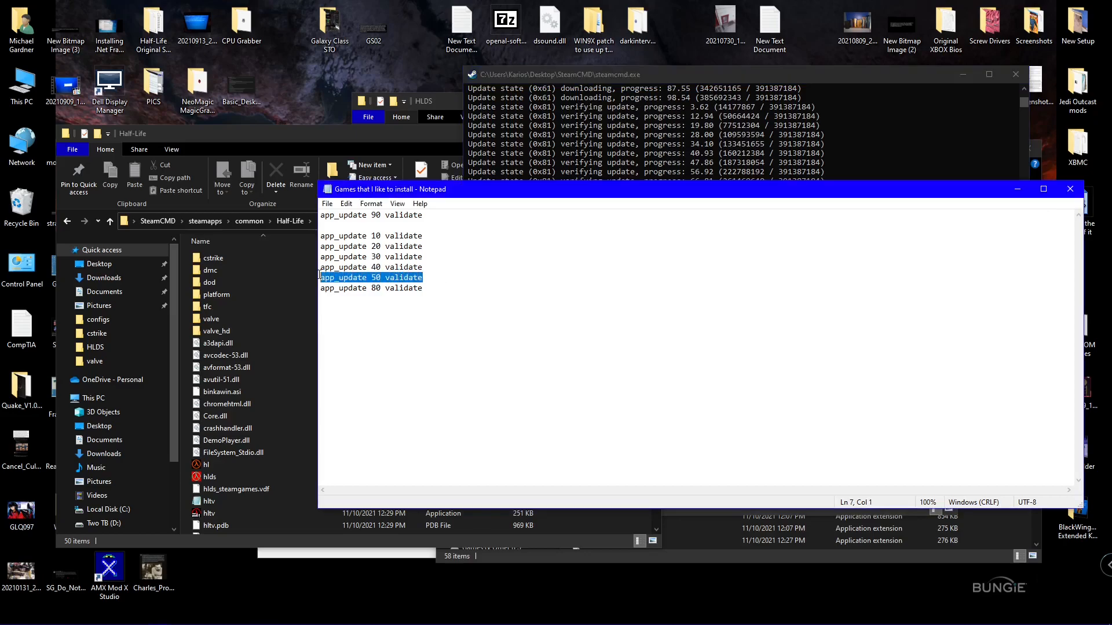
pyautogui.rightClick(335, 280)
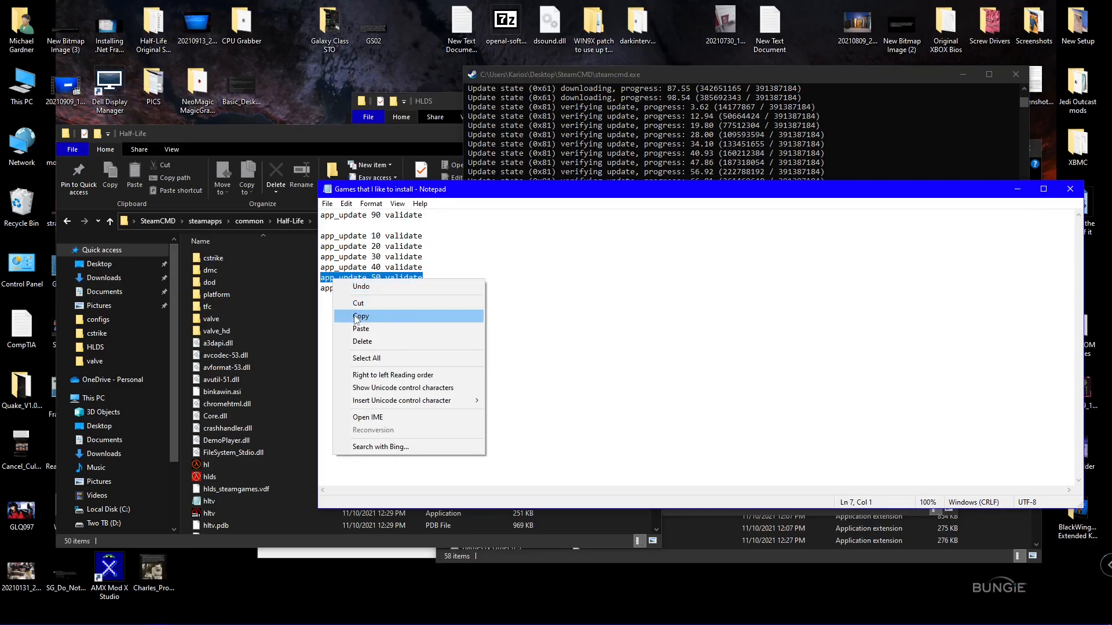
pyautogui.click(356, 317)
pyautogui.click(653, 144)
pyautogui.hotkey('ctrl', 'v')
pyautogui.press('Return')
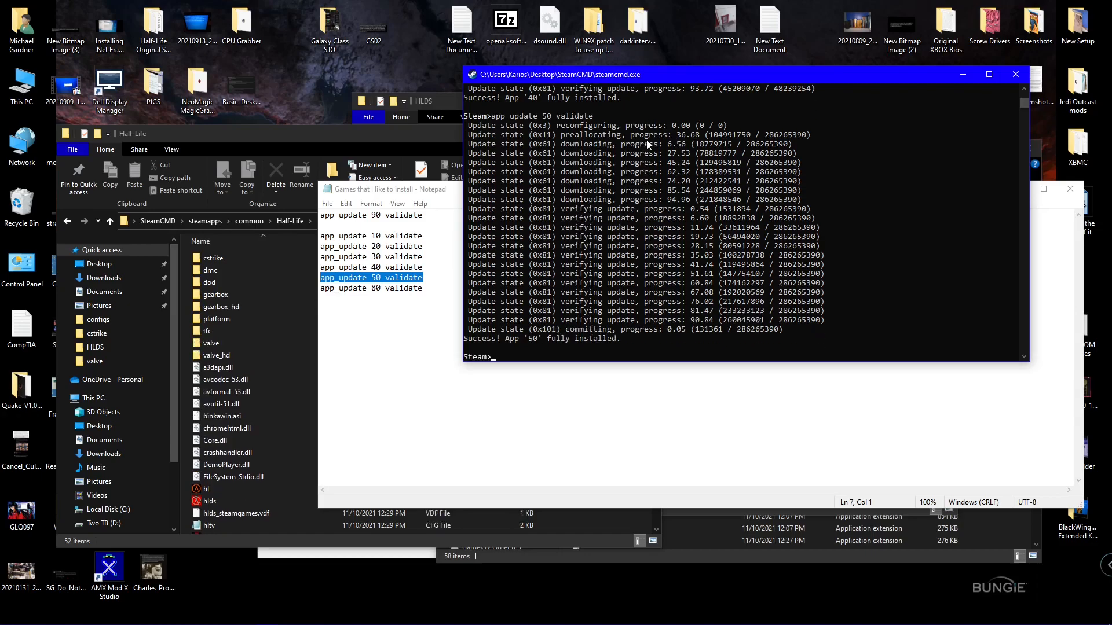
# Step: Copy 'app_update 80 validate' from the install list and run it in SteamCMD
pyautogui.click(417, 289)
pyautogui.moveTo(420, 289); pyautogui.dragTo(333, 288)
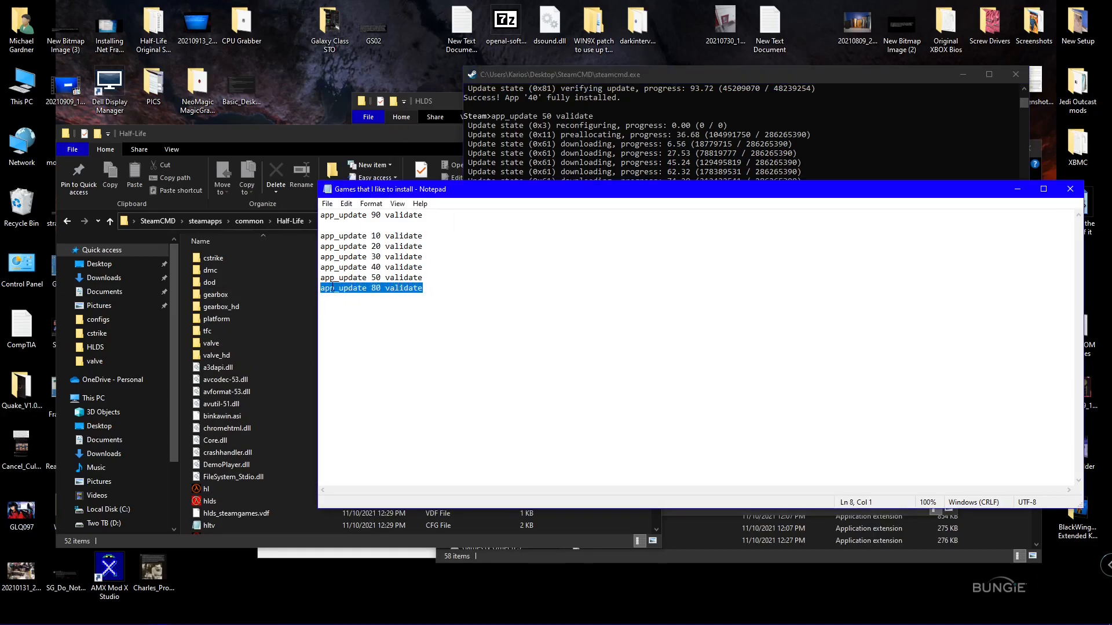
pyautogui.rightClick(333, 287)
pyautogui.click(353, 325)
pyautogui.click(619, 161)
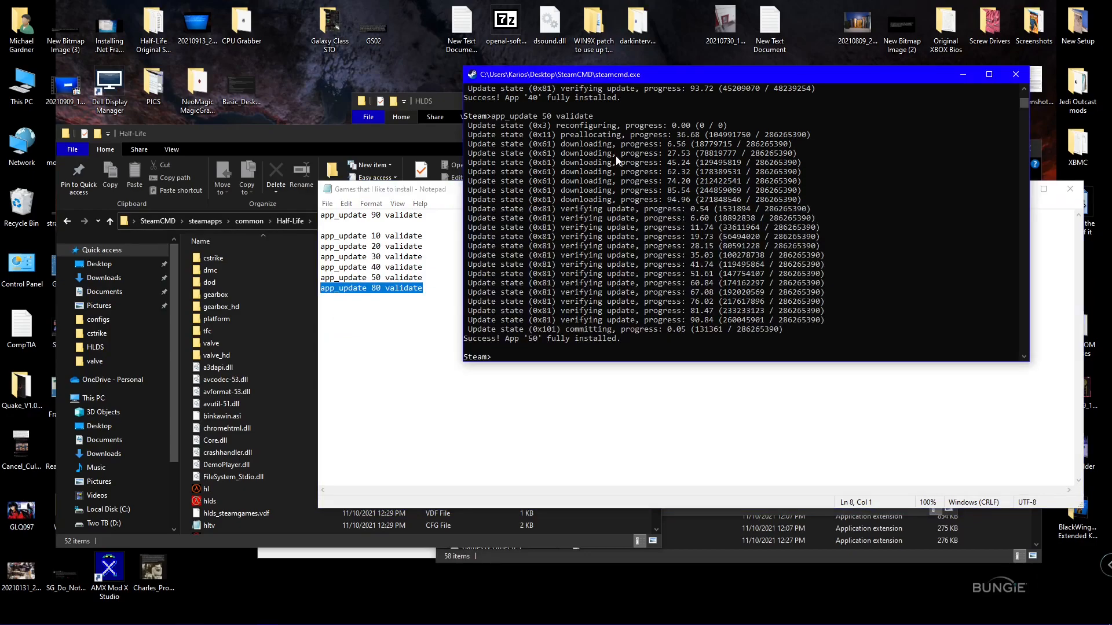
pyautogui.rightClick(596, 182)
pyautogui.press('Return')
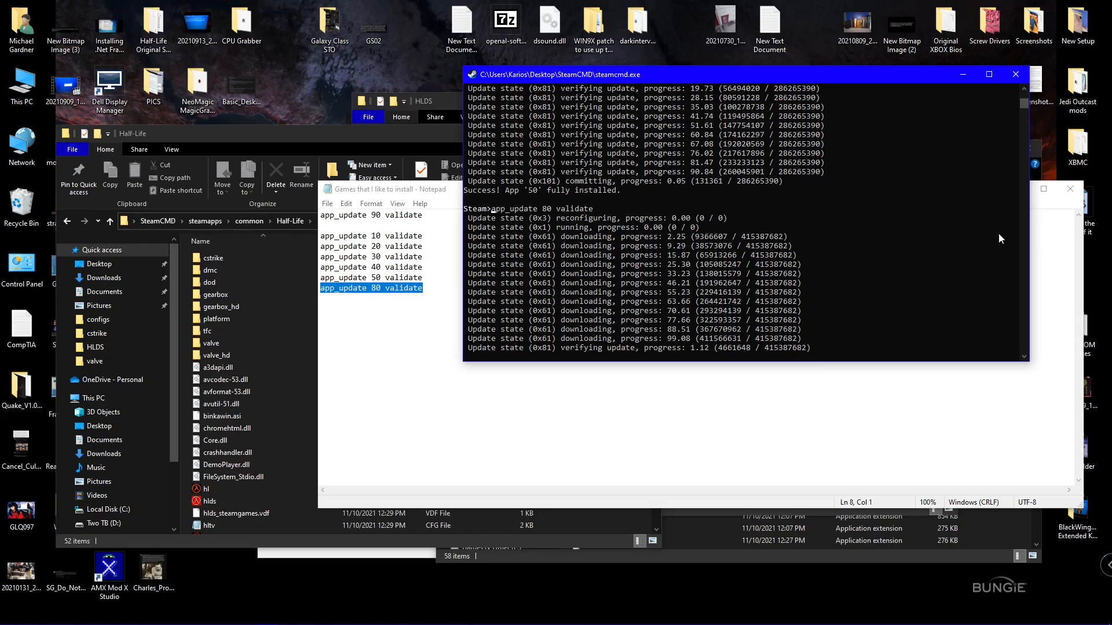
# Step: Close the game install list, then close SteamCMD once app 80 finishes installing
pyautogui.click(1055, 209)
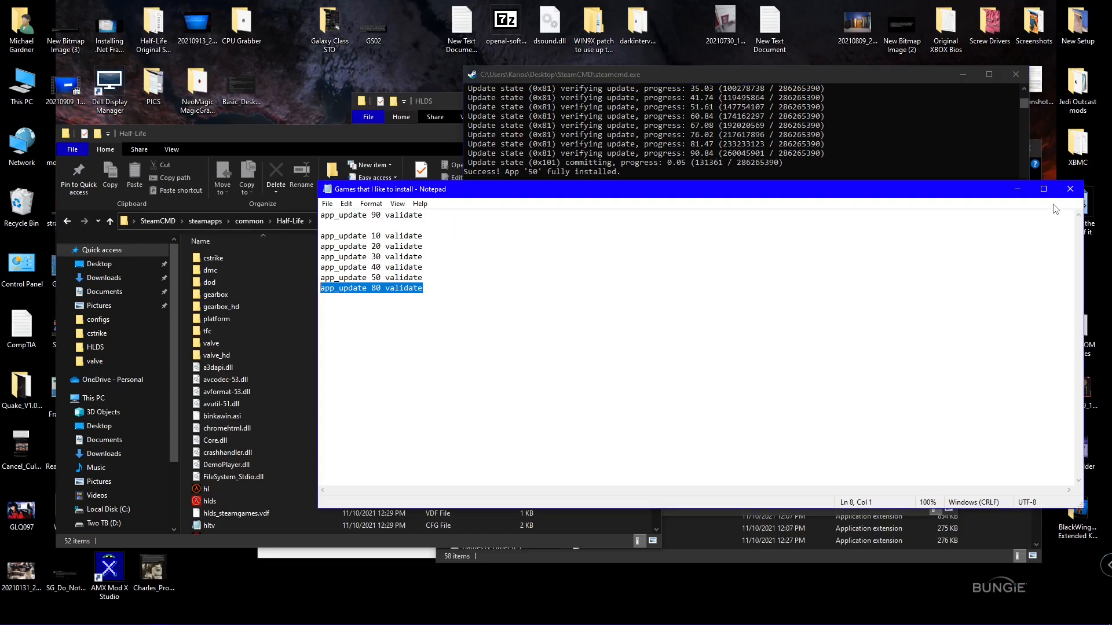
pyautogui.click(1070, 189)
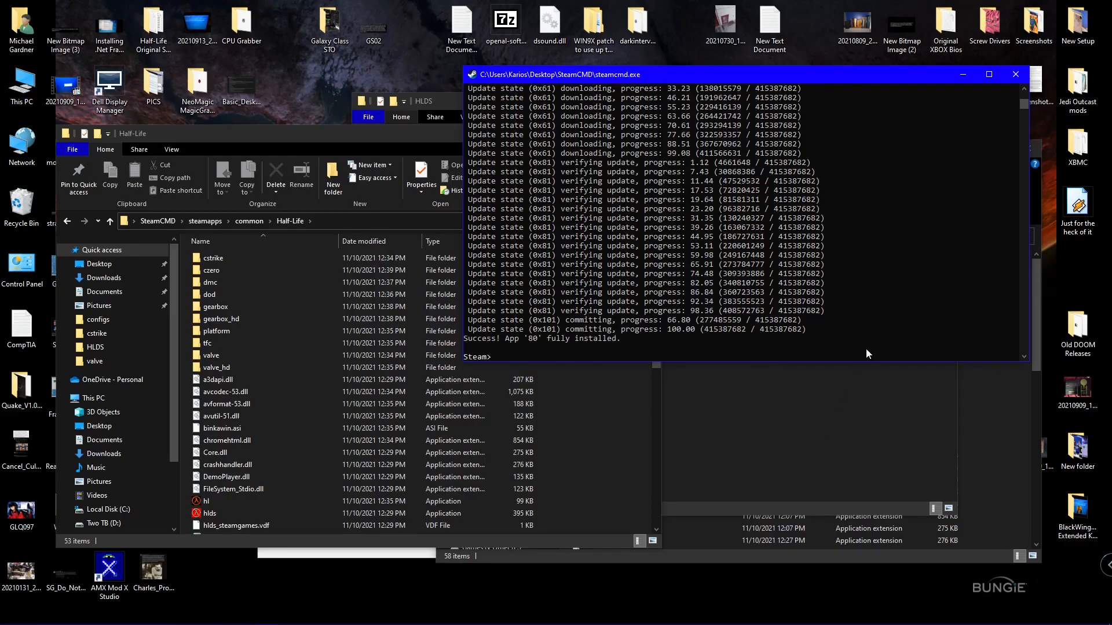
pyautogui.click(1013, 83)
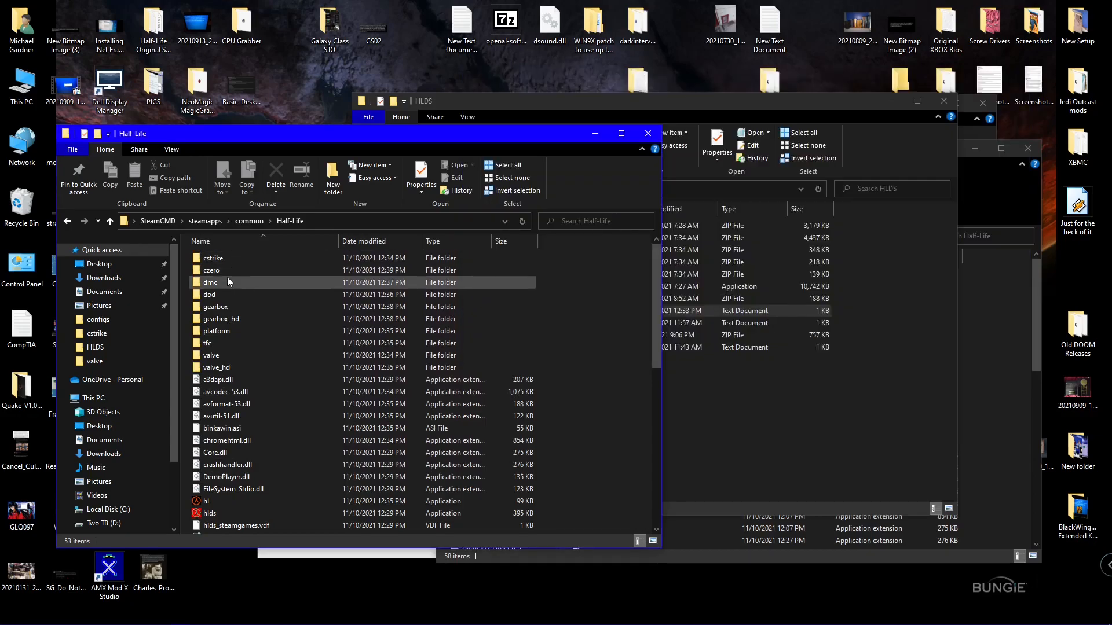
# Step: Open cstrike's liblist.gam in Notepad without making Notepad the default for .gam files
pyautogui.doubleClick(223, 260)
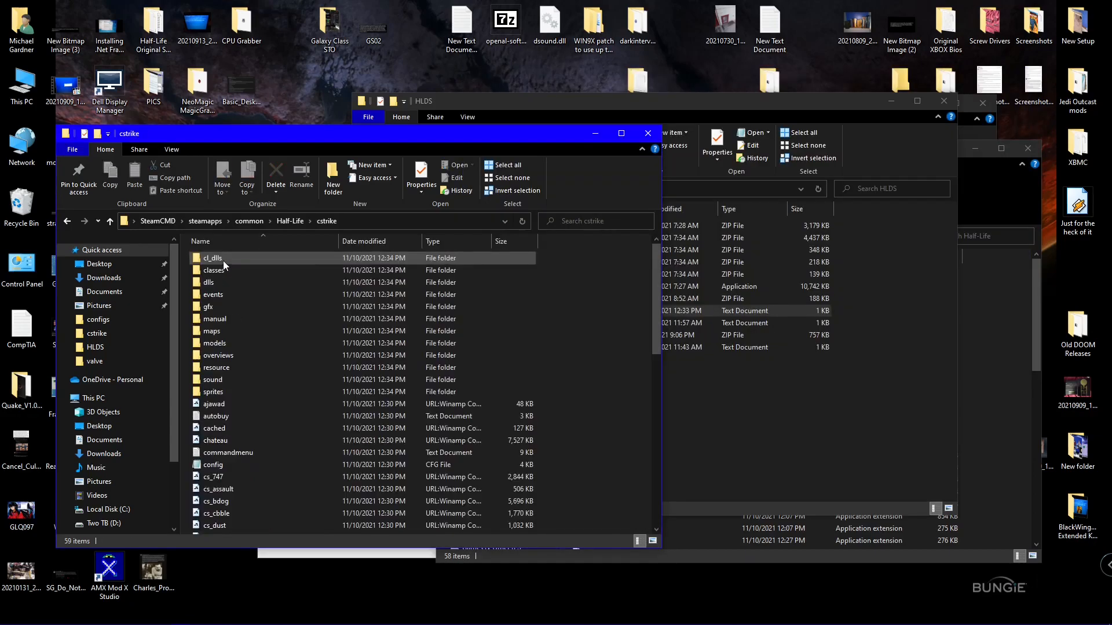
pyautogui.scroll(-6, 231, 410)
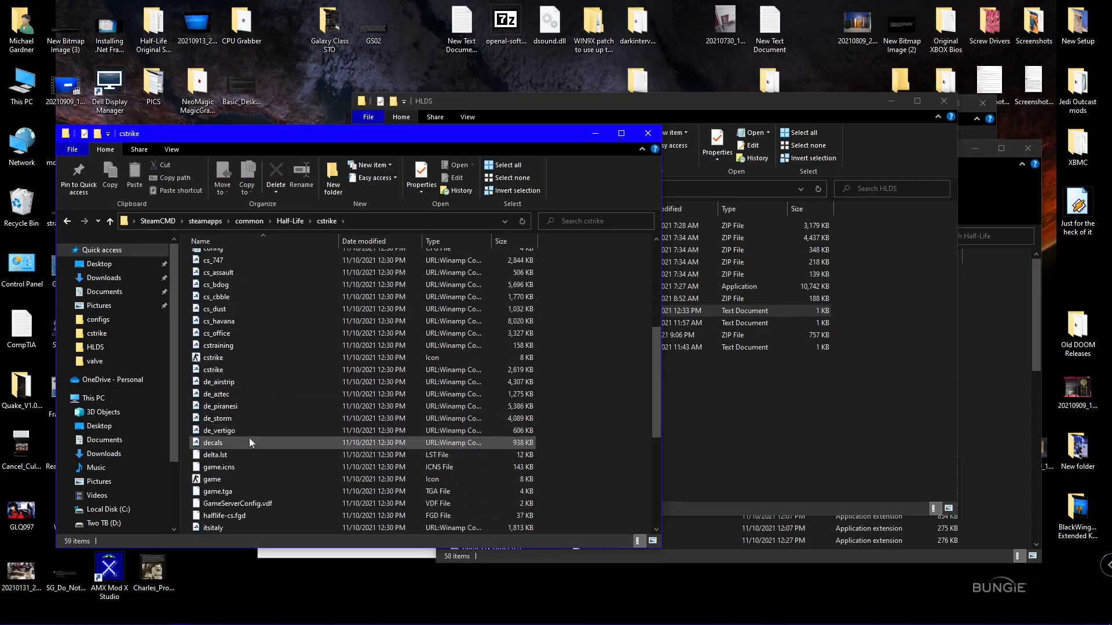
pyautogui.scroll(-1, 232, 432)
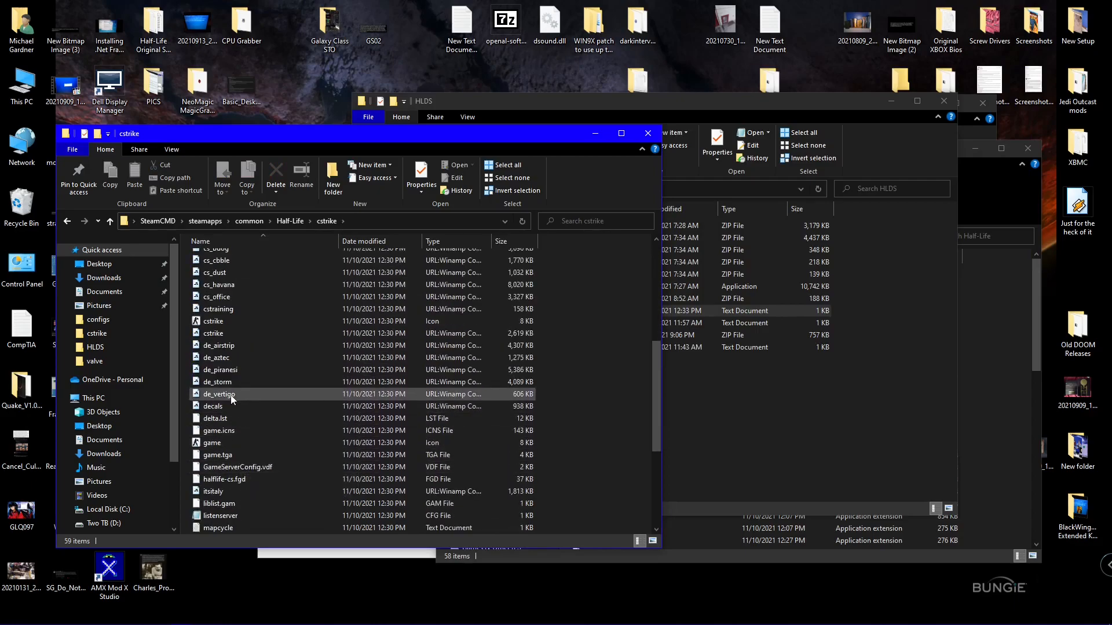
pyautogui.click(225, 503)
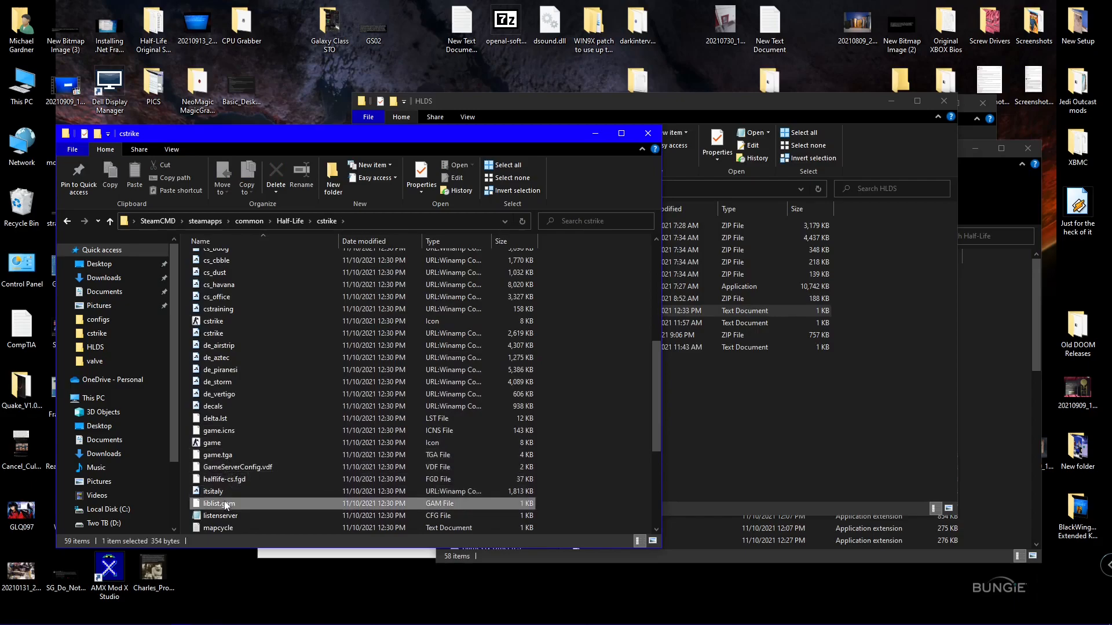
pyautogui.doubleClick(226, 504)
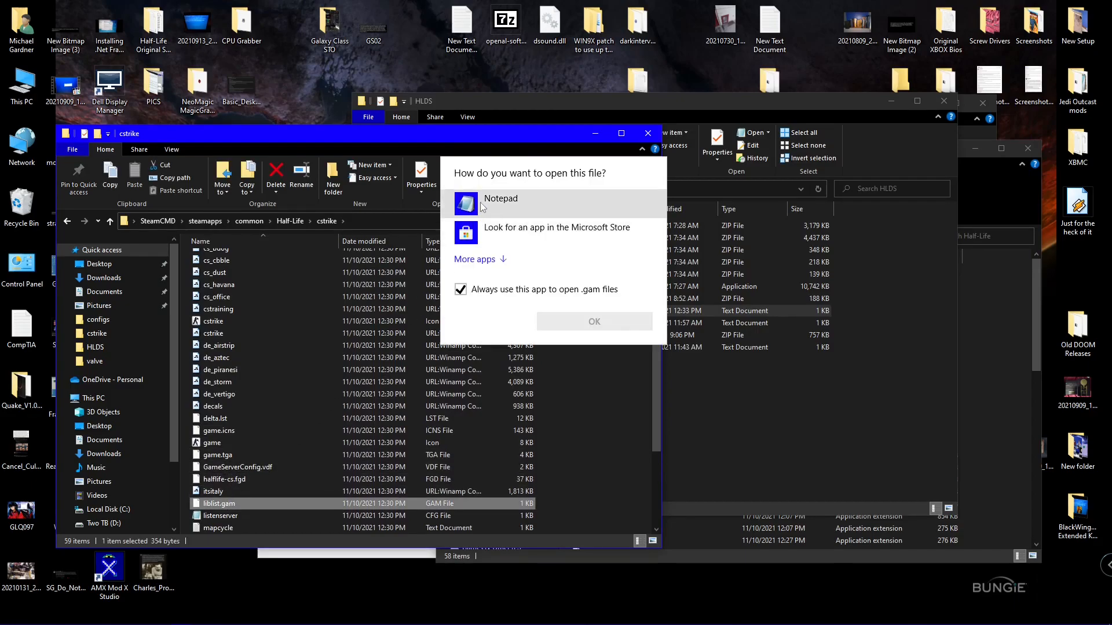
pyautogui.click(470, 290)
pyautogui.click(485, 213)
pyautogui.doubleClick(485, 214)
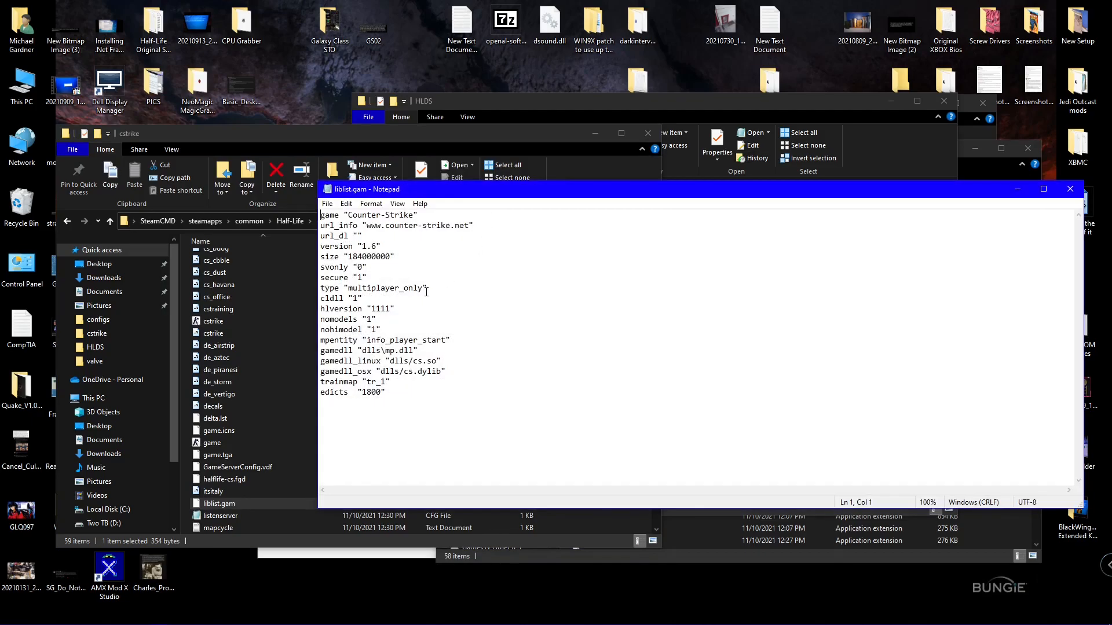
# Step: Copy the type "multiplayer_only" line and close liblist.gam
pyautogui.moveTo(426, 292); pyautogui.dragTo(319, 291)
pyautogui.rightClick(335, 291)
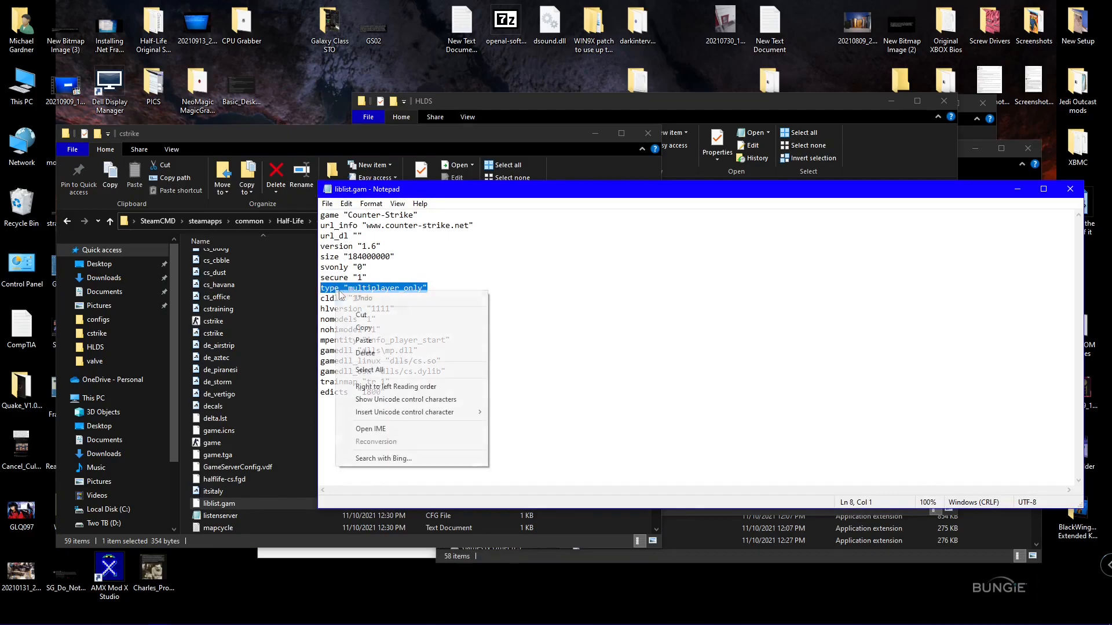
pyautogui.click(361, 328)
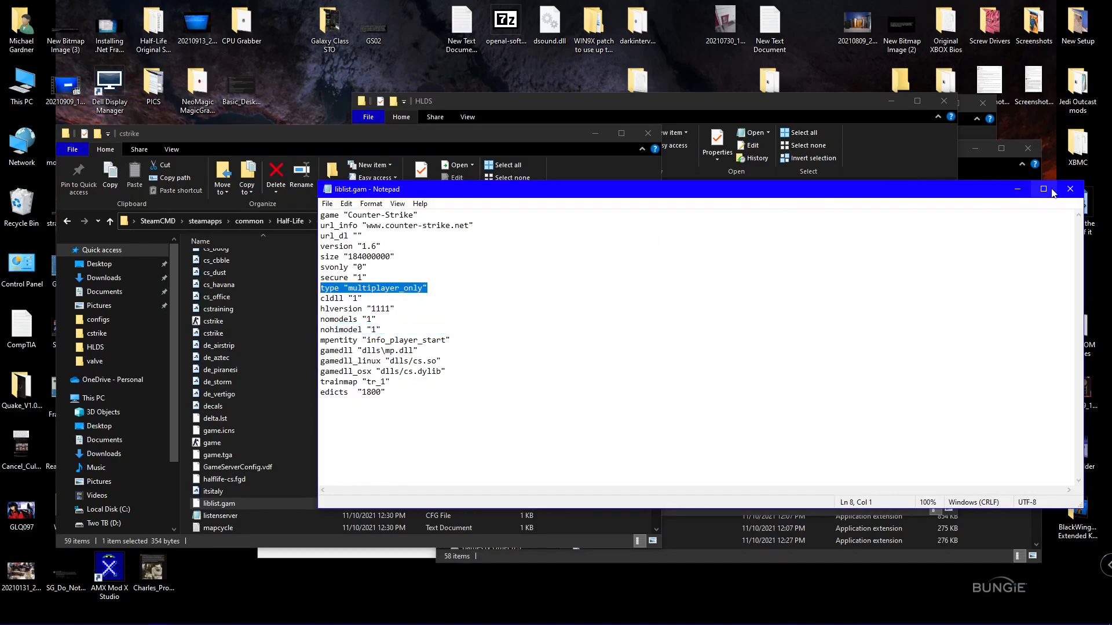
pyautogui.click(1069, 190)
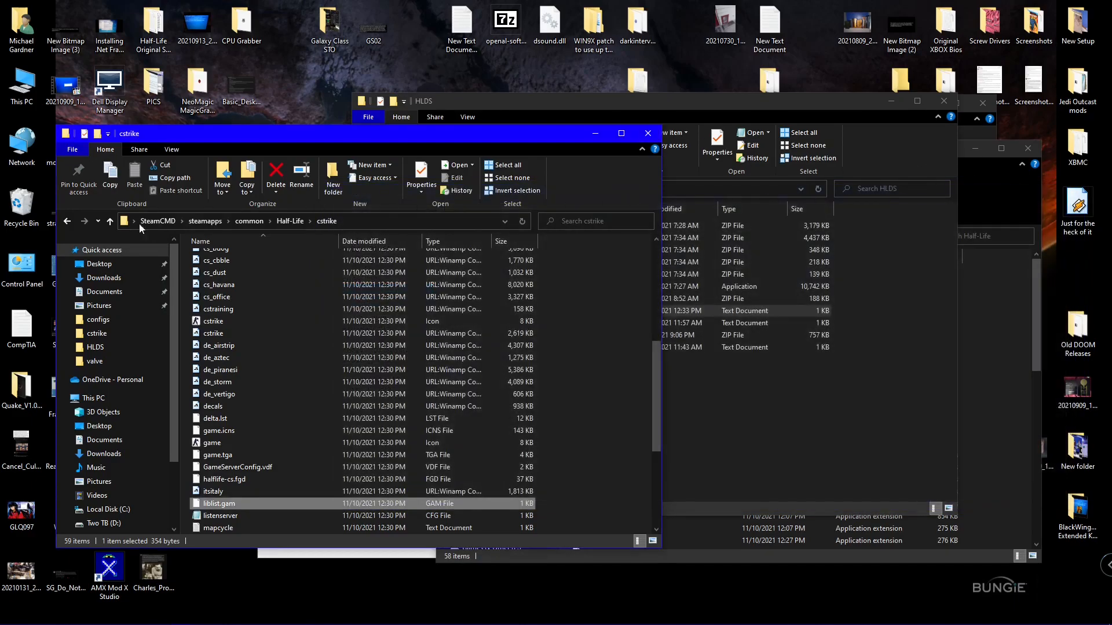
# Step: Open the valve folder's liblist.gam in Notepad, just this once
pyautogui.click(67, 222)
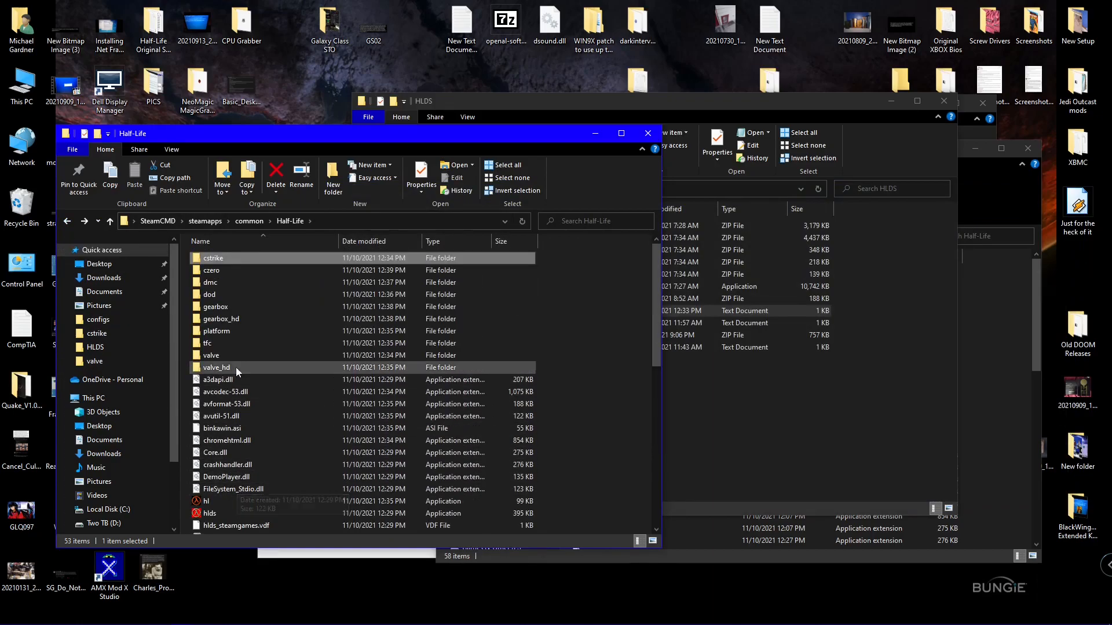
pyautogui.moveTo(232, 283)
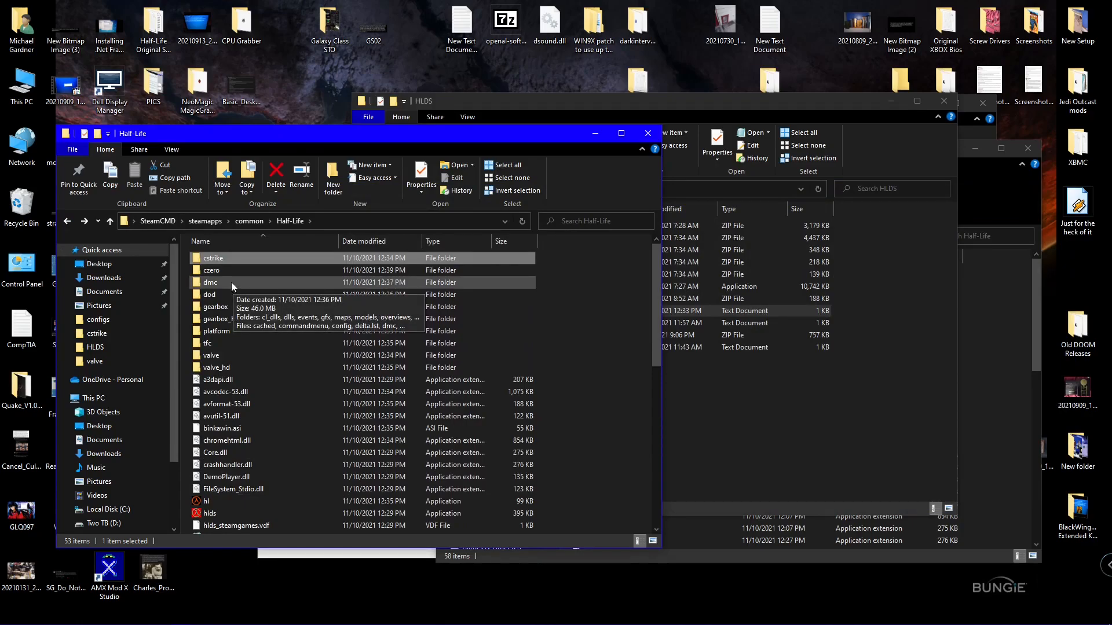
pyautogui.doubleClick(227, 356)
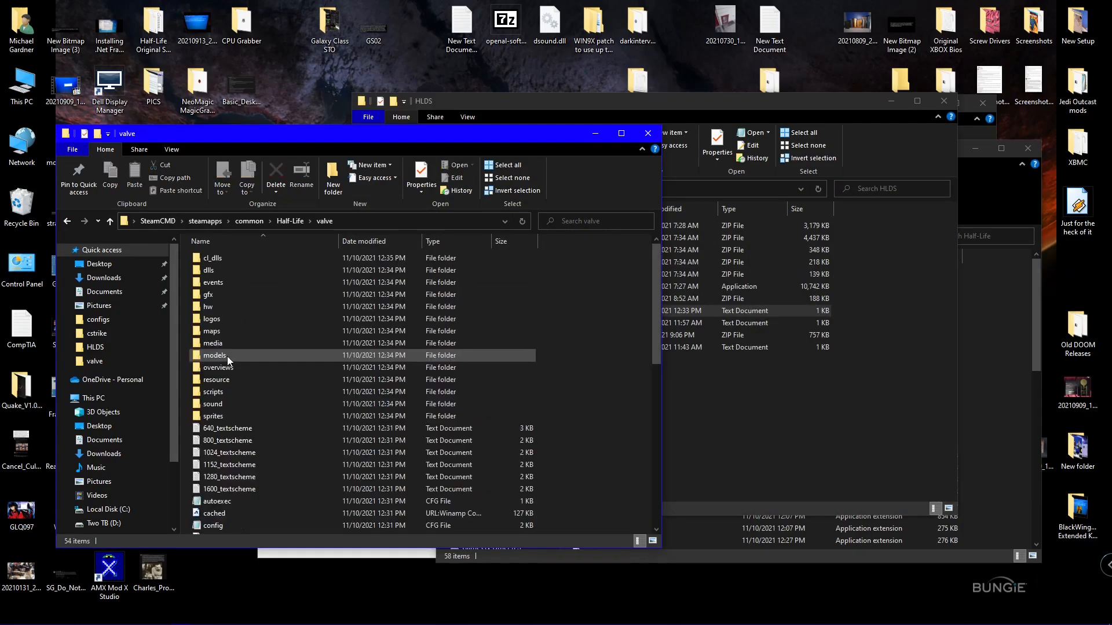
pyautogui.scroll(-5, 231, 406)
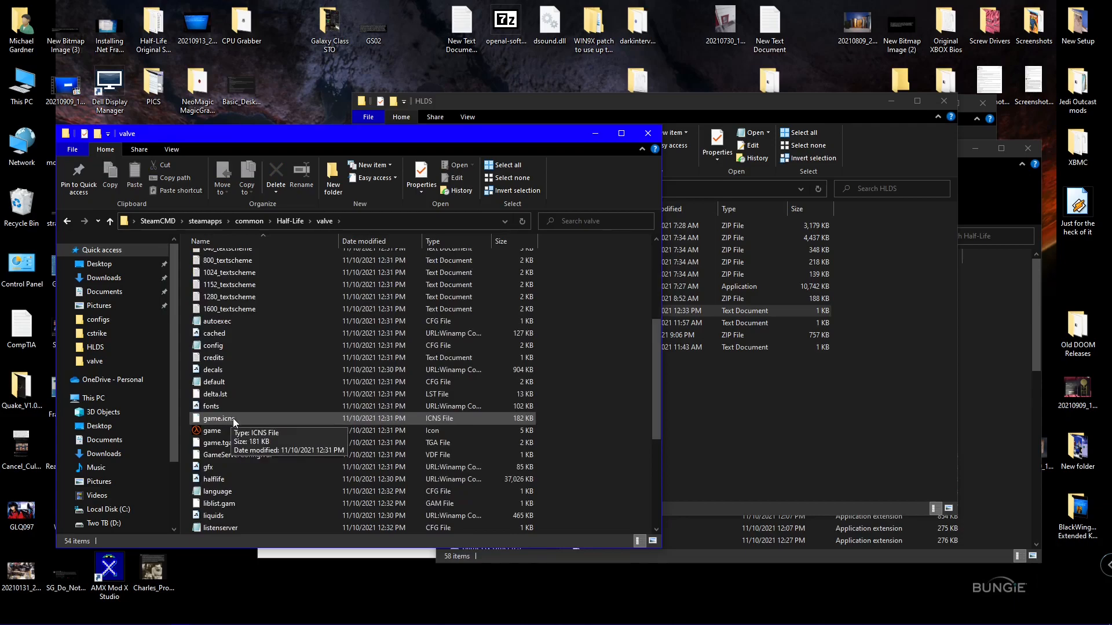
pyautogui.doubleClick(229, 504)
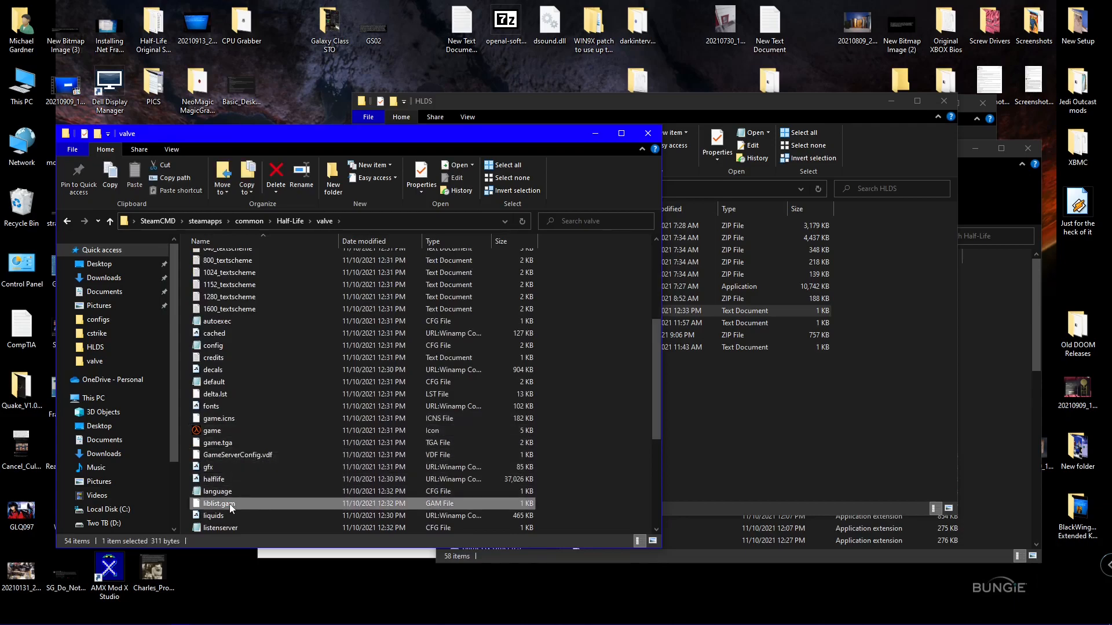
pyautogui.click(461, 289)
pyautogui.doubleClick(501, 199)
# Step: Replace type "singleplayer_only" with type "multiplayer_only", save and close the file
pyautogui.moveTo(436, 335); pyautogui.dragTo(310, 328)
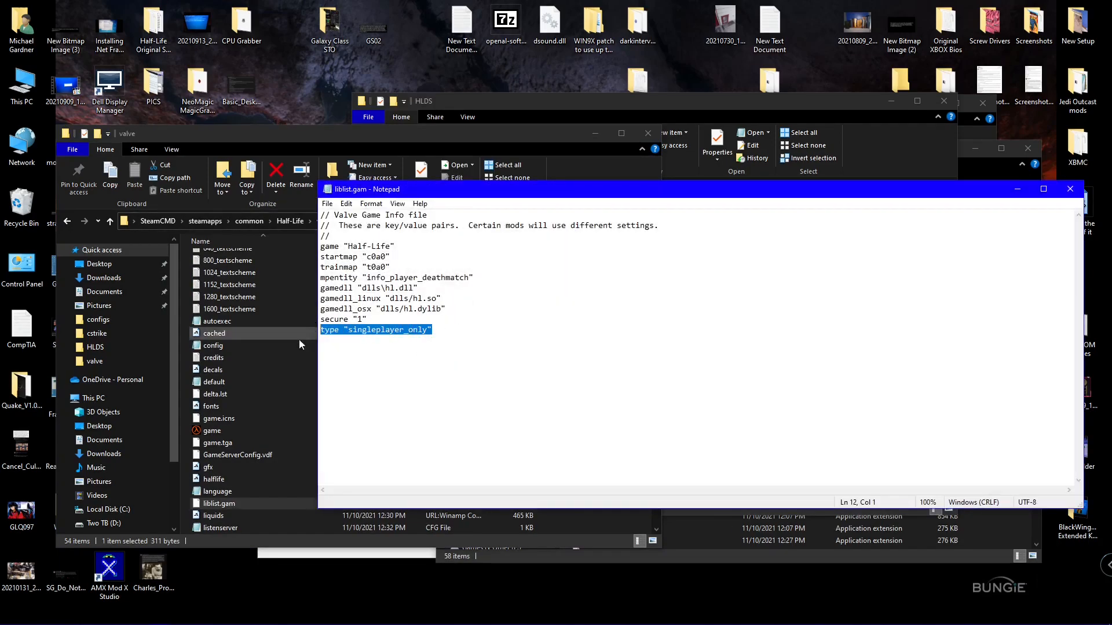
pyautogui.hotkey('ctrl', 'v')
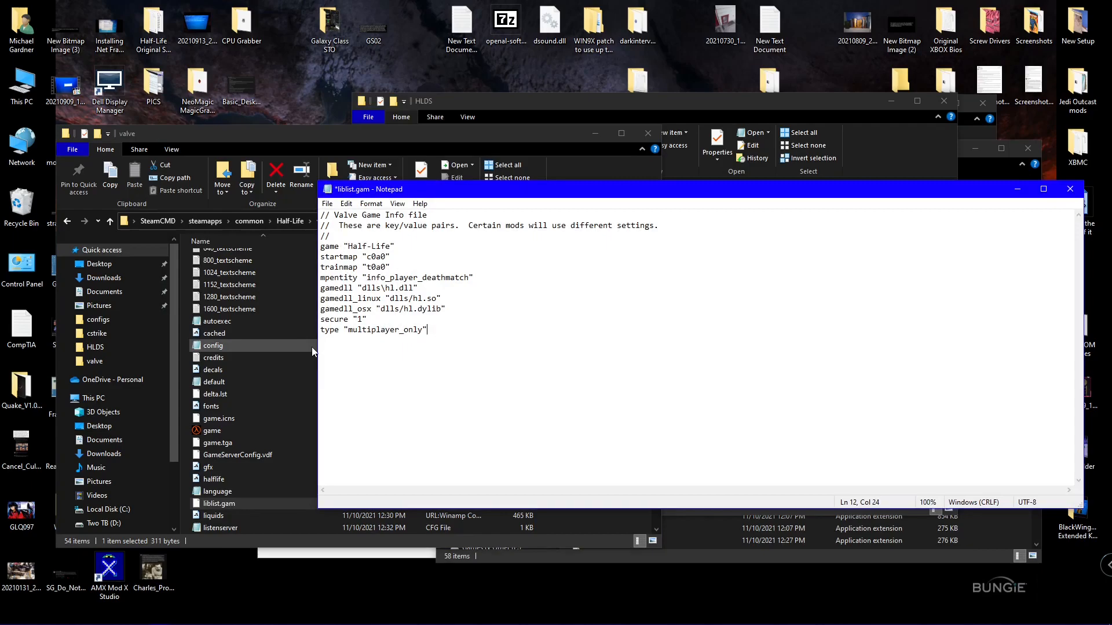
pyautogui.click(328, 204)
pyautogui.click(342, 256)
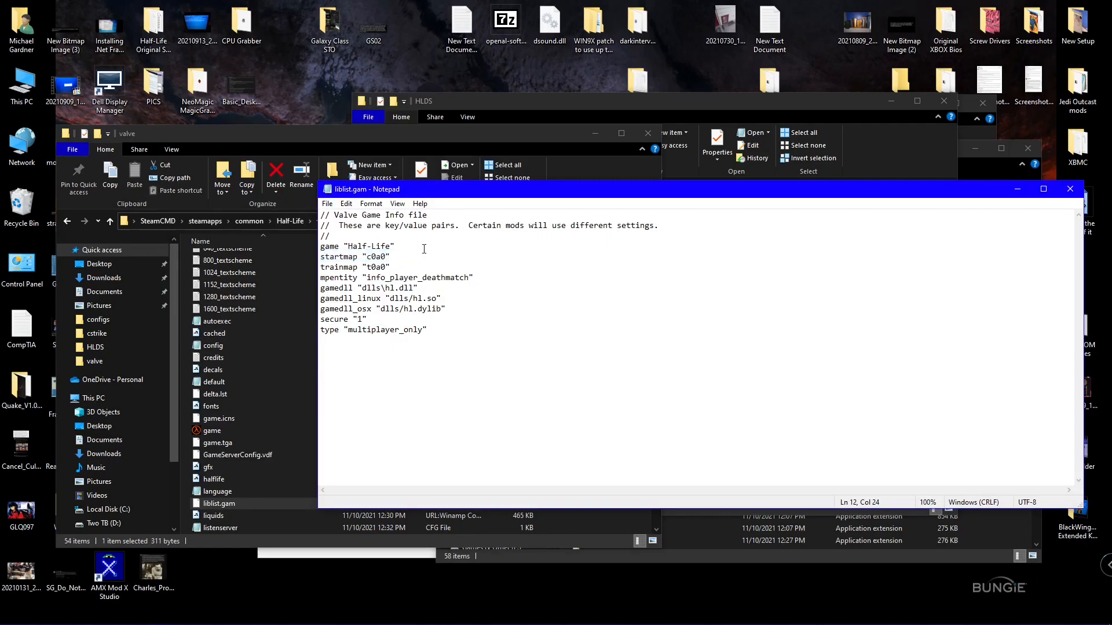
pyautogui.click(1070, 189)
pyautogui.scroll(-1, 224, 387)
pyautogui.scroll(-4, 228, 414)
# Step: Open valve's config in Notepad and start a new line after +jlook
pyautogui.scroll(-1, 234, 439)
pyautogui.scroll(3, 239, 434)
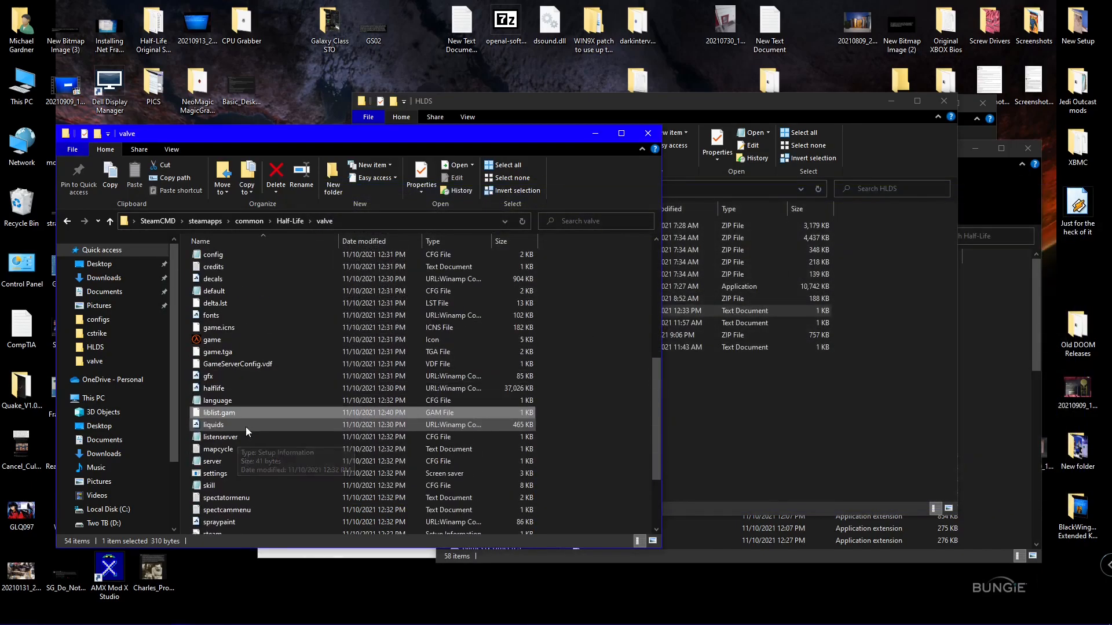
pyautogui.click(231, 259)
pyautogui.doubleClick(231, 259)
pyautogui.scroll(-10, 528, 376)
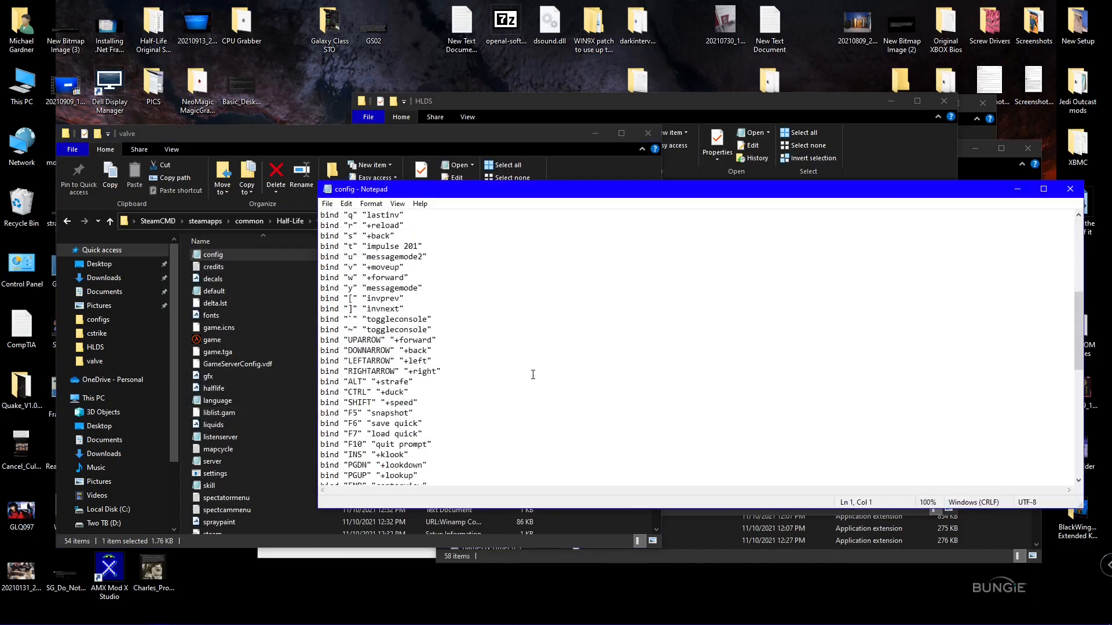
pyautogui.scroll(-5, 504, 388)
pyautogui.click(361, 464)
pyautogui.press('Return')
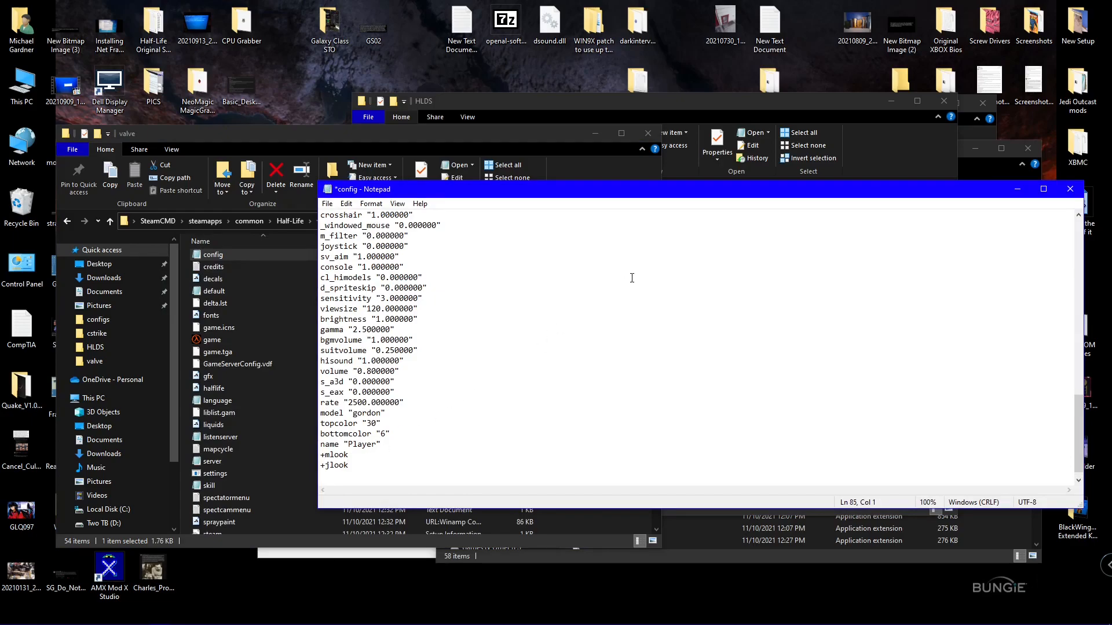
pyautogui.moveTo(668, 195); pyautogui.dragTo(391, 73)
# Step: Copy the seven mp_ setting lines from the Apply to config cfg notes
pyautogui.click(856, 424)
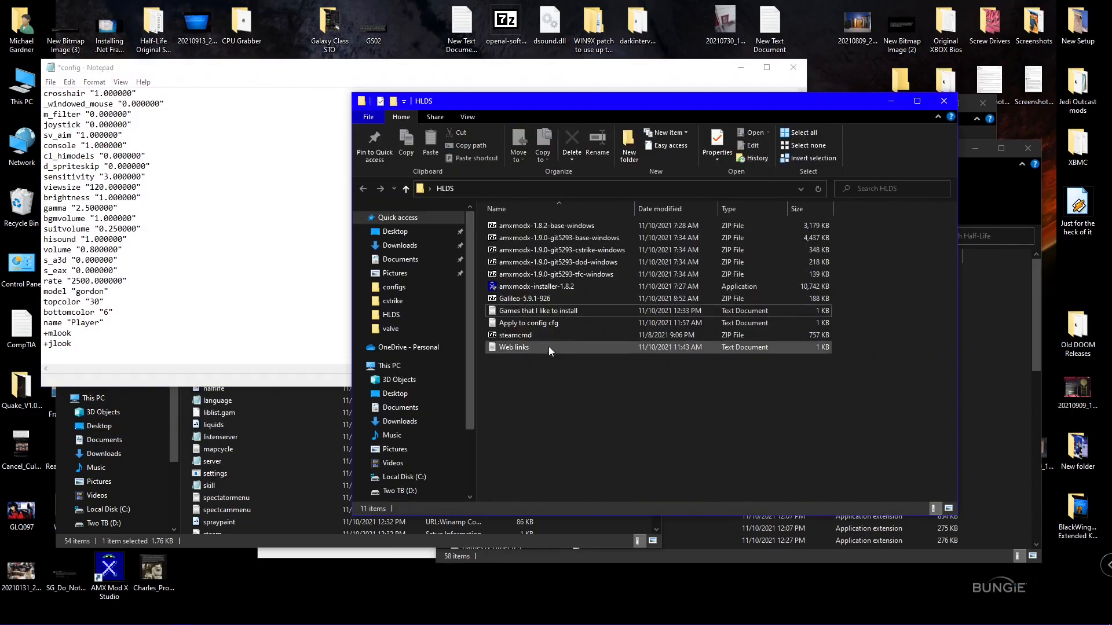
pyautogui.doubleClick(539, 325)
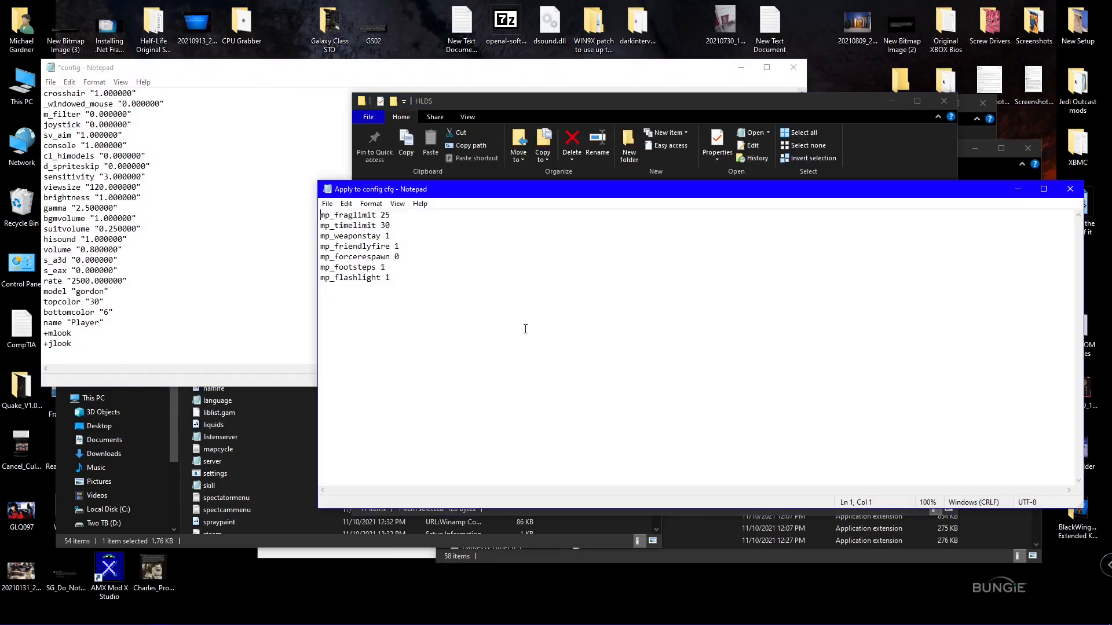
pyautogui.moveTo(357, 236); pyautogui.dragTo(315, 201)
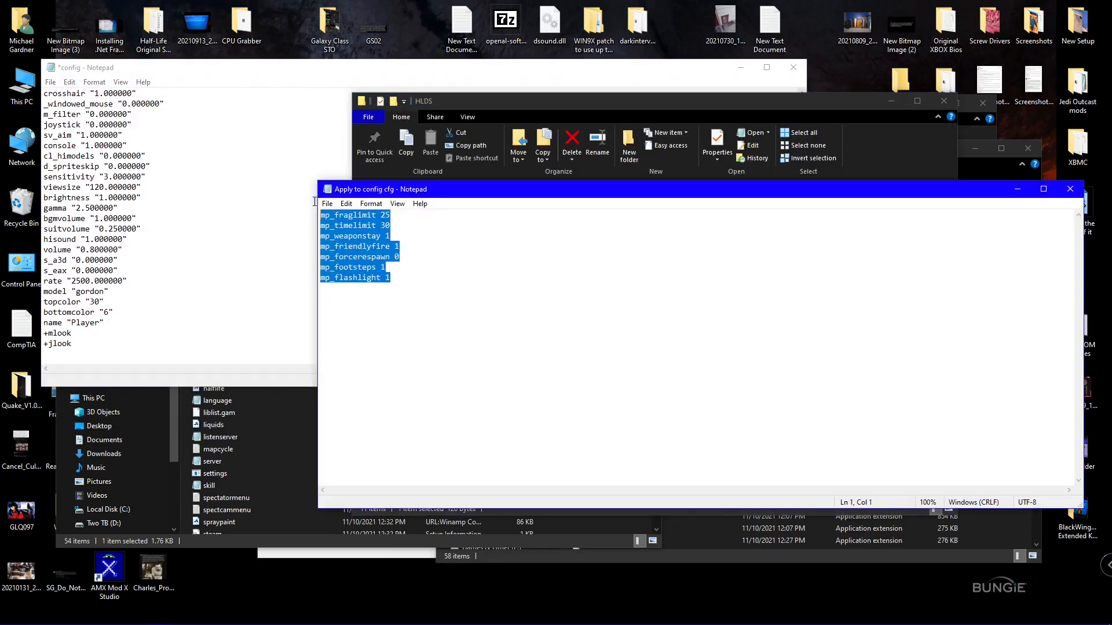
pyautogui.rightClick(341, 224)
pyautogui.click(369, 260)
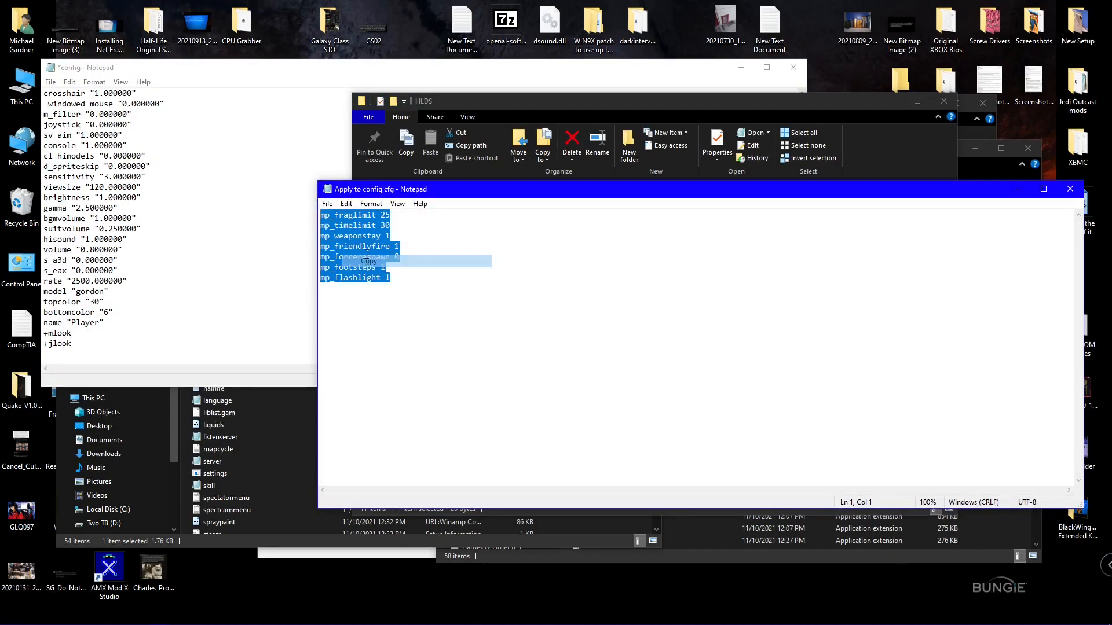
# Step: Paste the mp_ settings after +jlook, save the config and close it
pyautogui.click(348, 74)
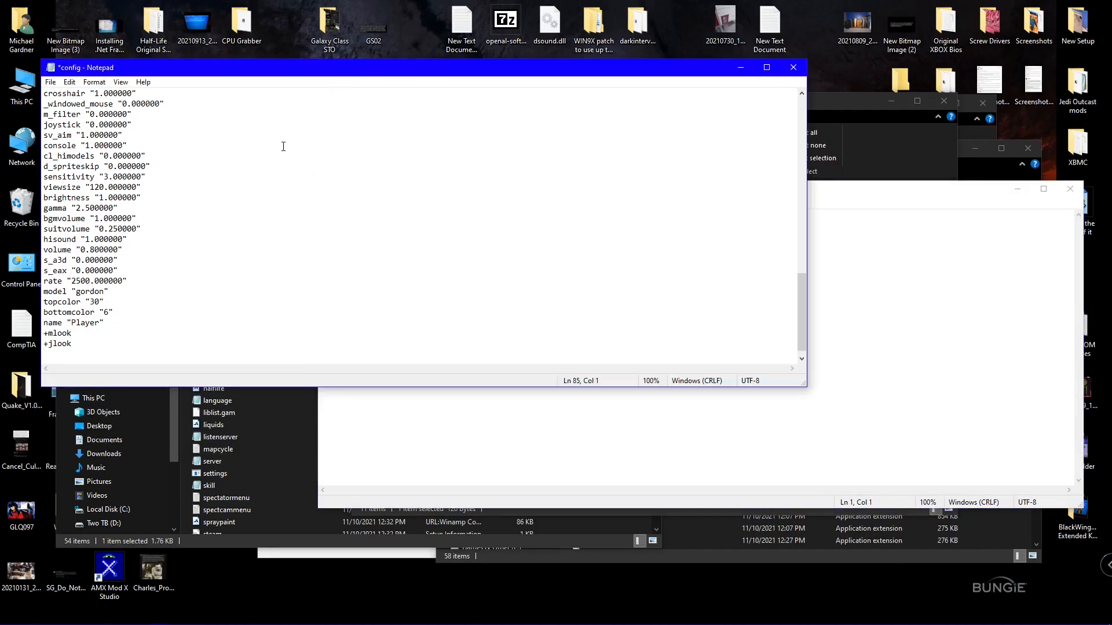
pyautogui.hotkey('ctrl', 'v')
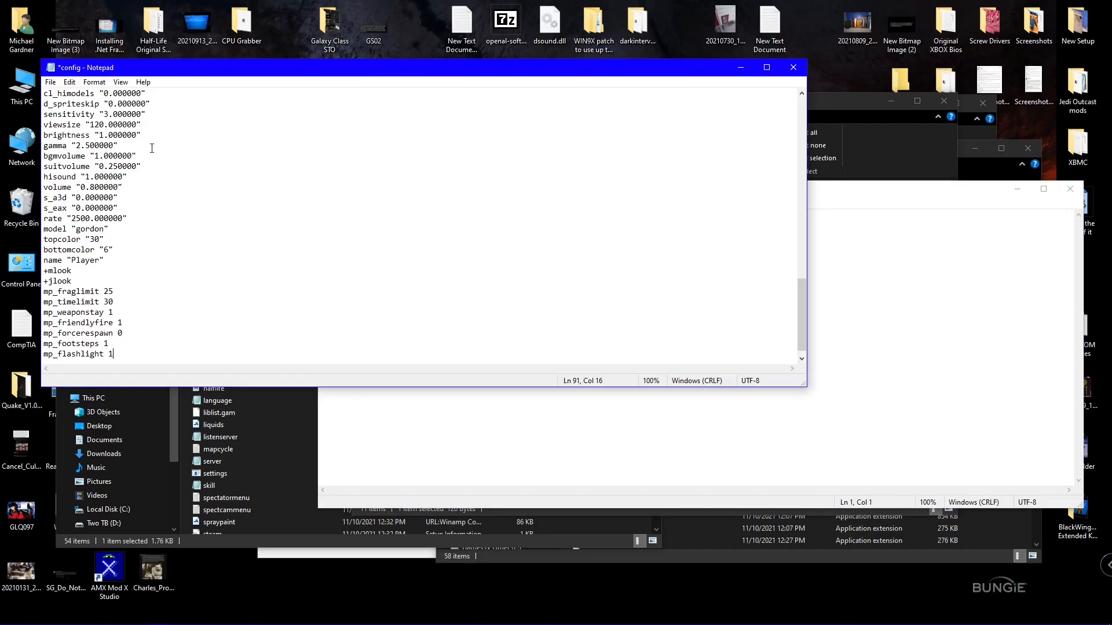
pyautogui.click(51, 82)
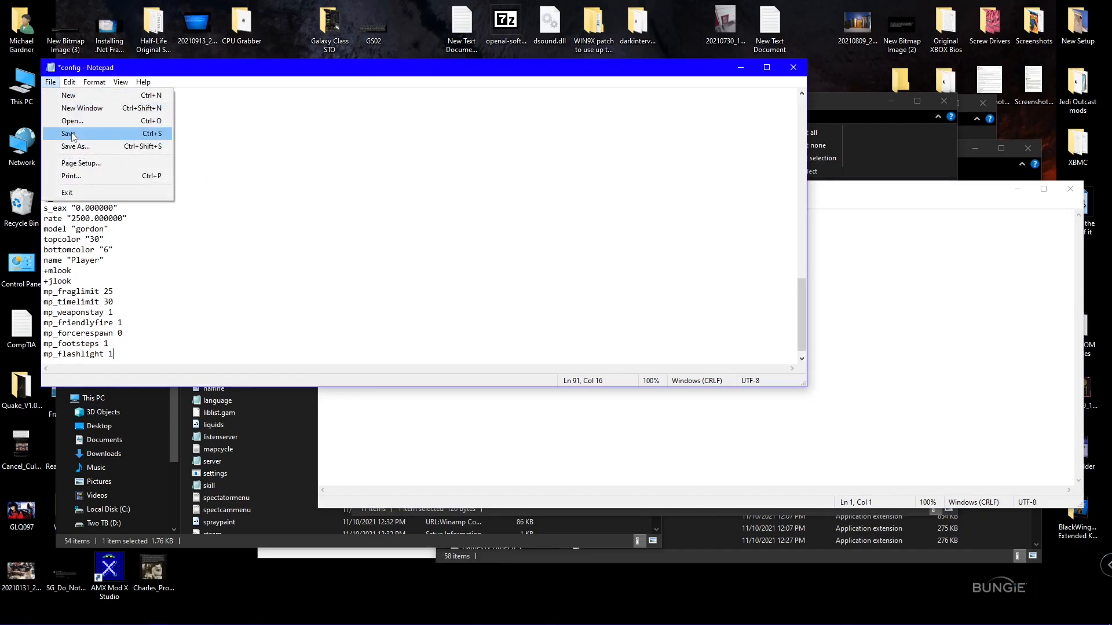
pyautogui.click(70, 134)
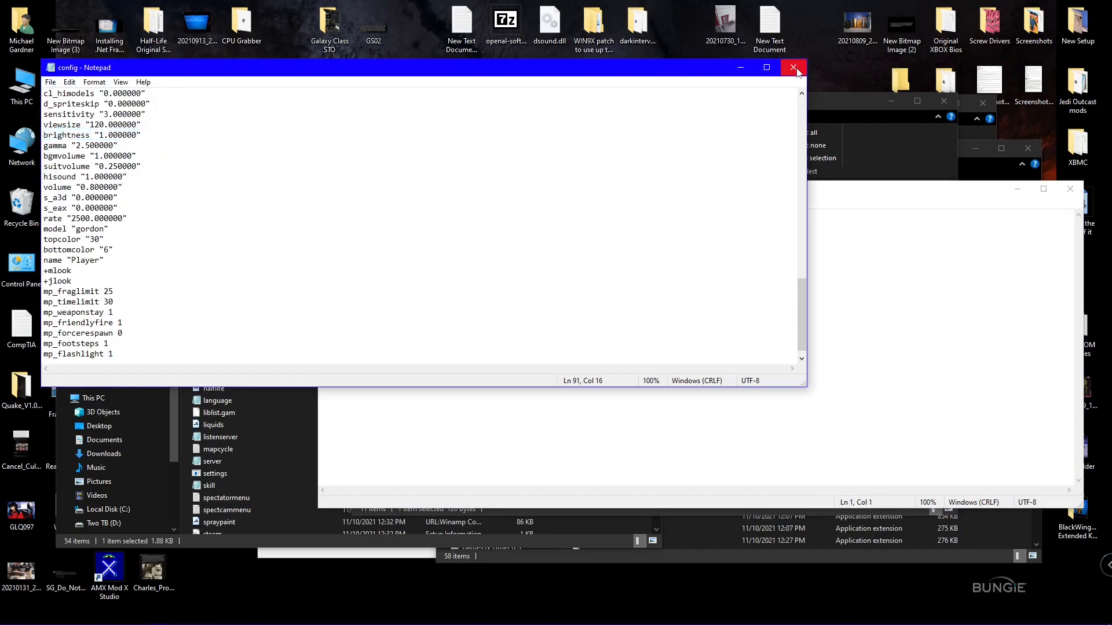
pyautogui.click(793, 68)
# Step: Reopen valve's config to verify the mp_ additions, then return to Half-Life
pyautogui.click(203, 269)
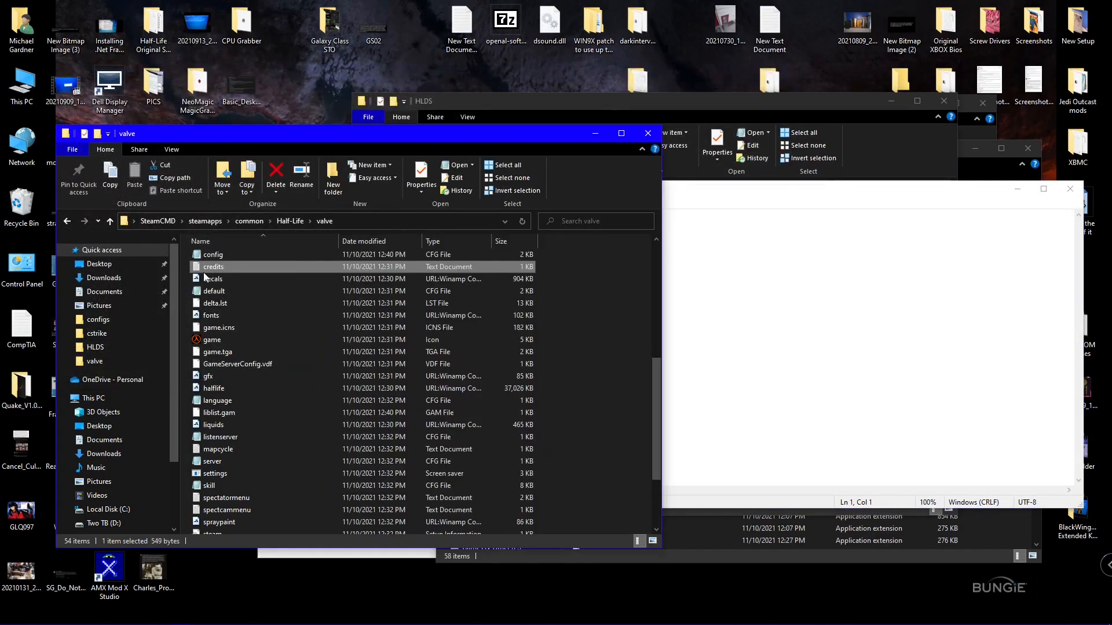
pyautogui.scroll(4, 204, 273)
pyautogui.scroll(3, 220, 280)
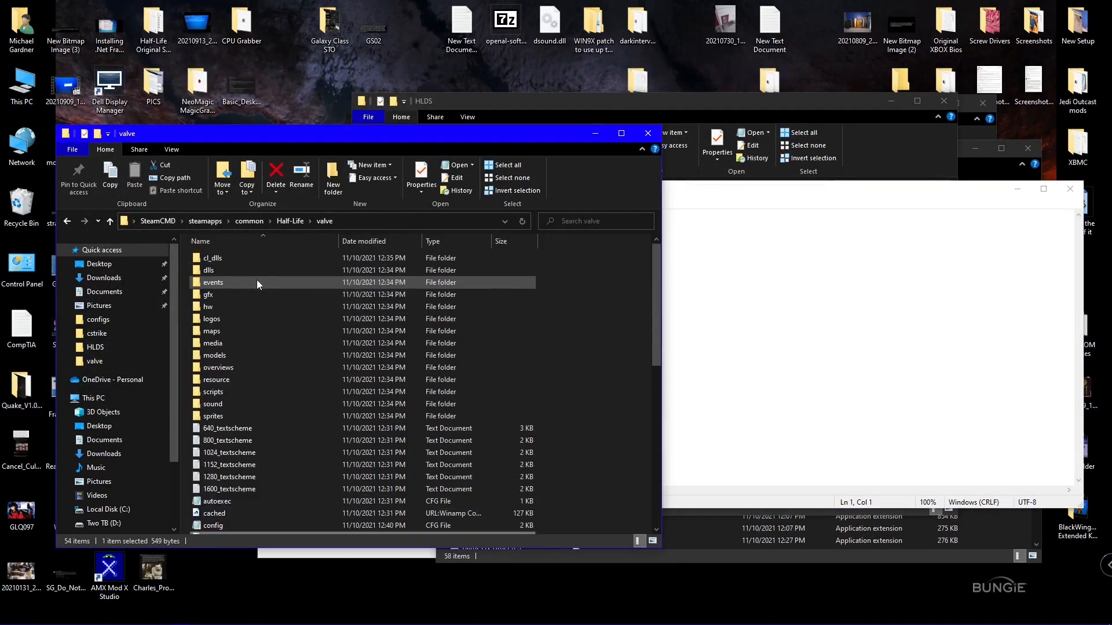
pyautogui.click(68, 226)
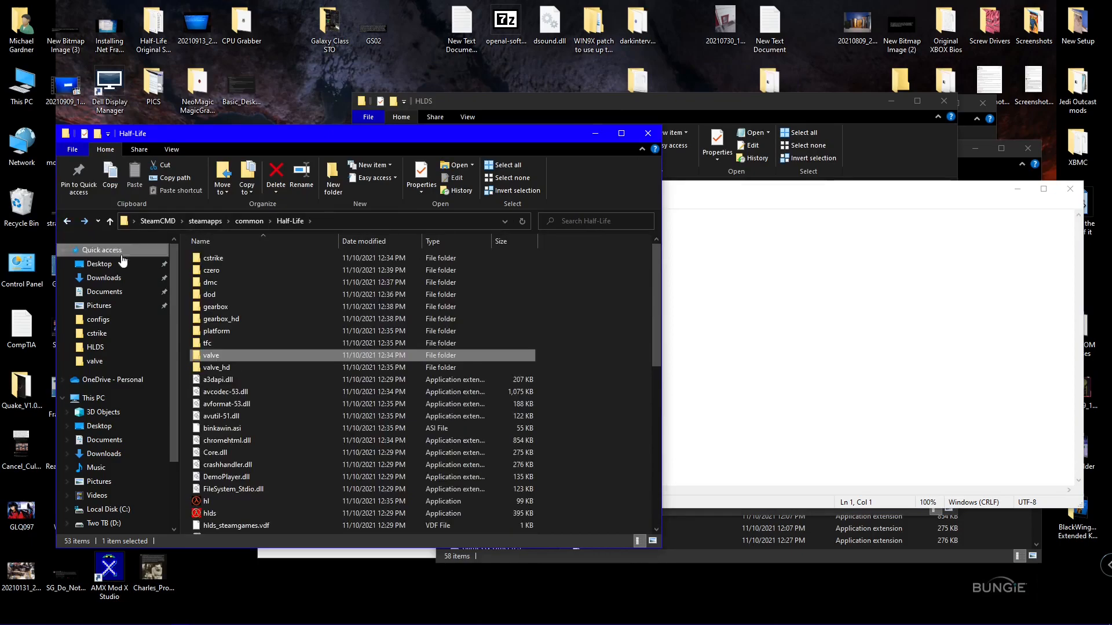
pyautogui.doubleClick(230, 355)
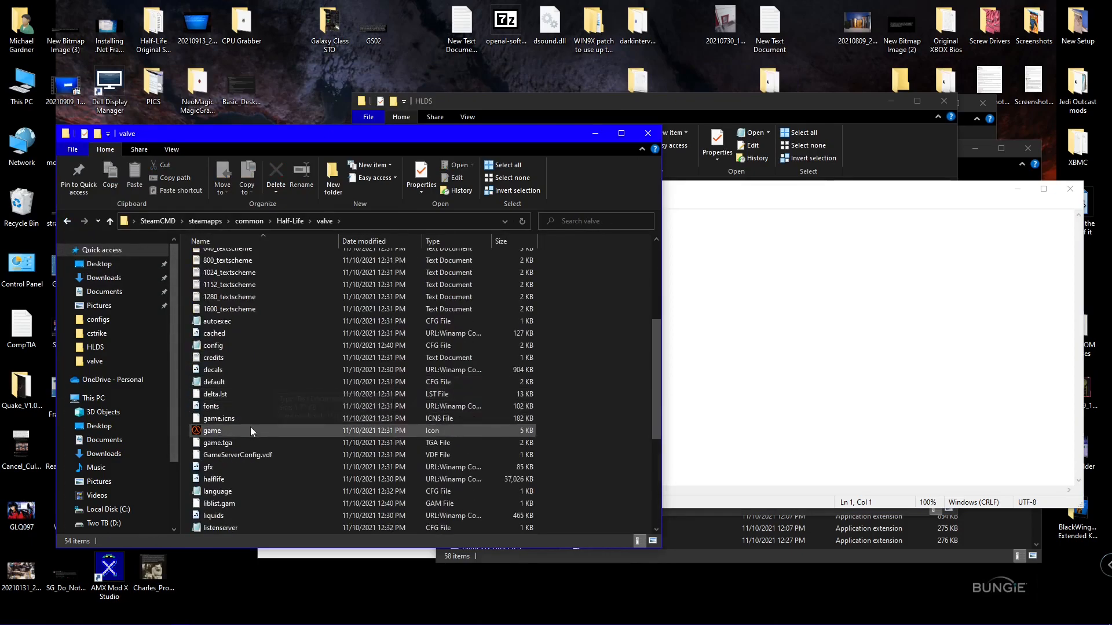
pyautogui.doubleClick(219, 349)
pyautogui.scroll(-15, 603, 273)
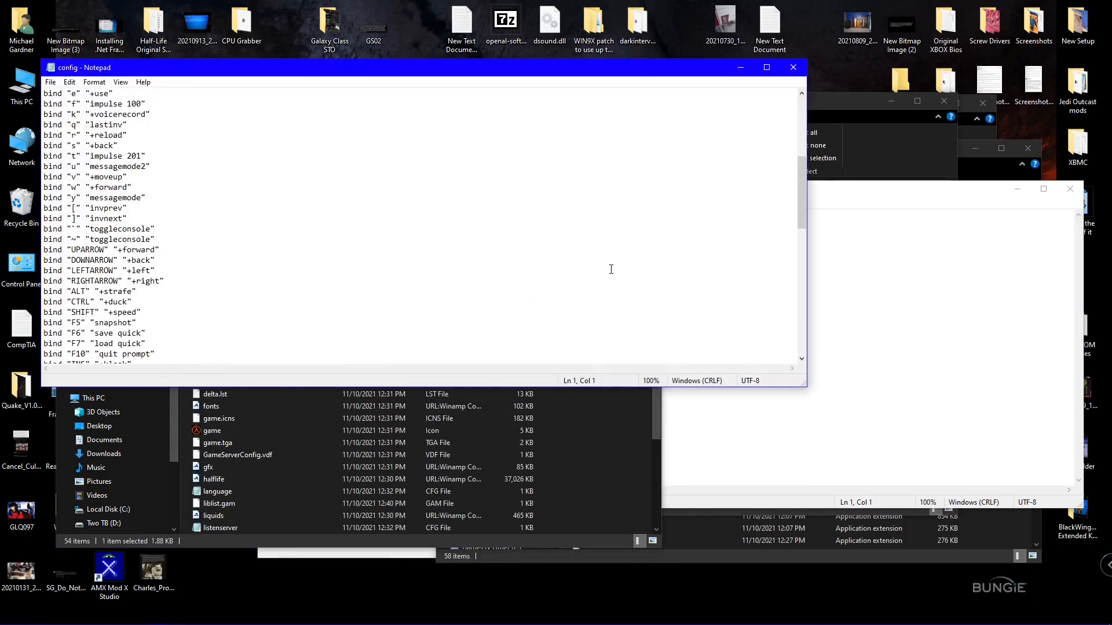
pyautogui.click(793, 68)
pyautogui.click(69, 221)
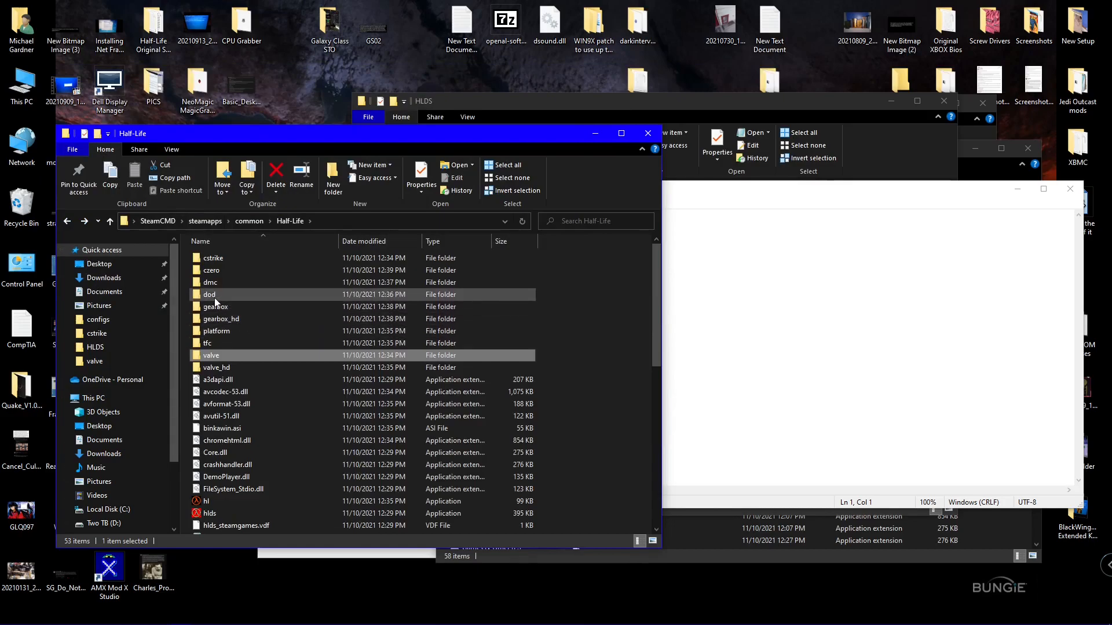
# Step: Open the config file in the dod folder in Notepad
pyautogui.doubleClick(212, 294)
pyautogui.scroll(-6, 228, 371)
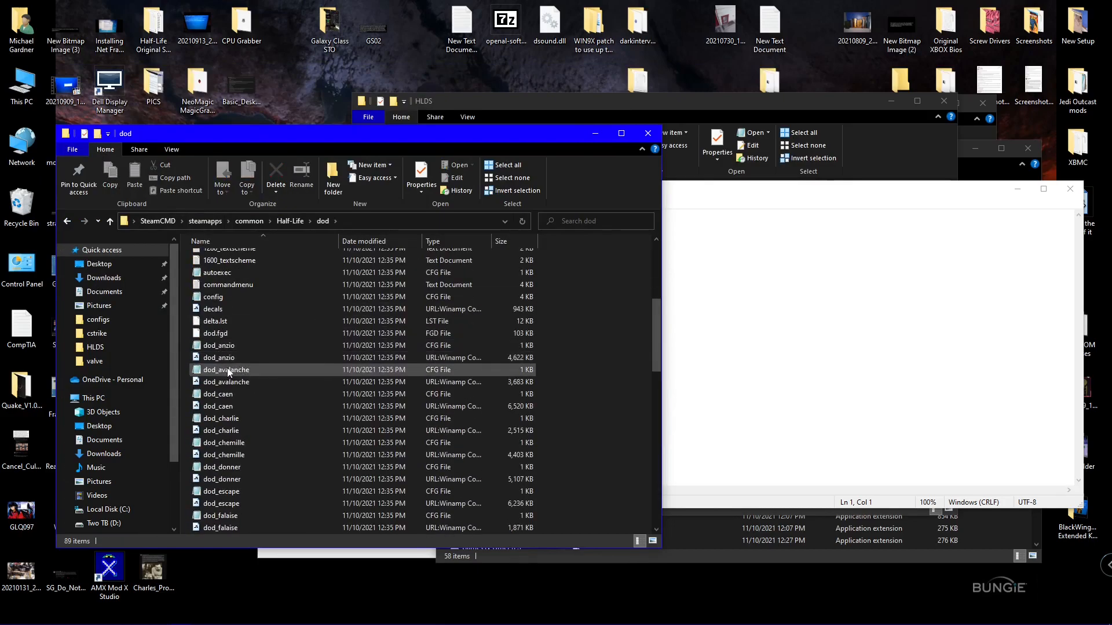
pyautogui.doubleClick(223, 296)
pyautogui.scroll(-20, 240, 320)
pyautogui.scroll(-9, 249, 304)
# Step: Paste the seven mp_ settings on a new line after +jlook, save, and return to Half-Life
pyautogui.click(154, 343)
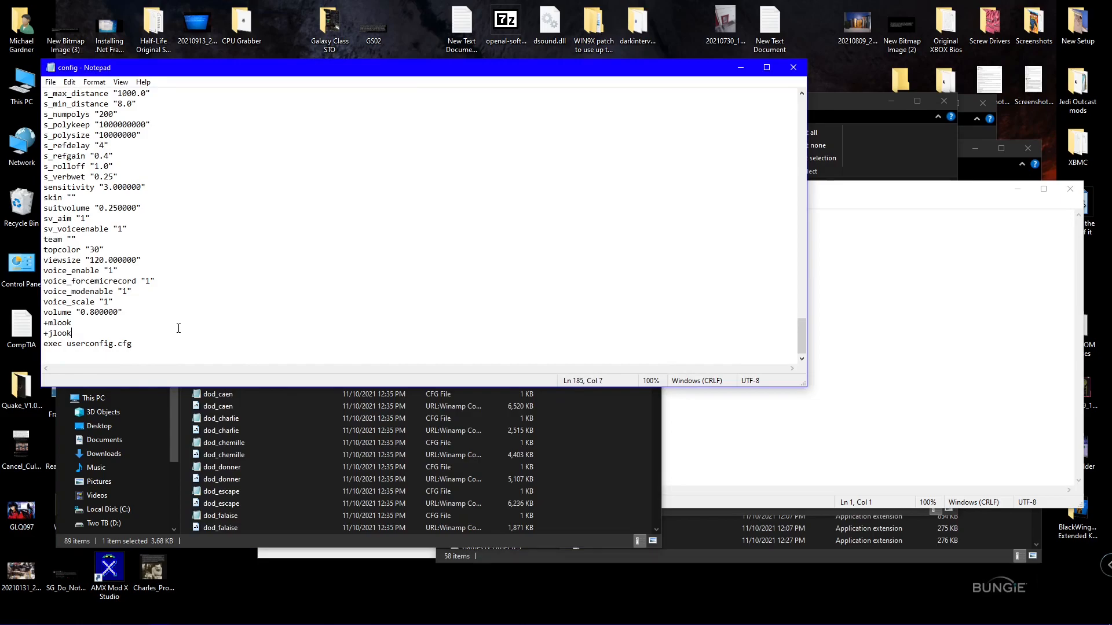
pyautogui.press('Return')
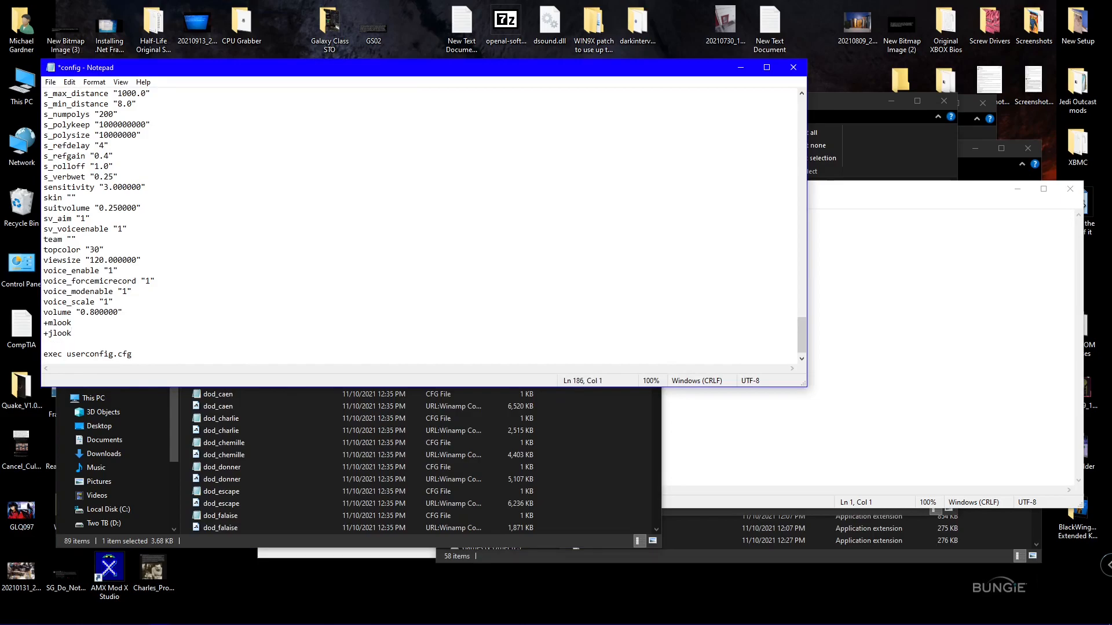
pyautogui.hotkey('ctrl', 'v')
pyautogui.click(50, 82)
pyautogui.click(66, 132)
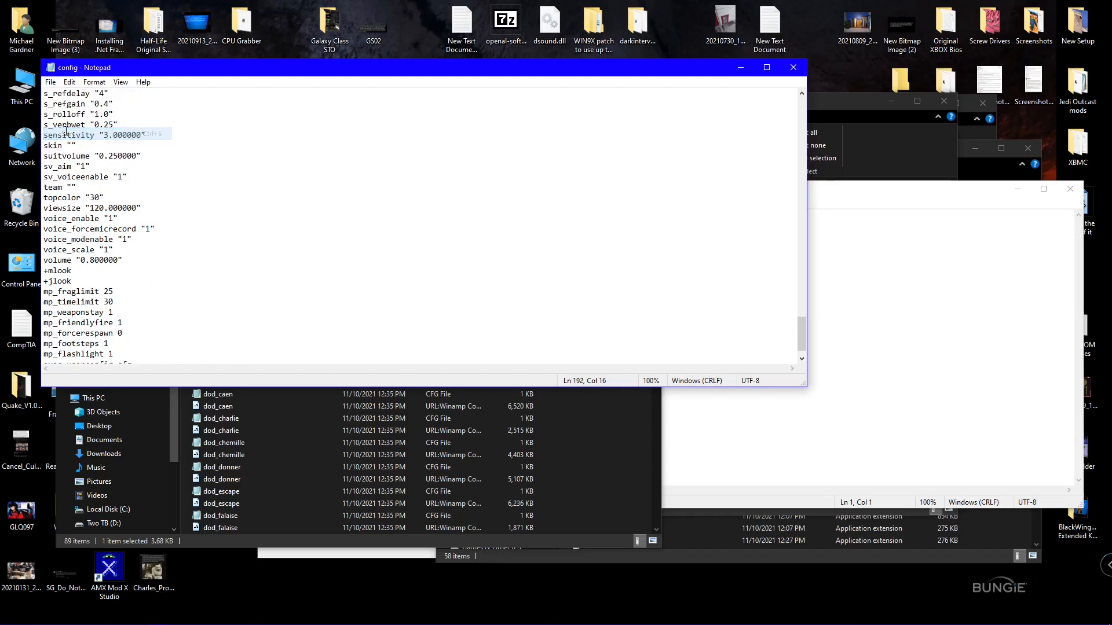
pyautogui.click(793, 68)
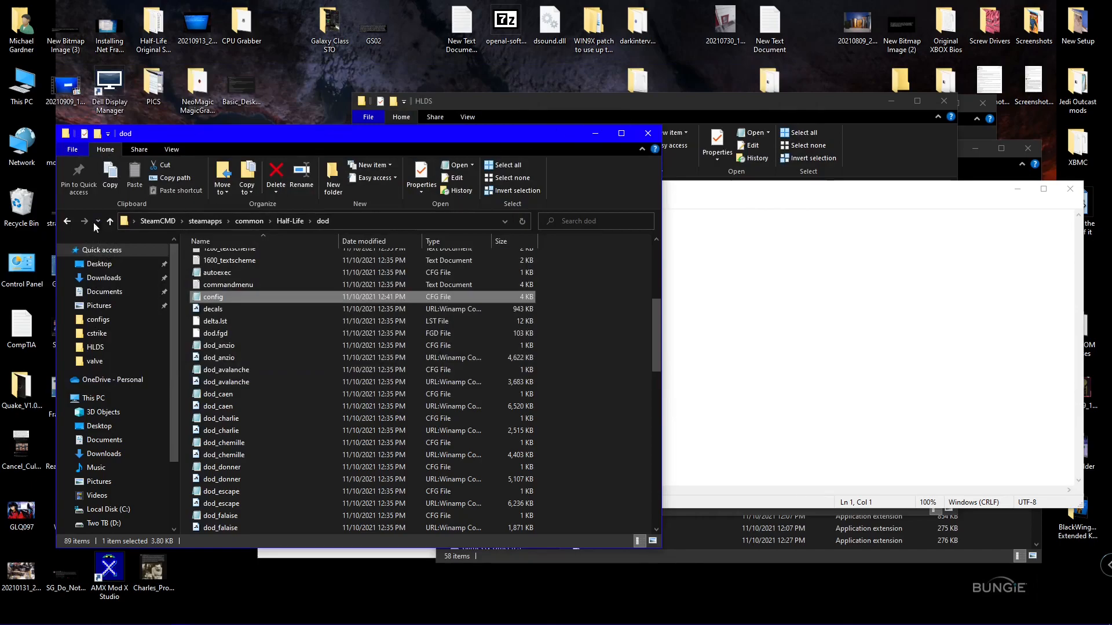
pyautogui.click(67, 220)
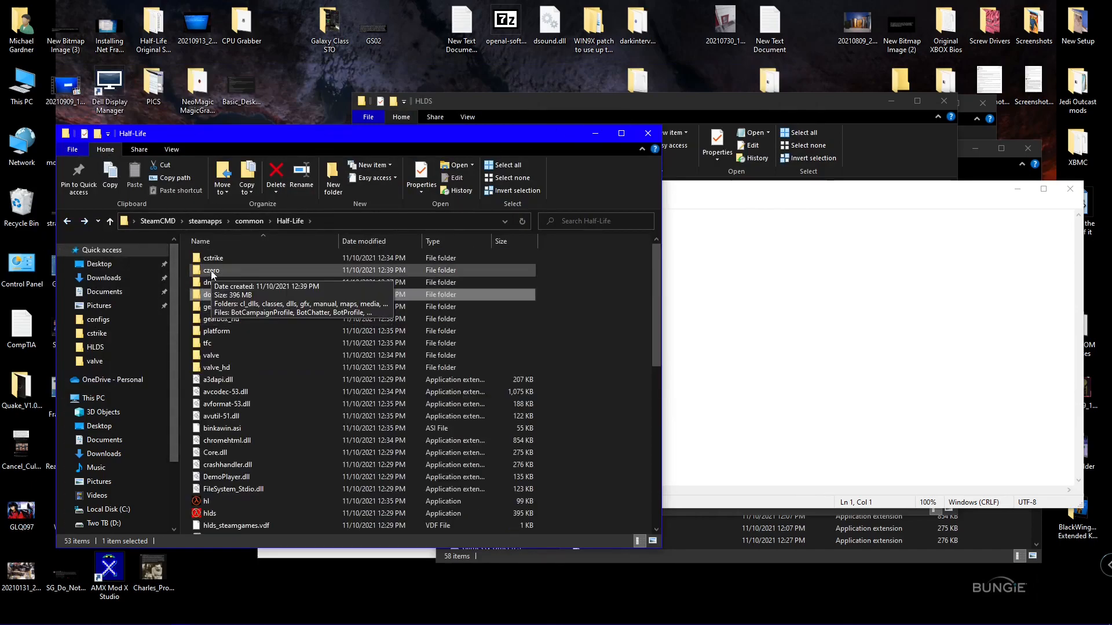
# Step: Open the config file in the czero folder in Notepad
pyautogui.doubleClick(211, 270)
pyautogui.scroll(-1, 212, 272)
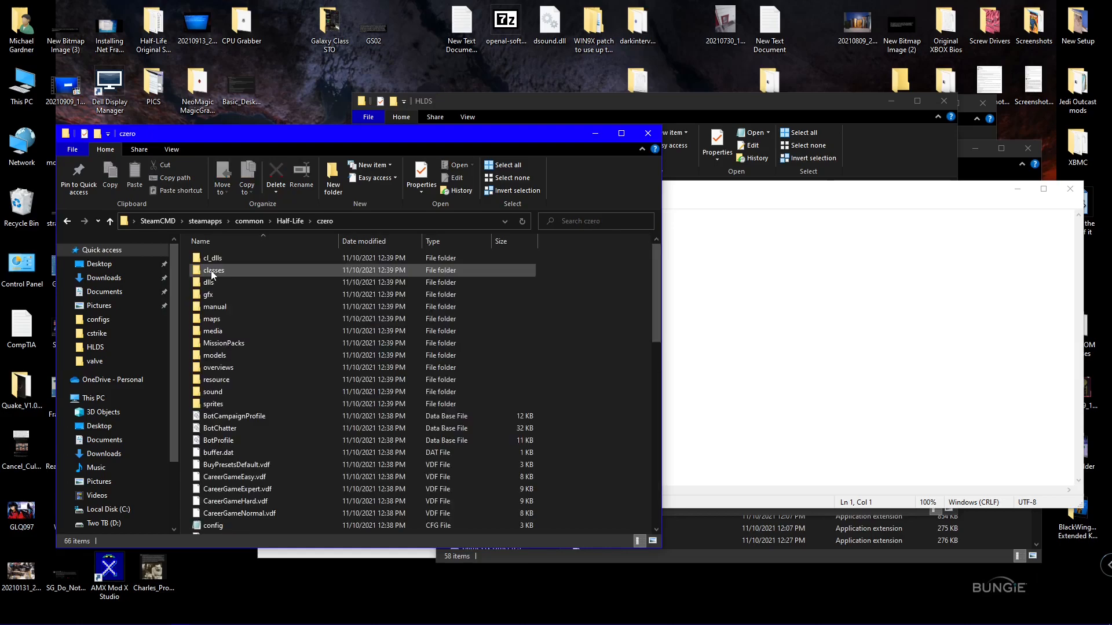
pyautogui.scroll(-1, 235, 428)
pyautogui.doubleClick(230, 451)
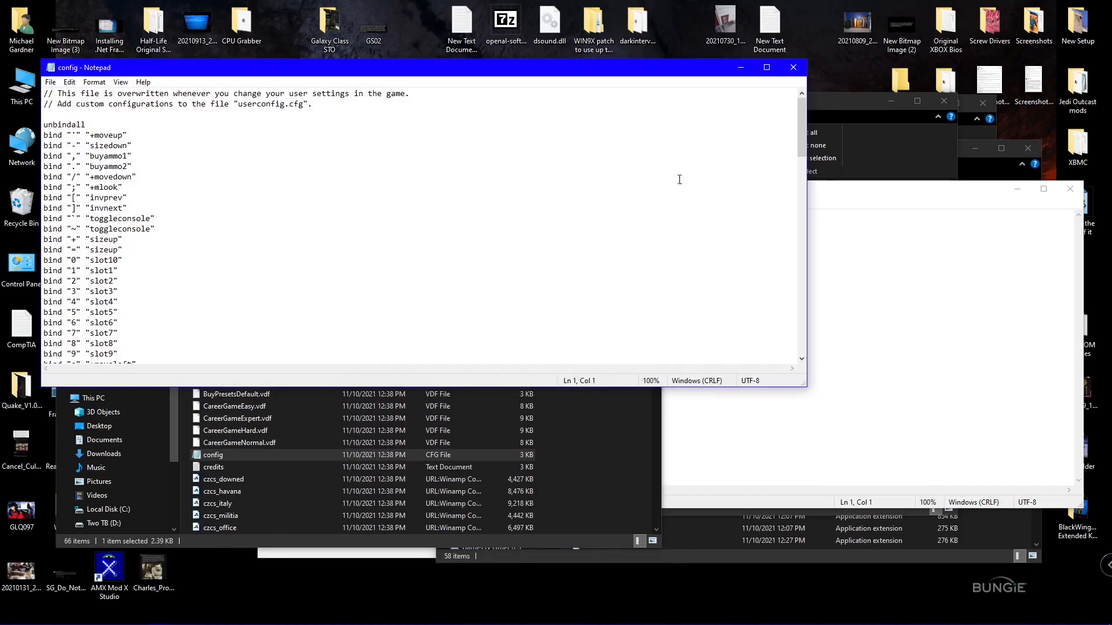
pyautogui.moveTo(802, 129); pyautogui.dragTo(780, 342)
# Step: Paste the seven mp_ settings on a new line after +mlook, then save and close
pyautogui.click(100, 337)
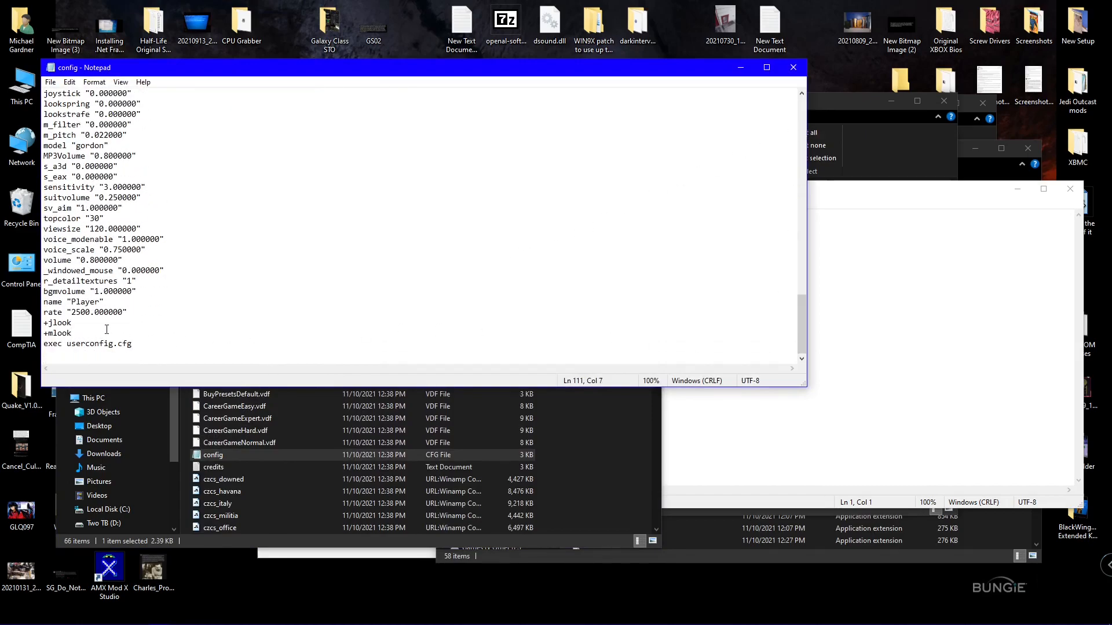
pyautogui.press('Return')
pyautogui.write('mp_fraglimit 25 mp_timelimit 30 mp_weaponstay 1 mp_friendlyfire 1 mp_forcerespawn 0 mp_footsteps 1 mp_flashlight 1')
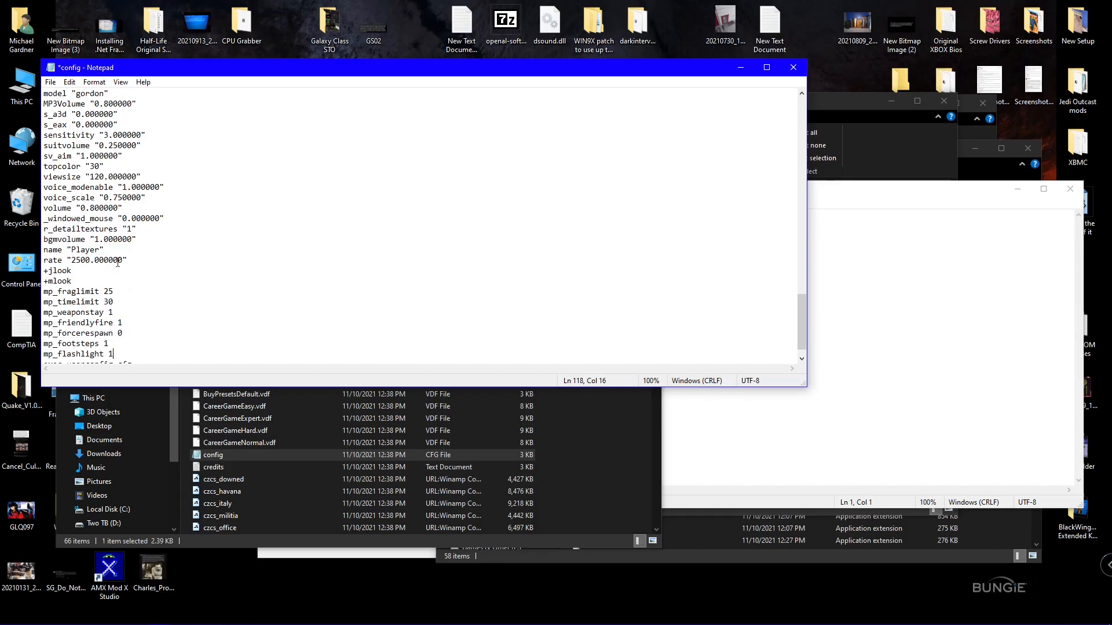
pyautogui.click(50, 82)
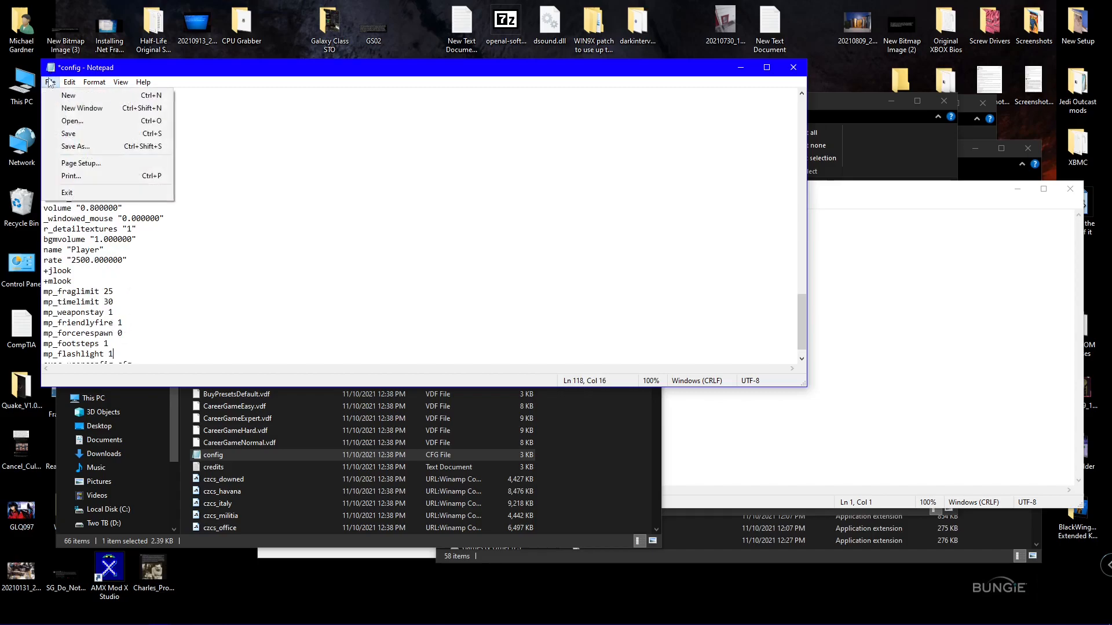
pyautogui.click(68, 133)
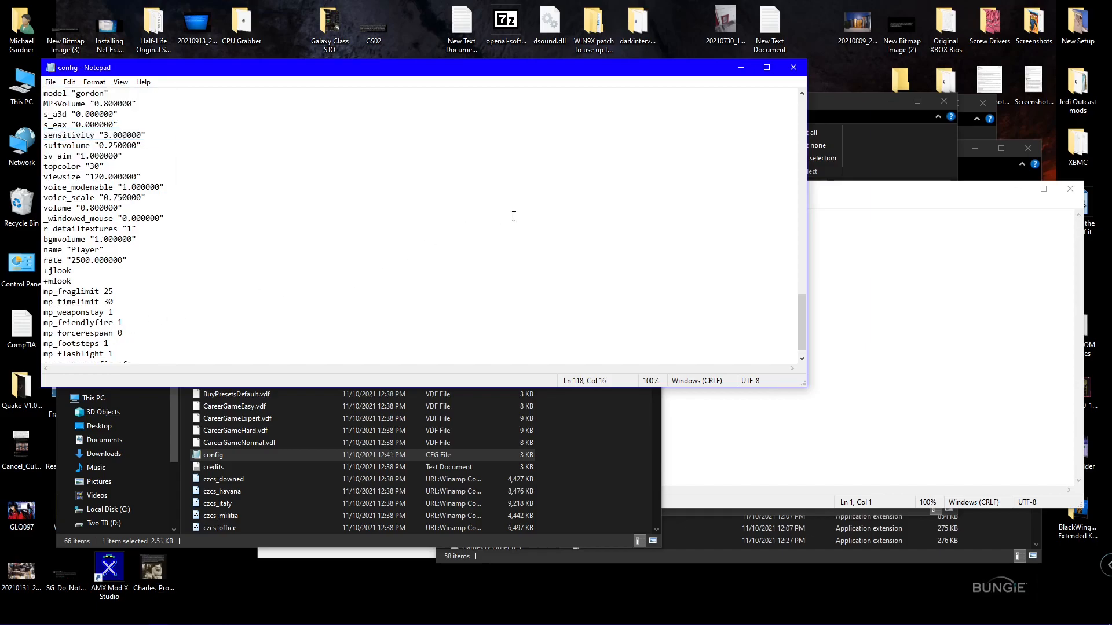
pyautogui.click(794, 68)
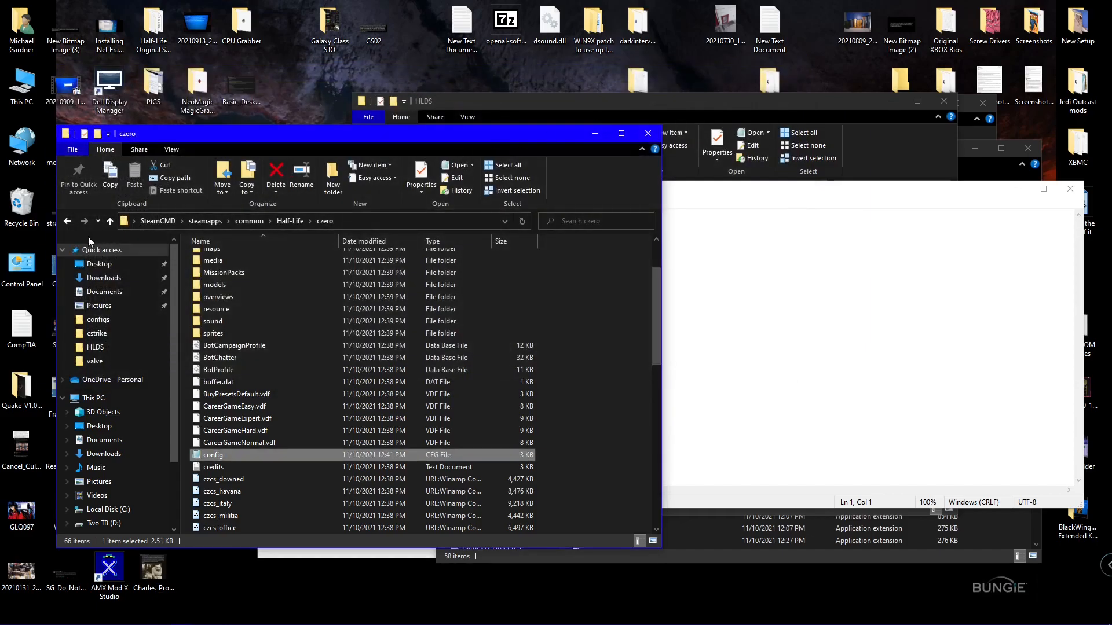
# Step: Open the config file in the cstrike folder in Notepad
pyautogui.click(67, 222)
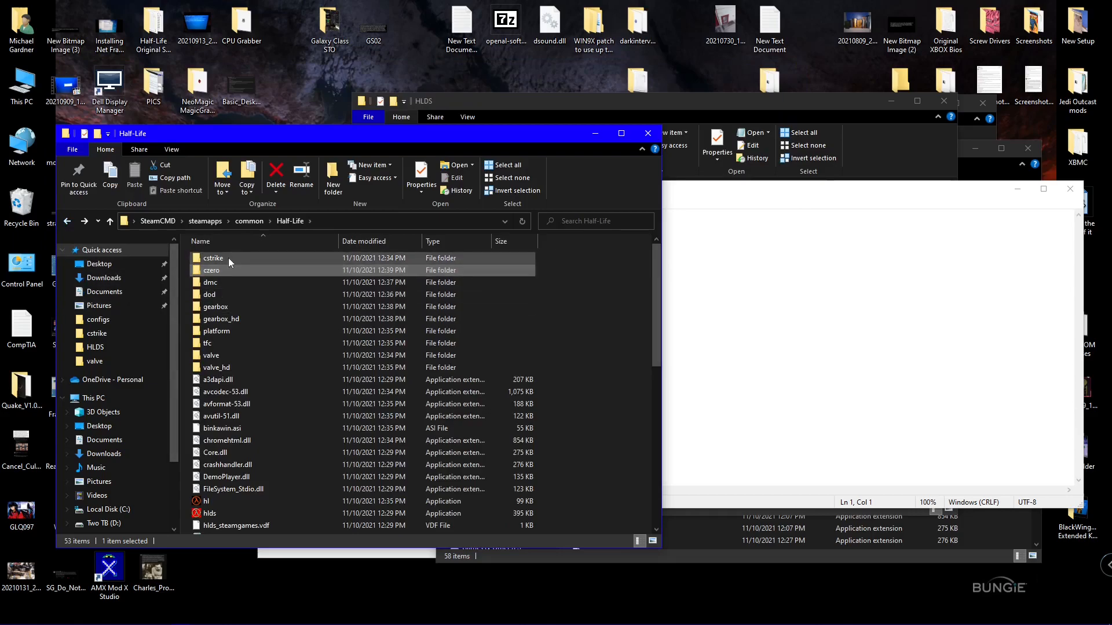
pyautogui.scroll(-3, 232, 301)
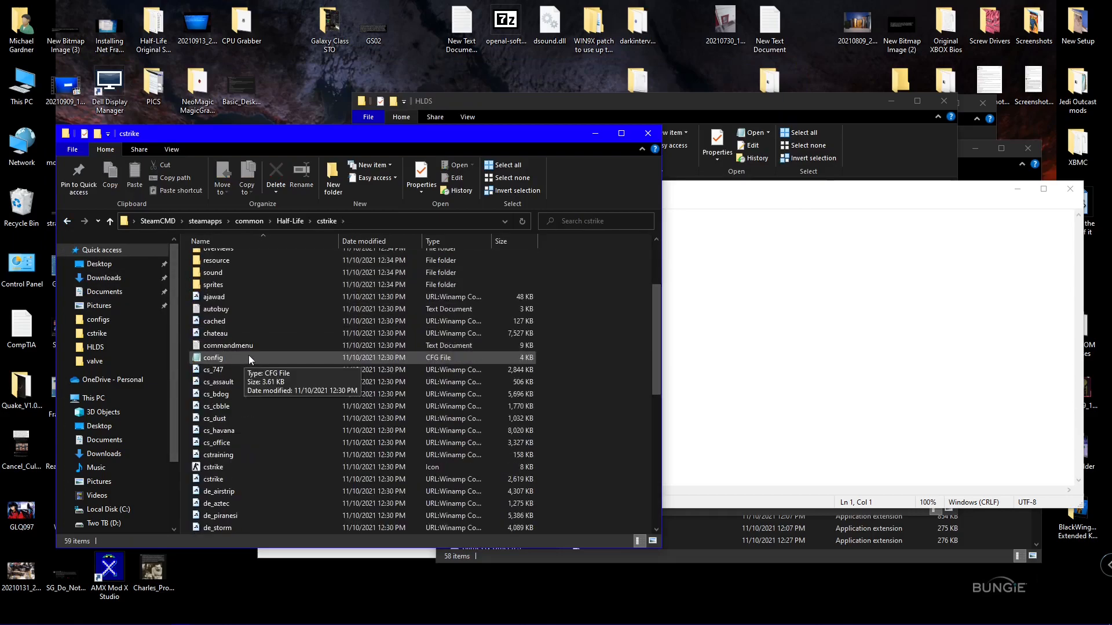
pyautogui.scroll(-2, 243, 355)
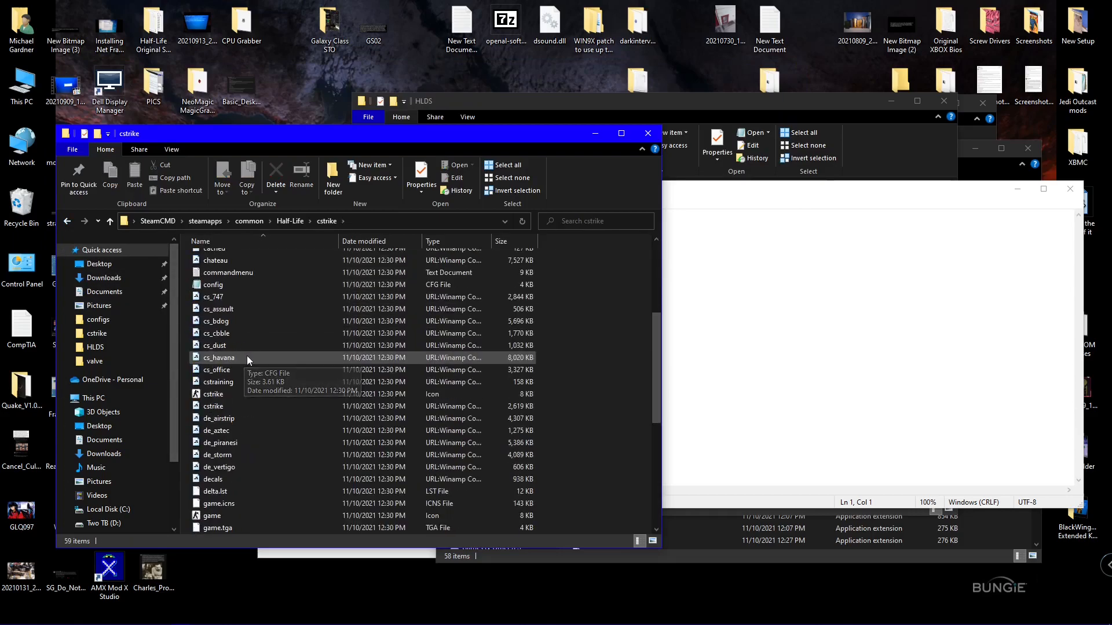
pyautogui.scroll(-3, 239, 353)
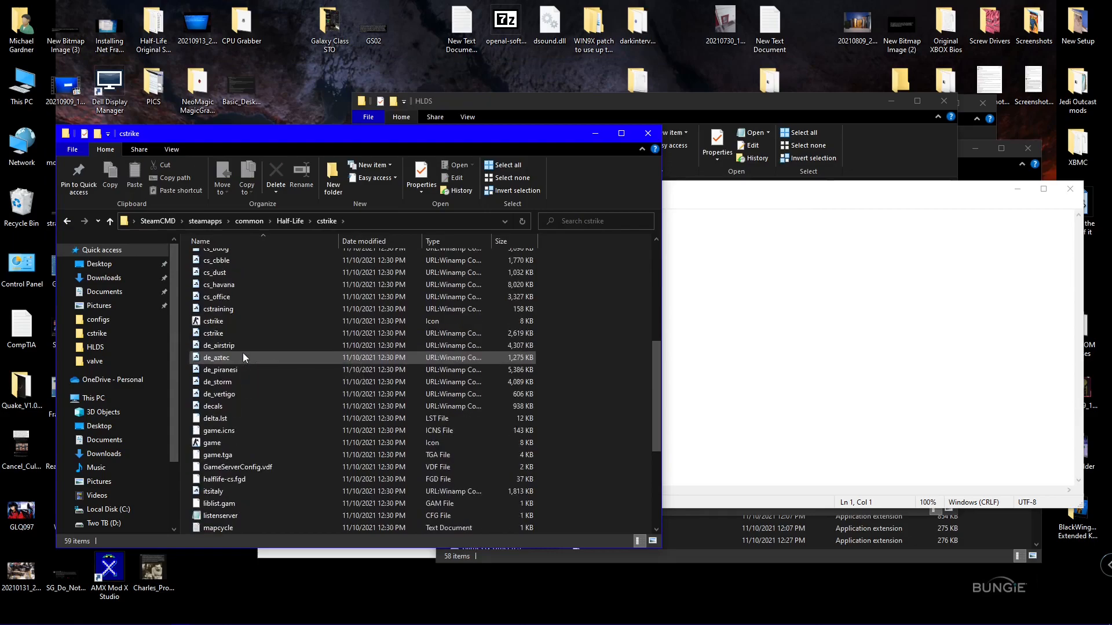
pyautogui.scroll(2, 249, 399)
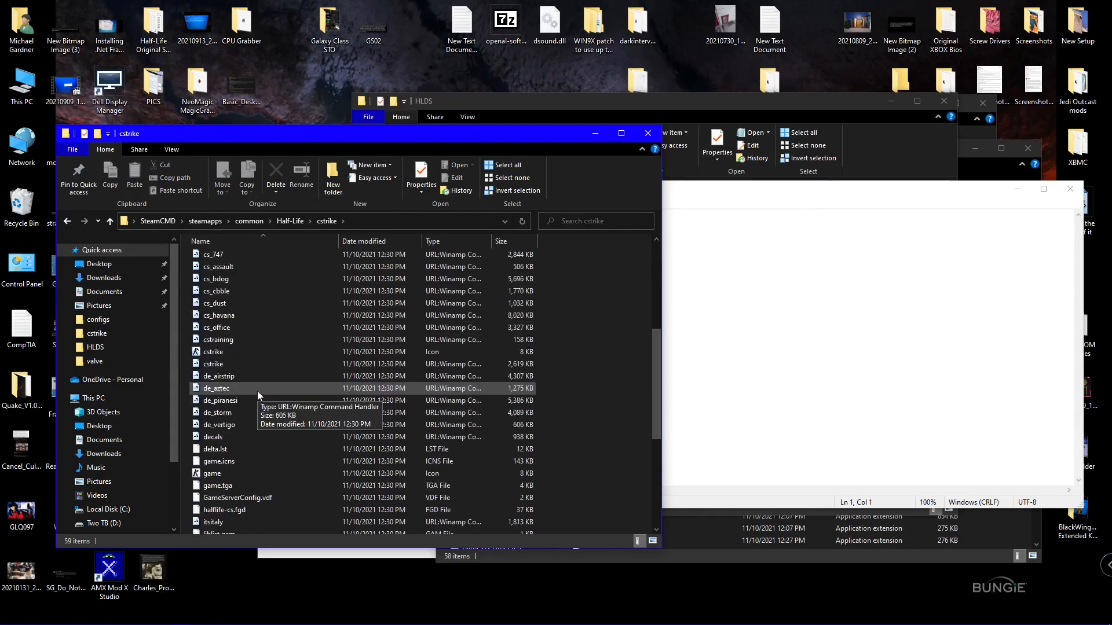
pyautogui.scroll(1, 247, 363)
pyautogui.click(239, 279)
pyautogui.moveTo(805, 128); pyautogui.dragTo(785, 355)
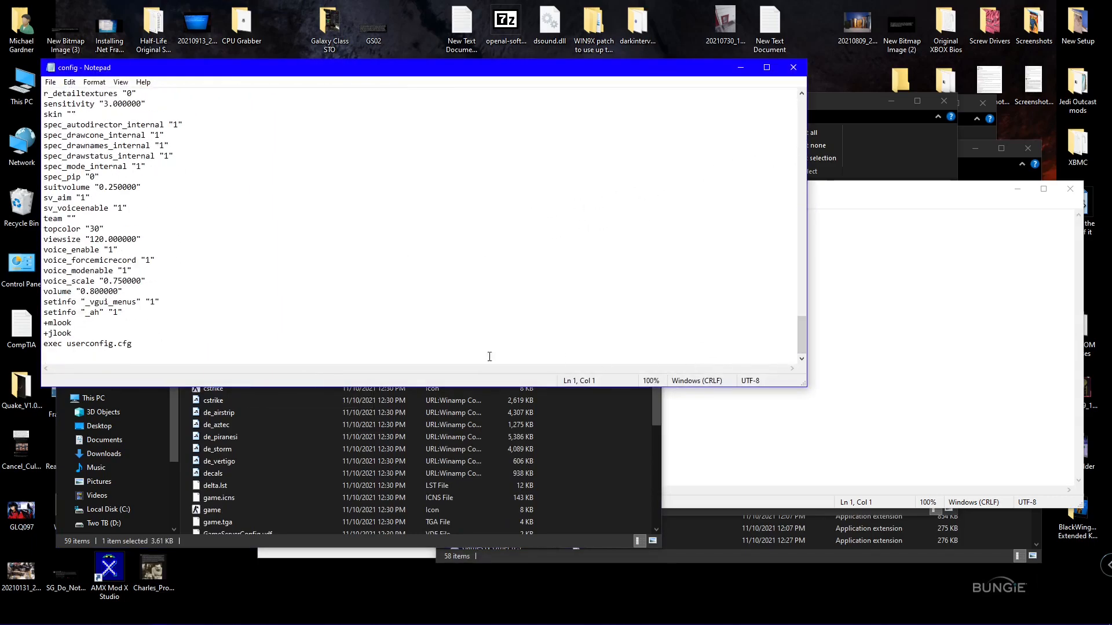
# Step: Paste the seven mp_ settings on a new line after +jlook, then save and close
pyautogui.click(86, 334)
pyautogui.press('Return')
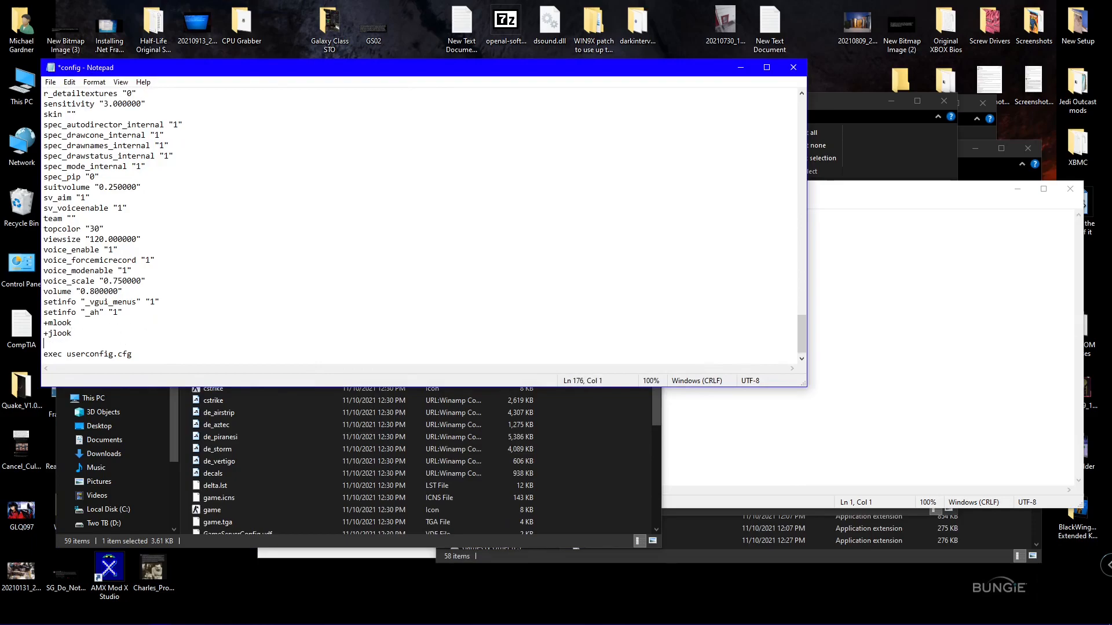
pyautogui.write('mp_fraglimit 25 mp_timelimit 30 mp_weaponstay 1 mp_friendlyfire 1 mp_forcerespawn 0 mp_footsteps 1 mp_flashlight 1')
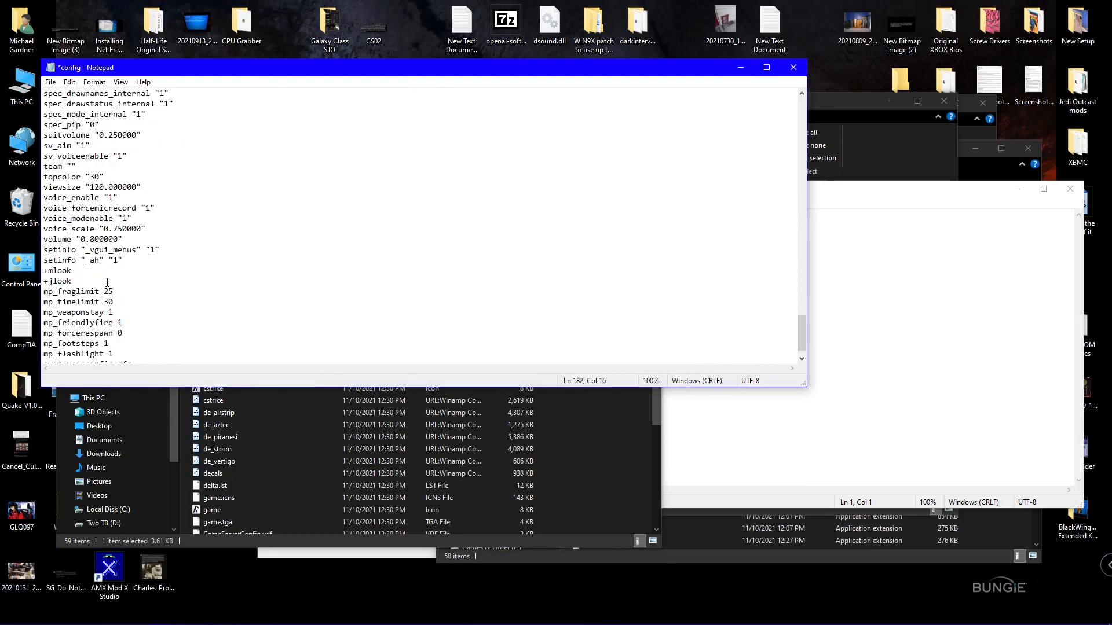
pyautogui.click(51, 83)
pyautogui.click(66, 135)
pyautogui.click(793, 67)
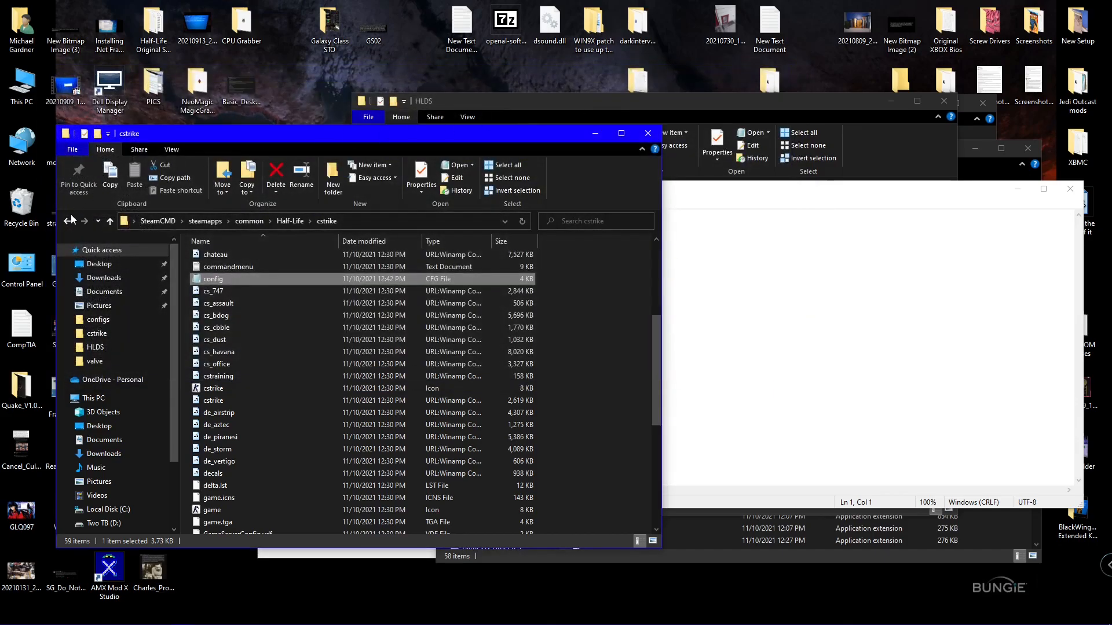
# Step: Close the SteamCMD folder window and cut the SteamCMD folder from the desktop
pyautogui.click(68, 222)
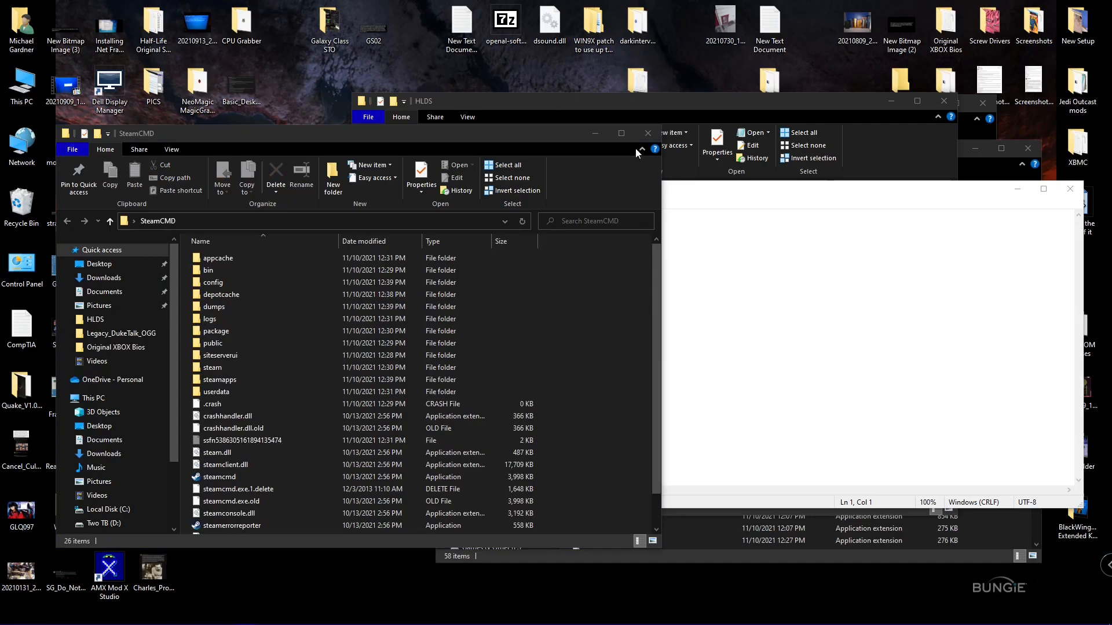
pyautogui.click(647, 133)
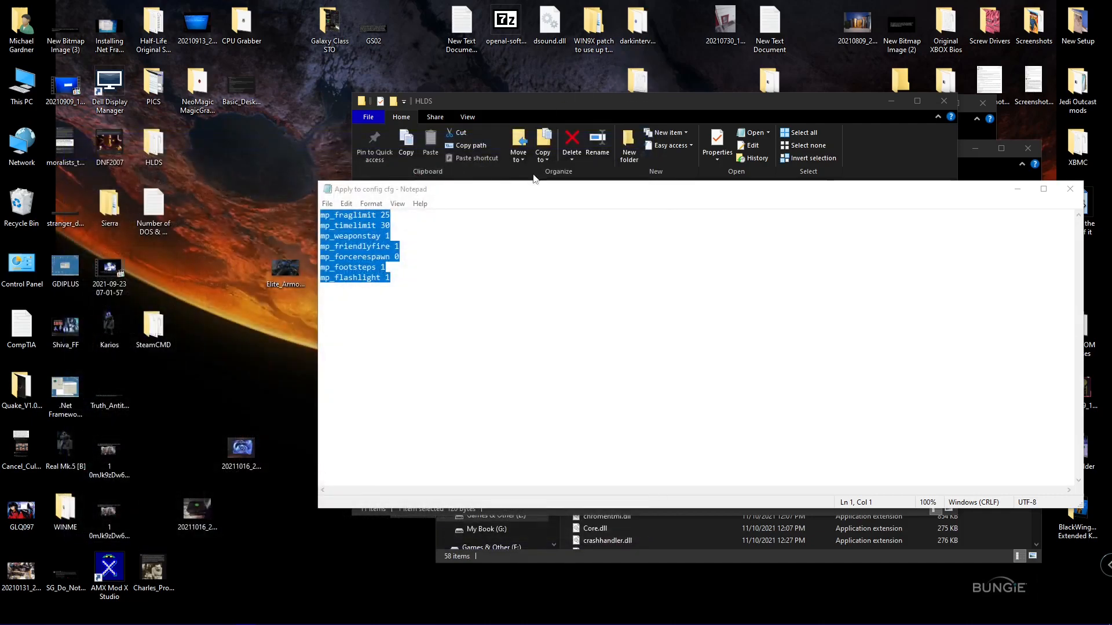
pyautogui.rightClick(149, 342)
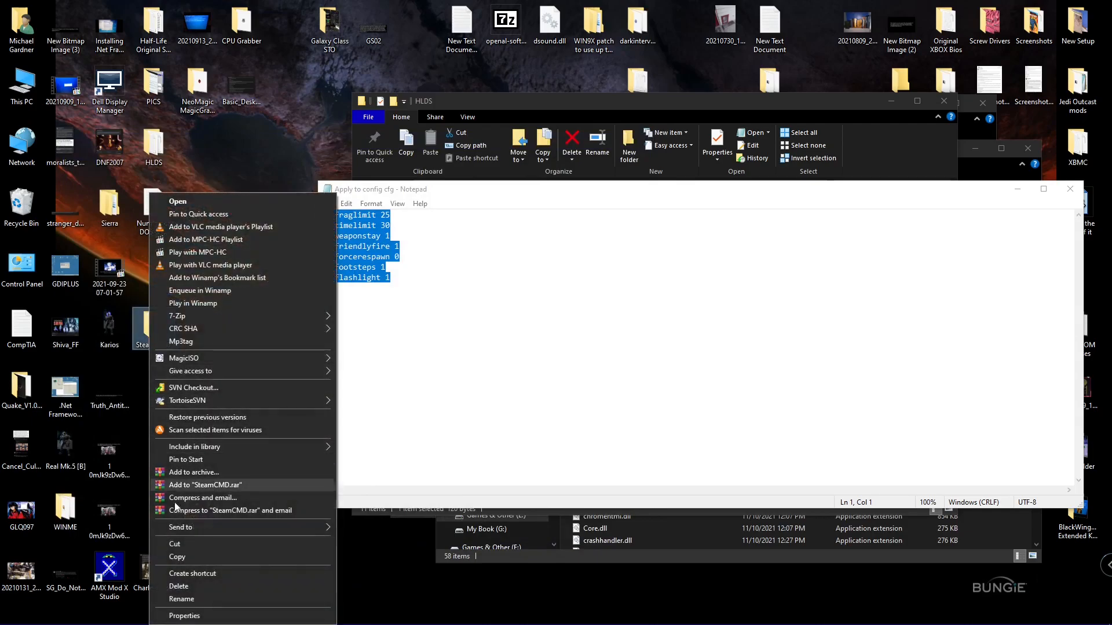
pyautogui.click(182, 547)
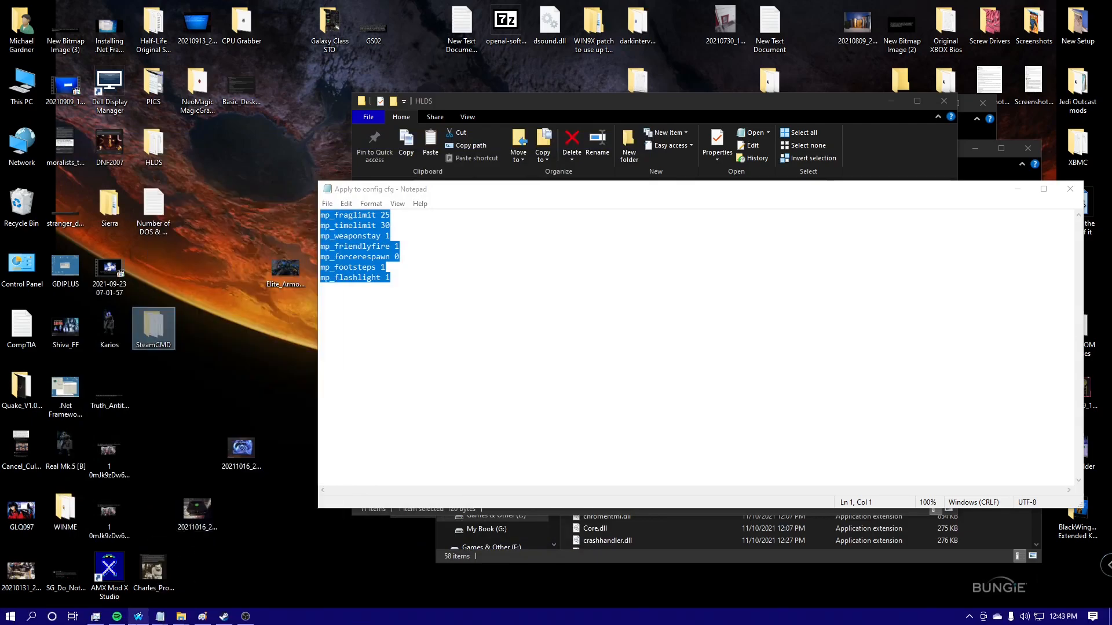
# Step: Paste the SteamCMD folder into My Games on the Games & Other (E:) drive
pyautogui.moveTo(181, 618)
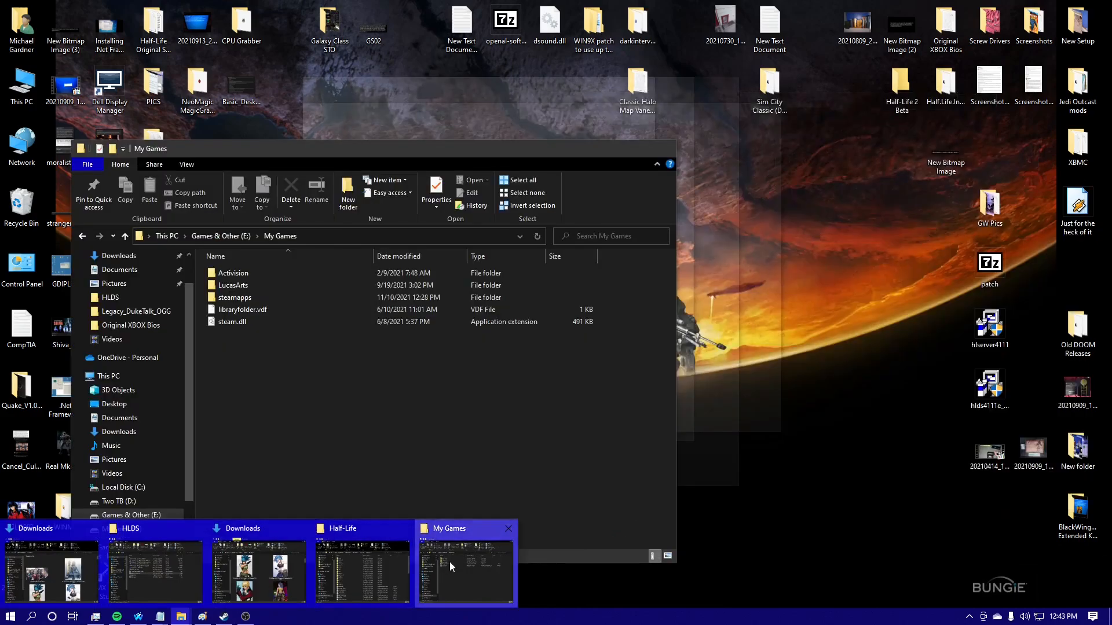
pyautogui.click(449, 561)
pyautogui.rightClick(340, 374)
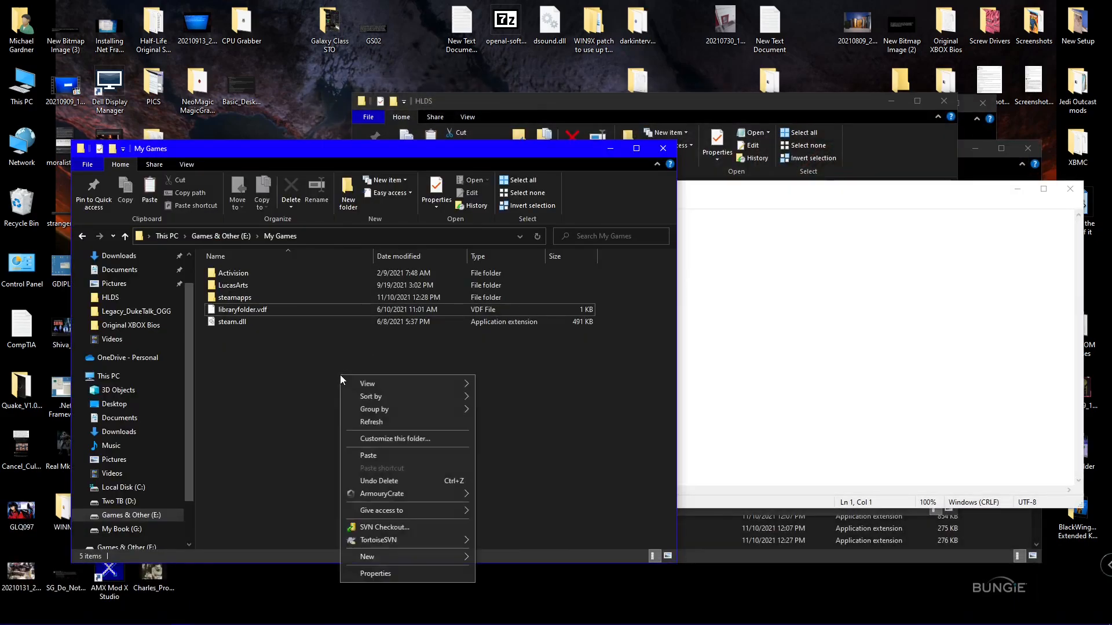
pyautogui.click(384, 455)
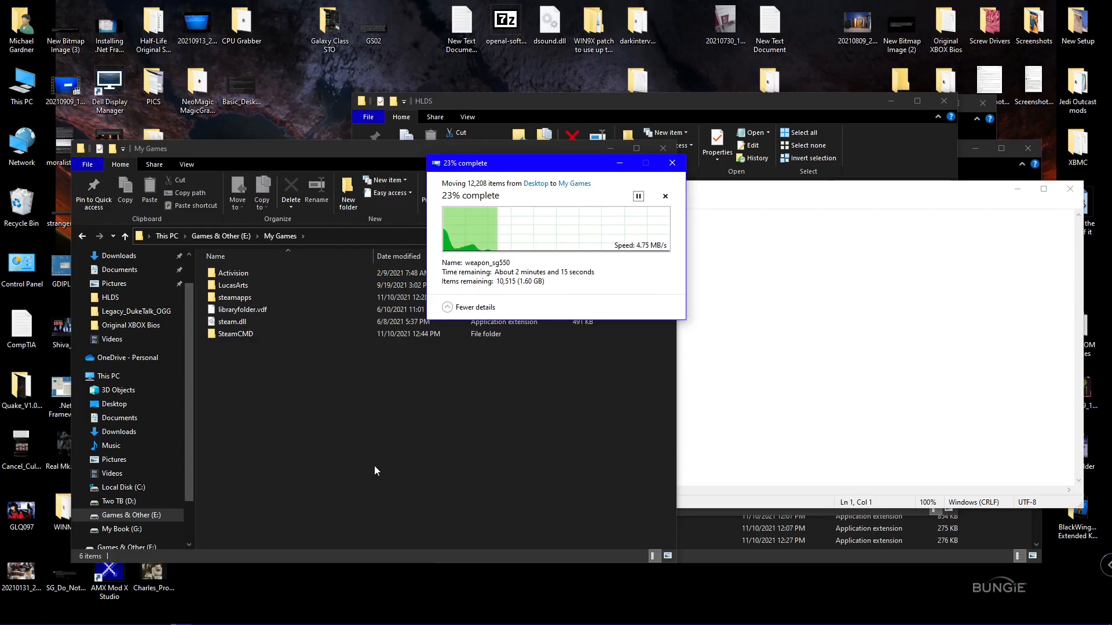
# Step: Minimize the config notes and view, then close, the Web links text file in HLDS
pyautogui.click(1014, 192)
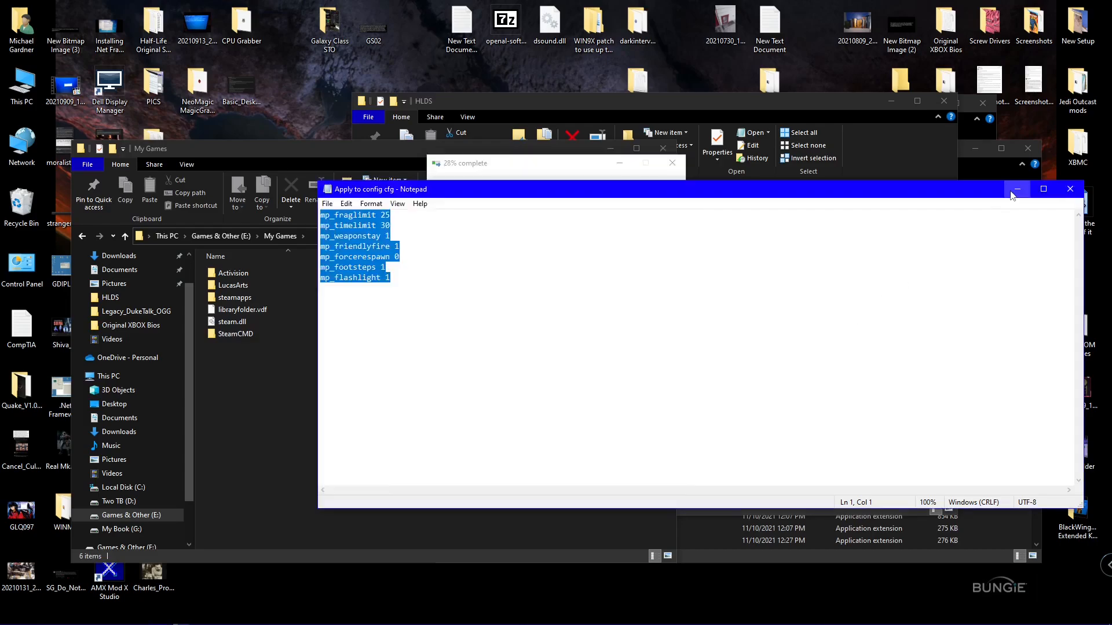
pyautogui.click(836, 109)
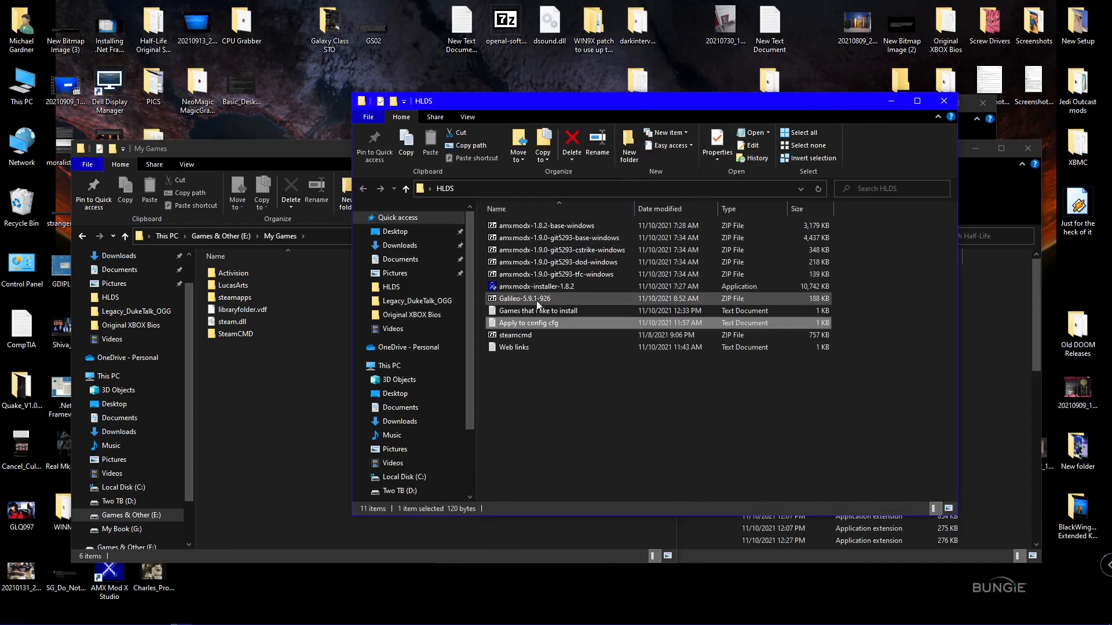
pyautogui.click(615, 443)
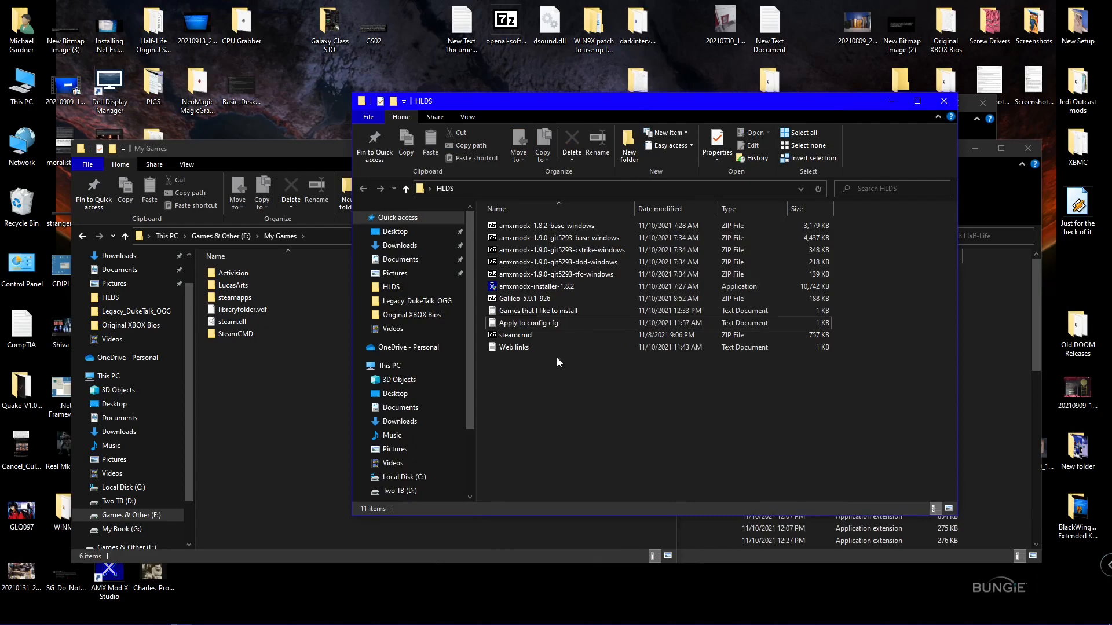
pyautogui.doubleClick(521, 348)
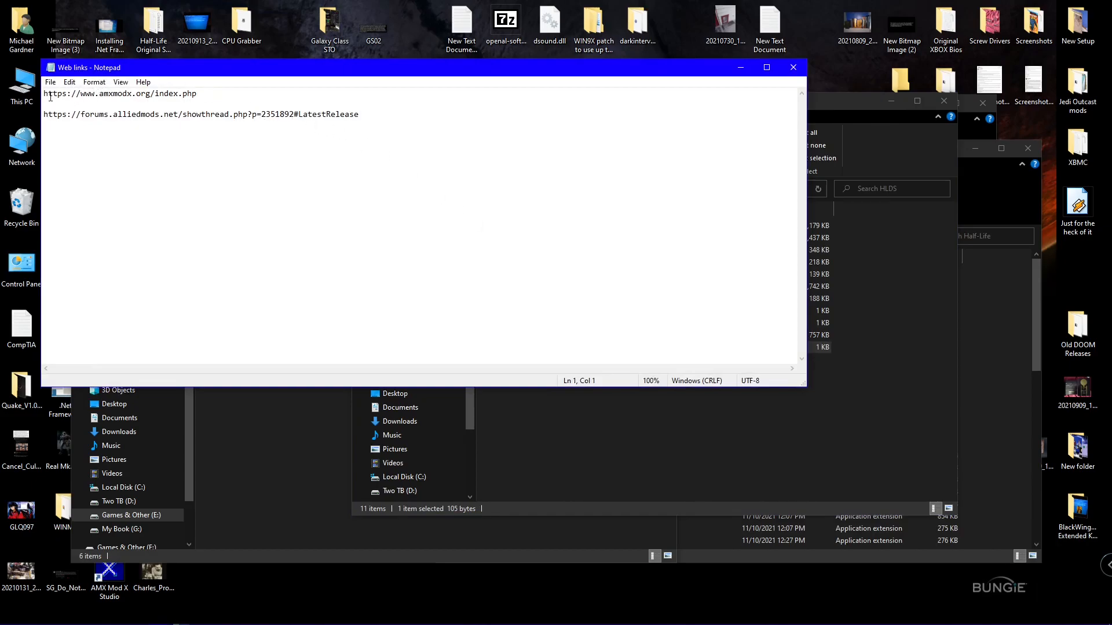
pyautogui.click(792, 67)
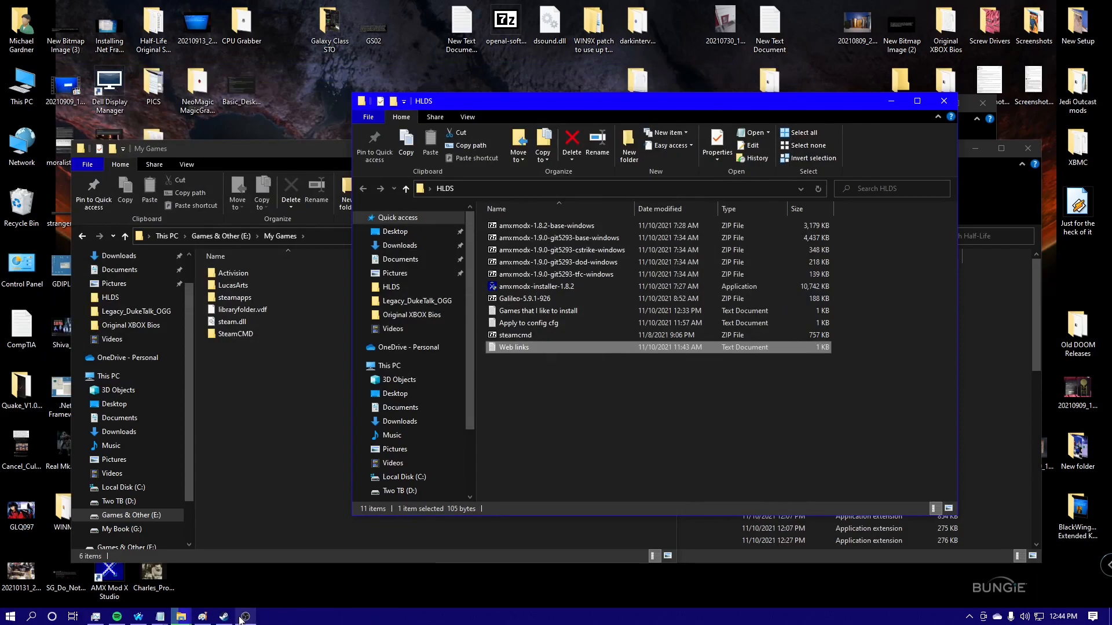
# Step: Check the SteamCMD move progress through the taskbar preview
pyautogui.moveTo(235, 620)
pyautogui.moveTo(181, 616)
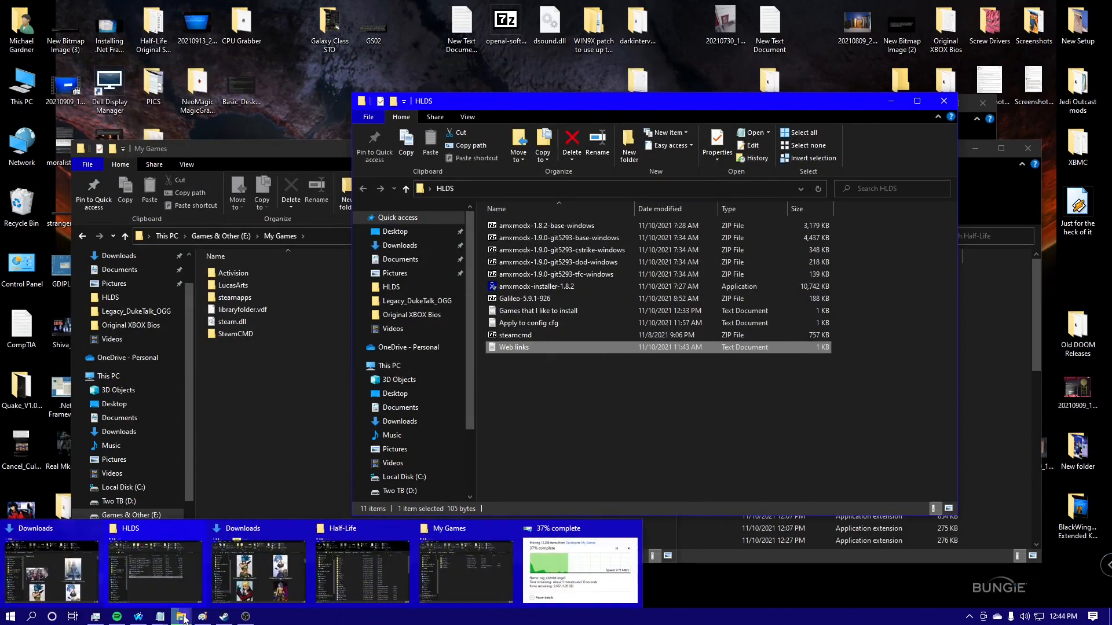
pyautogui.click(547, 573)
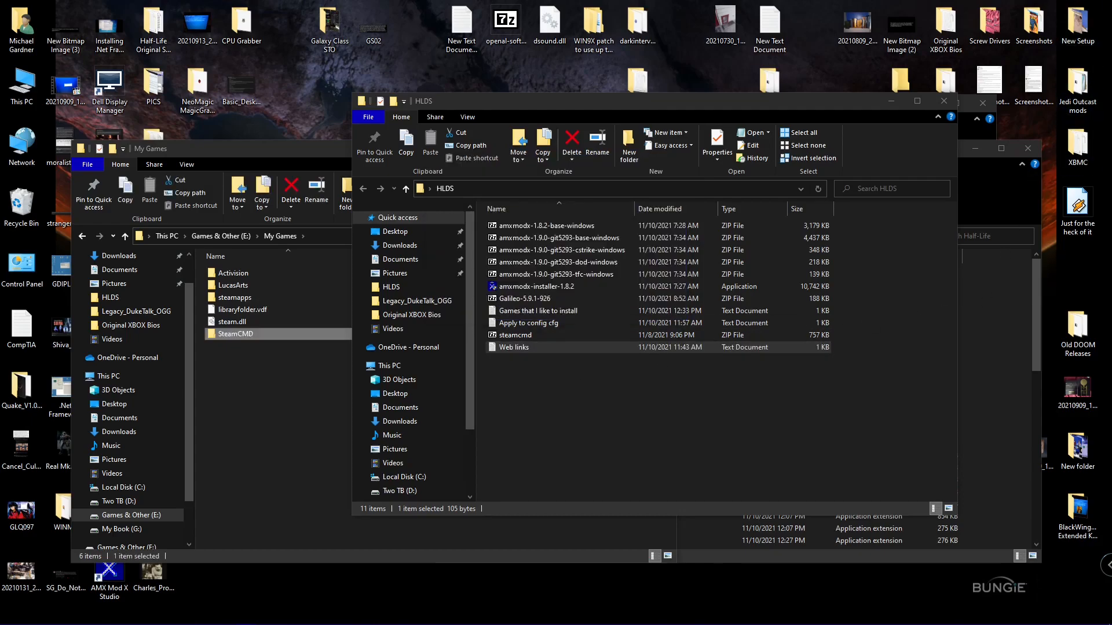
# Step: Install the AMX Mod X 1.8.2 installer with its setup wizard and launch it
pyautogui.doubleClick(515, 285)
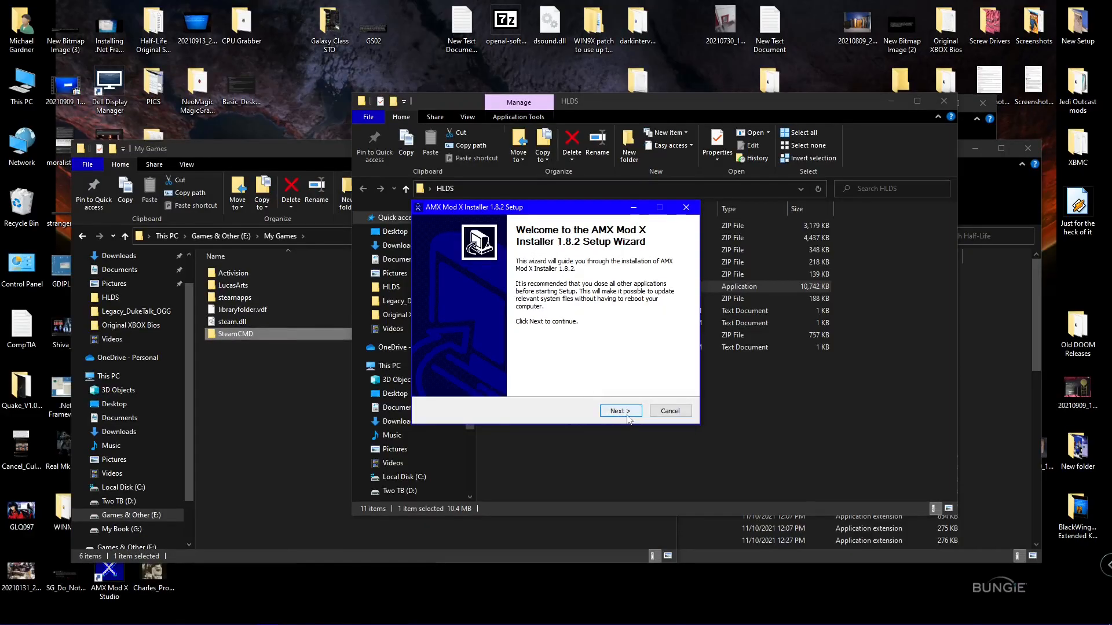
pyautogui.click(623, 410)
pyautogui.click(555, 374)
pyautogui.click(621, 410)
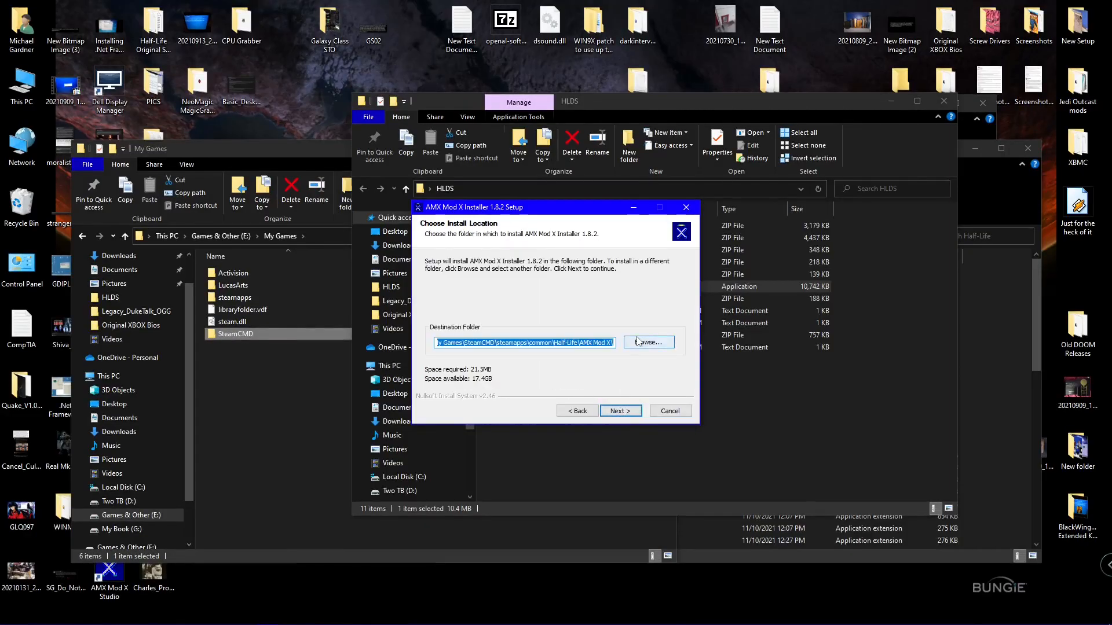
pyautogui.click(641, 342)
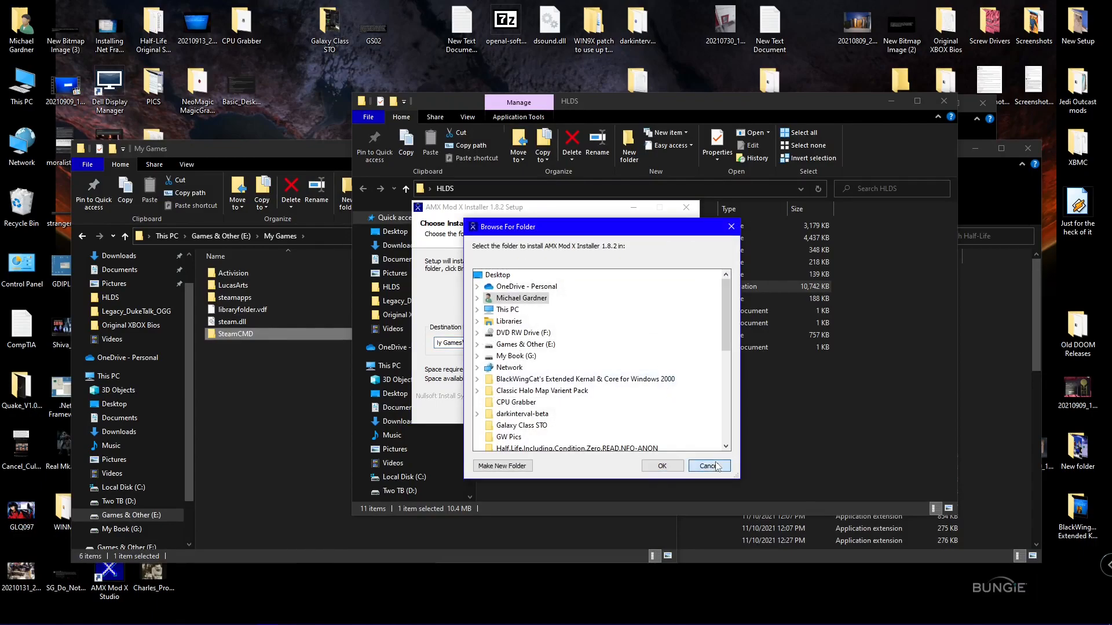
pyautogui.click(708, 466)
pyautogui.moveTo(514, 343); pyautogui.dragTo(431, 340)
pyautogui.click(615, 412)
pyautogui.click(613, 412)
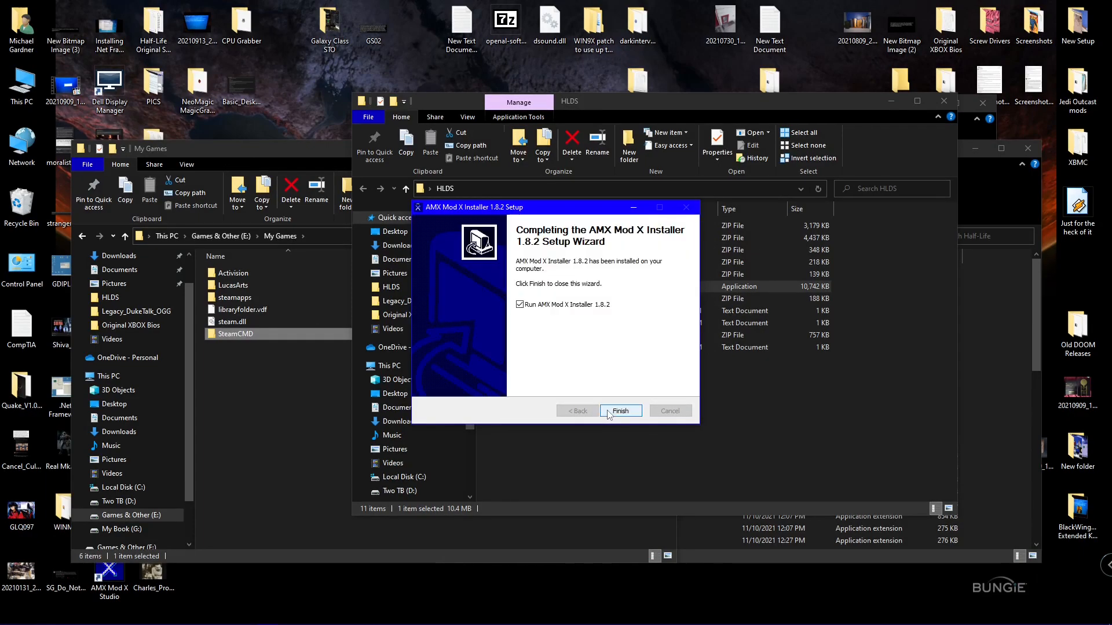
pyautogui.click(615, 411)
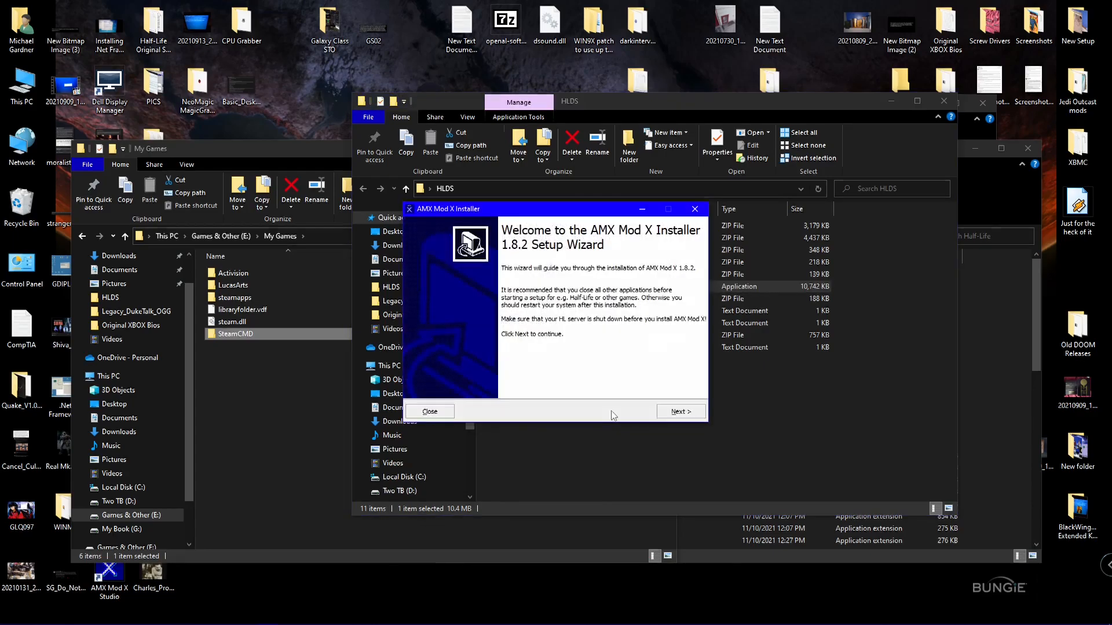
# Step: Accept the installer's licence and choose to install into a selected mod directory
pyautogui.click(667, 412)
pyautogui.click(515, 381)
pyautogui.click(666, 412)
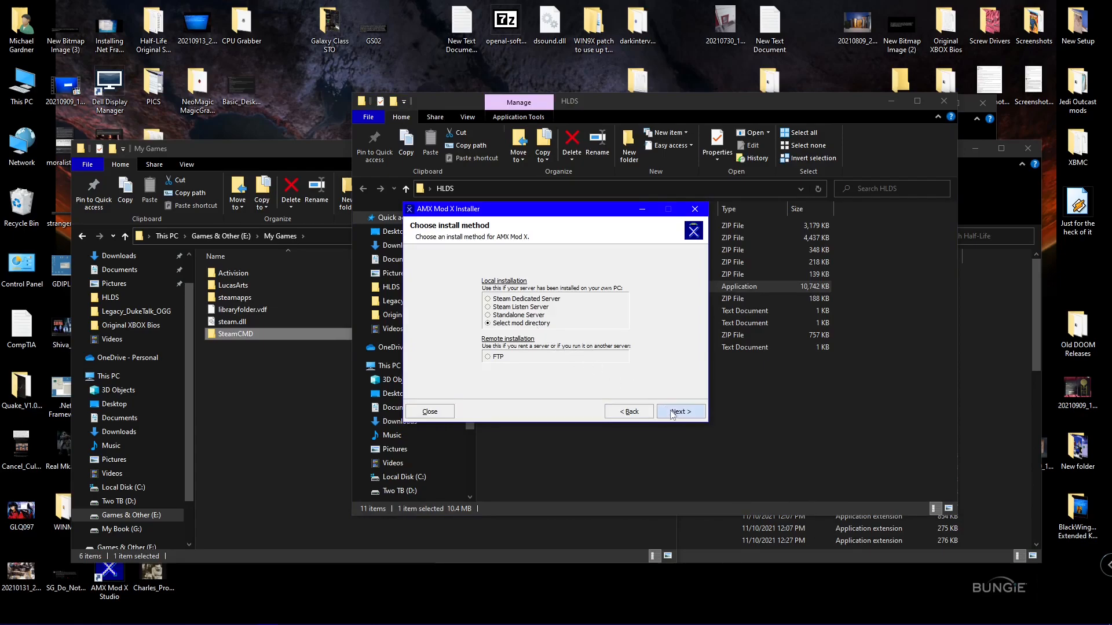
pyautogui.click(676, 411)
pyautogui.scroll(-2, 531, 329)
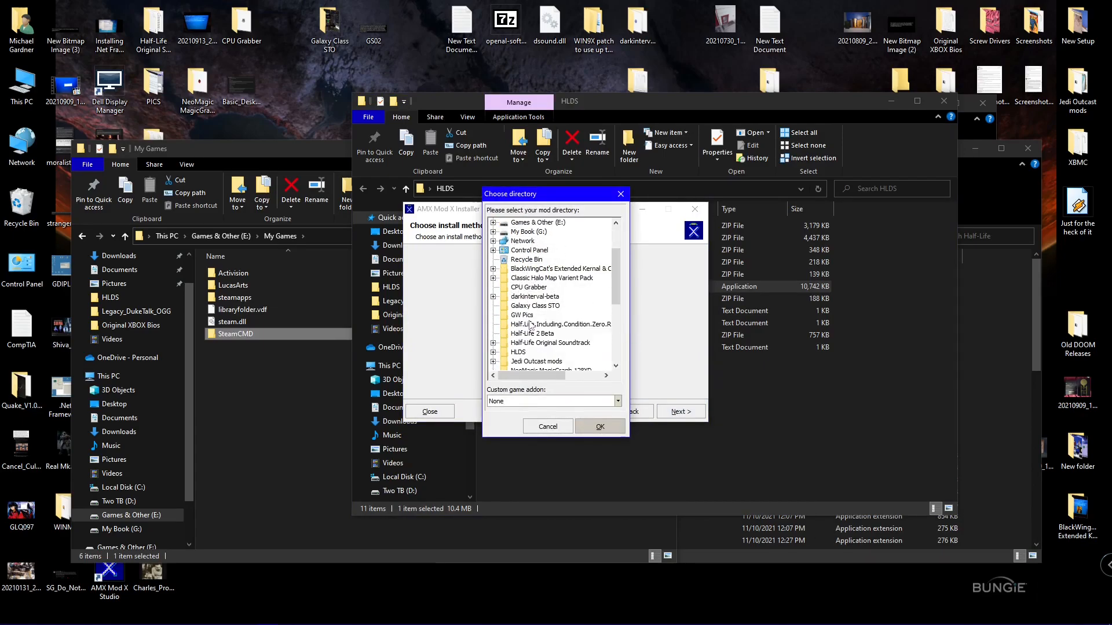
pyautogui.scroll(1, 533, 326)
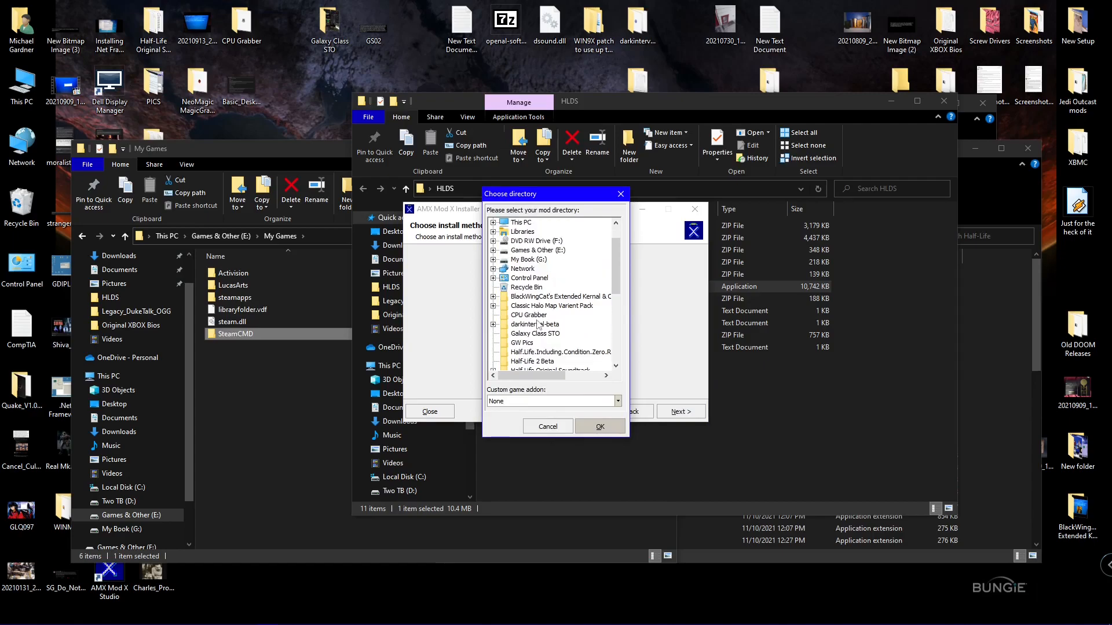
# Step: Browse to E:\My Games\SteamCMD\steamapps\common\Half-Life\valve in the directory tree
pyautogui.doubleClick(553, 250)
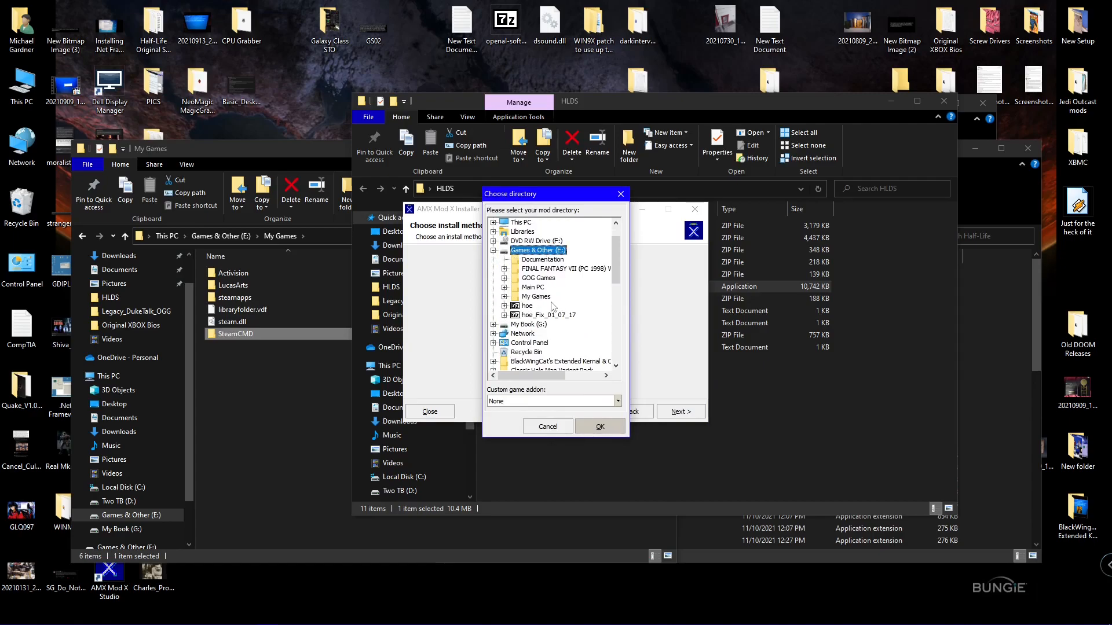
pyautogui.doubleClick(537, 296)
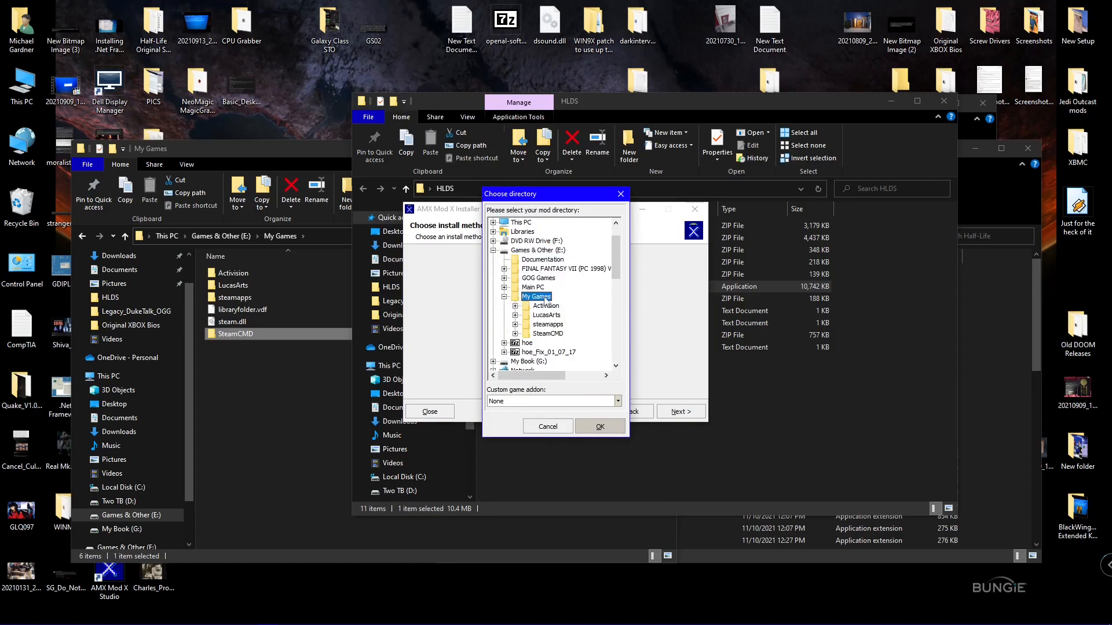
pyautogui.doubleClick(547, 335)
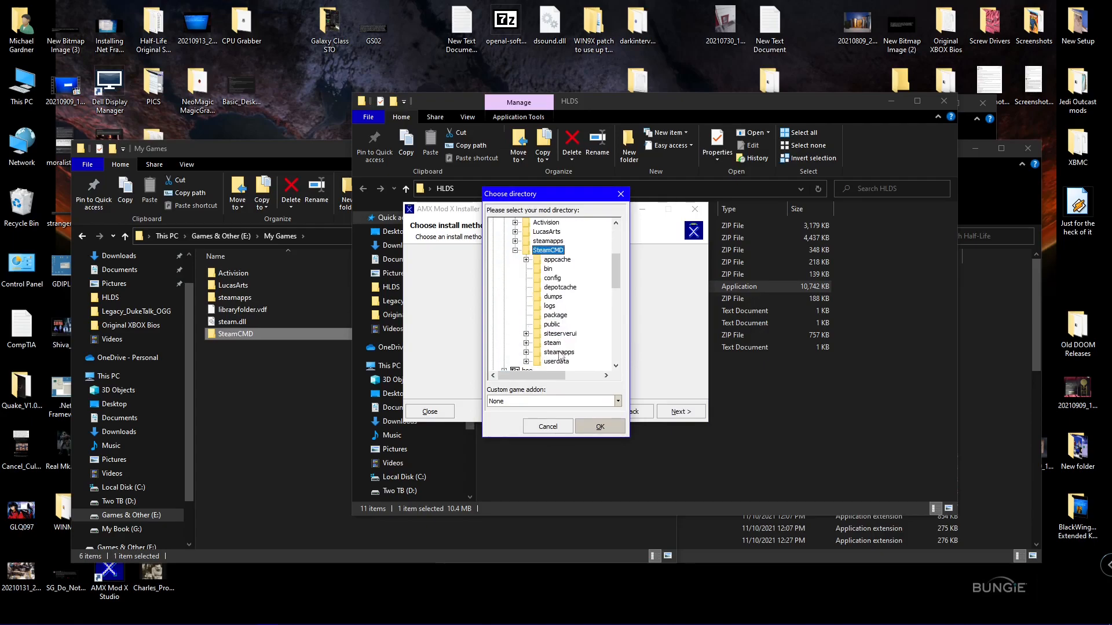
pyautogui.doubleClick(558, 352)
pyautogui.doubleClick(564, 335)
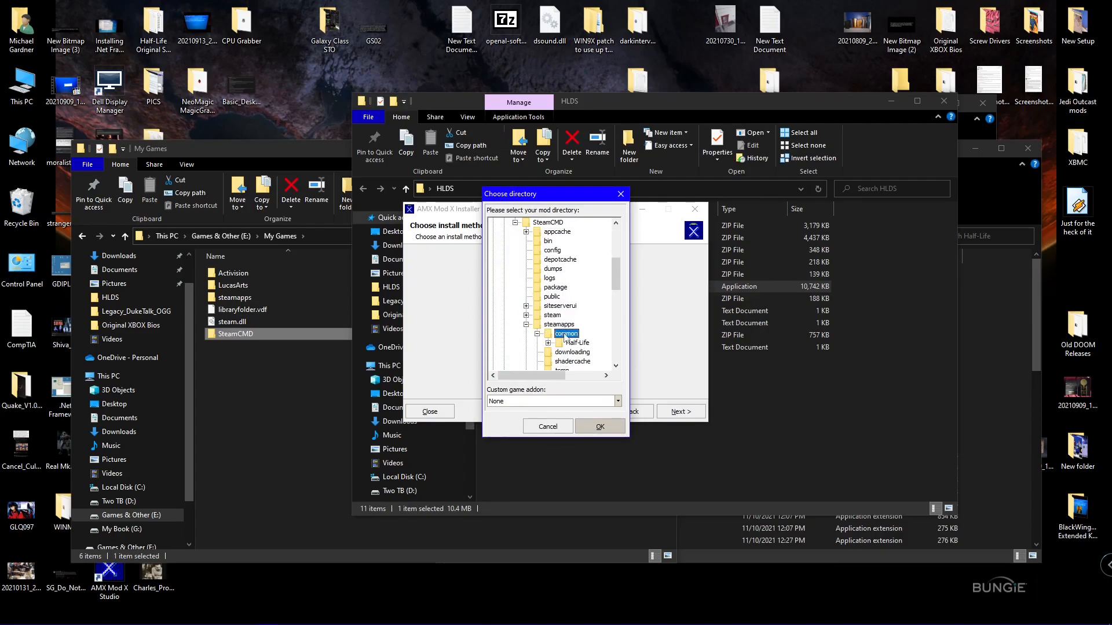
pyautogui.doubleClick(568, 343)
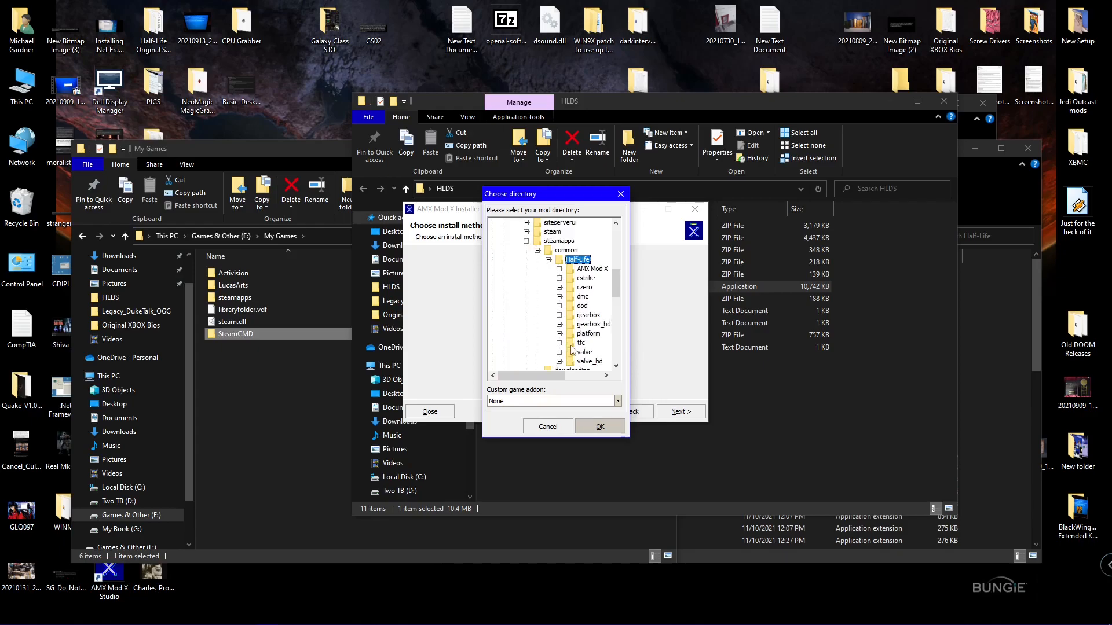
pyautogui.doubleClick(584, 352)
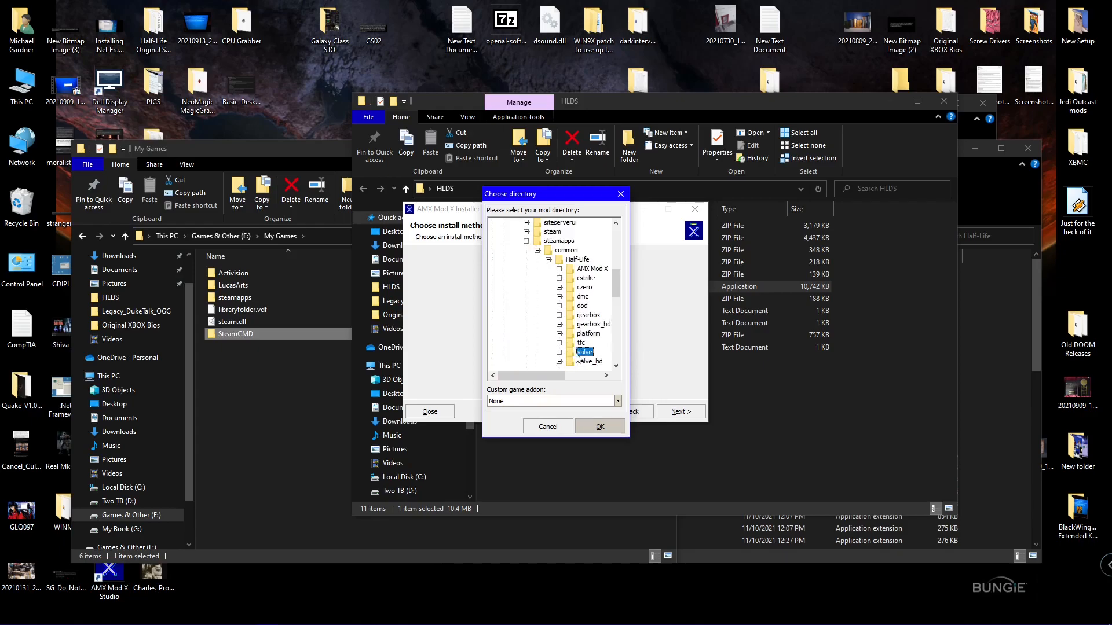
# Step: Choose valve as the mod directory with custom game addon None and confirm
pyautogui.click(531, 402)
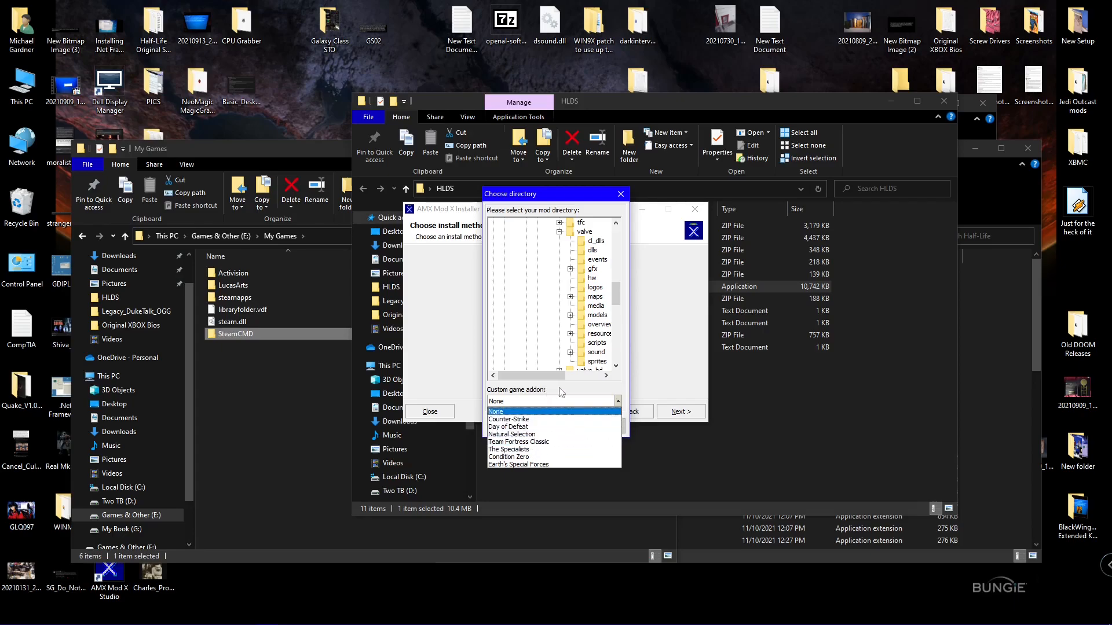
pyautogui.click(560, 392)
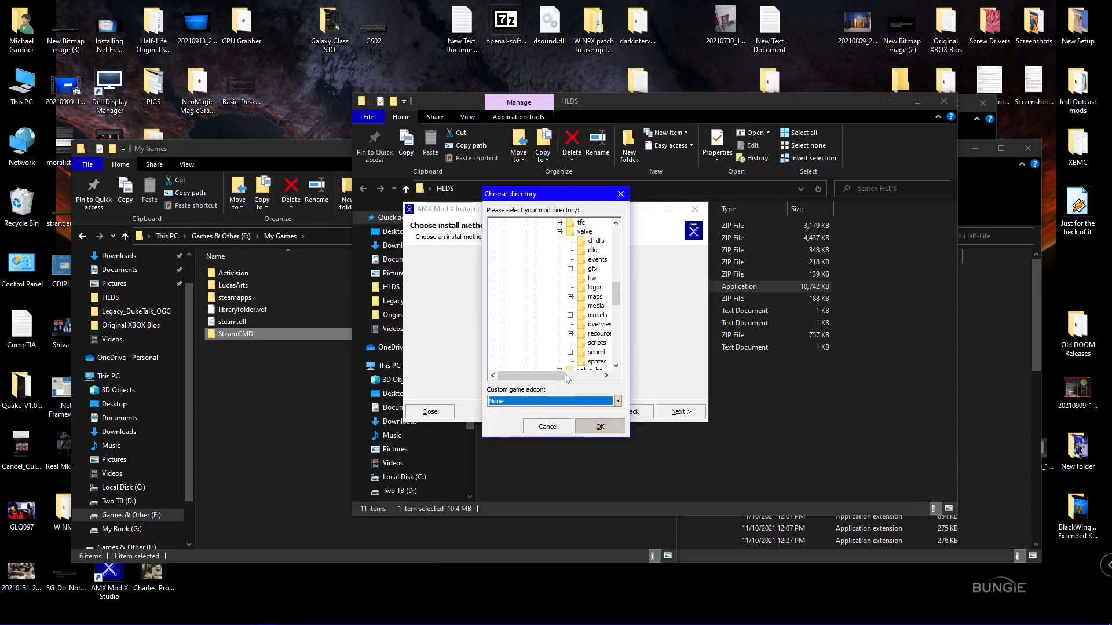
pyautogui.click(584, 232)
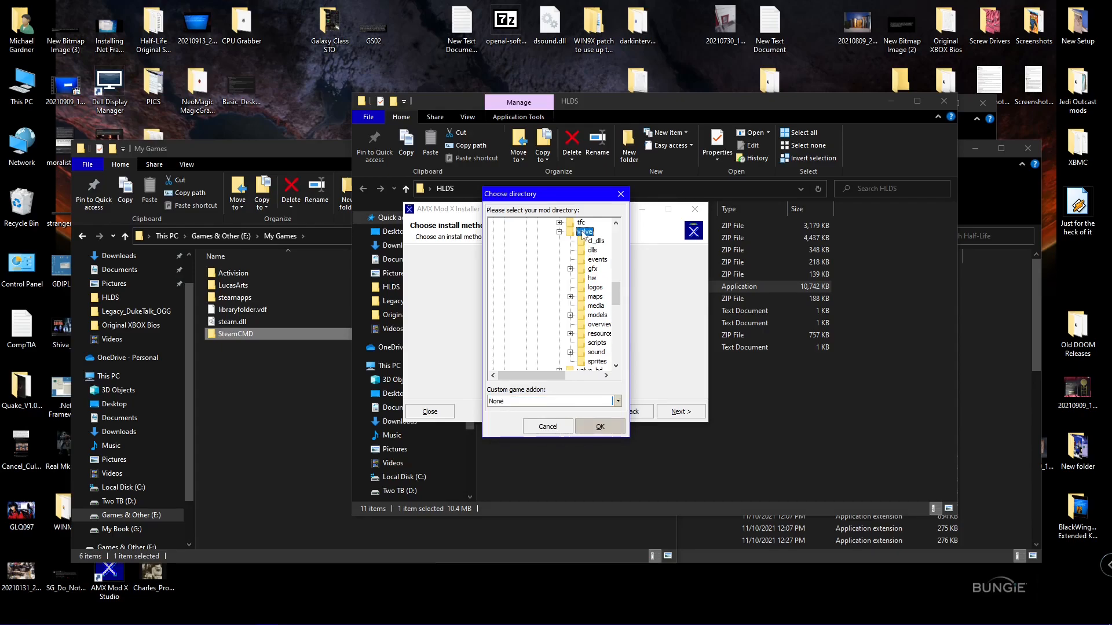
pyautogui.click(596, 424)
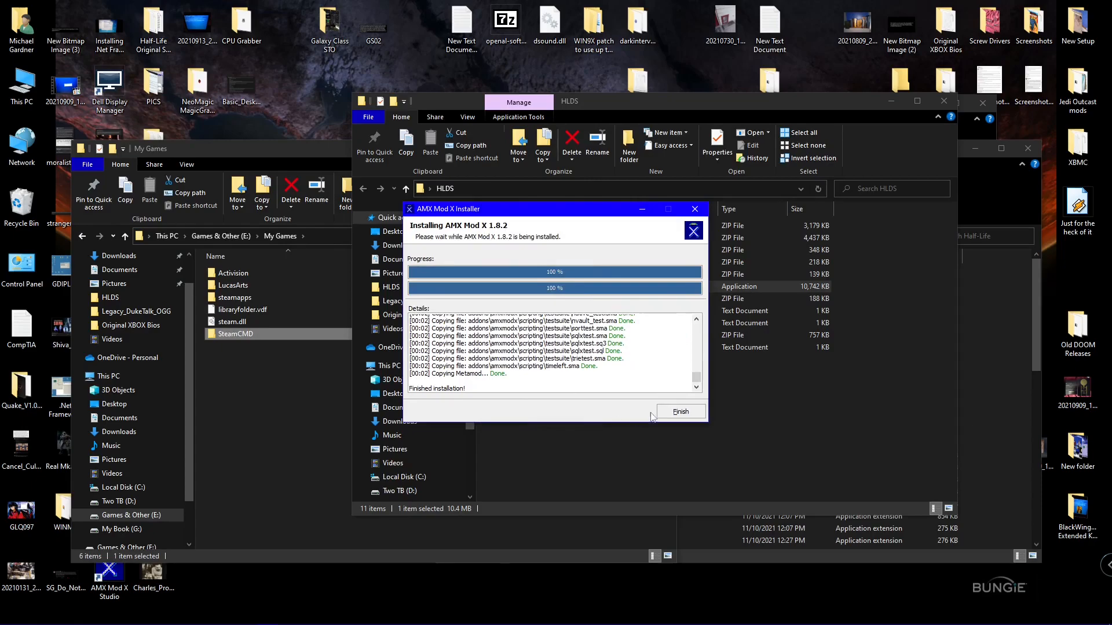
# Step: Finish the valve install, close AMX Mod X Studio, and relaunch the installer from Start
pyautogui.click(667, 412)
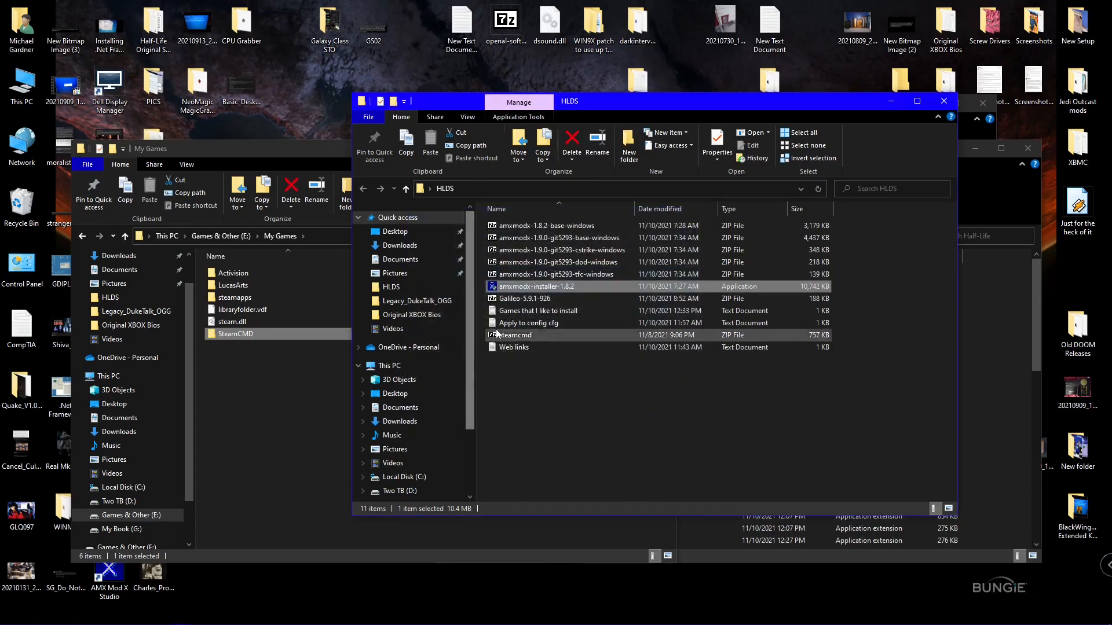
pyautogui.doubleClick(100, 583)
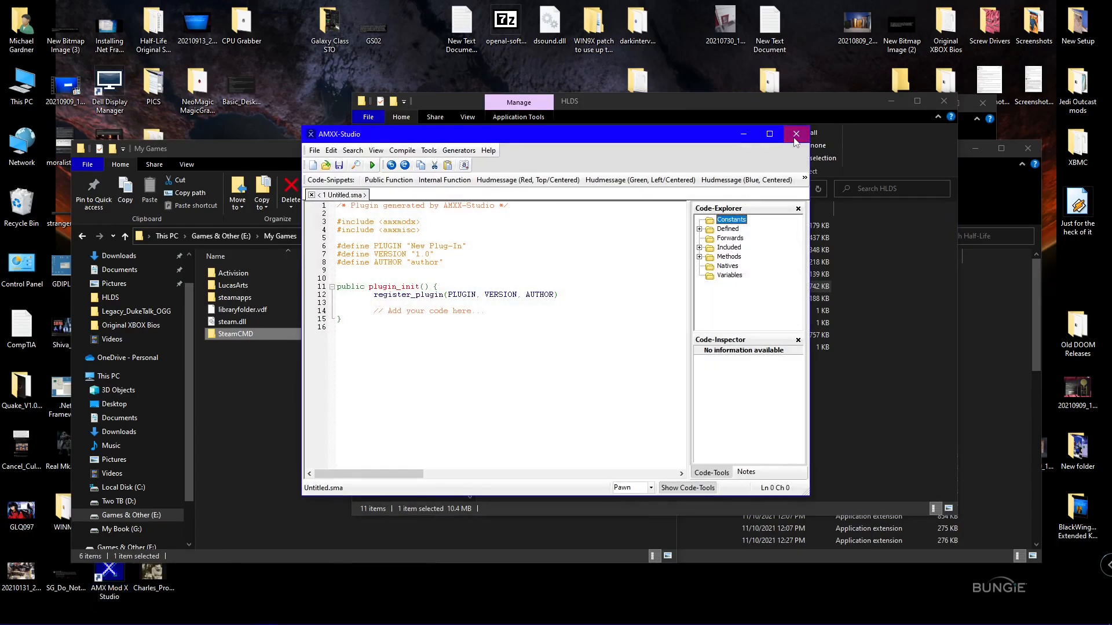
pyautogui.click(795, 134)
pyautogui.click(4, 618)
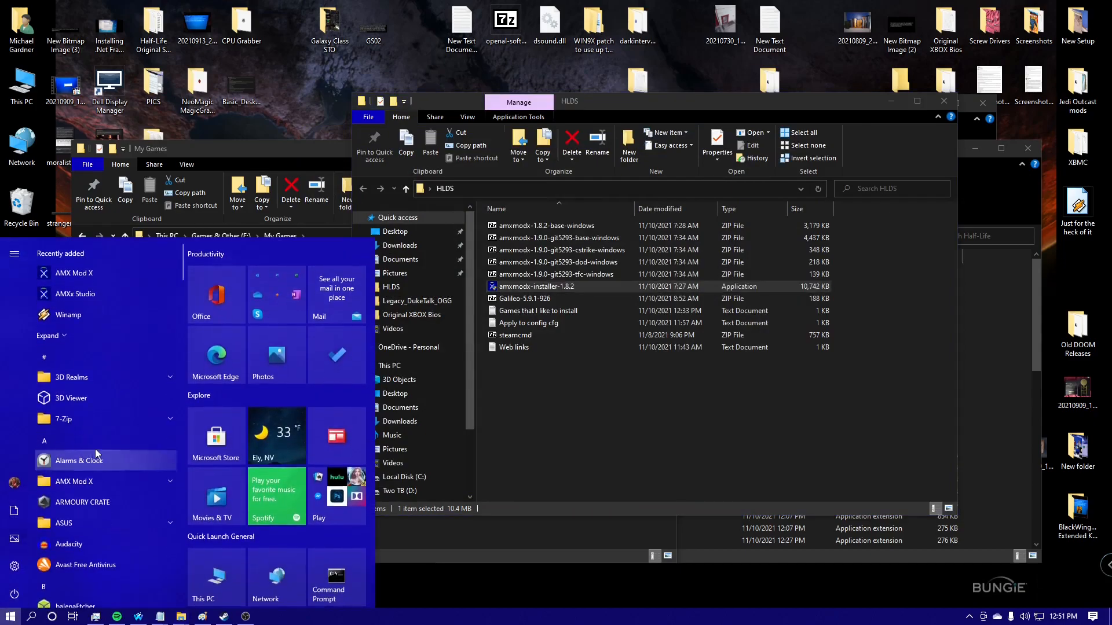
pyautogui.click(92, 276)
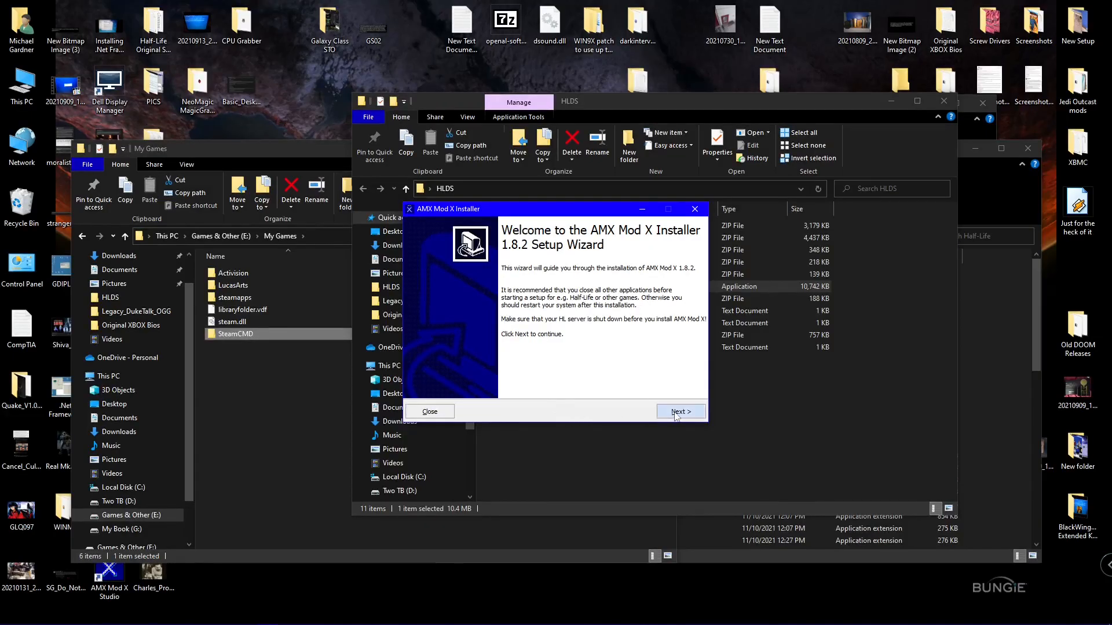
# Step: Accept the licence and choose installing into a selected mod directory
pyautogui.click(678, 412)
pyautogui.click(537, 384)
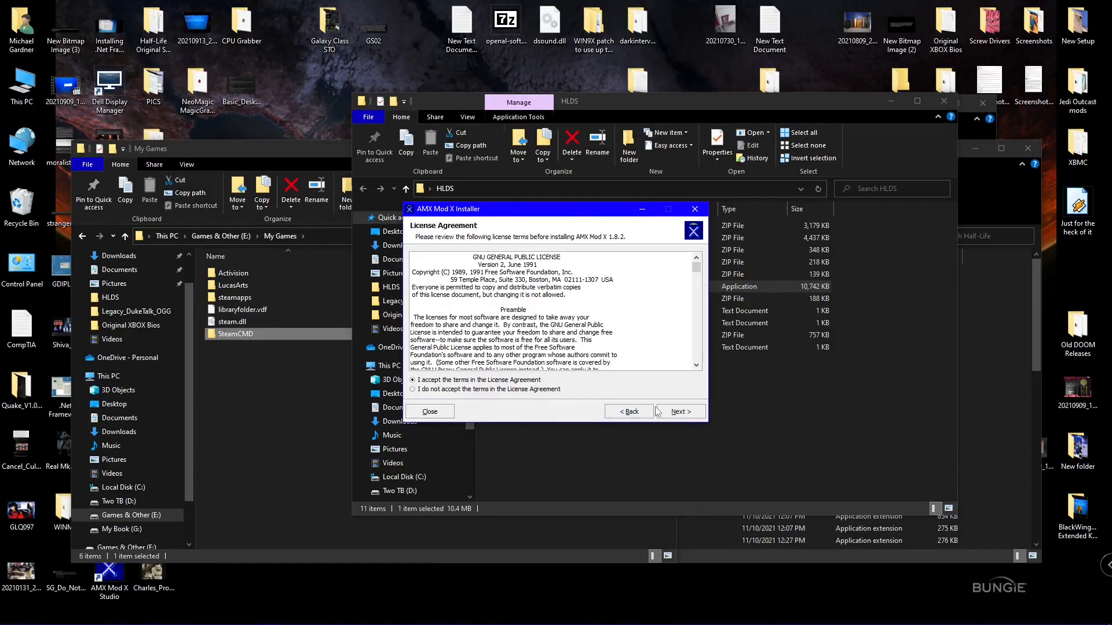
pyautogui.click(673, 412)
pyautogui.click(538, 326)
pyautogui.click(675, 413)
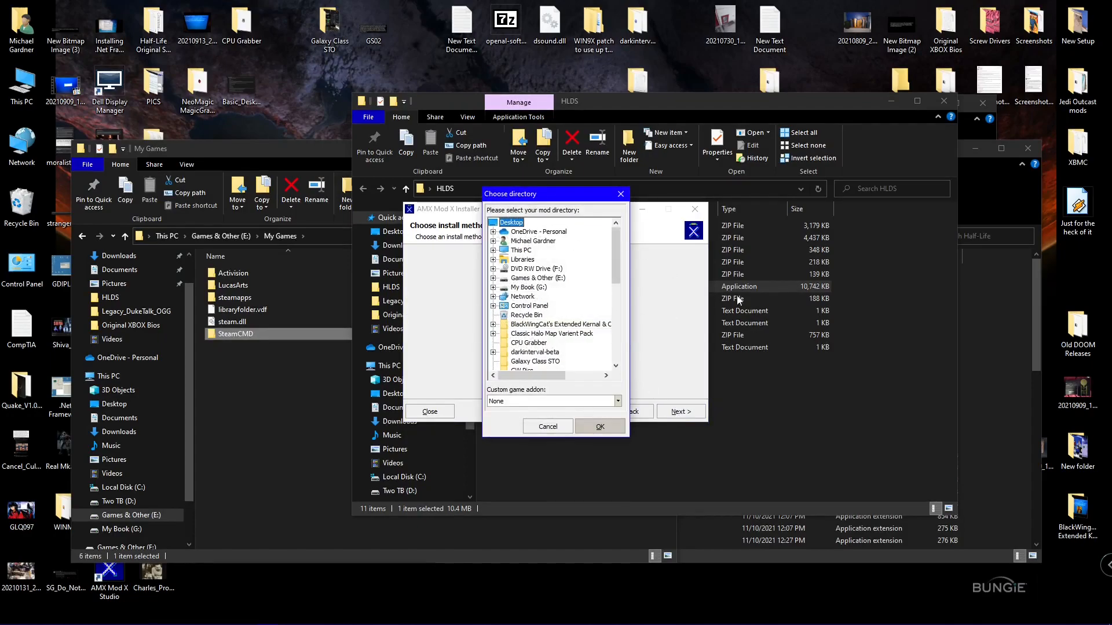
# Step: Expand E: > My Games > SteamCMD > steamapps > common > Half-Life in the directory chooser
pyautogui.click(788, 384)
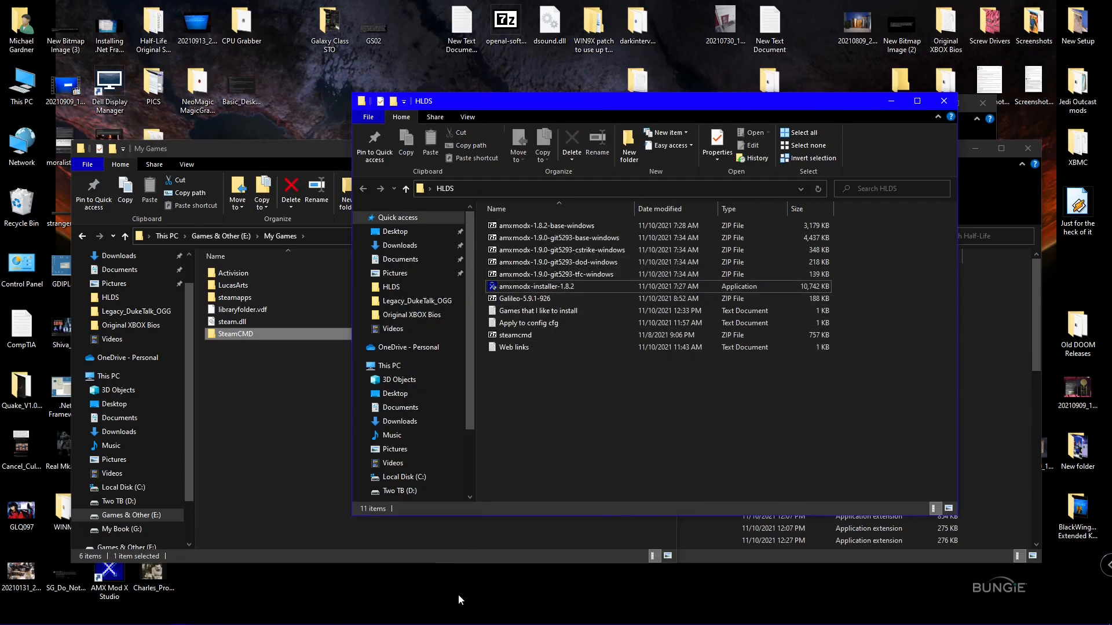
pyautogui.click(266, 616)
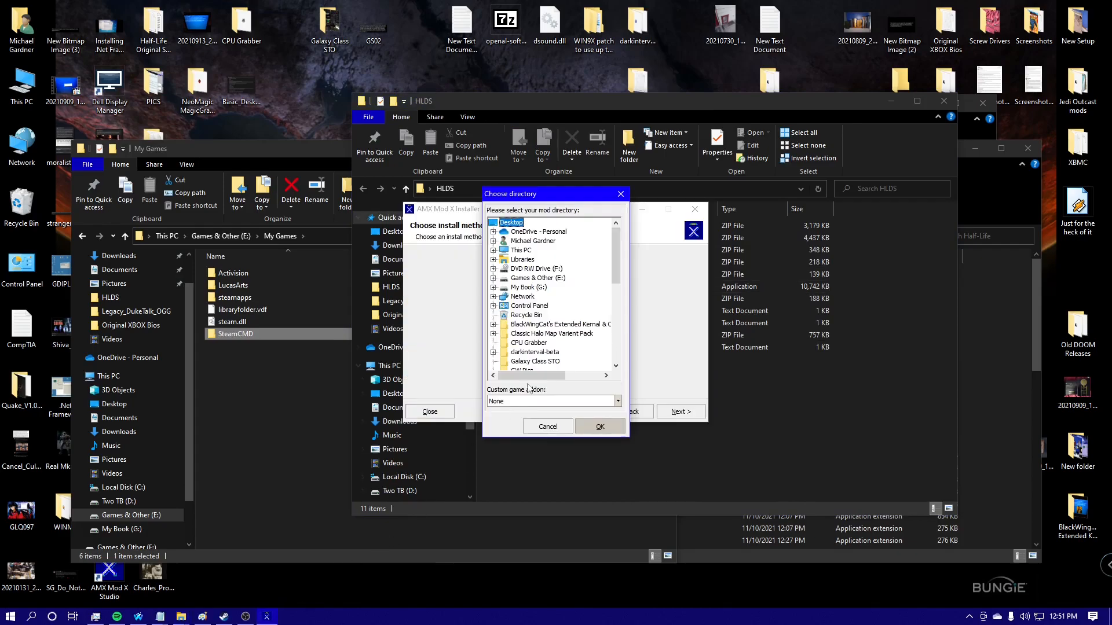
pyautogui.click(537, 277)
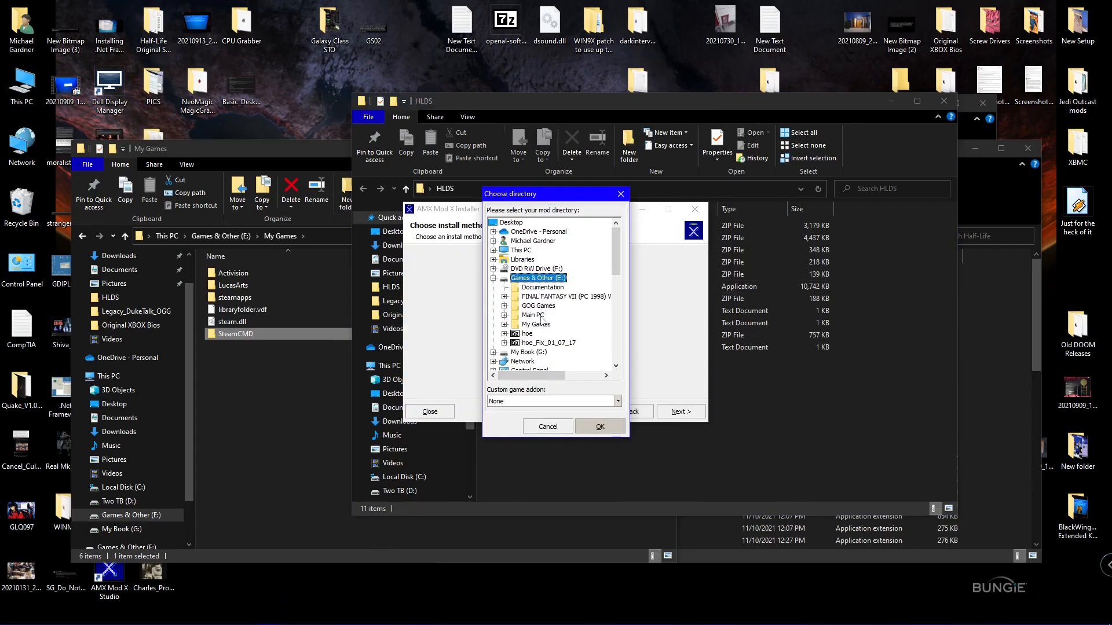
pyautogui.click(538, 325)
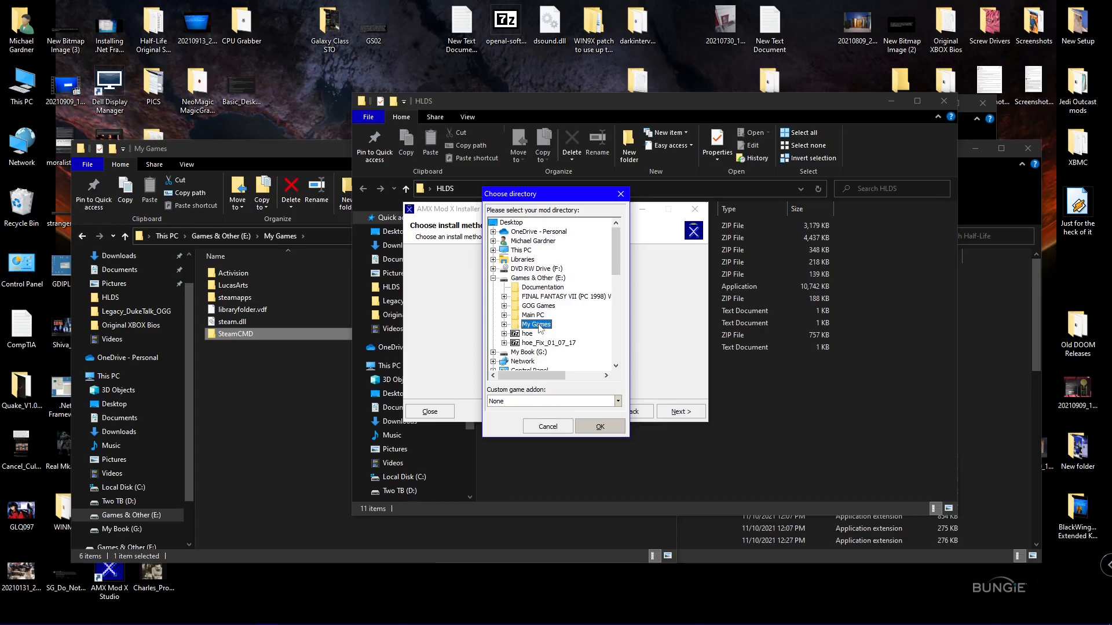
pyautogui.click(543, 361)
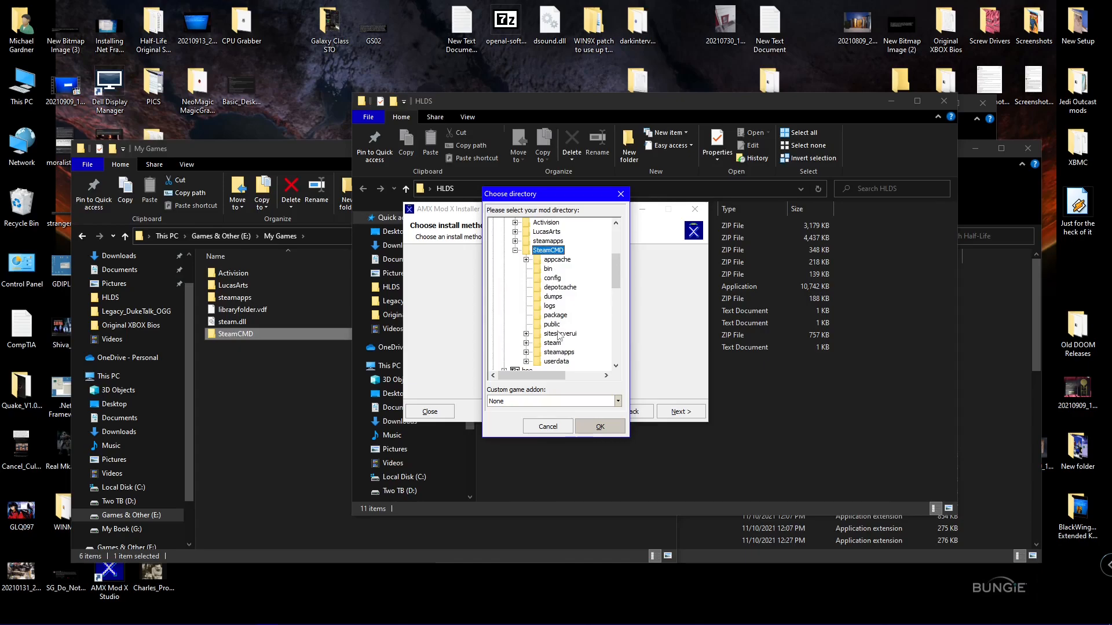
pyautogui.click(559, 352)
pyautogui.click(564, 335)
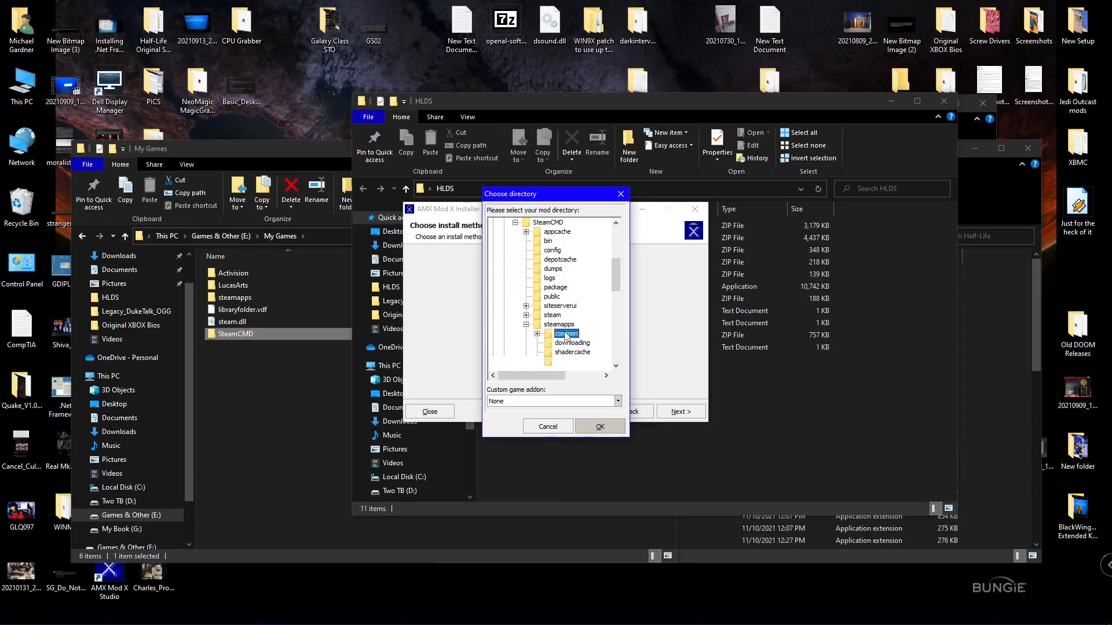
pyautogui.click(571, 344)
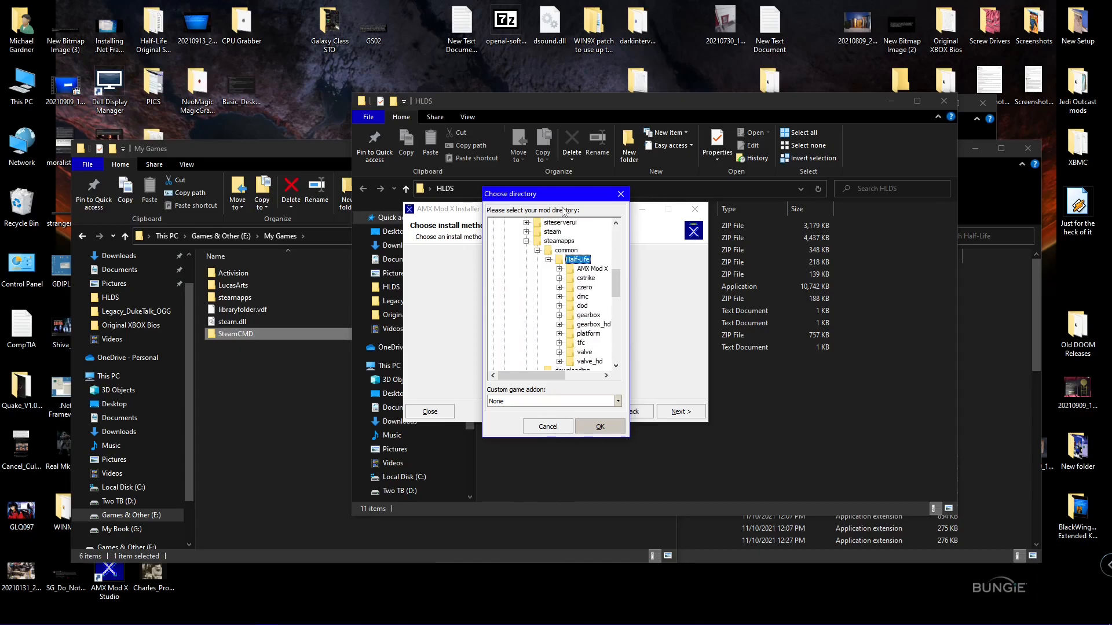
# Step: Select cstrike with the Counter-Strike game addon and start installing
pyautogui.moveTo(564, 193); pyautogui.dragTo(375, 246)
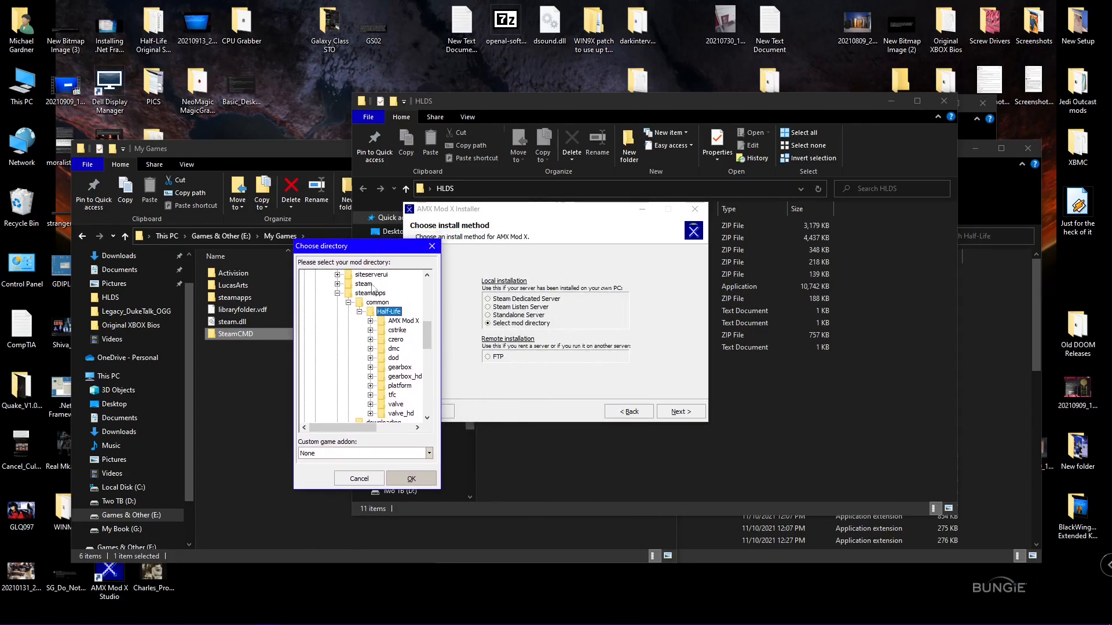
pyautogui.click(392, 331)
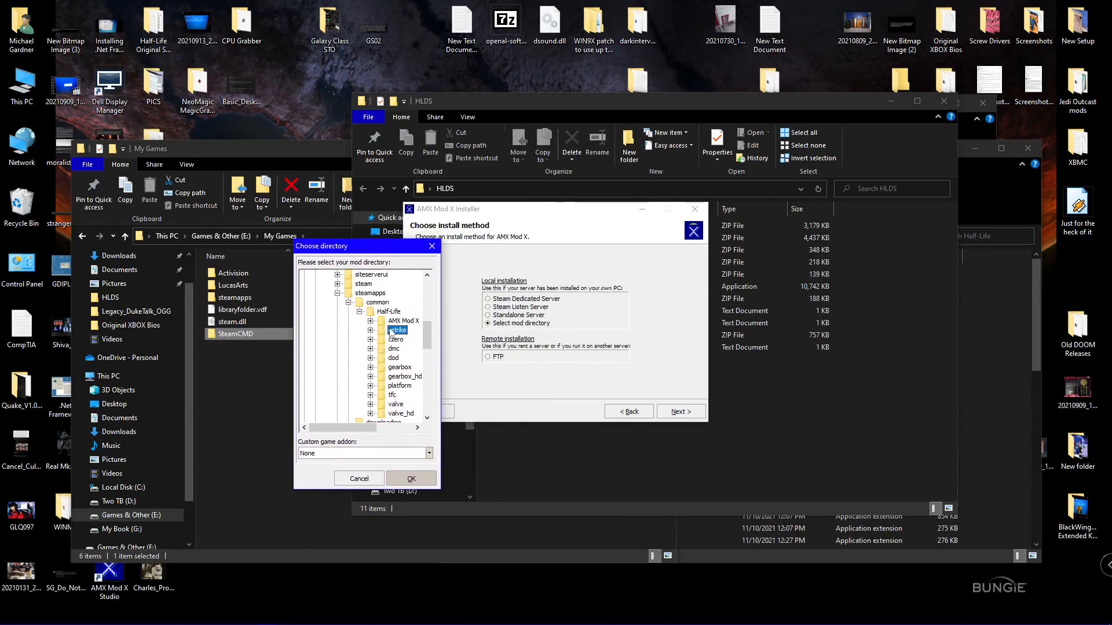
pyautogui.click(341, 461)
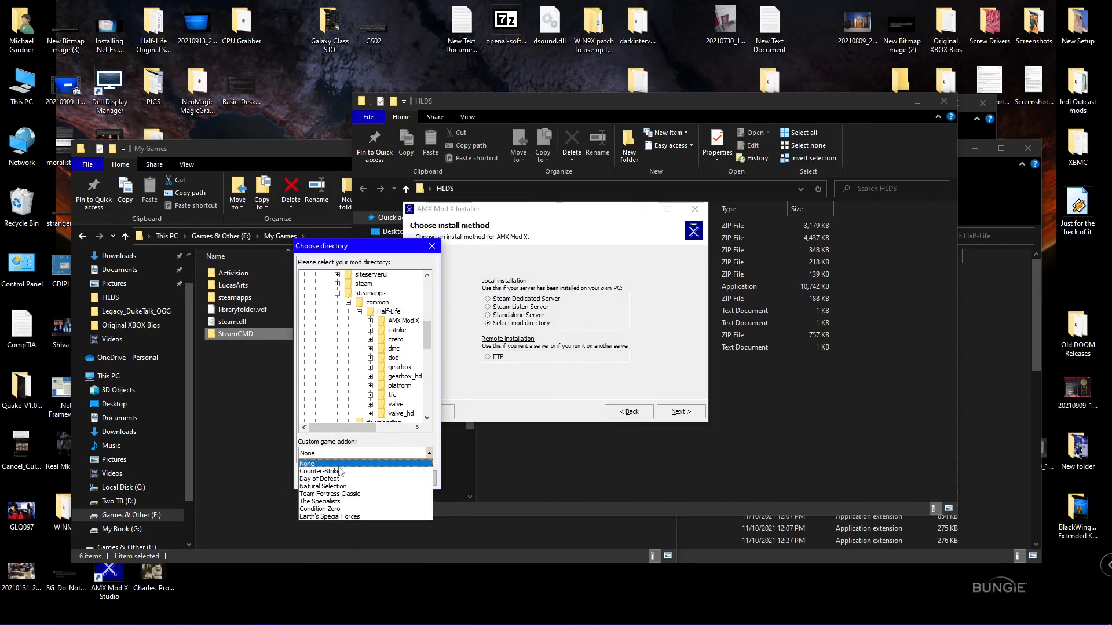
pyautogui.click(340, 472)
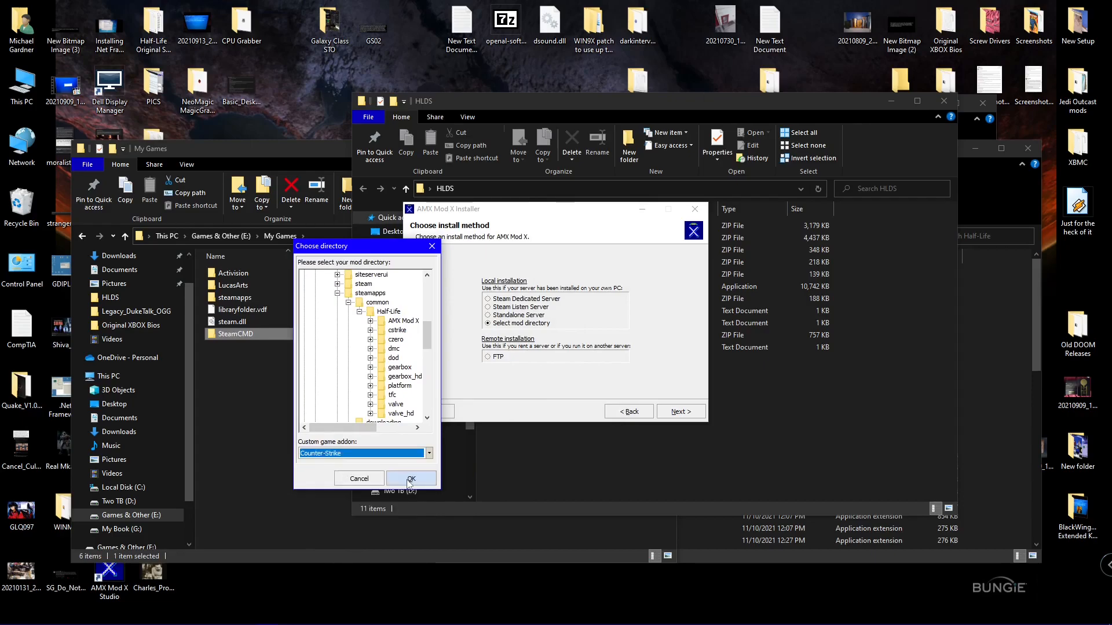
pyautogui.click(400, 332)
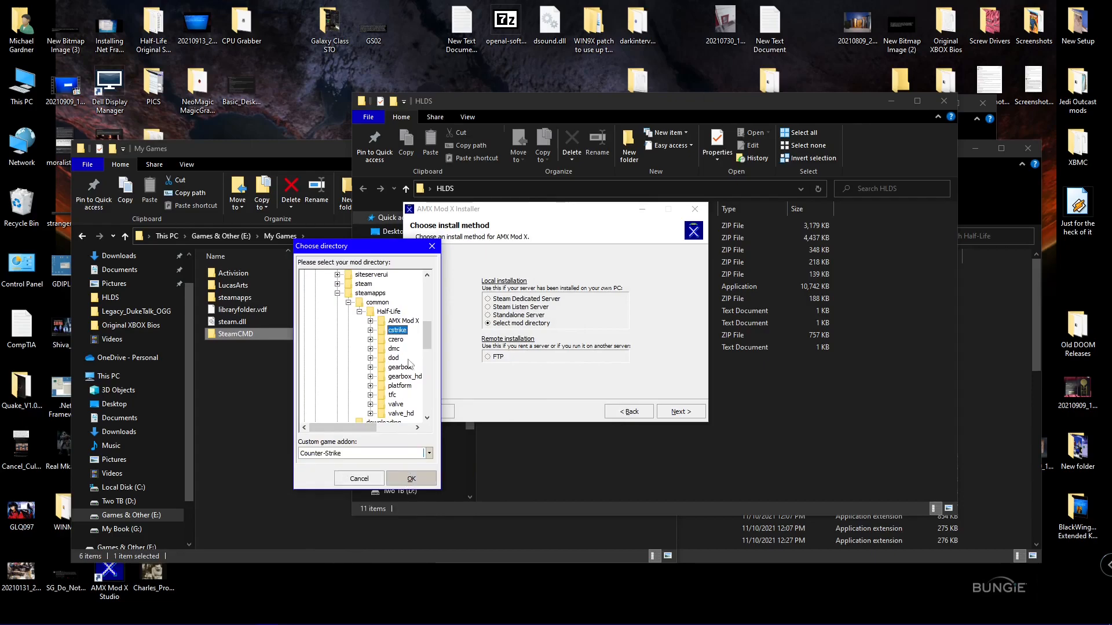
pyautogui.click(411, 478)
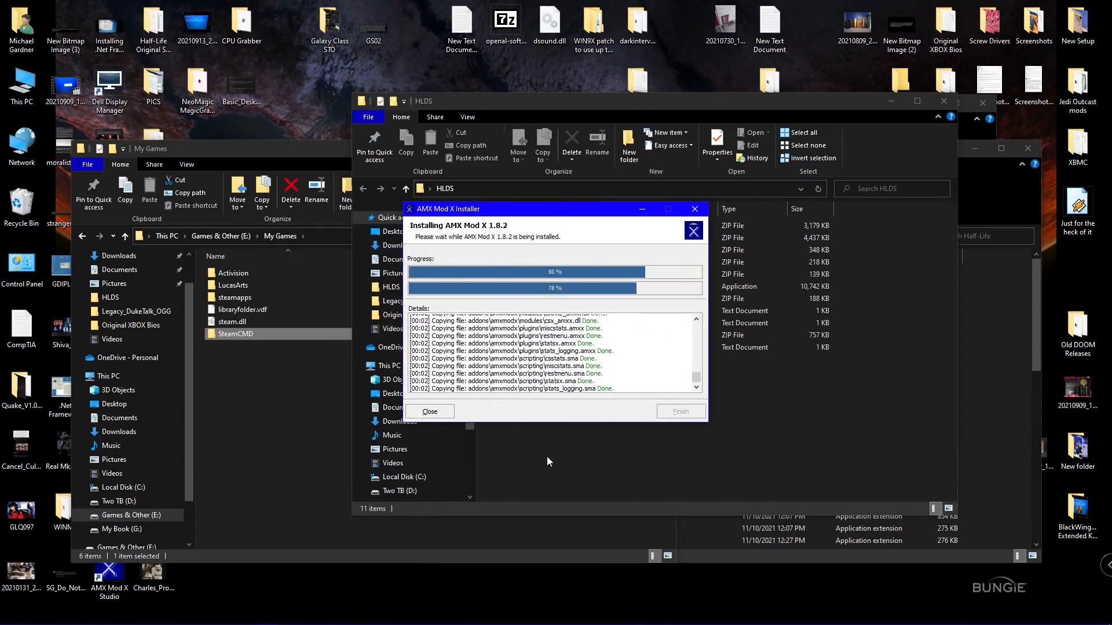
# Step: Finish the cstrike install, relaunch the installer, accept the licence and choose Select mod directory
pyautogui.click(682, 410)
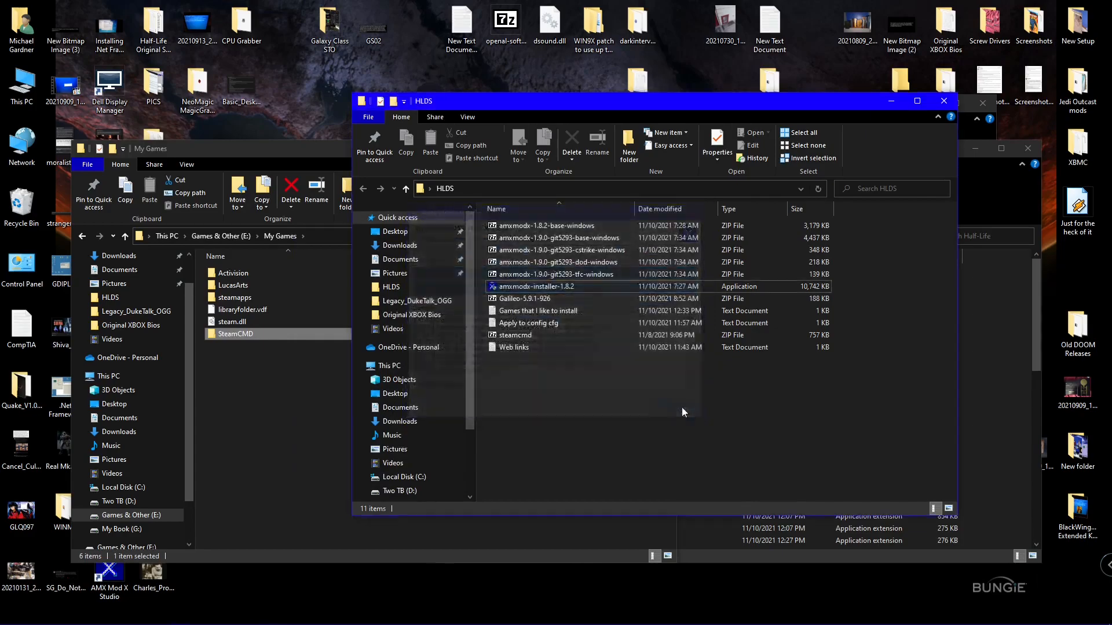
pyautogui.click(9, 618)
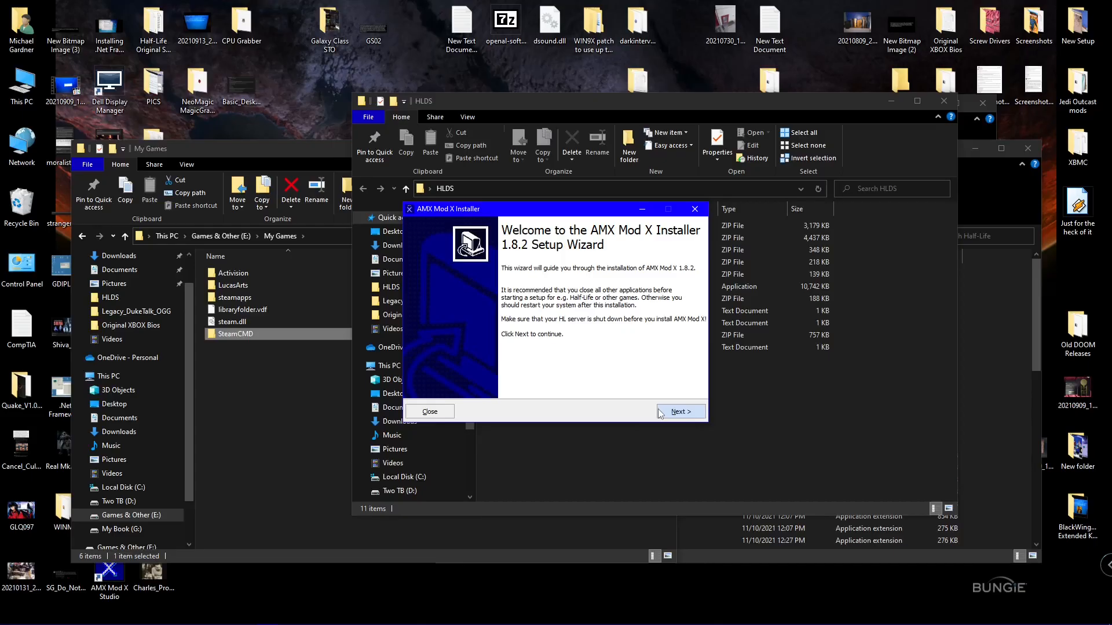
pyautogui.click(664, 412)
pyautogui.click(531, 380)
pyautogui.click(679, 411)
pyautogui.click(537, 324)
pyautogui.click(666, 409)
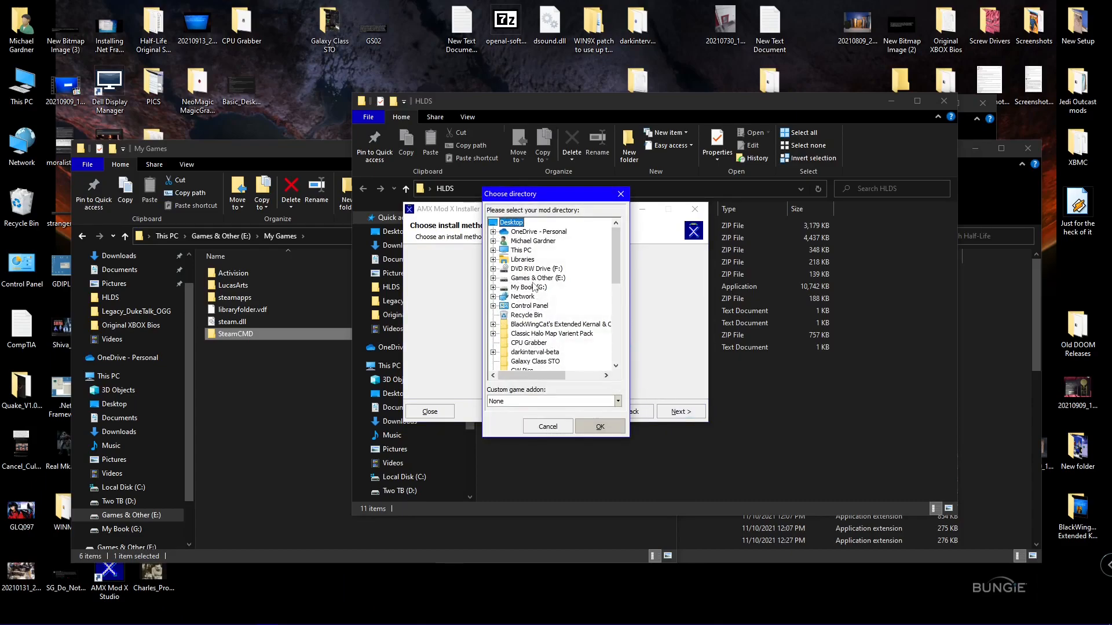
# Step: Expand E: > My Games > SteamCMD > steamapps > common > Half-Life in the directory chooser
pyautogui.click(535, 279)
pyautogui.doubleClick(535, 278)
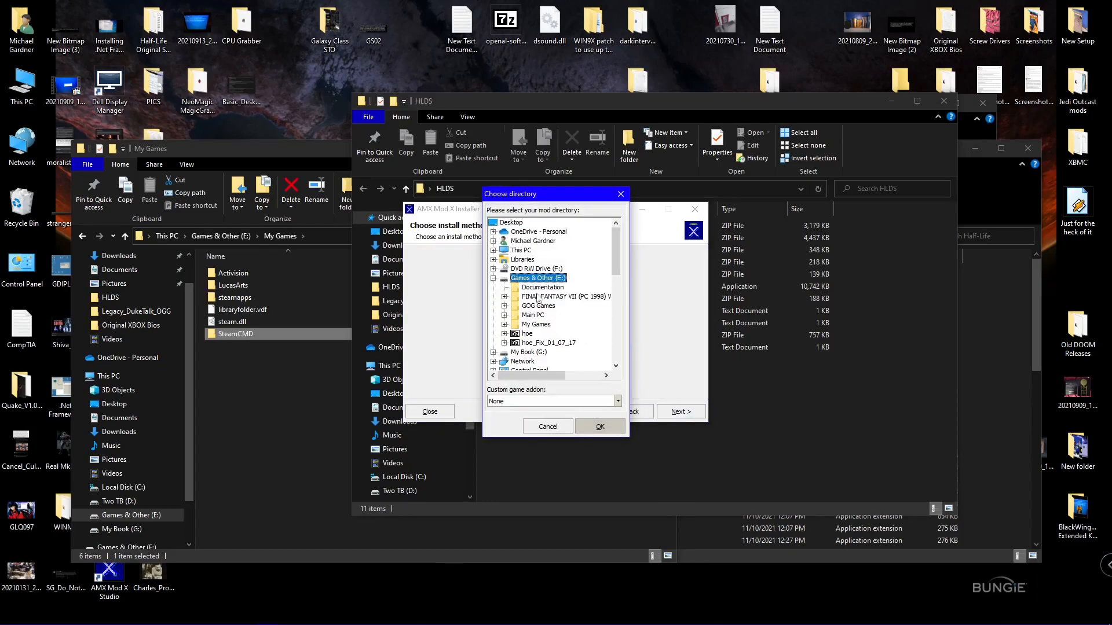
pyautogui.doubleClick(536, 324)
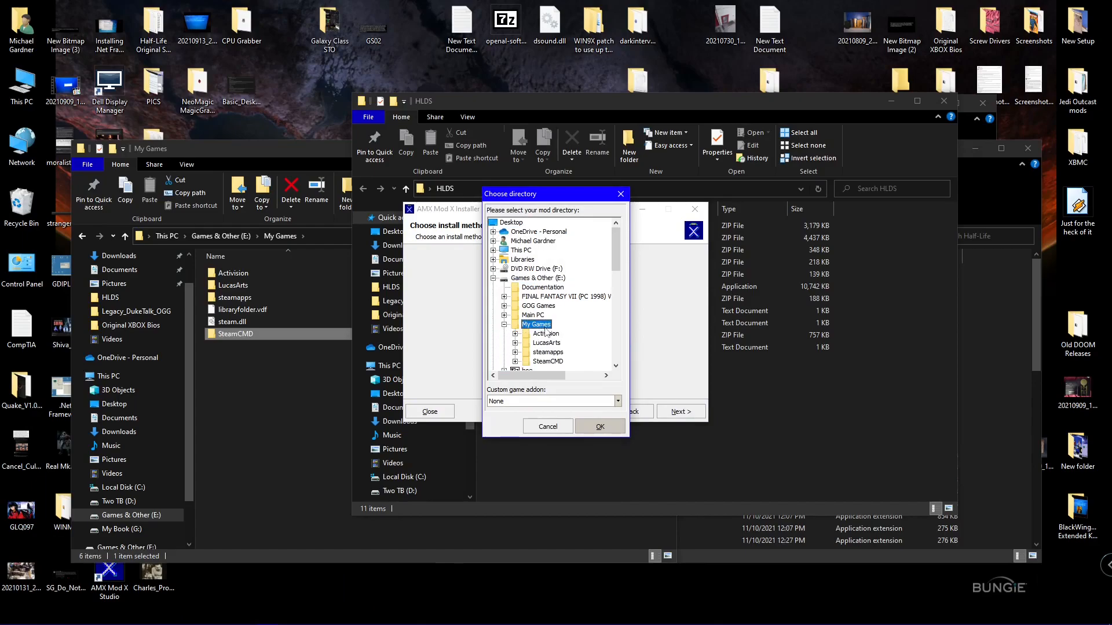
pyautogui.doubleClick(548, 361)
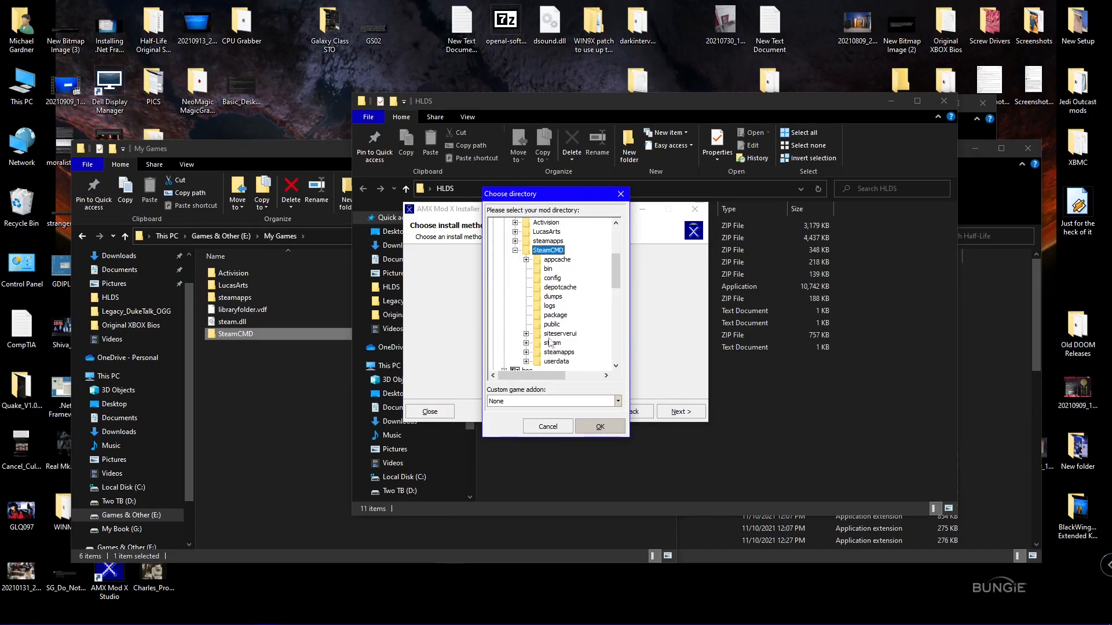
pyautogui.doubleClick(557, 353)
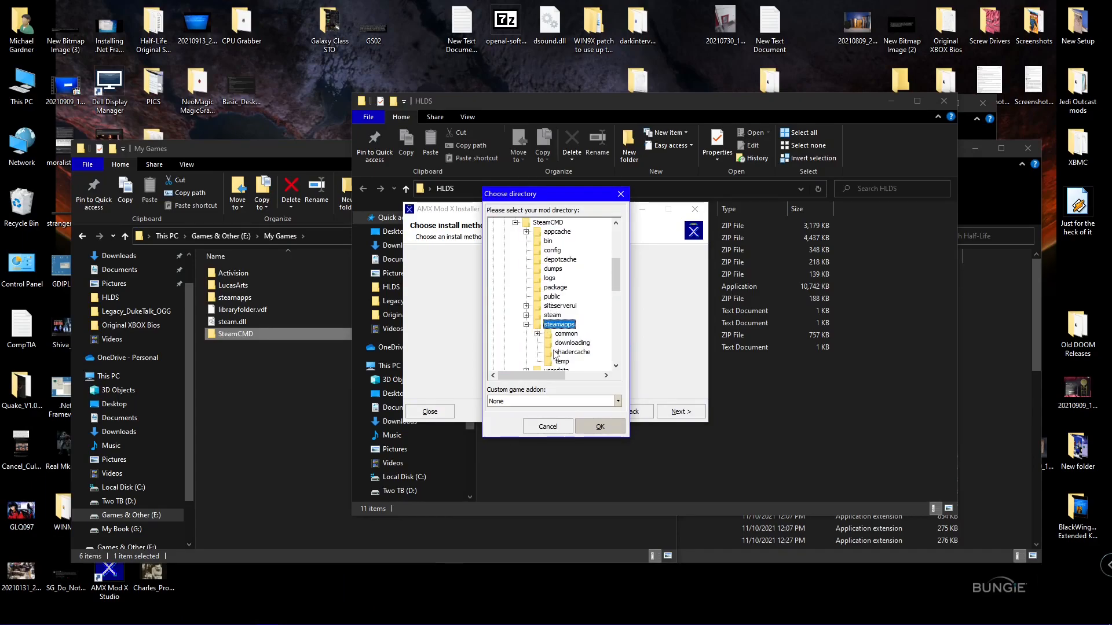
pyautogui.doubleClick(558, 336)
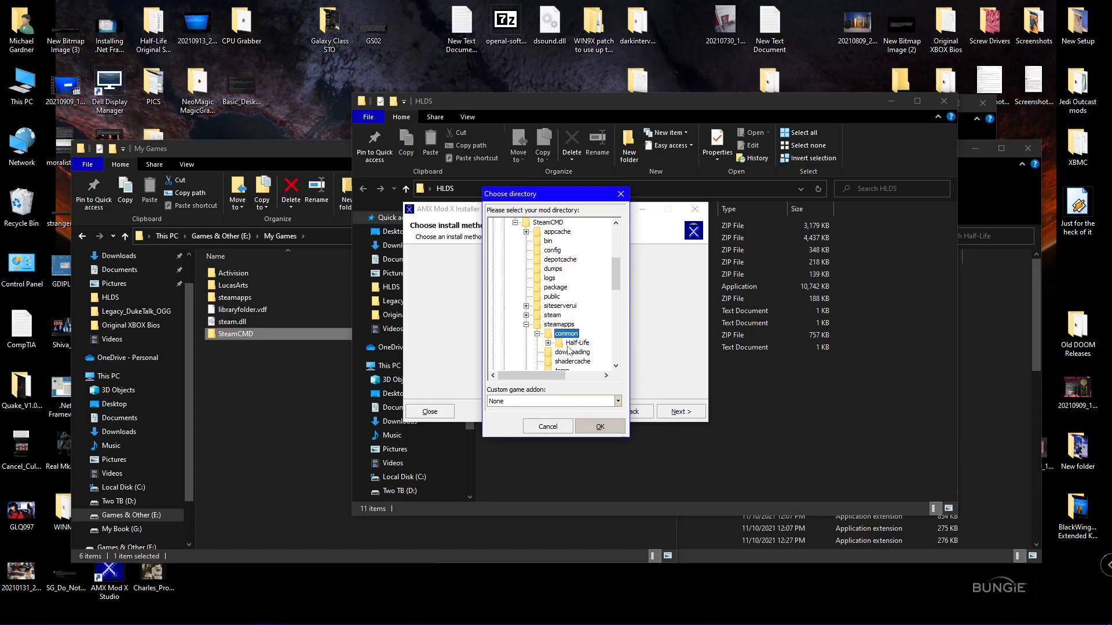
pyautogui.doubleClick(569, 344)
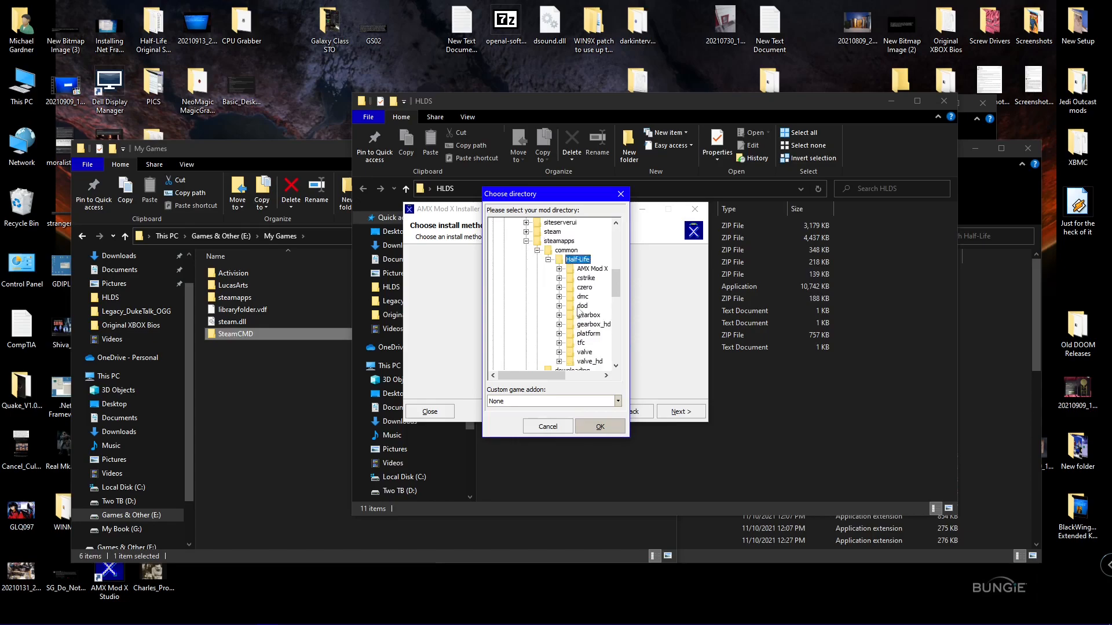
# Step: Select czero with the Condition Zero game addon and install
pyautogui.doubleClick(583, 288)
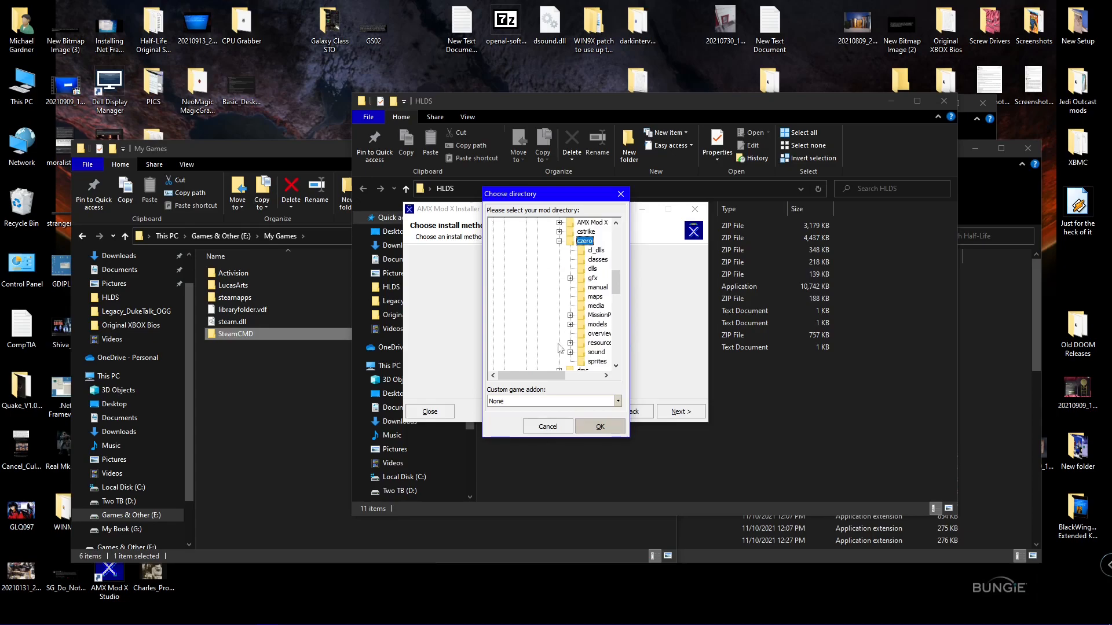
pyautogui.click(539, 401)
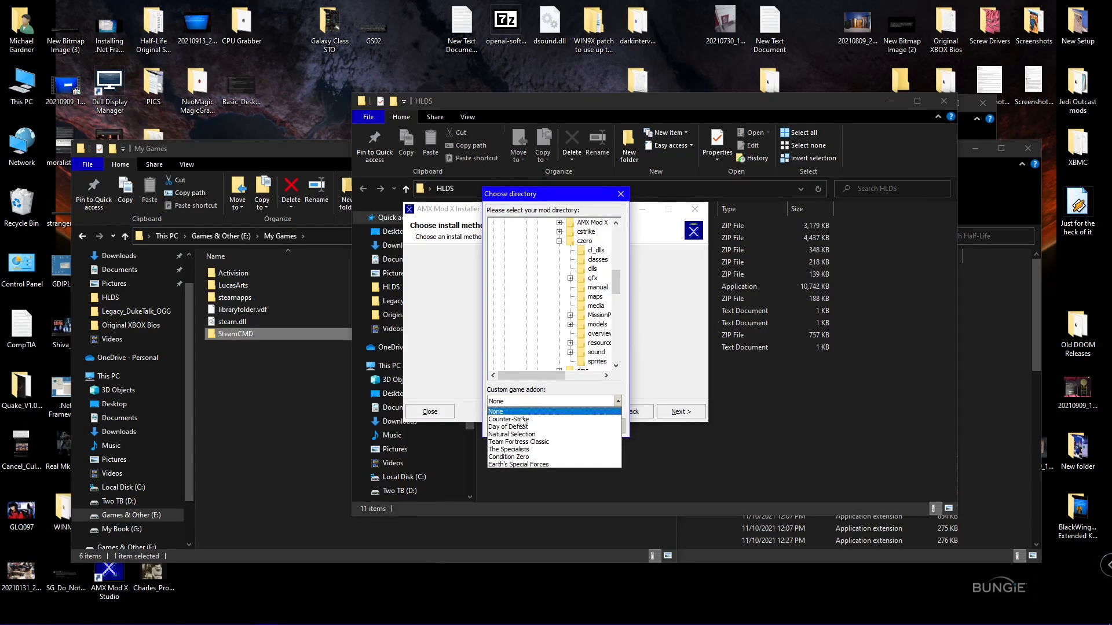
pyautogui.click(509, 458)
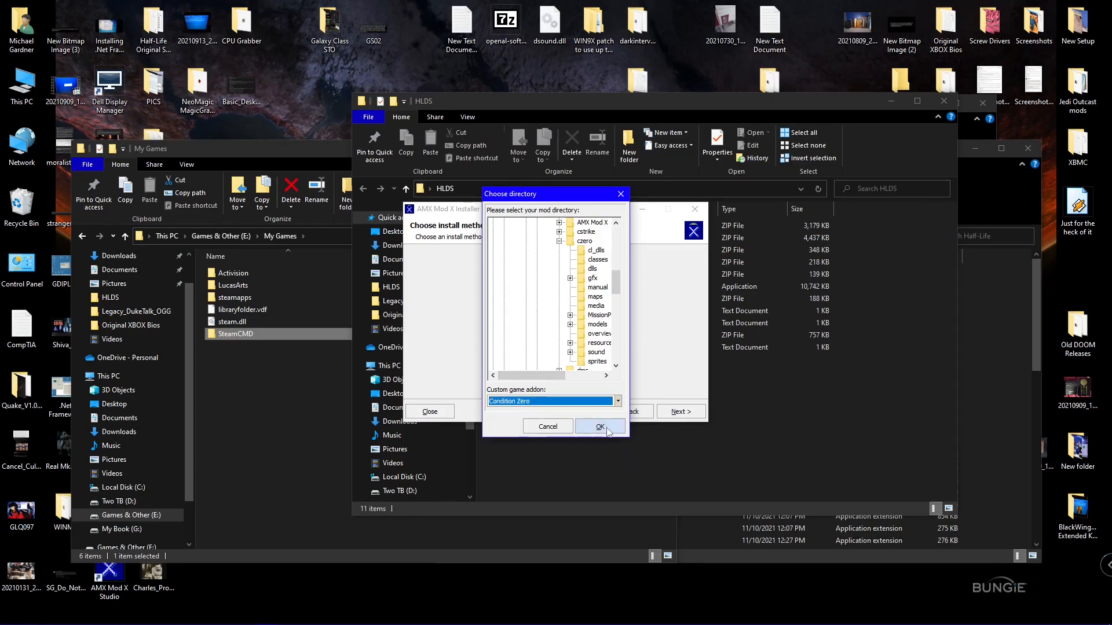
pyautogui.click(584, 241)
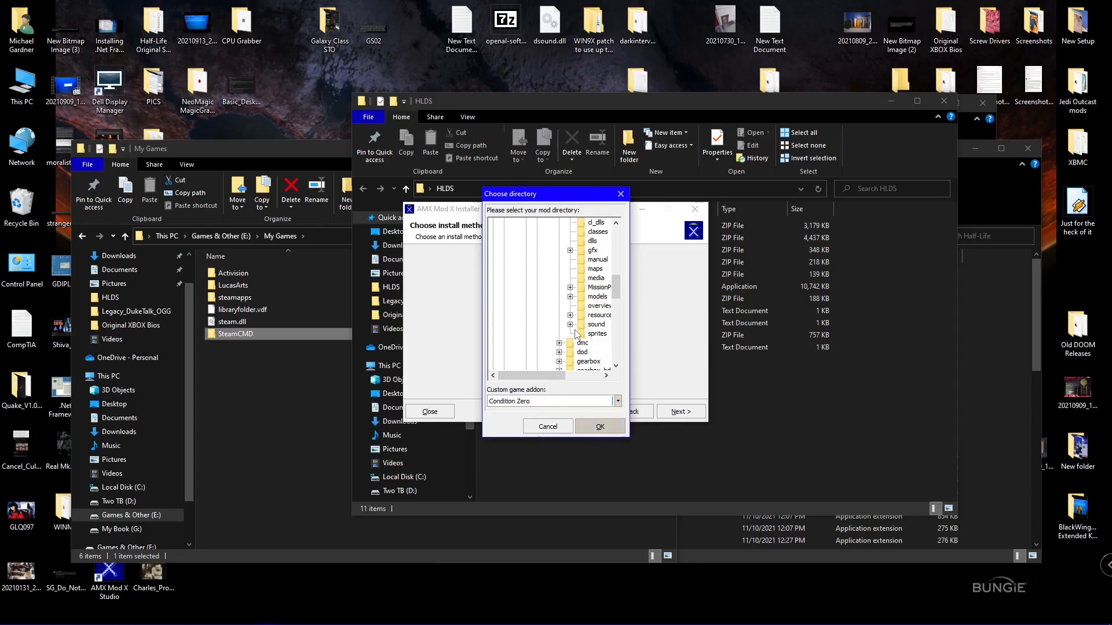
pyautogui.click(599, 432)
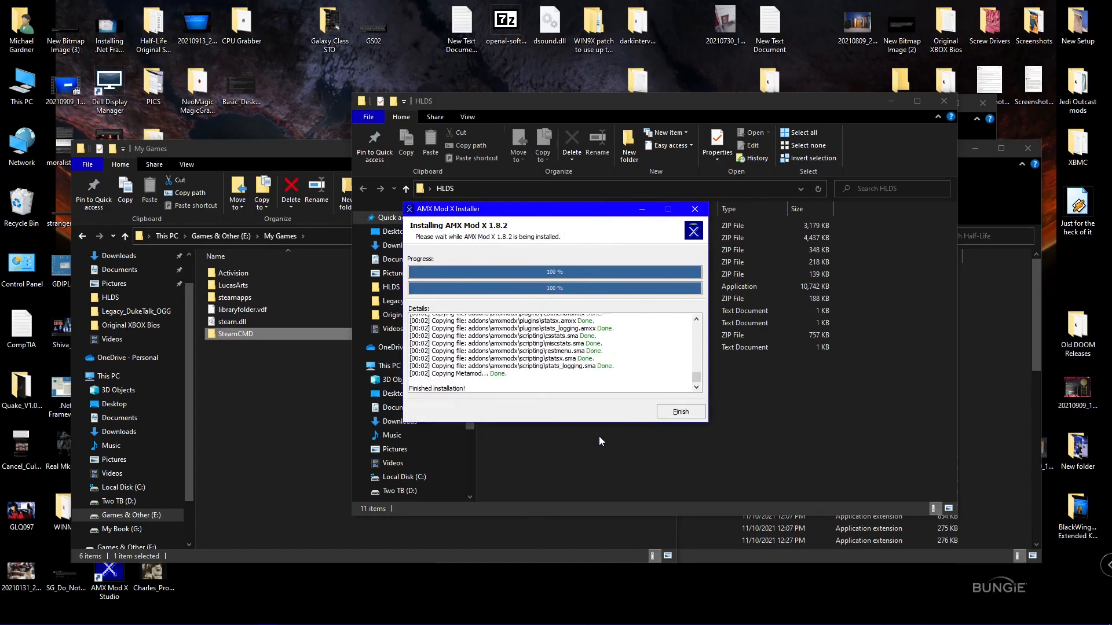
# Step: Close the finished installer, restart it, accept the licence and choose a mod directory manually
pyautogui.click(680, 412)
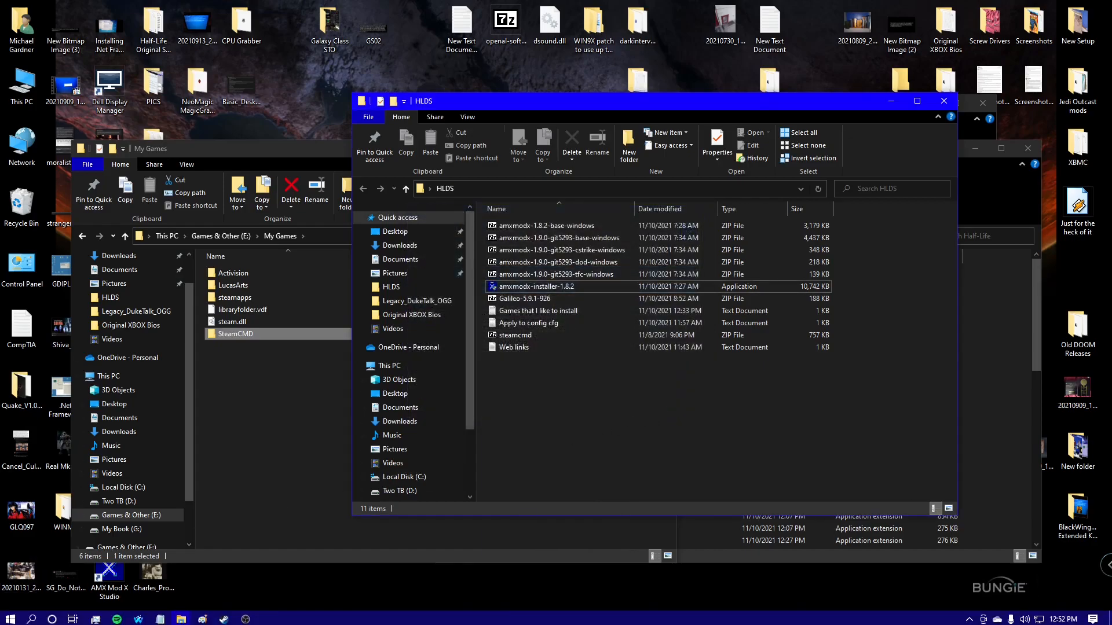
pyautogui.scroll(-5, 279, 425)
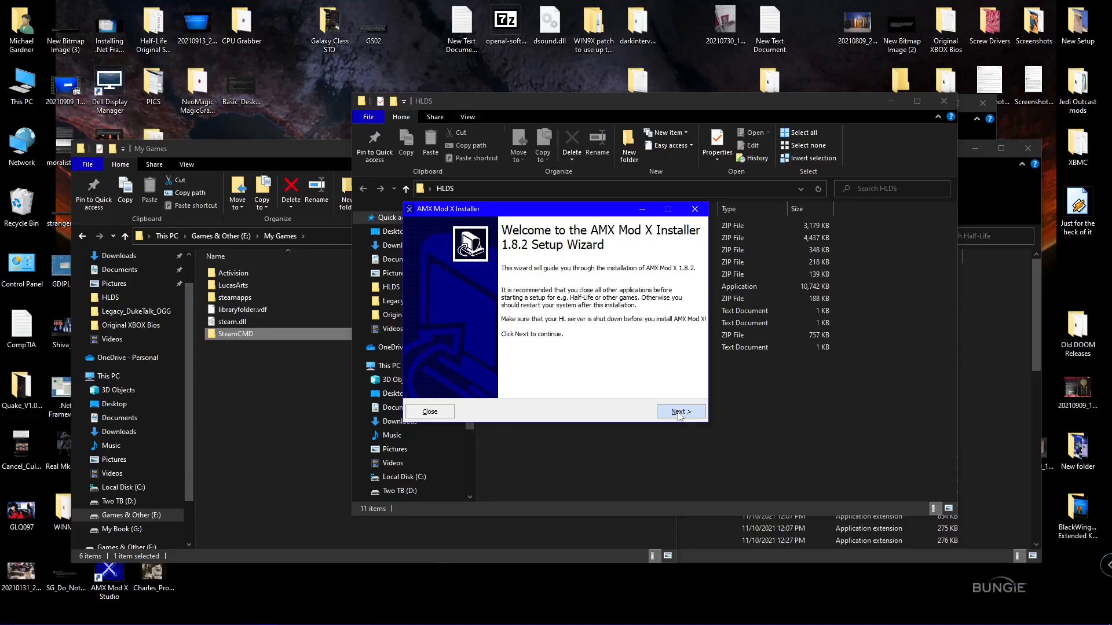
pyautogui.click(679, 412)
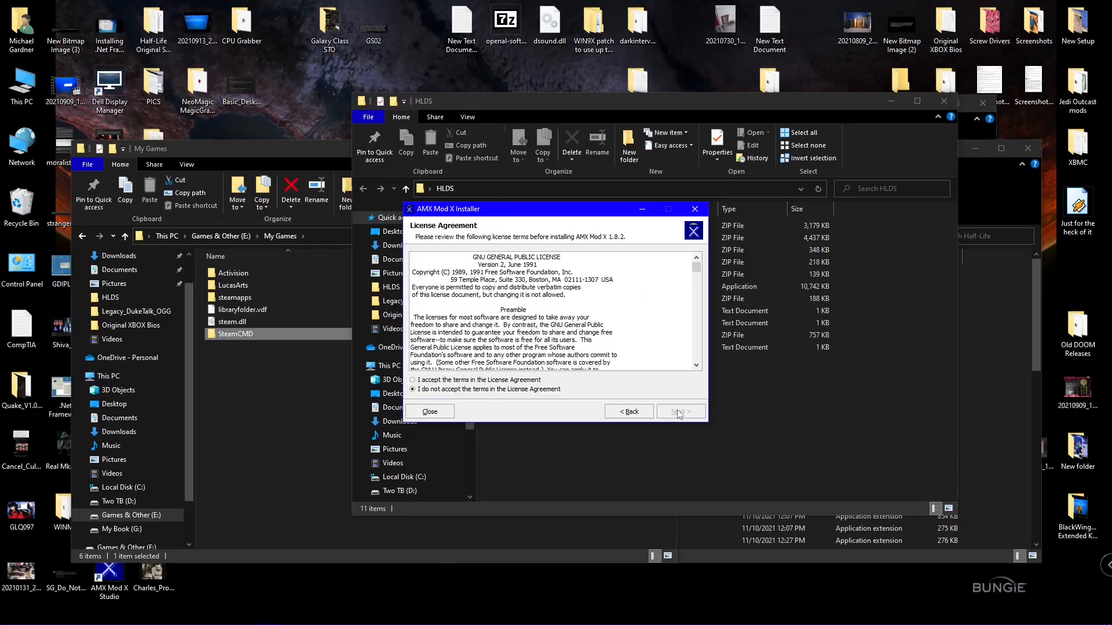
pyautogui.click(528, 380)
pyautogui.click(679, 412)
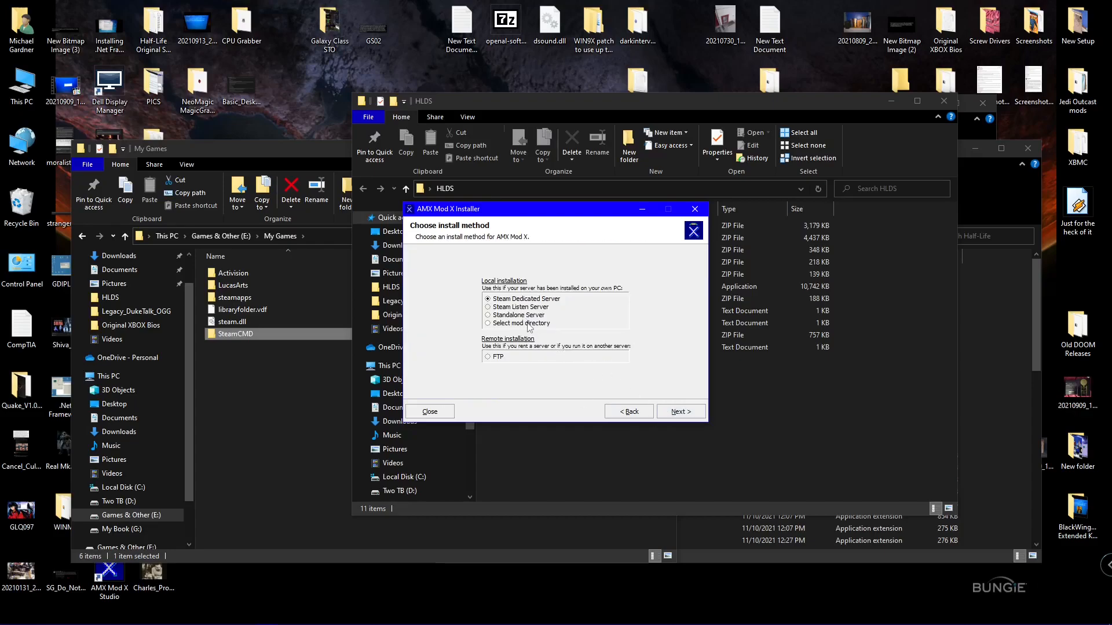
pyautogui.click(677, 412)
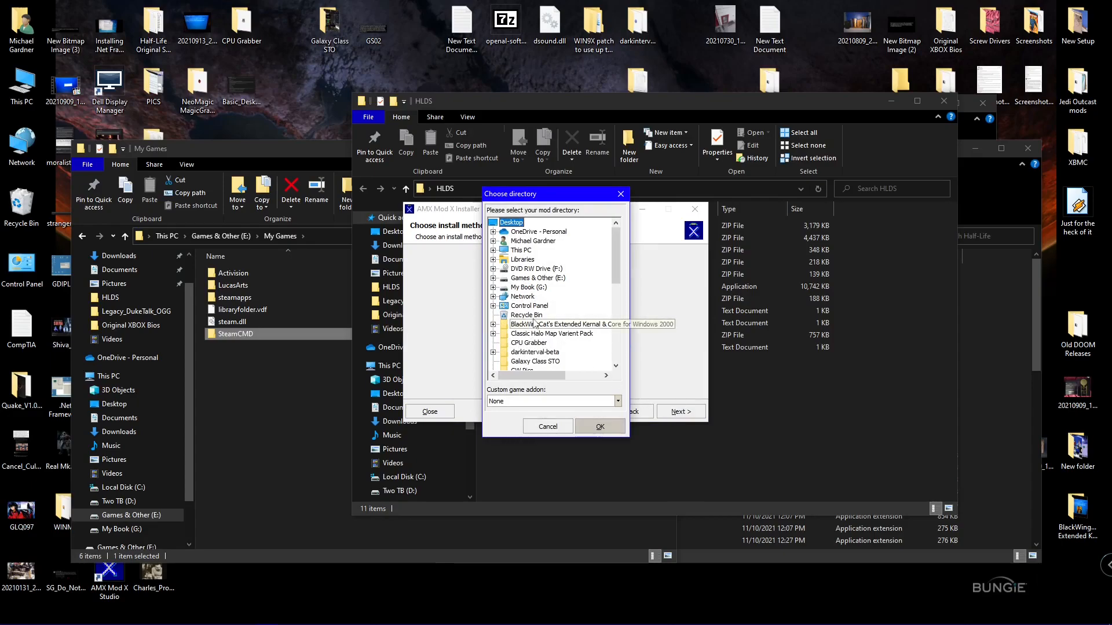
# Step: Browse the folder chooser to E:\My Games\SteamCMD\steamapps\common\Half-Life
pyautogui.click(533, 278)
pyautogui.doubleClick(533, 278)
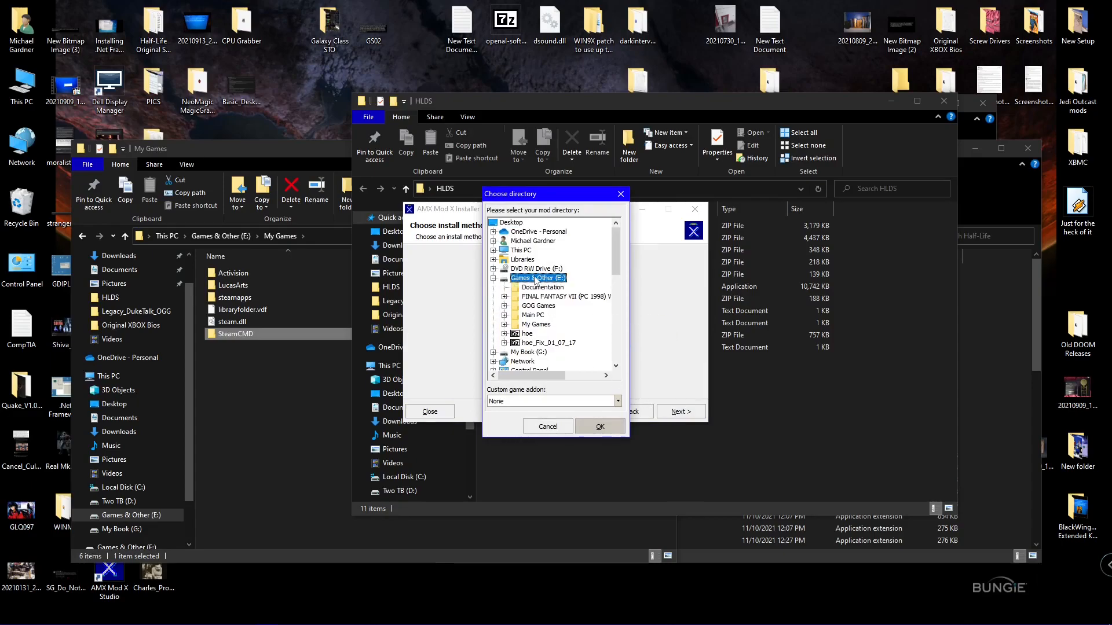
pyautogui.doubleClick(537, 325)
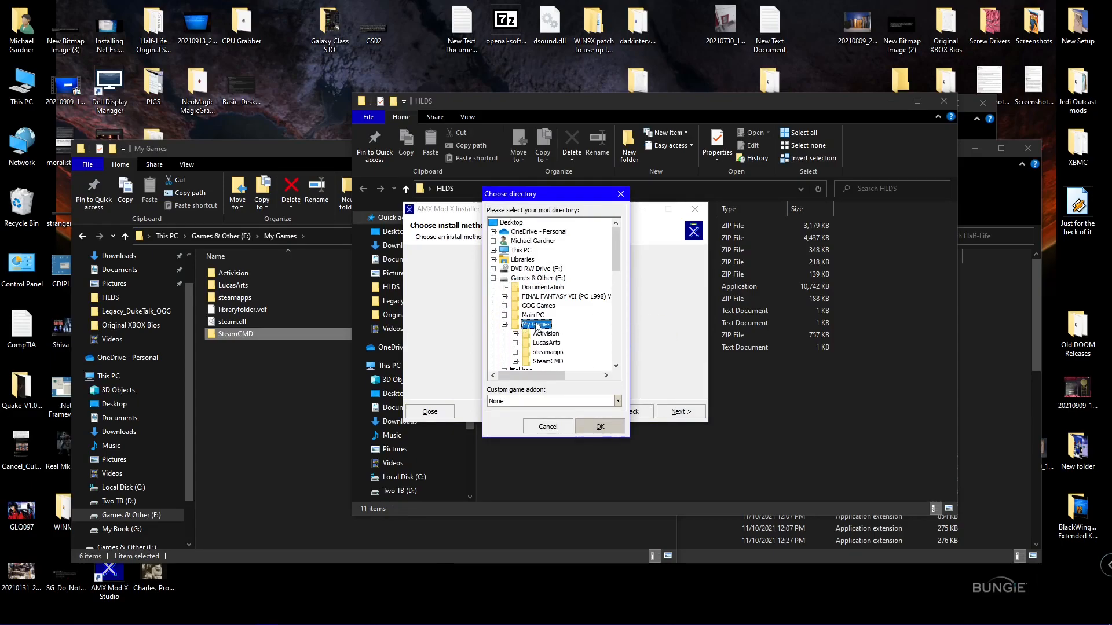
pyautogui.doubleClick(549, 353)
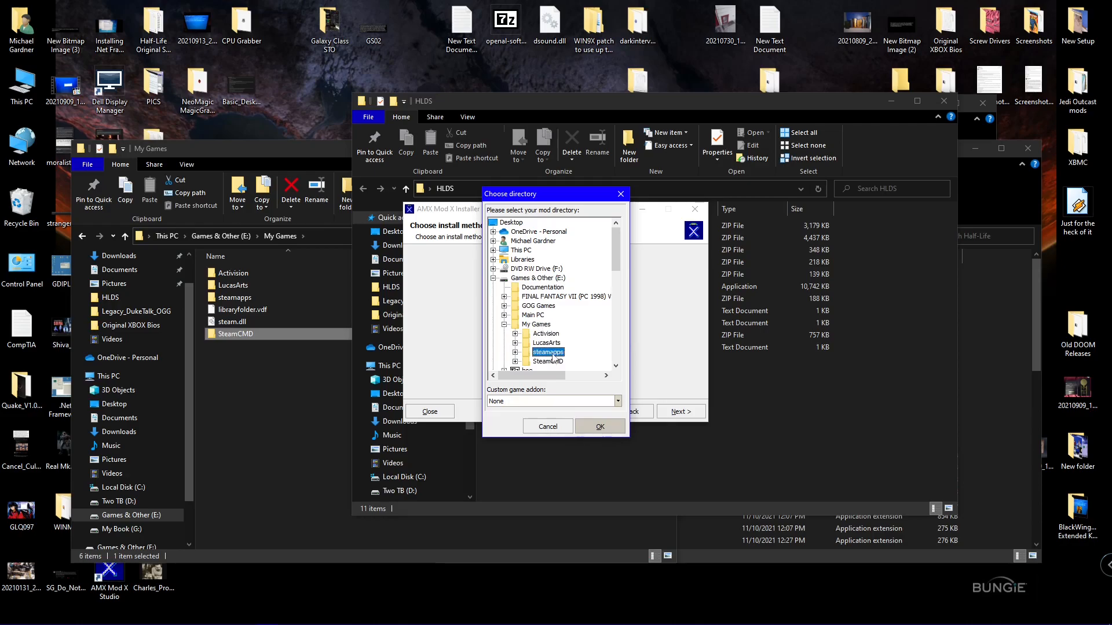
pyautogui.click(515, 296)
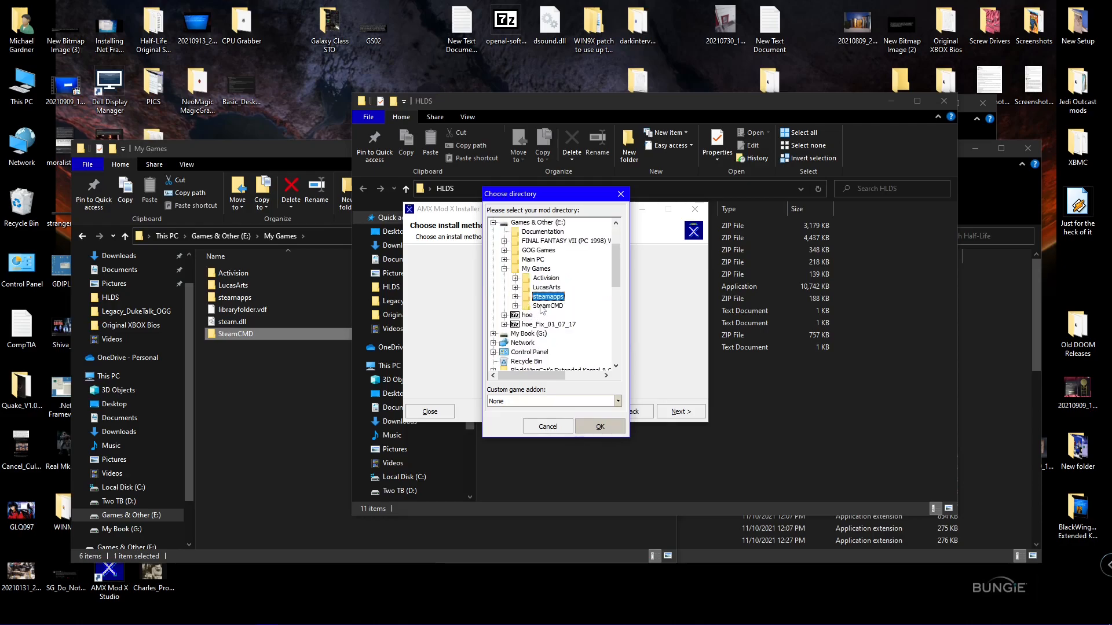
pyautogui.doubleClick(540, 307)
pyautogui.doubleClick(560, 353)
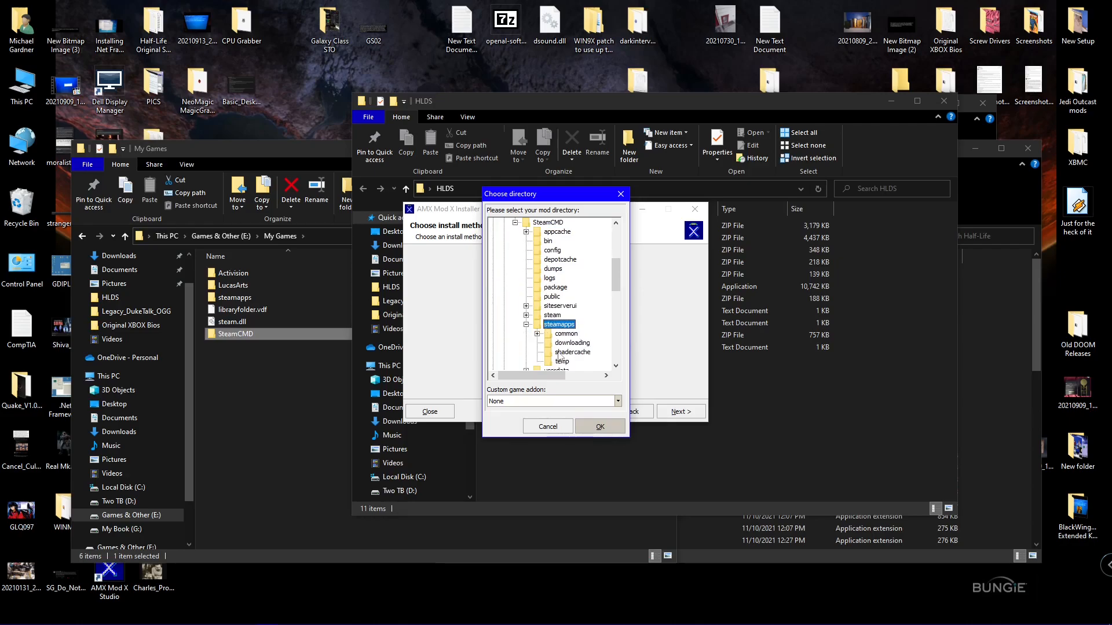
pyautogui.doubleClick(565, 334)
pyautogui.doubleClick(570, 343)
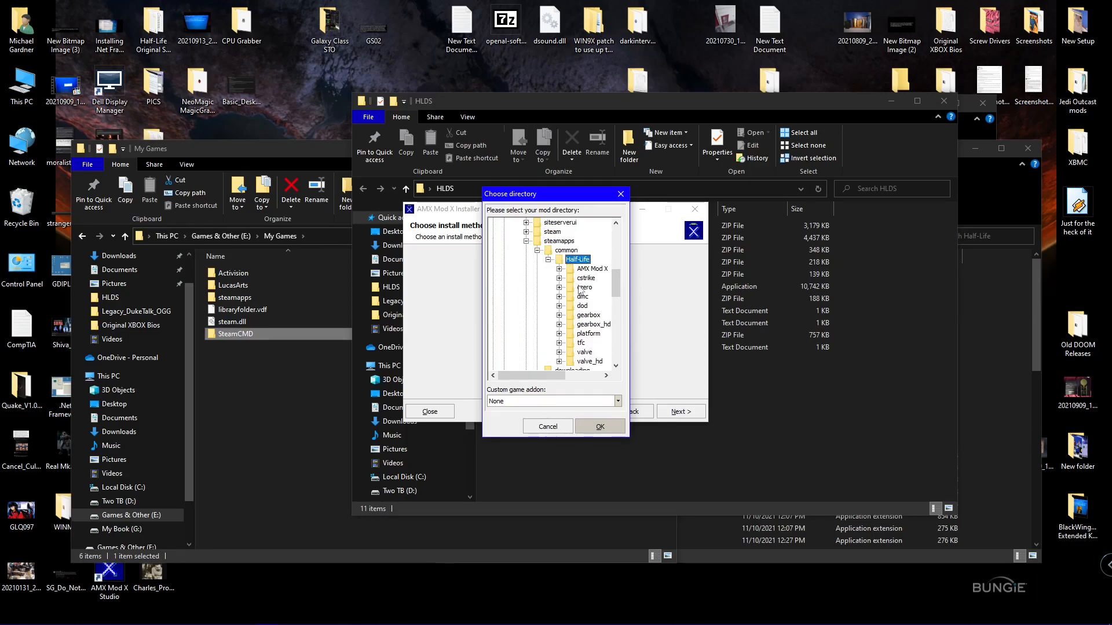
# Step: Pick dod as the mod folder with the Day of Defeat addon and install
pyautogui.click(583, 307)
pyautogui.doubleClick(582, 307)
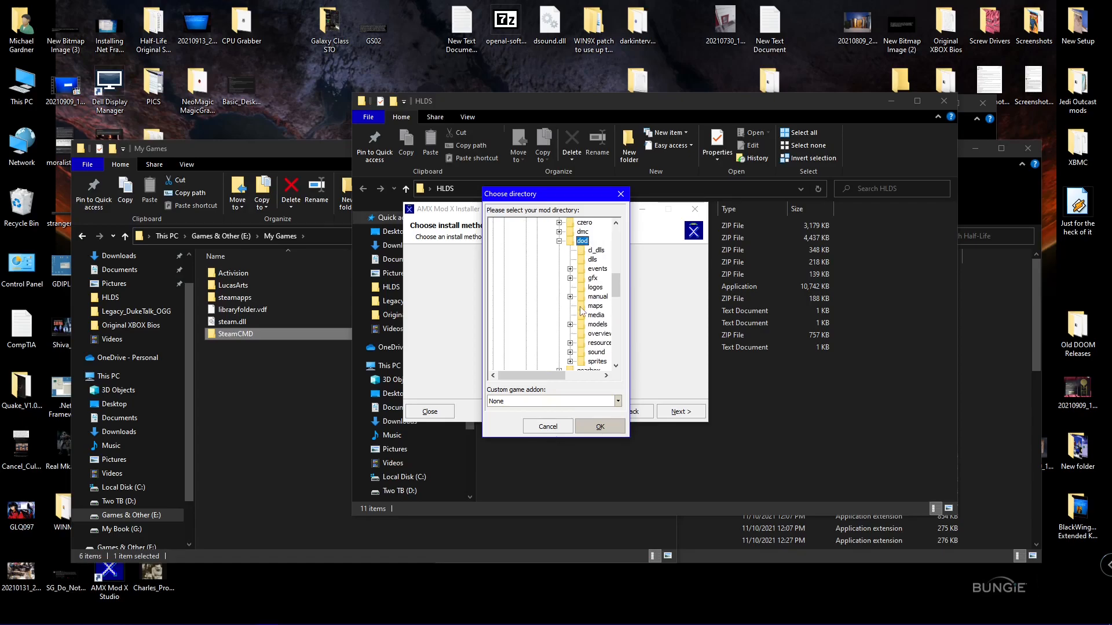
pyautogui.click(555, 401)
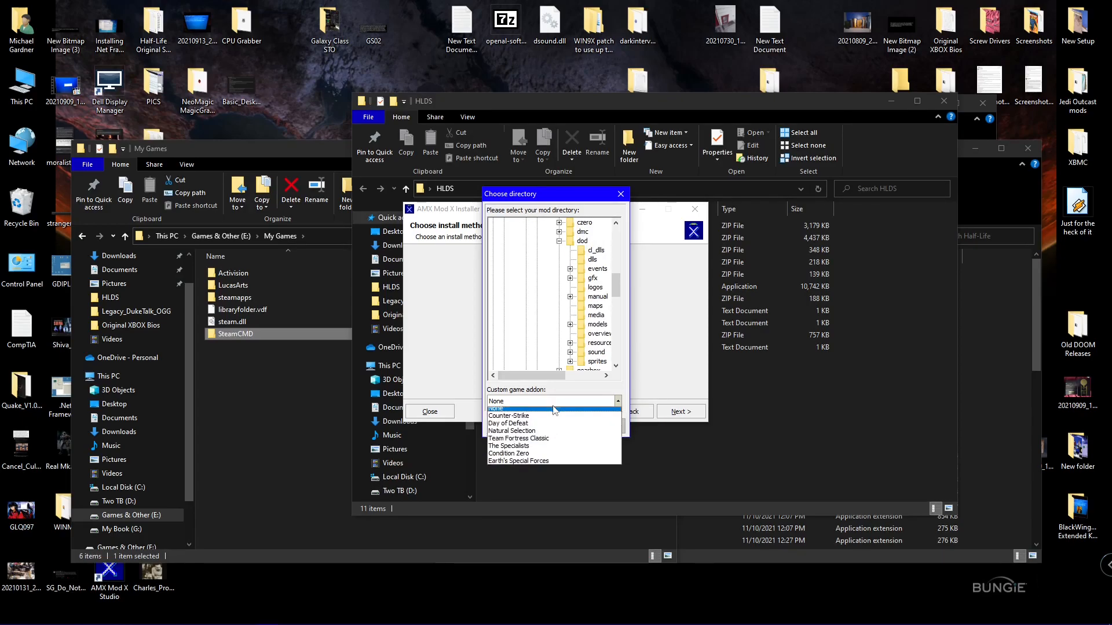
pyautogui.click(532, 427)
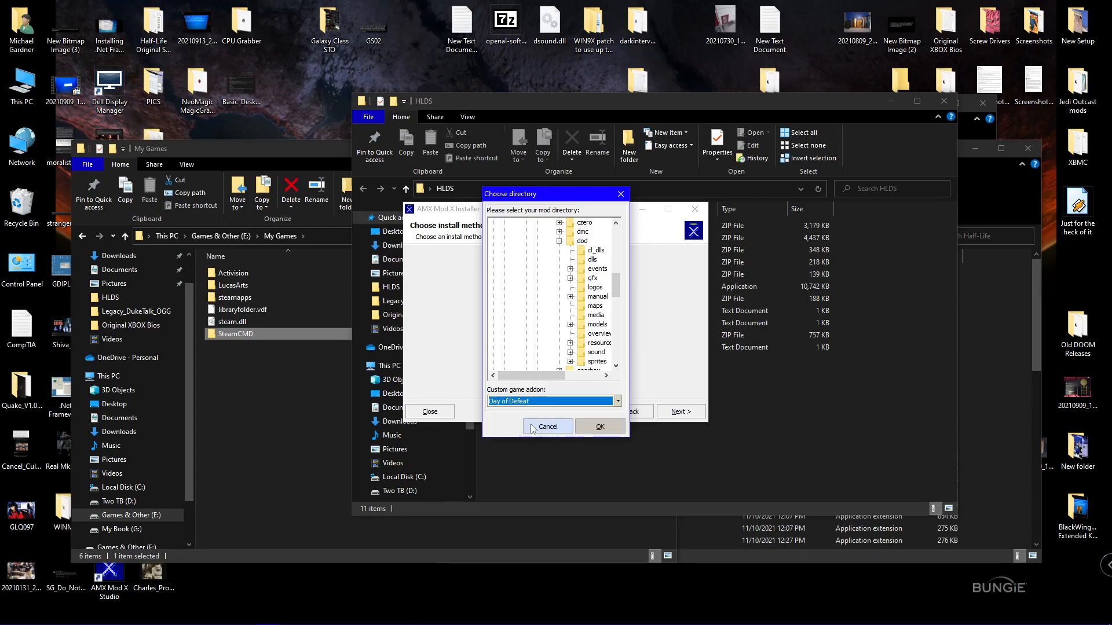
pyautogui.click(599, 428)
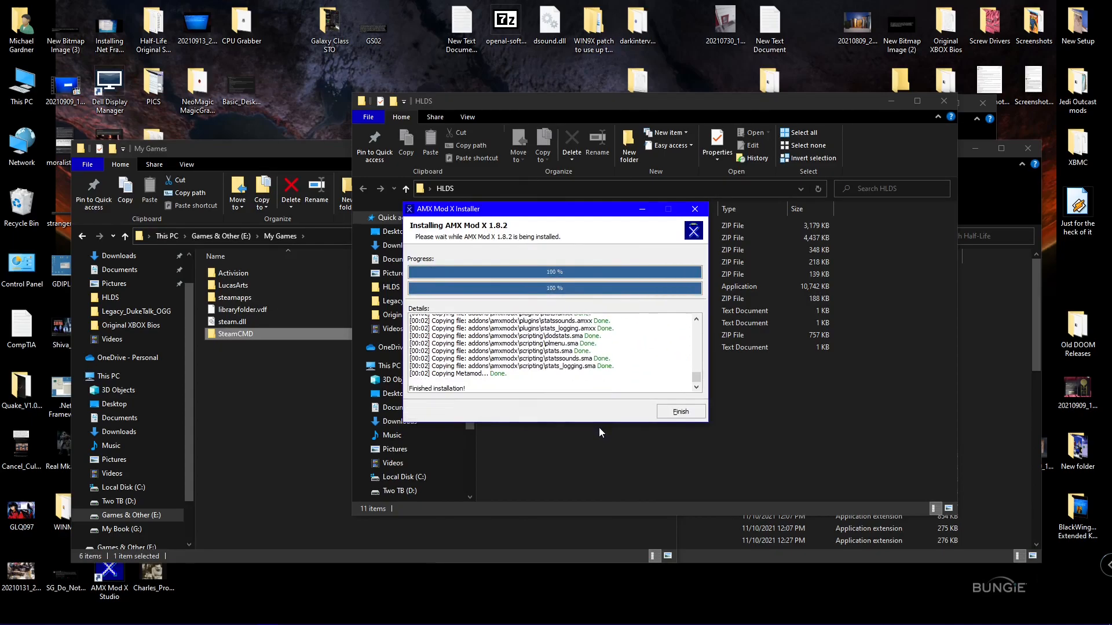
# Step: Relaunch the AMX Mod X installer from Start, accept the license and choose manual mod directory
pyautogui.click(681, 411)
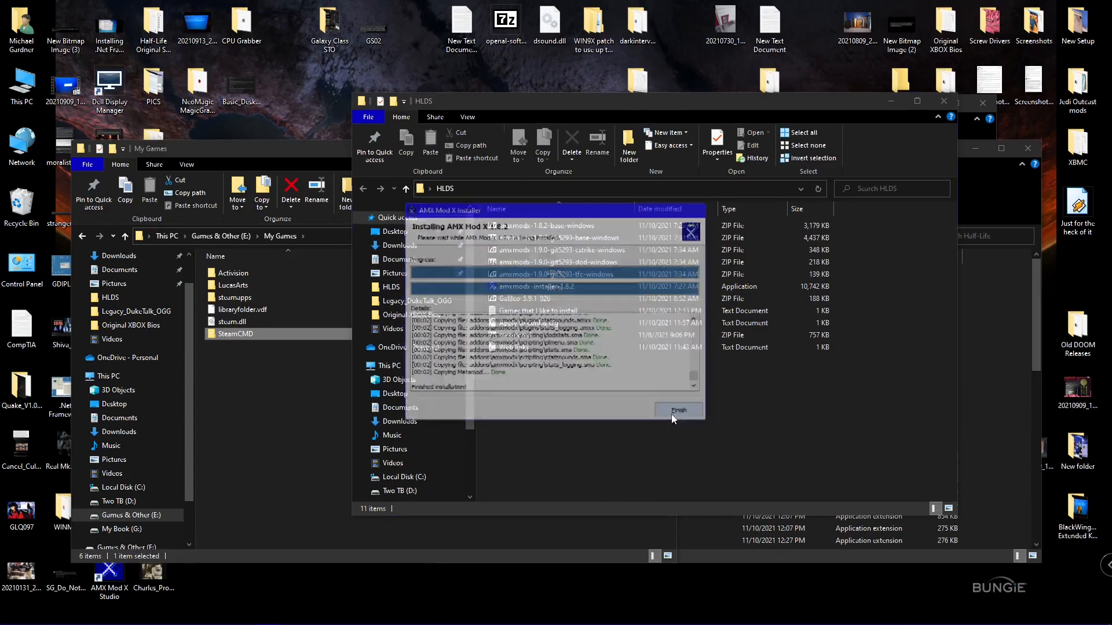
pyautogui.click(10, 616)
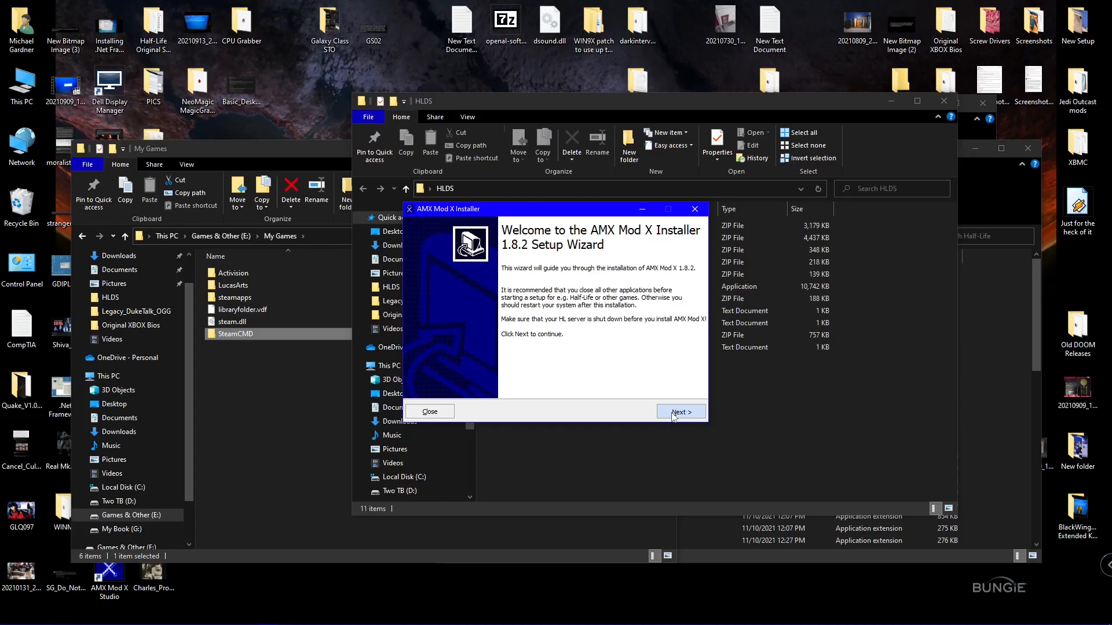
pyautogui.click(675, 412)
pyautogui.click(527, 380)
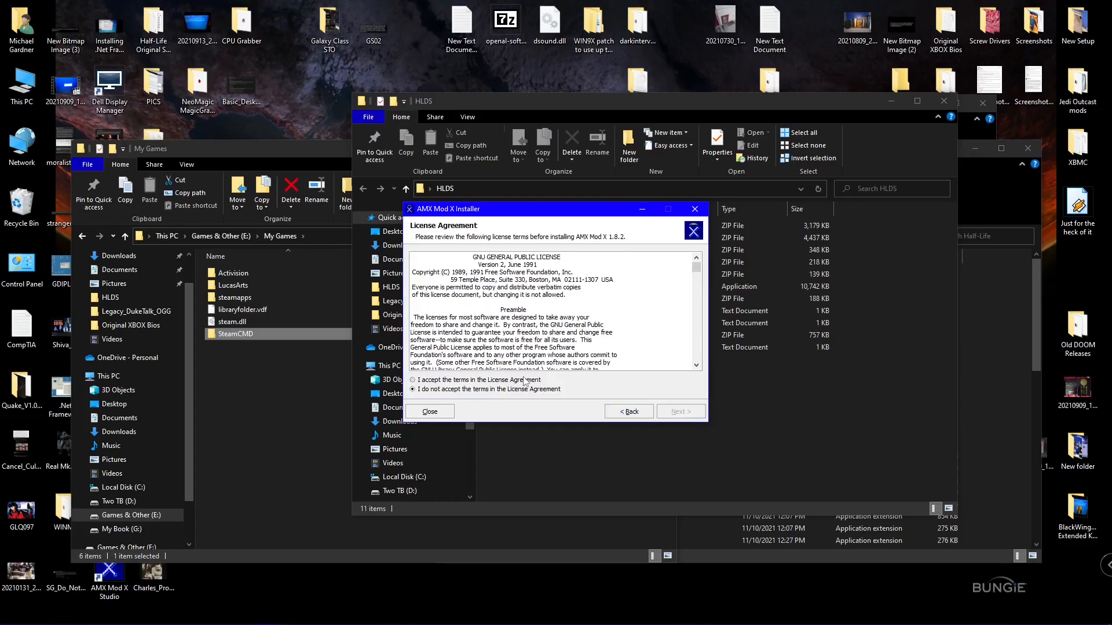
pyautogui.click(695, 412)
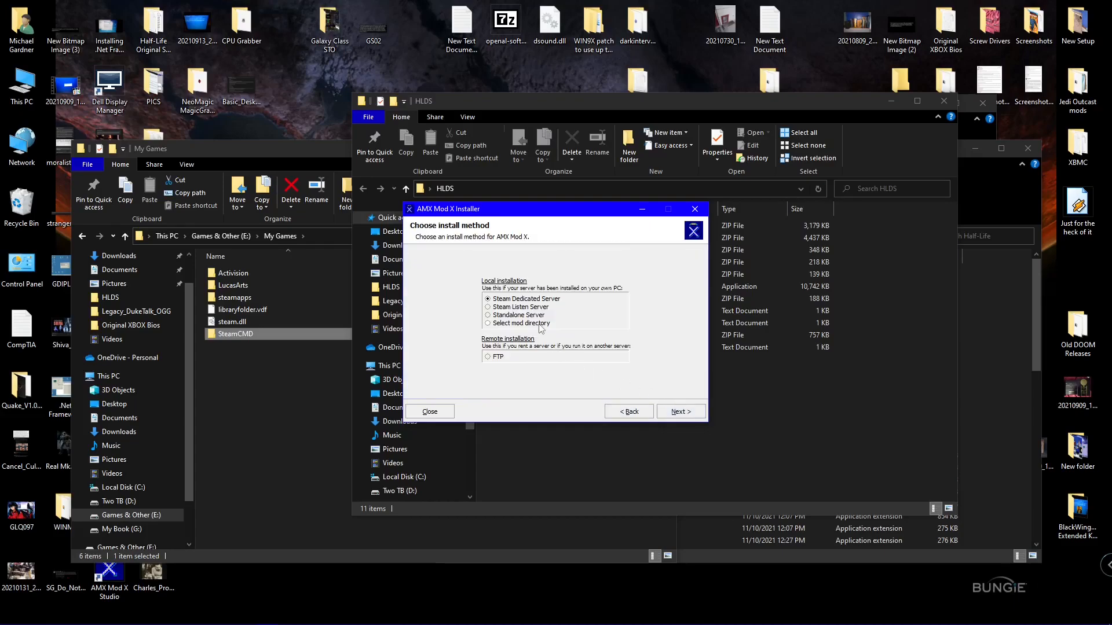
pyautogui.click(675, 411)
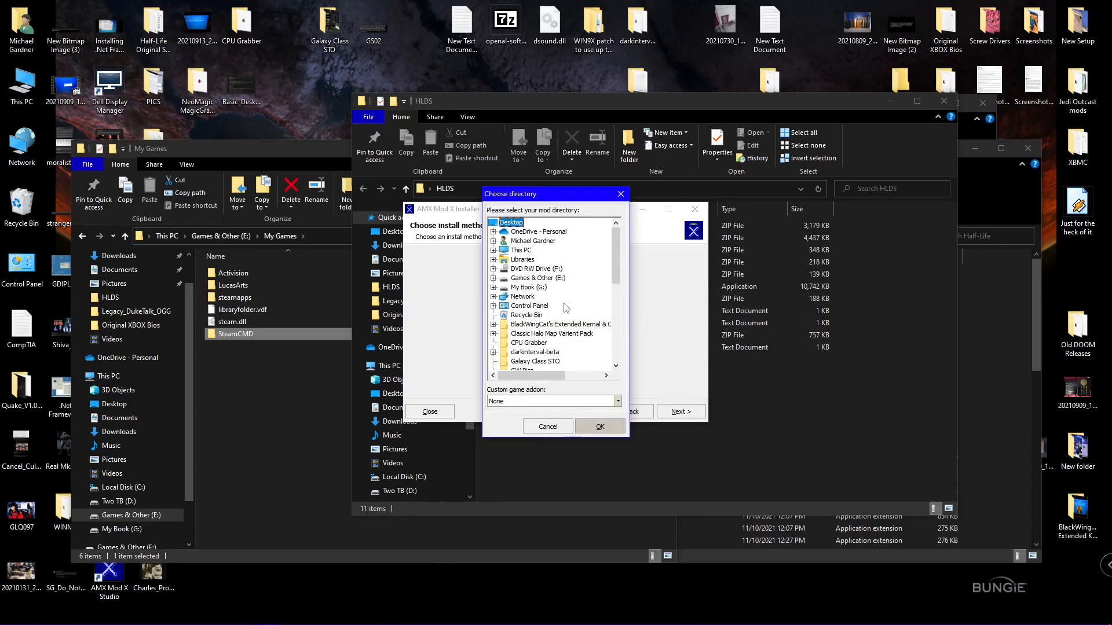
# Step: Browse to E:\My Games\SteamCMD\steamapps\common\Half-Life in the directory chooser
pyautogui.click(545, 278)
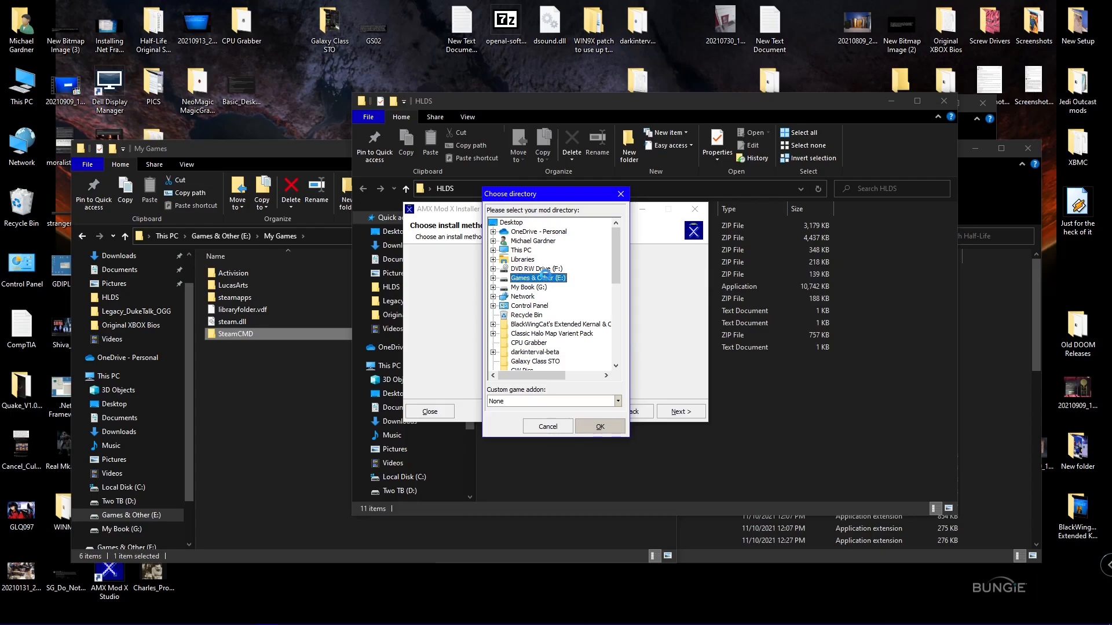
pyautogui.doubleClick(547, 279)
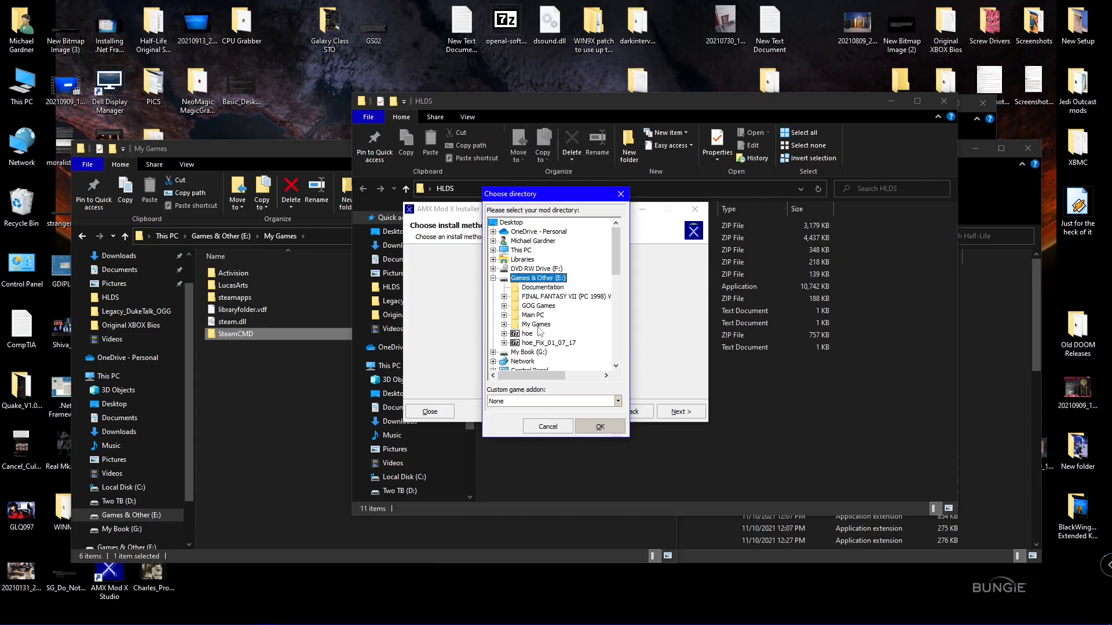
pyautogui.doubleClick(537, 325)
pyautogui.doubleClick(546, 362)
pyautogui.doubleClick(549, 354)
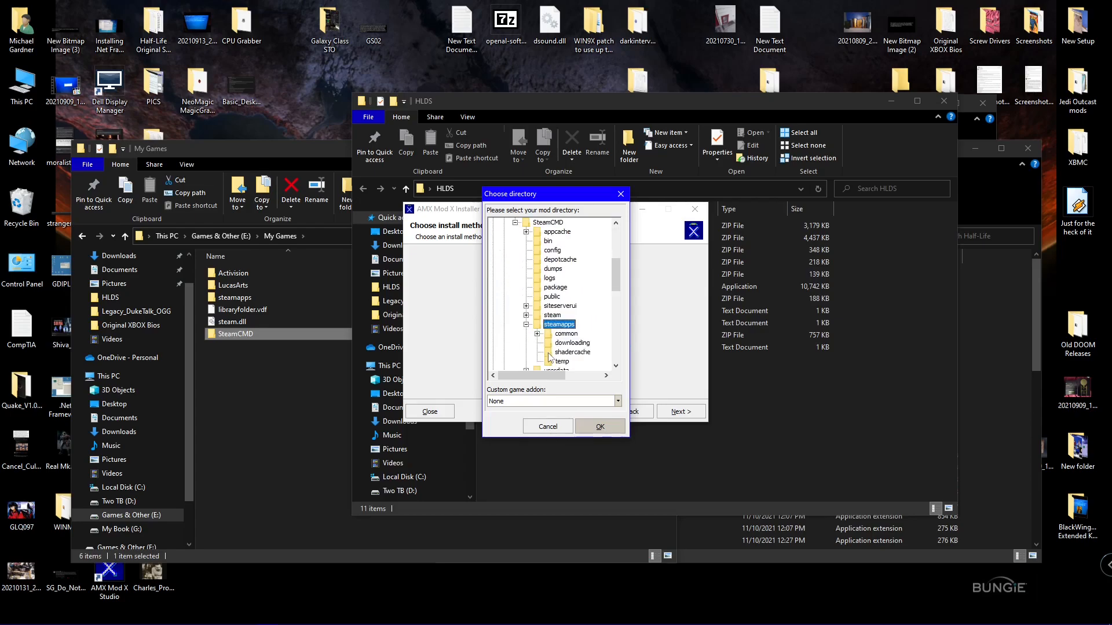
pyautogui.doubleClick(566, 334)
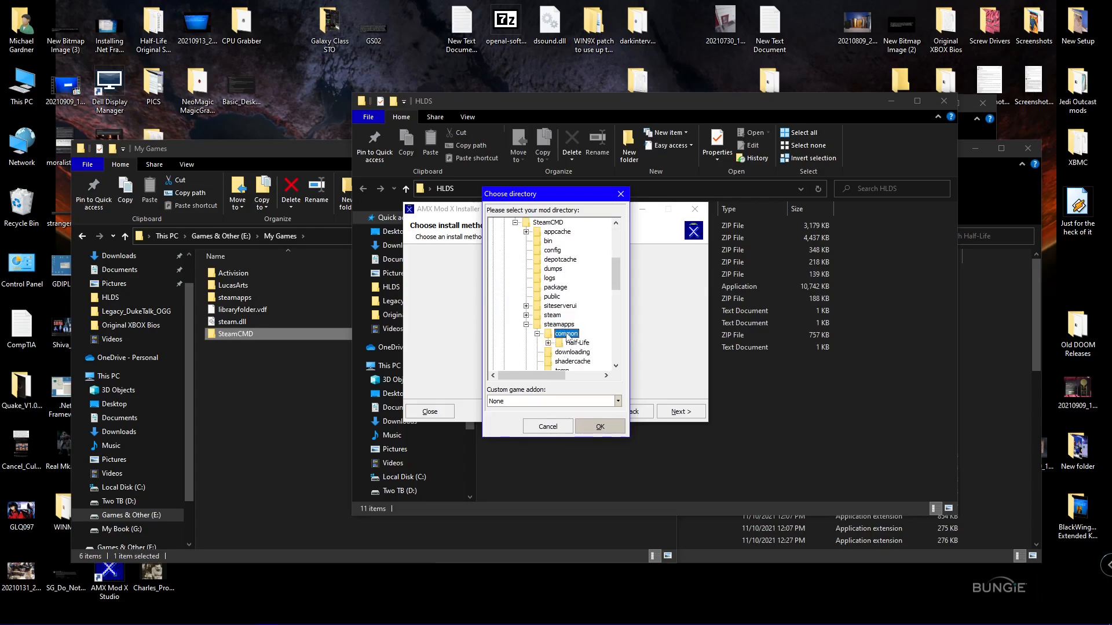
pyautogui.doubleClick(578, 342)
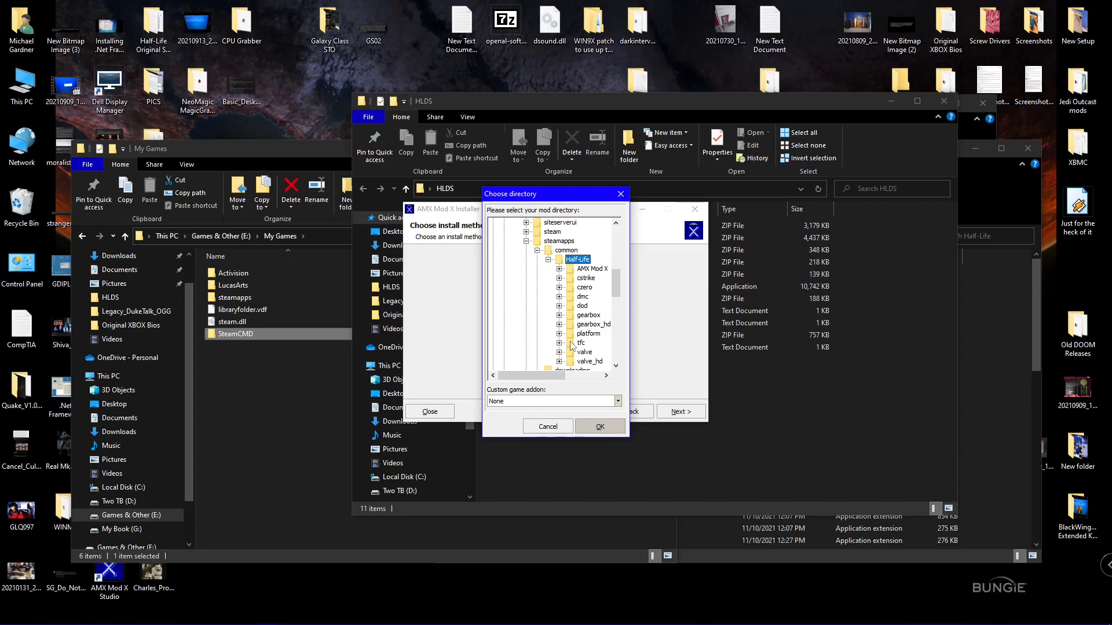
# Step: Install into the tfc folder as a Team Fortress Classic addon, then close the installer
pyautogui.click(571, 344)
pyautogui.doubleClick(579, 343)
pyautogui.click(571, 402)
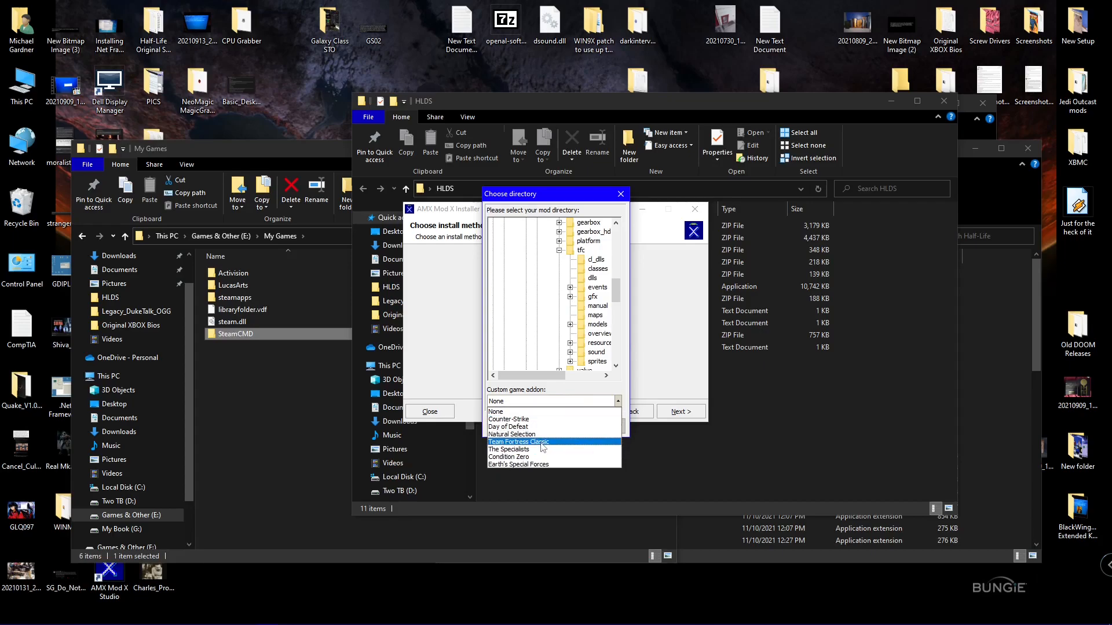
pyautogui.click(541, 442)
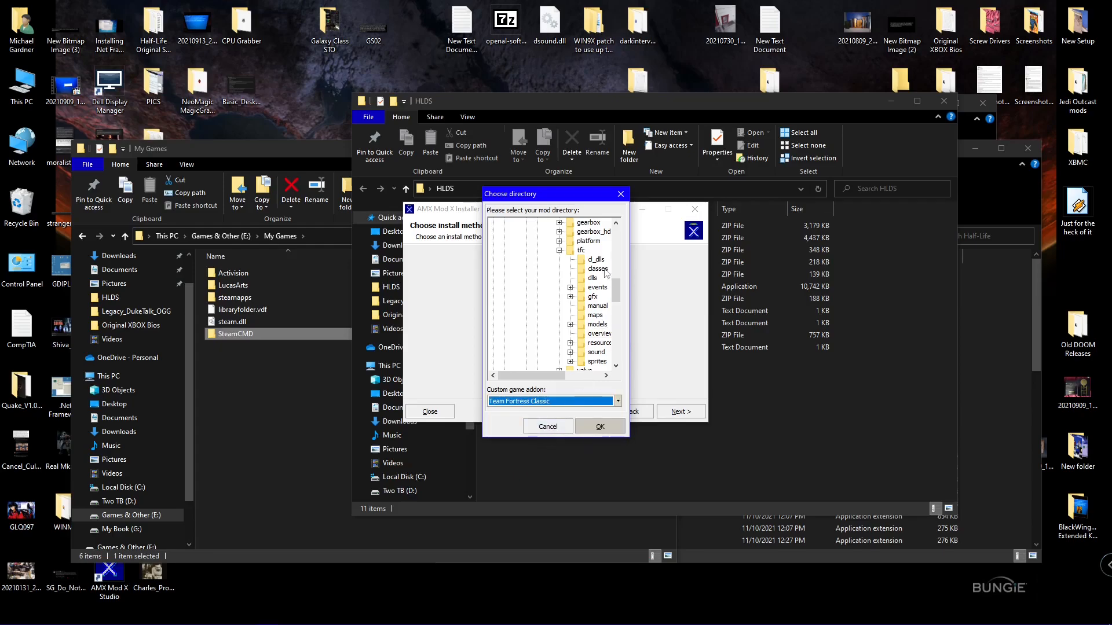
pyautogui.click(581, 253)
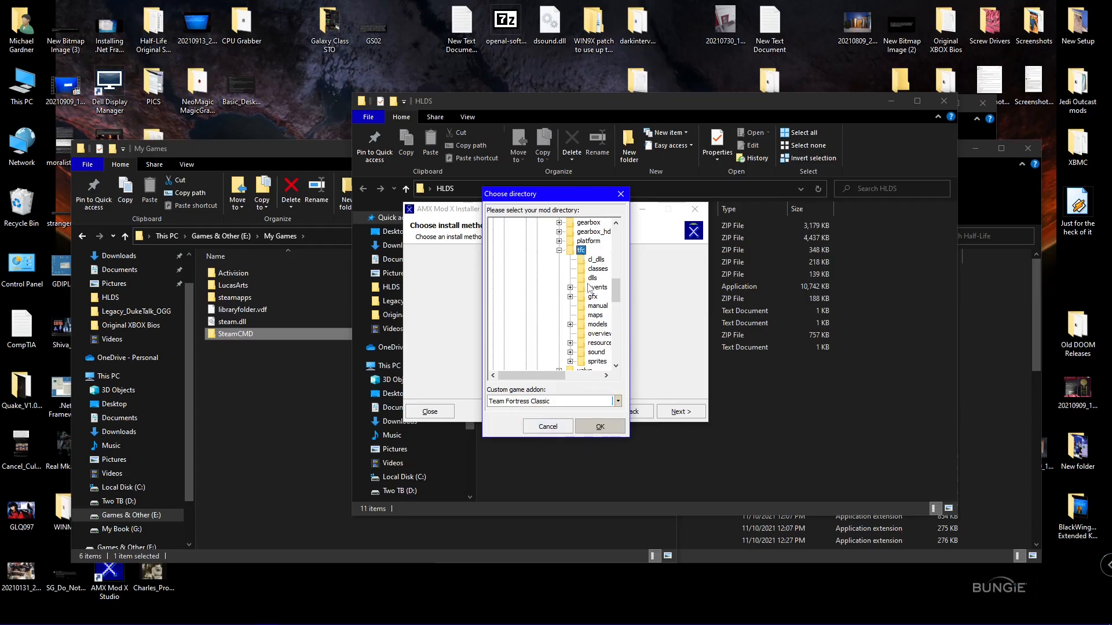
pyautogui.scroll(2, 581, 305)
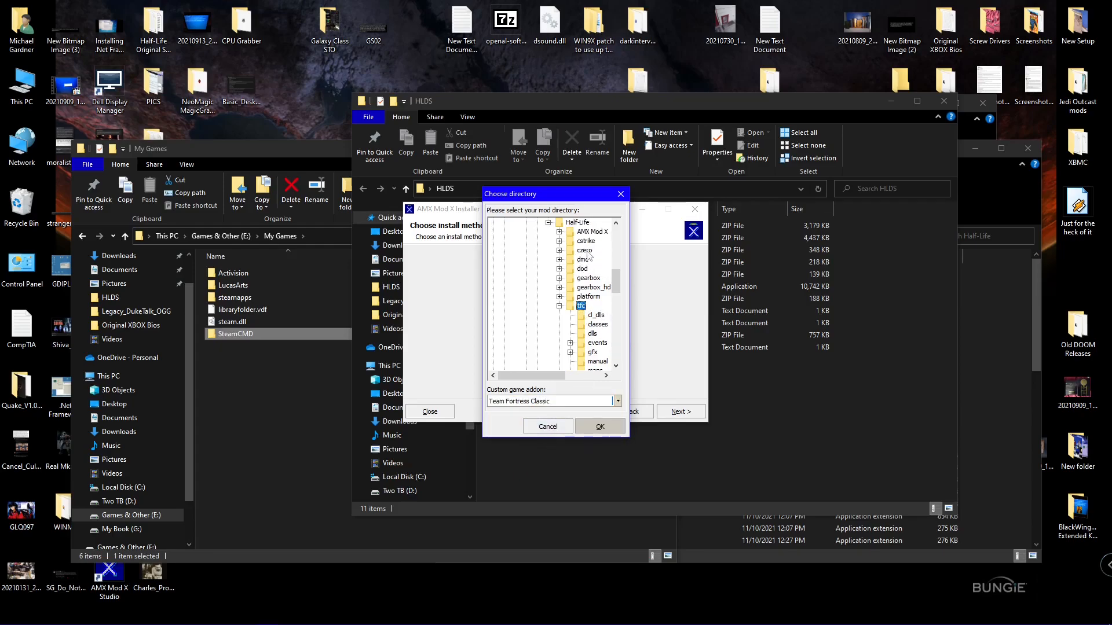
pyautogui.click(599, 427)
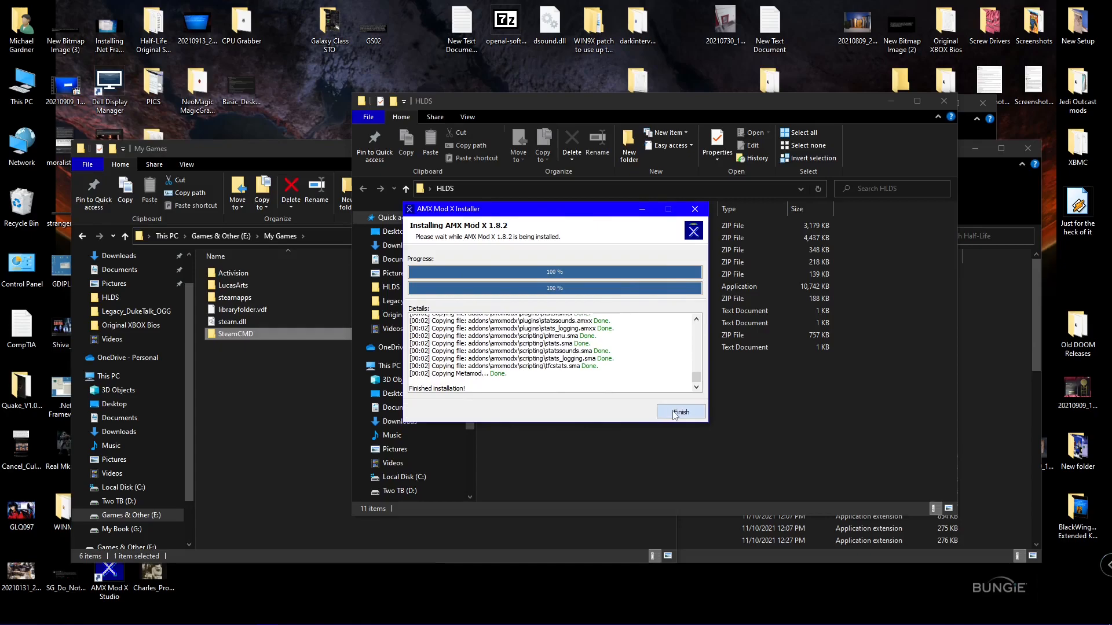
pyautogui.click(675, 414)
# Step: Navigate Explorer to SteamCMD\steamapps\common\Half-Life\cstrike\addons, then switch to the HLDS zips window
pyautogui.doubleClick(331, 333)
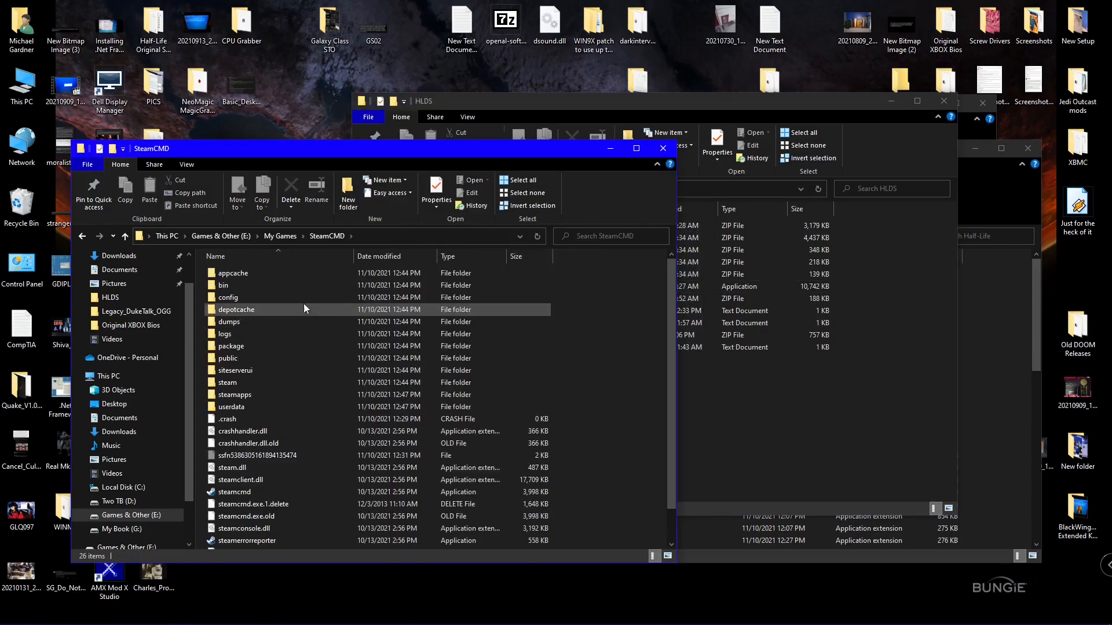
pyautogui.doubleClick(256, 392)
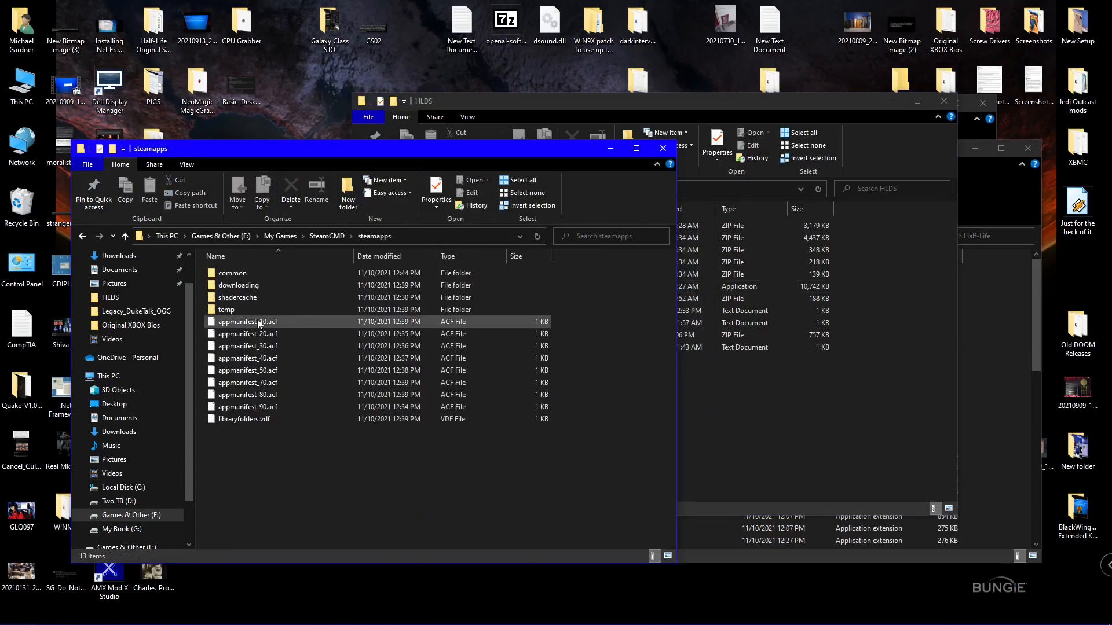
pyautogui.click(253, 273)
pyautogui.doubleClick(252, 273)
pyautogui.doubleClick(252, 278)
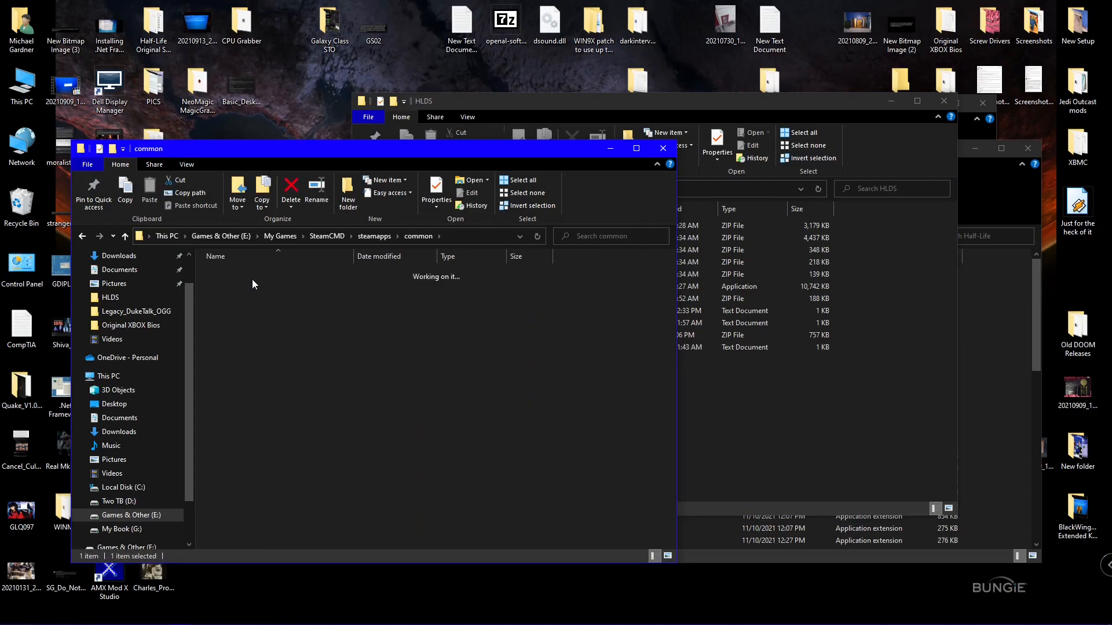
pyautogui.doubleClick(261, 285)
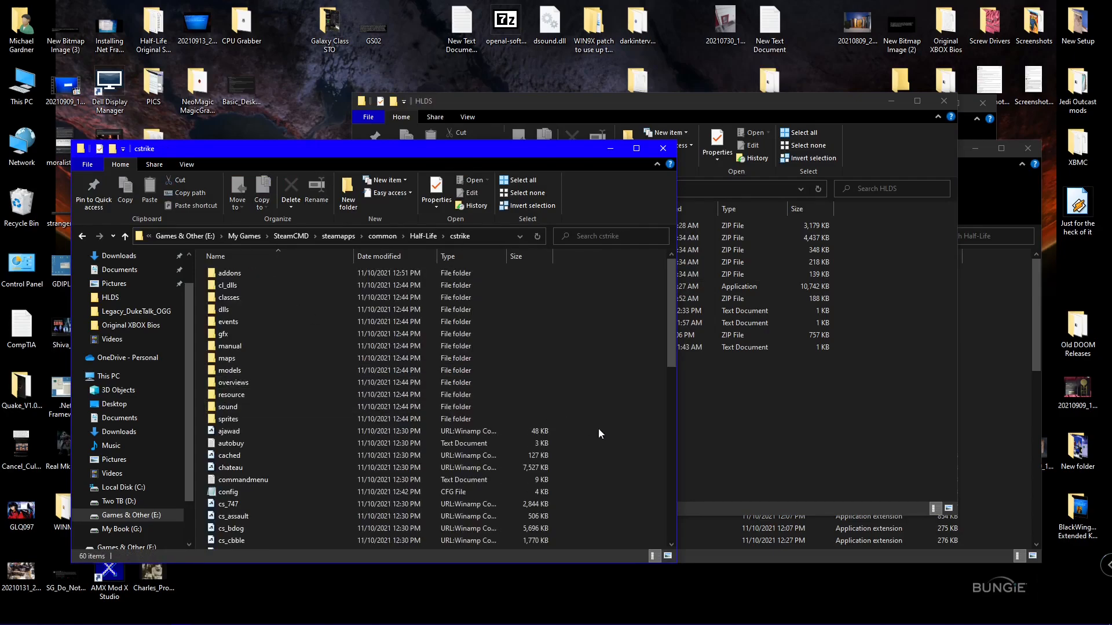
pyautogui.doubleClick(272, 273)
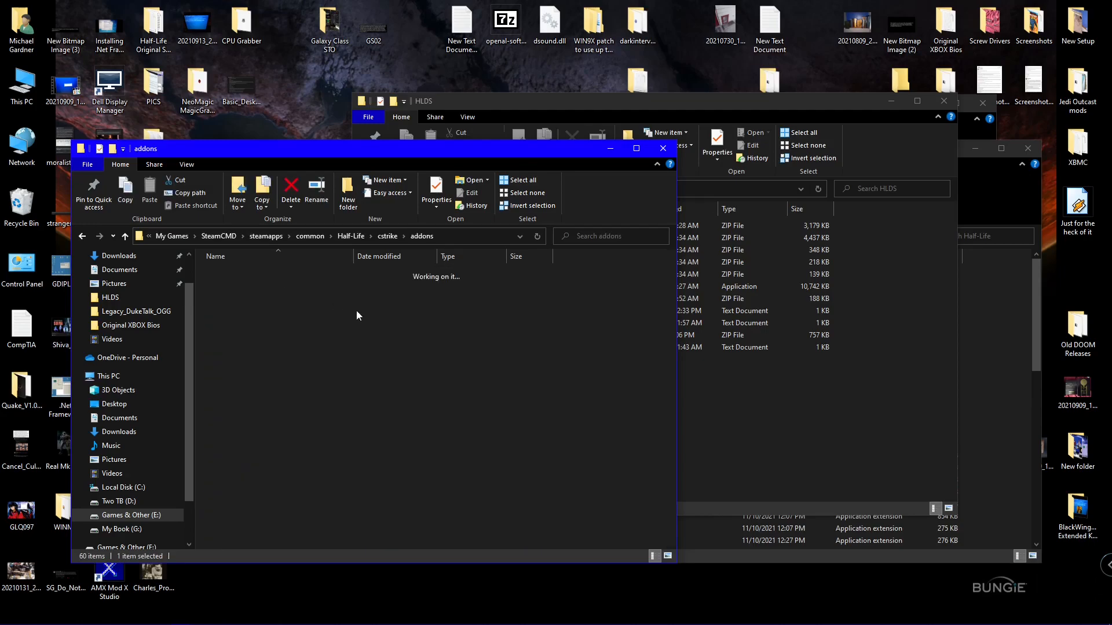
pyautogui.click(732, 459)
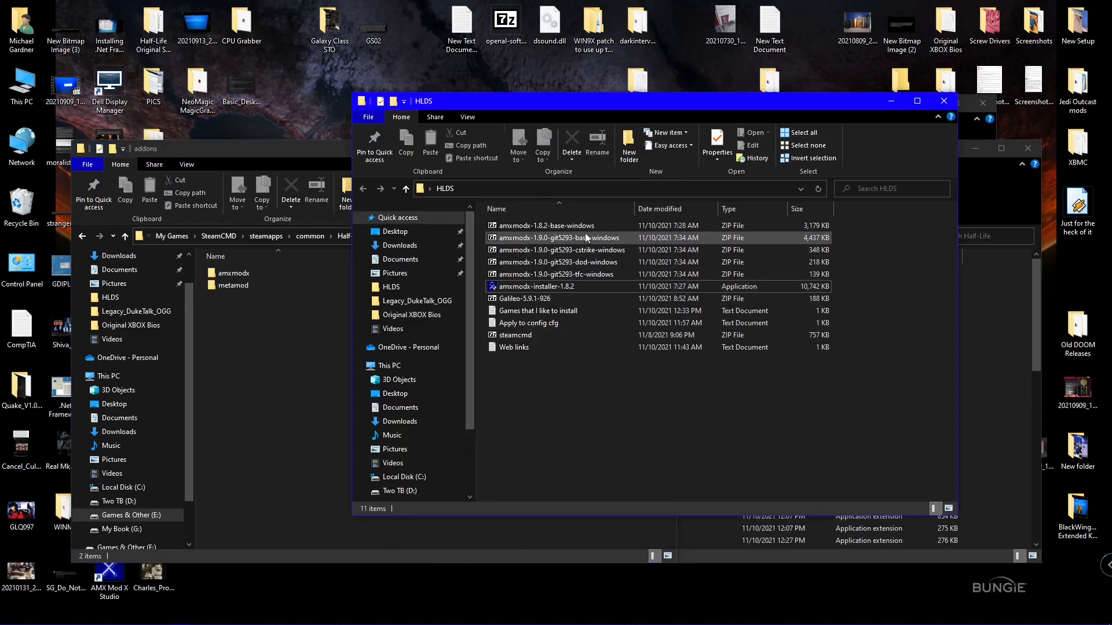
# Step: Copy amxmodx from the cstrike zip's addons into cstrike\addons, replacing files, then close 7-Zip
pyautogui.doubleClick(600, 249)
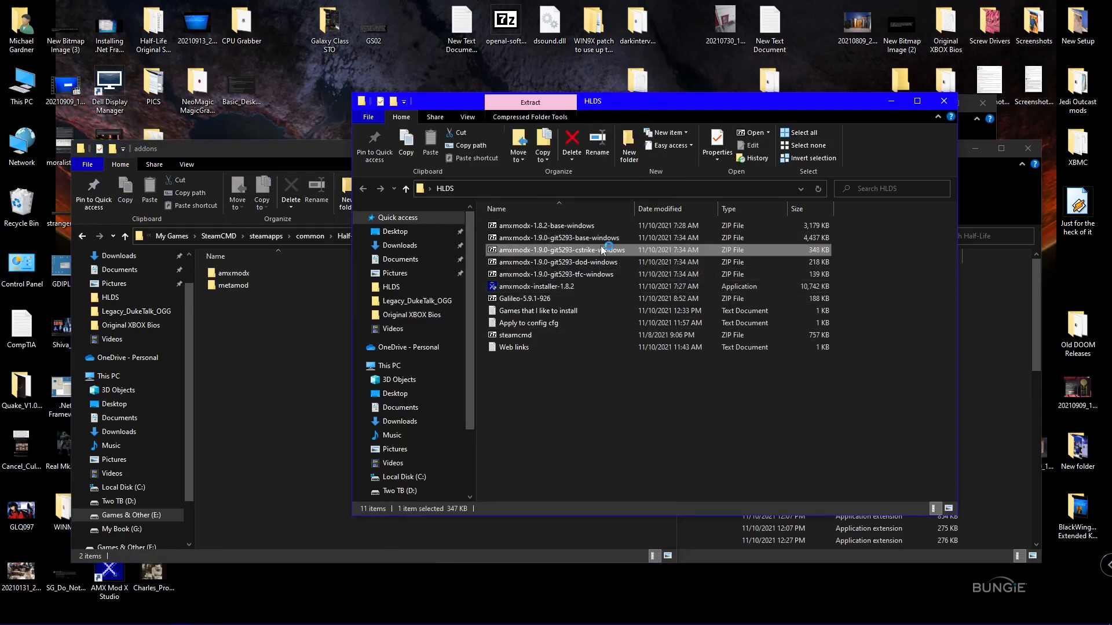
pyautogui.moveTo(255, 199); pyautogui.dragTo(281, 261)
pyautogui.doubleClick(262, 201)
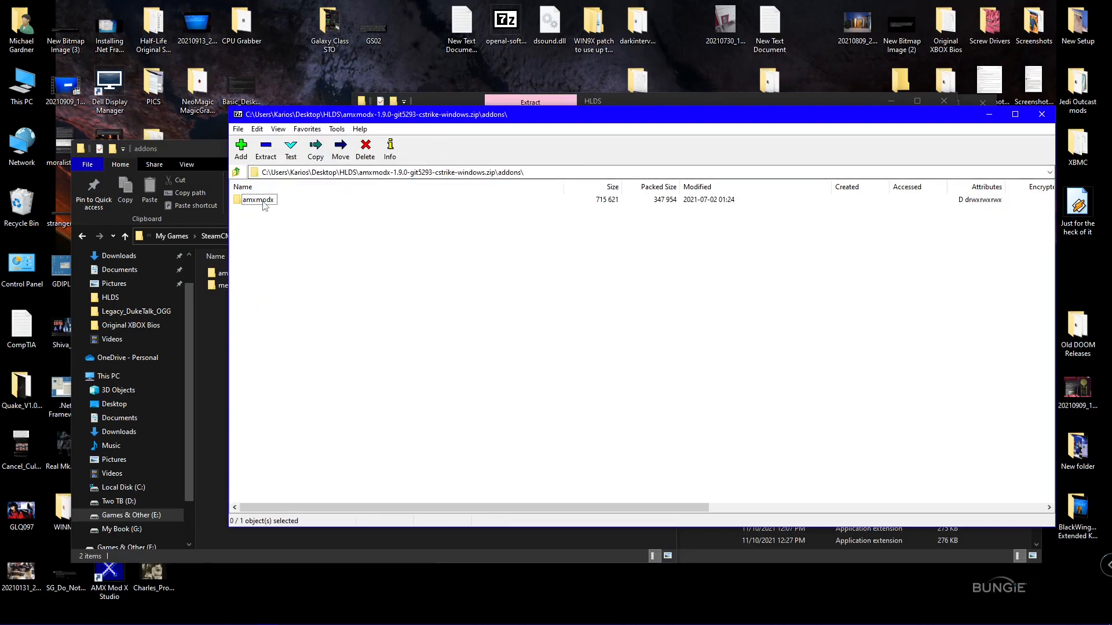
pyautogui.moveTo(264, 203); pyautogui.dragTo(220, 335)
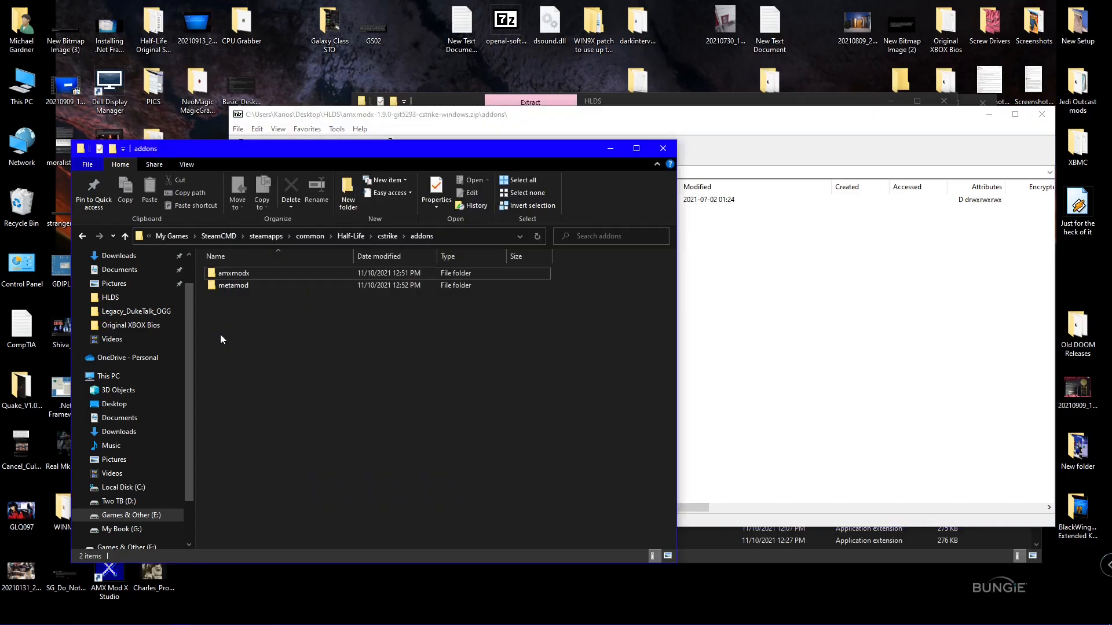
pyautogui.click(513, 225)
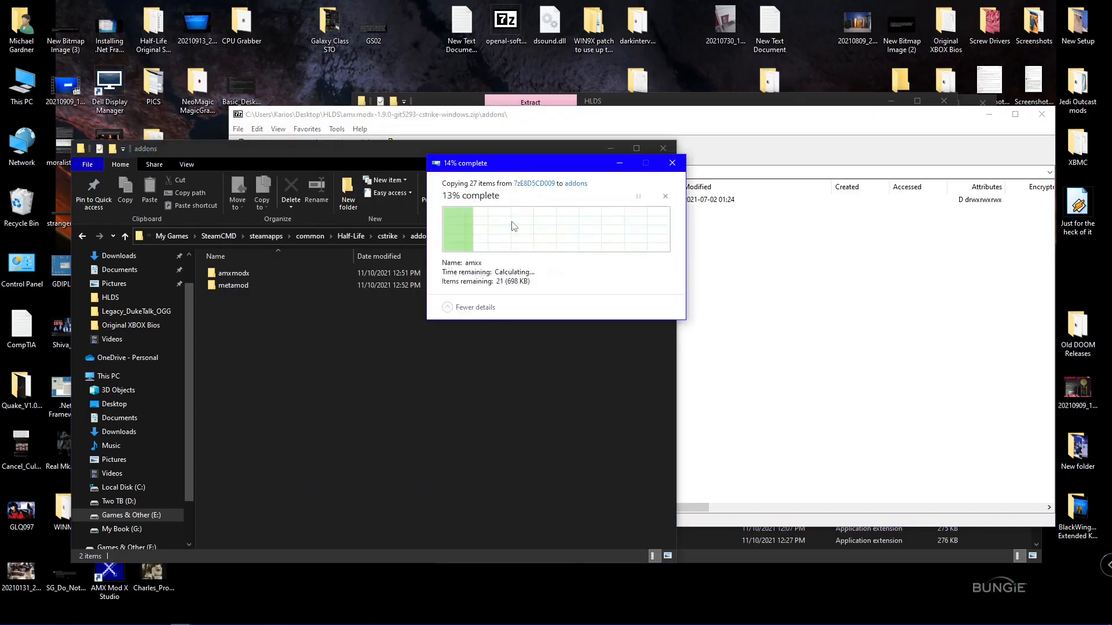
pyautogui.click(1041, 114)
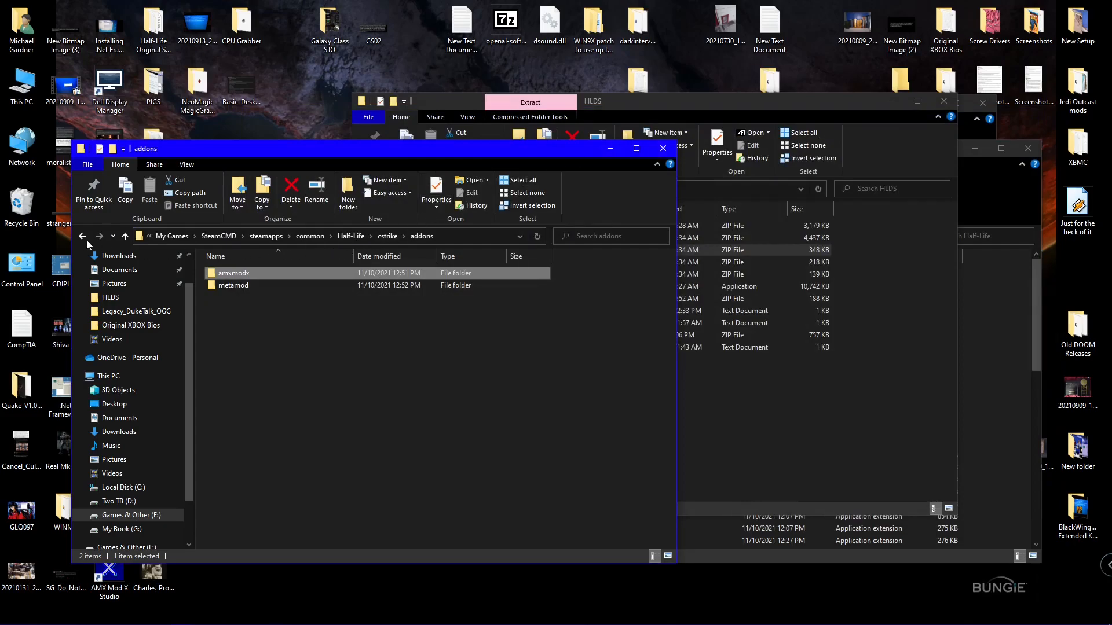
# Step: Go back to Half-Life, open the tfc folder and bring the HLDS zips window forward
pyautogui.click(81, 237)
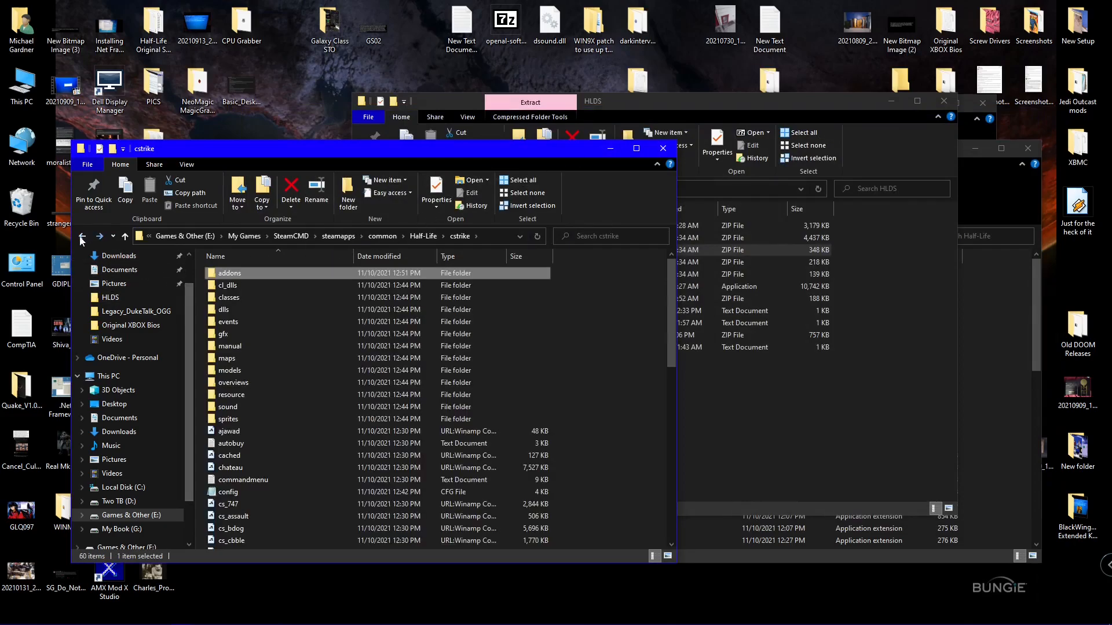
pyautogui.click(82, 237)
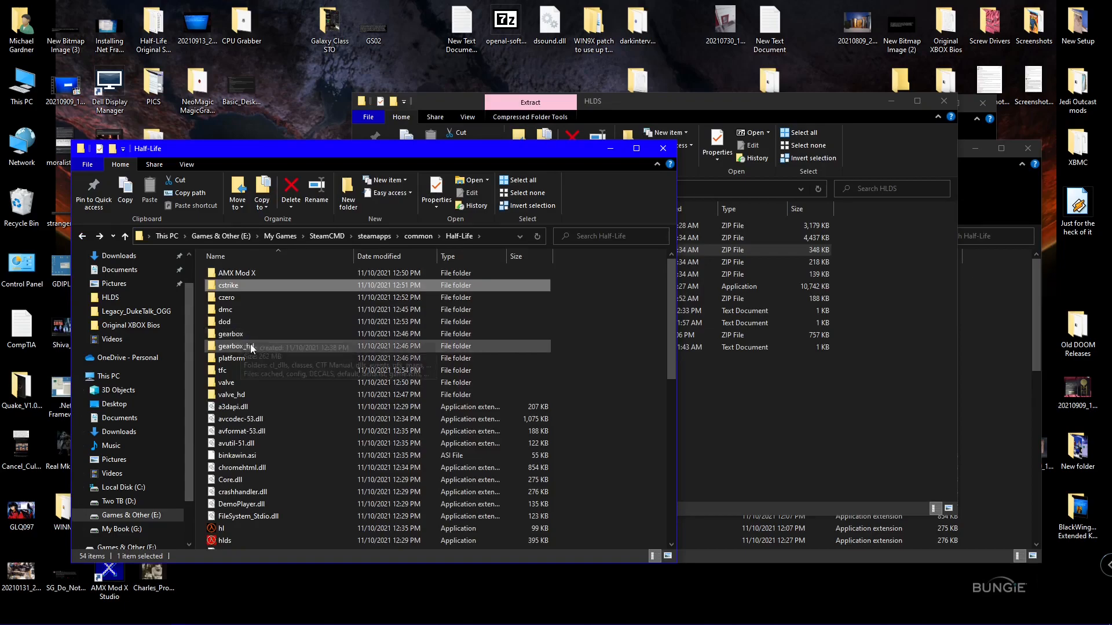
pyautogui.doubleClick(252, 369)
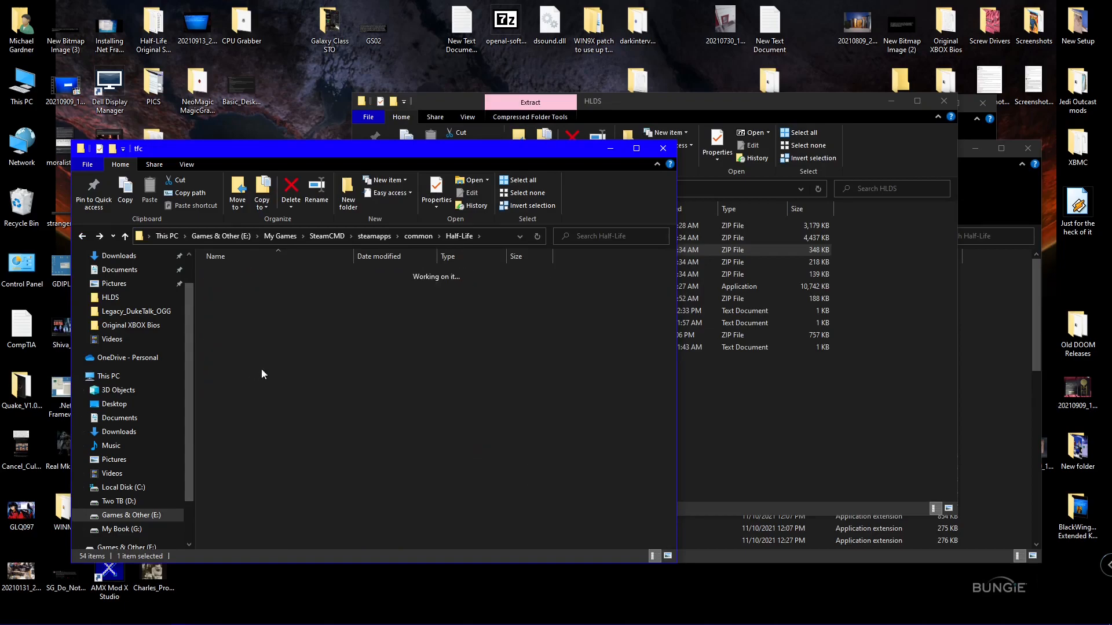
pyautogui.click(769, 425)
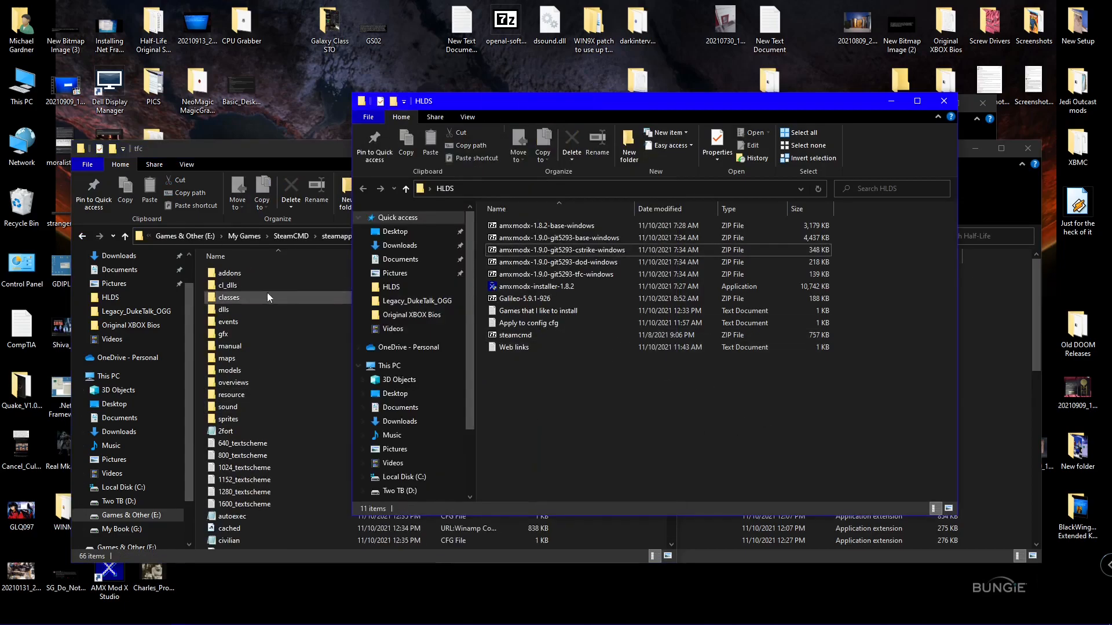
# Step: Copy addons from amxmodx-1.9.0-git5293-dod-windows.zip into dod, replacing files, and return to Half-Life
pyautogui.click(83, 237)
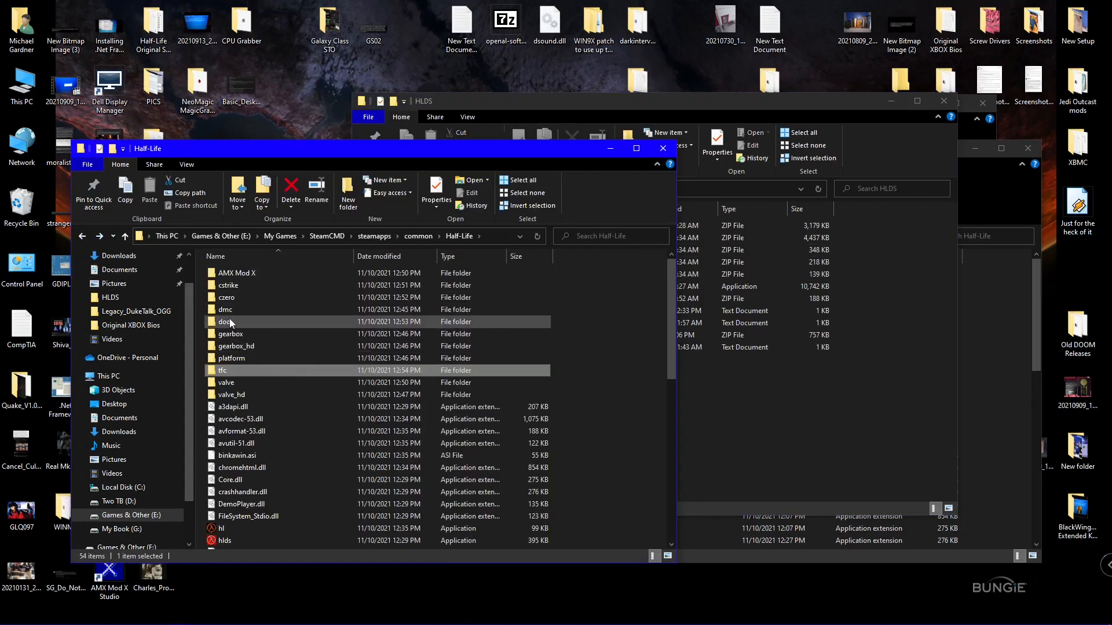
pyautogui.doubleClick(232, 320)
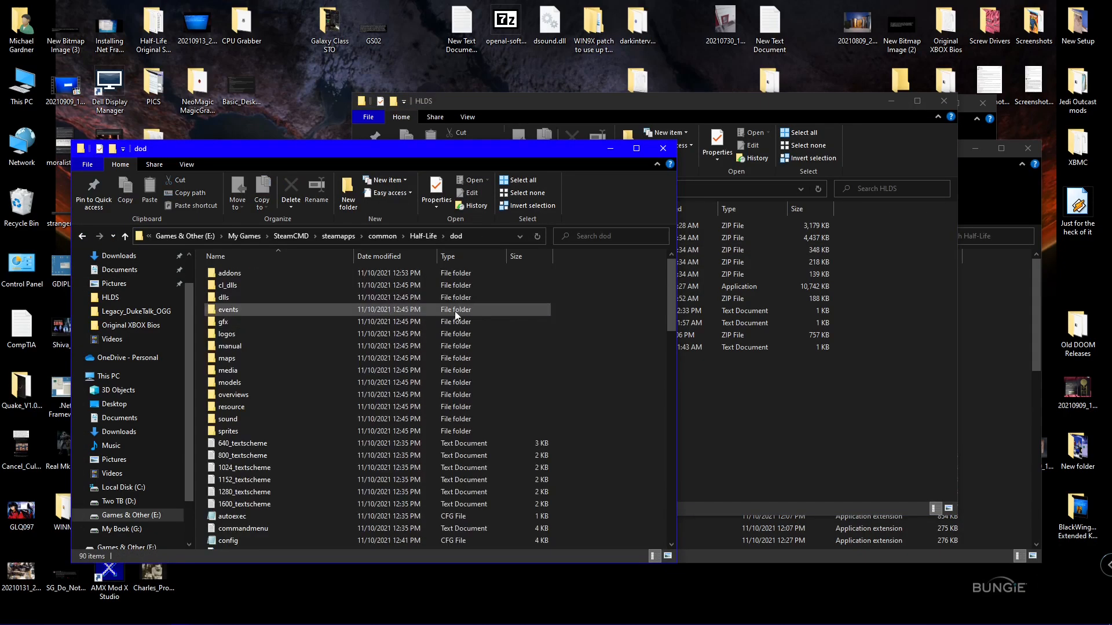
pyautogui.click(682, 102)
pyautogui.click(559, 262)
pyautogui.doubleClick(559, 263)
pyautogui.moveTo(253, 201); pyautogui.dragTo(199, 306)
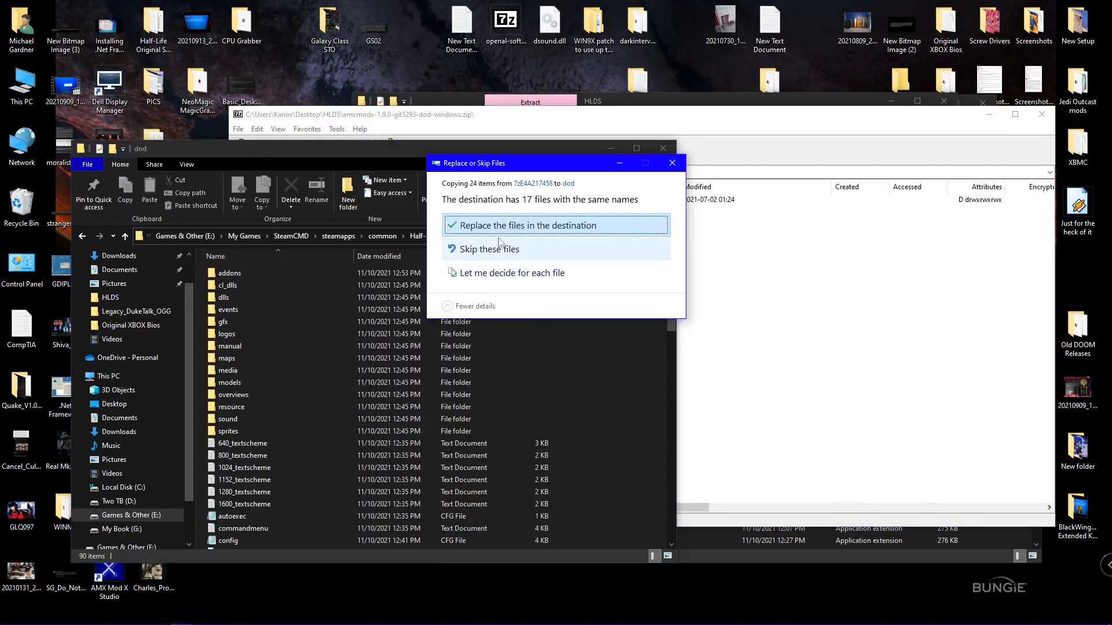
pyautogui.click(506, 227)
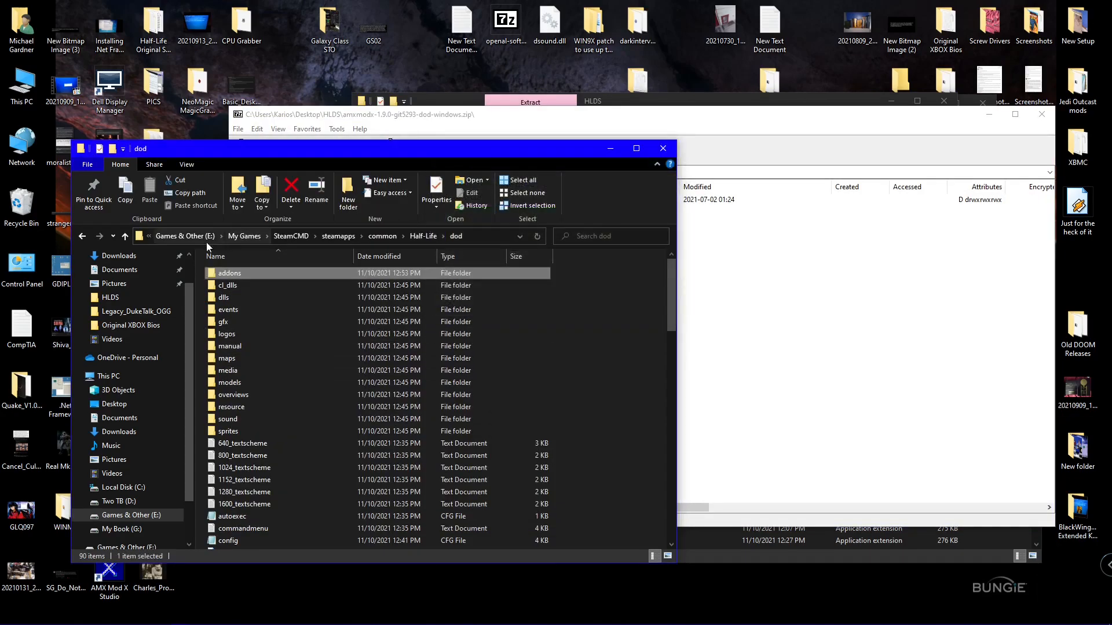
pyautogui.click(81, 237)
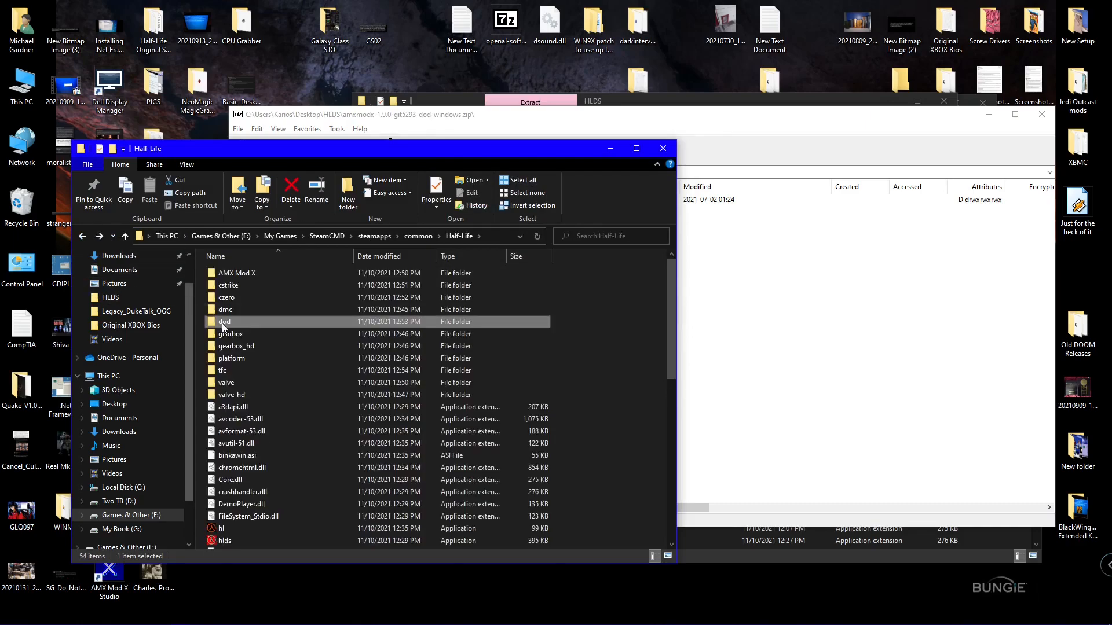
# Step: Copy the tfc-windows zip's addons folder into tfc, replacing files, and return to Half-Life
pyautogui.doubleClick(228, 367)
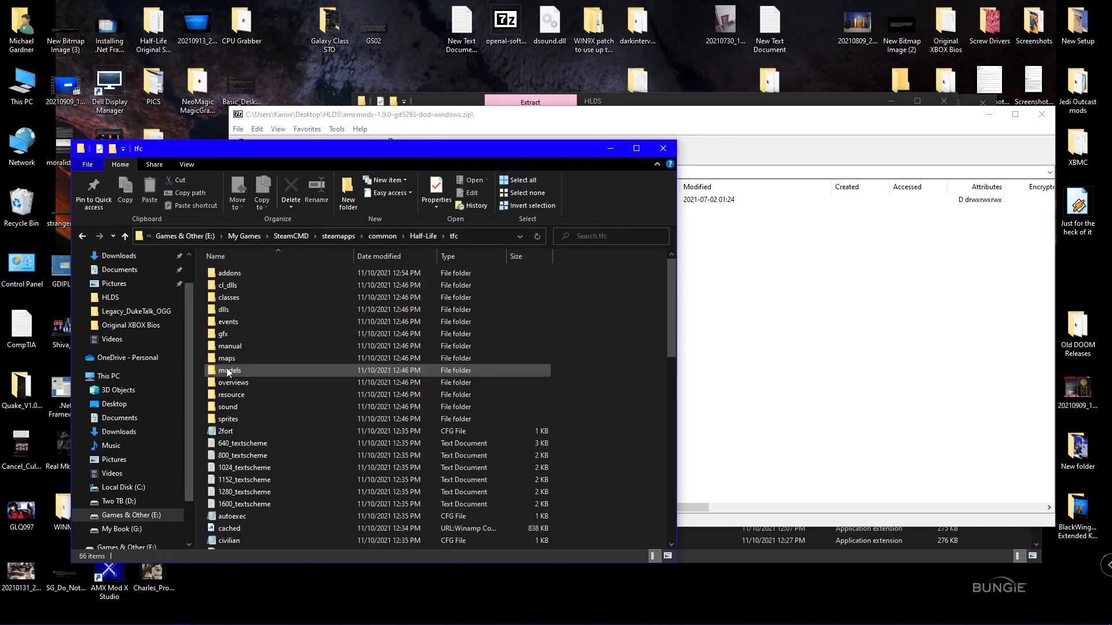
pyautogui.click(1042, 114)
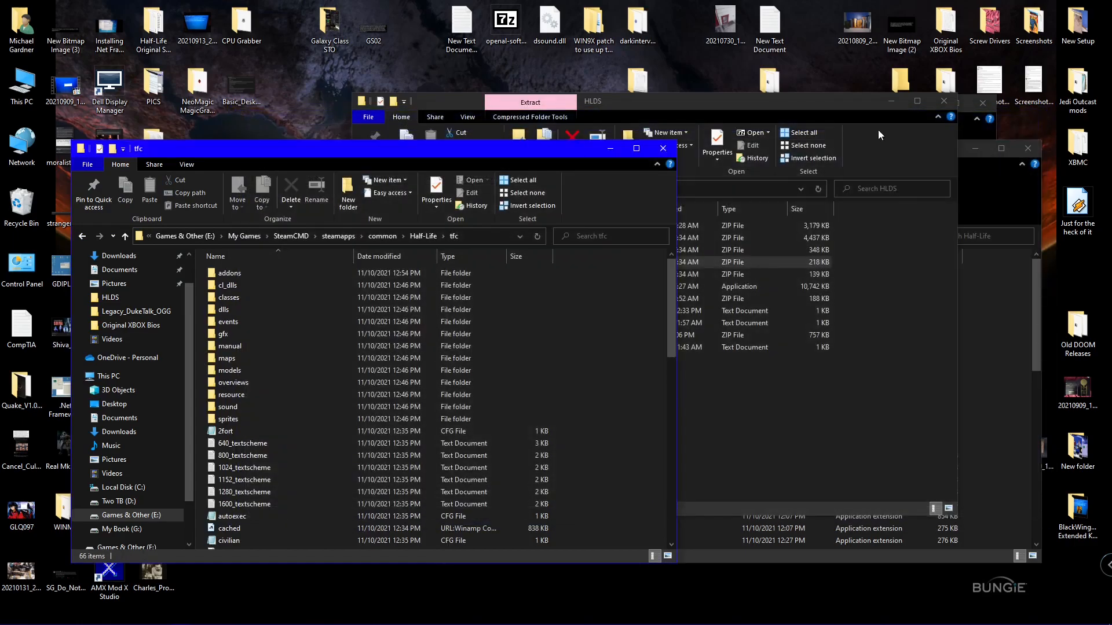
pyautogui.click(822, 105)
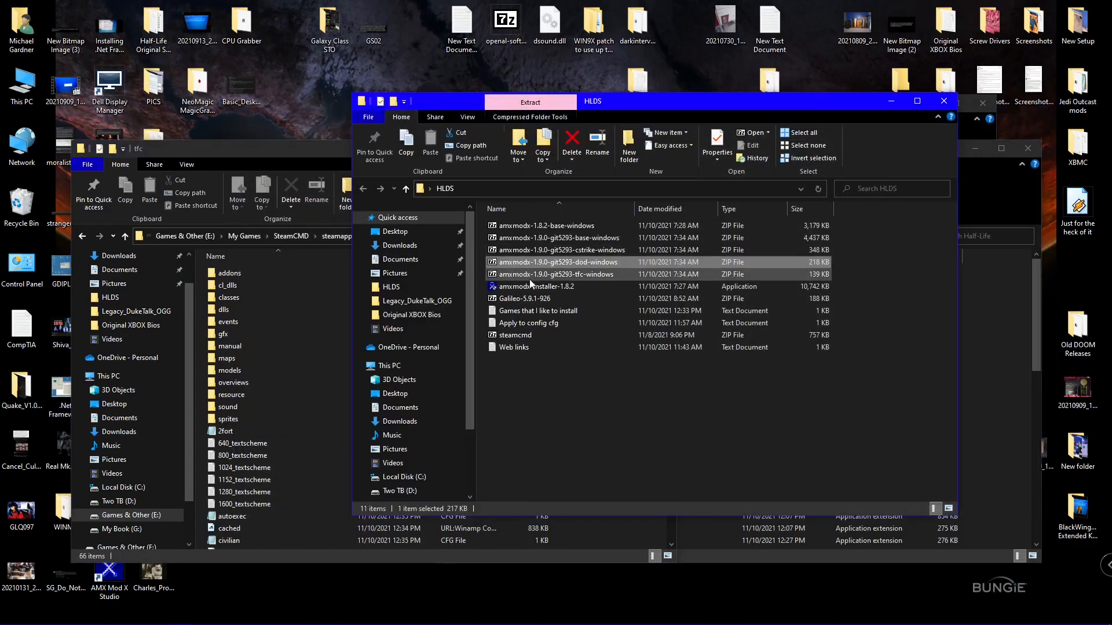
pyautogui.doubleClick(544, 276)
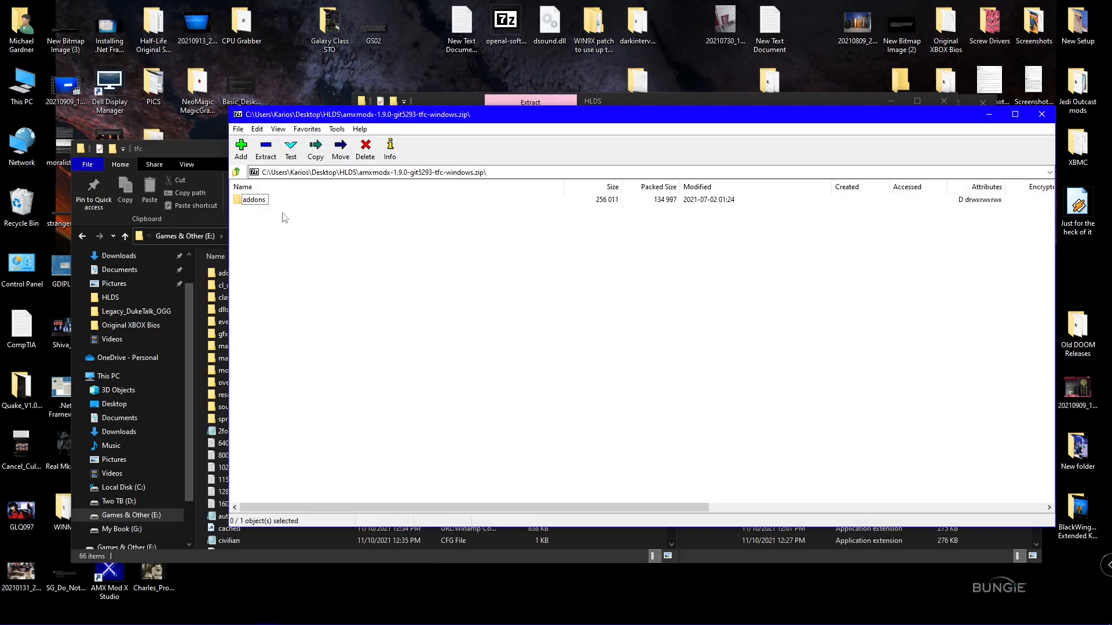
pyautogui.moveTo(254, 199); pyautogui.dragTo(217, 283)
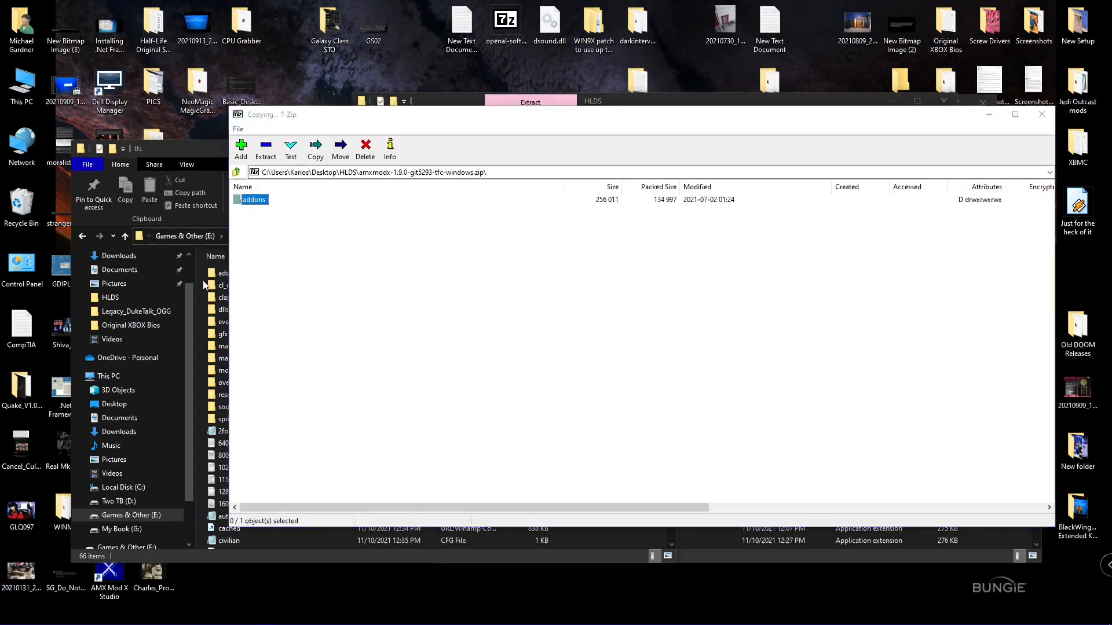
pyautogui.click(519, 226)
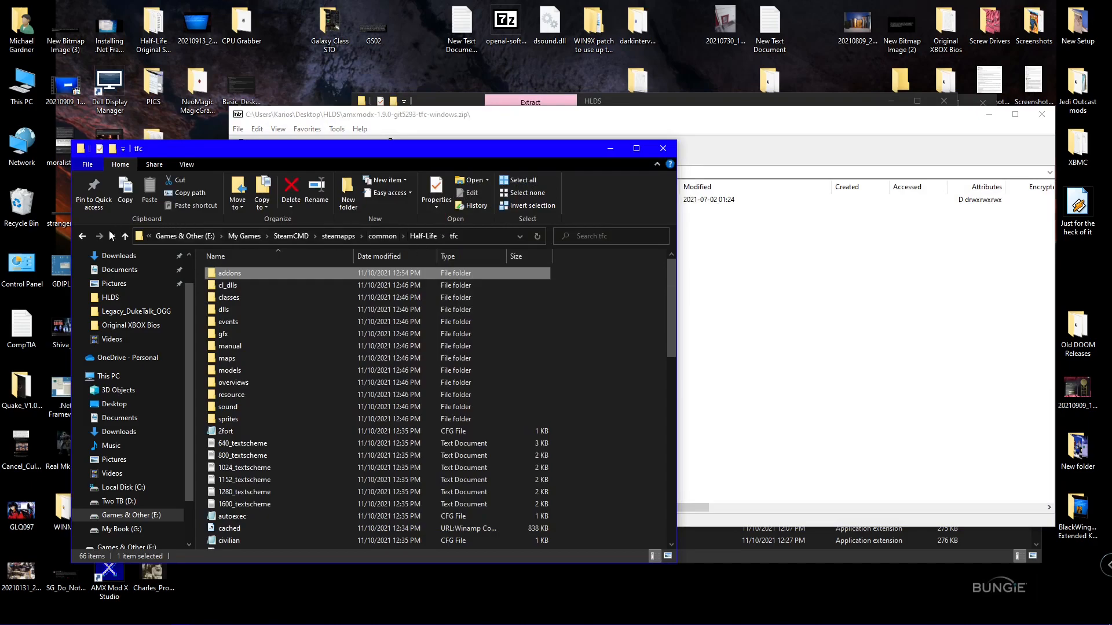
pyautogui.click(82, 236)
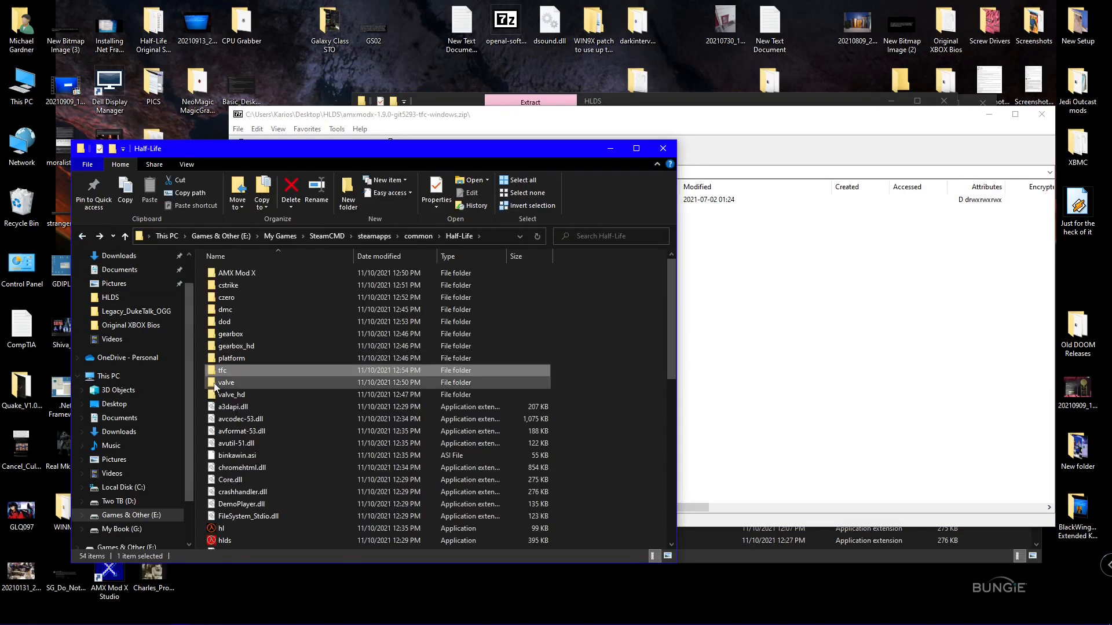
# Step: Open the valve folder and the amxmodx-1.9.0-git5293-base-windows.zip archive, skipping the 1.8.2 base zip
pyautogui.click(214, 385)
pyautogui.doubleClick(214, 387)
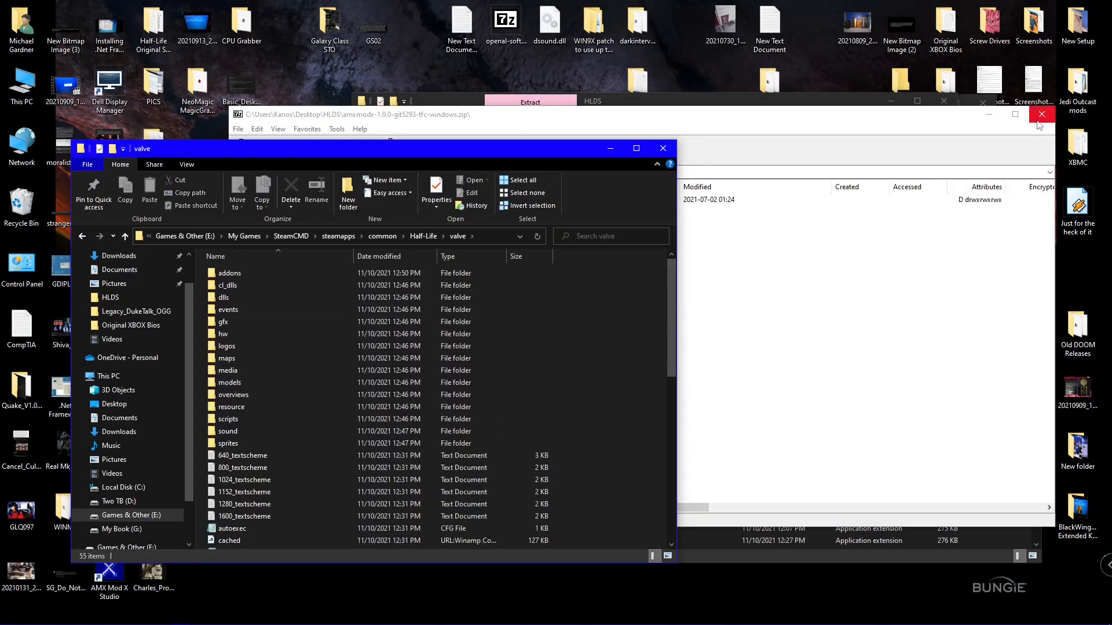
pyautogui.click(1042, 114)
pyautogui.click(872, 134)
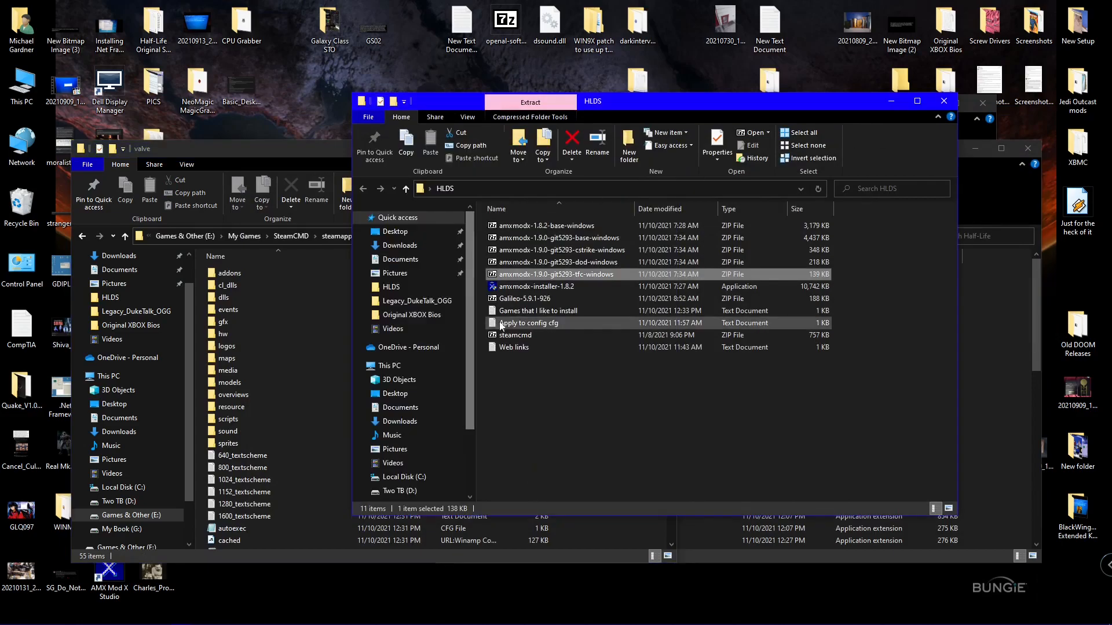
pyautogui.doubleClick(579, 223)
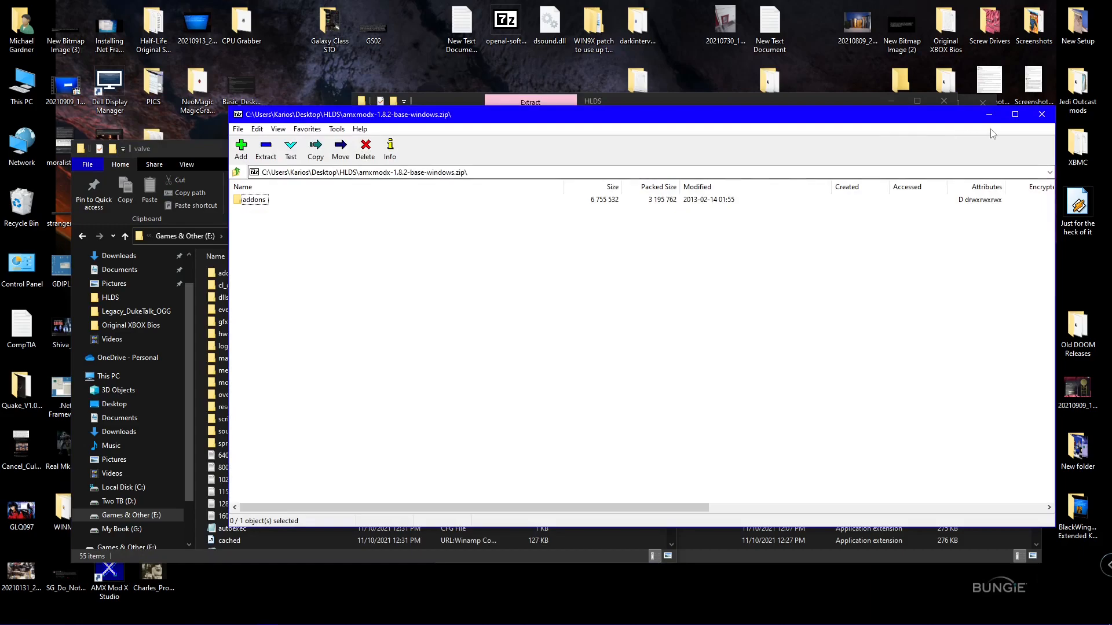
pyautogui.click(1042, 114)
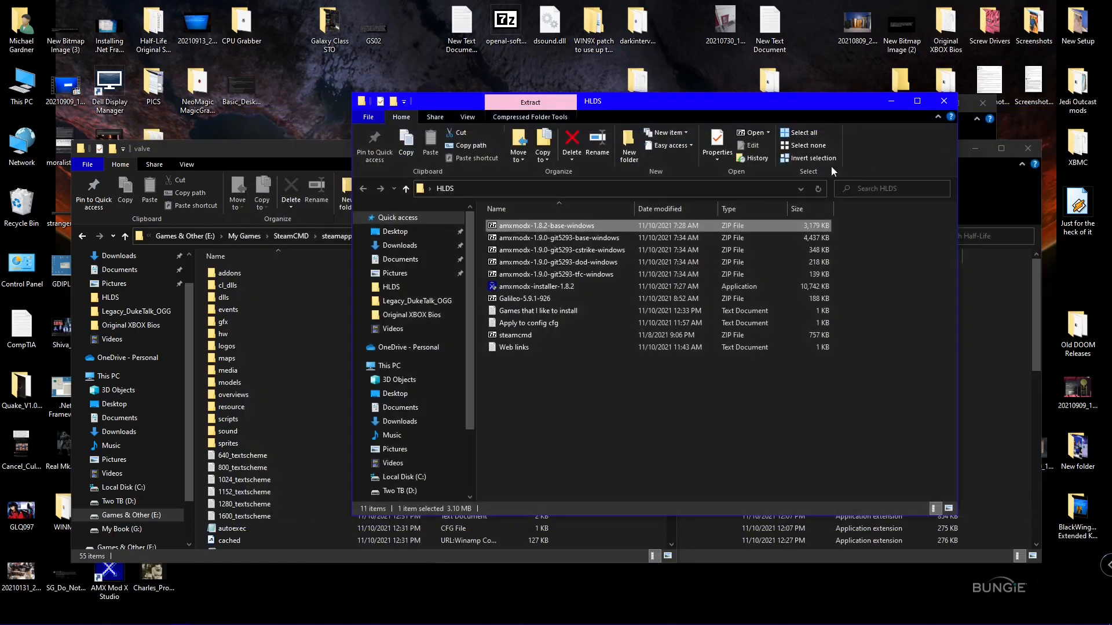
pyautogui.doubleClick(599, 236)
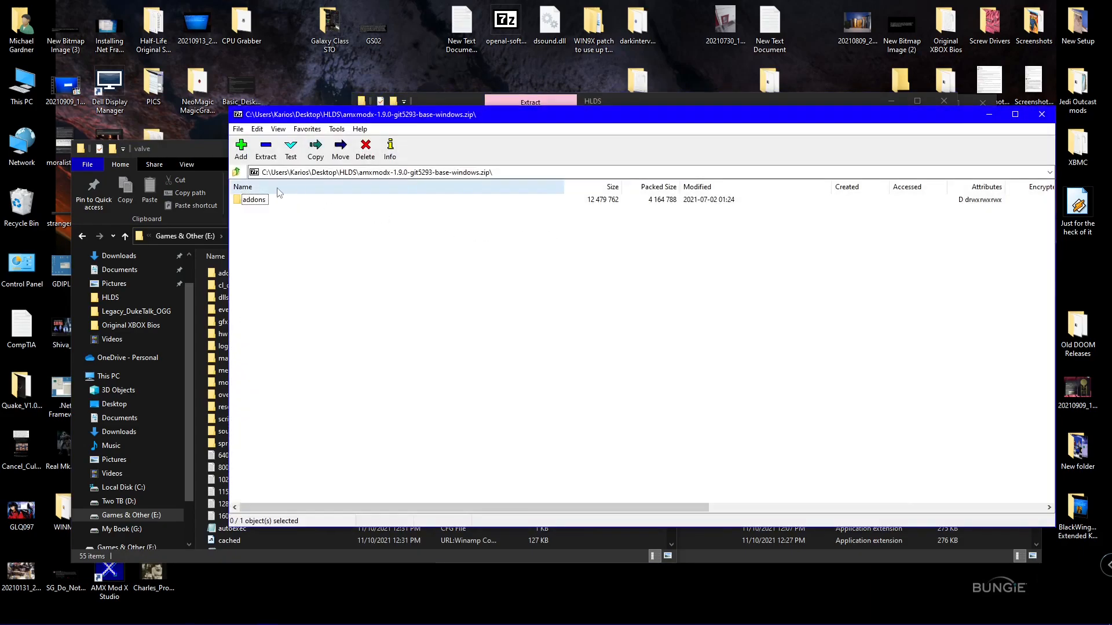
# Step: Copy the base archive's addons folder into valve, replacing files, then return to Half-Life
pyautogui.moveTo(252, 200); pyautogui.dragTo(251, 200)
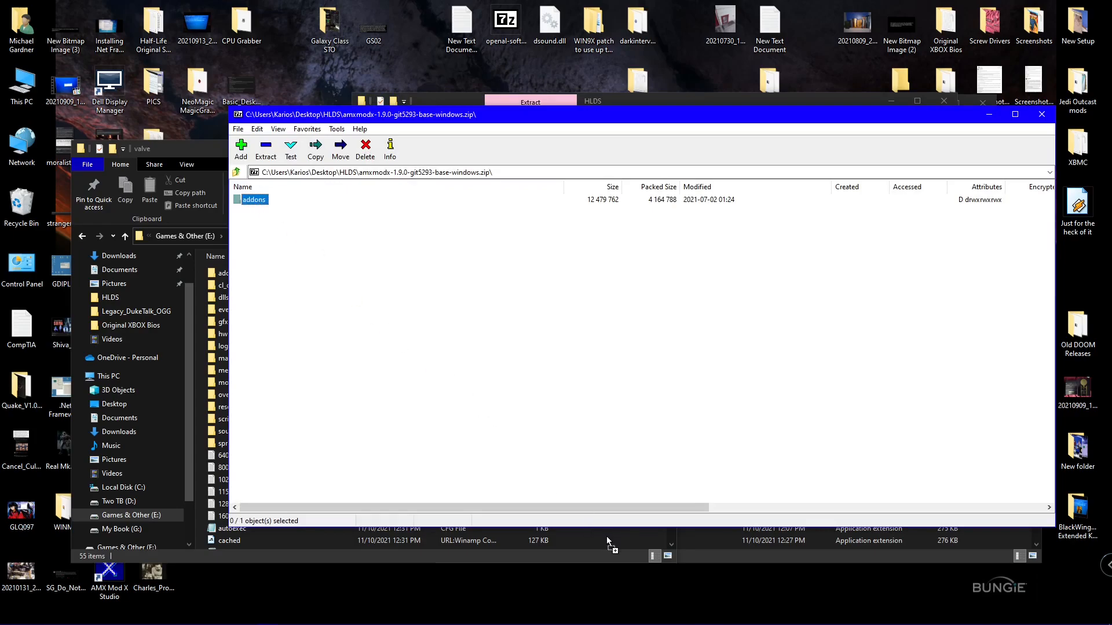
pyautogui.moveTo(606, 536); pyautogui.dragTo(607, 536)
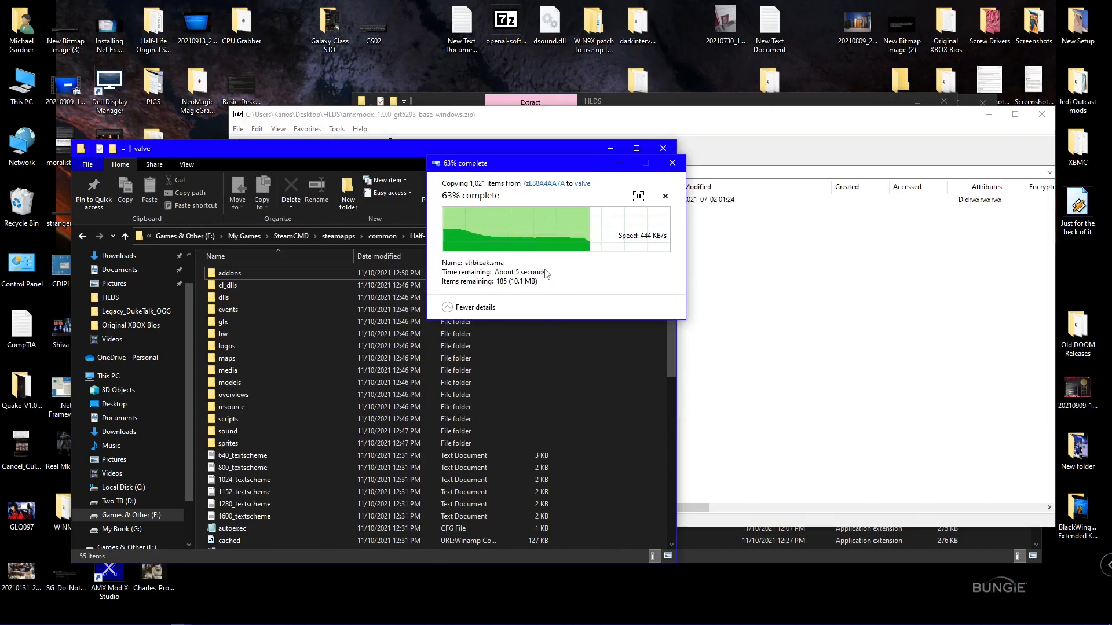
pyautogui.click(521, 224)
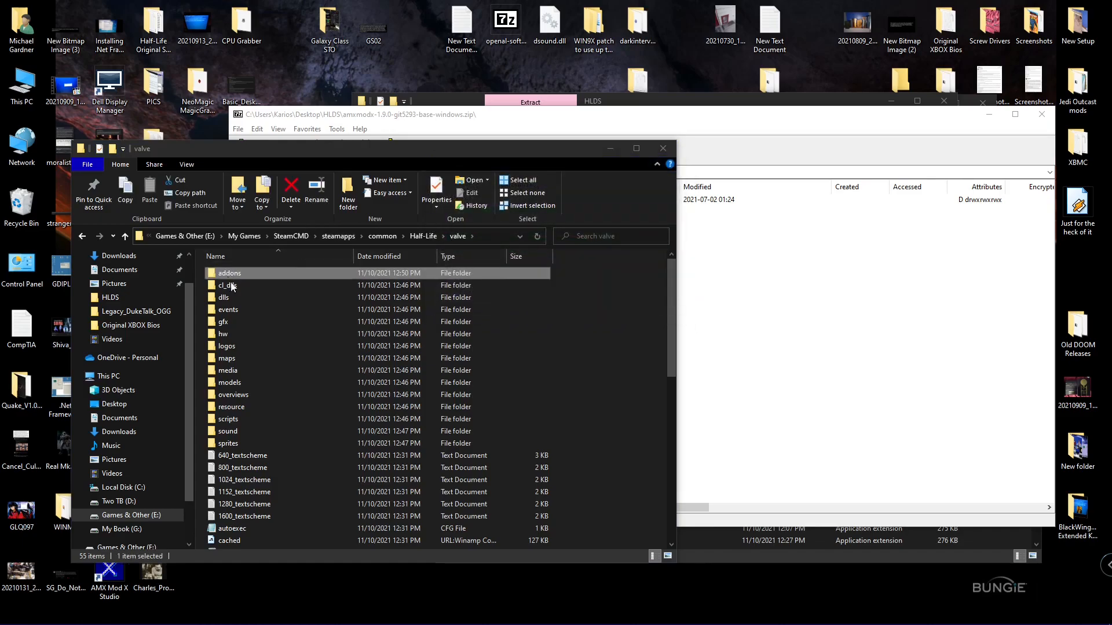
pyautogui.scroll(-5, 342, 347)
pyautogui.click(341, 360)
pyautogui.scroll(-6, 352, 360)
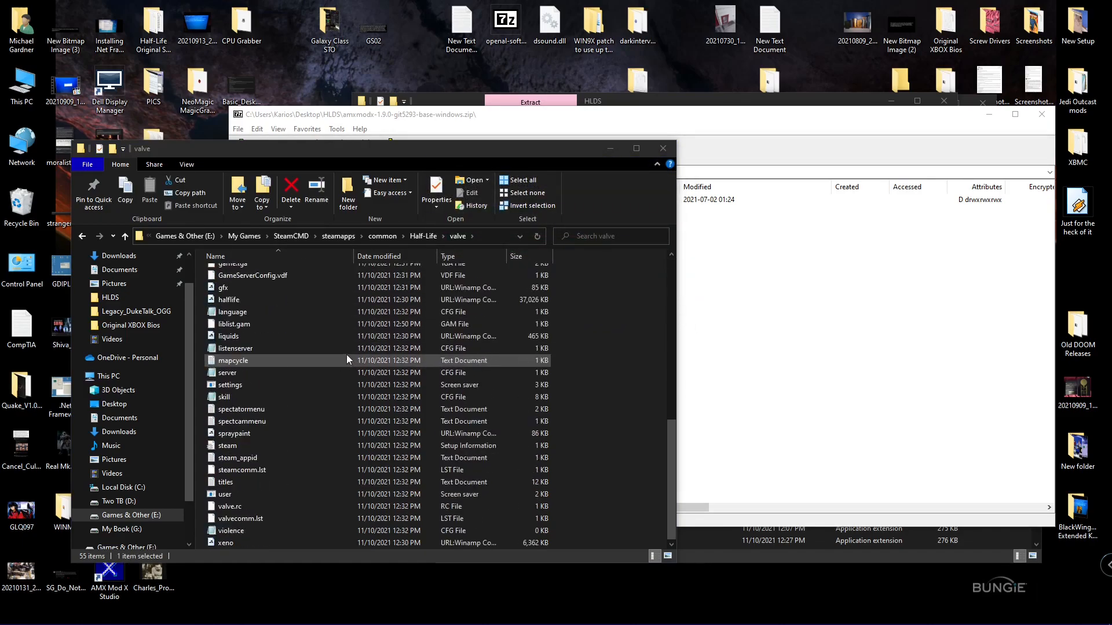
pyautogui.scroll(10, 350, 350)
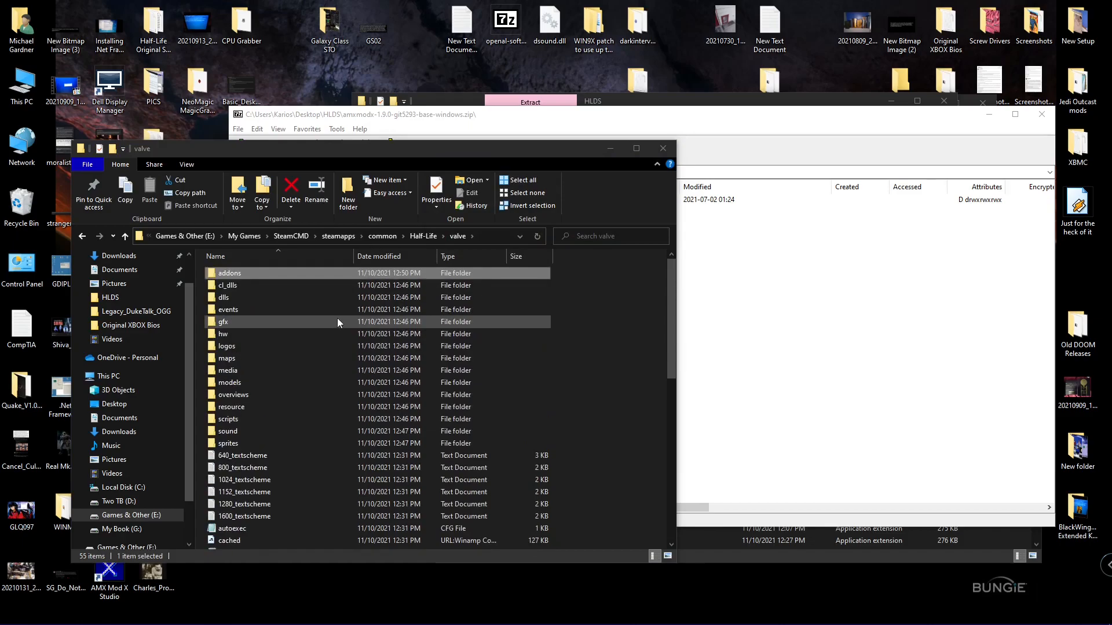
pyautogui.click(81, 236)
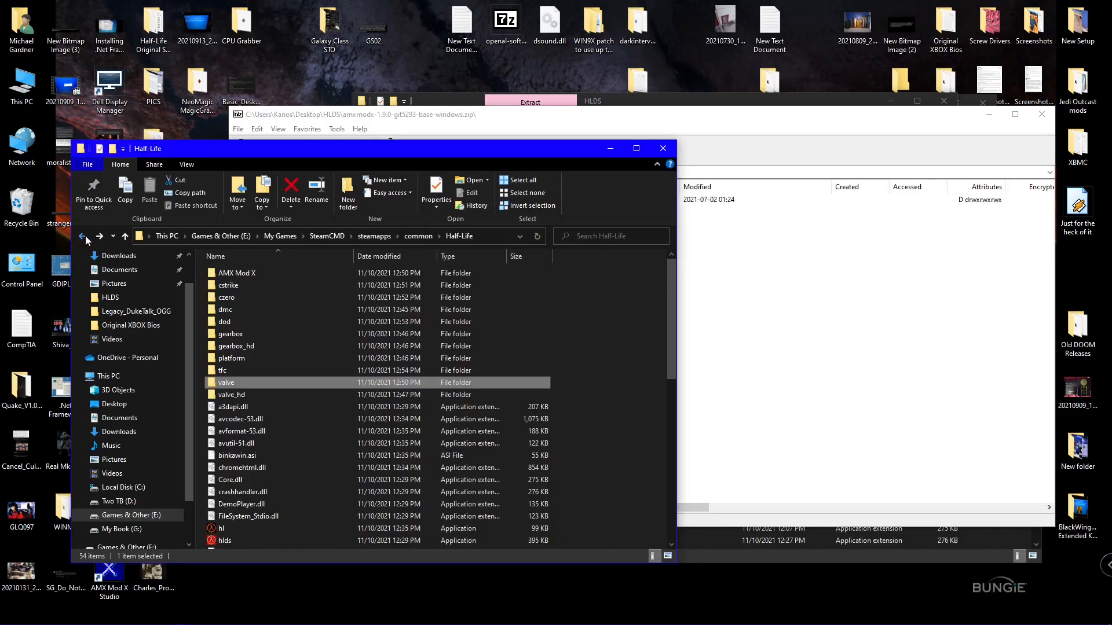
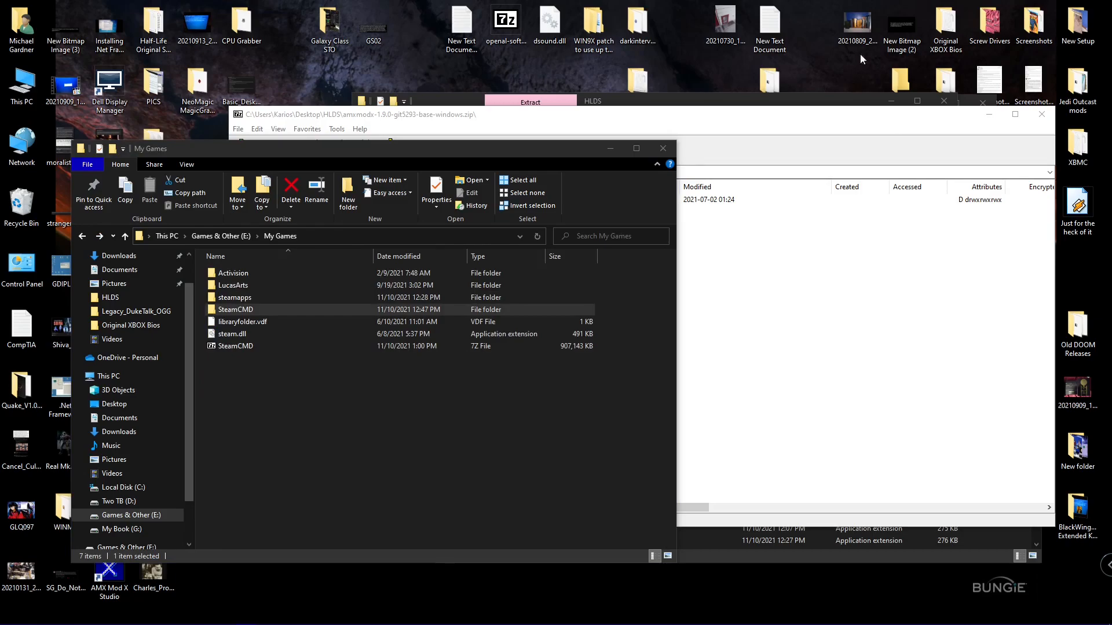
# Step: Open the Start menu and scroll the app tiles down until the COMODO Firewall shortcut appears
pyautogui.click(11, 616)
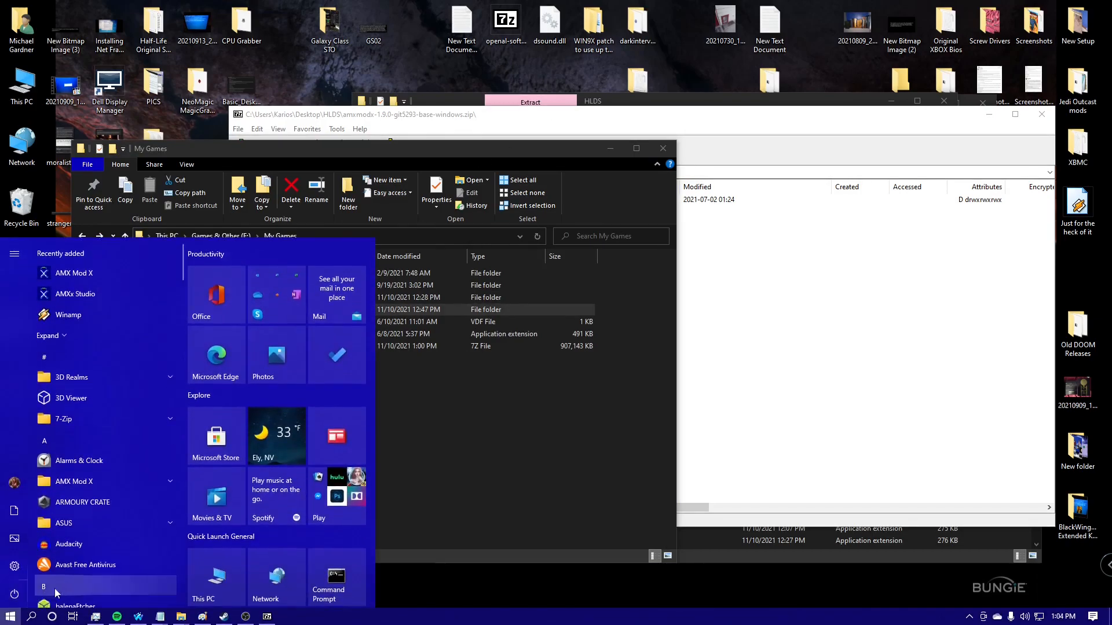
pyautogui.scroll(-5, 340, 397)
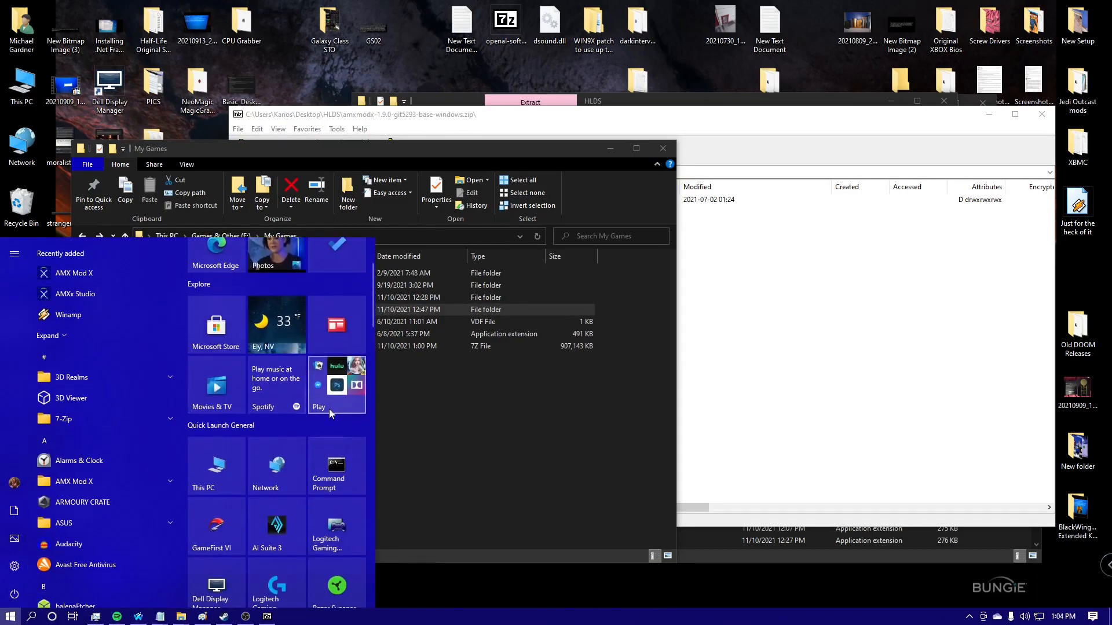
pyautogui.scroll(-5, 316, 434)
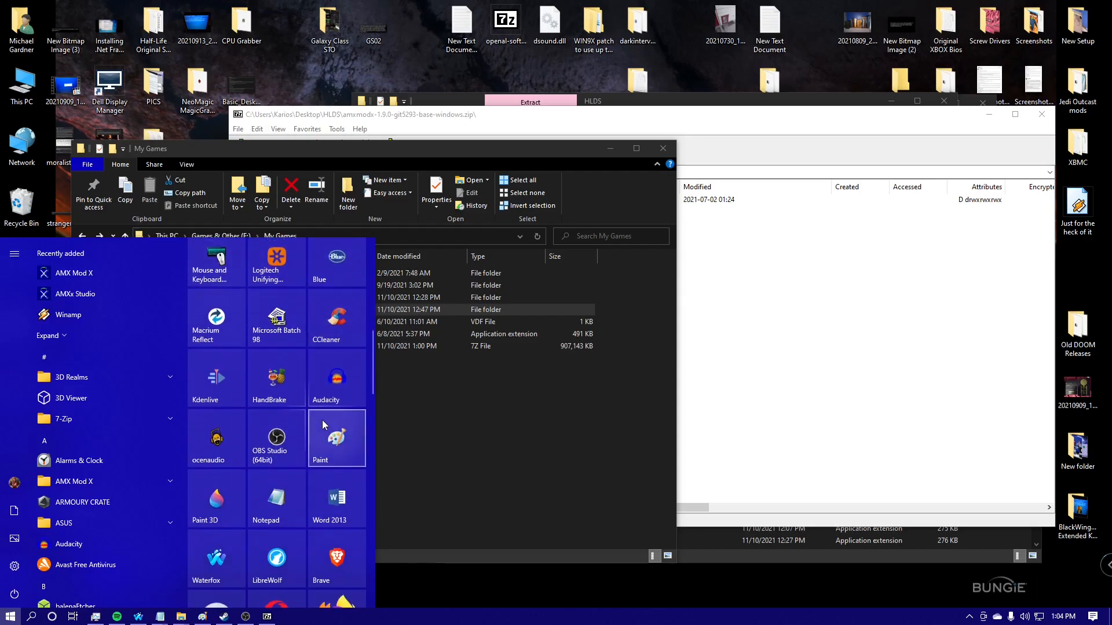
pyautogui.scroll(-6, 320, 427)
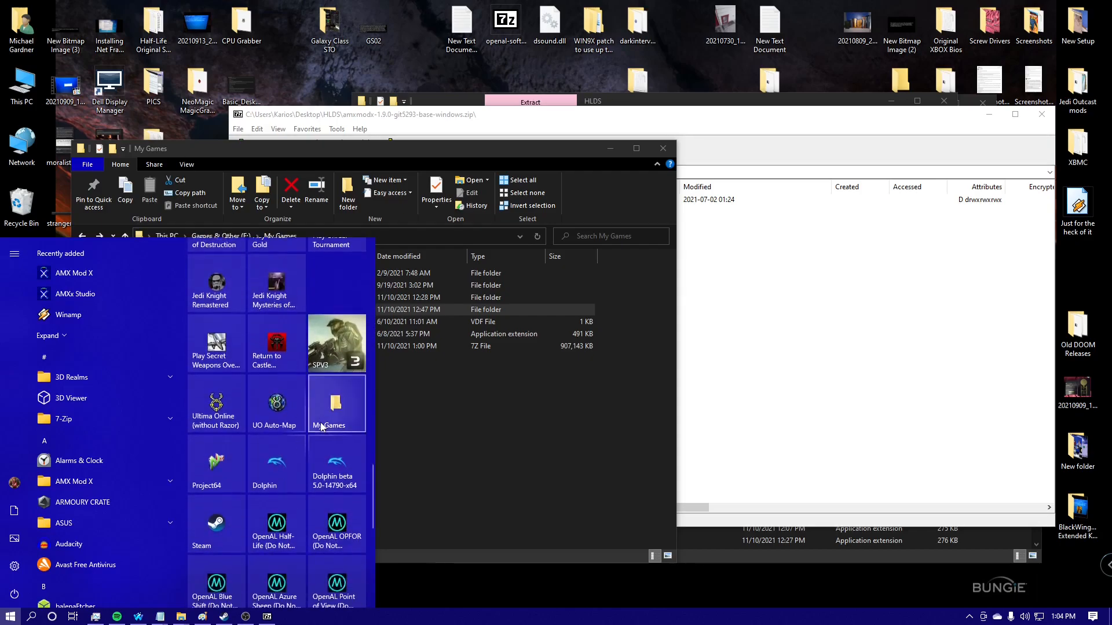
pyautogui.scroll(-3, 316, 434)
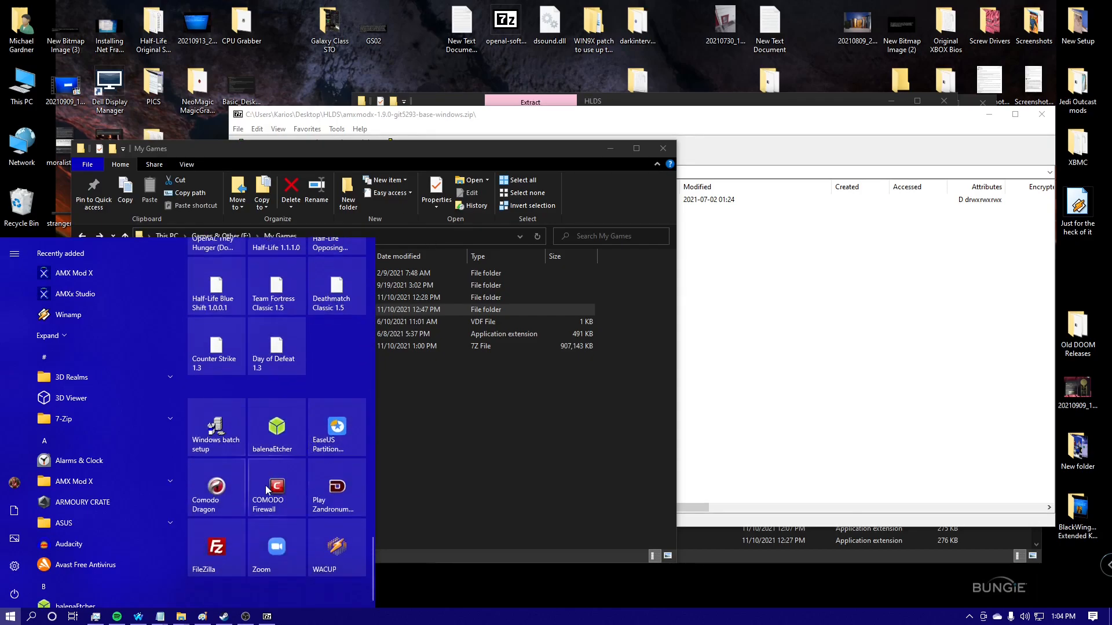
# Step: Launch COMODO Firewall and start a new rule under Advanced Settings > Firewall > Application Rules
pyautogui.click(291, 505)
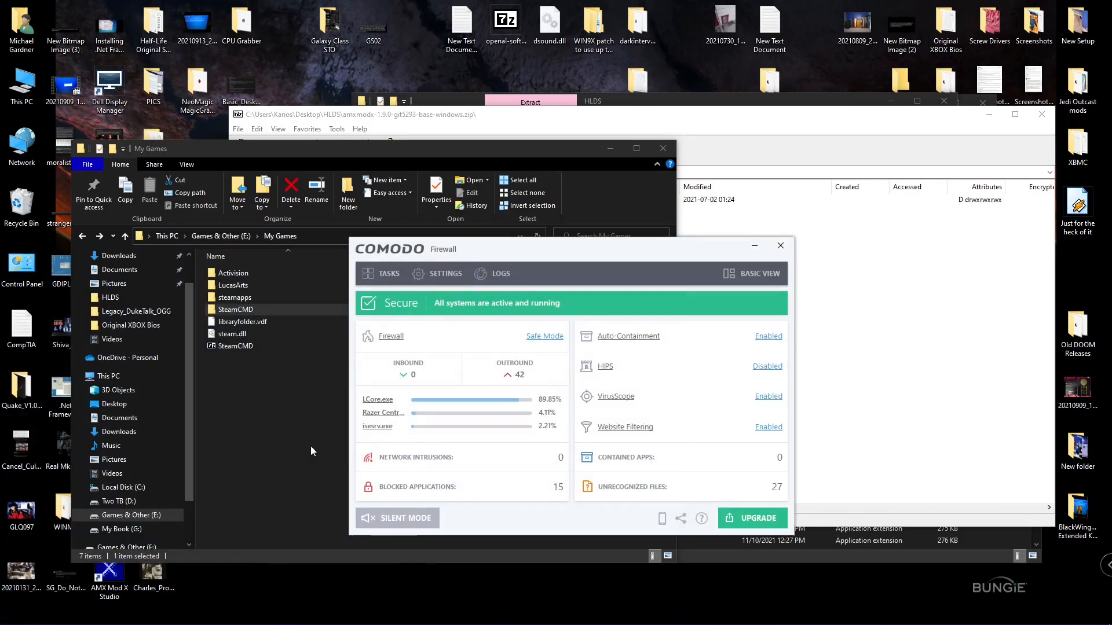
pyautogui.click(451, 277)
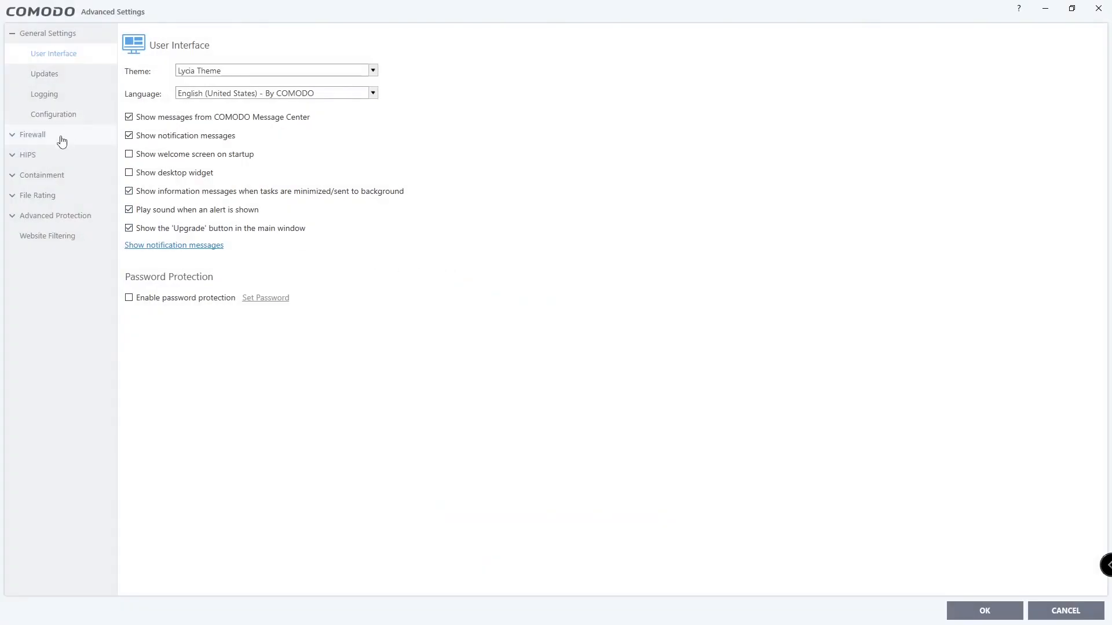
pyautogui.click(59, 137)
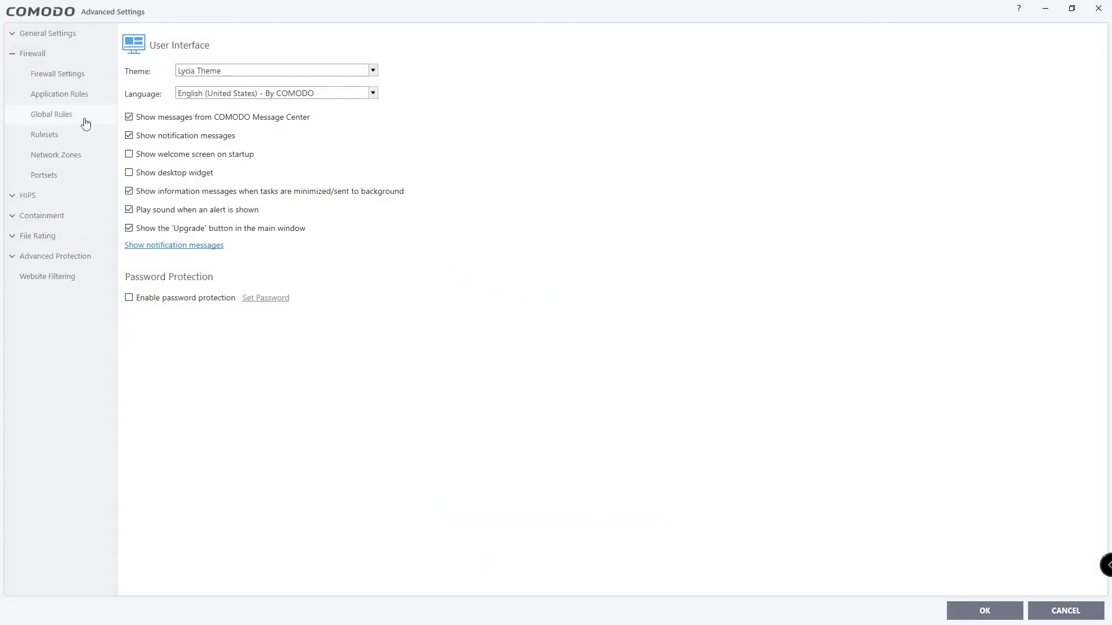
pyautogui.click(82, 98)
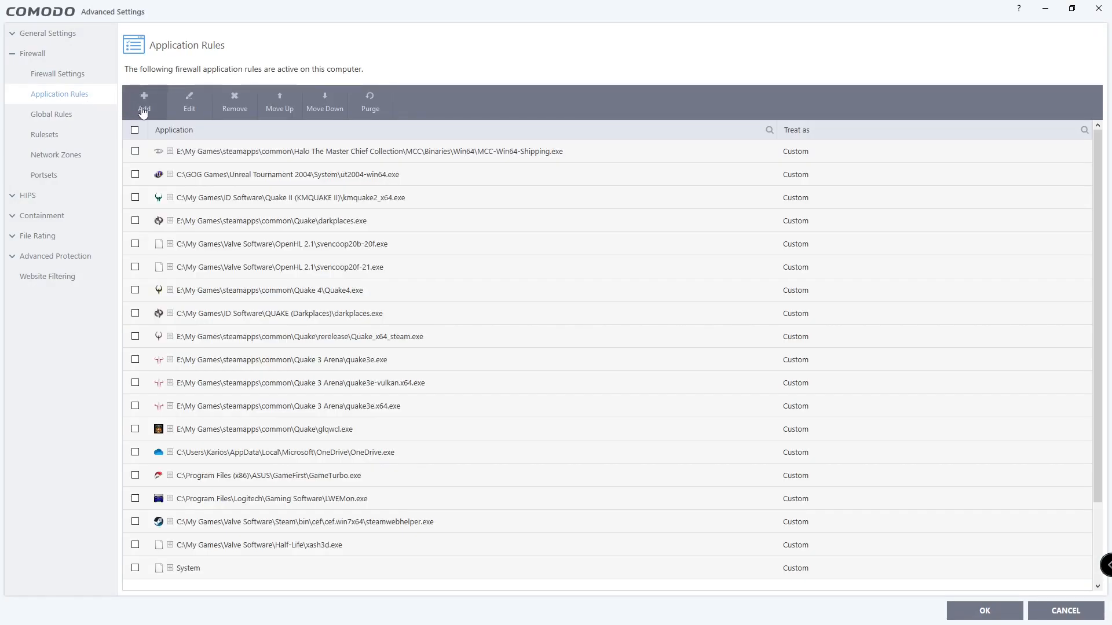
pyautogui.click(143, 110)
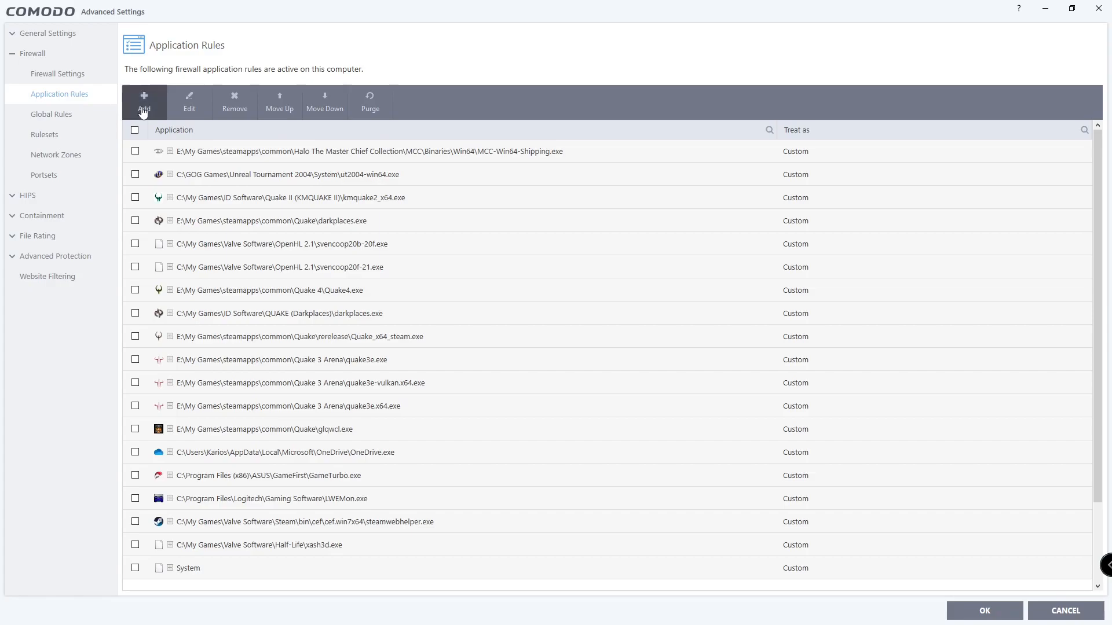
# Step: Choose E:\My Games\SteamCMD\steamapps\common\Half-Life\hlds.exe as the rule's program file
pyautogui.click(701, 184)
pyautogui.click(711, 214)
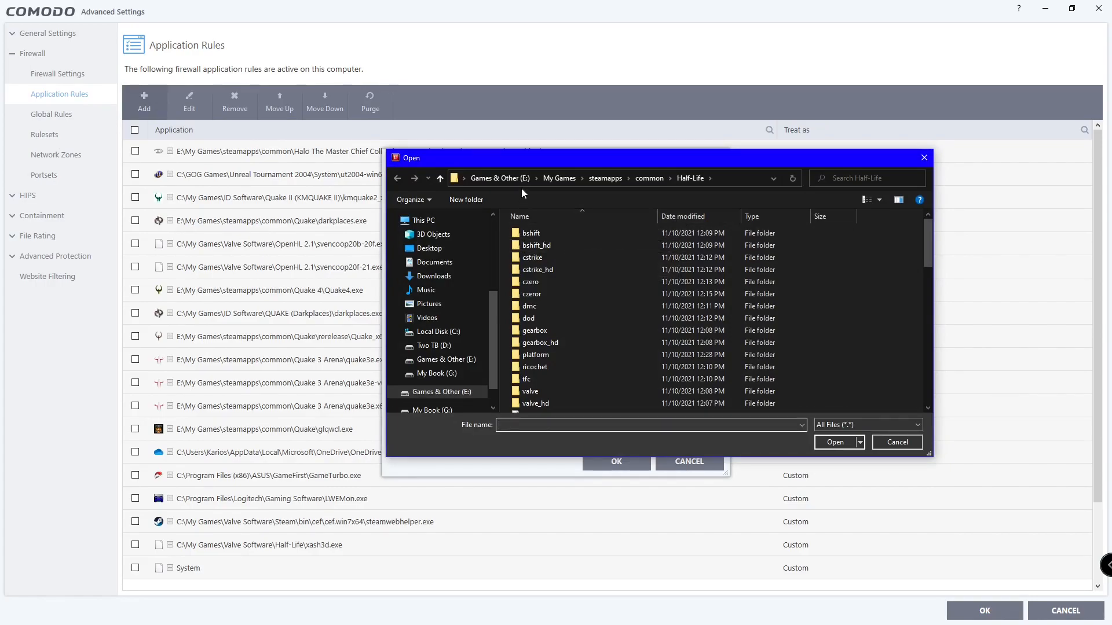
pyautogui.click(561, 180)
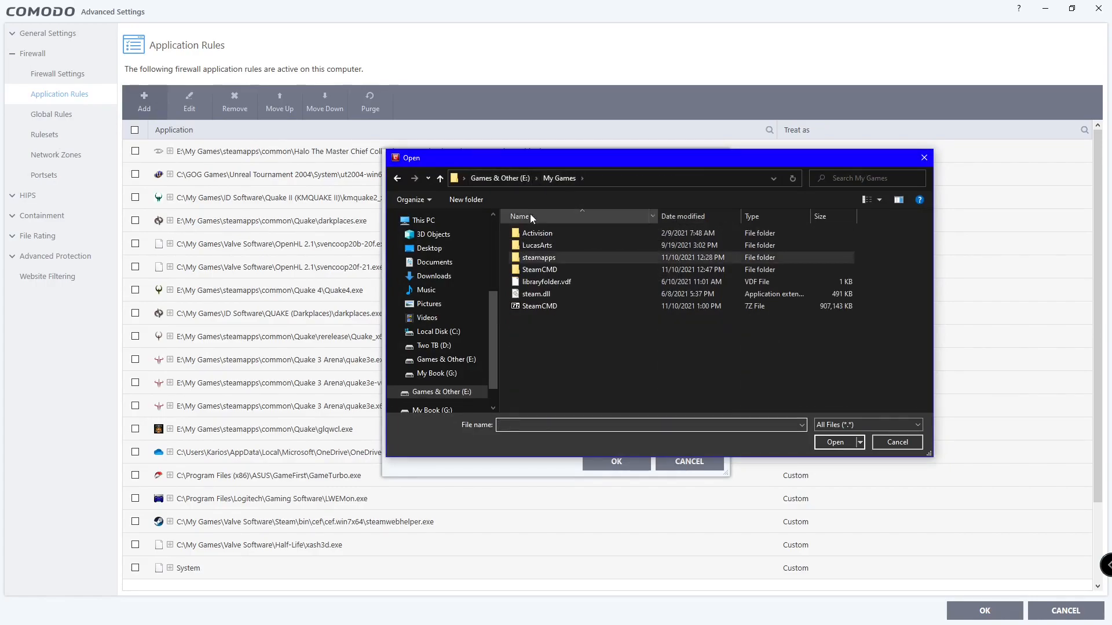
pyautogui.doubleClick(543, 265)
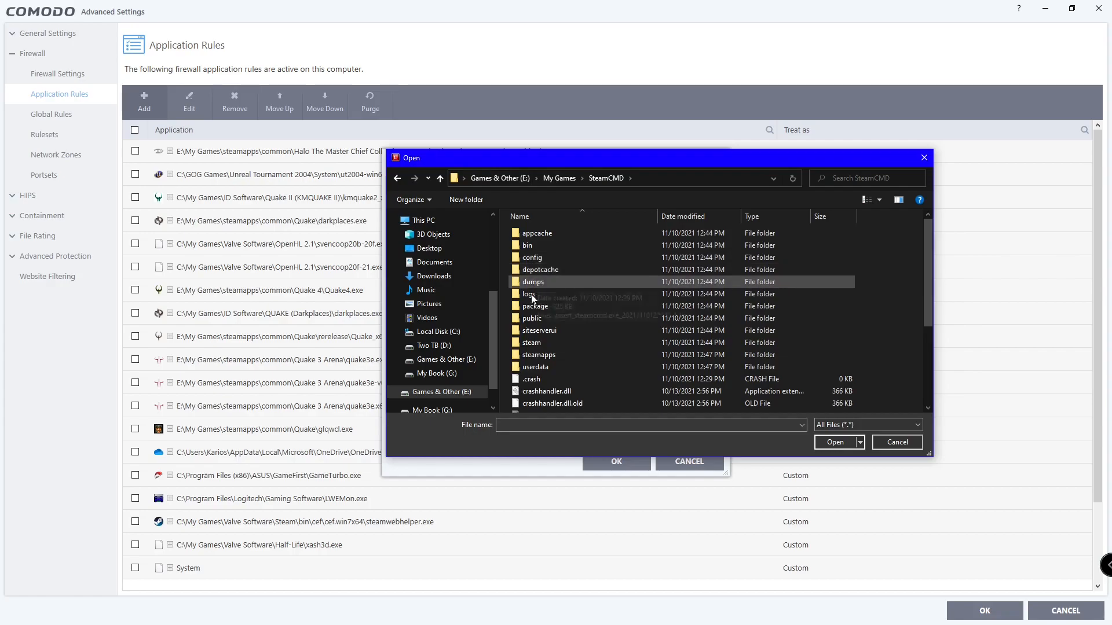
pyautogui.doubleClick(534, 355)
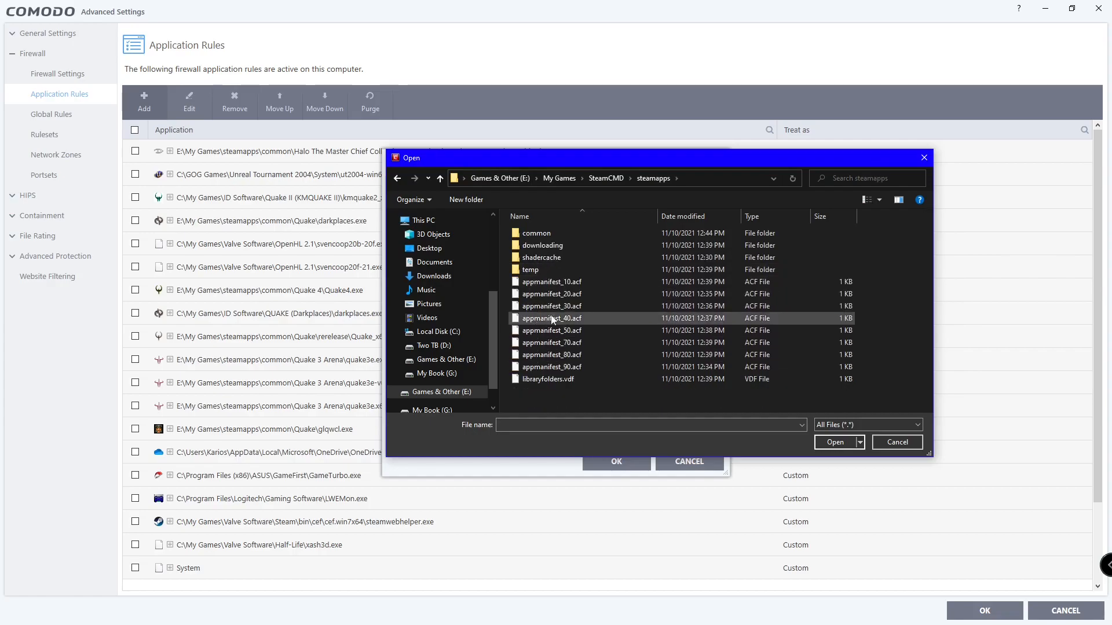
pyautogui.doubleClick(560, 234)
pyautogui.doubleClick(562, 234)
pyautogui.scroll(-3, 555, 286)
pyautogui.scroll(-3, 554, 286)
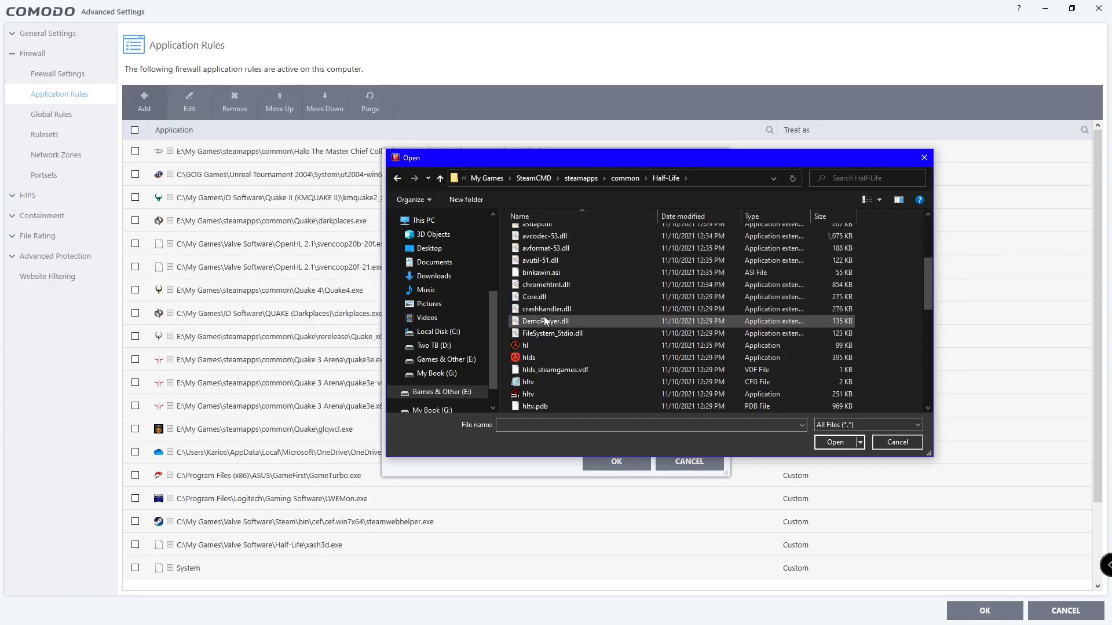
pyautogui.click(536, 358)
pyautogui.doubleClick(536, 359)
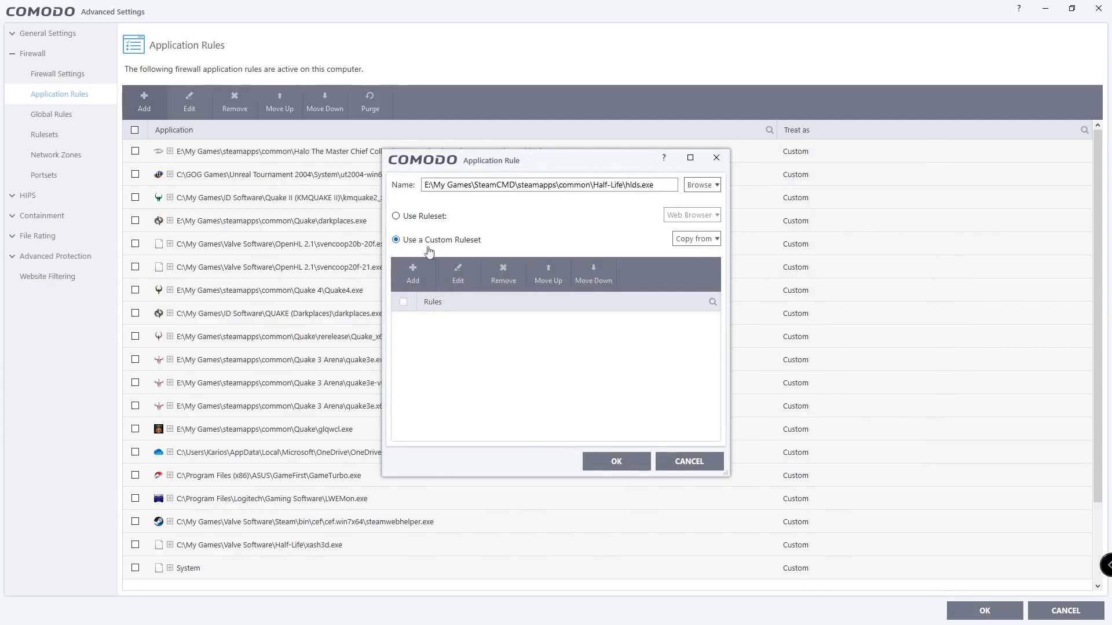
# Step: Add a network rule for hlds.exe allowing UDP traffic
pyautogui.click(409, 278)
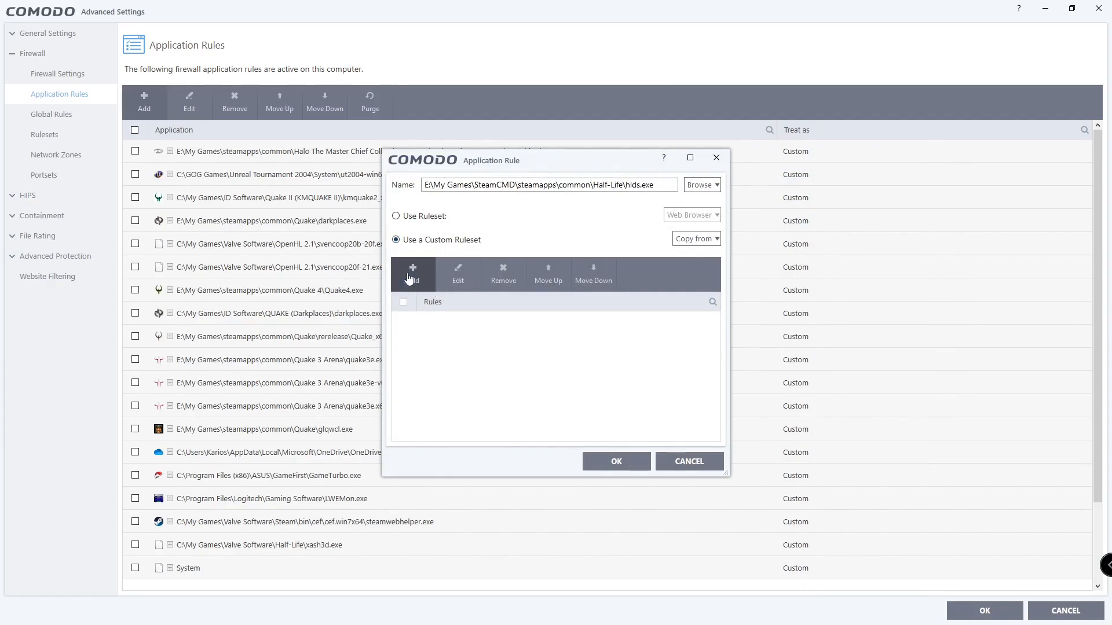
pyautogui.click(485, 218)
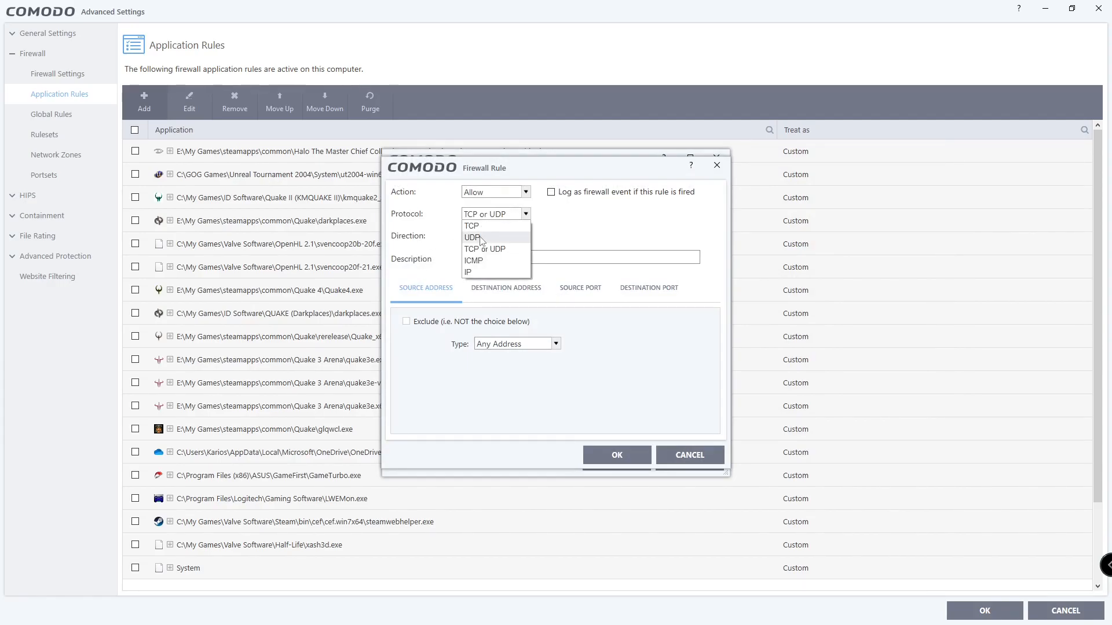
pyautogui.click(482, 239)
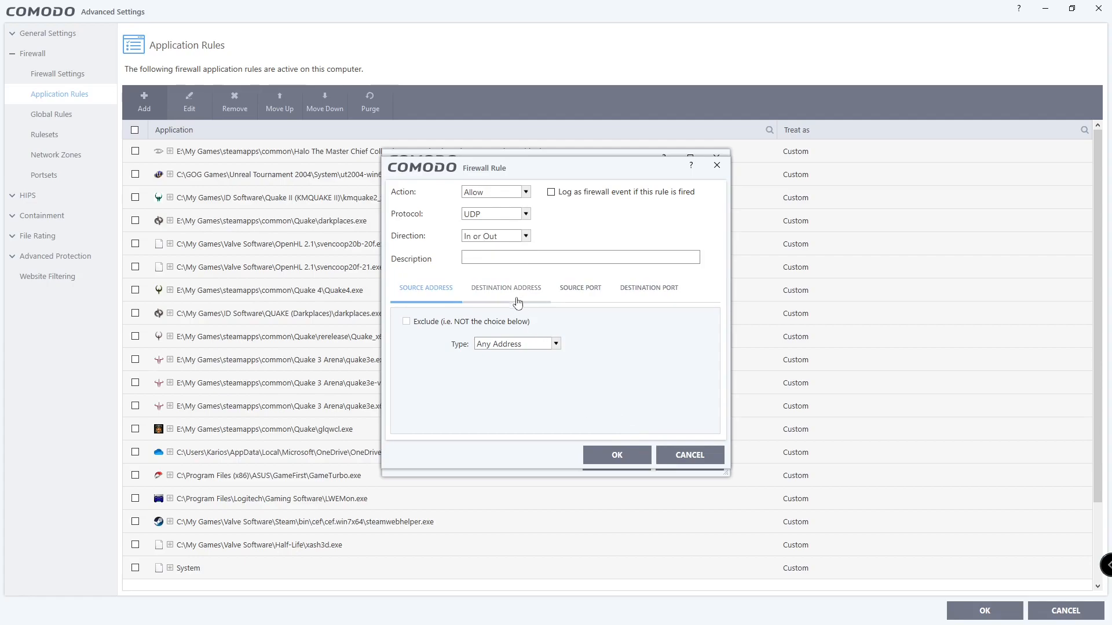
pyautogui.click(516, 293)
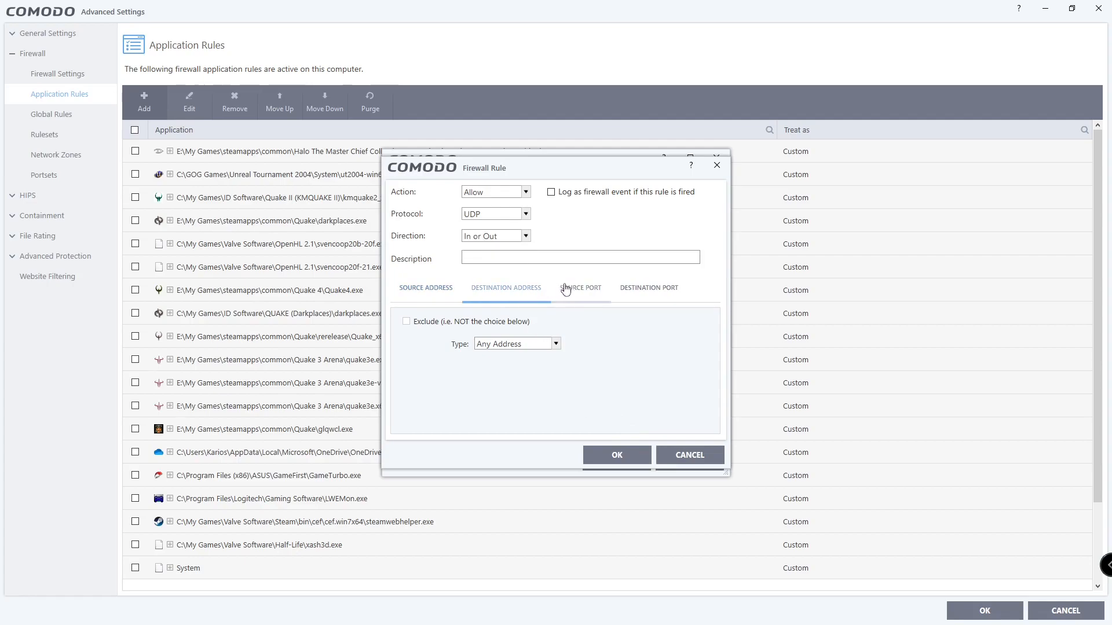
pyautogui.click(567, 290)
pyautogui.click(623, 290)
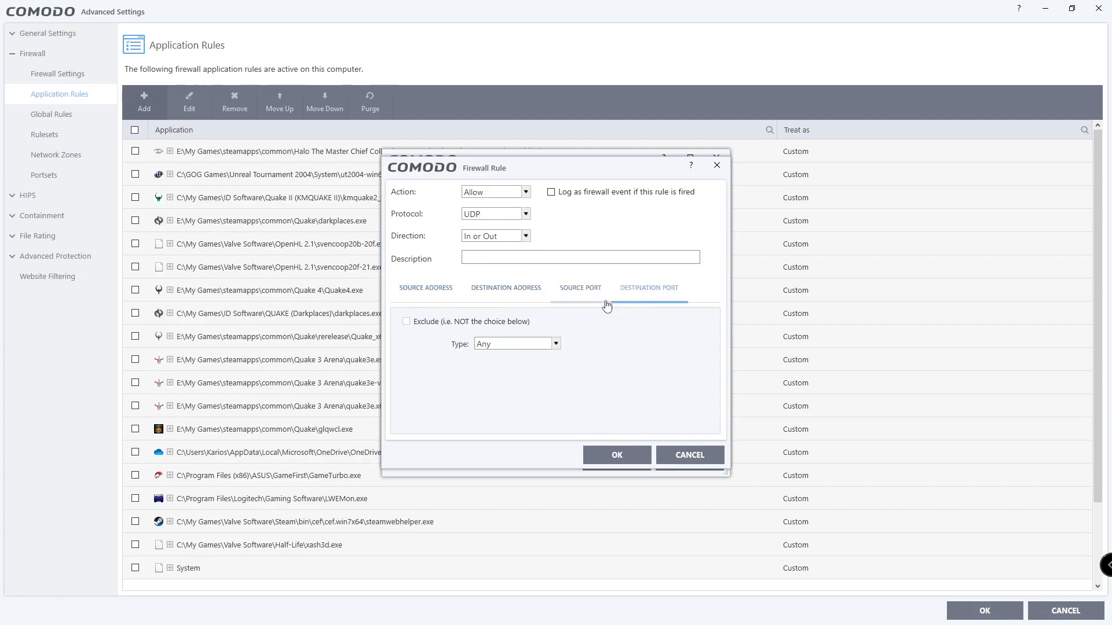
pyautogui.click(425, 290)
pyautogui.click(616, 455)
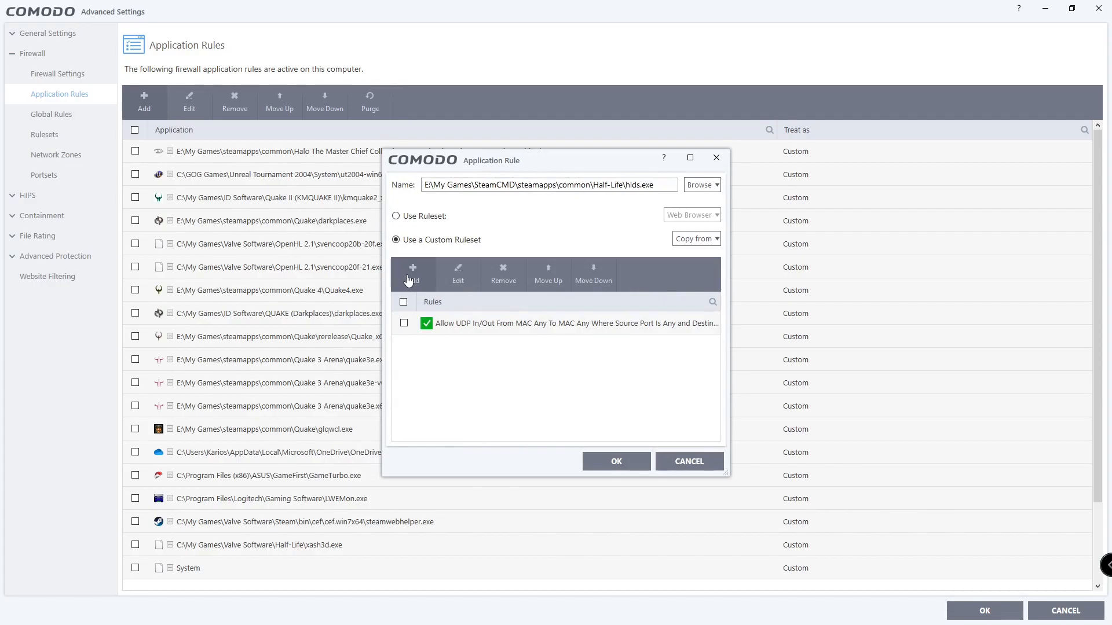
# Step: Add a second network rule allowing TCP, then save the hlds.exe application rule
pyautogui.click(409, 280)
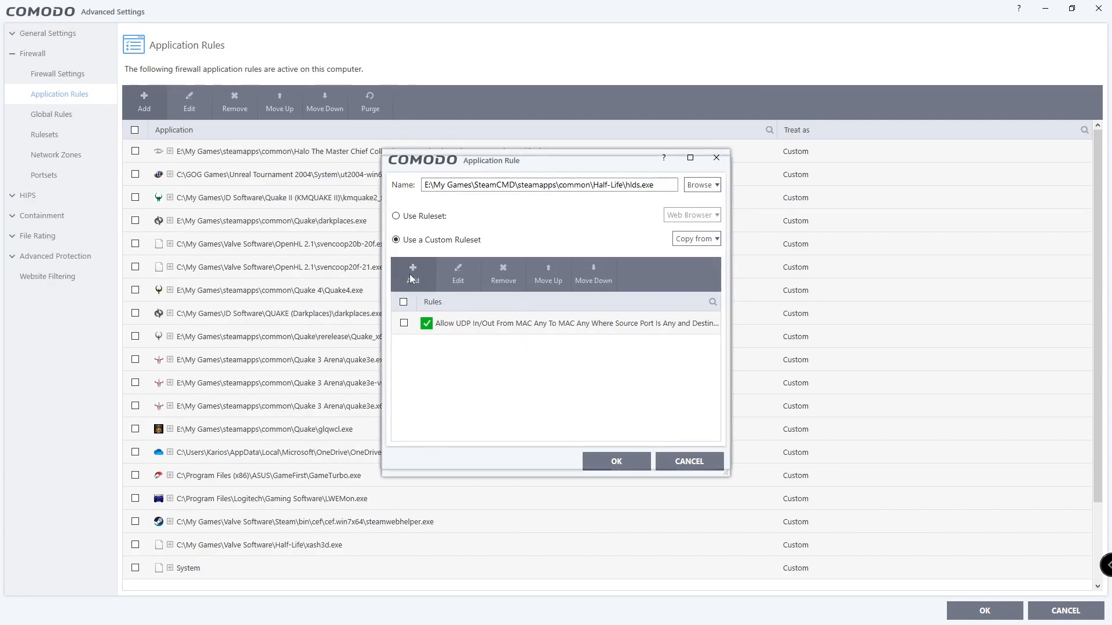
pyautogui.click(480, 216)
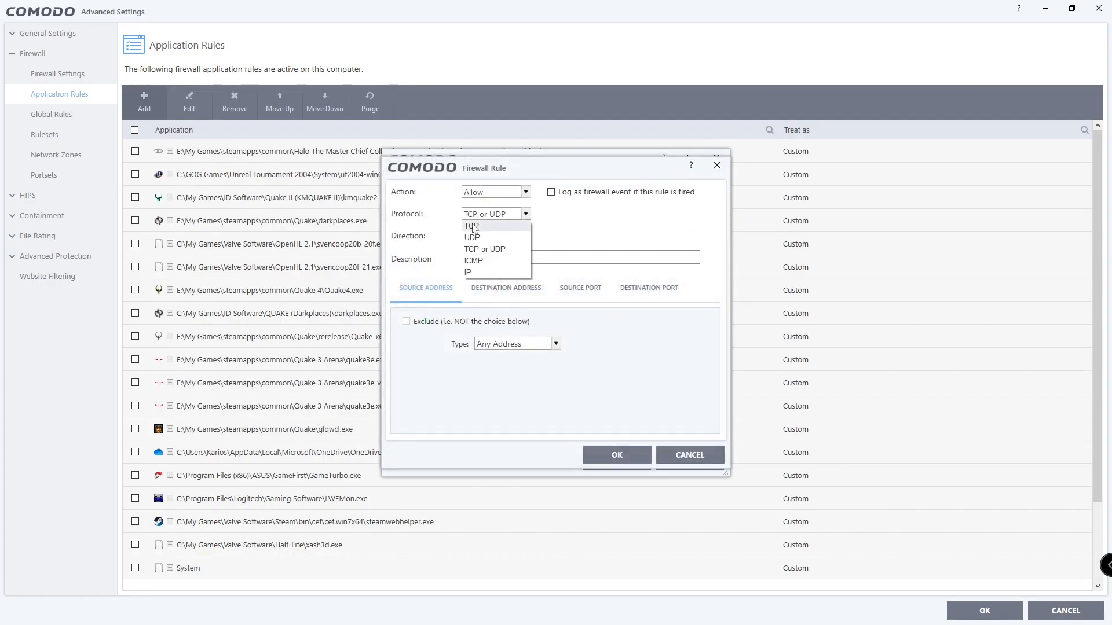
pyautogui.click(472, 227)
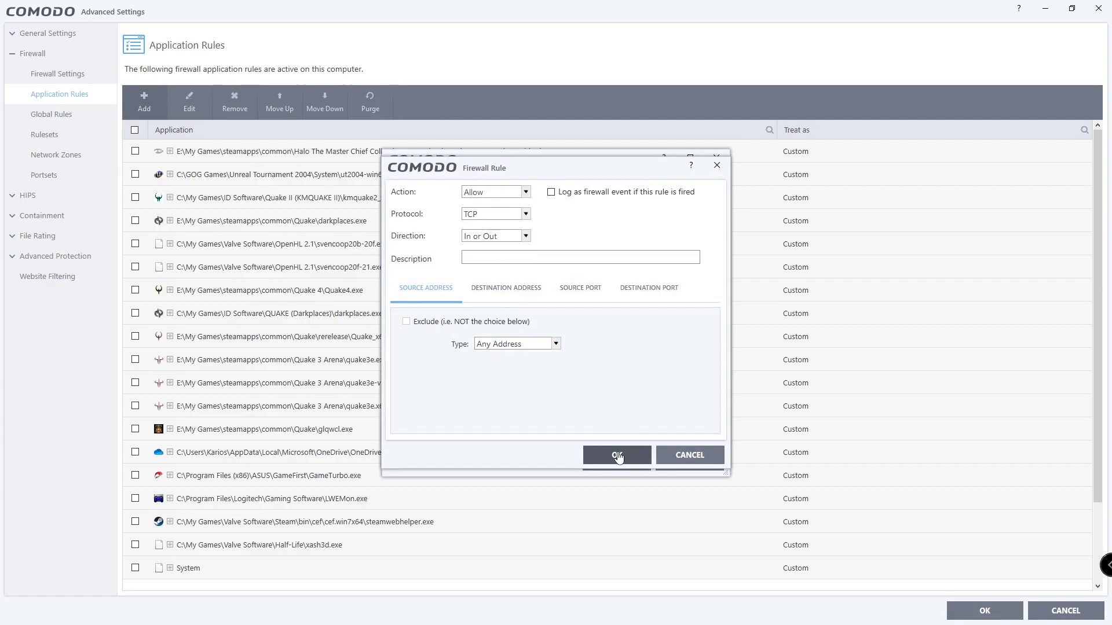
pyautogui.click(617, 457)
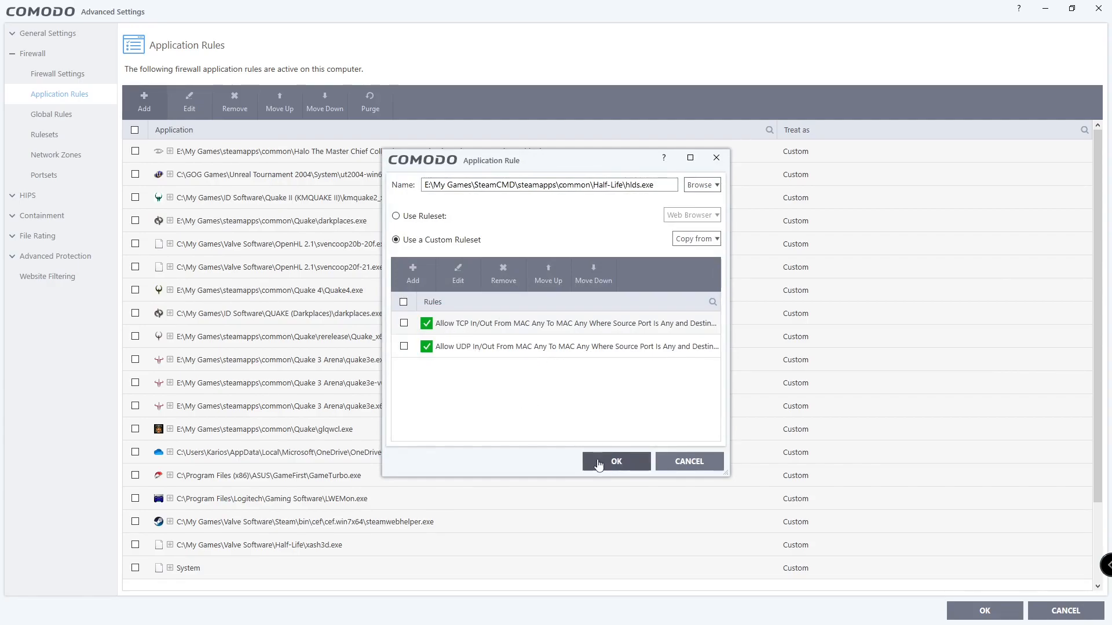
pyautogui.click(599, 464)
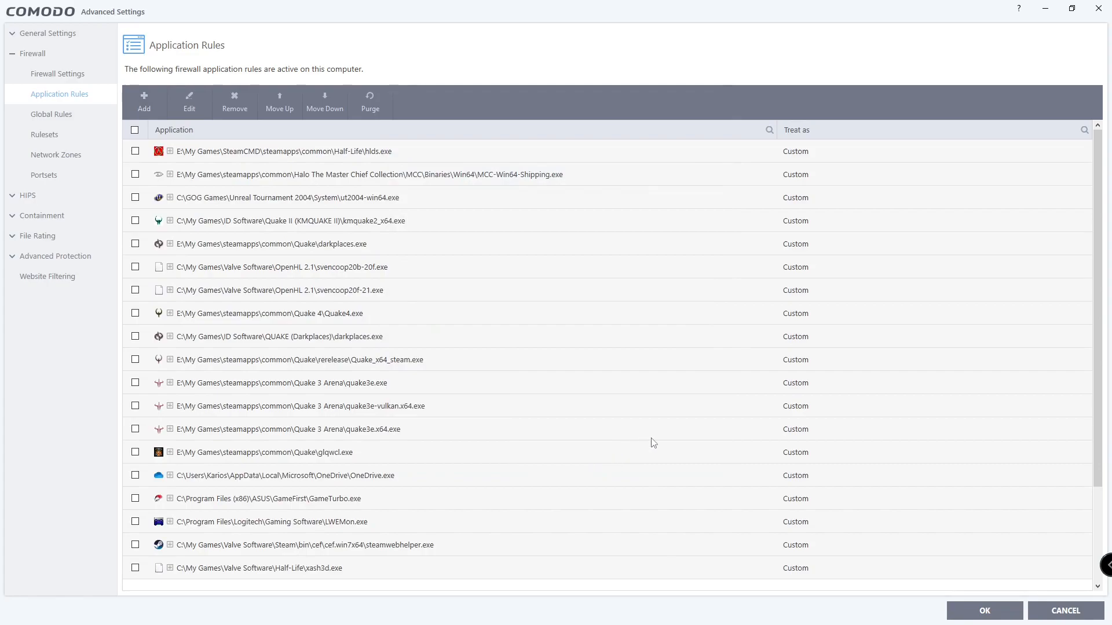
# Step: Apply the firewall settings, then remove the old hlds.exe entry from HIPS Rules
pyautogui.click(1000, 614)
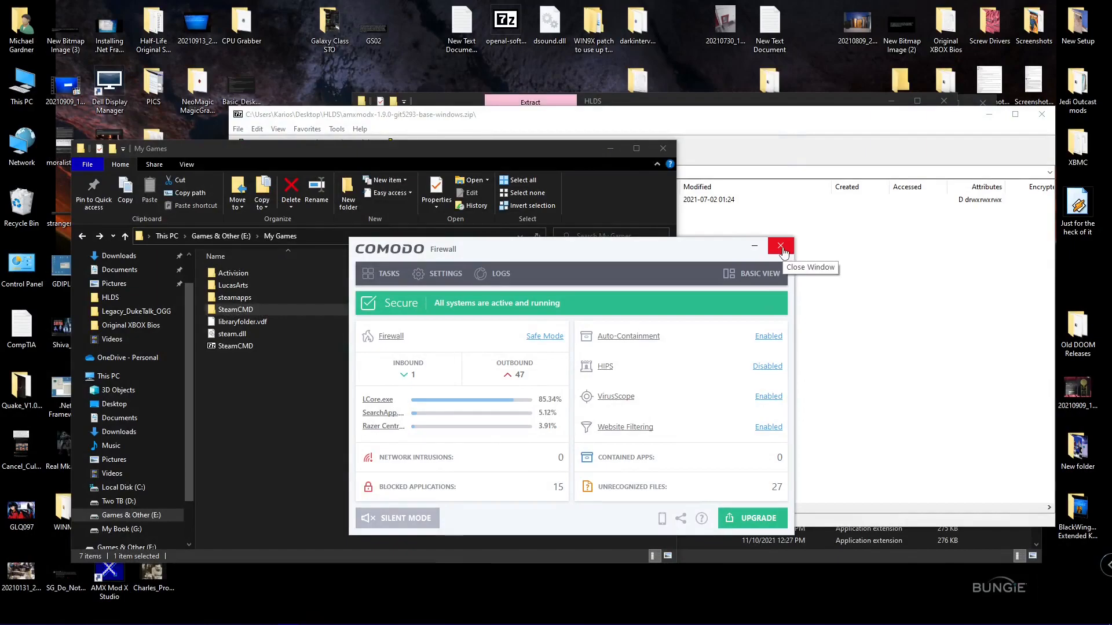
pyautogui.click(452, 273)
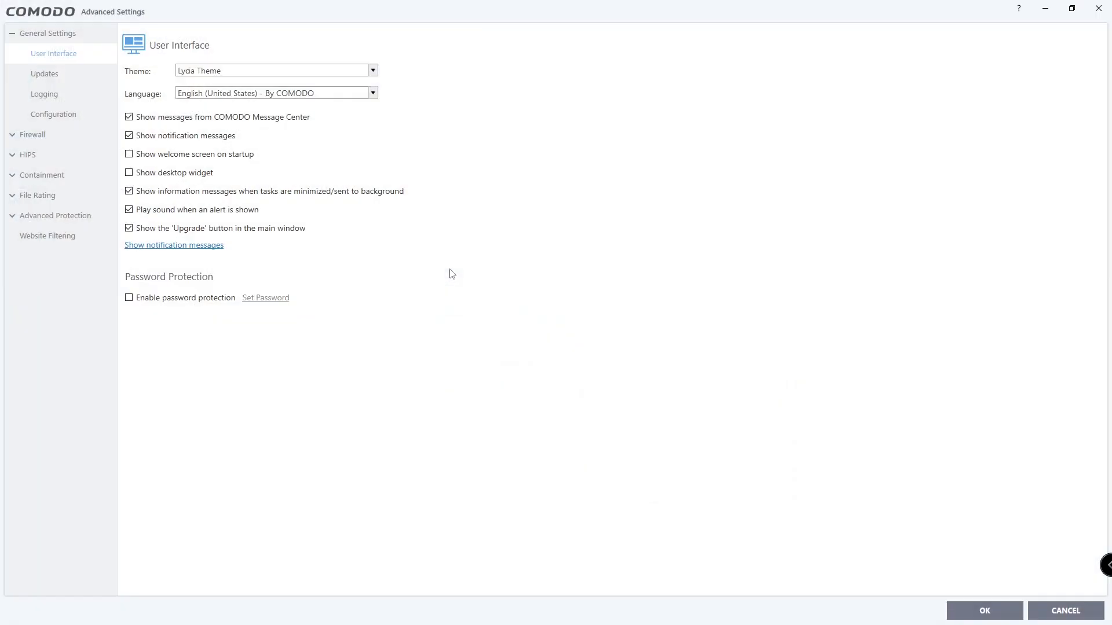
pyautogui.click(53, 155)
pyautogui.click(82, 115)
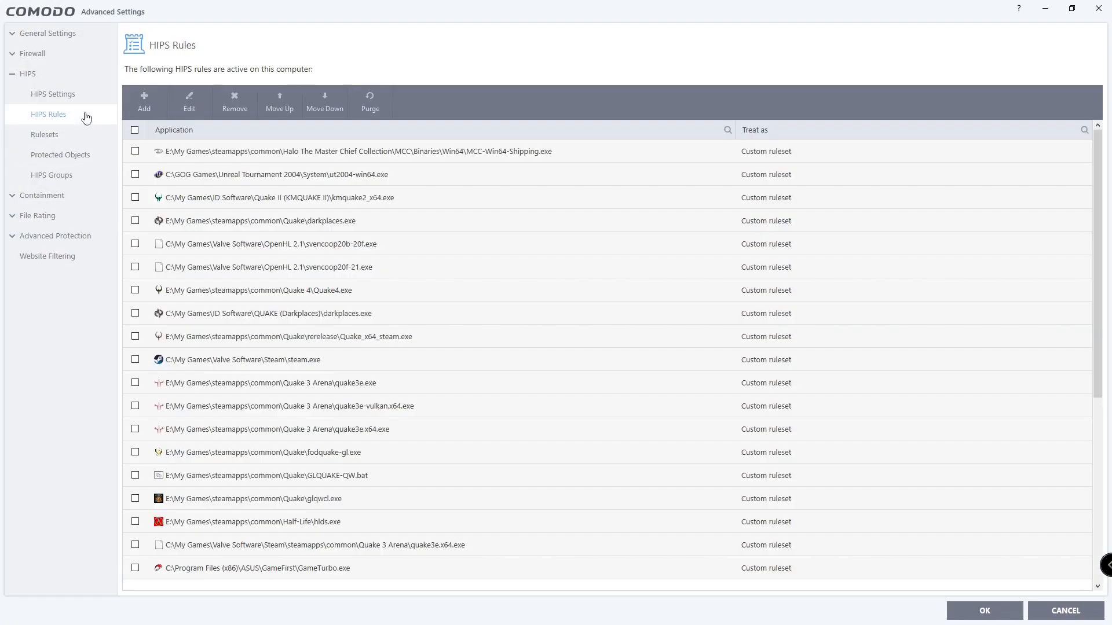
pyautogui.moveTo(333, 525); pyautogui.dragTo(332, 523)
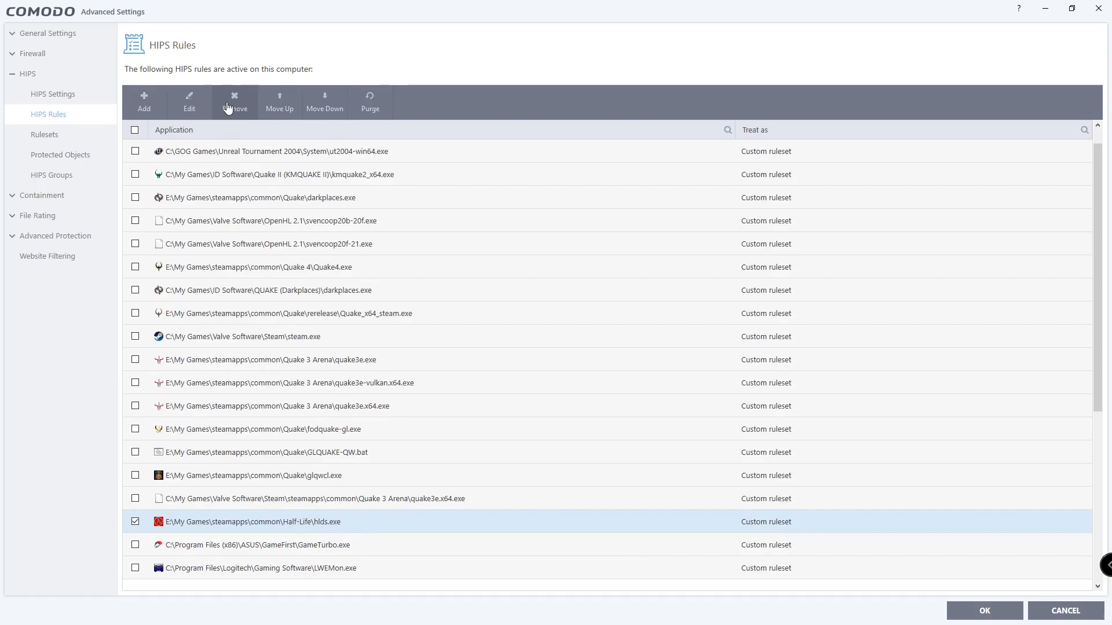
pyautogui.click(228, 108)
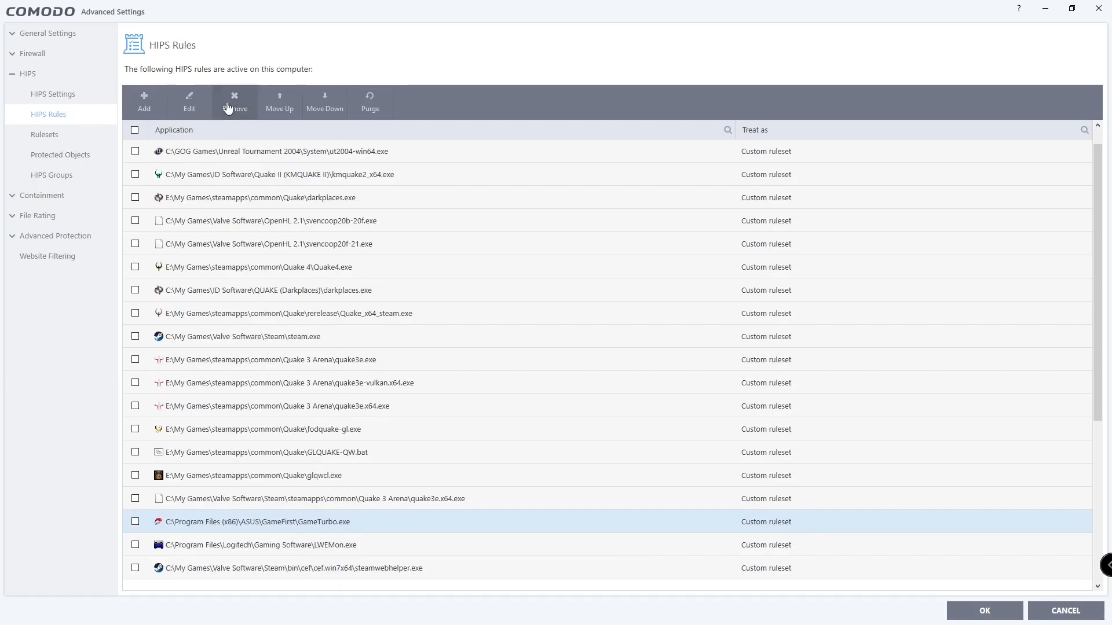
# Step: Add a new HIPS rule for the SteamCMD Half-Life hlds.exe and save it
pyautogui.click(152, 104)
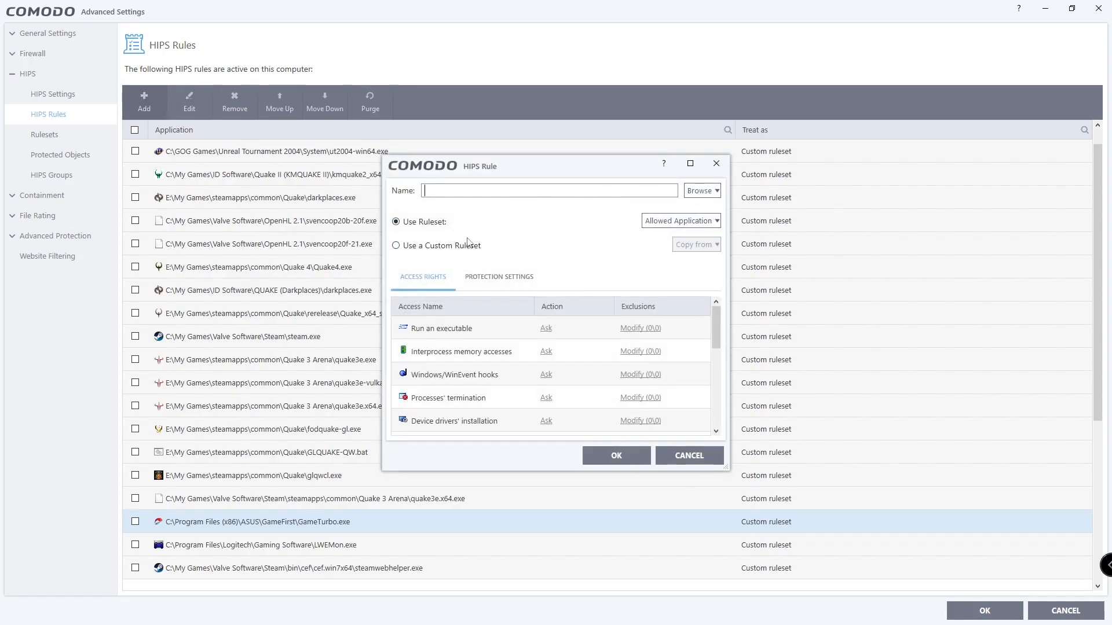
pyautogui.click(698, 192)
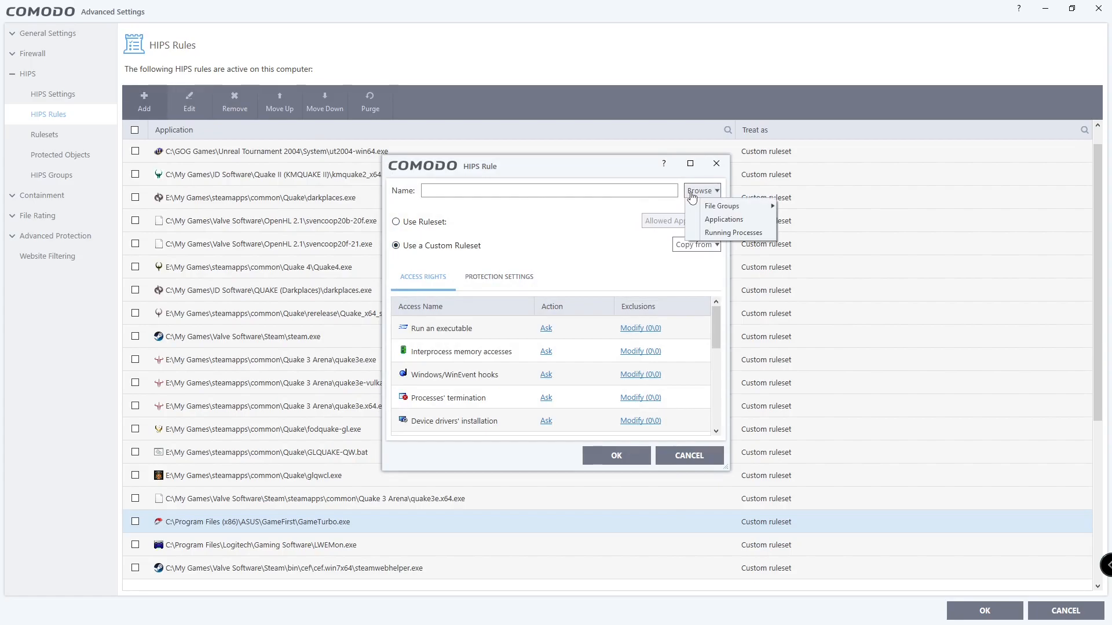
pyautogui.click(718, 220)
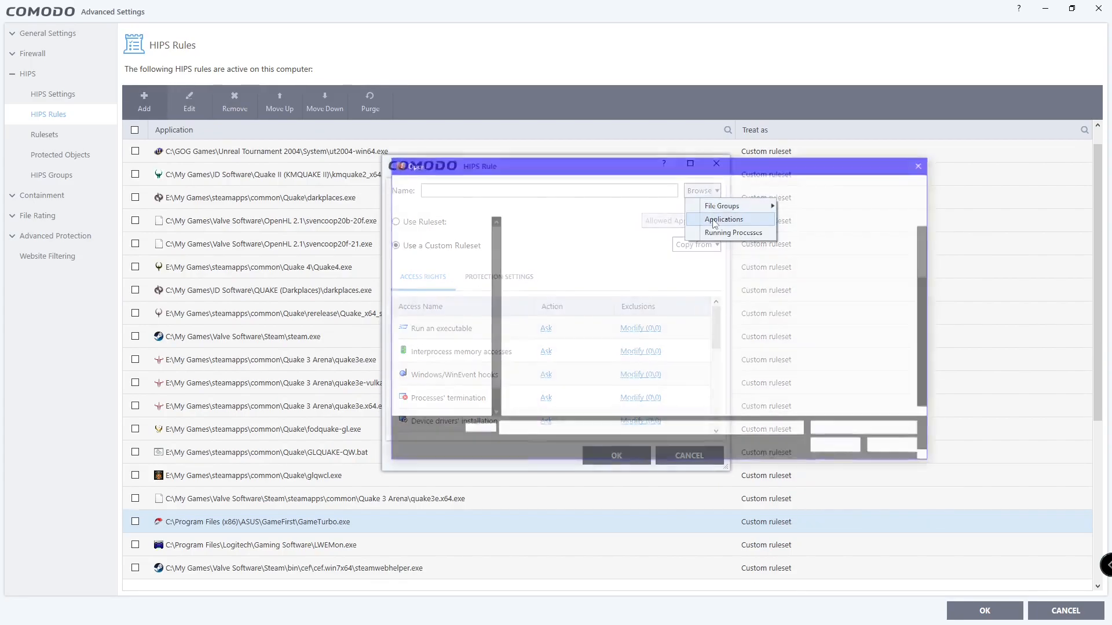
pyautogui.scroll(-5, 579, 335)
pyautogui.doubleClick(542, 363)
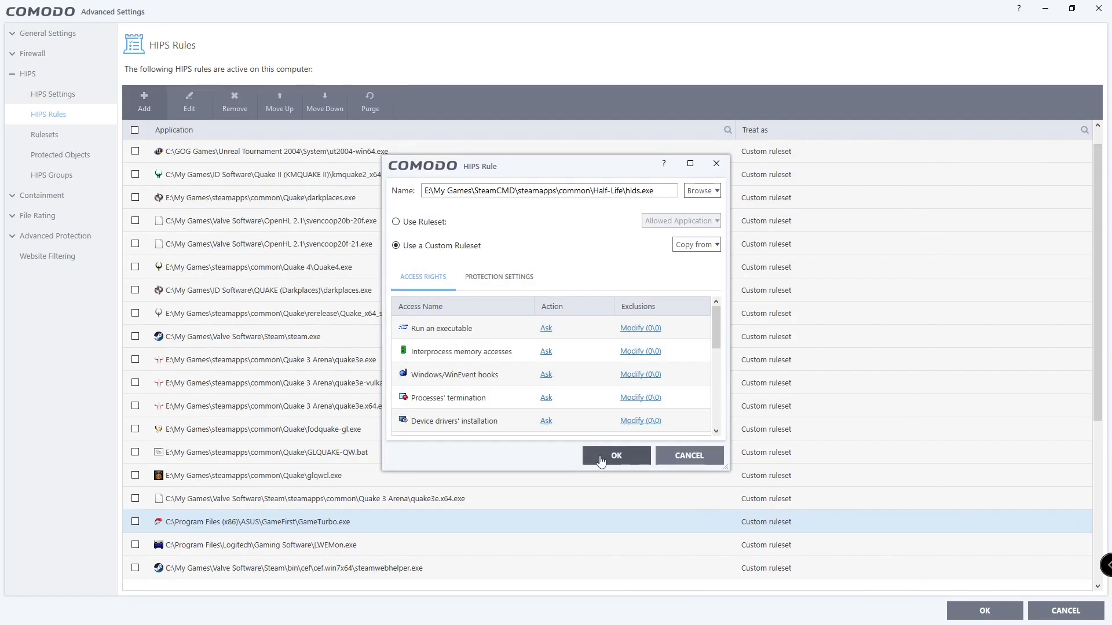
pyautogui.click(601, 461)
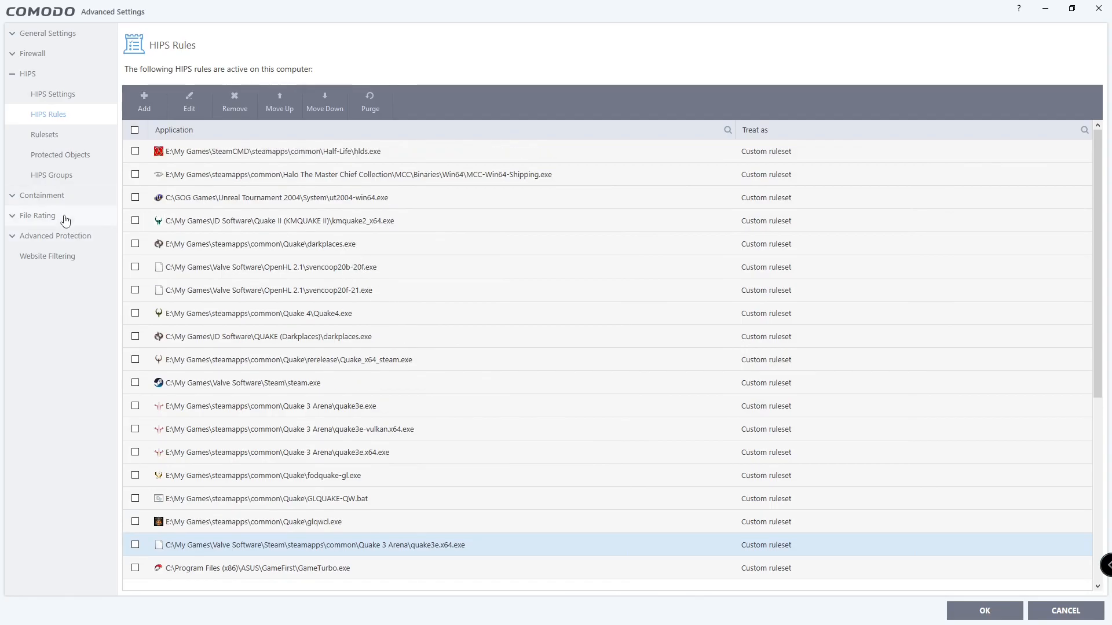
# Step: In File Rating > File List, remove the Source 2007 srcds.exe entry
pyautogui.click(65, 216)
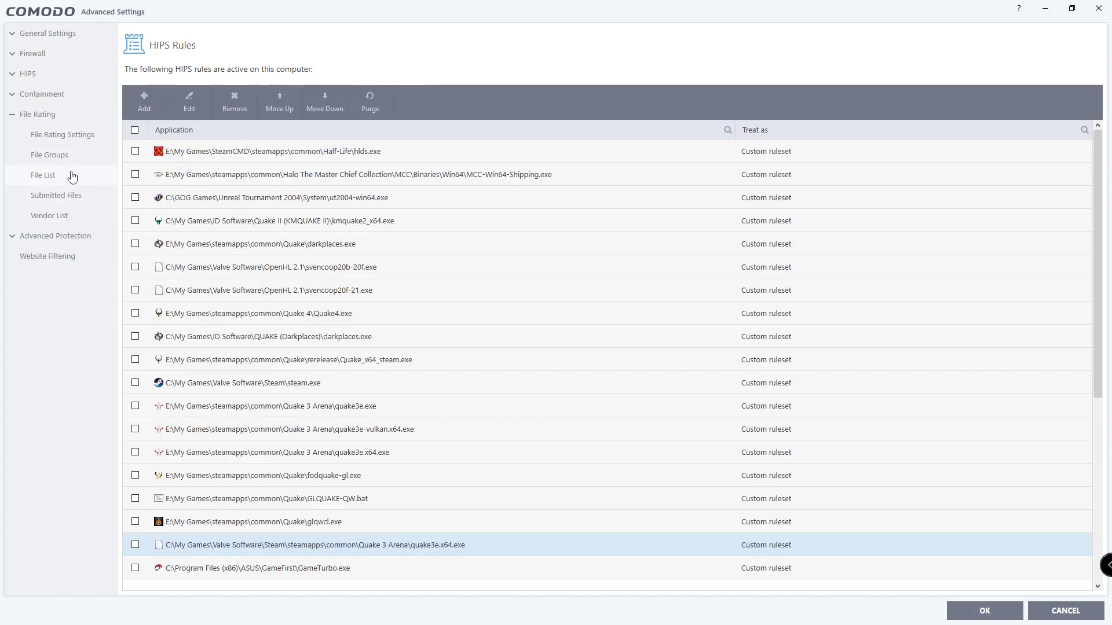
pyautogui.click(72, 175)
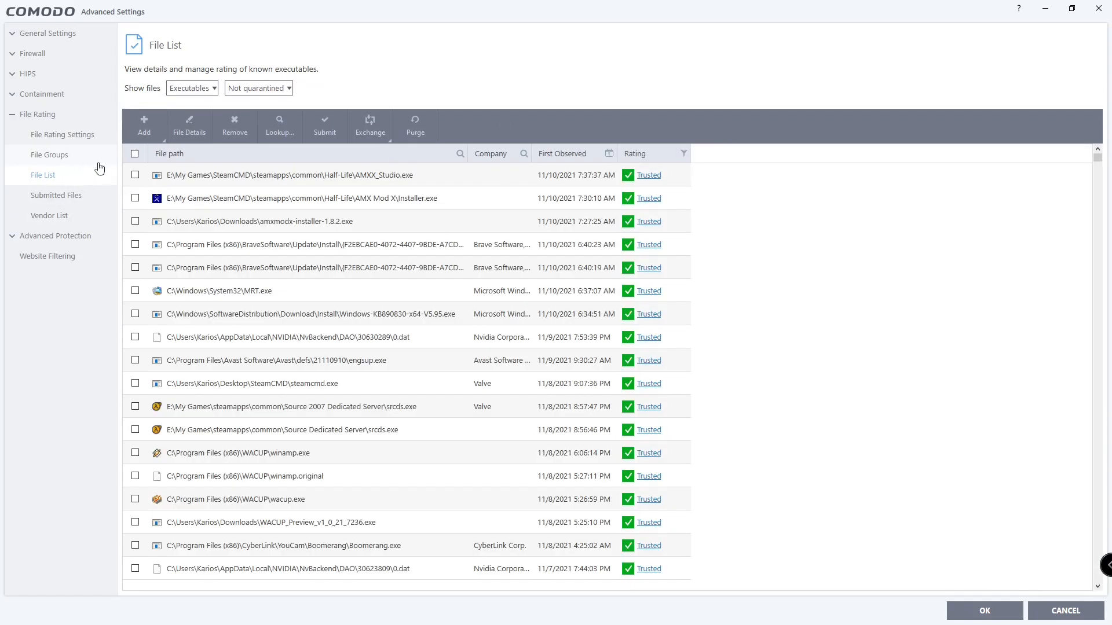
pyautogui.scroll(-10, 301, 254)
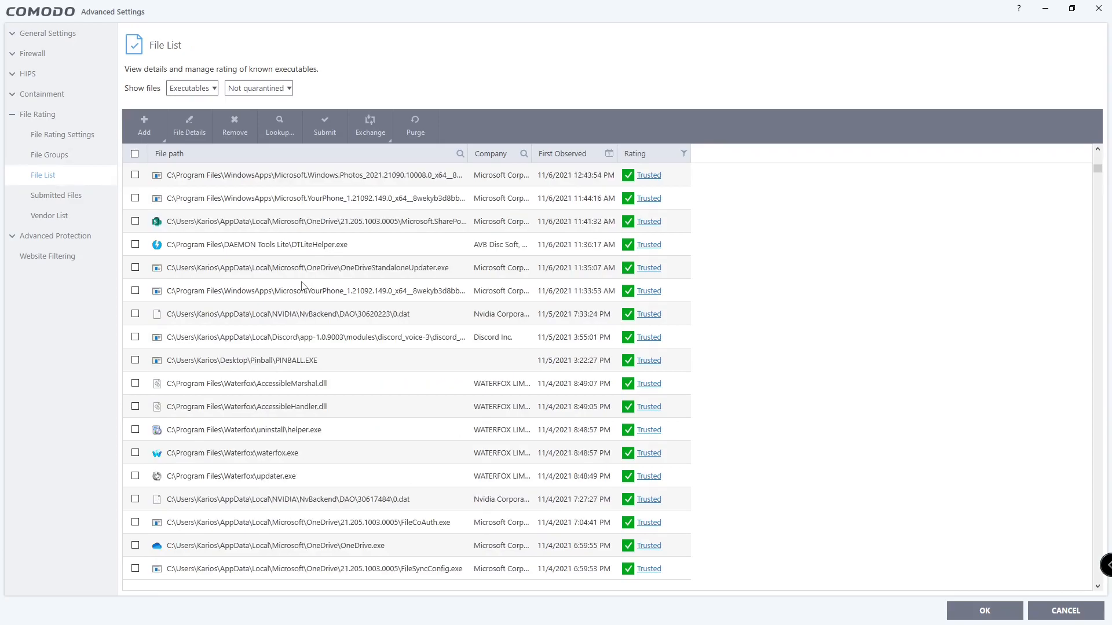
pyautogui.scroll(10, 317, 284)
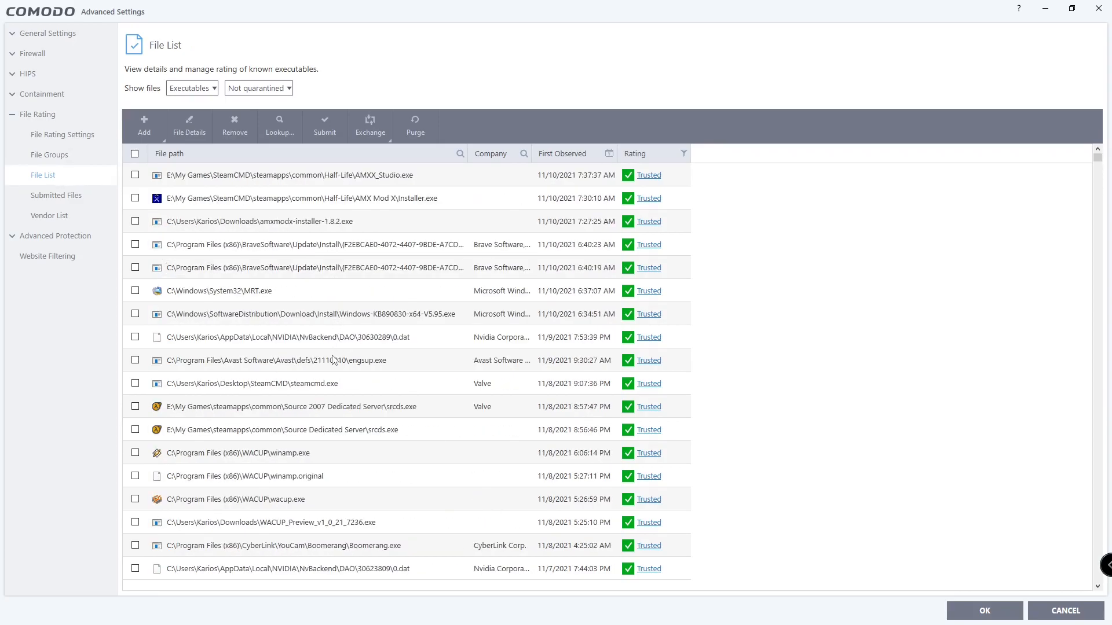
pyautogui.click(361, 408)
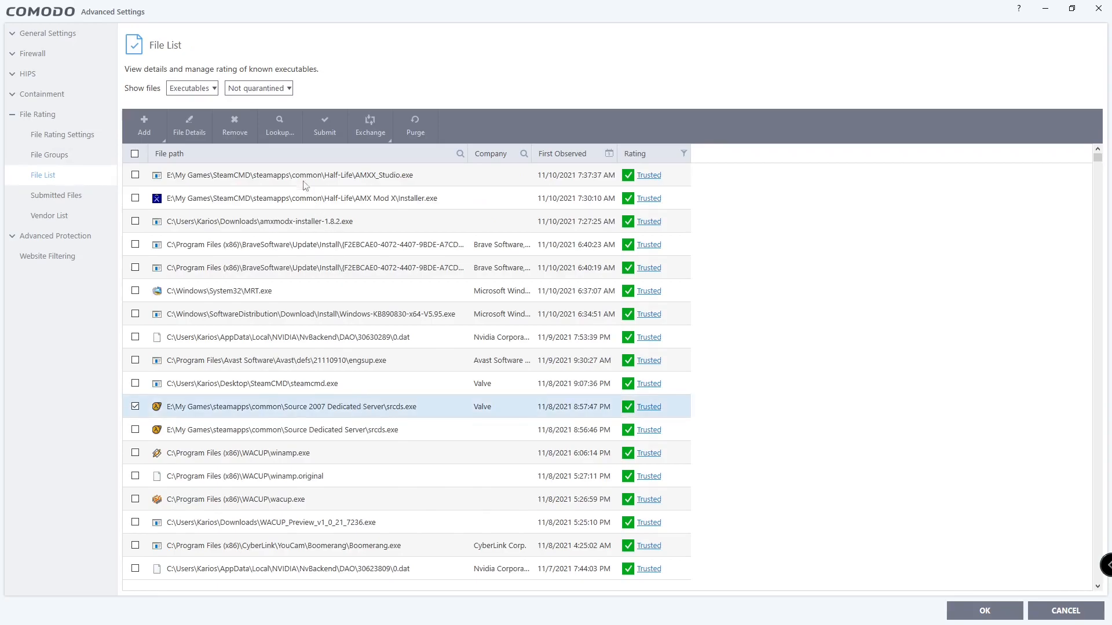
pyautogui.click(239, 136)
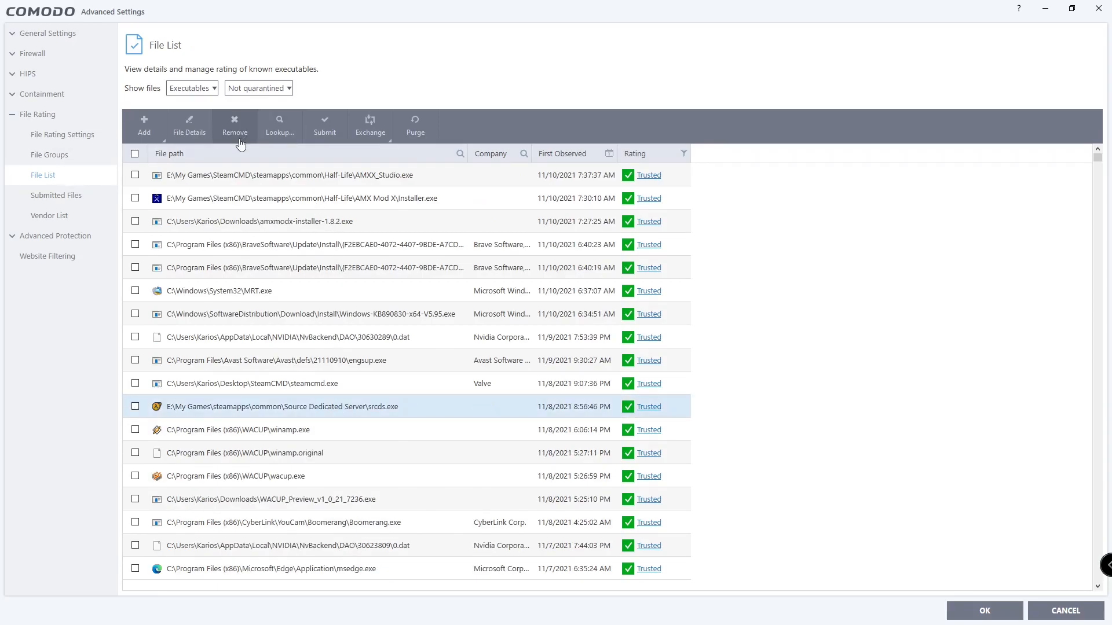
# Step: Remove the Source Dedicated Server srcds.exe entry and scroll through the remaining trusted files
pyautogui.click(237, 132)
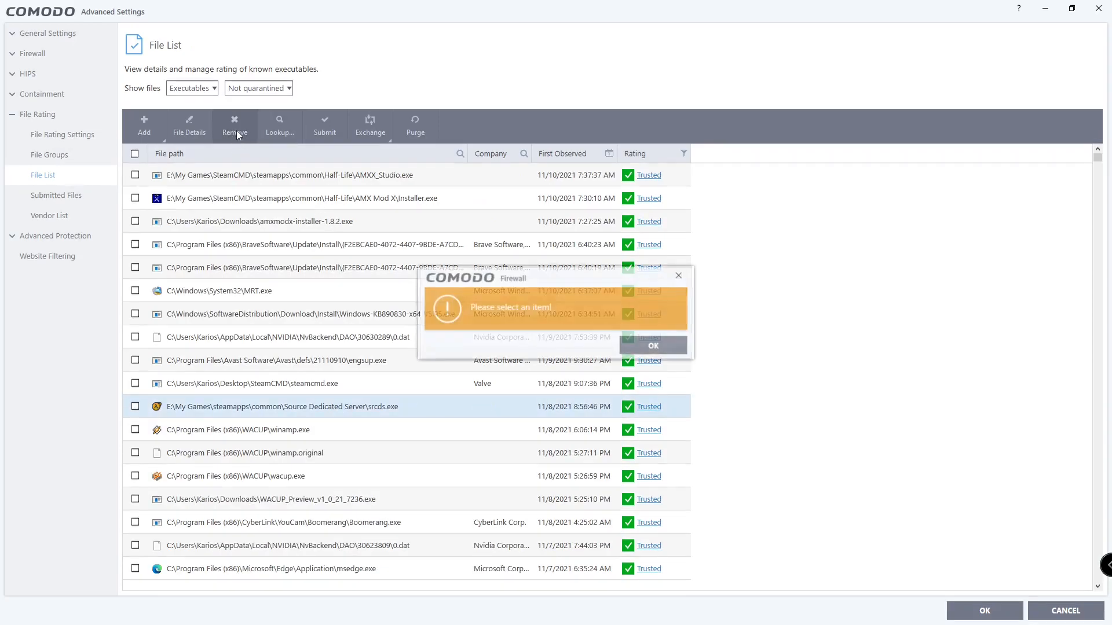
pyautogui.click(649, 347)
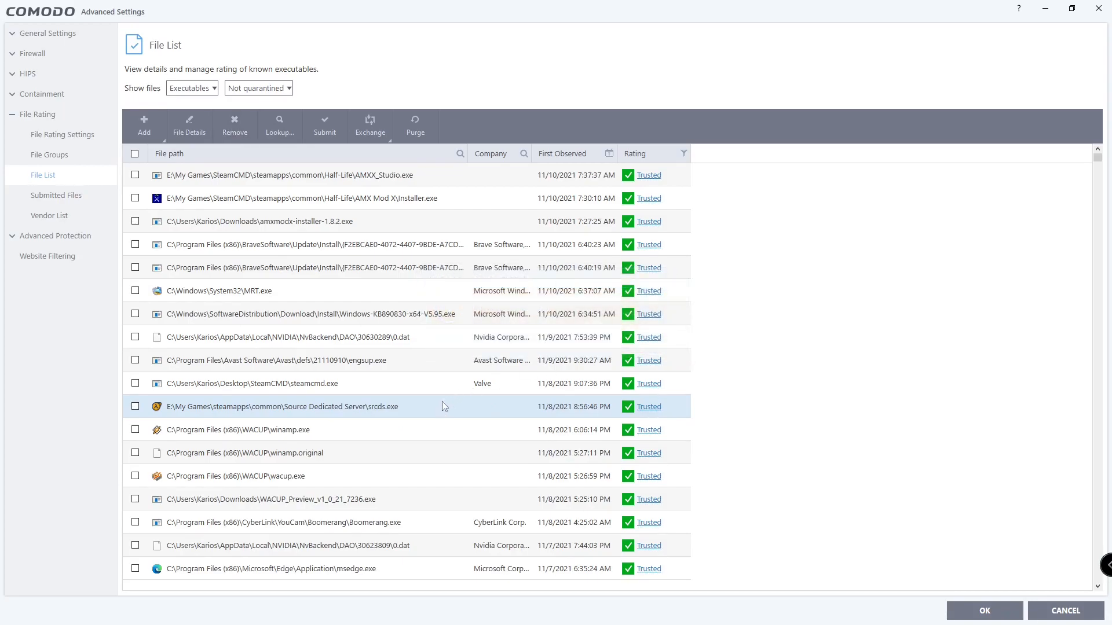
pyautogui.click(239, 133)
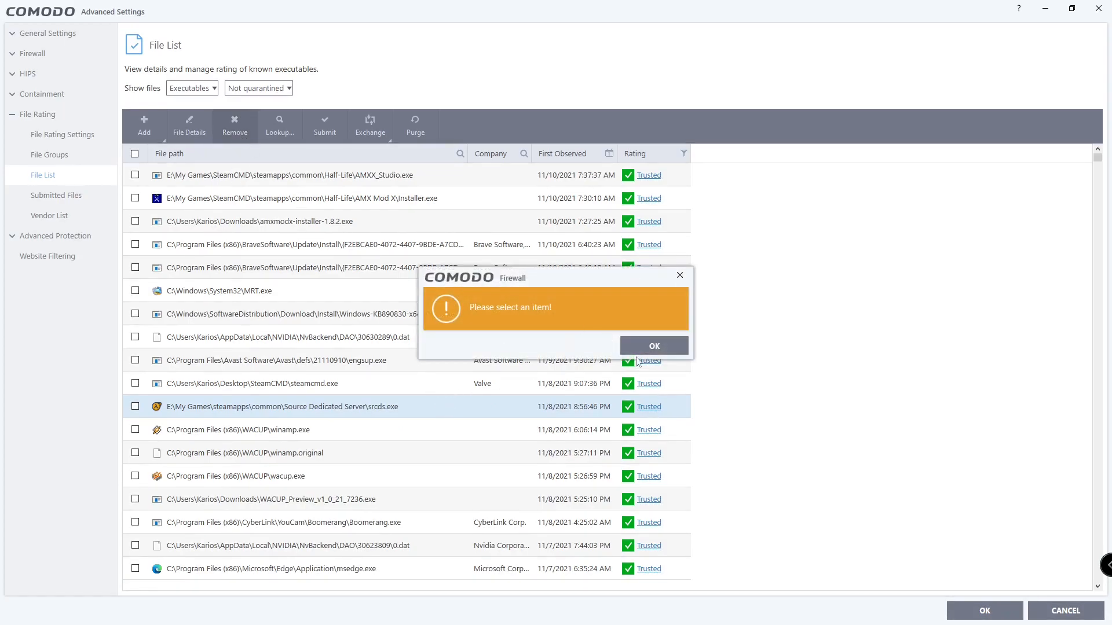
pyautogui.click(653, 345)
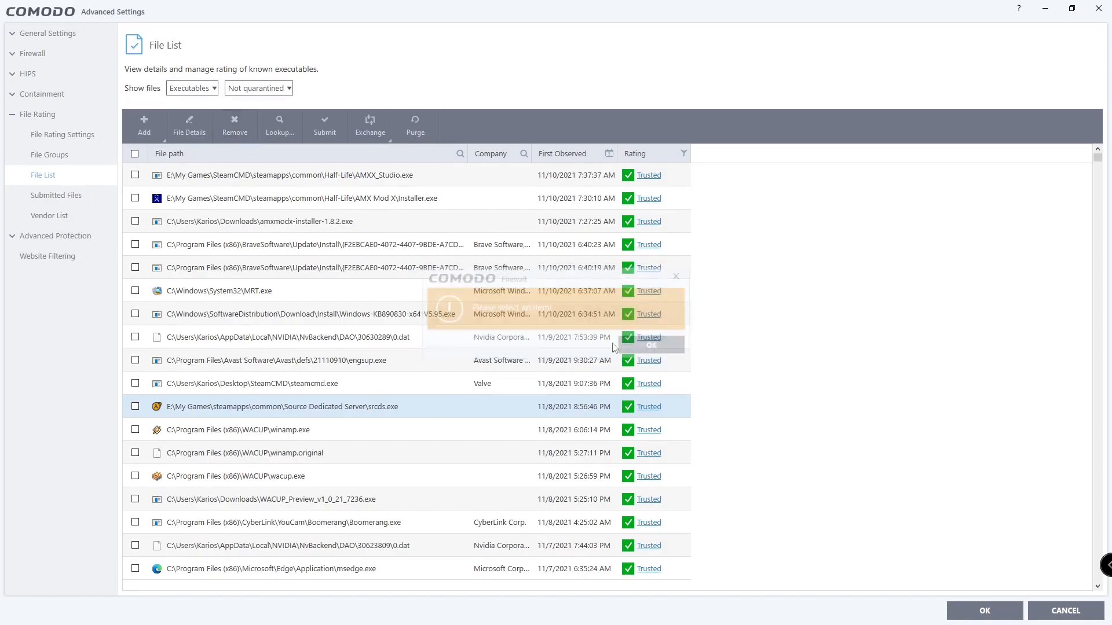
pyautogui.click(136, 406)
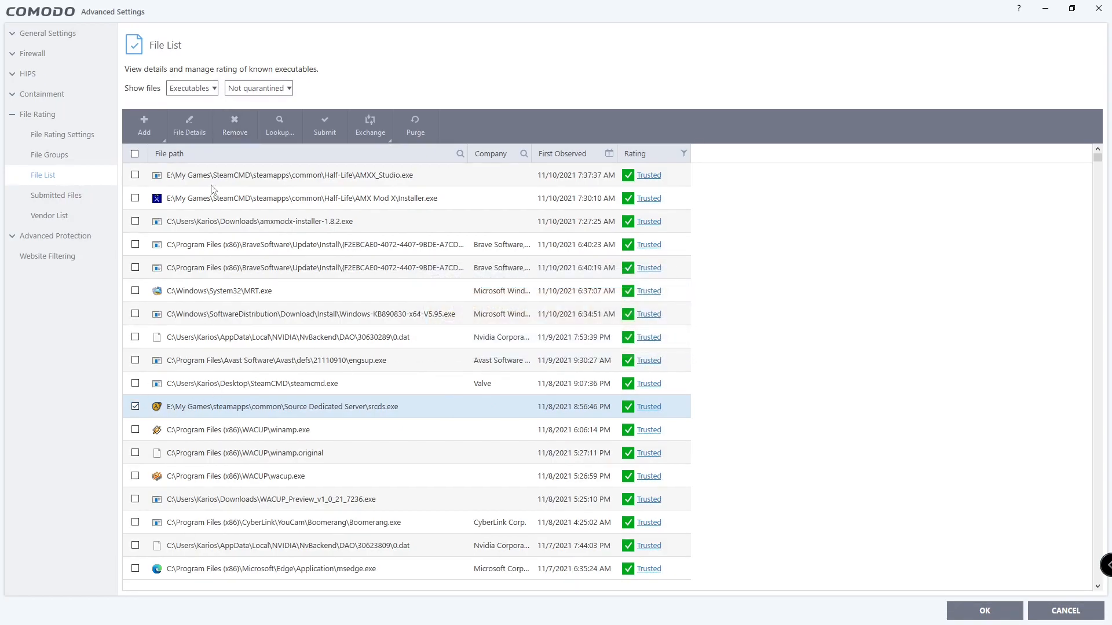
pyautogui.click(235, 128)
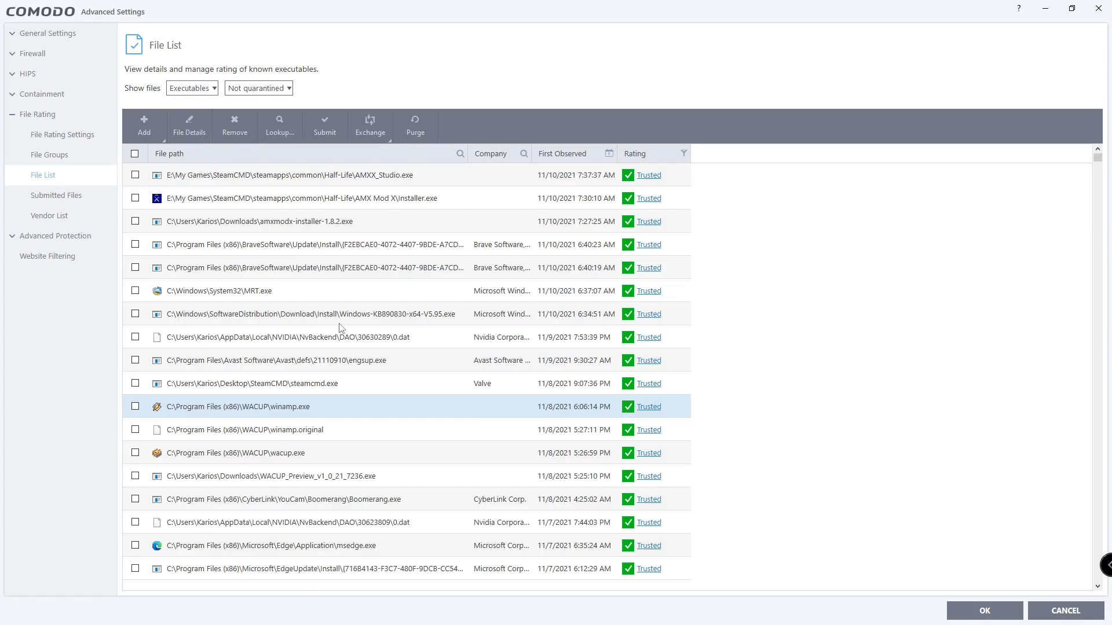
pyautogui.scroll(-10, 336, 329)
pyautogui.scroll(-10, 342, 322)
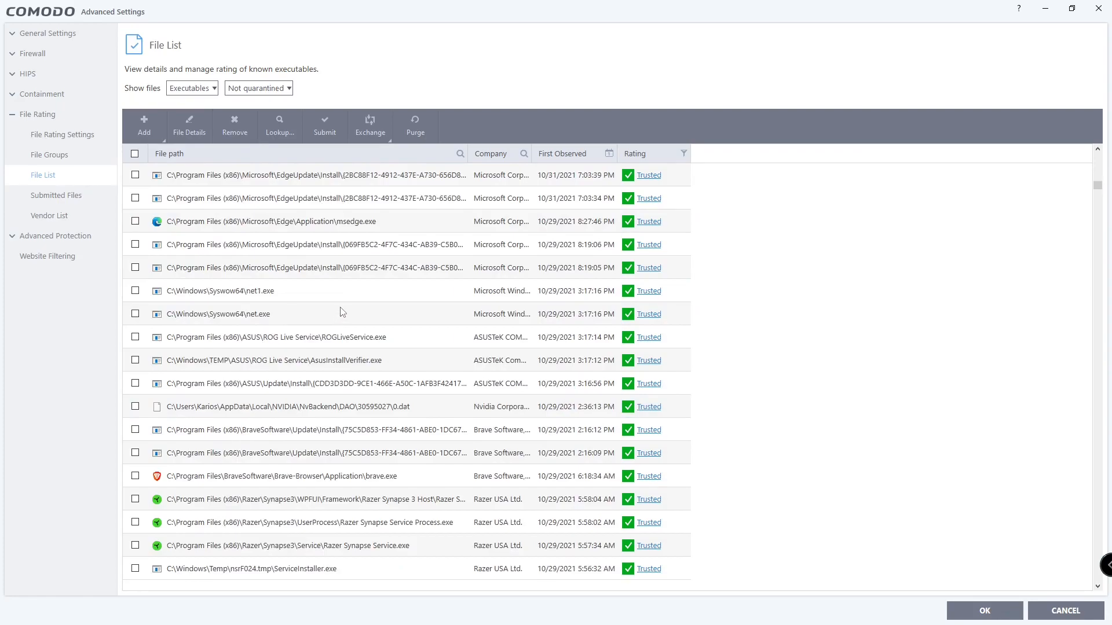
pyautogui.scroll(-8, 342, 312)
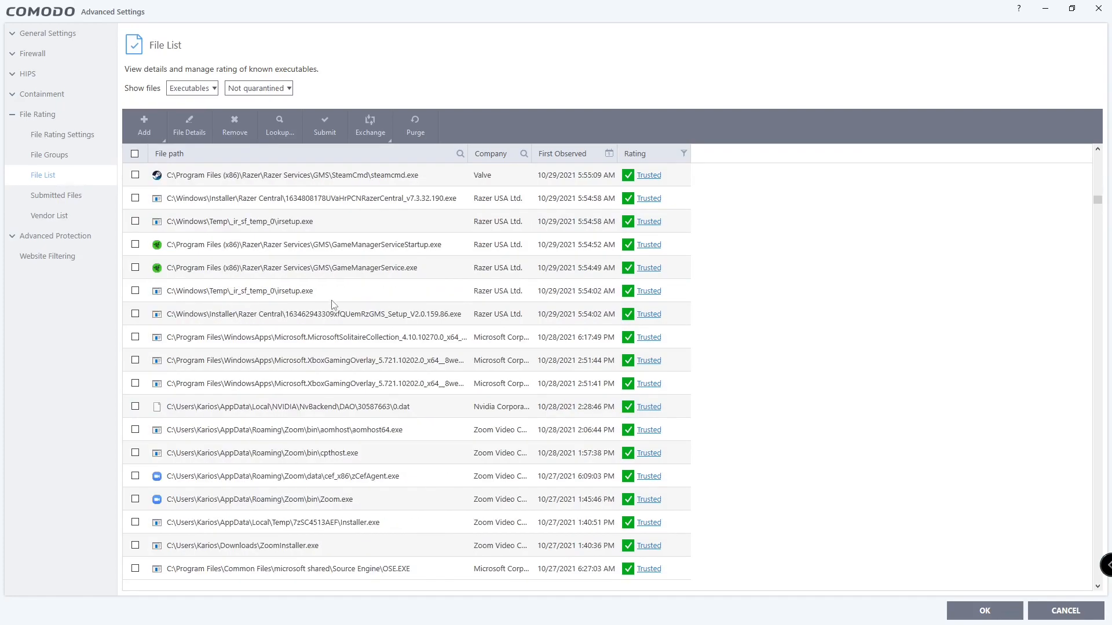
pyautogui.scroll(-10, 334, 305)
pyautogui.scroll(-12, 323, 306)
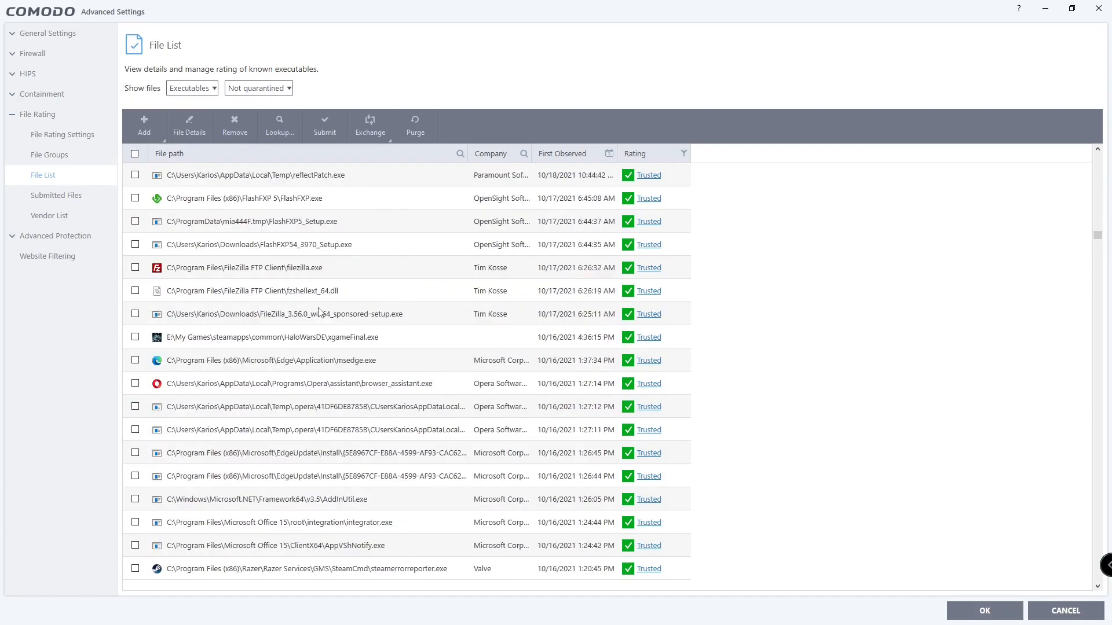
pyautogui.scroll(-15, 315, 315)
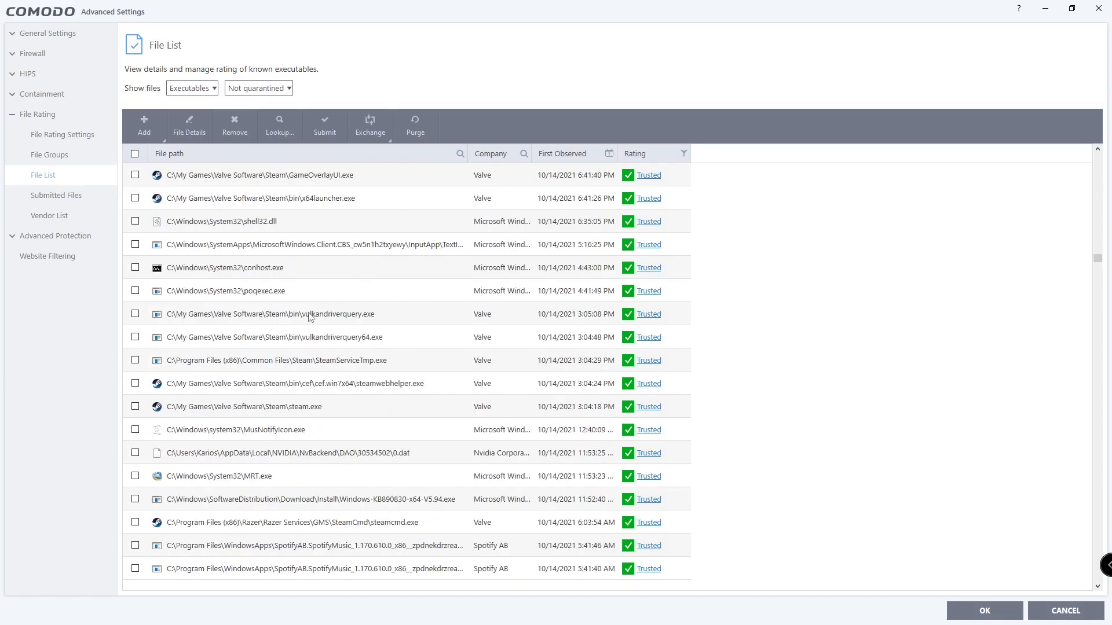
pyautogui.scroll(15, 310, 321)
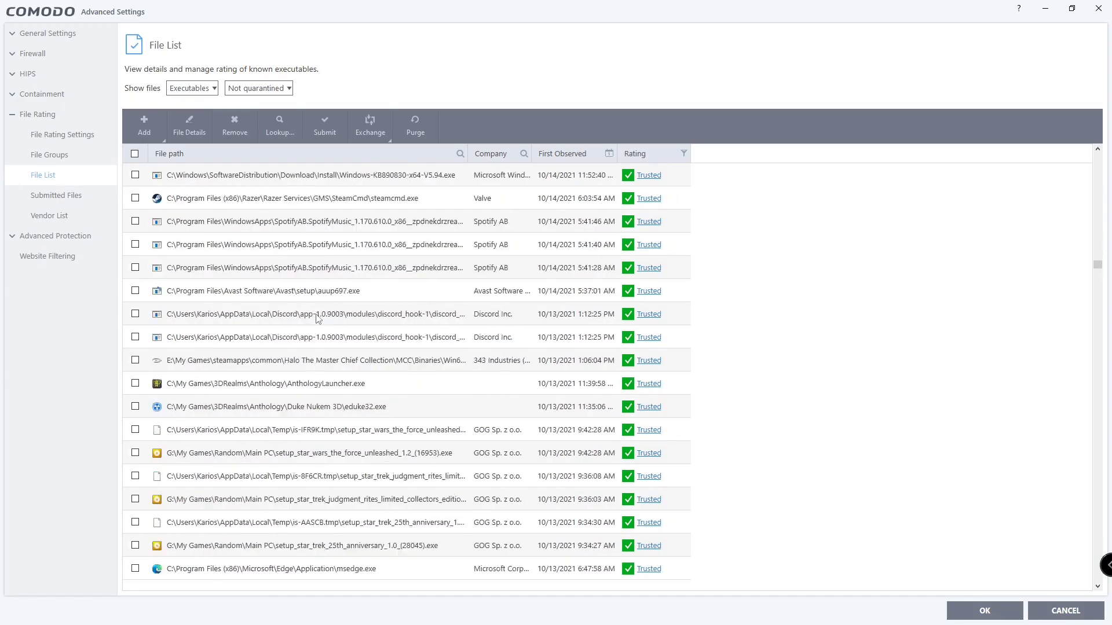
pyautogui.scroll(15, 323, 315)
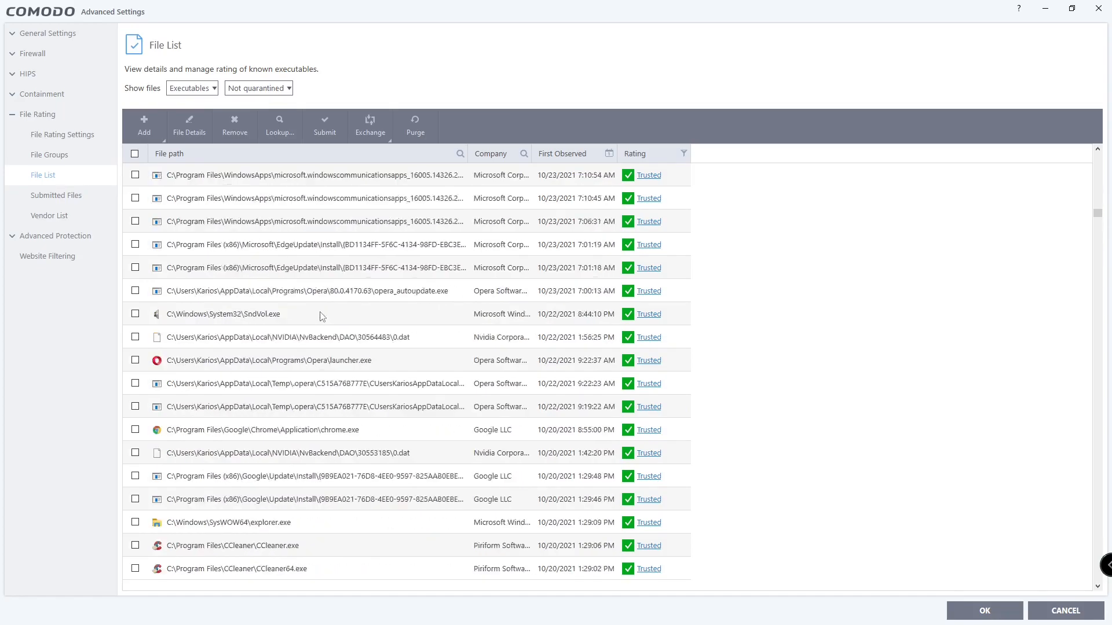
pyautogui.scroll(10, 339, 305)
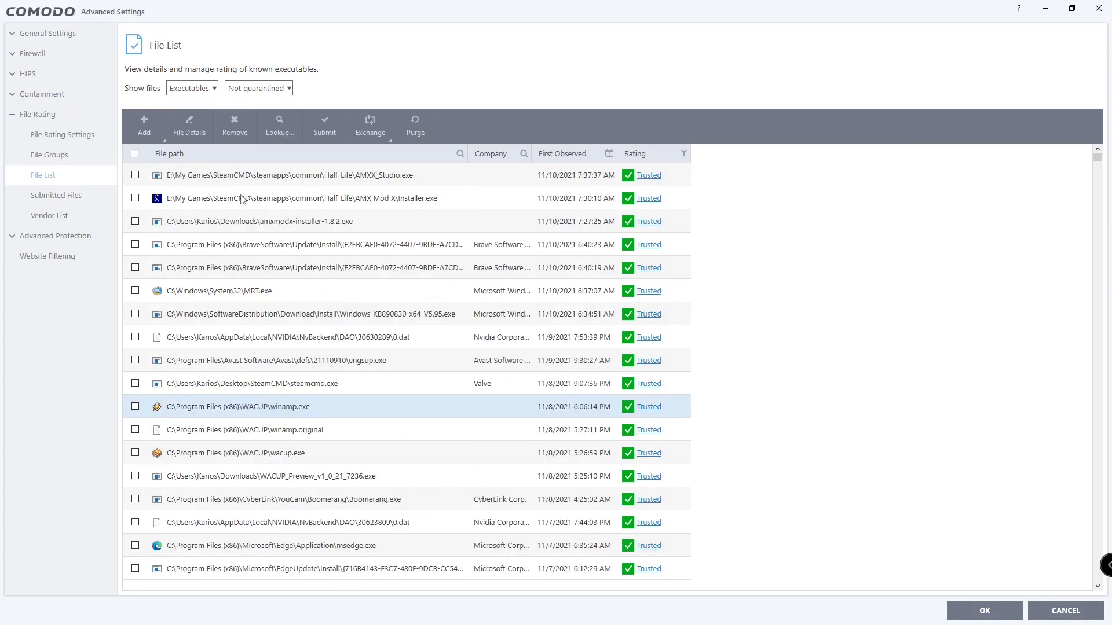
pyautogui.click(154, 134)
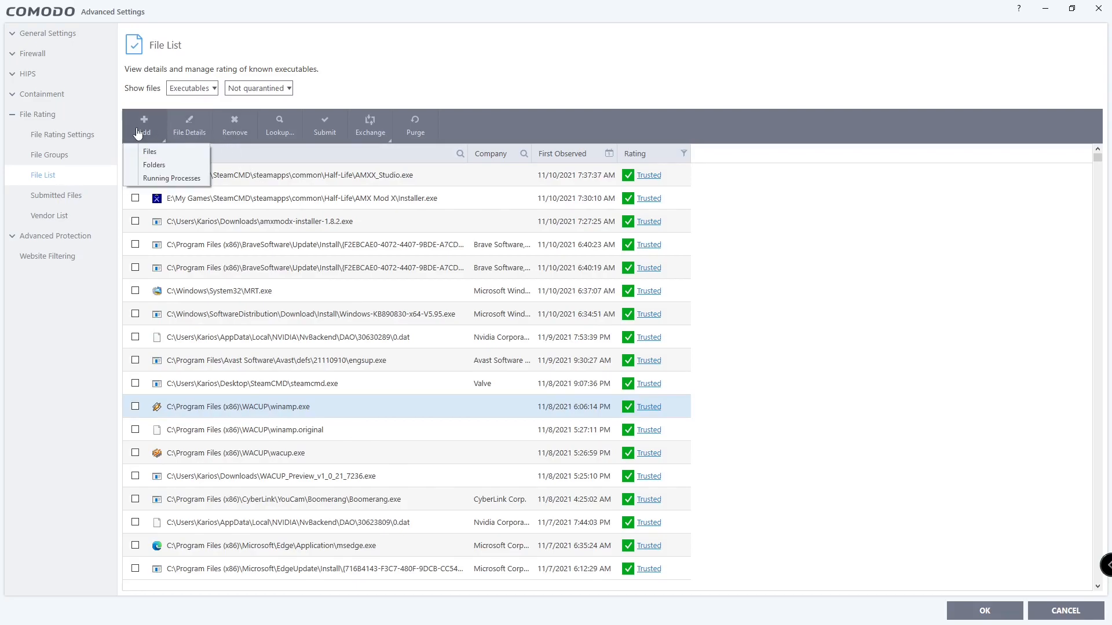
pyautogui.click(148, 151)
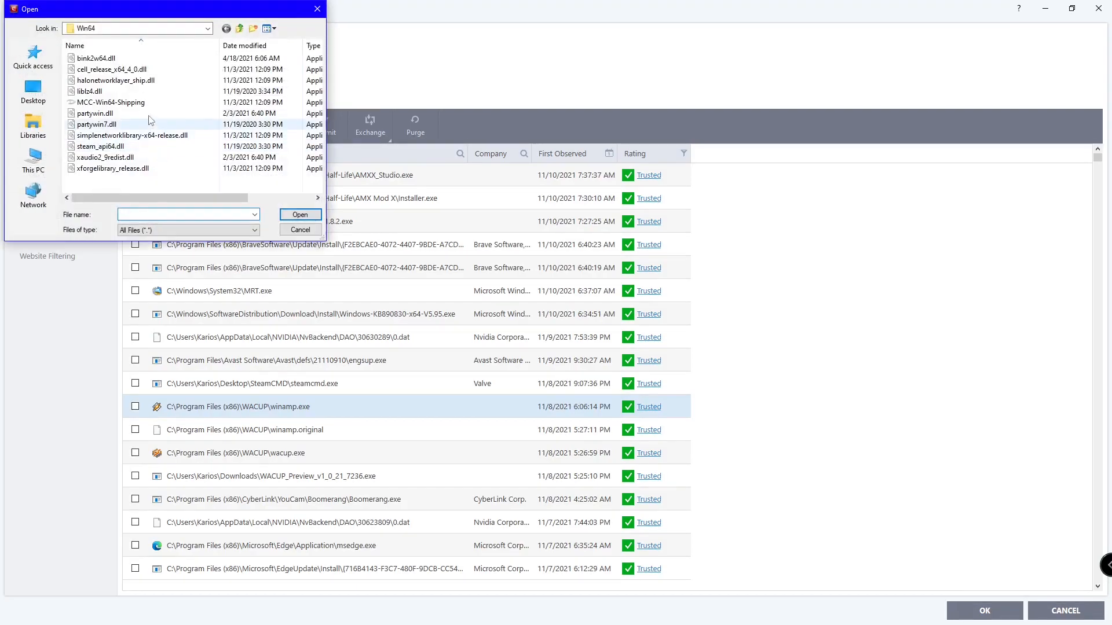
pyautogui.click(136, 28)
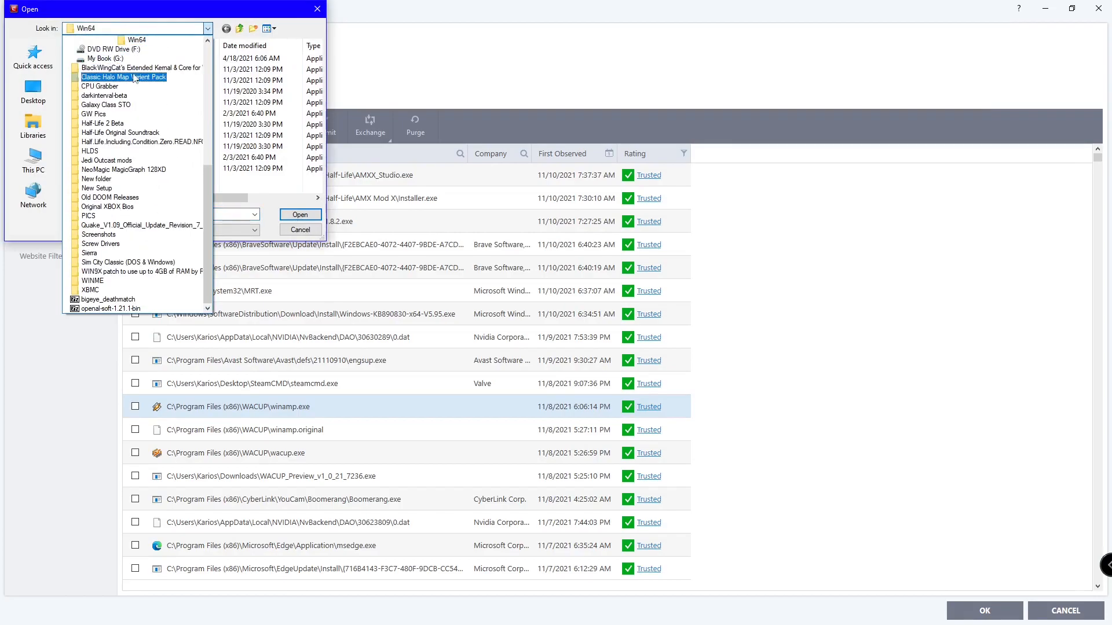
pyautogui.scroll(2, 156, 71)
pyautogui.scroll(2, 156, 72)
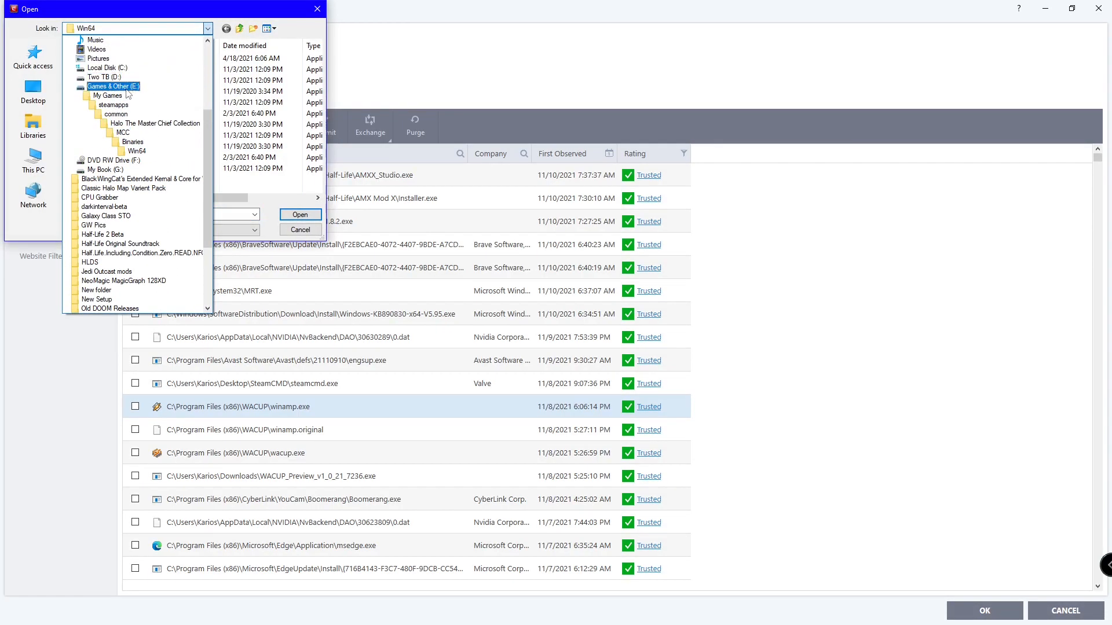
pyautogui.click(116, 95)
pyautogui.doubleClick(110, 91)
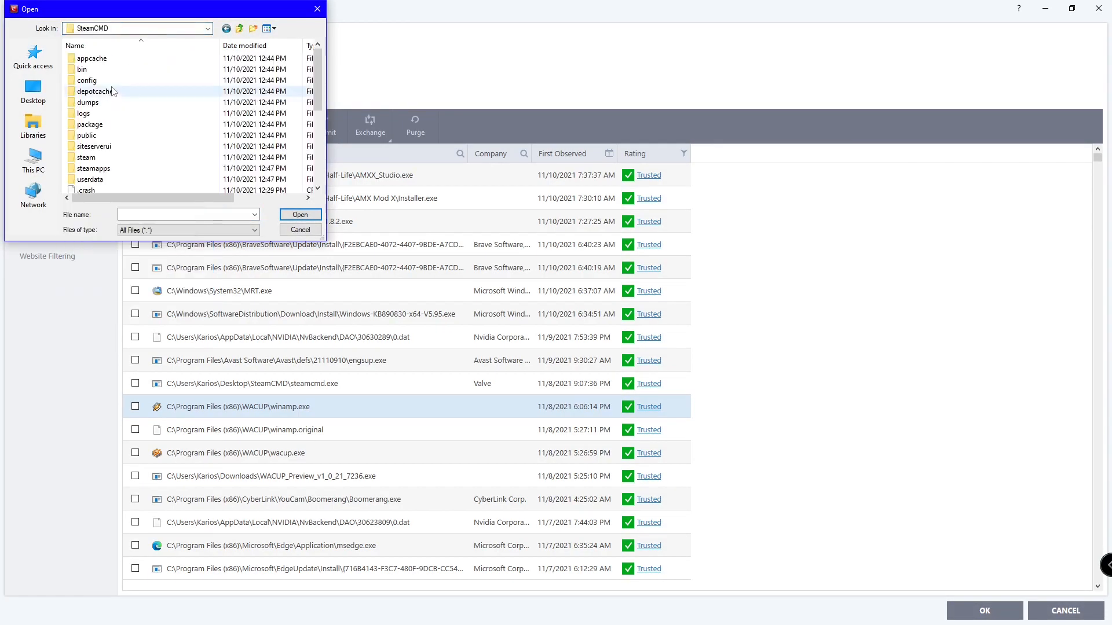
pyautogui.doubleClick(114, 139)
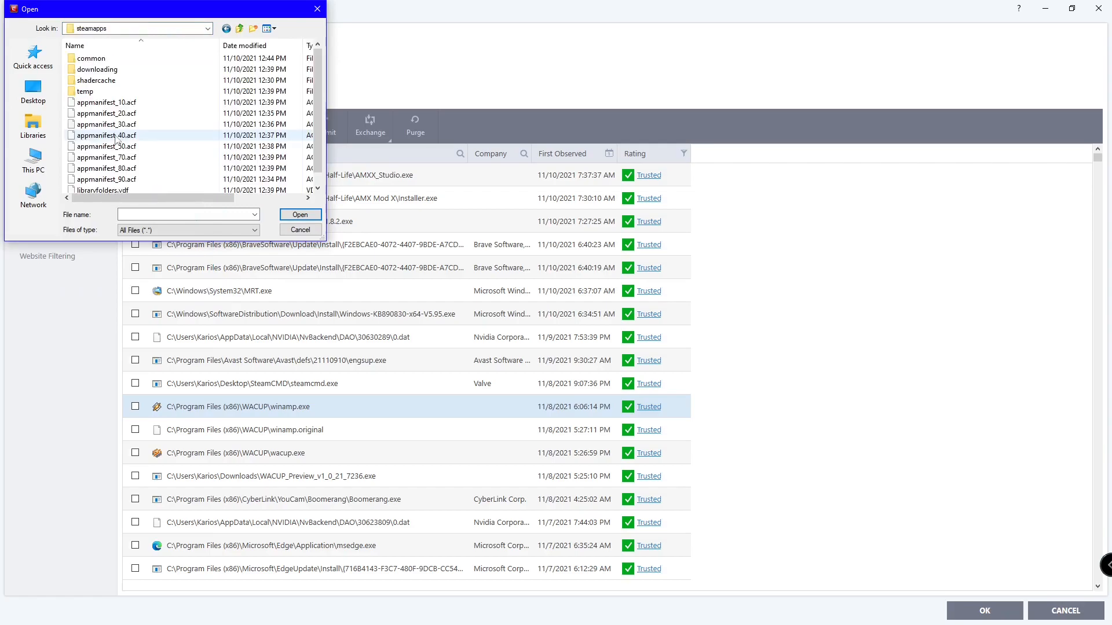
pyautogui.doubleClick(125, 59)
pyautogui.doubleClick(115, 60)
pyautogui.scroll(-3, 114, 122)
pyautogui.doubleClick(114, 169)
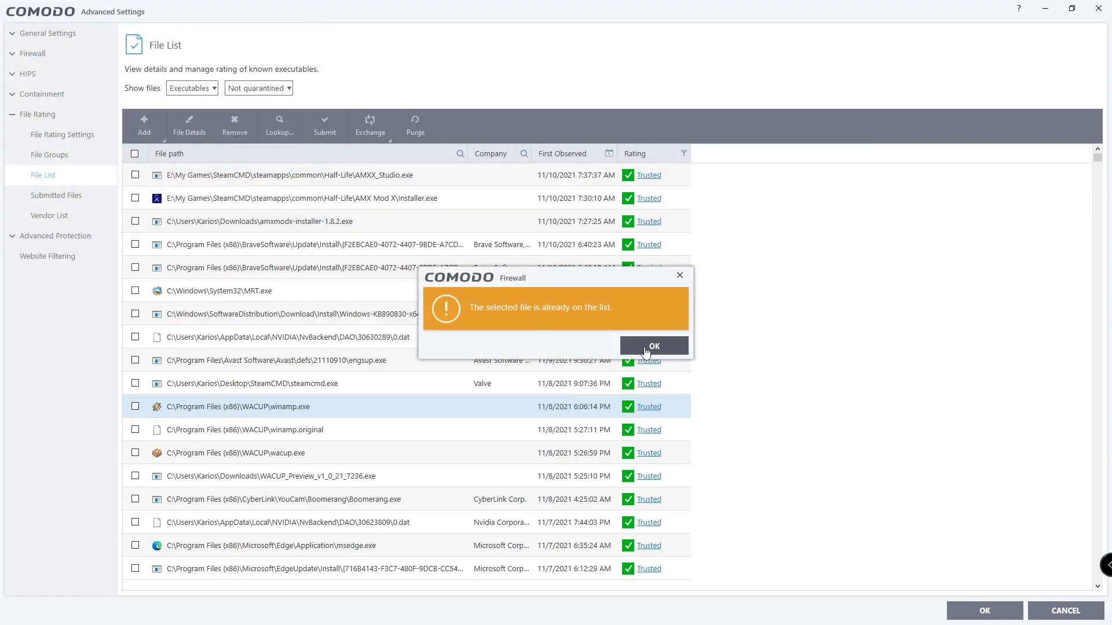
pyautogui.click(631, 347)
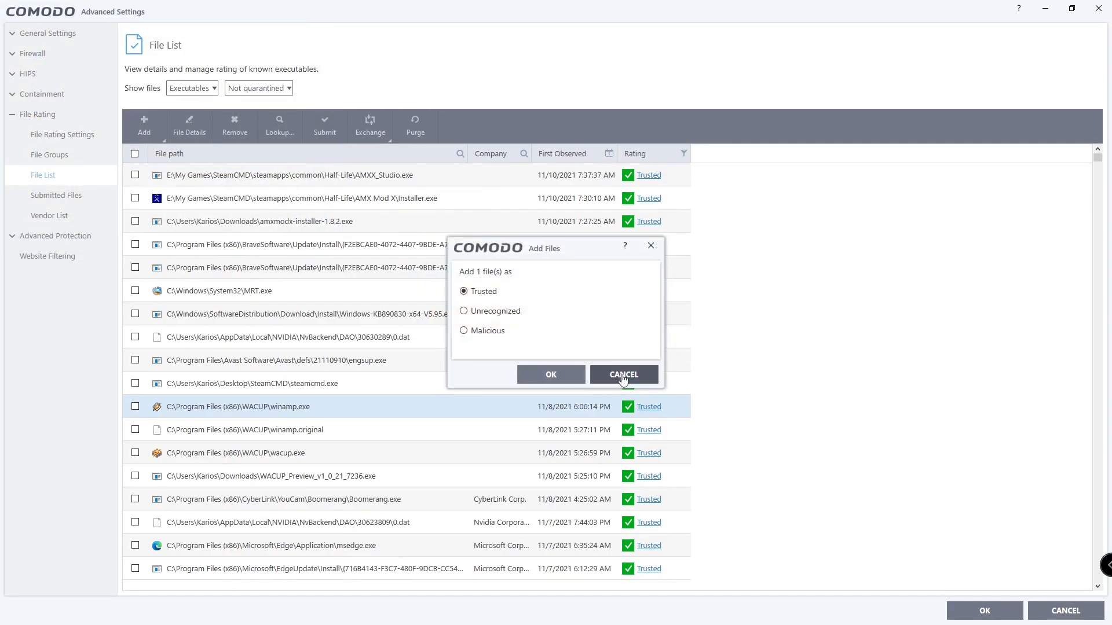
pyautogui.click(551, 375)
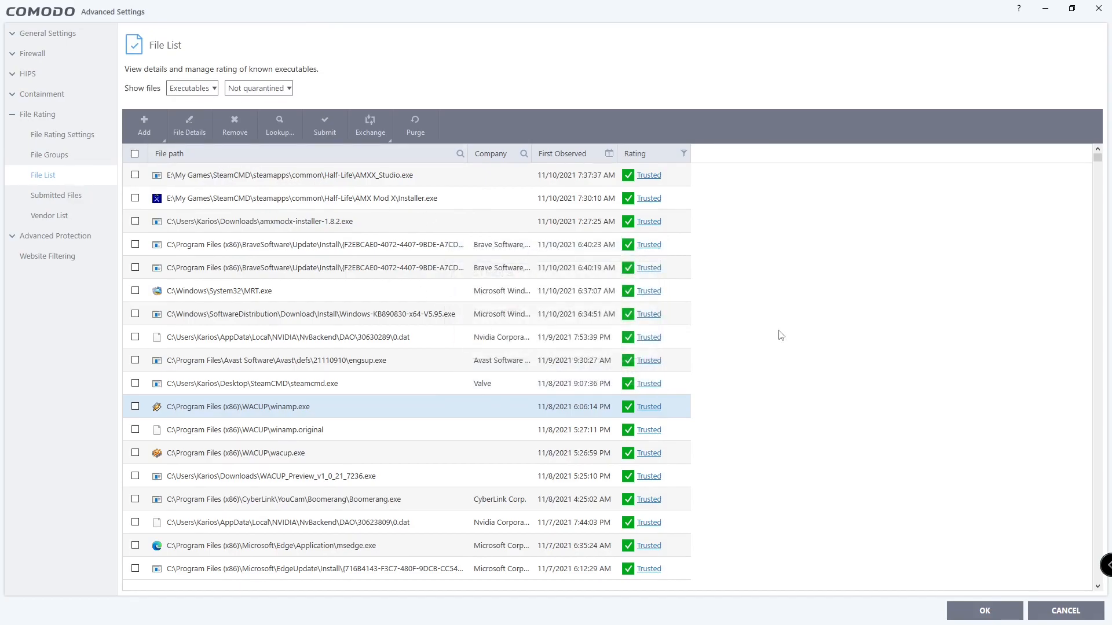
# Step: Scroll the File List down to the Half-Life hl.exe and hlds.exe entries, both rated Trusted
pyautogui.click(284, 129)
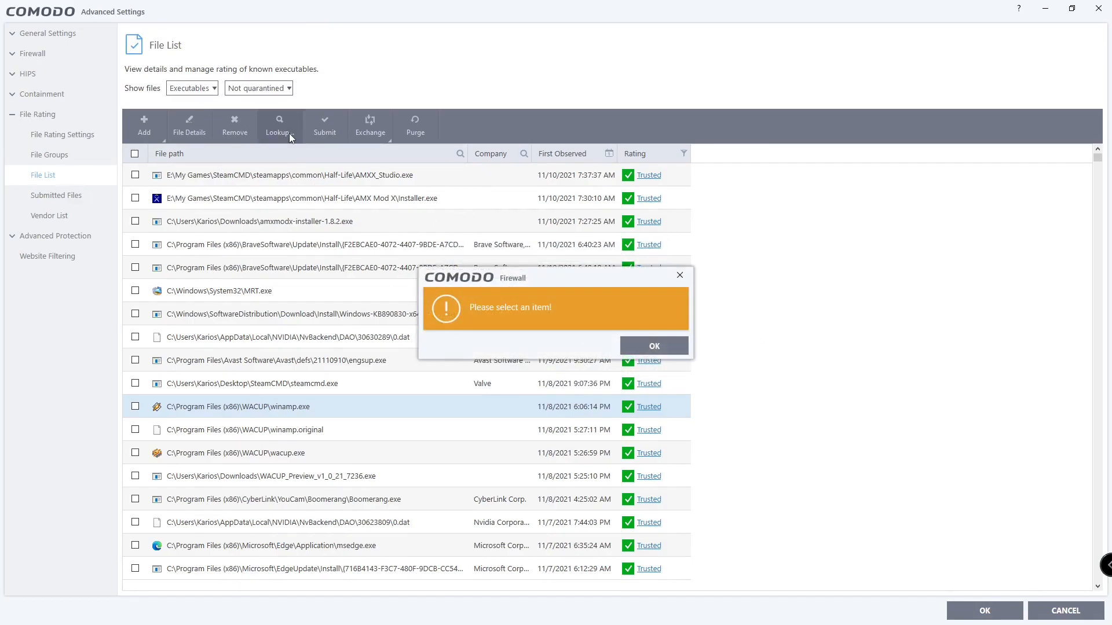
pyautogui.click(642, 348)
pyautogui.scroll(-10, 367, 278)
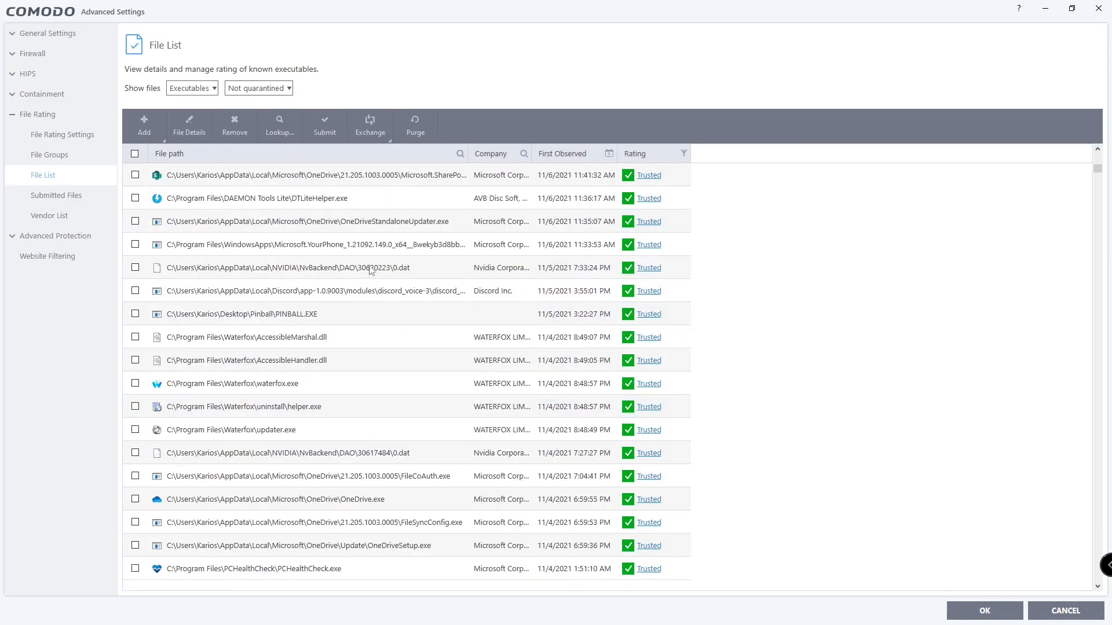
pyautogui.scroll(5, 371, 261)
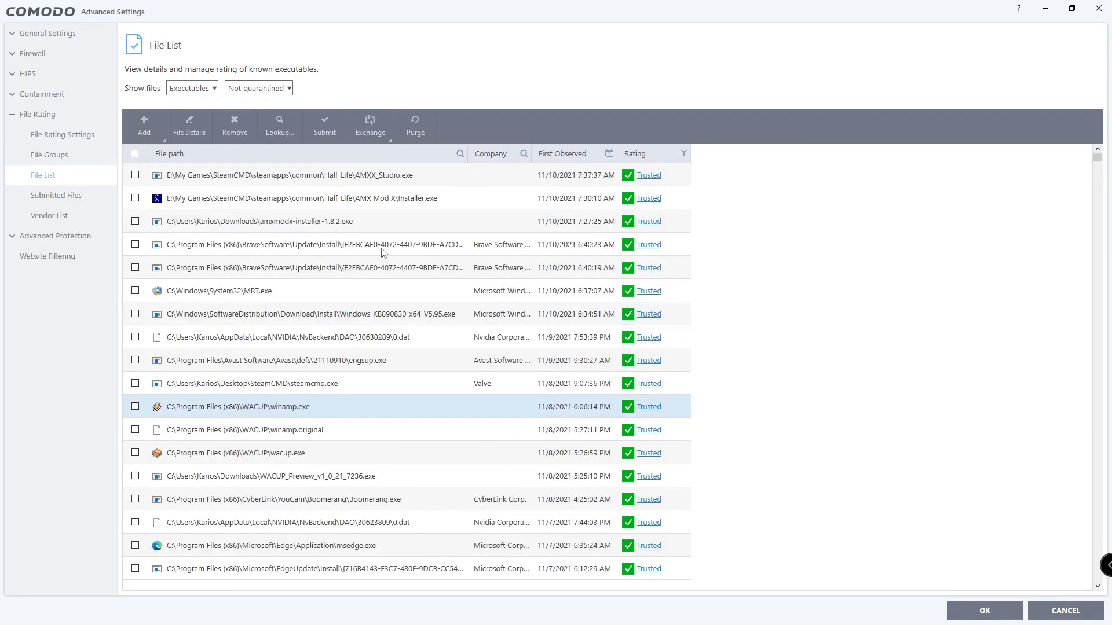
pyautogui.scroll(-10, 379, 261)
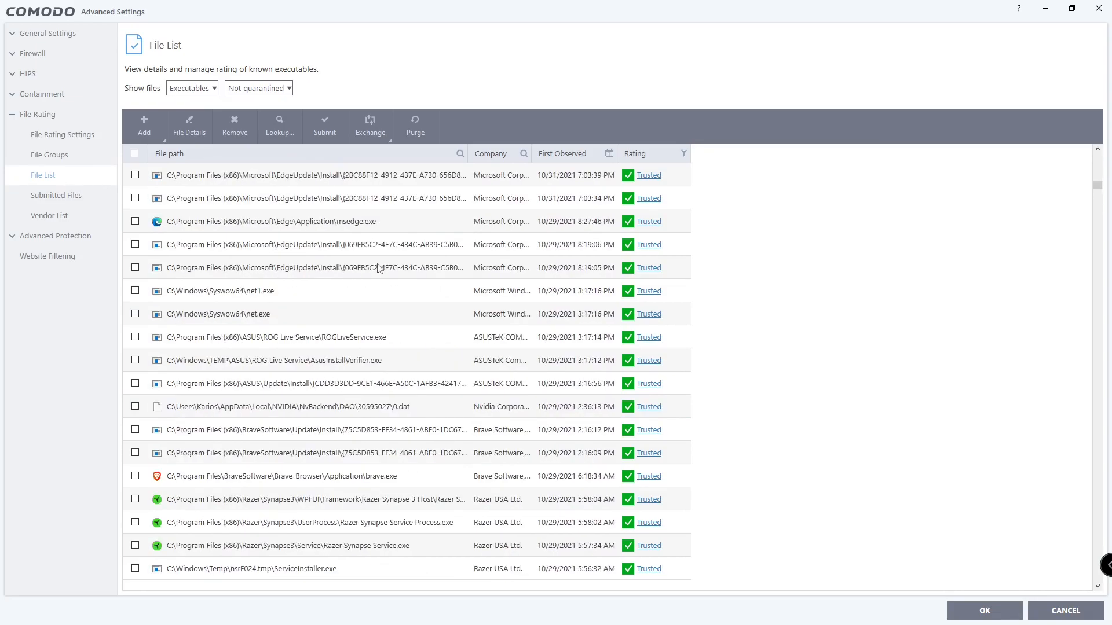
pyautogui.scroll(-6, 374, 272)
pyautogui.scroll(-10, 367, 275)
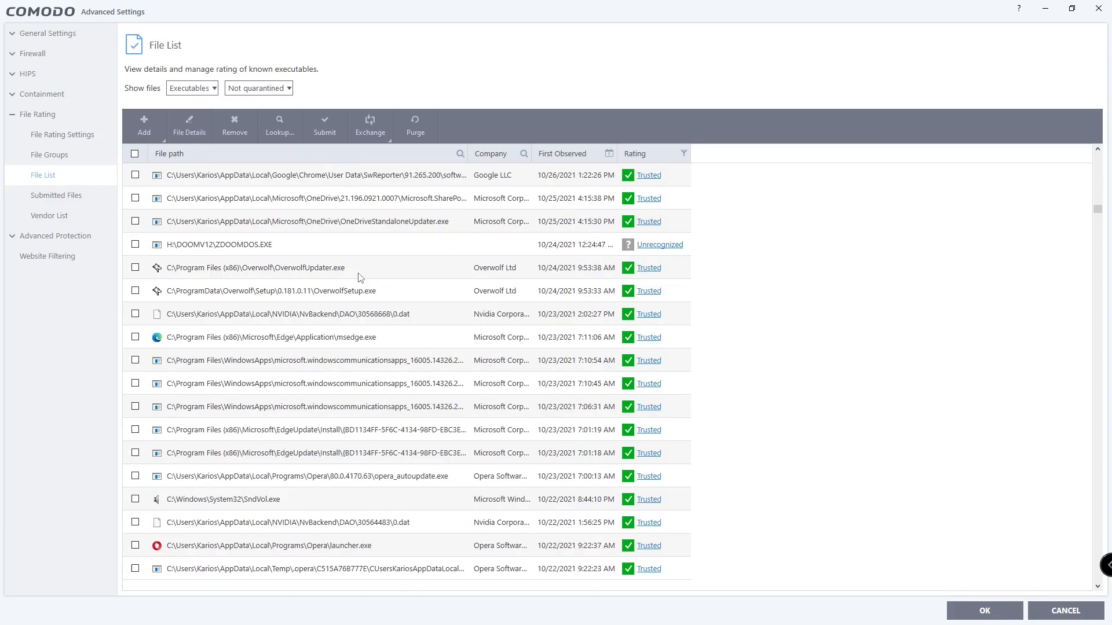
pyautogui.scroll(-5, 360, 277)
pyautogui.scroll(-5, 363, 276)
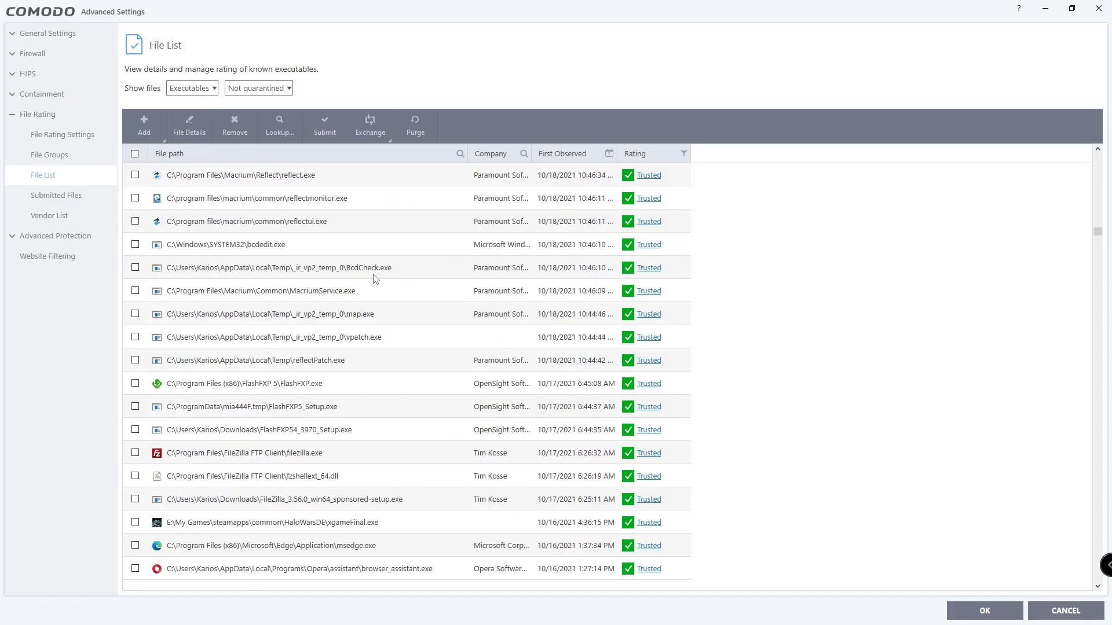
pyautogui.scroll(-6, 370, 284)
pyautogui.scroll(-6, 370, 290)
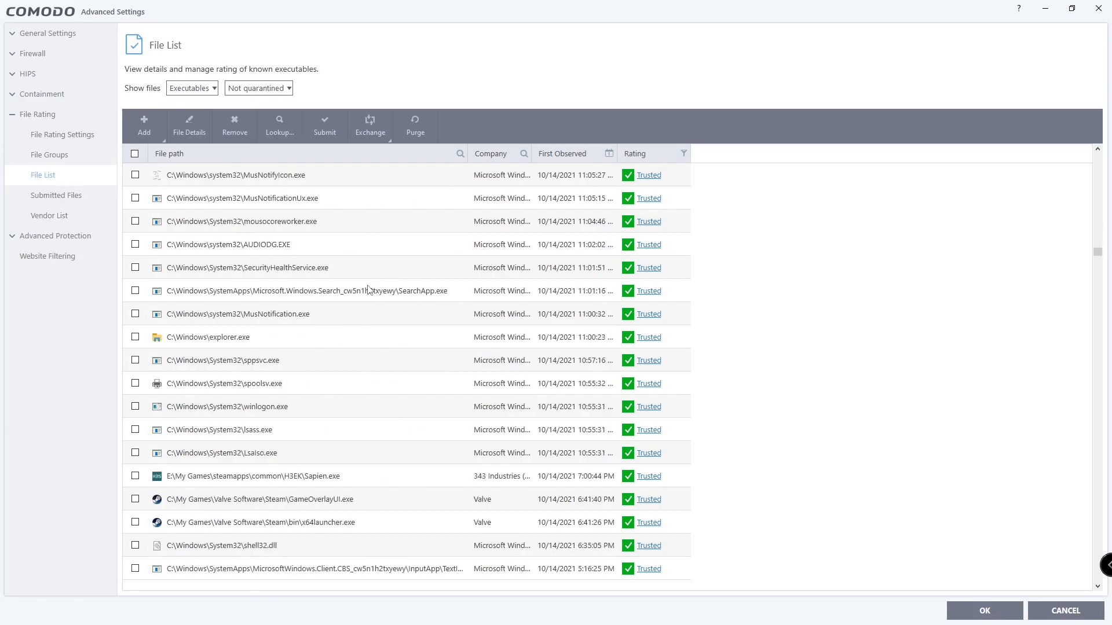
pyautogui.scroll(-1, 366, 291)
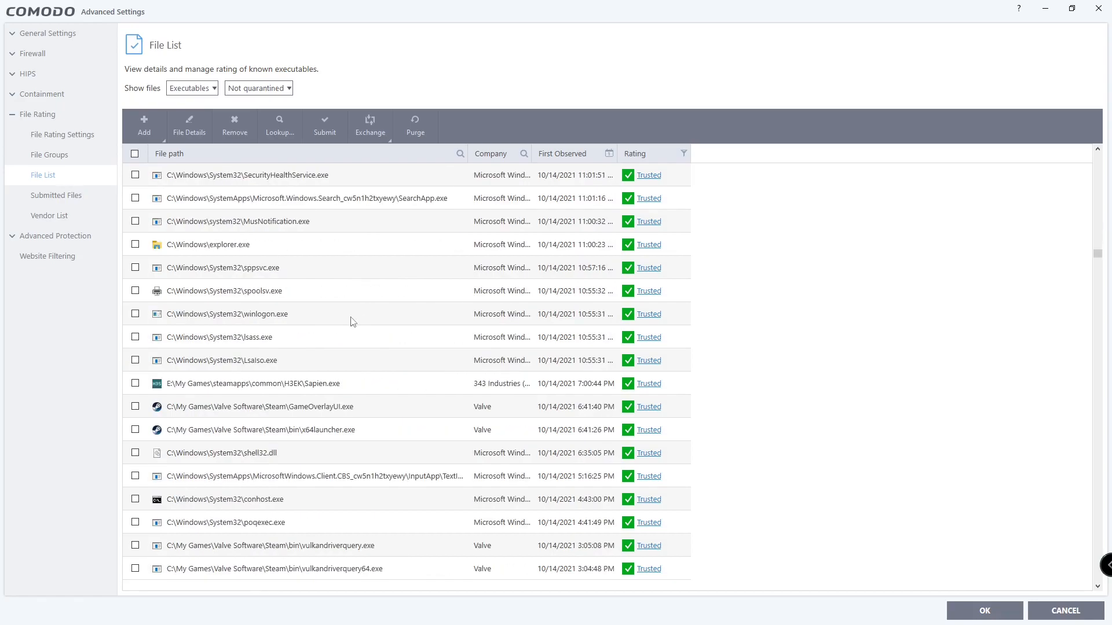
pyautogui.scroll(-6, 352, 322)
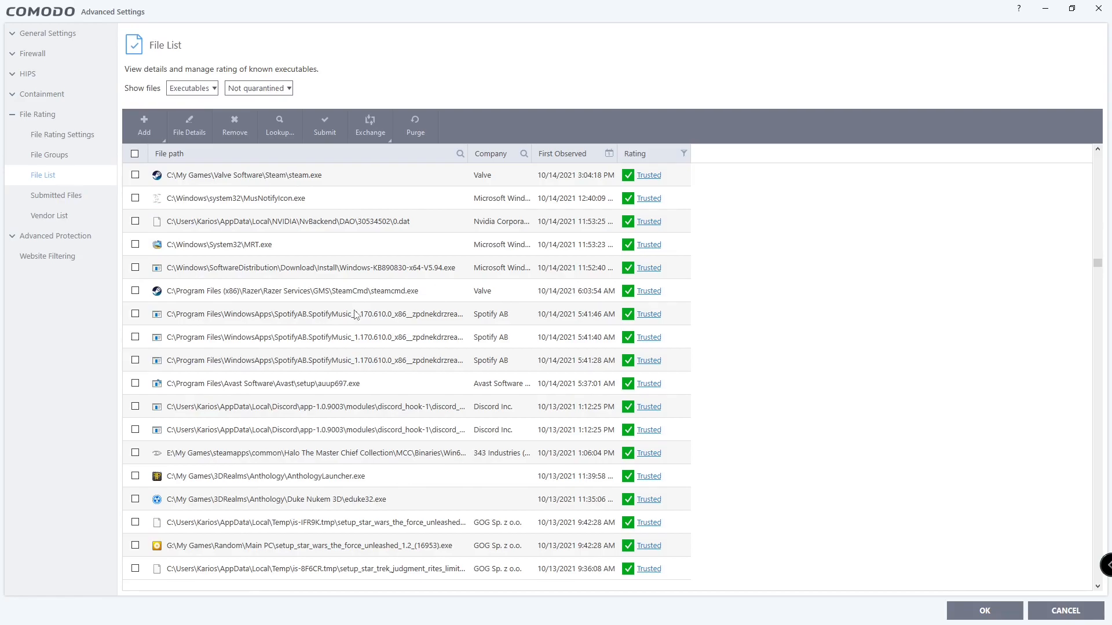
pyautogui.scroll(-6, 365, 396)
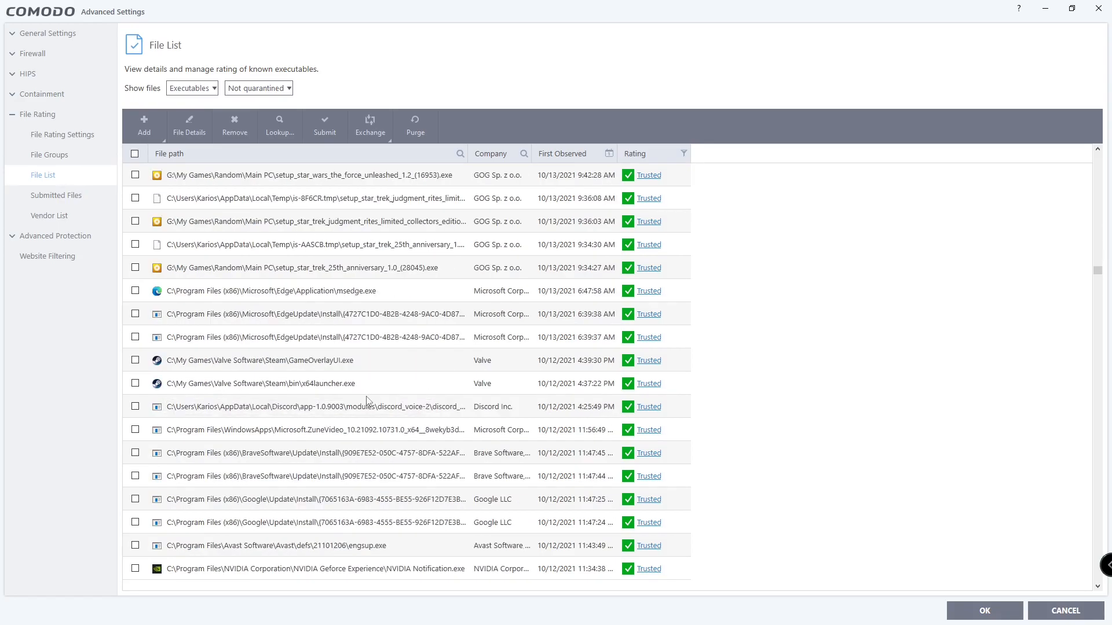
pyautogui.scroll(-3, 366, 399)
pyautogui.scroll(-3, 365, 399)
pyautogui.scroll(-15, 366, 398)
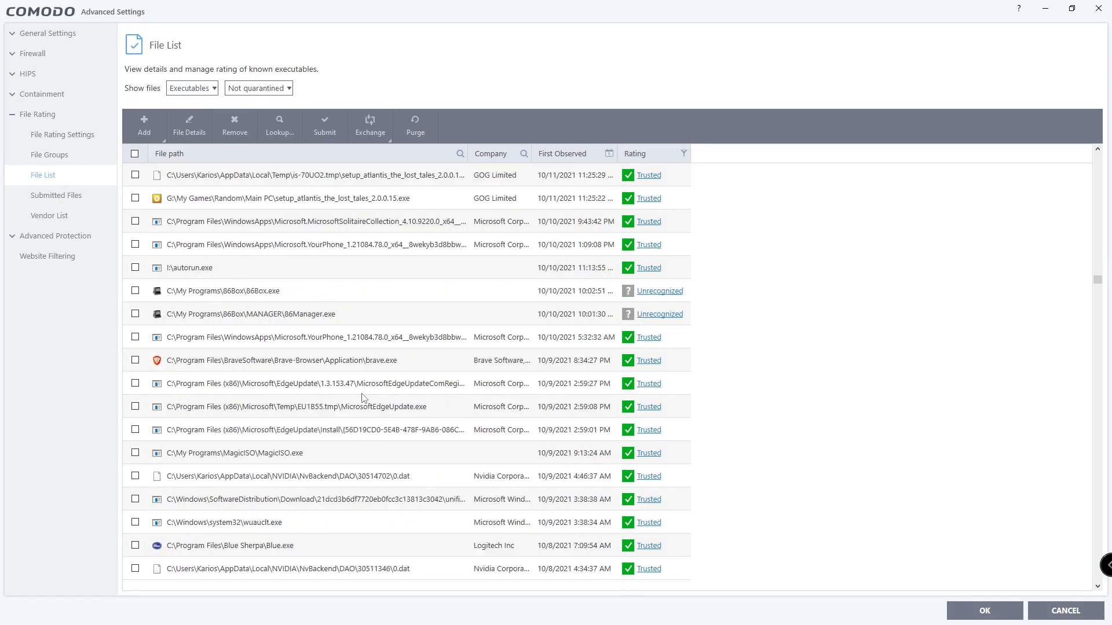
pyautogui.scroll(-3, 356, 395)
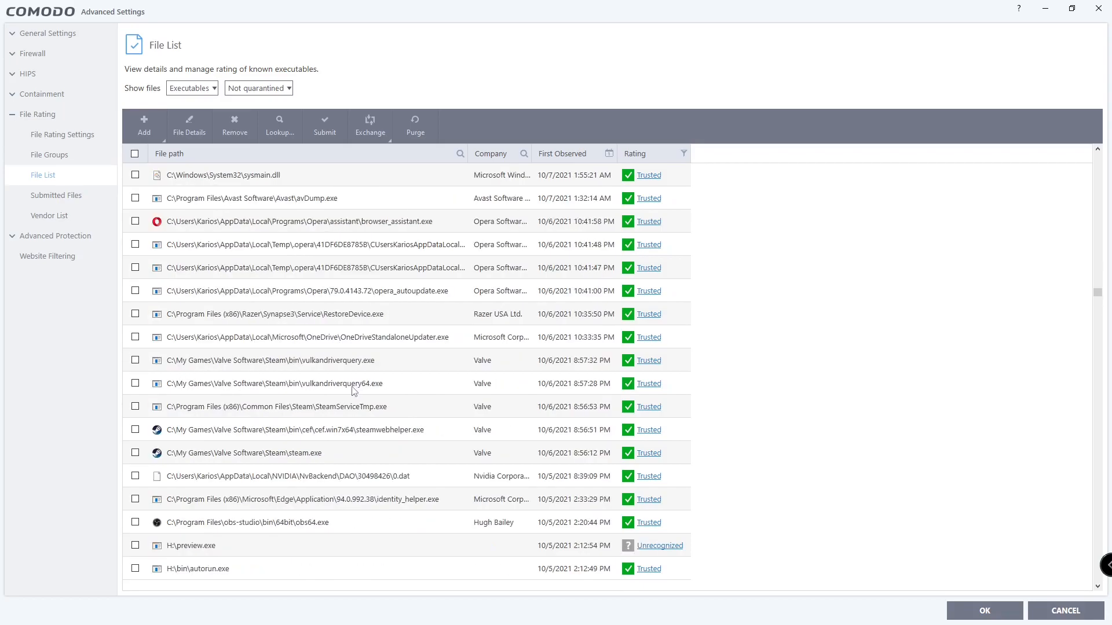
pyautogui.scroll(-3, 349, 392)
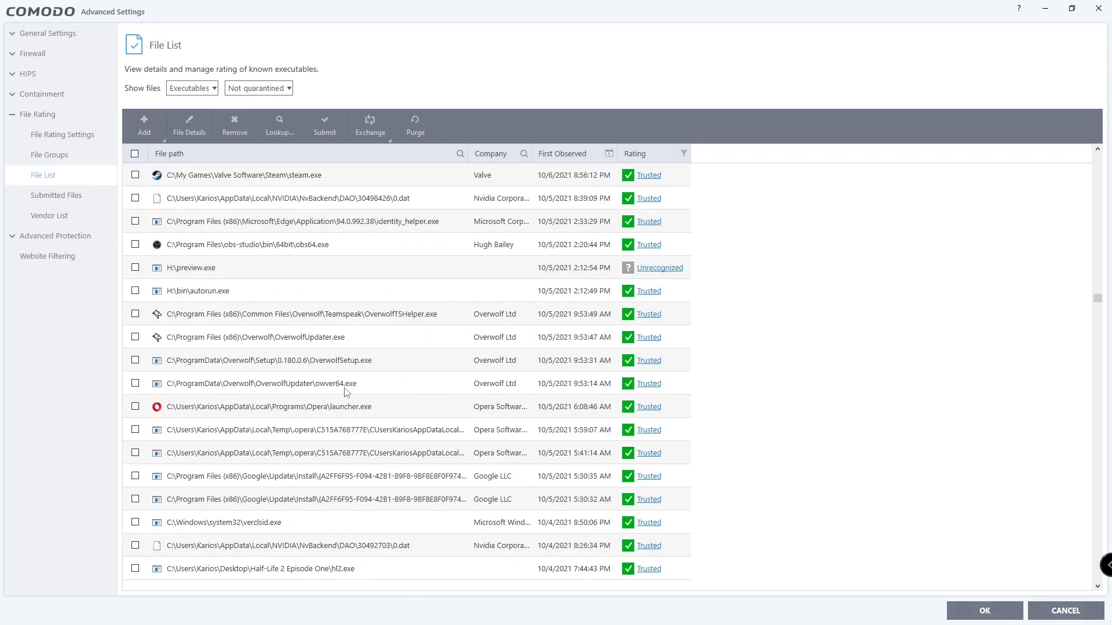
pyautogui.scroll(-6, 345, 389)
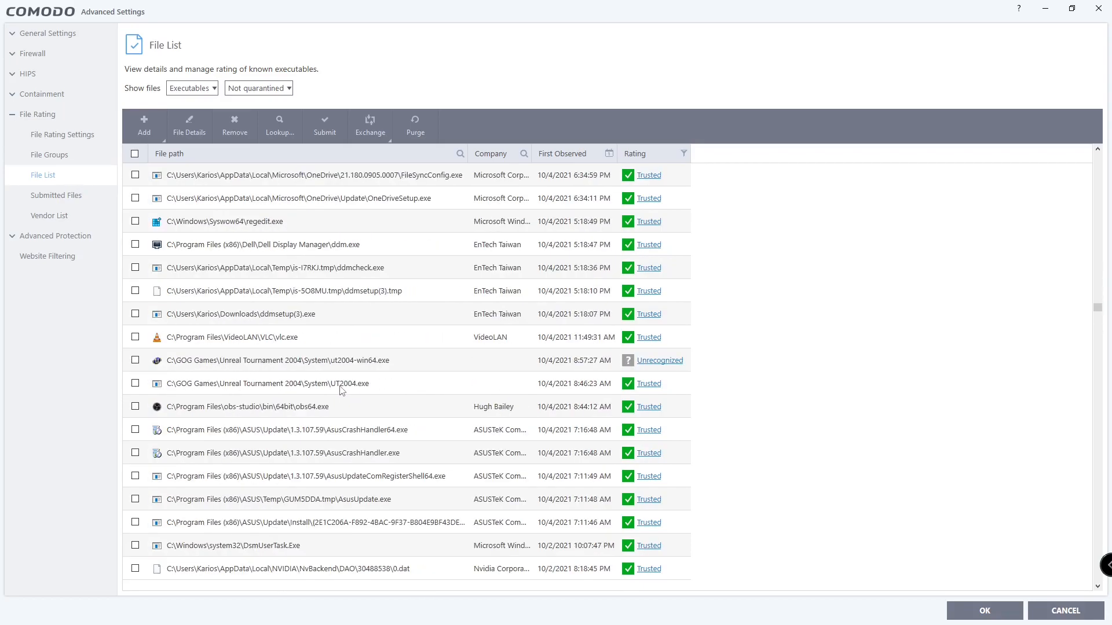
pyautogui.scroll(-3, 342, 390)
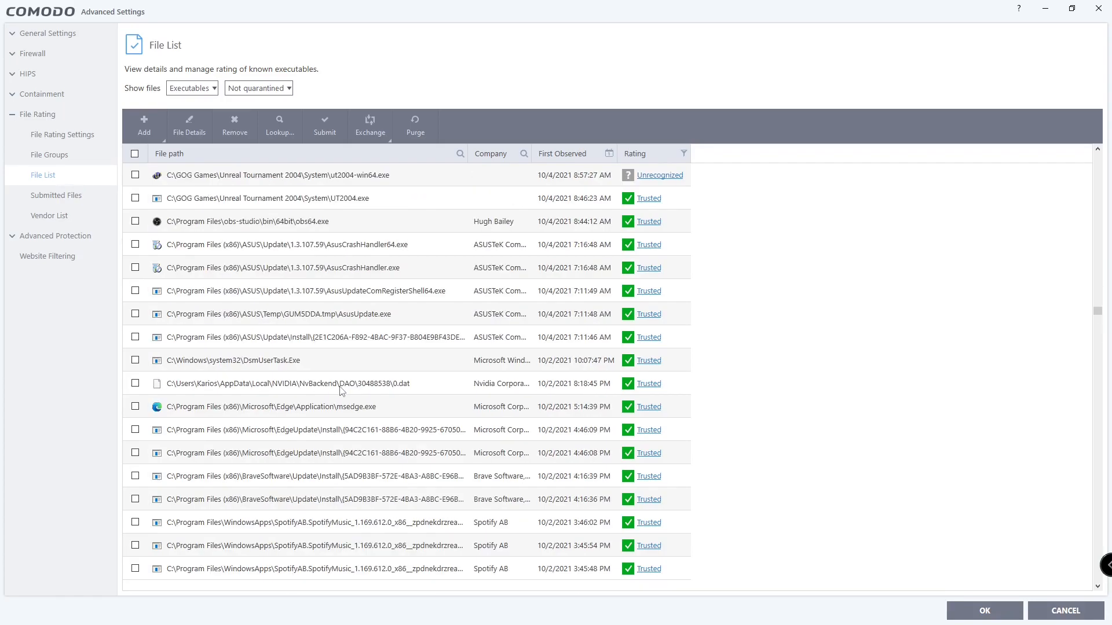
pyautogui.scroll(-4, 342, 391)
pyautogui.scroll(-3, 342, 390)
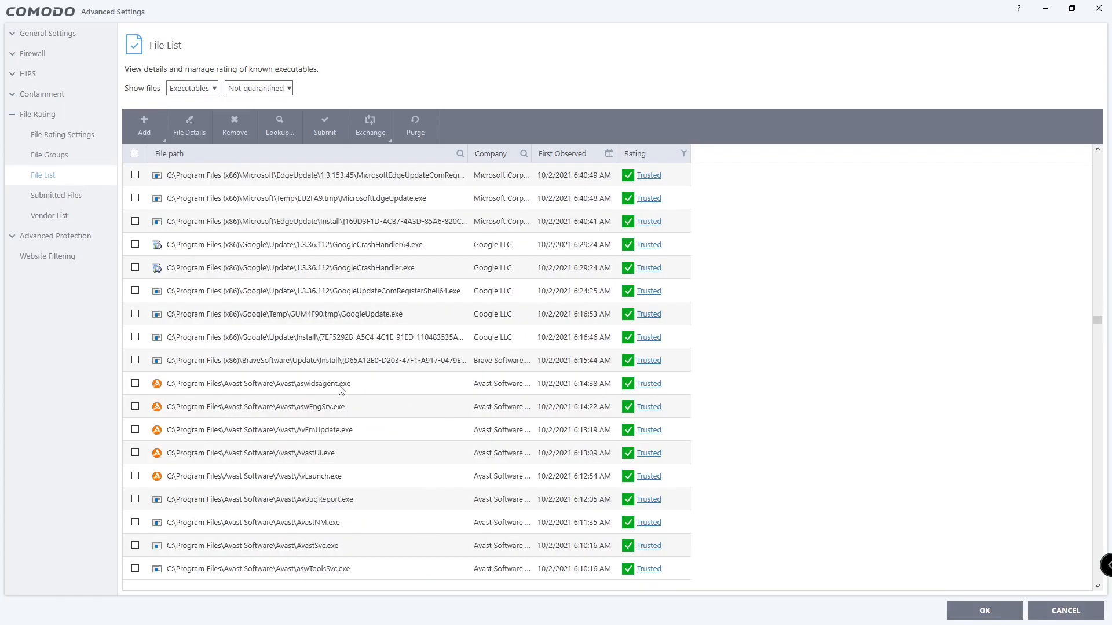
pyautogui.scroll(2, 342, 390)
pyautogui.scroll(-5, 341, 389)
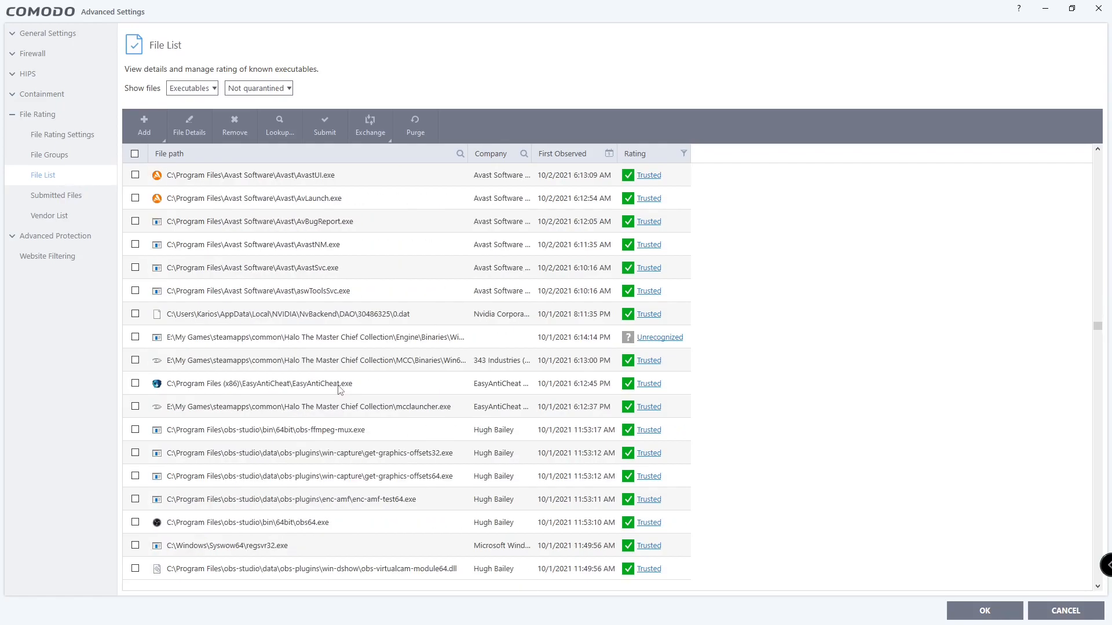
pyautogui.scroll(-10, 342, 390)
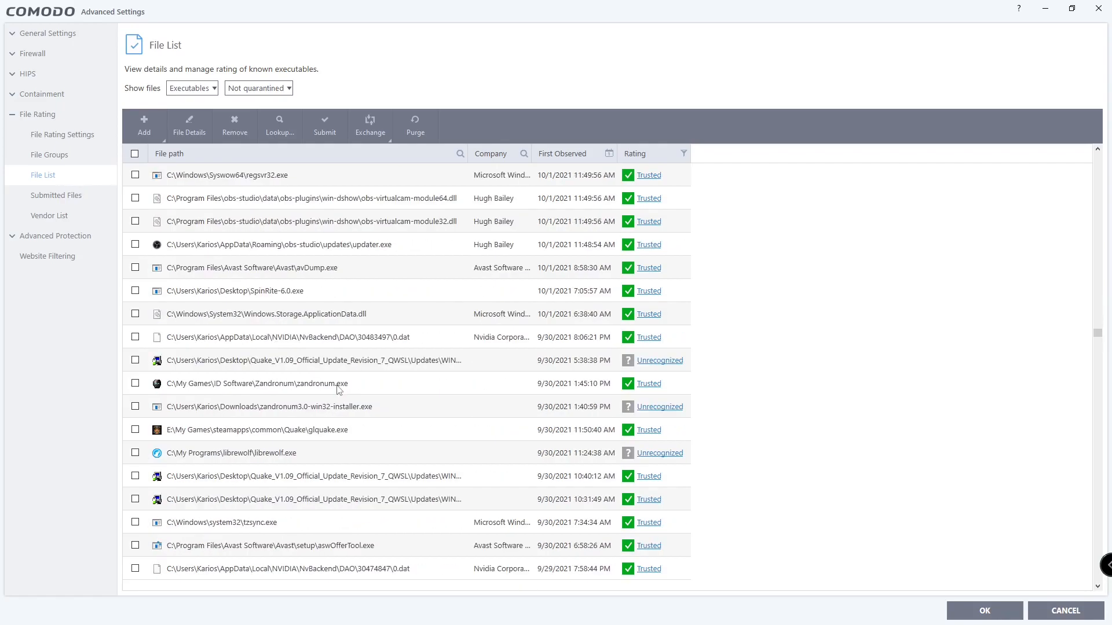
pyautogui.scroll(-9, 339, 390)
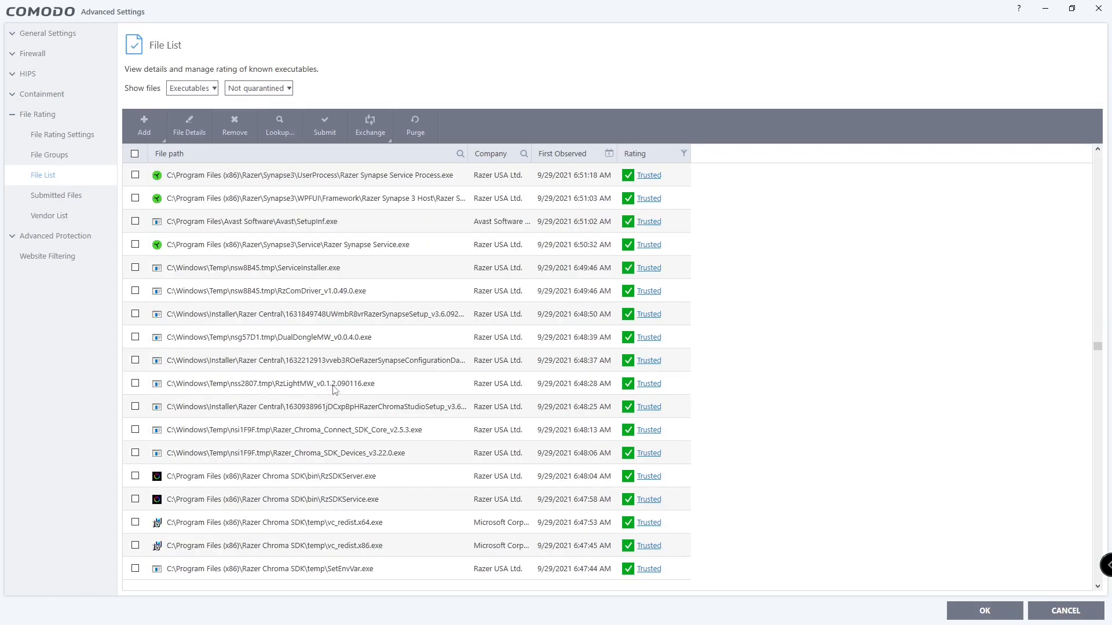
pyautogui.scroll(-10, 334, 390)
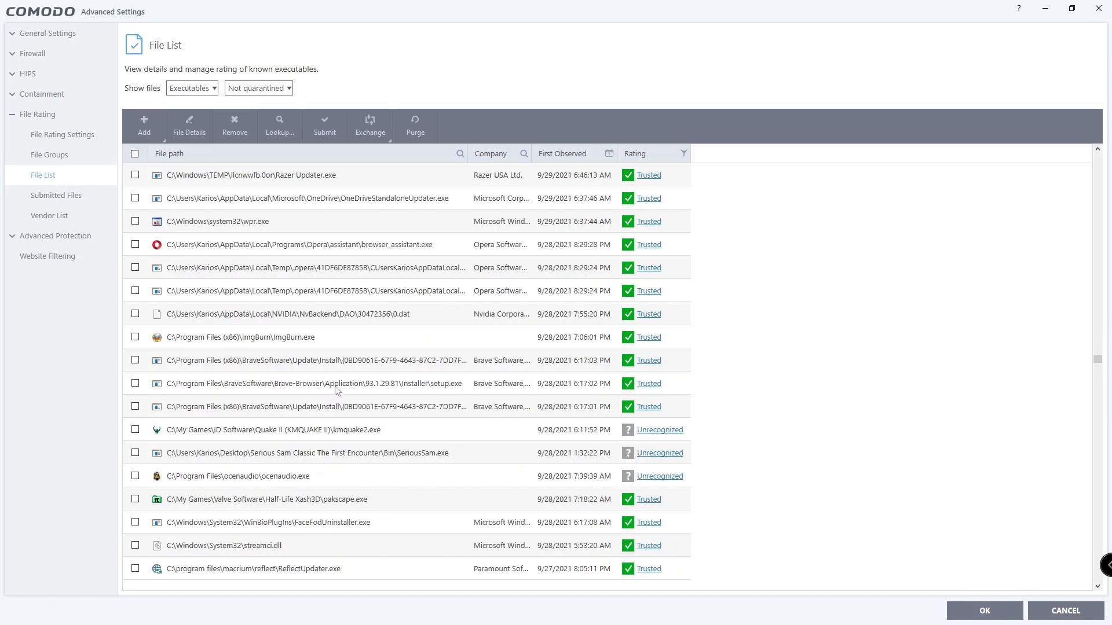
pyautogui.scroll(-2, 336, 389)
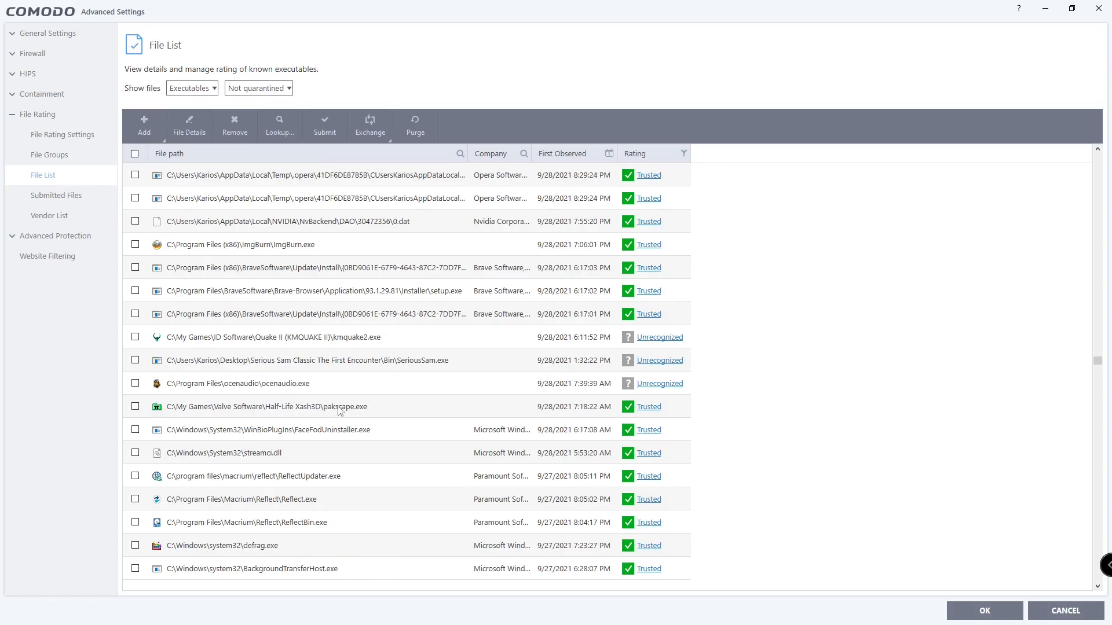
pyautogui.scroll(-4, 335, 408)
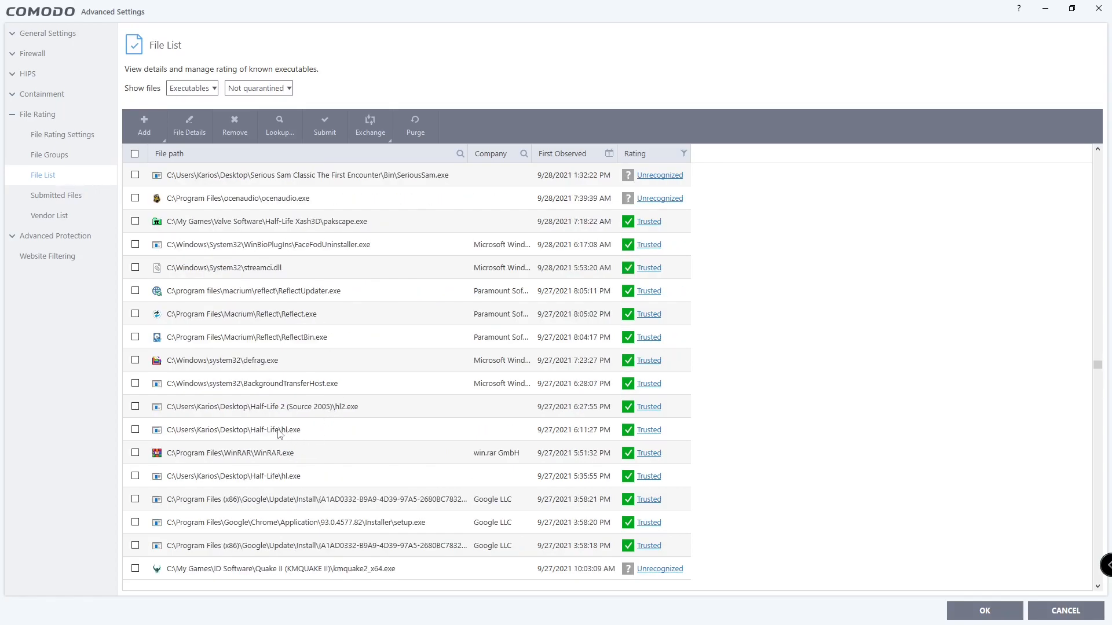
pyautogui.scroll(-6, 291, 399)
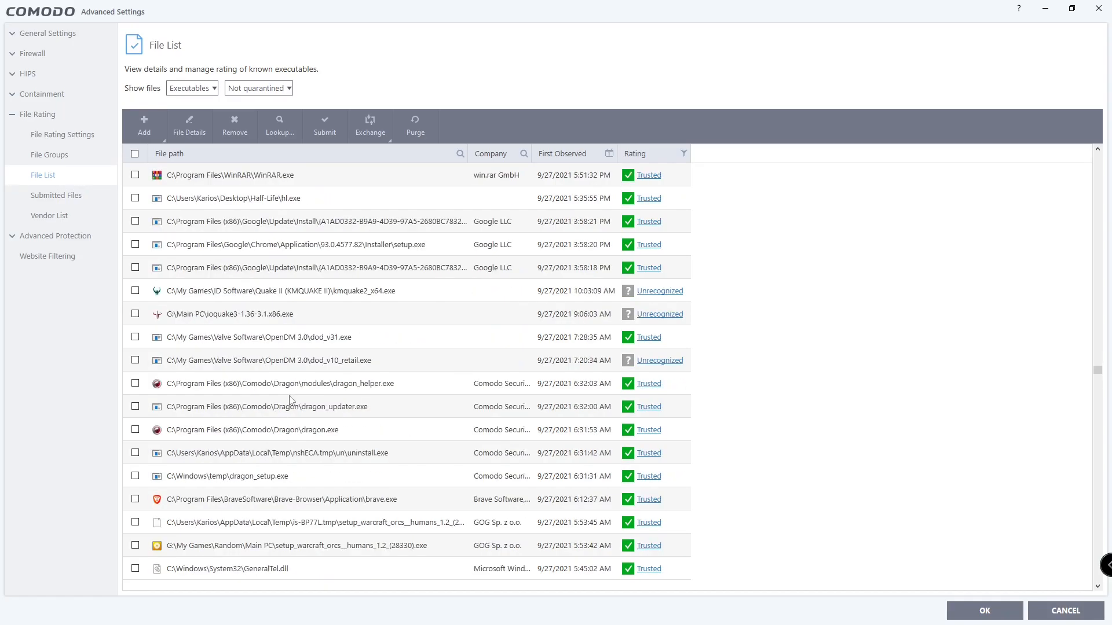
pyautogui.scroll(-8, 301, 406)
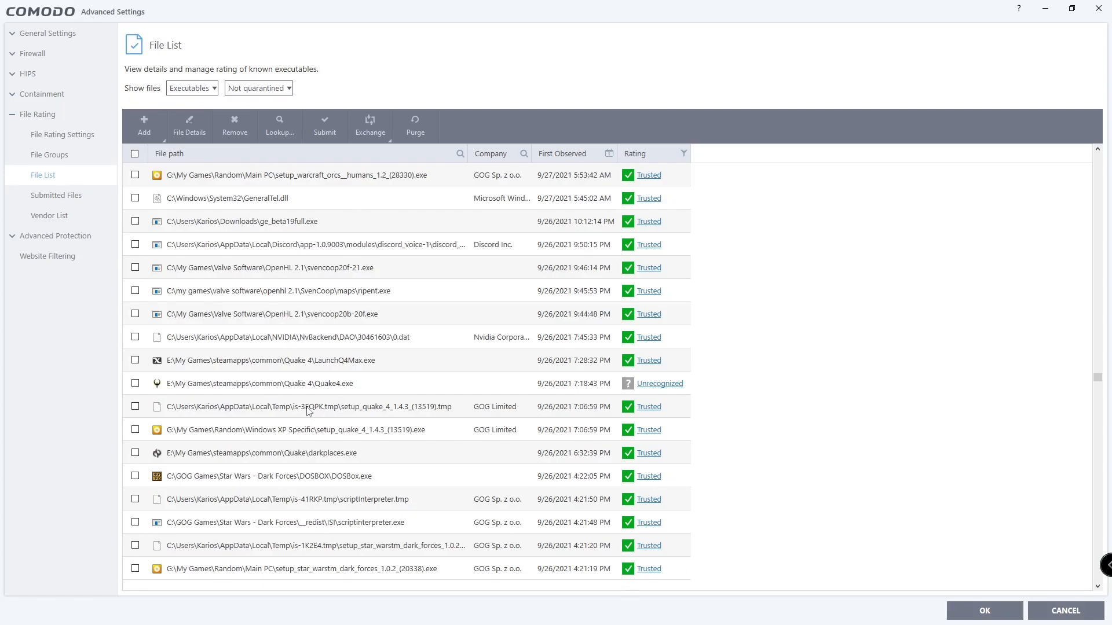
pyautogui.scroll(-2, 301, 324)
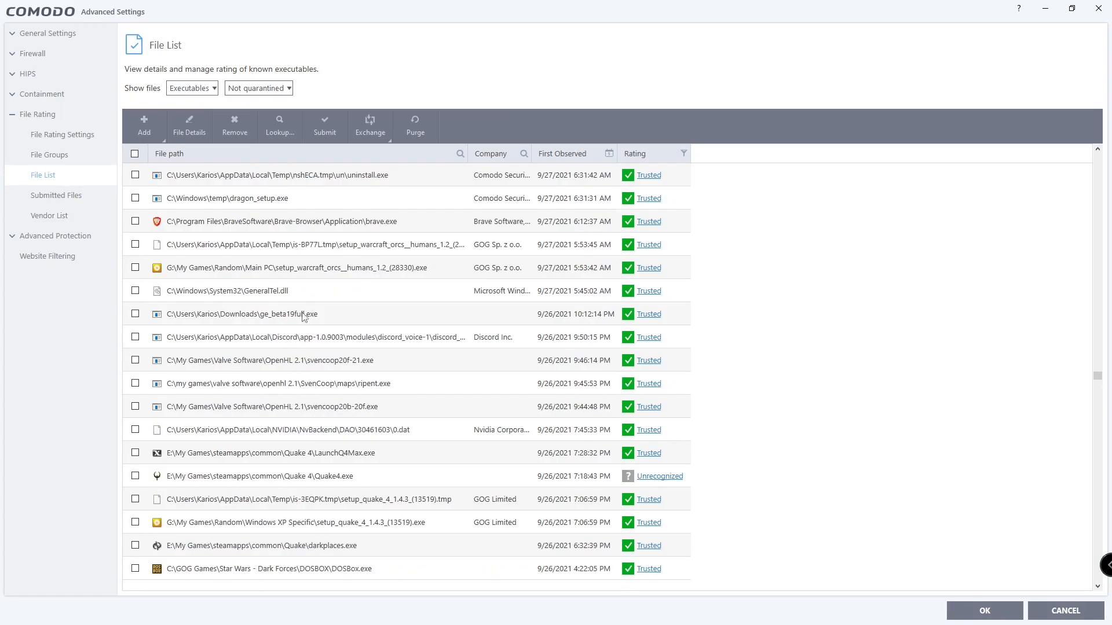
pyautogui.scroll(-2, 299, 329)
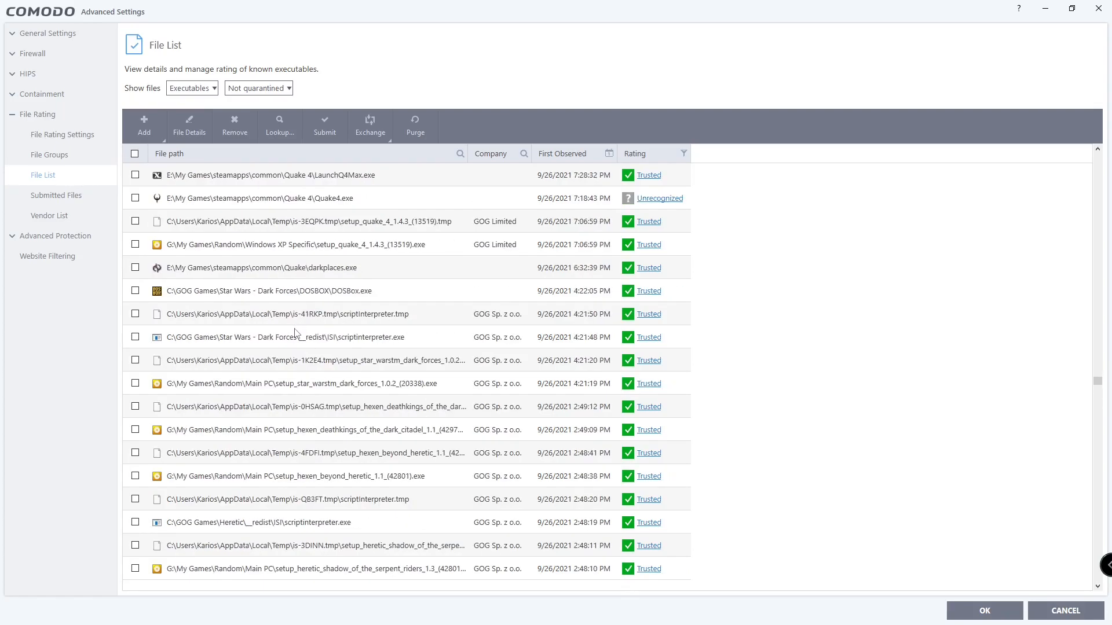
pyautogui.scroll(-10, 296, 334)
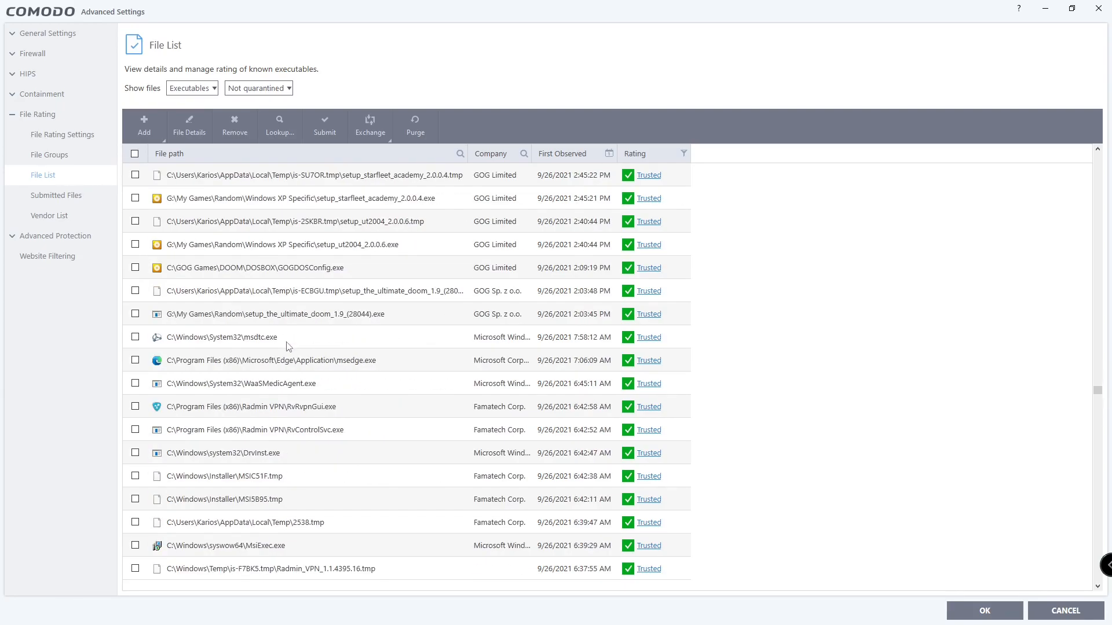
pyautogui.scroll(-6, 292, 343)
pyautogui.scroll(-15, 291, 345)
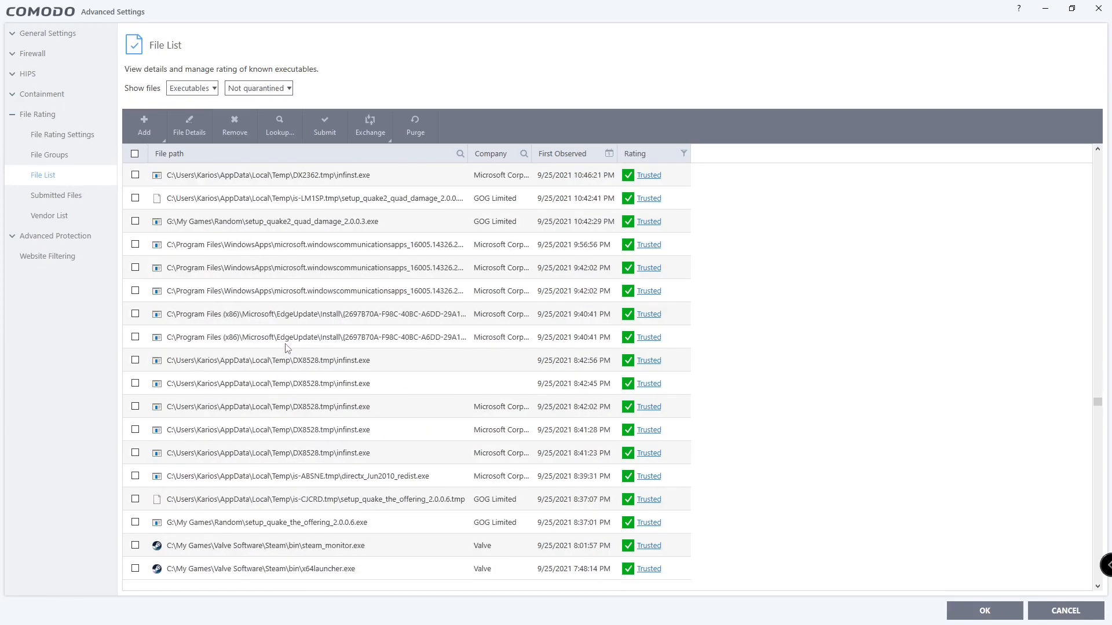
pyautogui.scroll(-20, 304, 382)
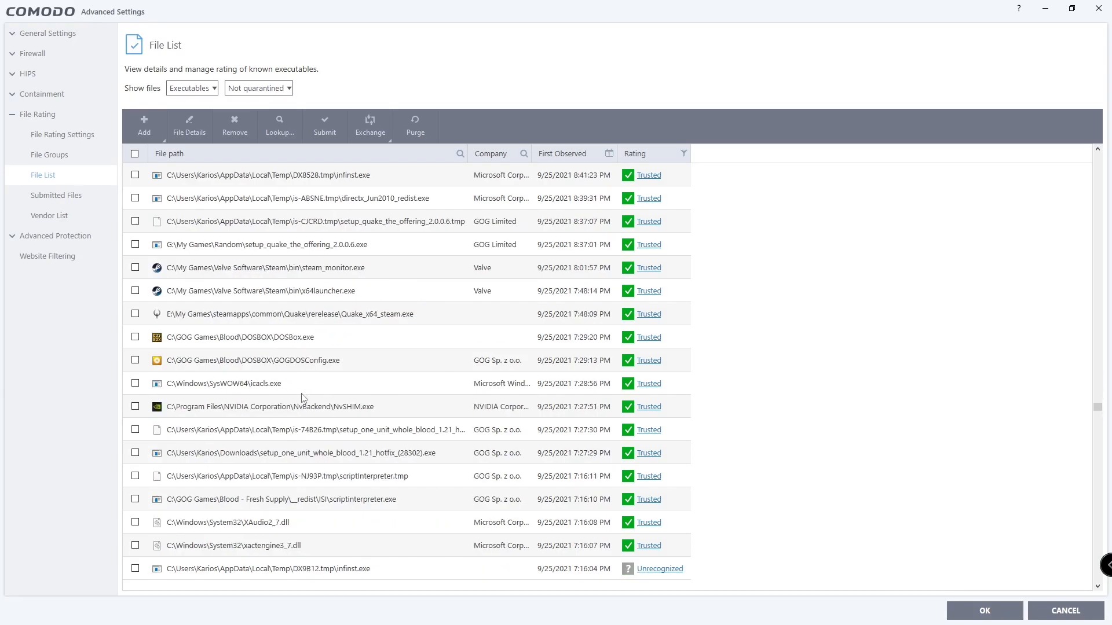
pyautogui.scroll(-10, 304, 395)
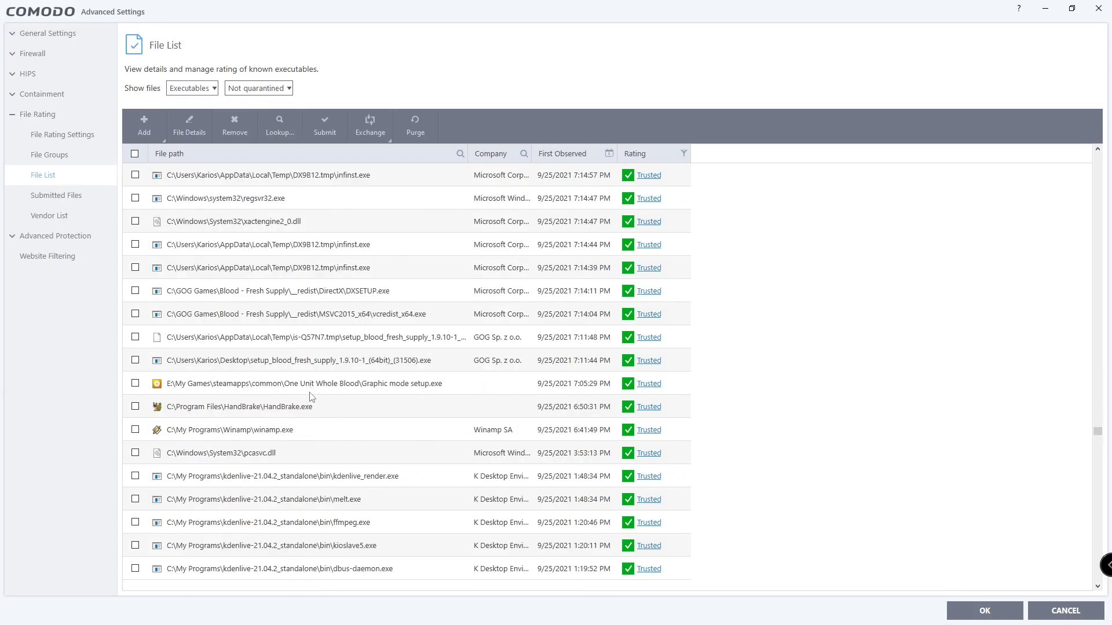
pyautogui.scroll(-5, 294, 361)
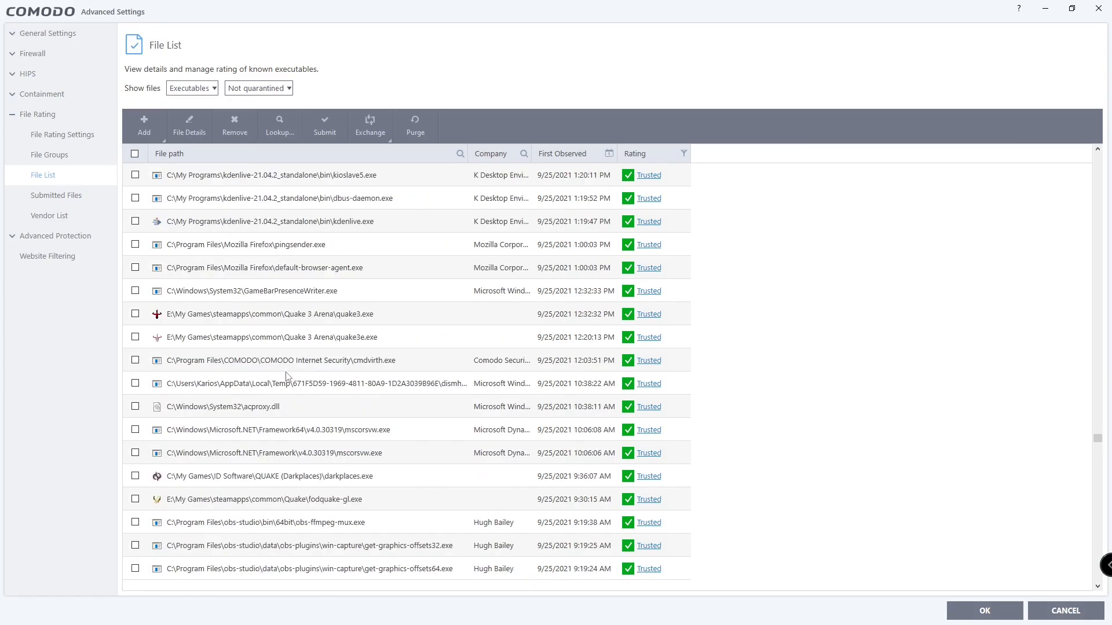
pyautogui.scroll(-4, 285, 380)
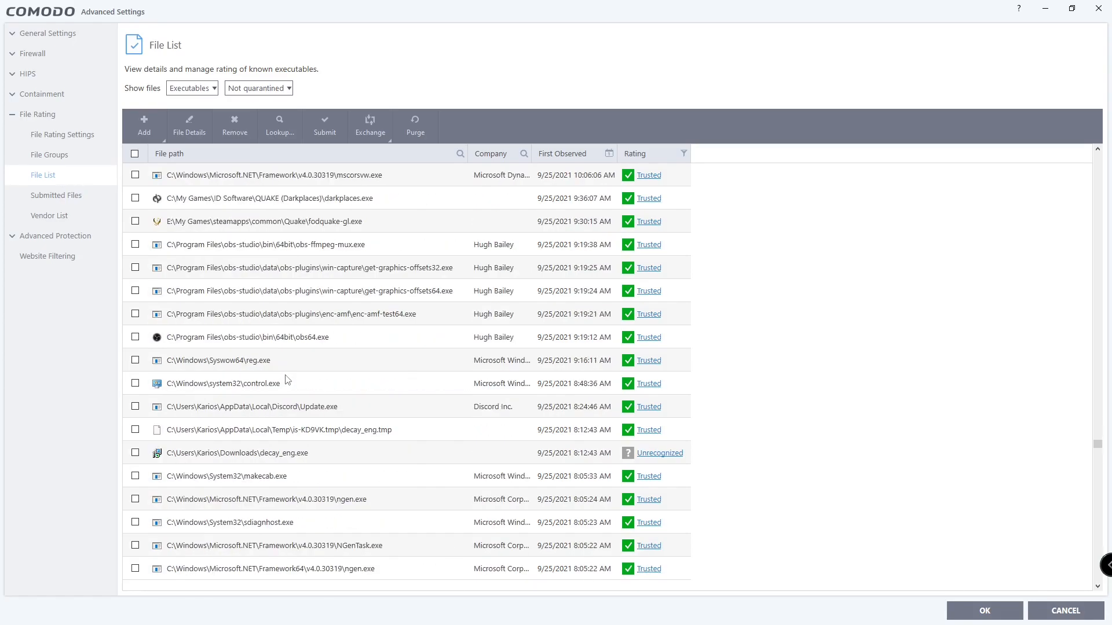
pyautogui.scroll(-7, 293, 380)
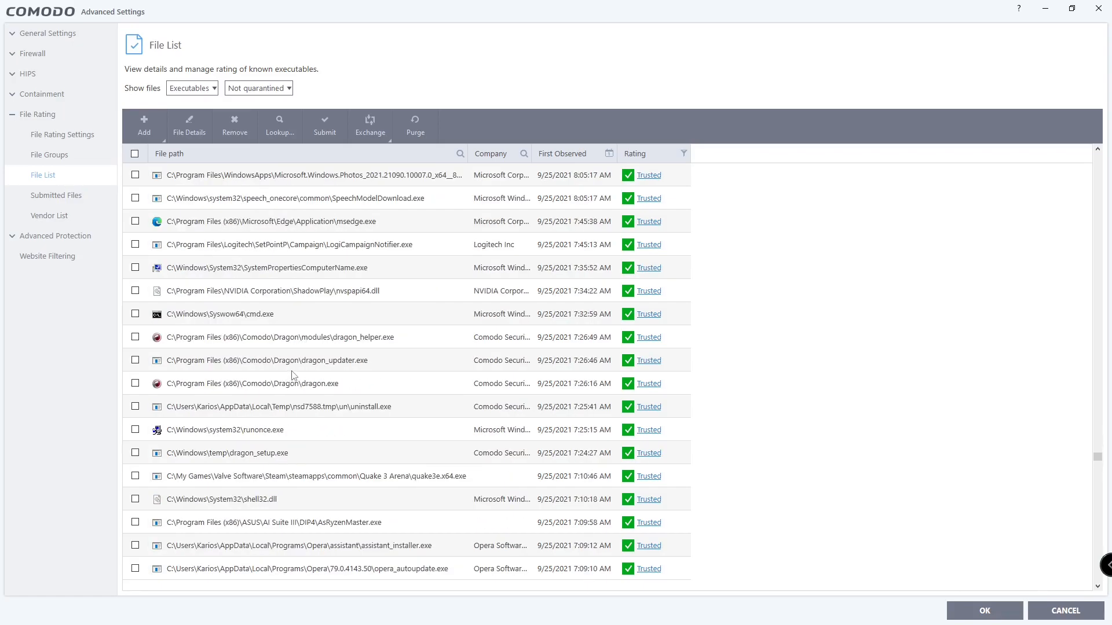
pyautogui.scroll(-10, 292, 375)
pyautogui.scroll(-1, 288, 375)
pyautogui.scroll(-10, 299, 374)
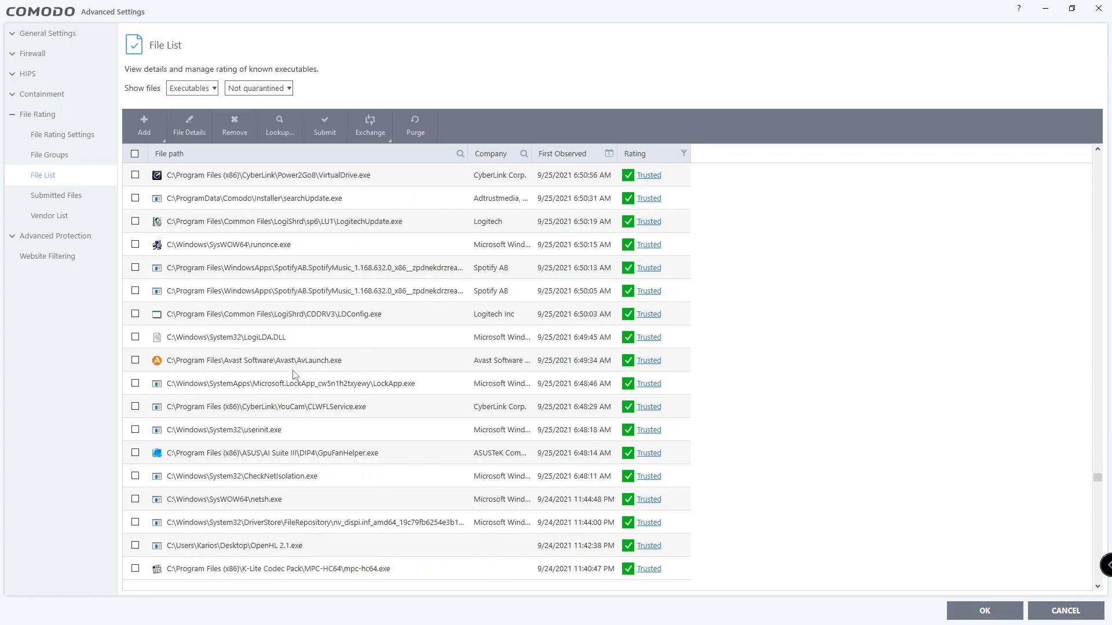
pyautogui.scroll(-6, 298, 375)
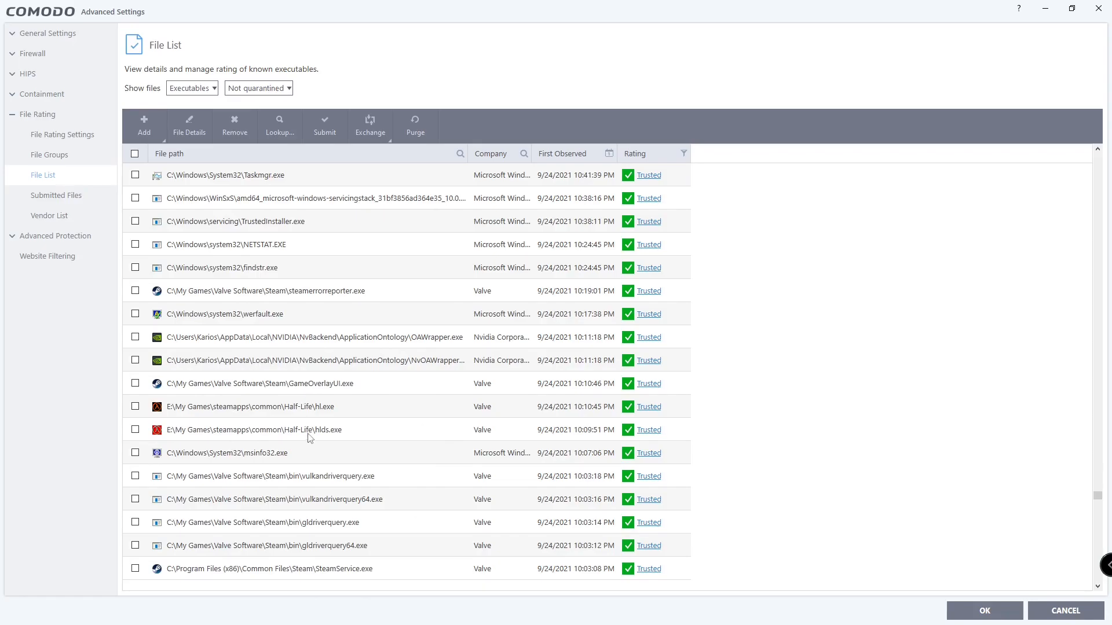
# Step: Remove the existing hlds.exe entry from the File List
pyautogui.click(321, 429)
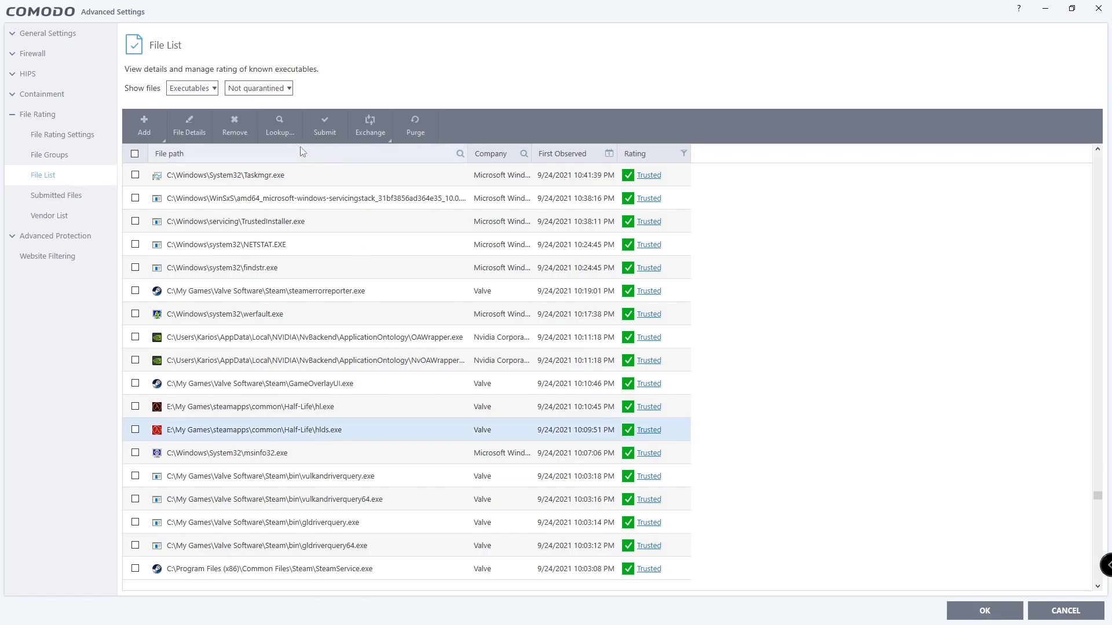
pyautogui.click(226, 130)
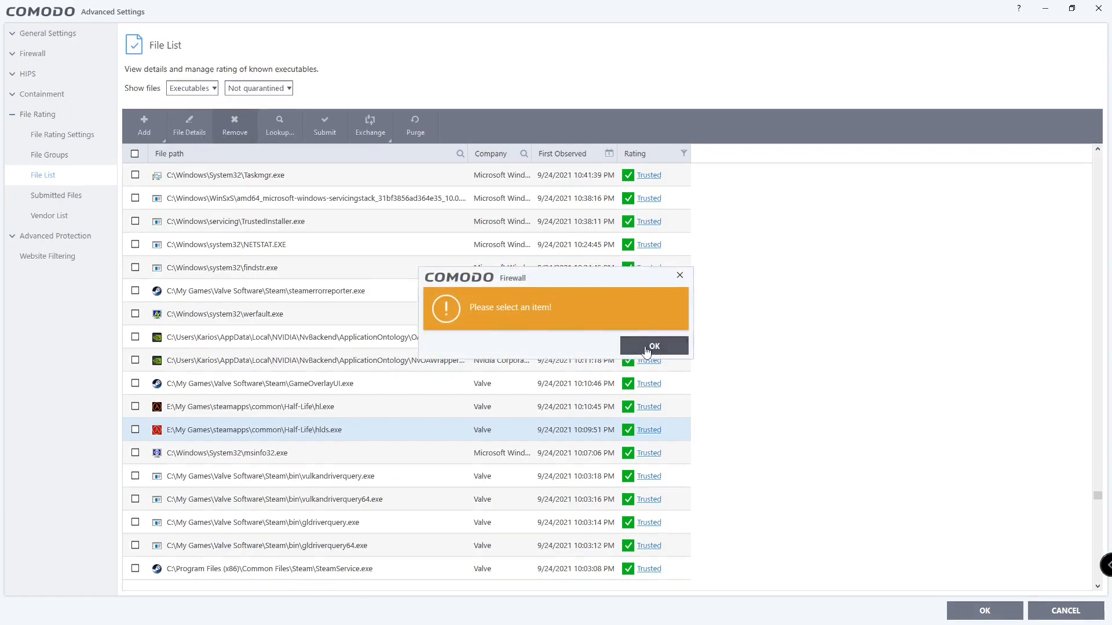
pyautogui.click(646, 346)
pyautogui.click(135, 430)
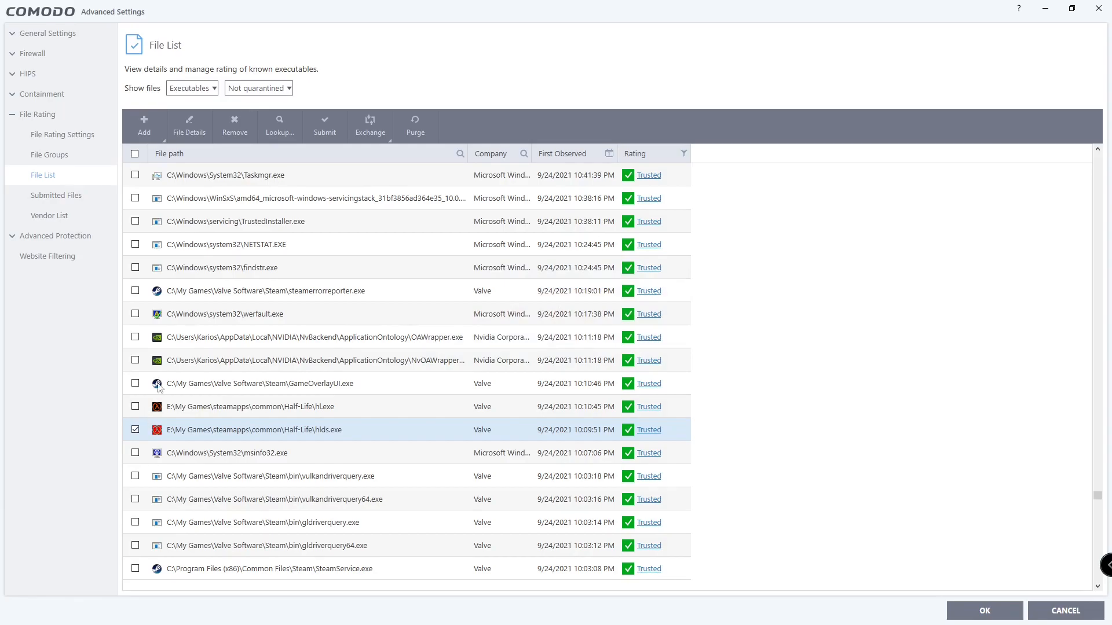
pyautogui.click(239, 129)
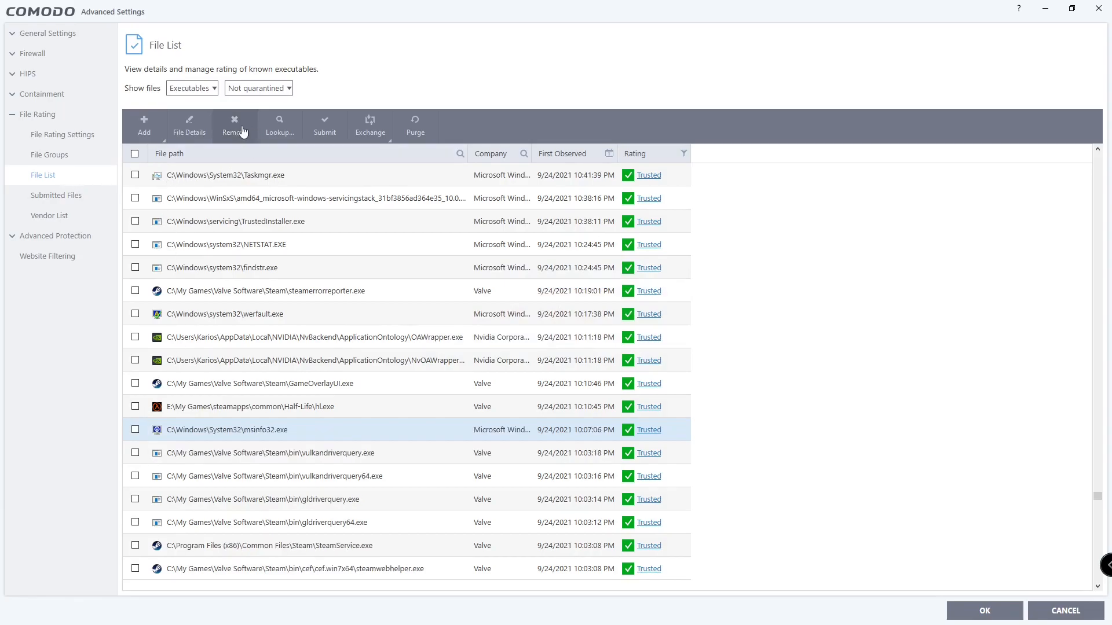
# Step: Add hlds from the Half-Life folder back to the File List as Trusted
pyautogui.click(144, 126)
pyautogui.click(152, 148)
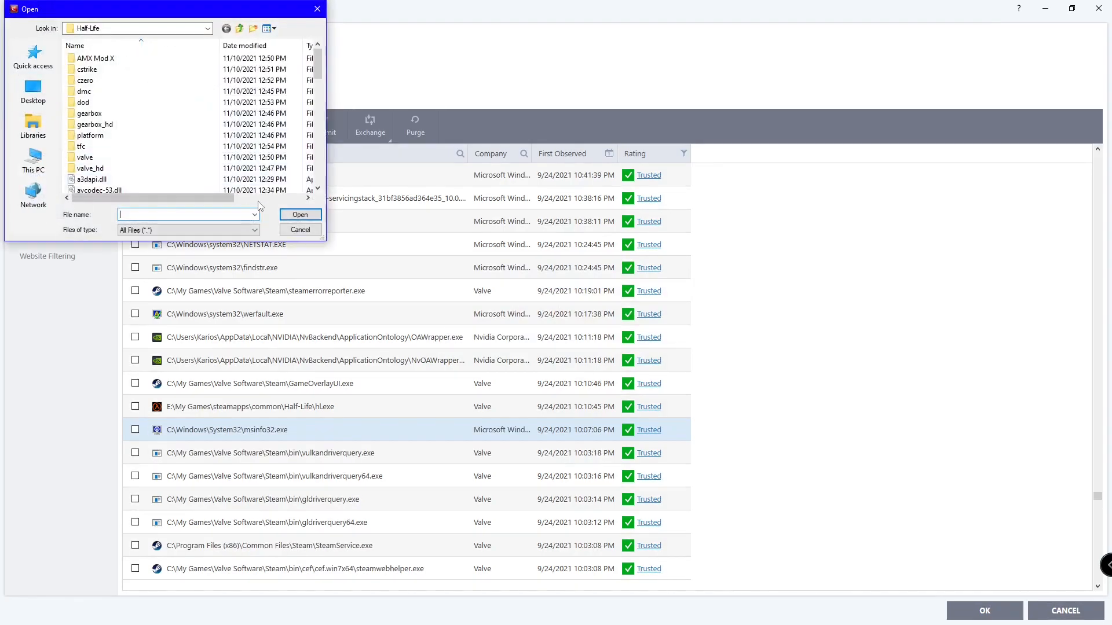
pyautogui.scroll(-3, 135, 146)
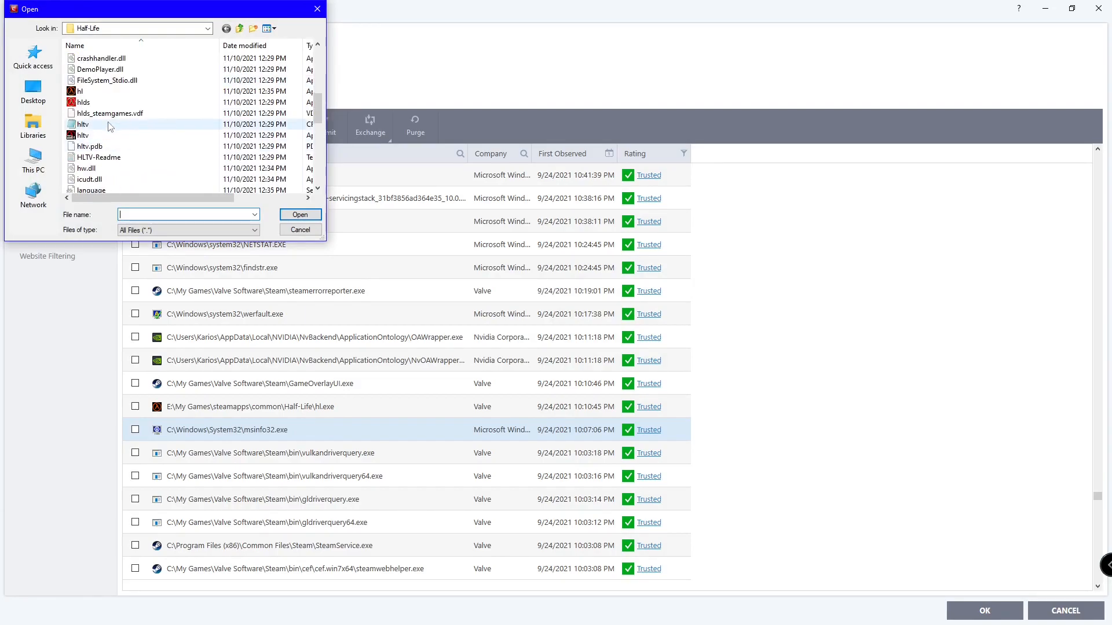
pyautogui.click(150, 28)
pyautogui.scroll(3, 149, 74)
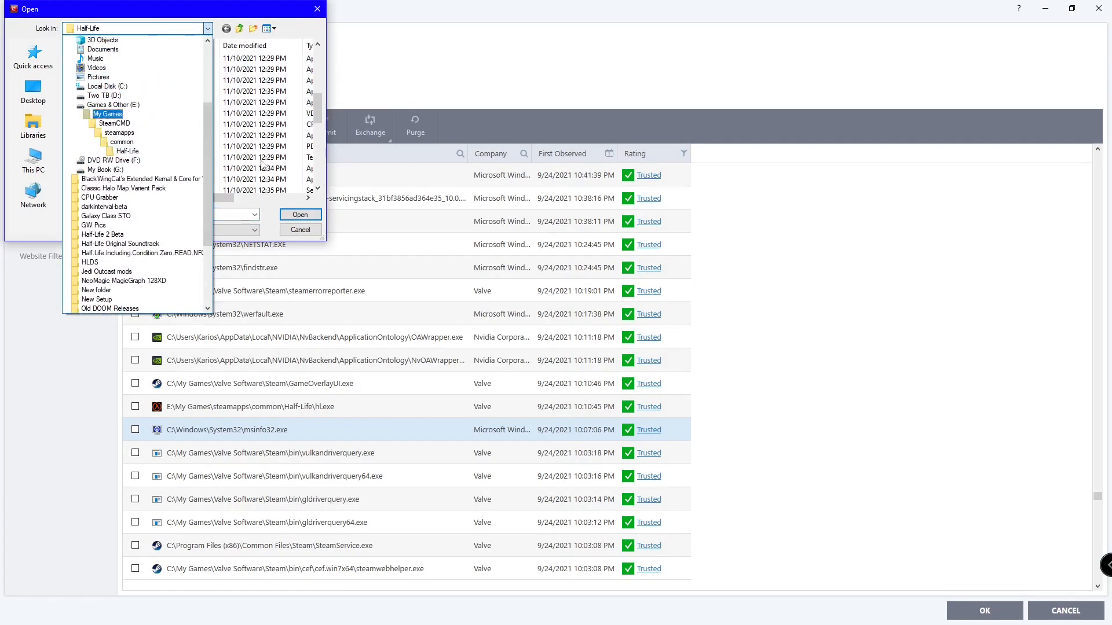
pyautogui.click(115, 139)
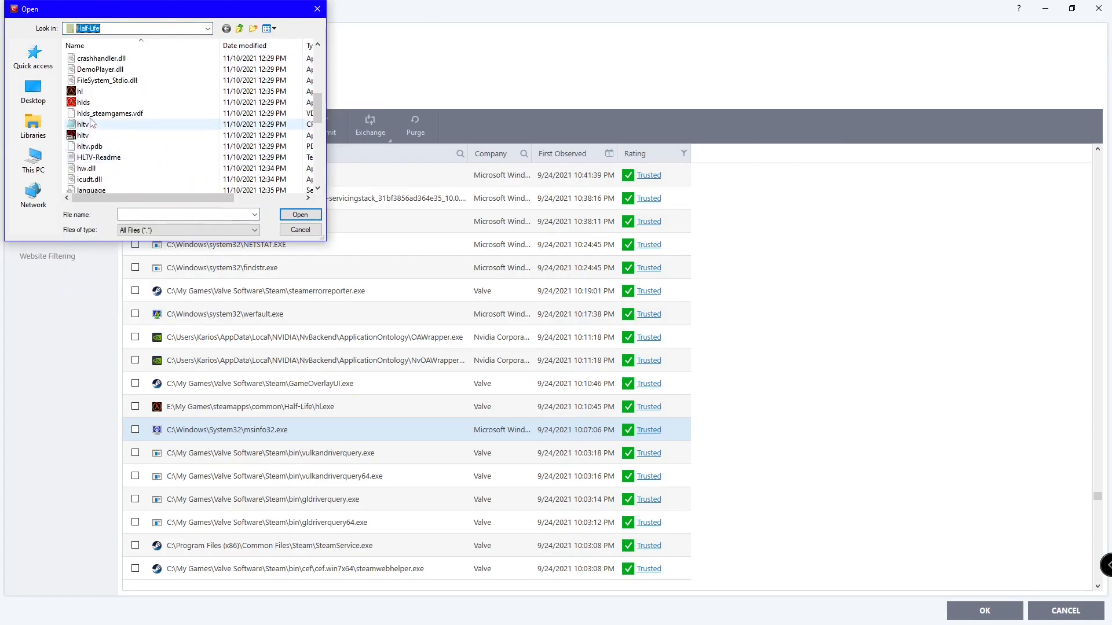
pyautogui.doubleClick(84, 101)
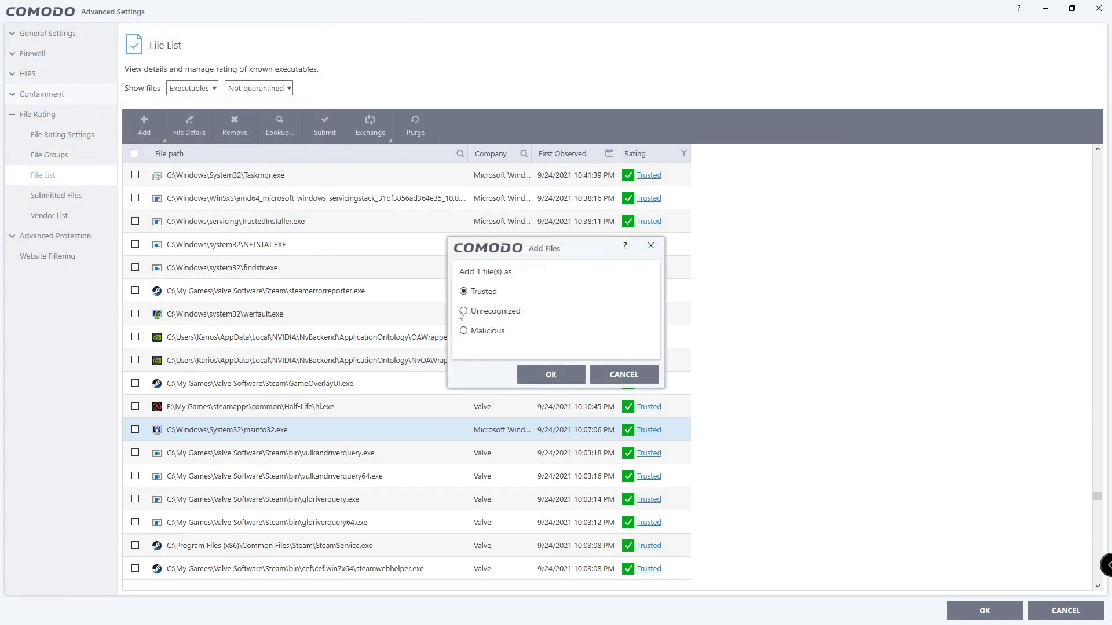
pyautogui.click(538, 376)
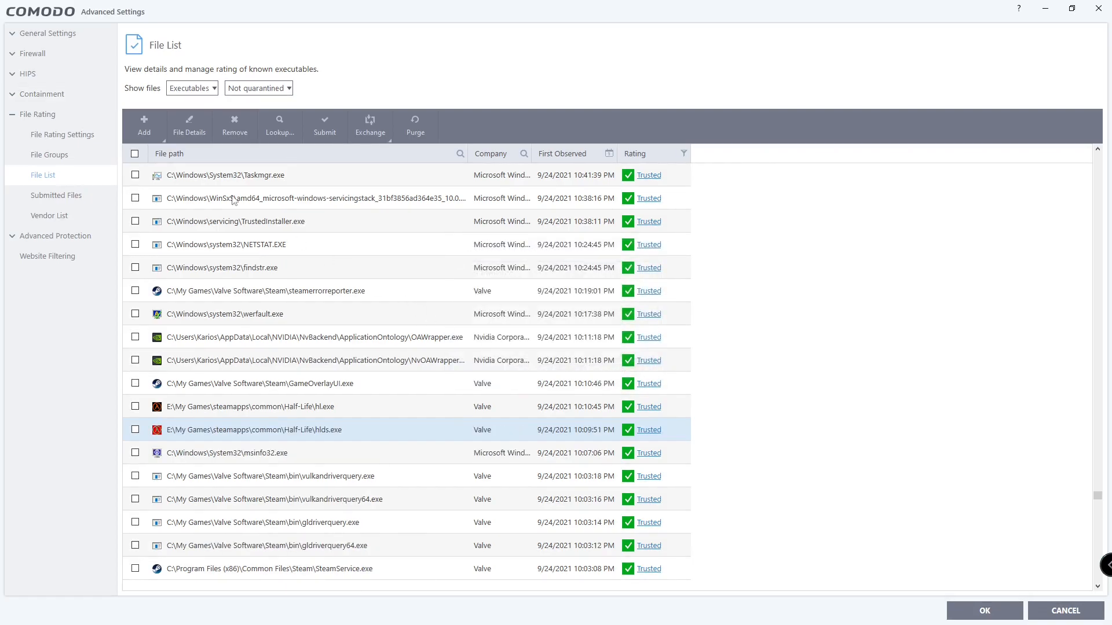
# Step: Add another file from the Half-Life folder to the File List as Trusted
pyautogui.click(160, 141)
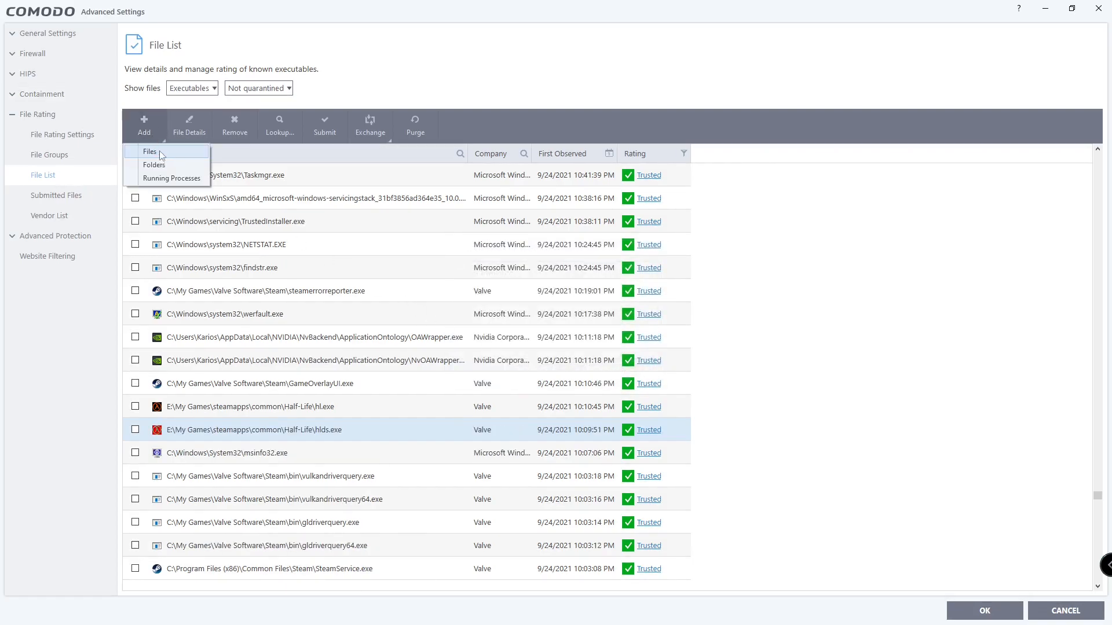
pyautogui.click(157, 150)
pyautogui.scroll(-2, 145, 128)
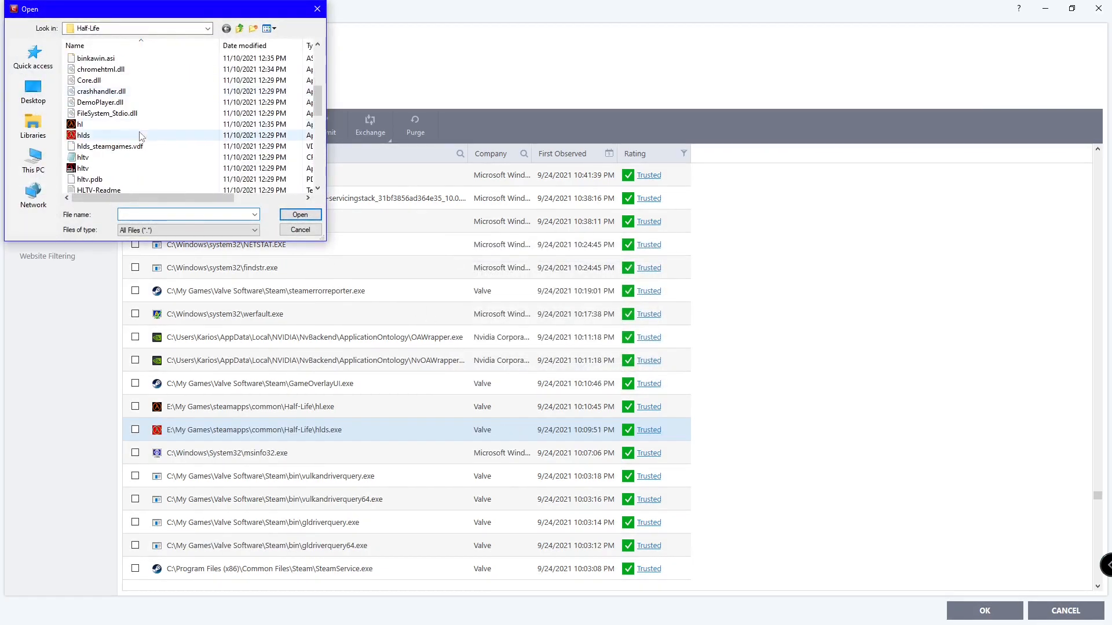
pyautogui.scroll(-1, 142, 136)
pyautogui.doubleClick(94, 136)
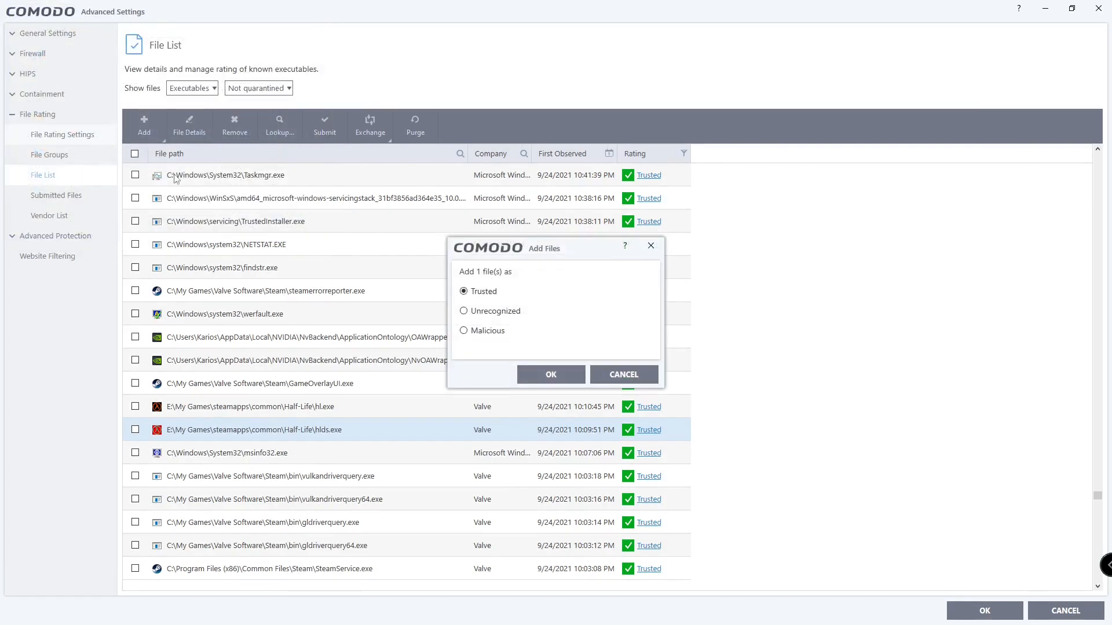
pyautogui.click(538, 379)
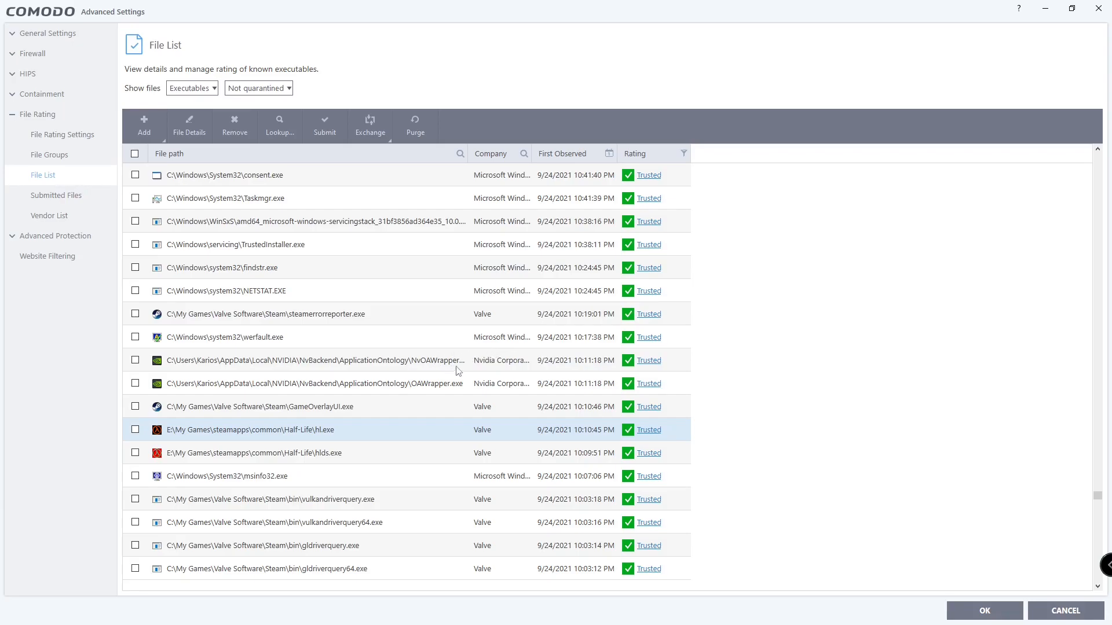
# Step: Apply the firewall settings, go into SteamCMD\steamapps and close the Comodo window
pyautogui.click(956, 615)
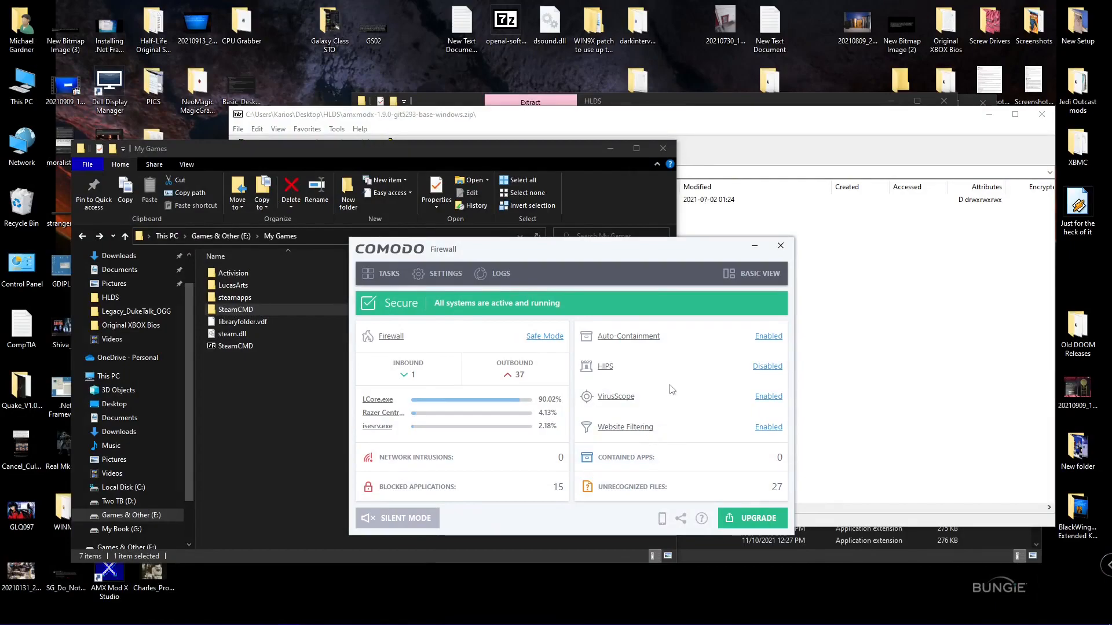
pyautogui.doubleClick(244, 306)
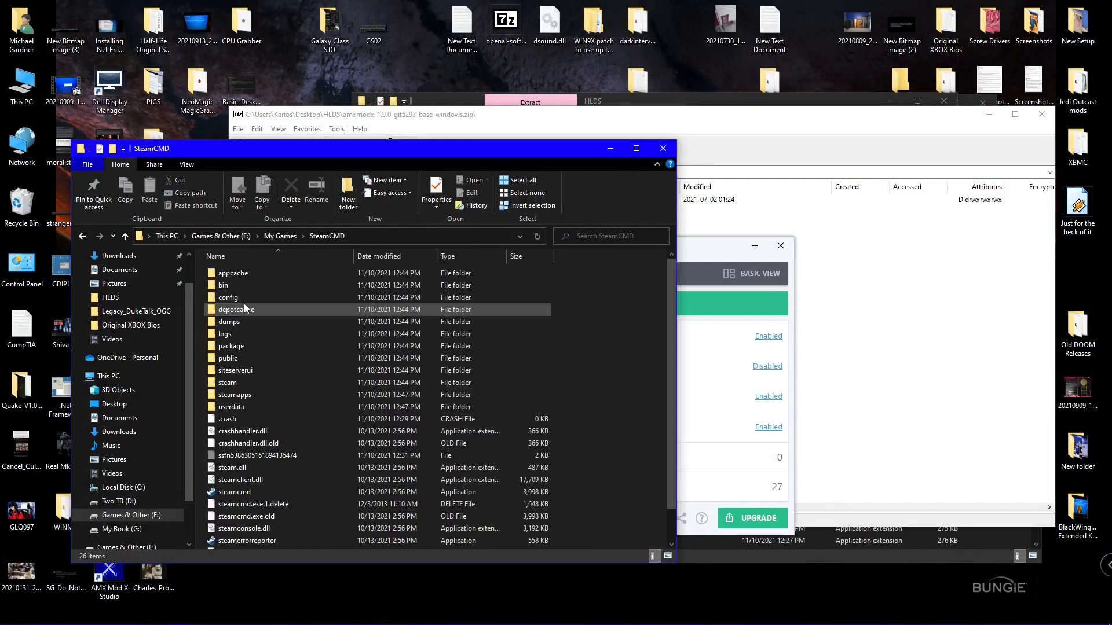
pyautogui.doubleClick(244, 394)
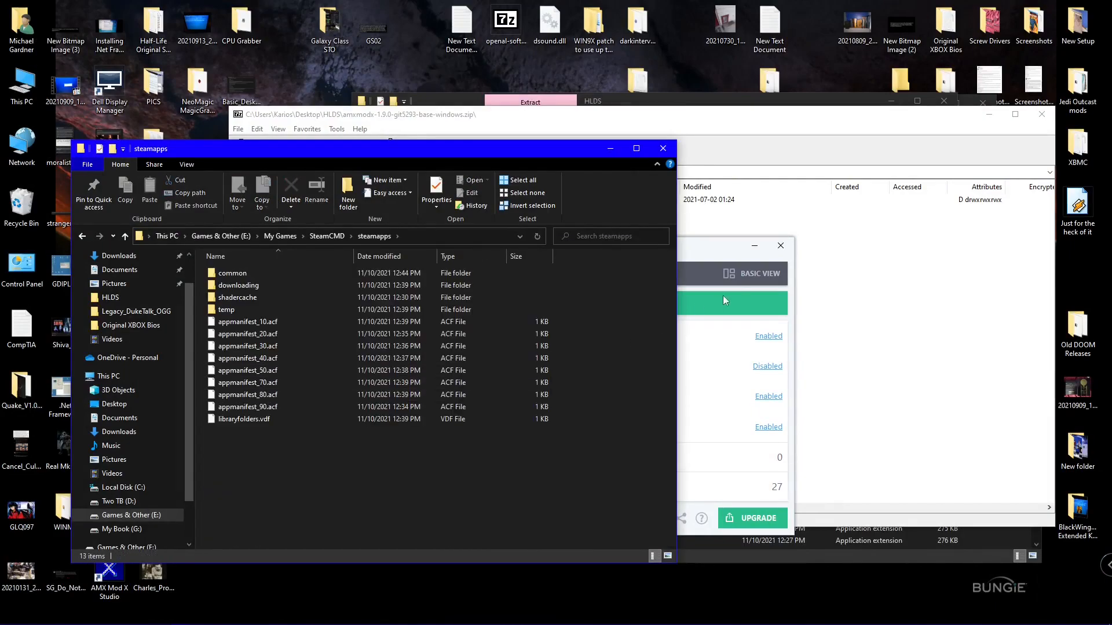
pyautogui.click(773, 246)
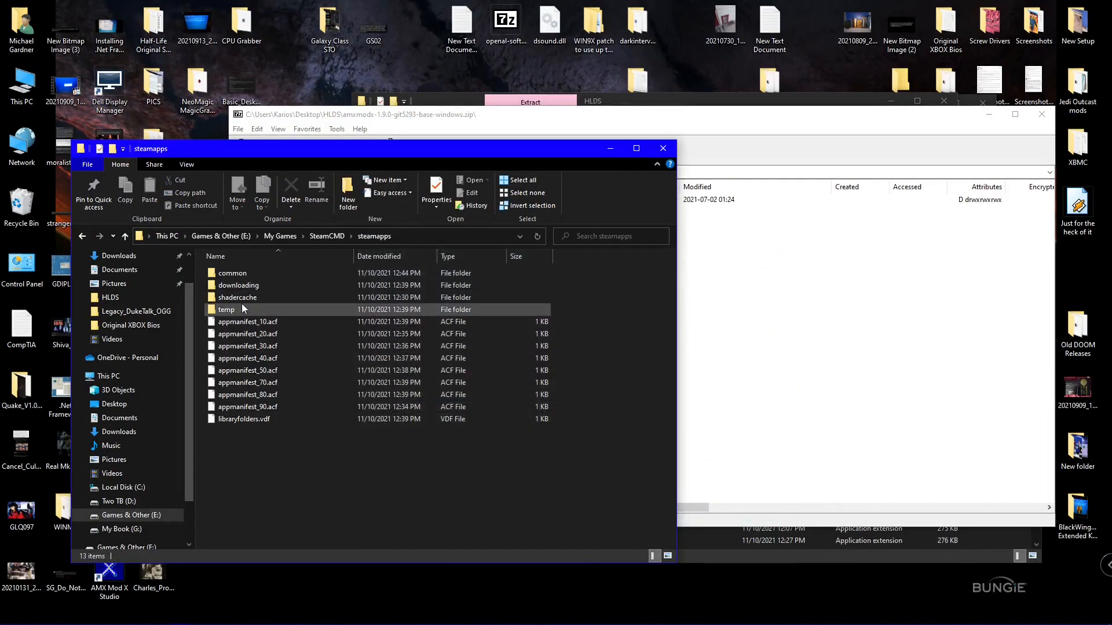
# Step: Open the mapcycle file from common\Half-Life\valve in Notepad
pyautogui.click(244, 274)
pyautogui.doubleClick(245, 273)
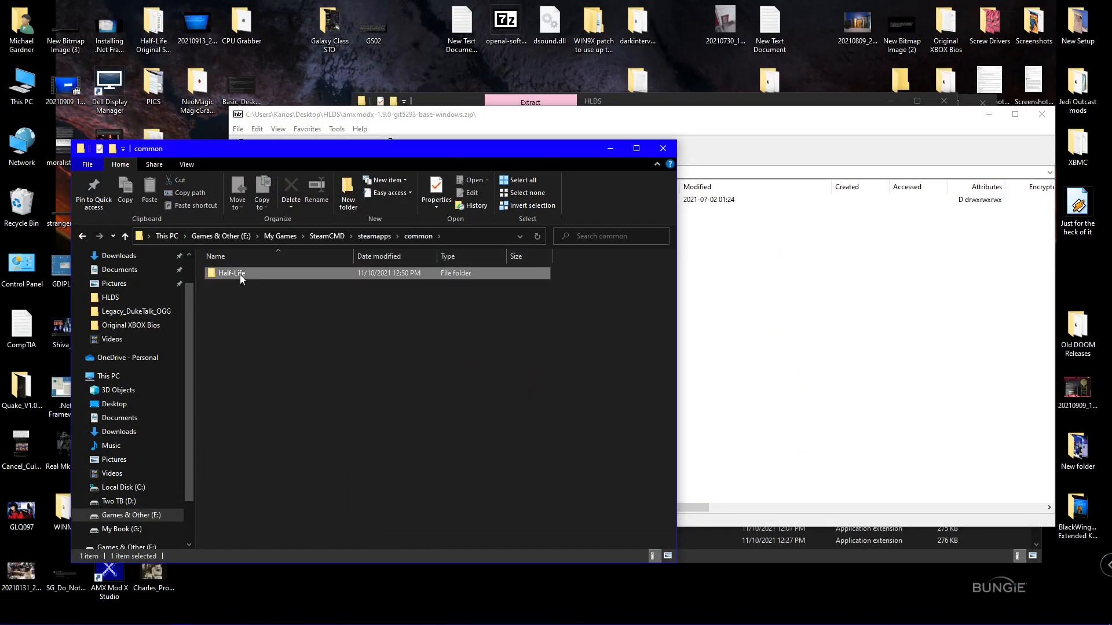
pyautogui.doubleClick(239, 274)
pyautogui.scroll(-3, 240, 308)
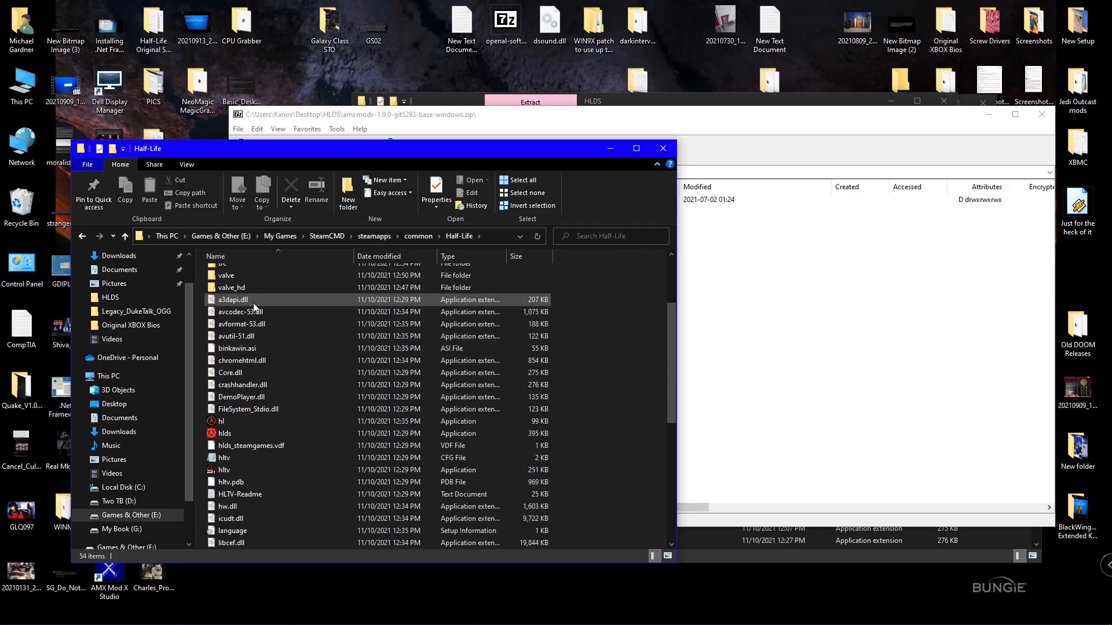
pyautogui.scroll(3, 258, 321)
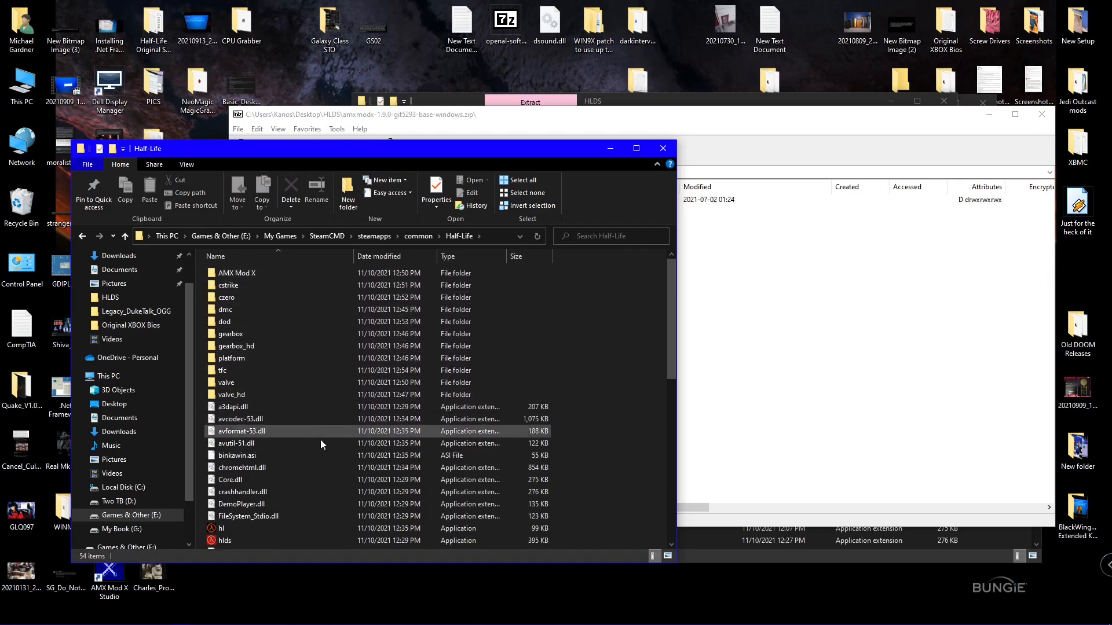
pyautogui.scroll(-3, 320, 449)
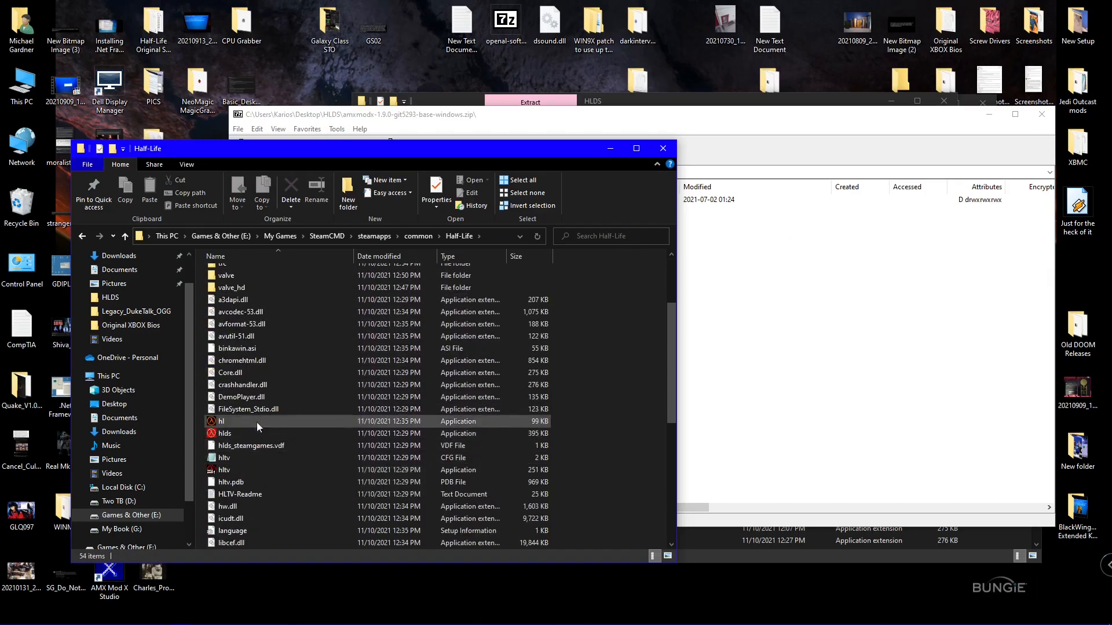
pyautogui.doubleClick(231, 275)
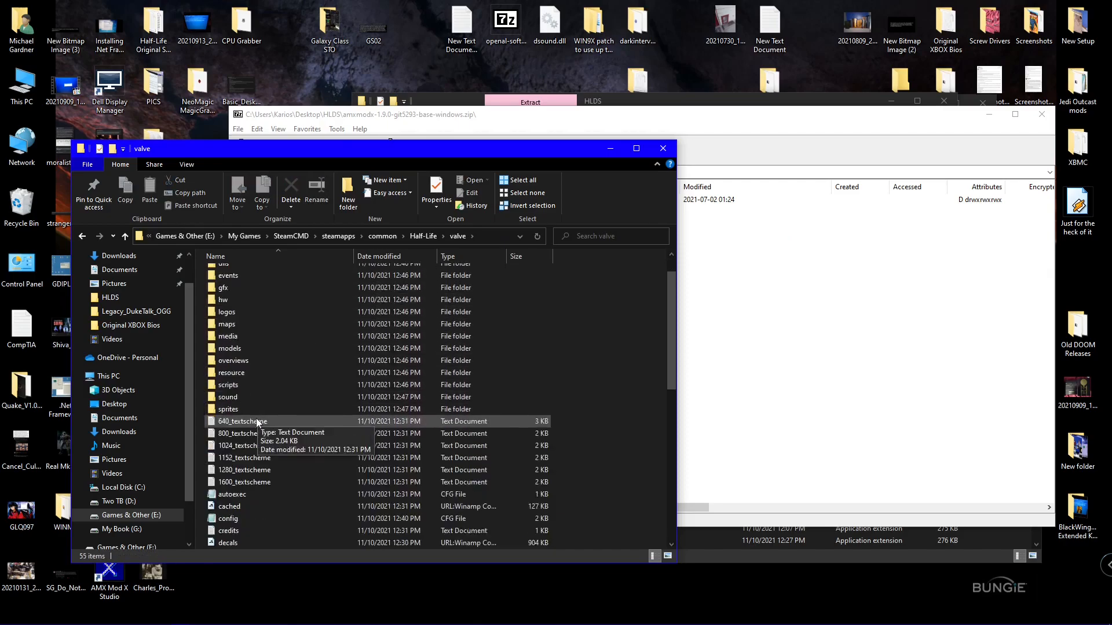
pyautogui.scroll(-8, 257, 421)
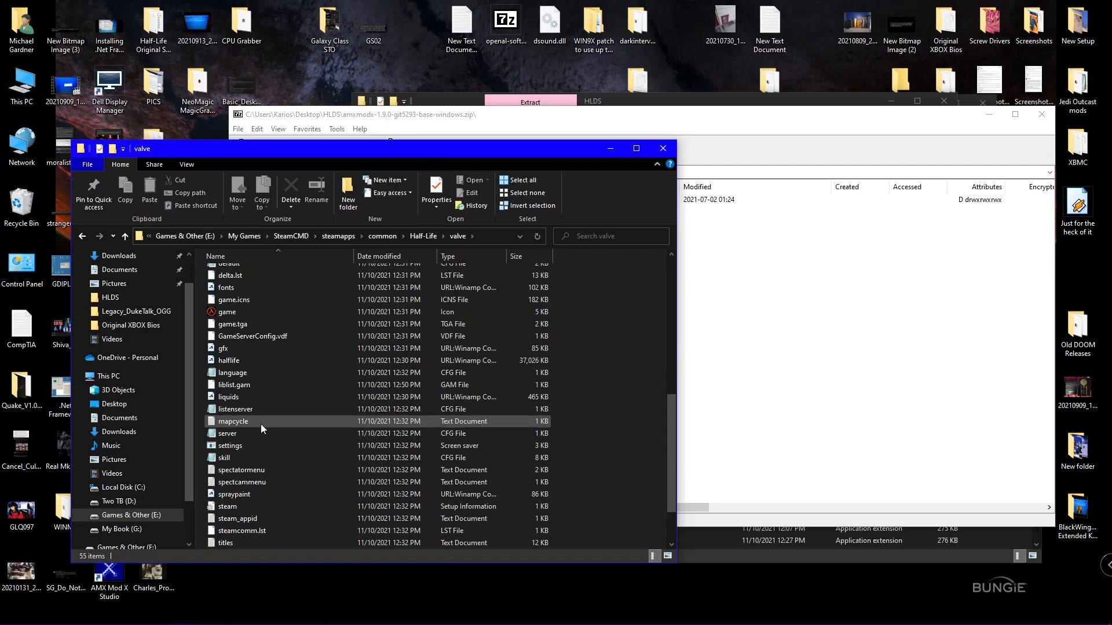
pyautogui.doubleClick(261, 424)
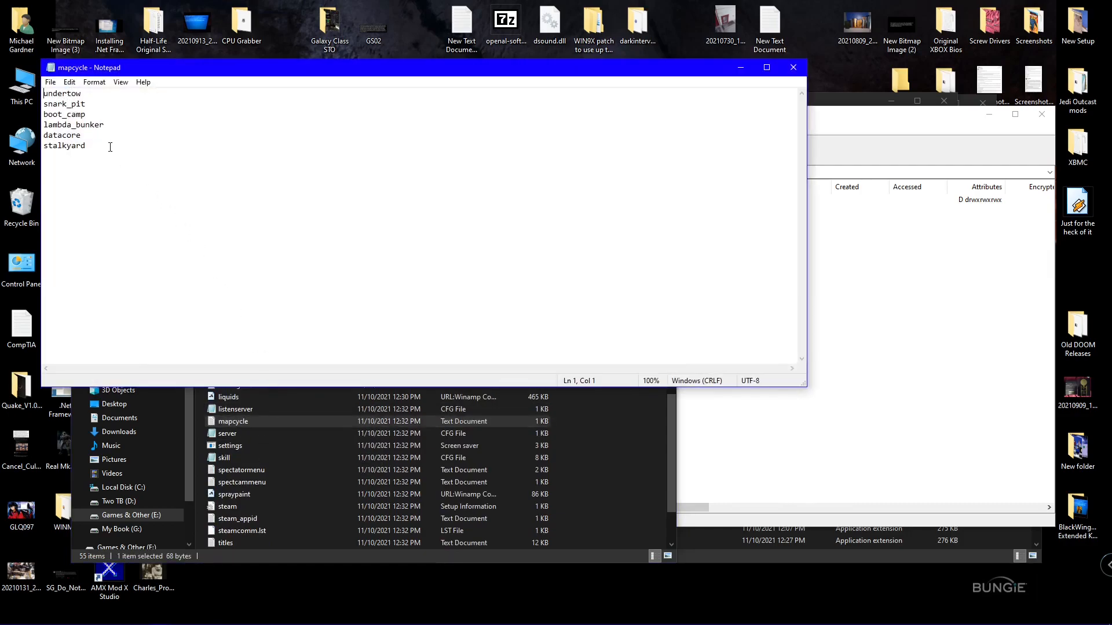
# Step: Move the valve folder window aside and open its maps folder
pyautogui.click(589, 464)
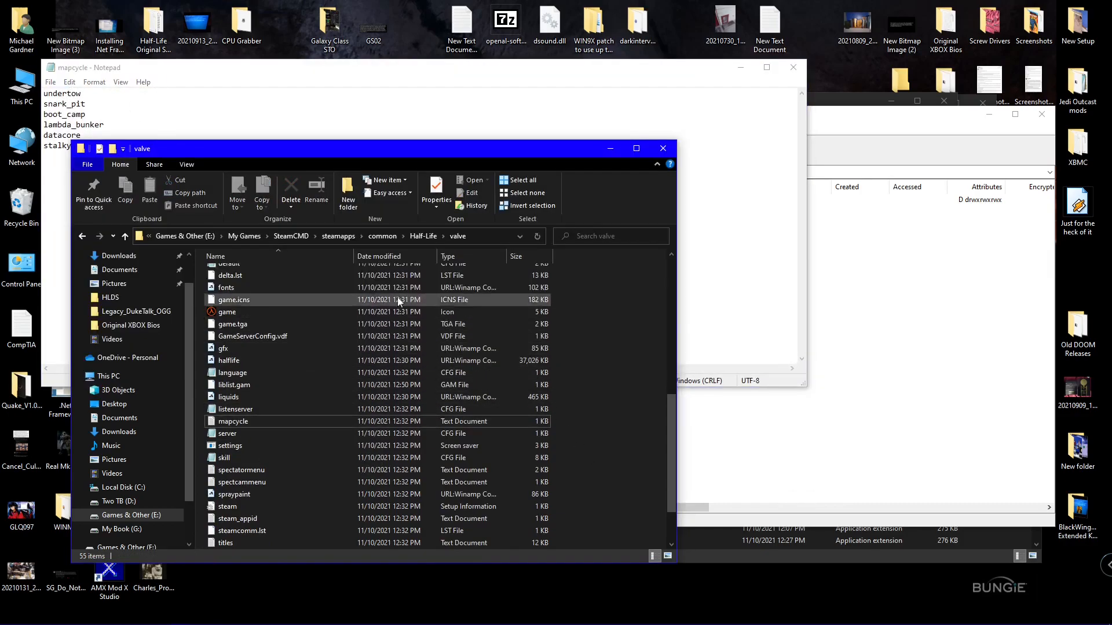
pyautogui.moveTo(282, 151); pyautogui.dragTo(517, 201)
pyautogui.scroll(9, 499, 381)
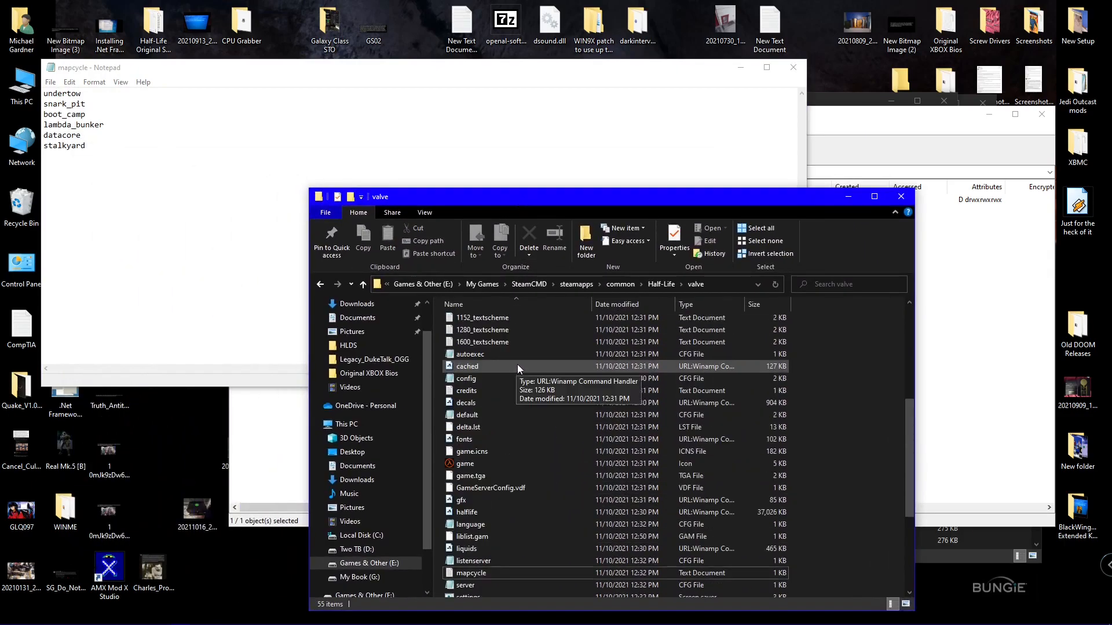
pyautogui.doubleClick(498, 406)
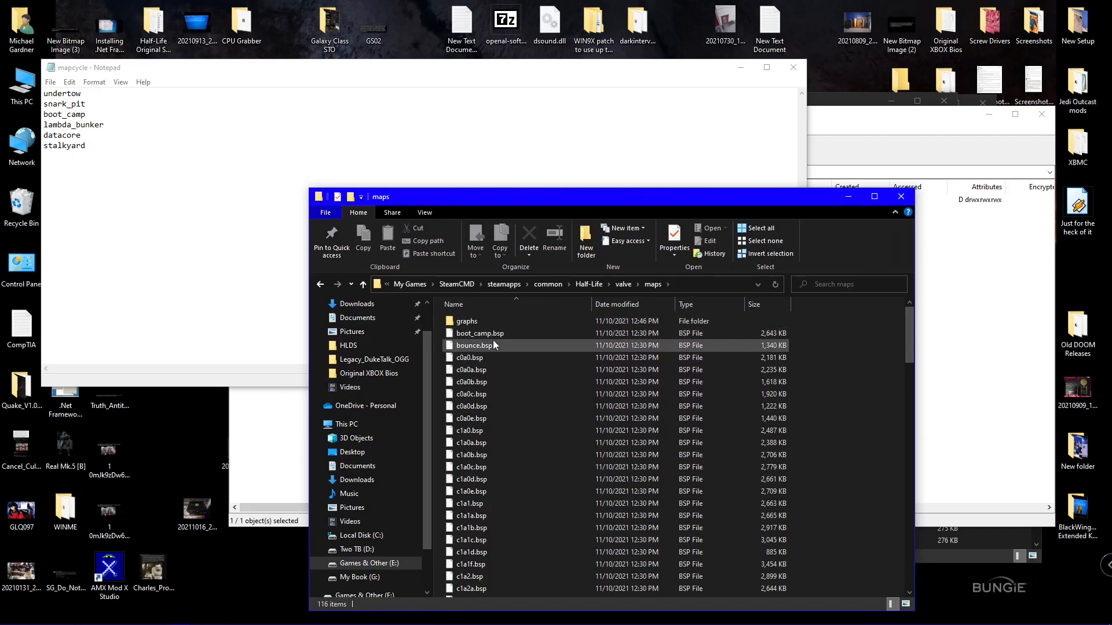
# Step: Start a new mapcycle line after boot_camp, then scroll the maps folder's .bsp files
pyautogui.click(107, 117)
pyautogui.press('Return')
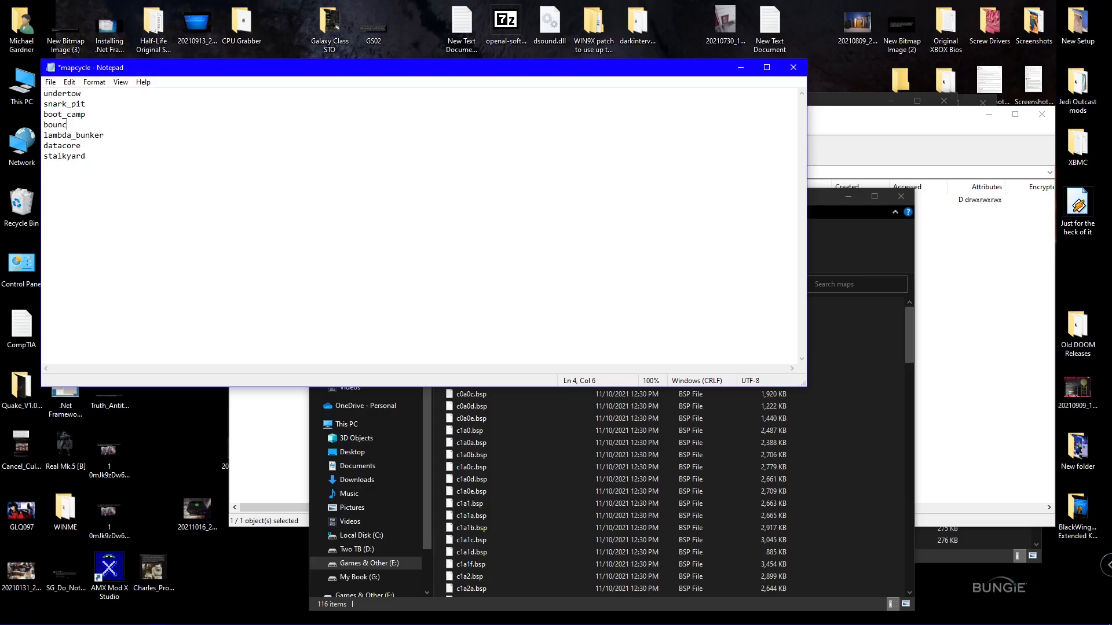
pyautogui.click(812, 216)
pyautogui.scroll(-9, 524, 390)
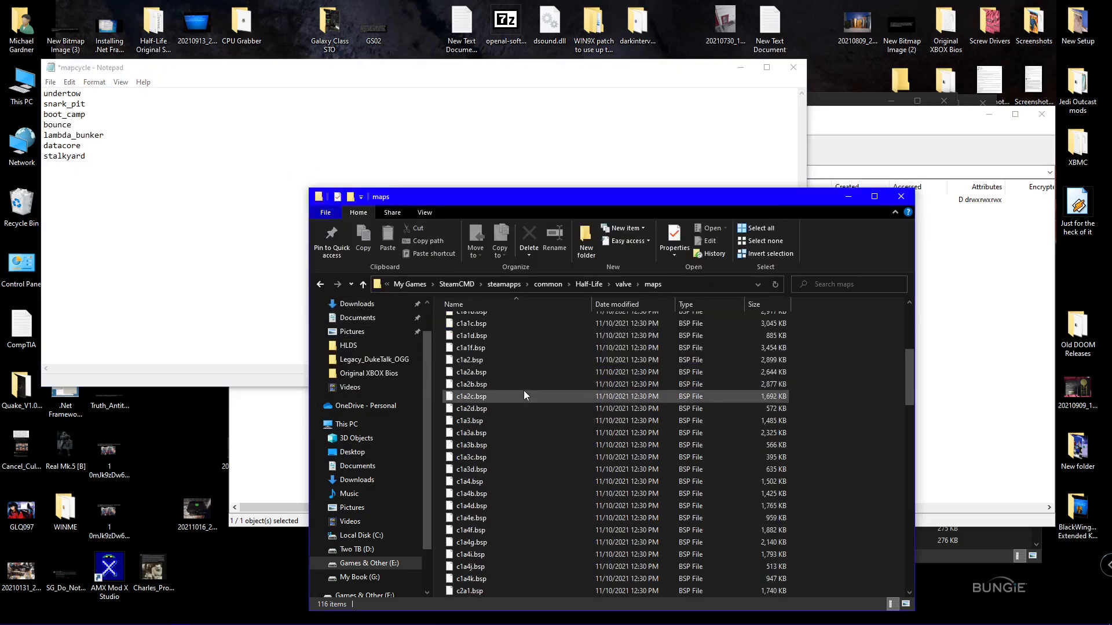
pyautogui.scroll(-18, 536, 394)
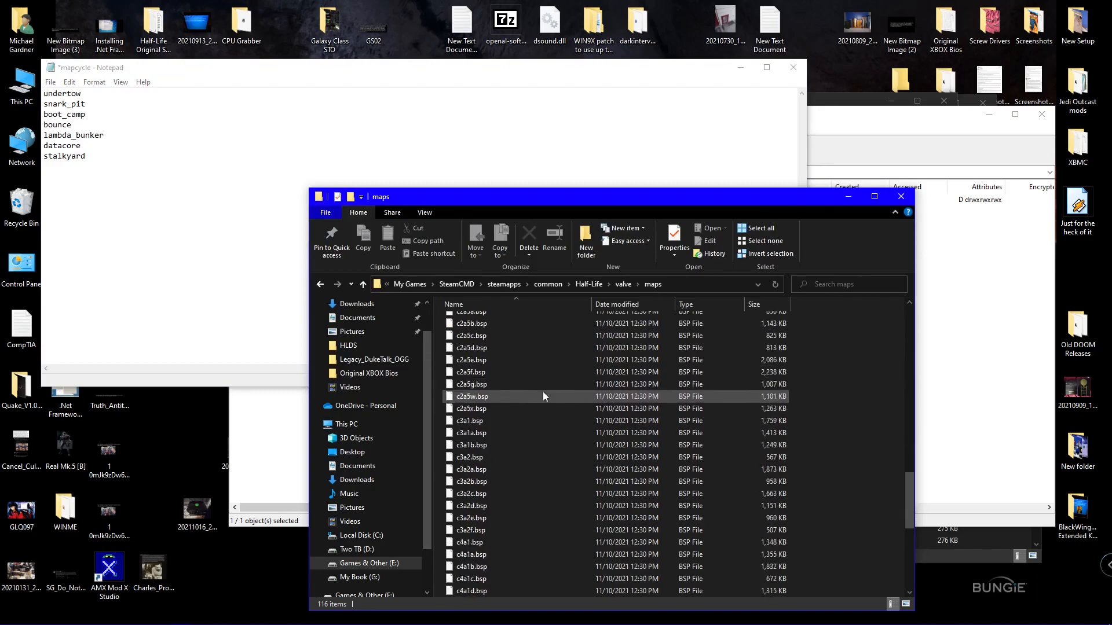
pyautogui.scroll(-4, 541, 402)
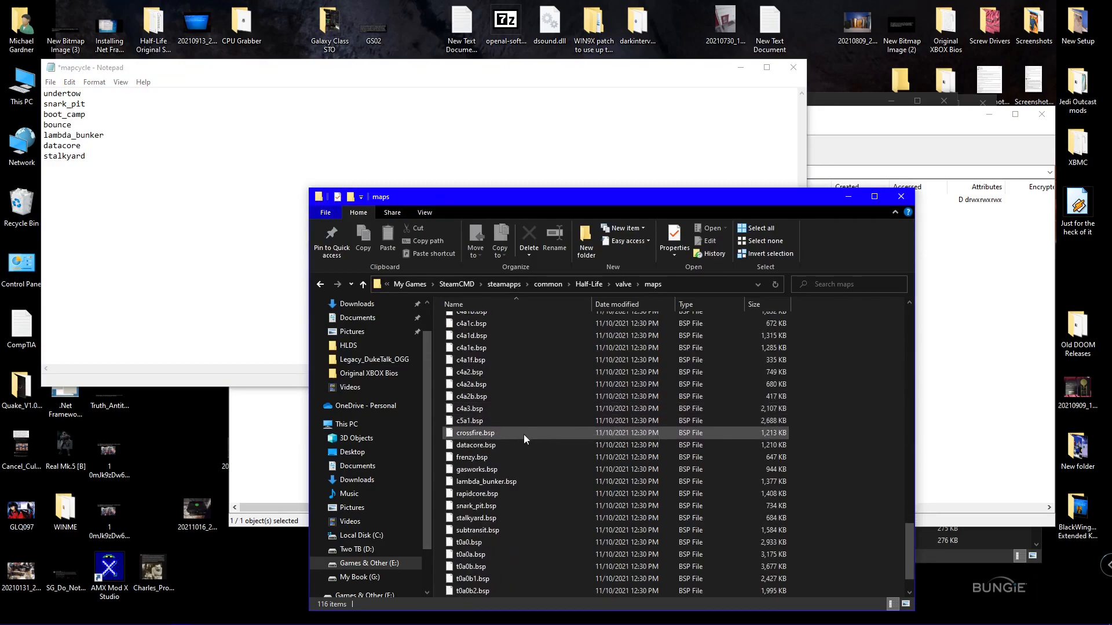
# Step: Copy the crossfire name from crossfire.bsp and paste it as the first mapcycle line
pyautogui.rightClick(479, 436)
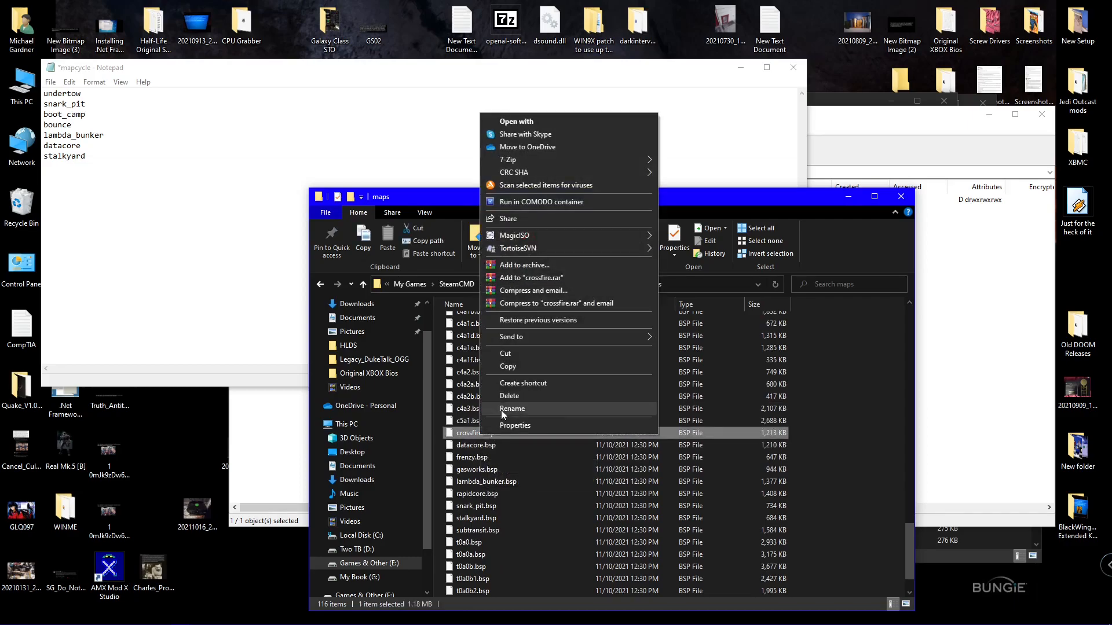
pyautogui.click(501, 409)
pyautogui.rightClick(474, 435)
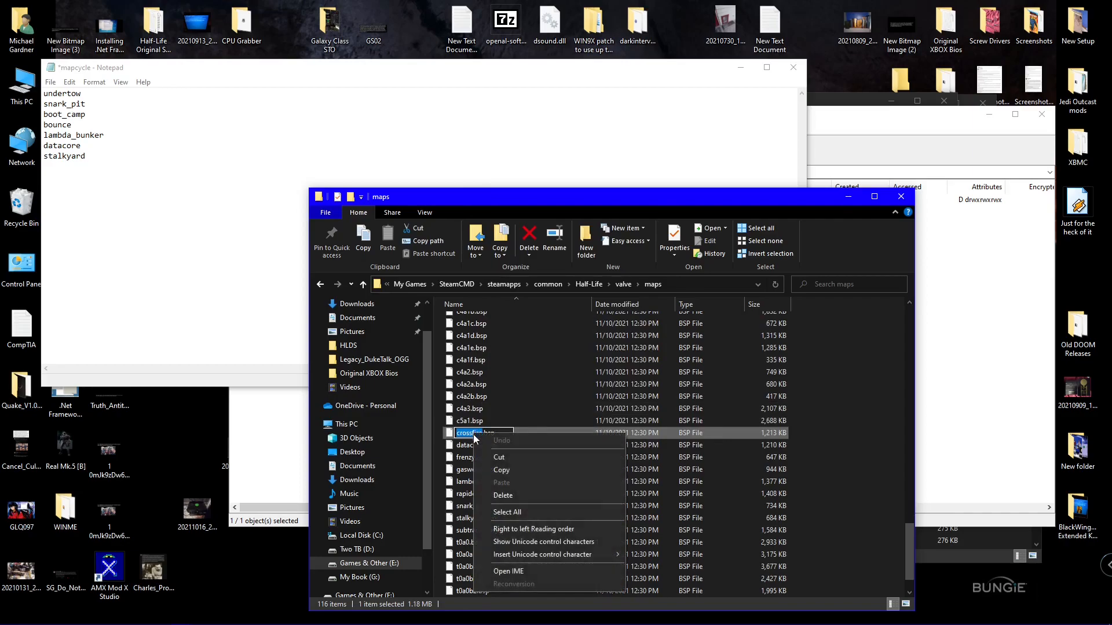
pyautogui.click(488, 467)
pyautogui.click(53, 95)
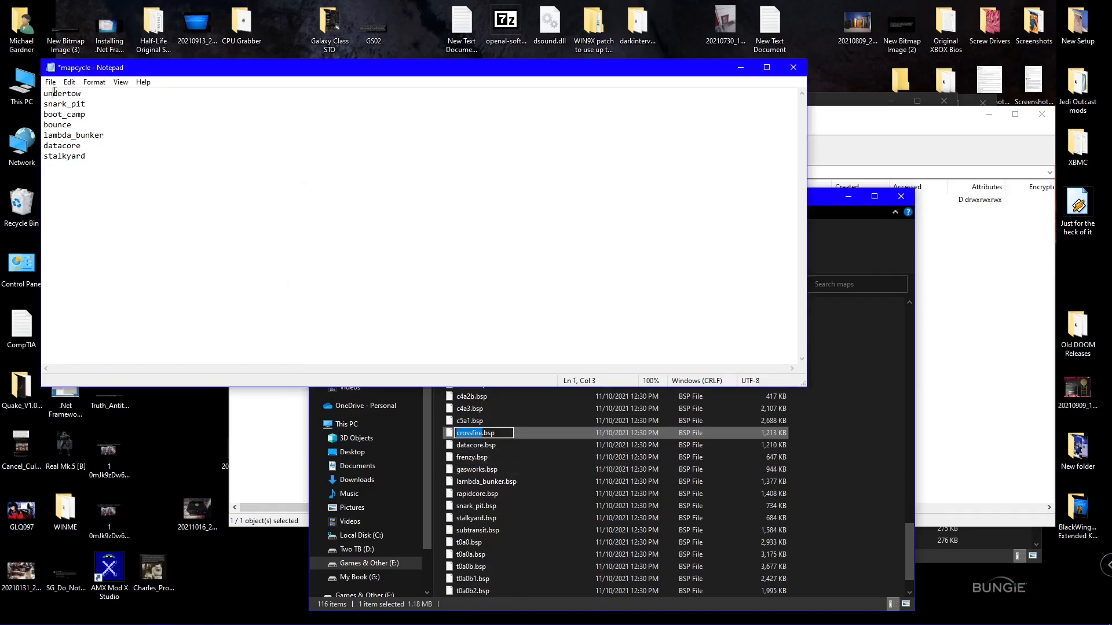
pyautogui.press('Return')
pyautogui.hotkey('ctrl', 'v')
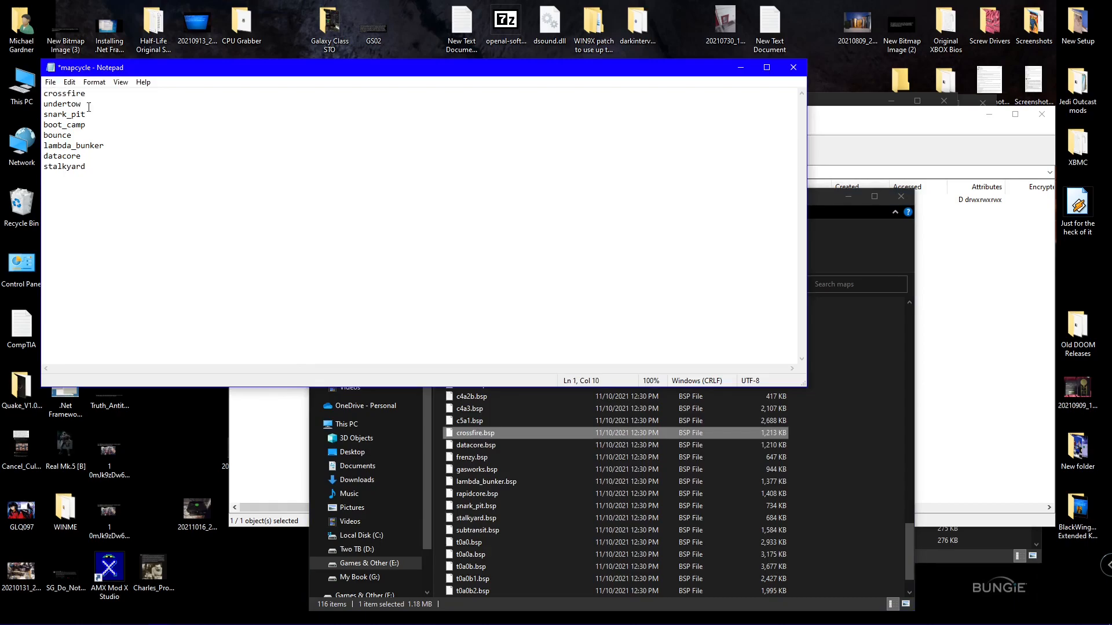
# Step: Add frenzy on a new line after snark_pit
pyautogui.click(821, 256)
pyautogui.scroll(-1, 502, 428)
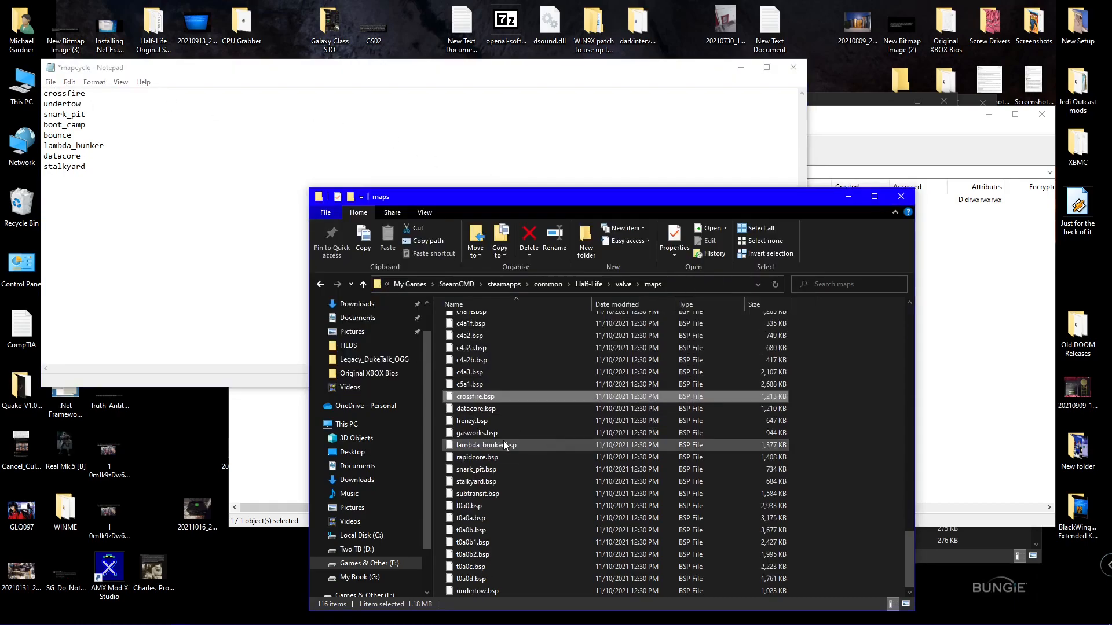
pyautogui.rightClick(475, 425)
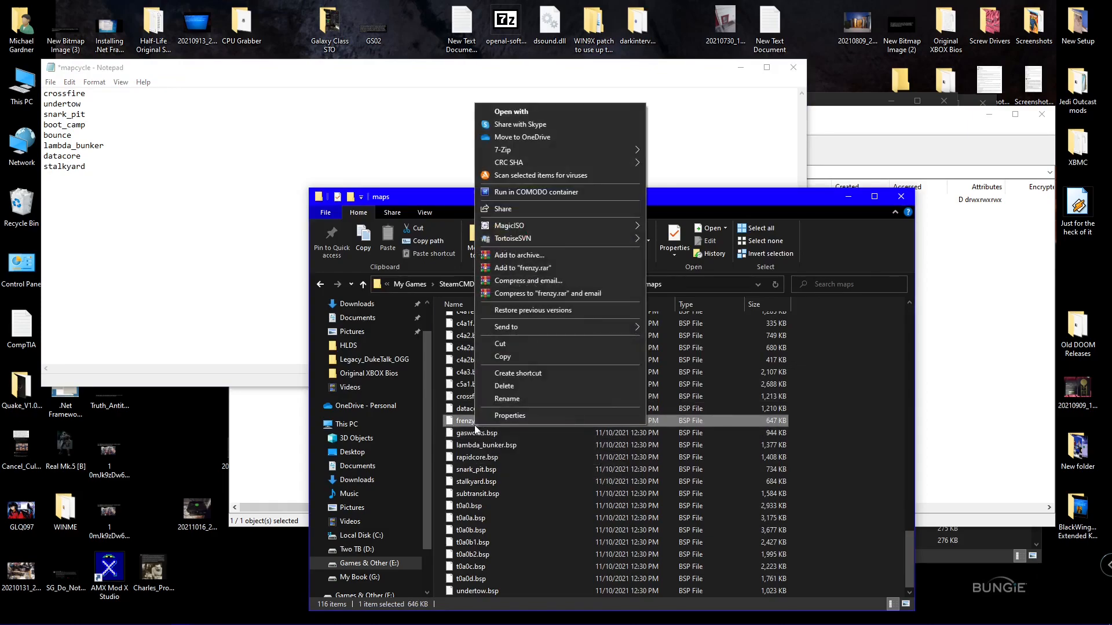
pyautogui.click(486, 400)
pyautogui.rightClick(486, 421)
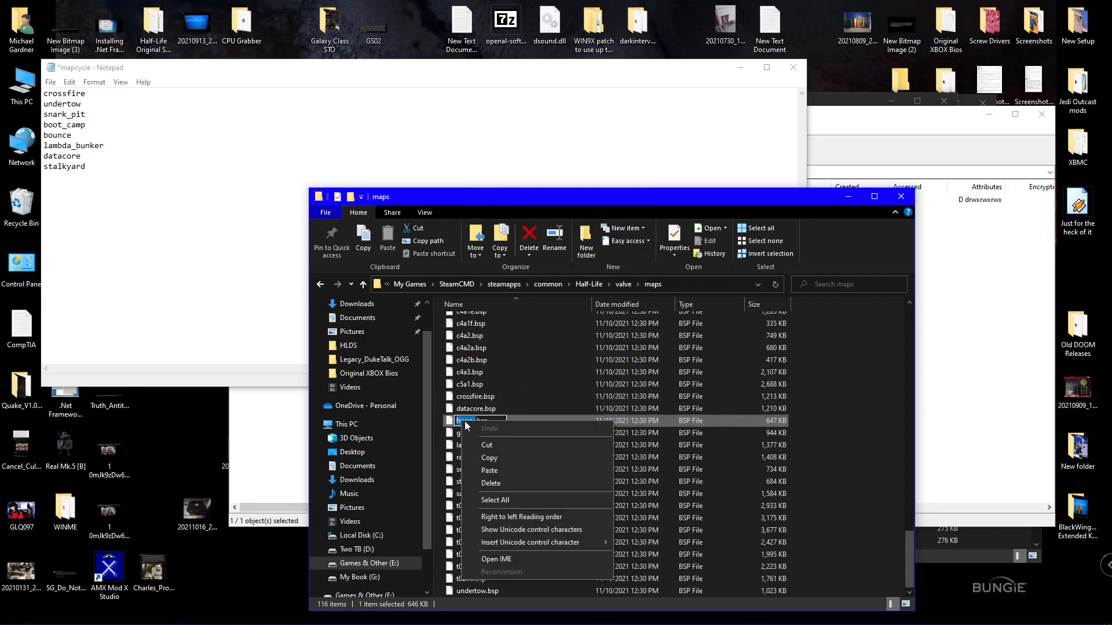
pyautogui.click(485, 458)
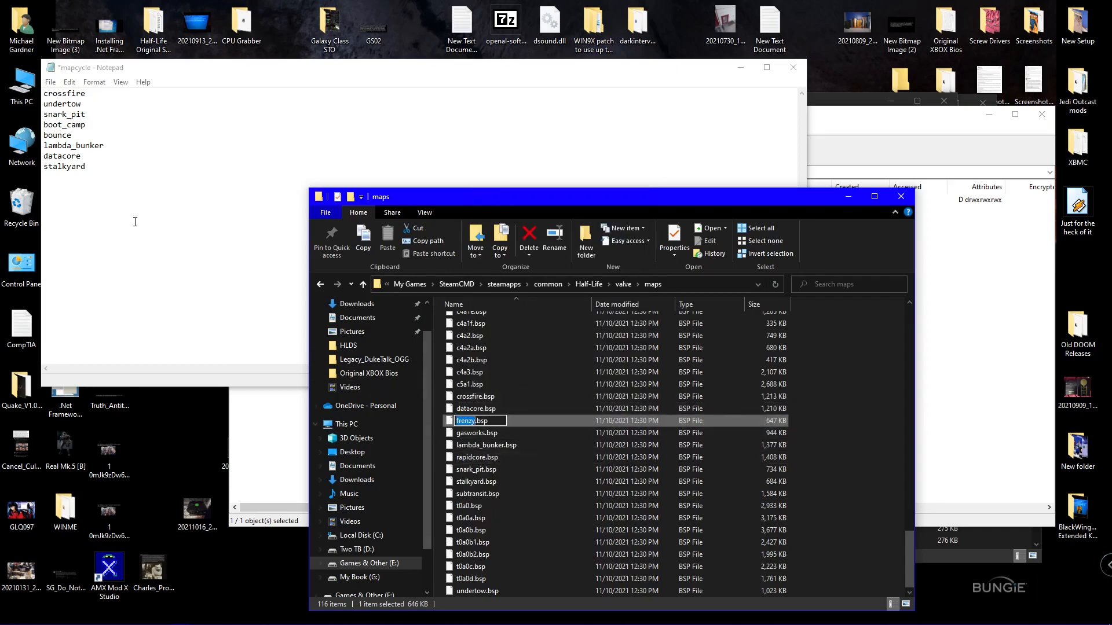
pyautogui.click(112, 151)
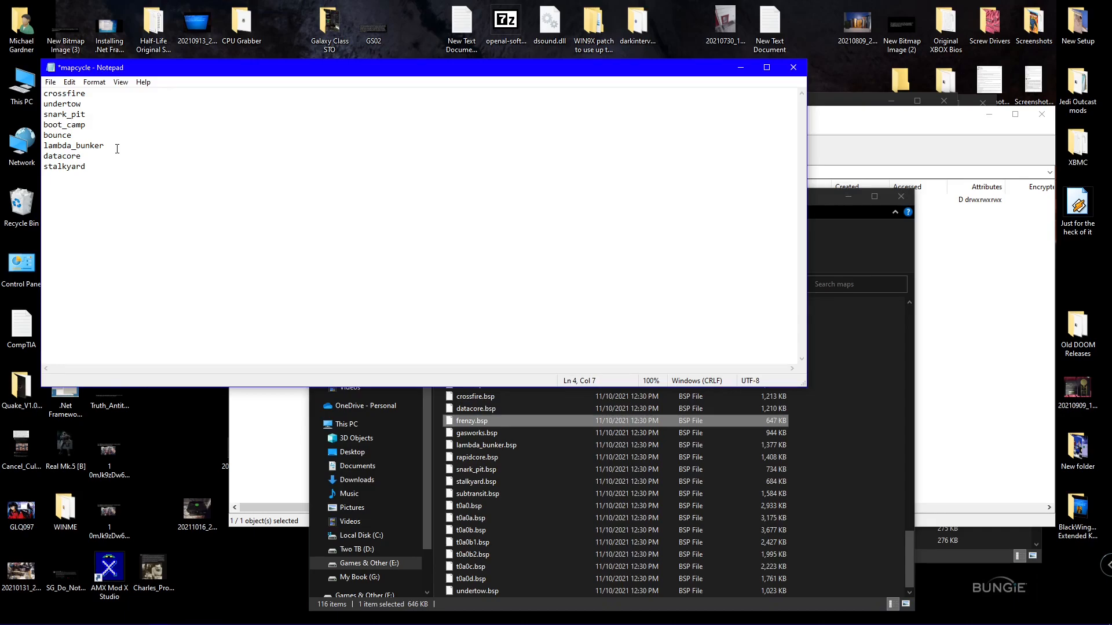
pyautogui.press('Return')
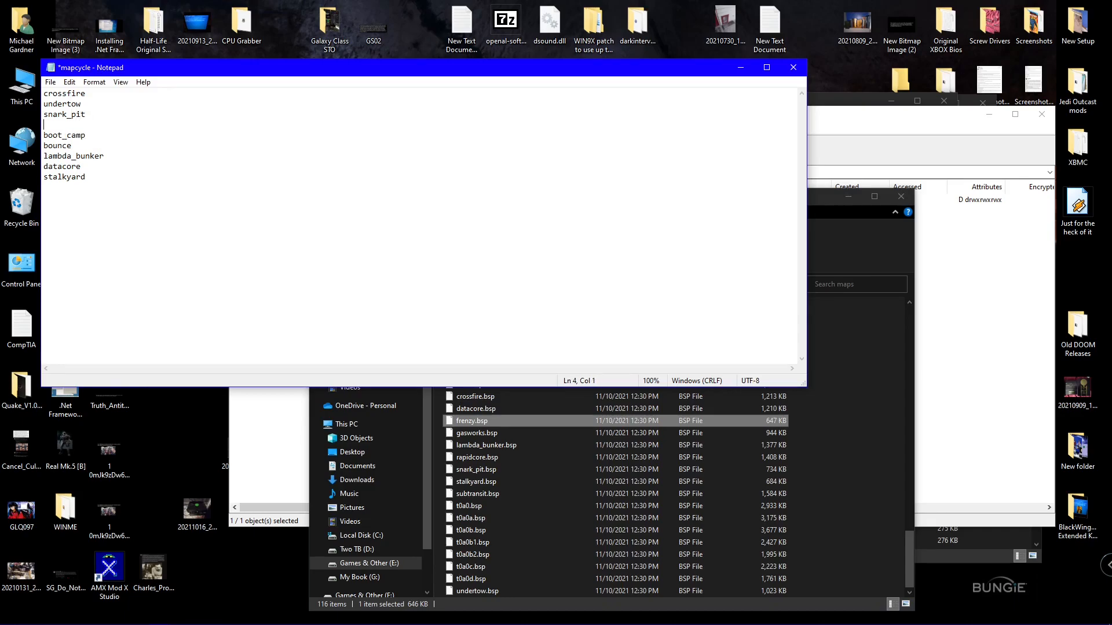
pyautogui.write('frenzy')
# Step: Copy gasworks from gasworks.bsp and paste it on line 2, after crossfire
pyautogui.rightClick(455, 433)
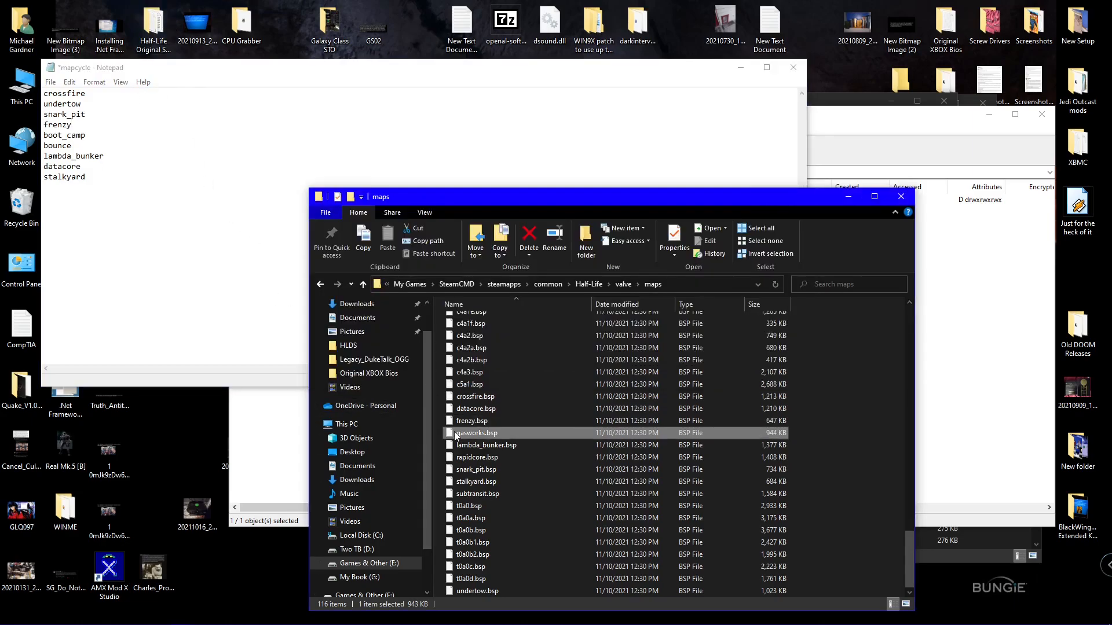
pyautogui.click(469, 403)
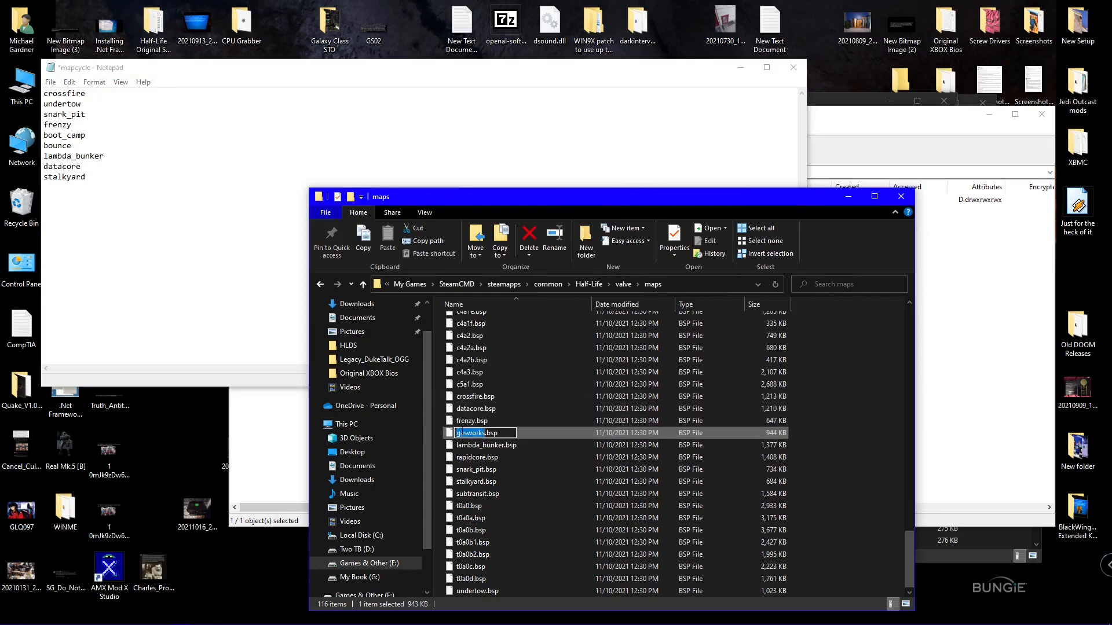
pyautogui.rightClick(463, 433)
pyautogui.click(481, 471)
pyautogui.click(95, 95)
pyautogui.press('Return')
pyautogui.hotkey('ctrl', 'v')
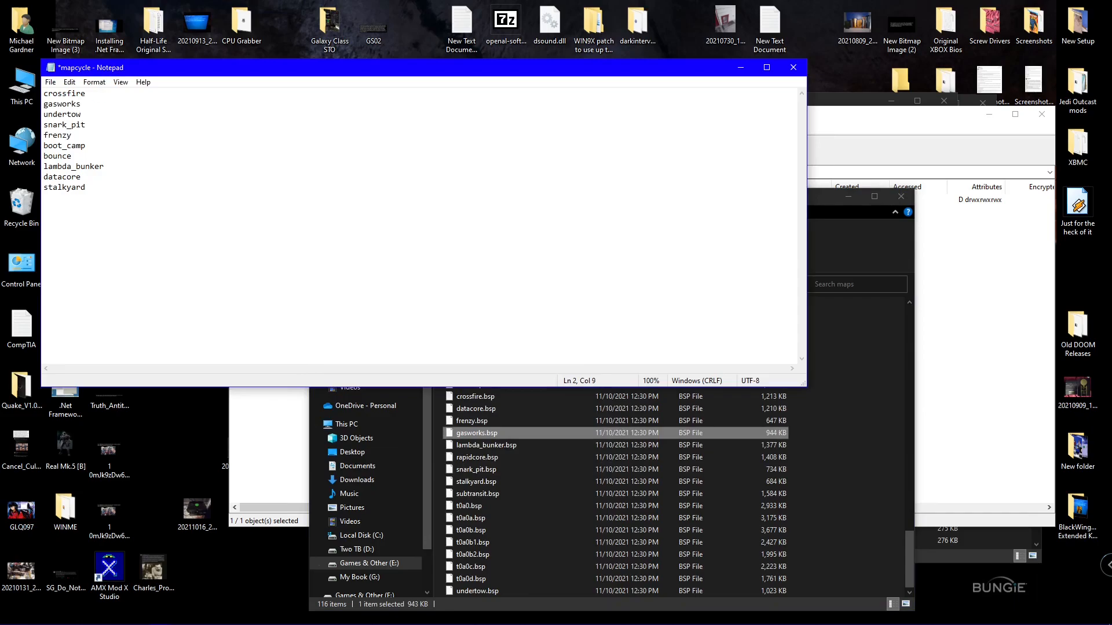
pyautogui.click(841, 255)
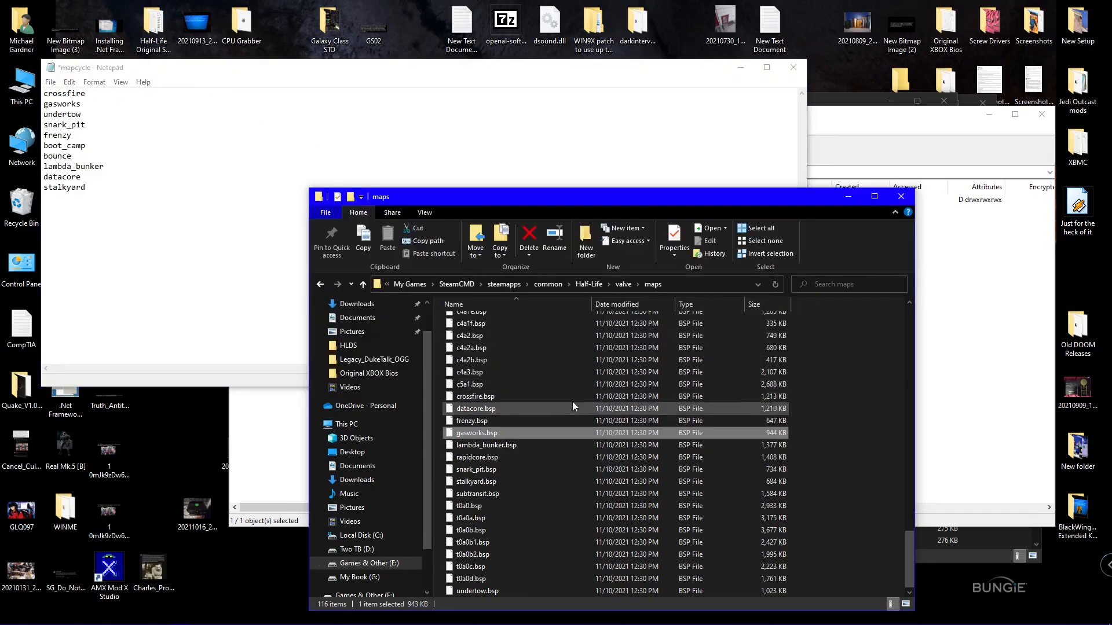
# Step: Copy rapidcore from rapidcore.bsp and paste it on a new line after lambda_bunker
pyautogui.rightClick(480, 456)
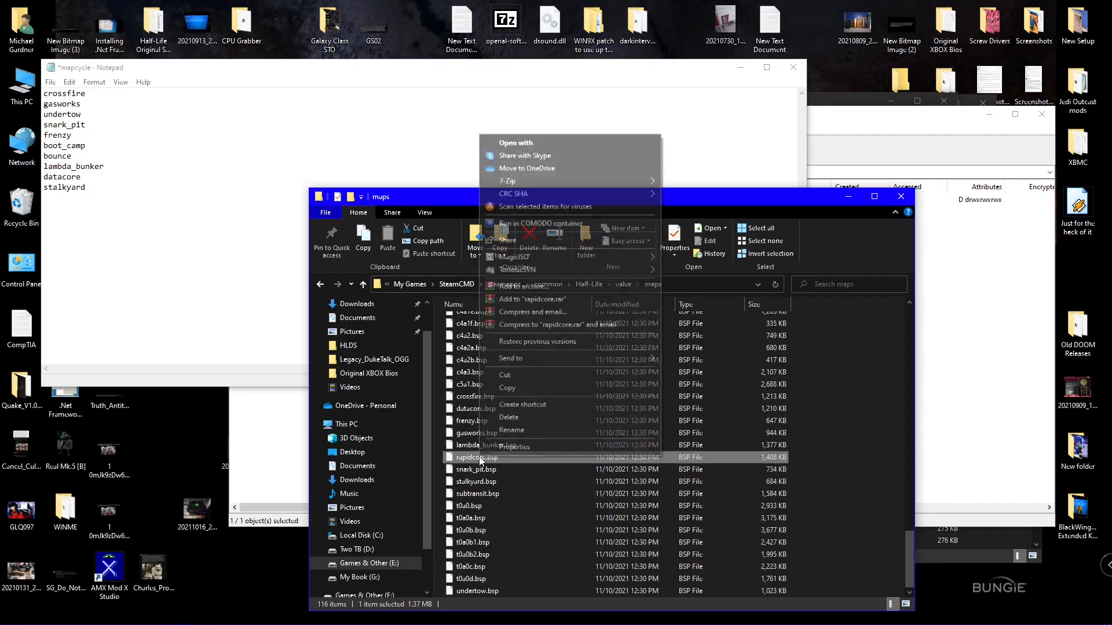
pyautogui.click(507, 429)
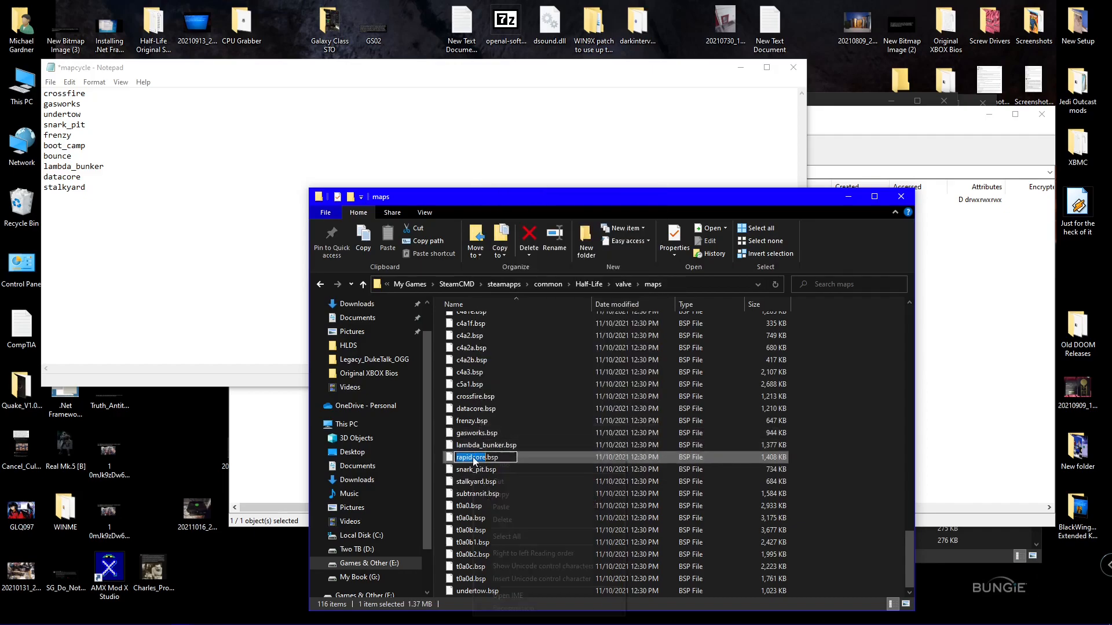
pyautogui.rightClick(473, 457)
pyautogui.click(490, 495)
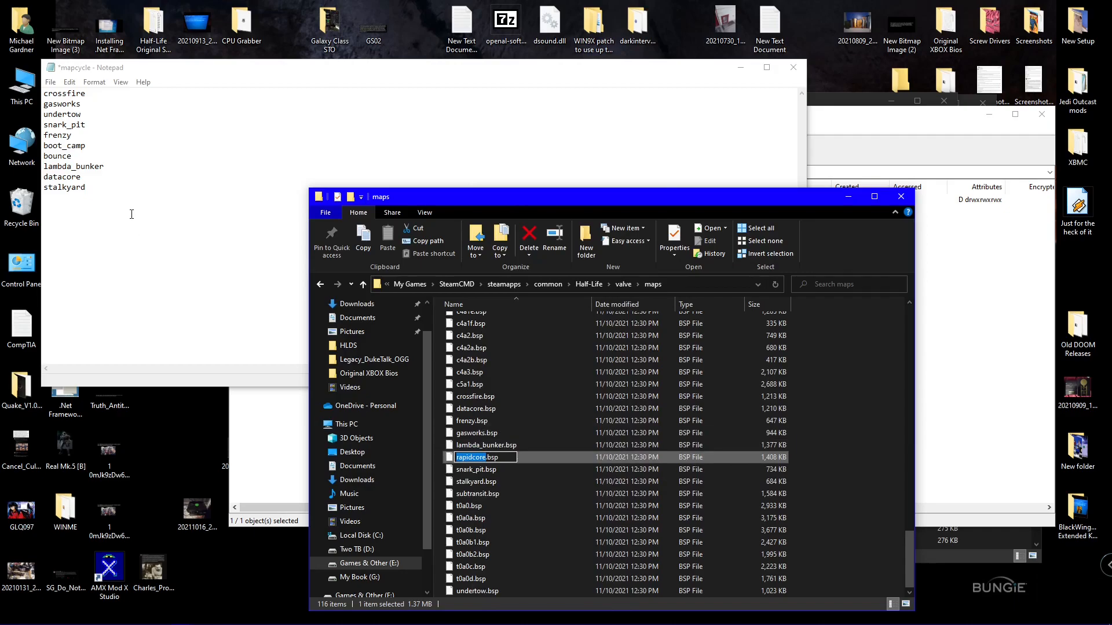
pyautogui.click(107, 168)
pyautogui.press('Return')
pyautogui.hotkey('ctrl', 'v')
pyautogui.press('Left')
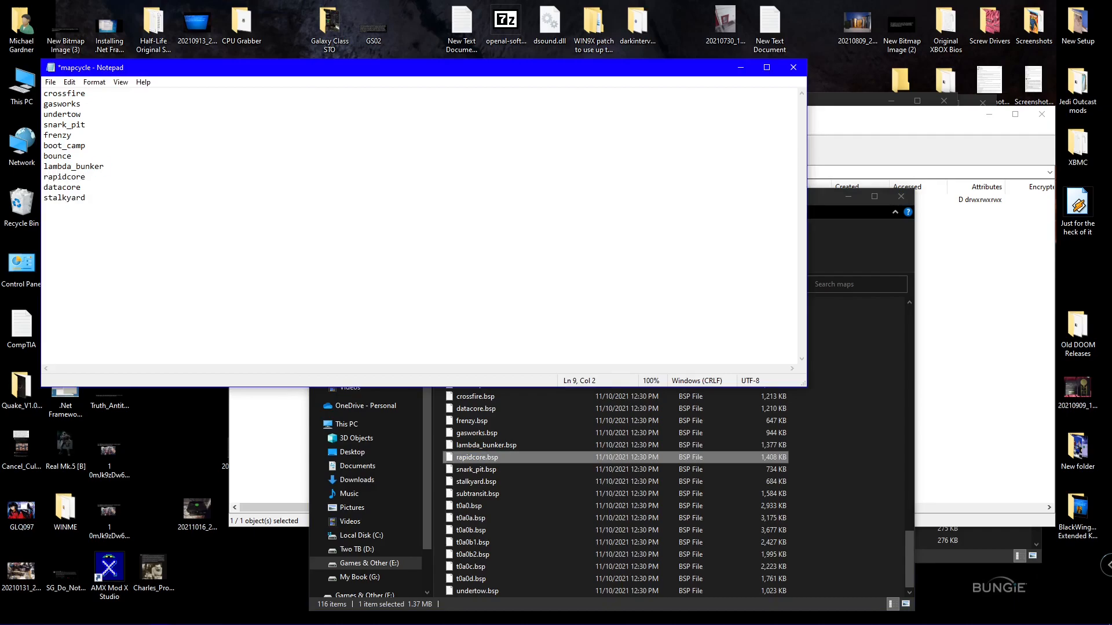
# Step: Move datacore up to sit just before rapidcore
pyautogui.moveTo(85, 188); pyautogui.dragTo(44, 187)
pyautogui.rightClick(51, 189)
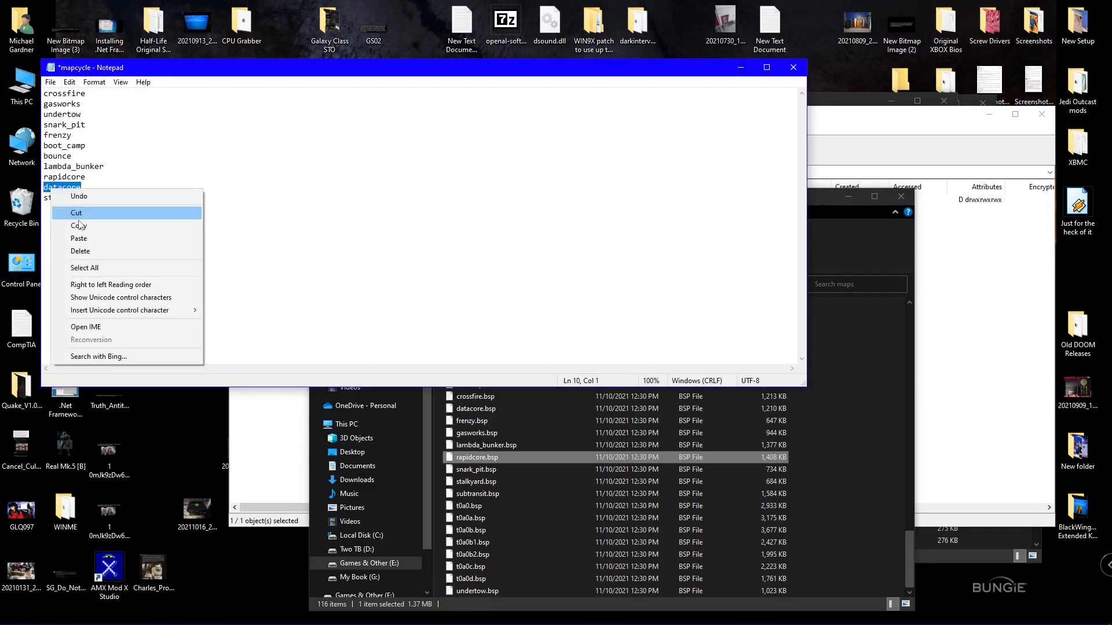
pyautogui.click(75, 213)
pyautogui.press('BackSpace')
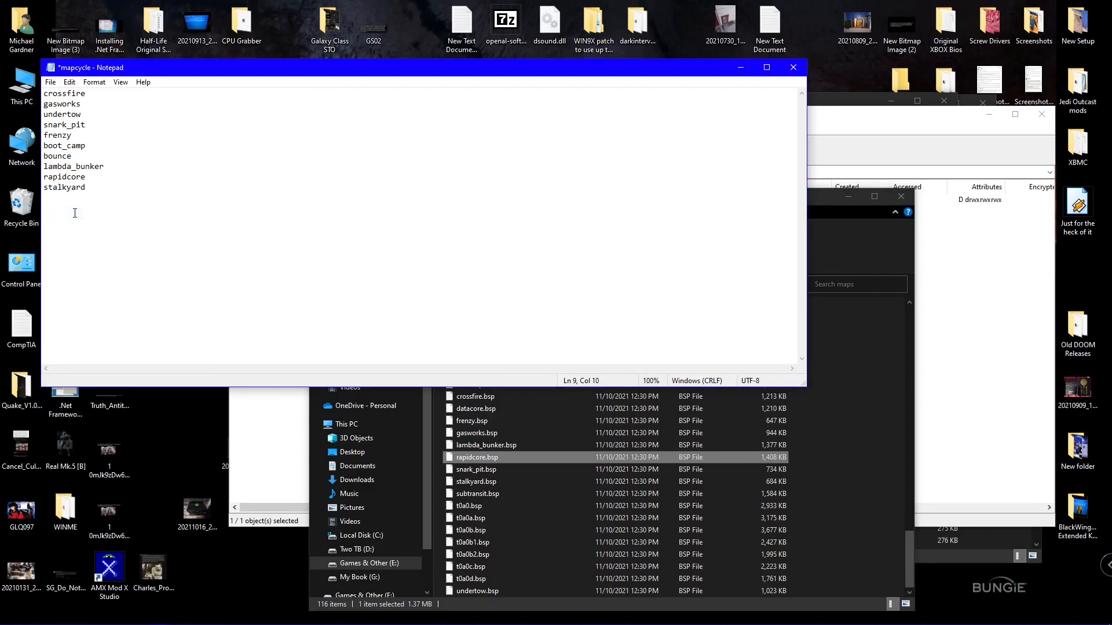
pyautogui.press('Up')
pyautogui.press('Right')
pyautogui.press('Return')
pyautogui.hotkey('ctrl', 'v')
# Step: Move bounce up to follow undertow
pyautogui.moveTo(80, 157); pyautogui.dragTo(44, 157)
pyautogui.rightClick(51, 157)
pyautogui.click(68, 187)
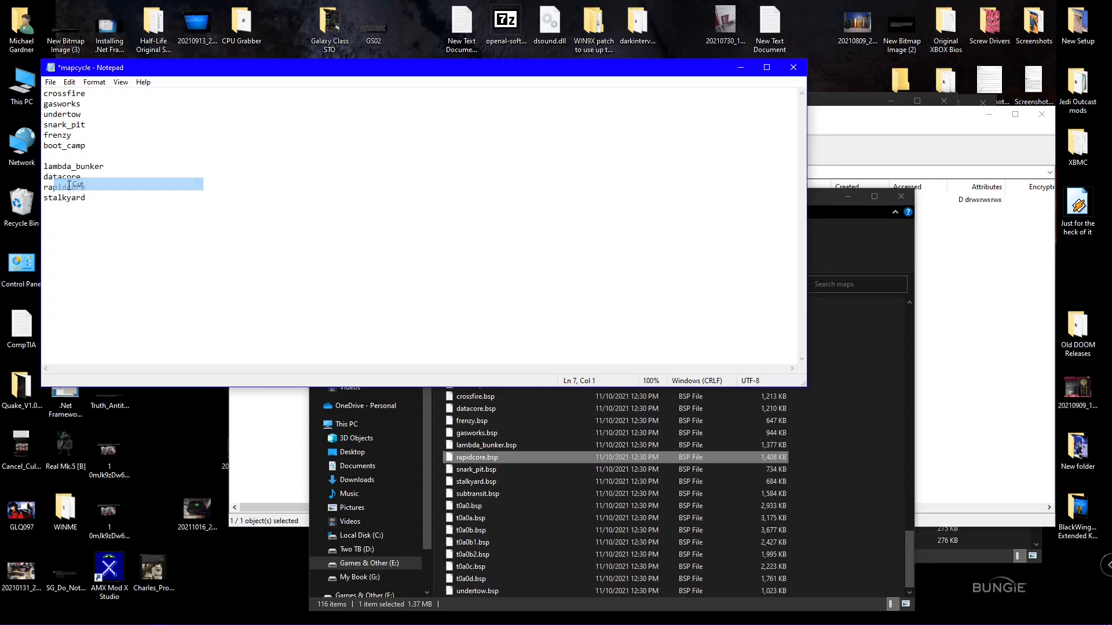
pyautogui.press('Delete')
pyautogui.press('Up')
pyautogui.press('Up')
pyautogui.press('End')
pyautogui.press('Up')
pyautogui.press('Up')
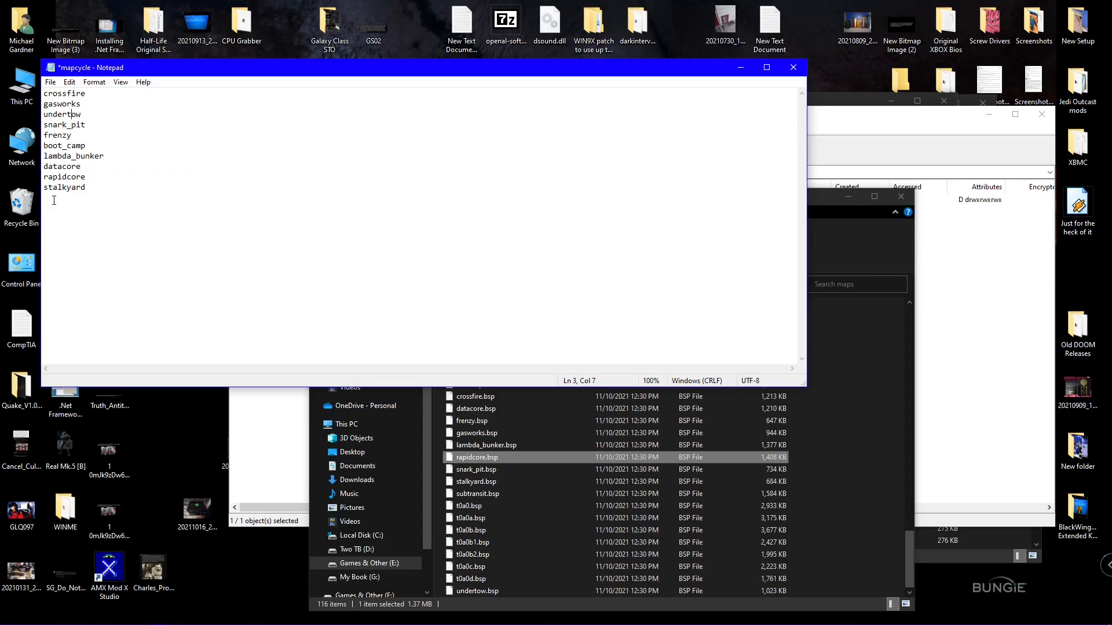
pyautogui.press('Return')
pyautogui.hotkey('ctrl', 'v')
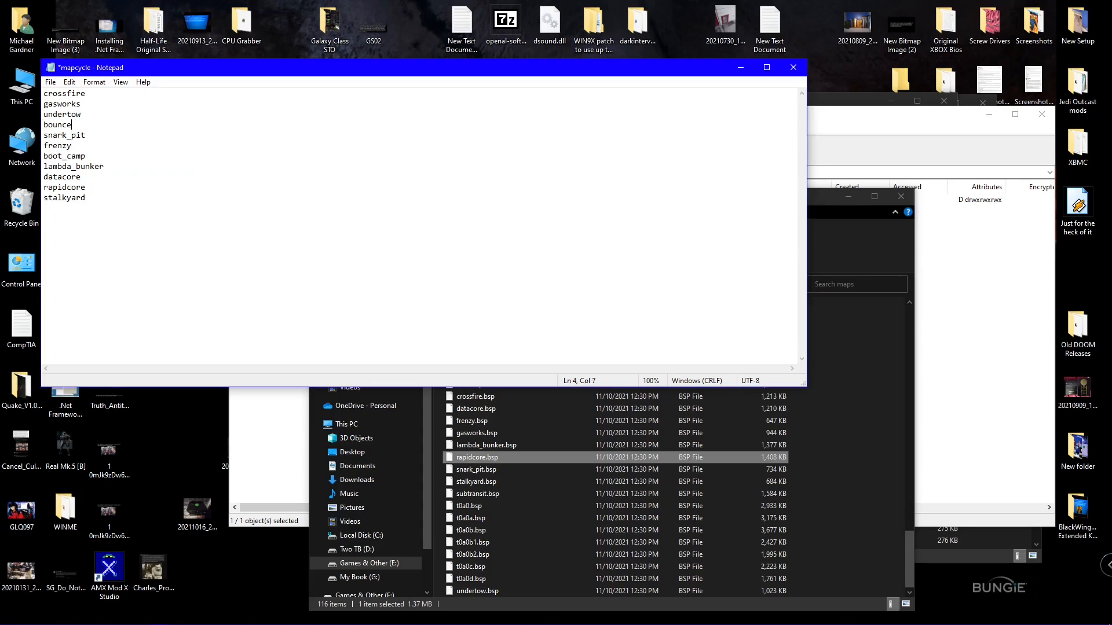
# Step: Copy subtransit from subtransit.bsp, paste it after boot_camp, and save mapcycle
pyautogui.click(839, 267)
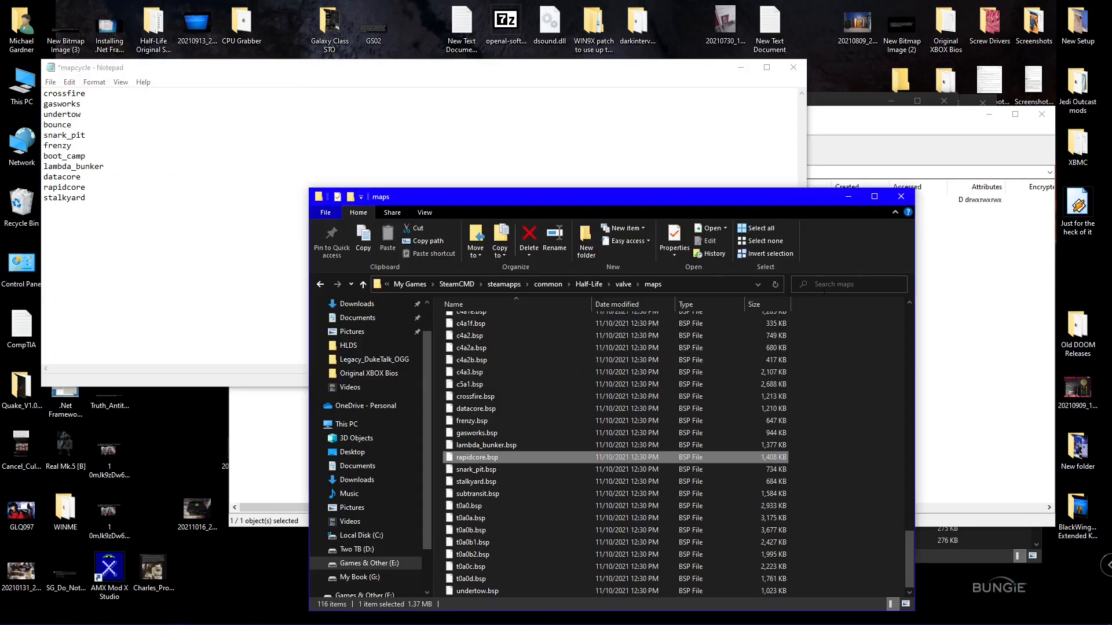
pyautogui.rightClick(481, 493)
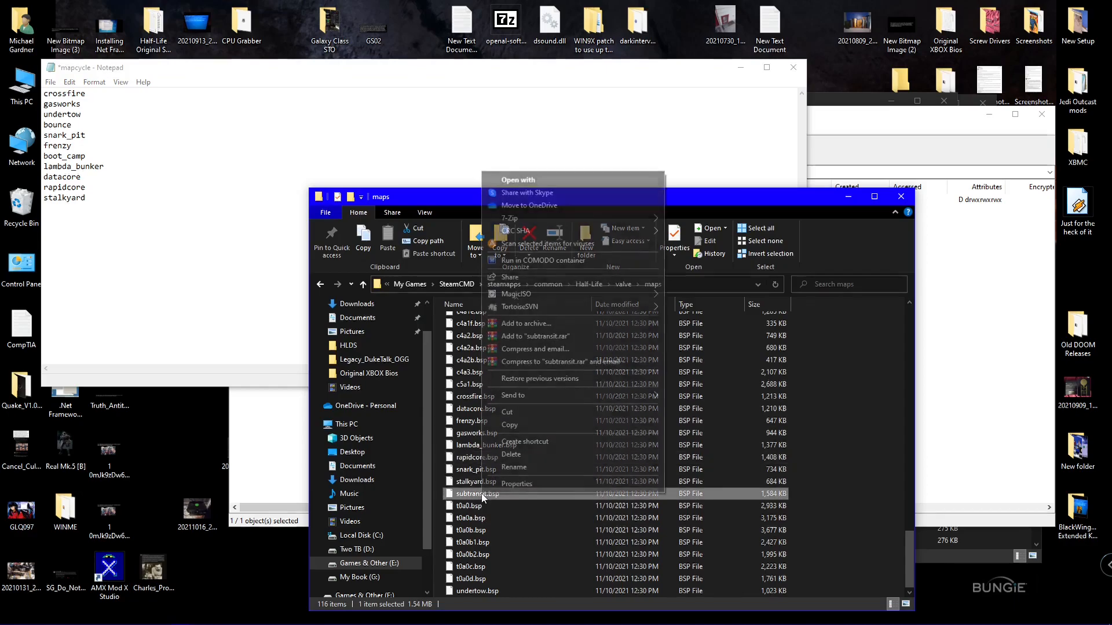
pyautogui.click(487, 470)
pyautogui.rightClick(467, 492)
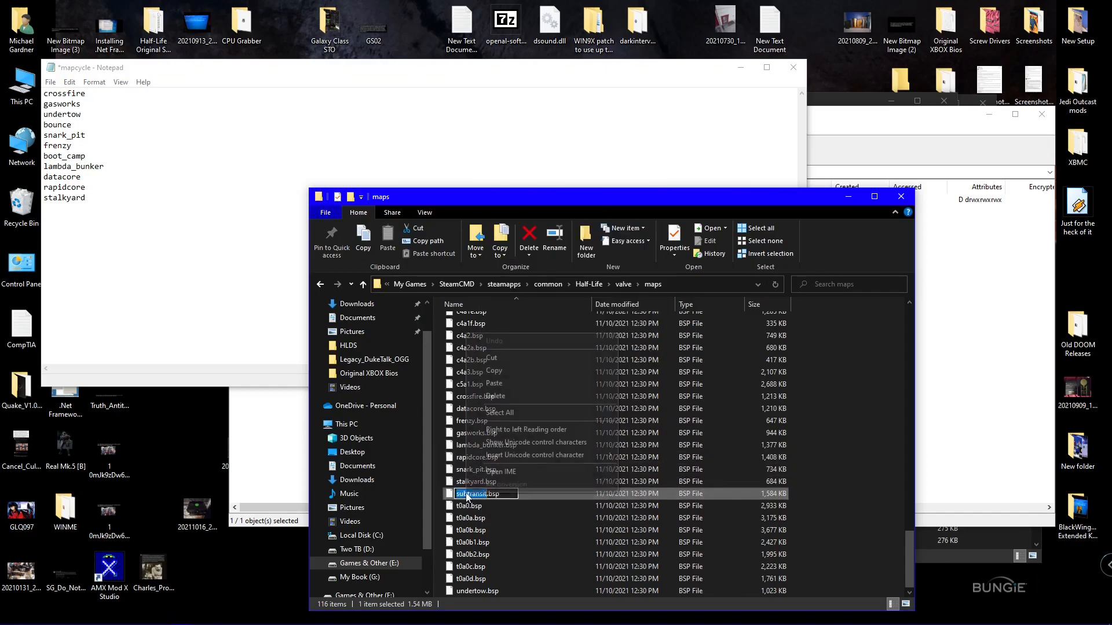
pyautogui.click(471, 369)
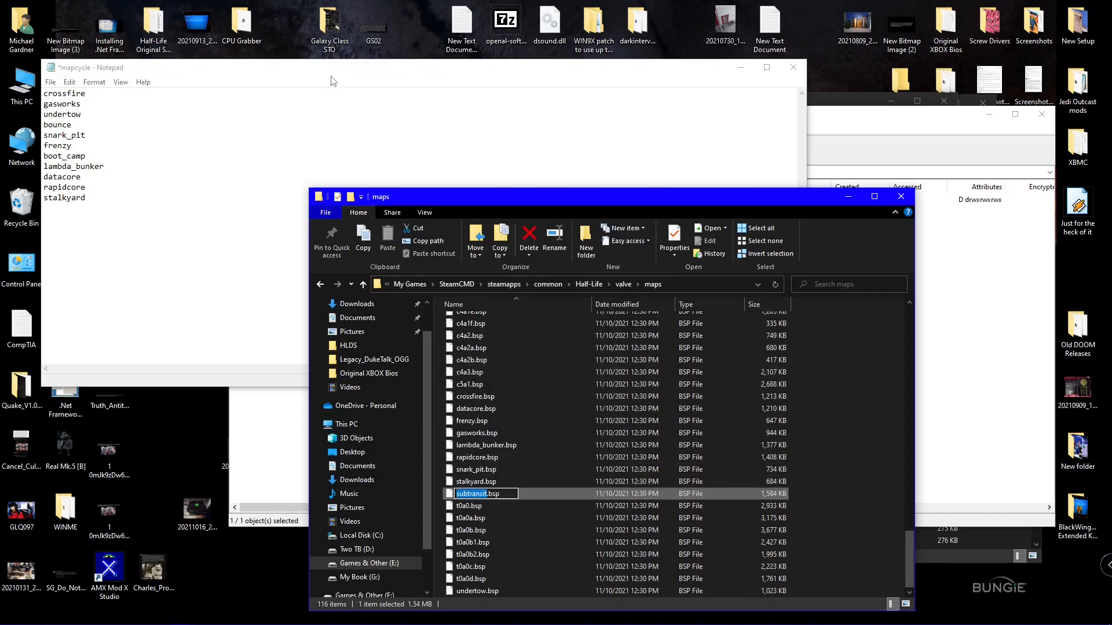
pyautogui.click(328, 68)
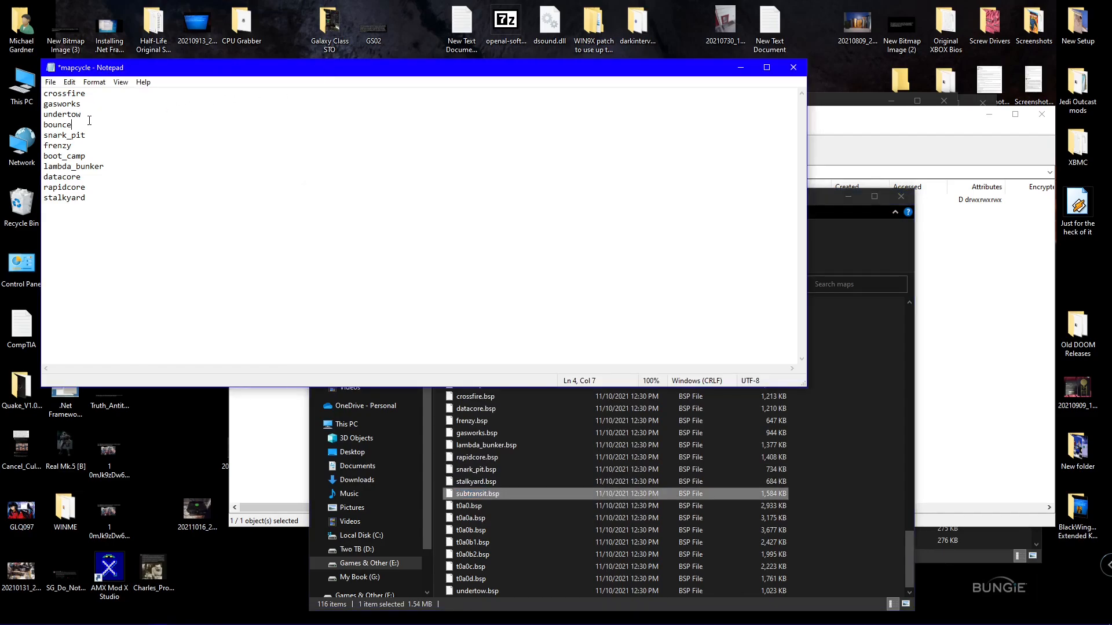
pyautogui.click(94, 161)
pyautogui.press('Return')
pyautogui.hotkey('ctrl', 'v')
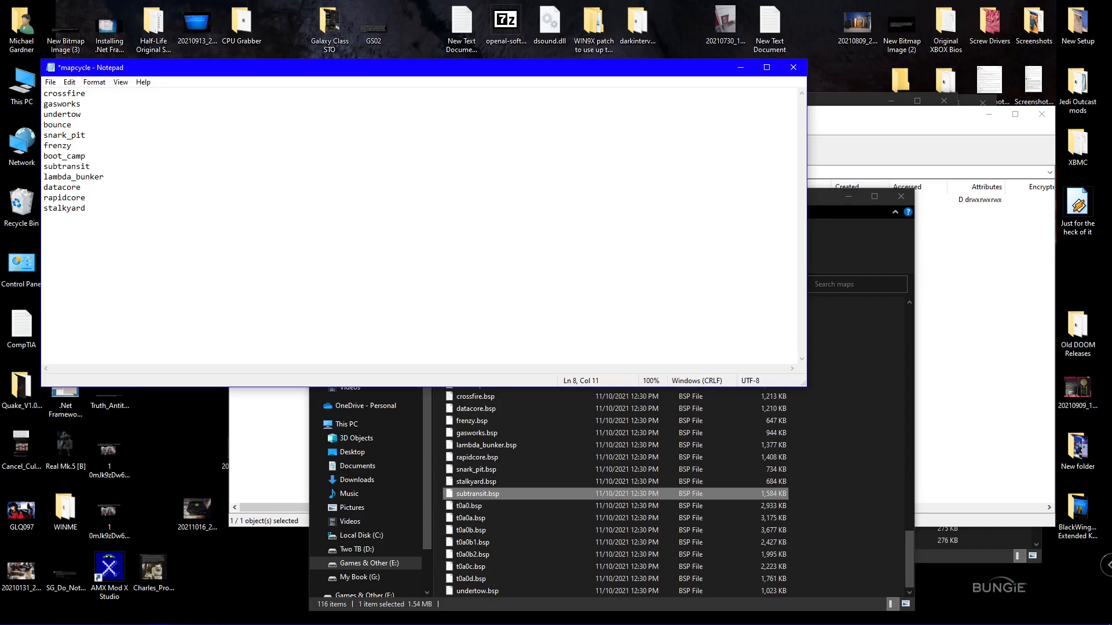
pyautogui.click(50, 81)
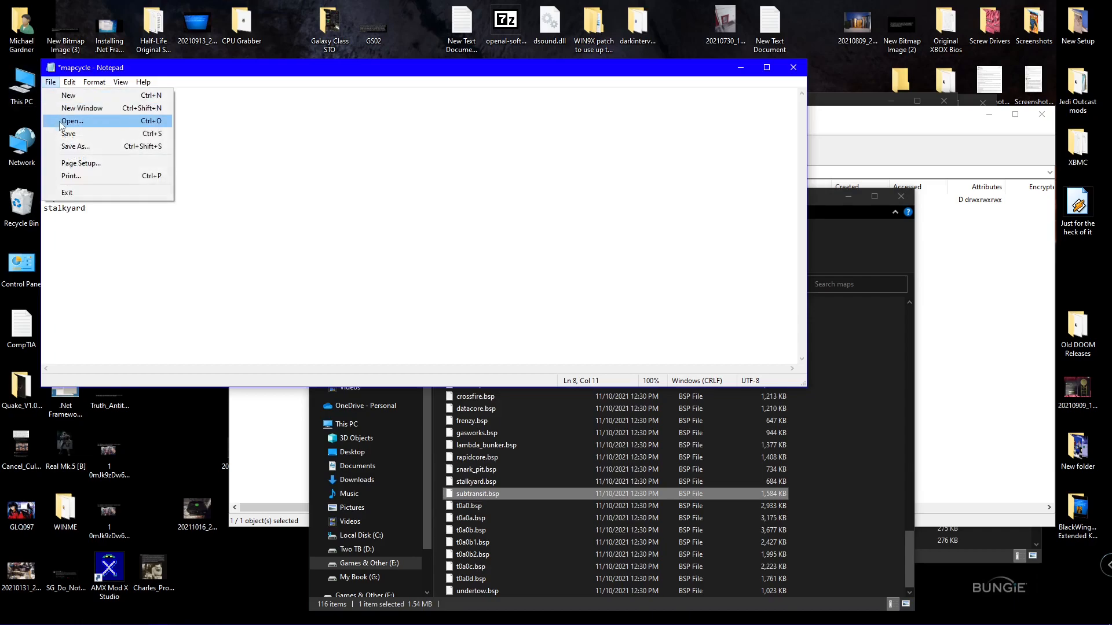
pyautogui.click(59, 134)
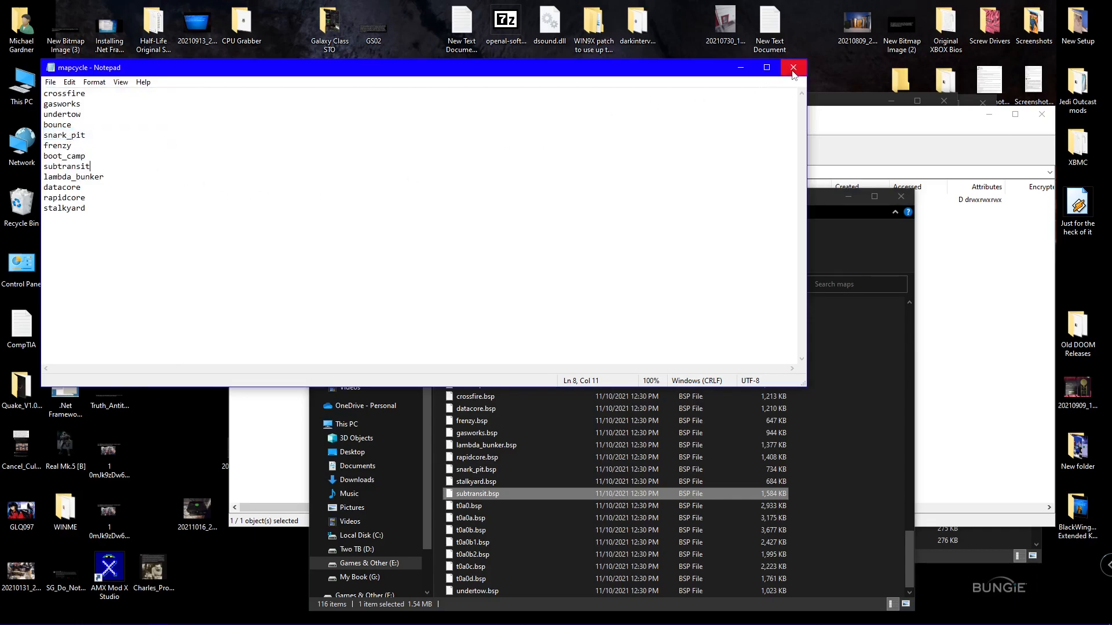
# Step: Go back from valve\maps to the Half-Life folder and close the saved mapcycle
pyautogui.click(869, 404)
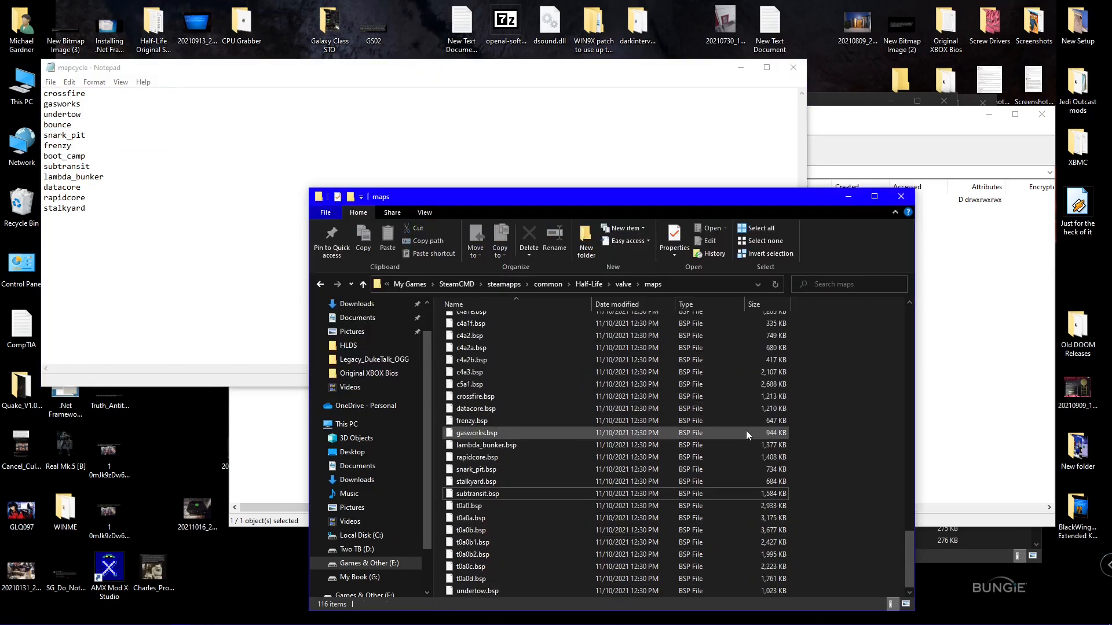
pyautogui.click(321, 285)
pyautogui.click(322, 286)
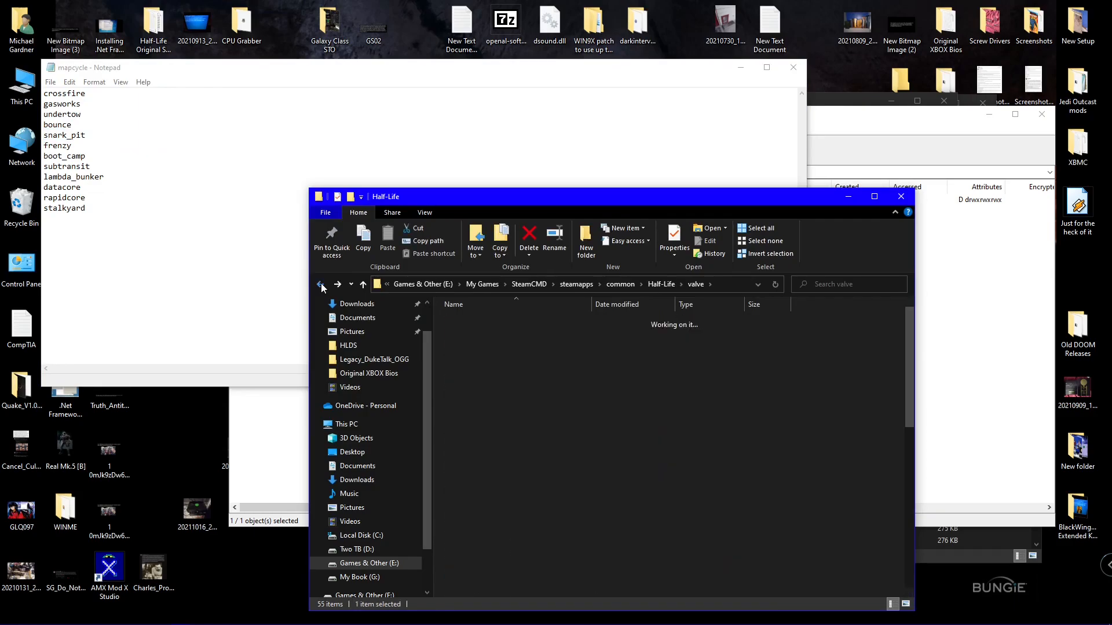
pyautogui.moveTo(591, 193); pyautogui.dragTo(595, 139)
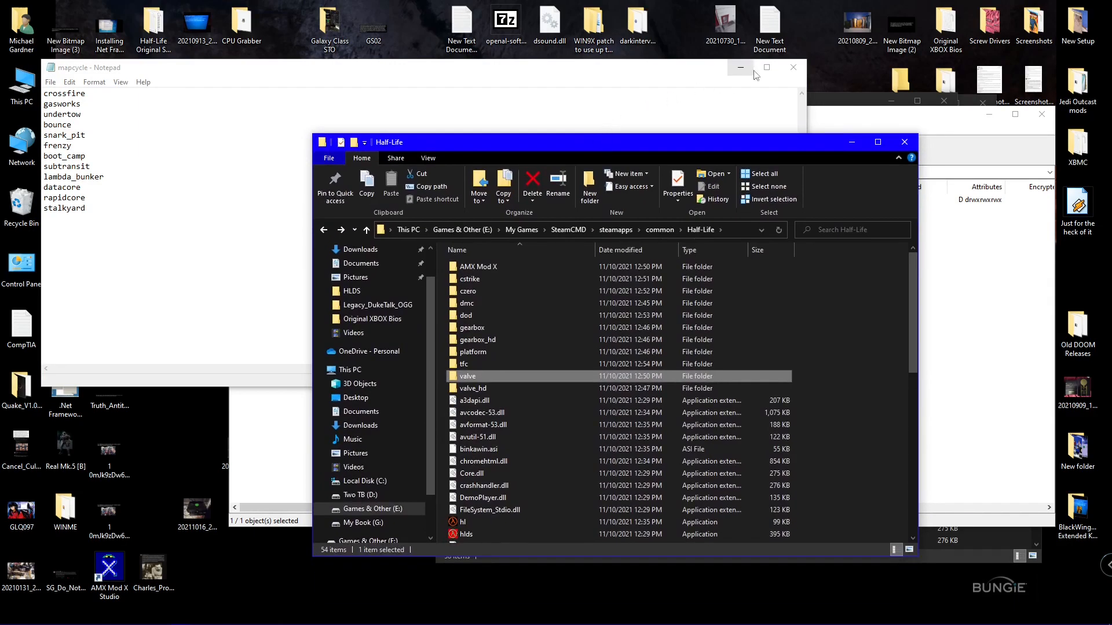
pyautogui.click(793, 68)
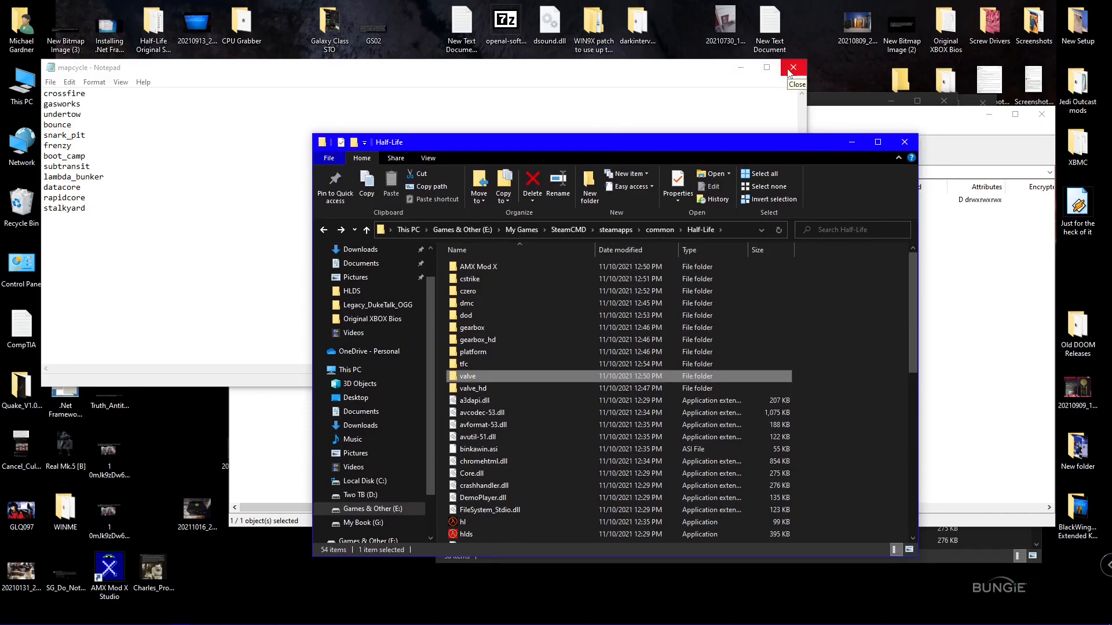
# Step: Open cstrike\maps and browse its 53 map files
pyautogui.doubleClick(478, 281)
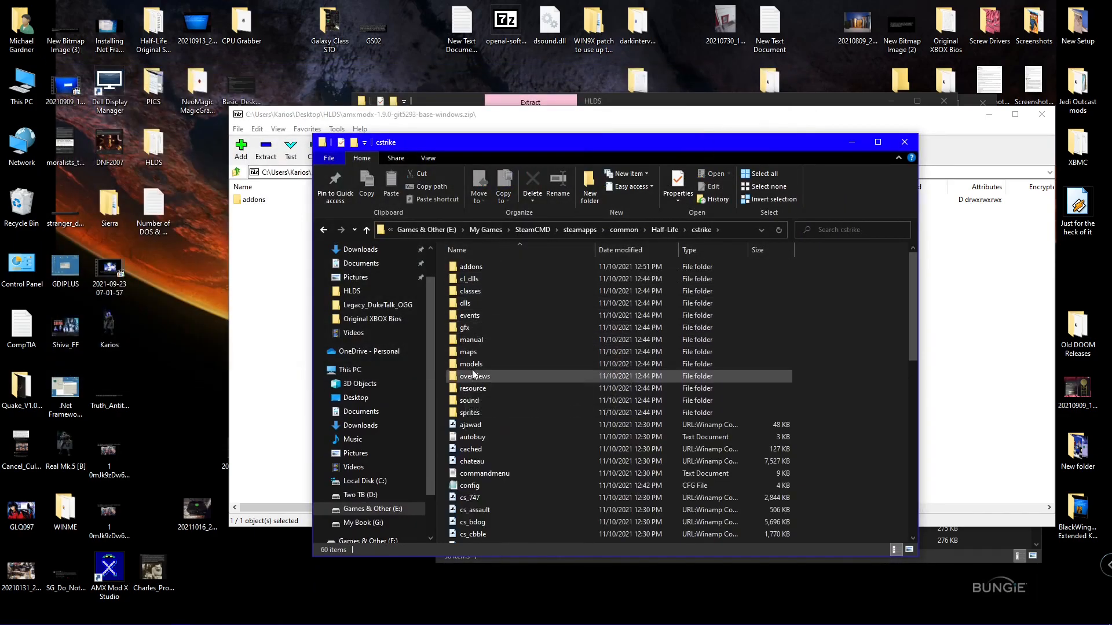
pyautogui.doubleClick(479, 352)
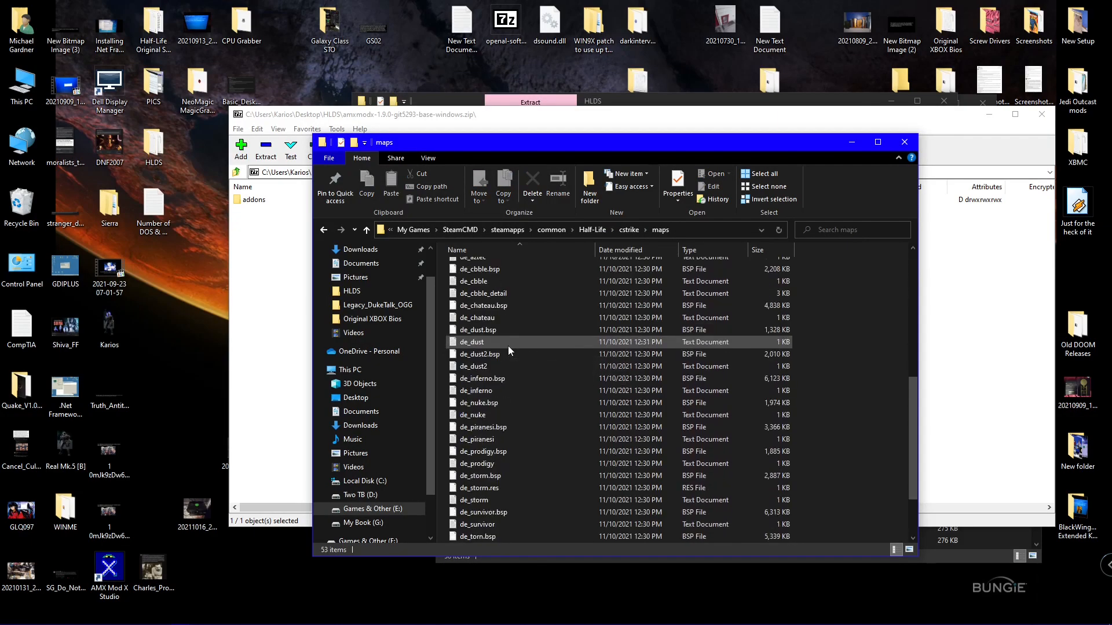
pyautogui.scroll(-3, 515, 344)
pyautogui.scroll(2, 524, 349)
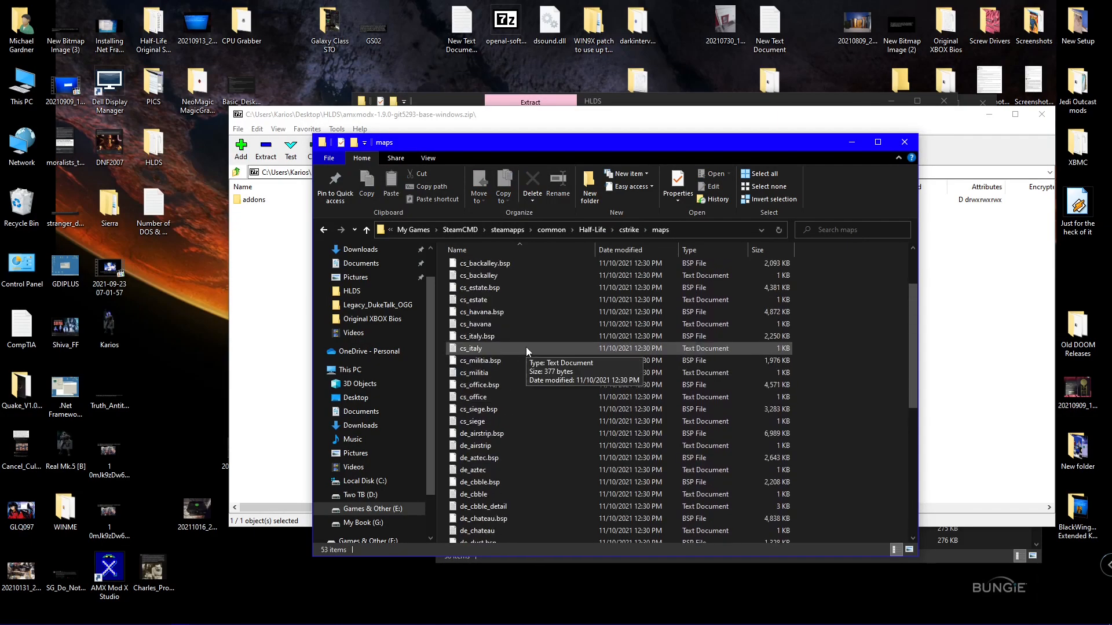
pyautogui.scroll(-1, 523, 351)
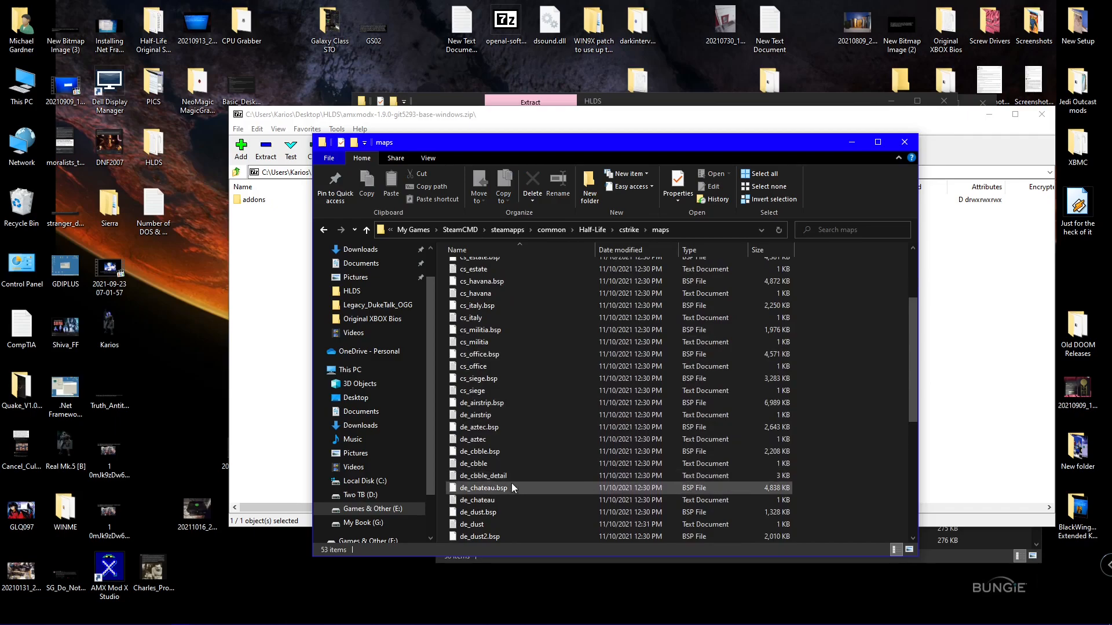
pyautogui.scroll(-7, 505, 512)
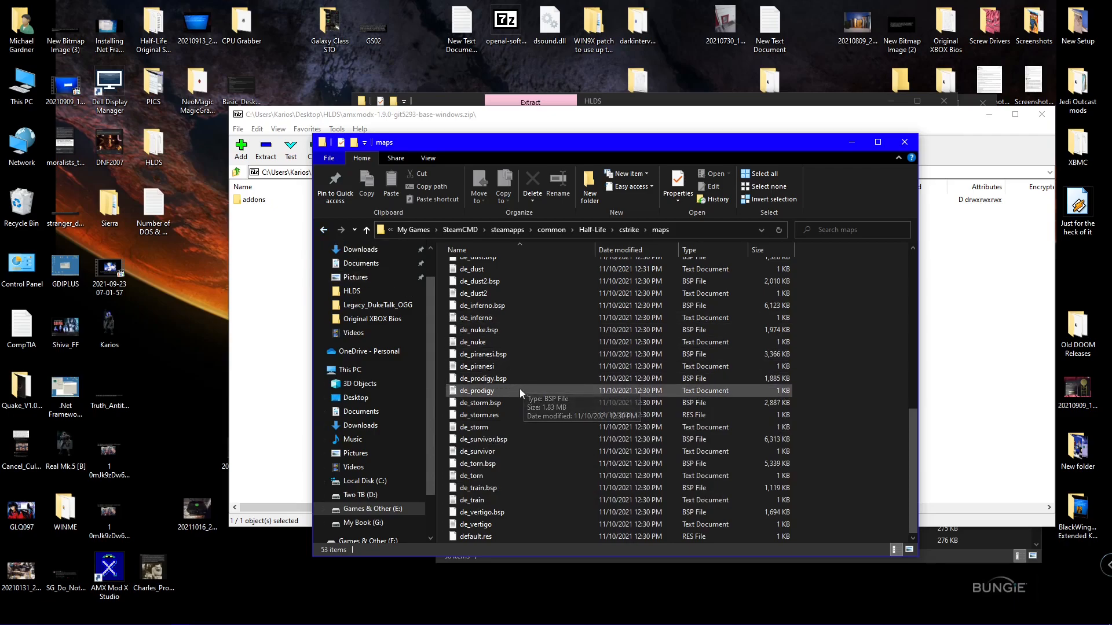
pyautogui.scroll(3, 515, 409)
pyautogui.scroll(-3, 519, 404)
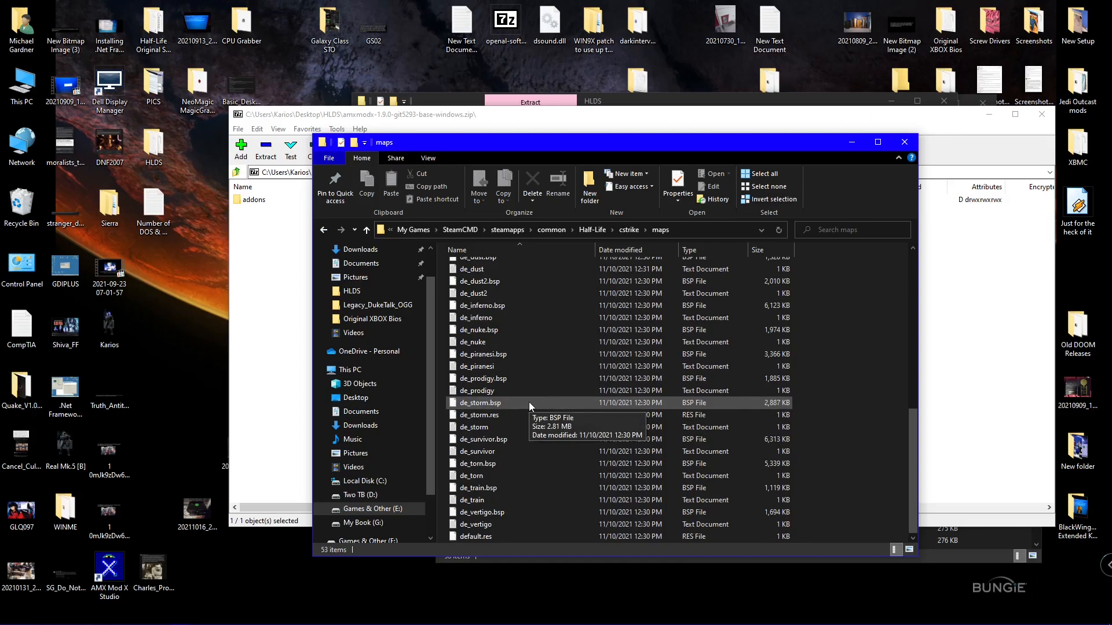
pyautogui.scroll(7, 530, 402)
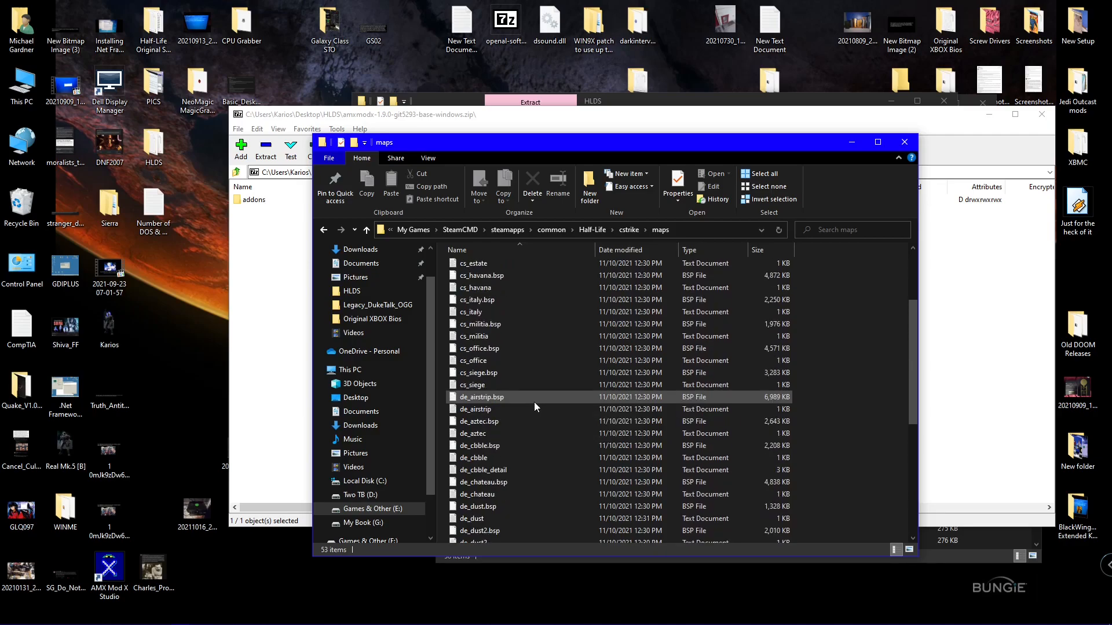
pyautogui.scroll(3, 534, 402)
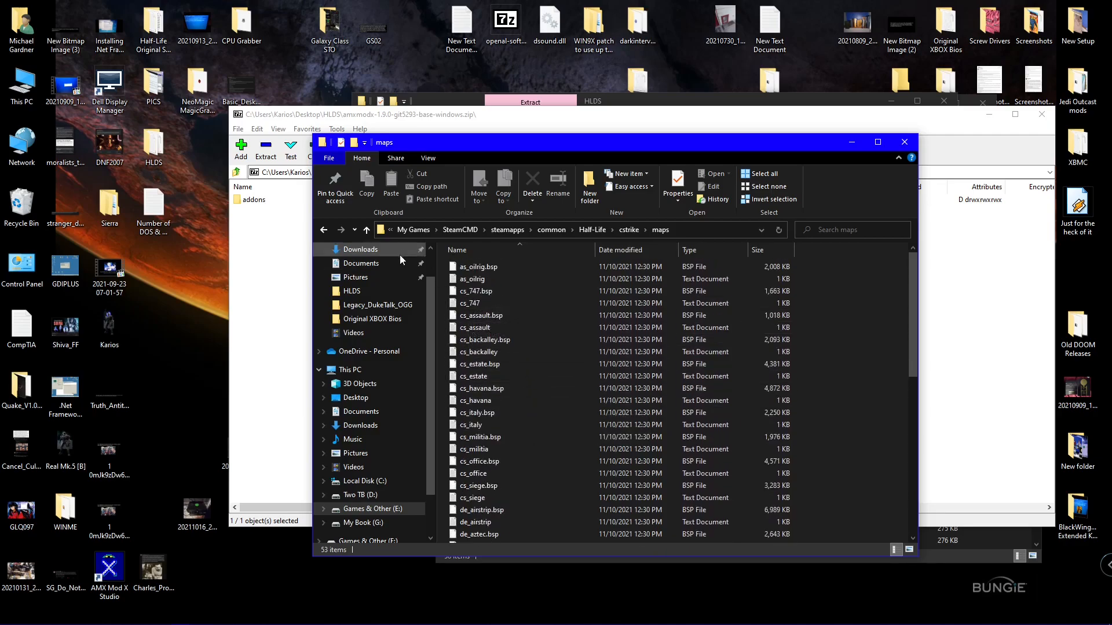
# Step: Read the cstrike mapcycle (de_airstrip to de_train), close it unedited, and return to Half-Life
pyautogui.click(324, 230)
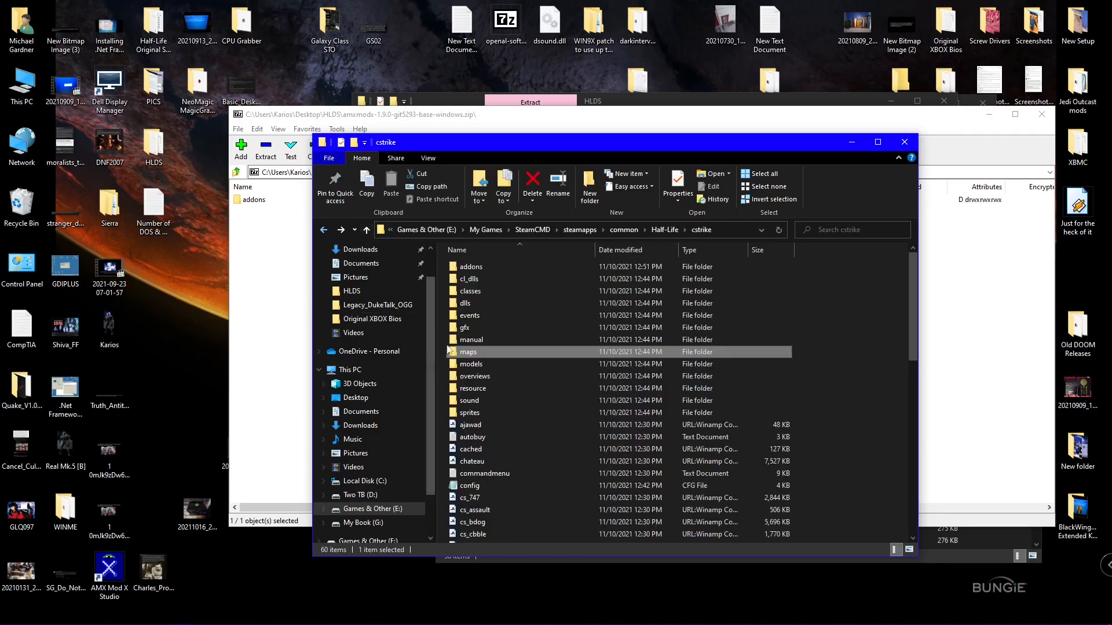
pyautogui.scroll(-5, 474, 371)
pyautogui.scroll(-1, 480, 376)
pyautogui.scroll(-3, 482, 489)
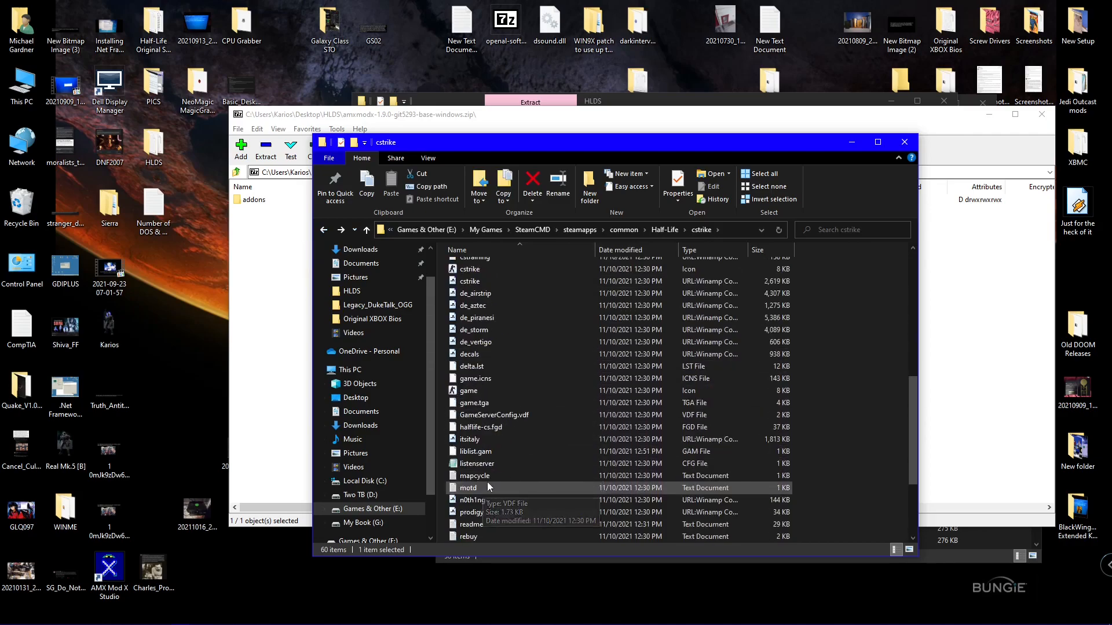
pyautogui.doubleClick(485, 472)
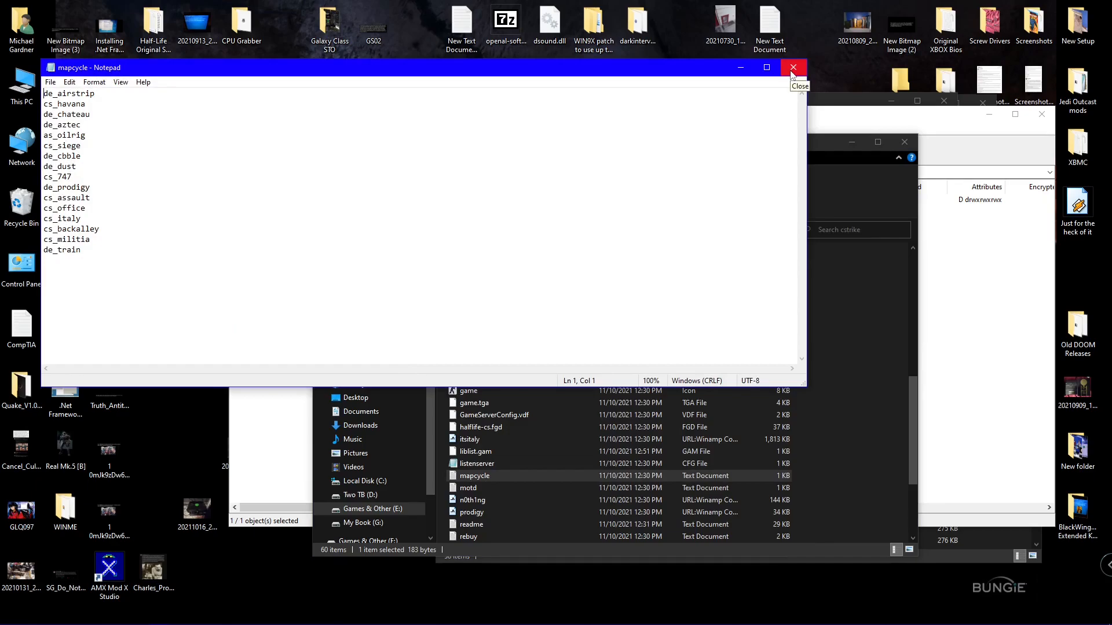
pyautogui.click(793, 69)
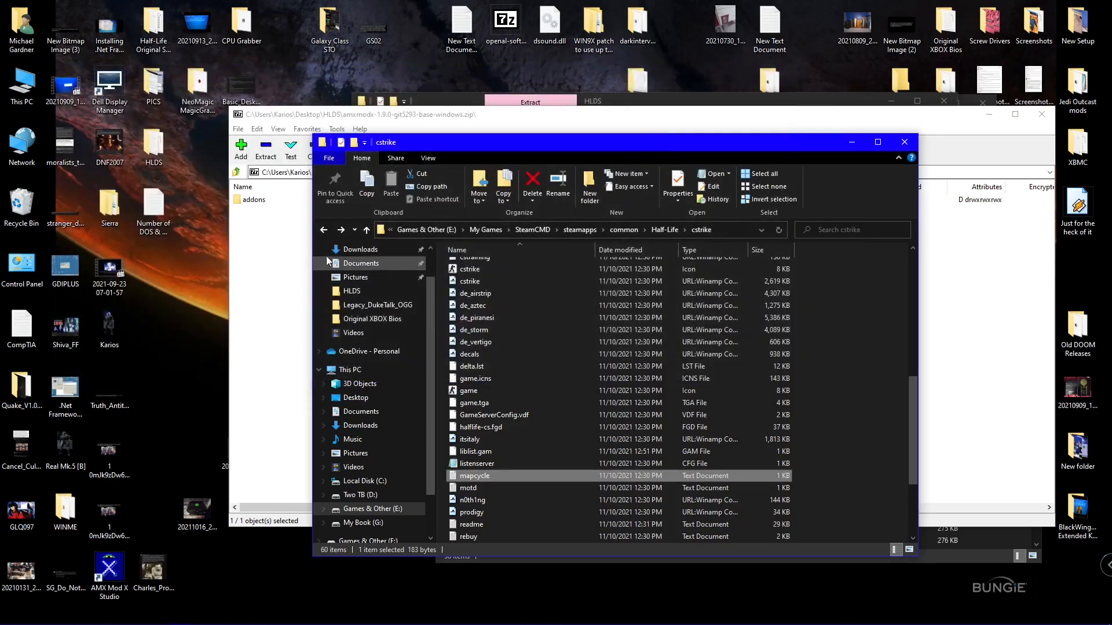
pyautogui.click(323, 229)
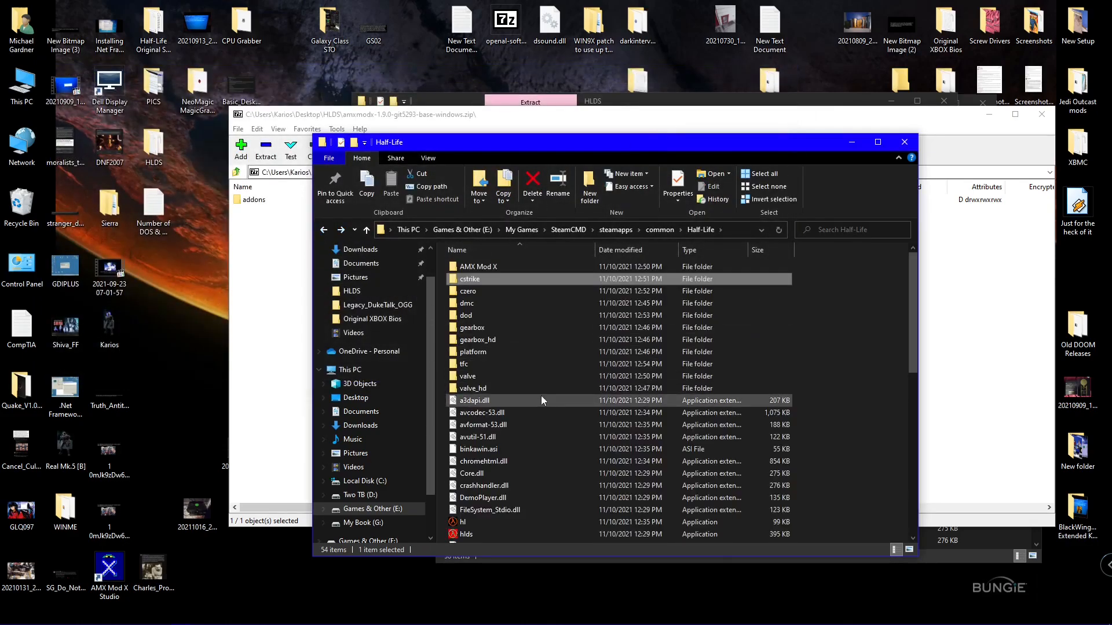
pyautogui.scroll(-5, 524, 401)
# Step: Launch hlds and set a LAN server on crossfire, keeping UDP port 27015
pyautogui.doubleClick(465, 429)
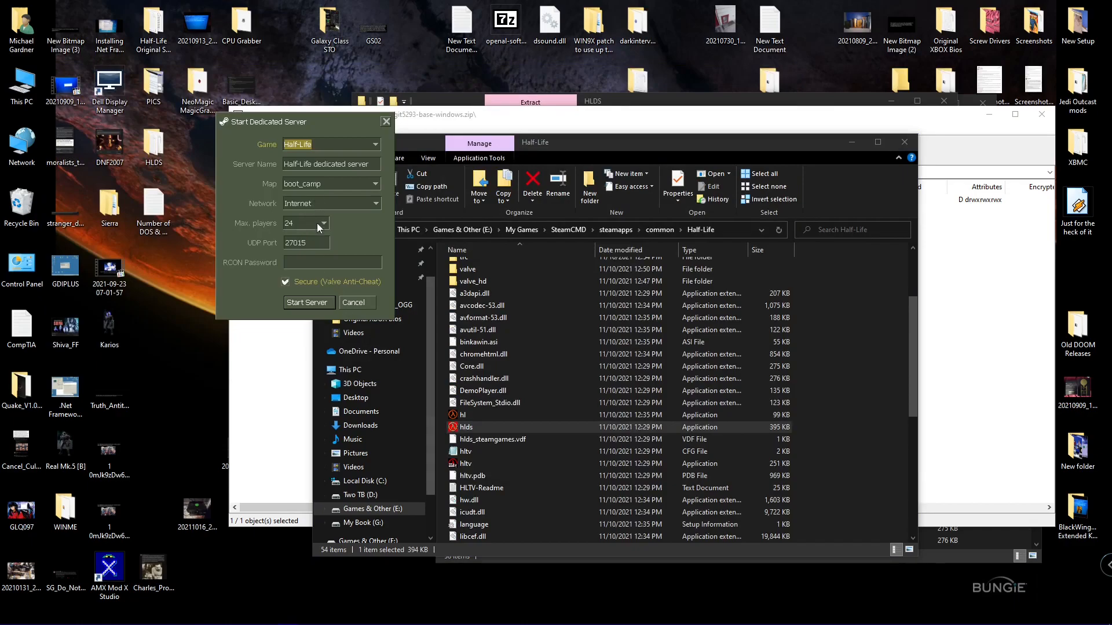
pyautogui.moveTo(318, 242); pyautogui.dragTo(249, 240)
pyautogui.click(322, 243)
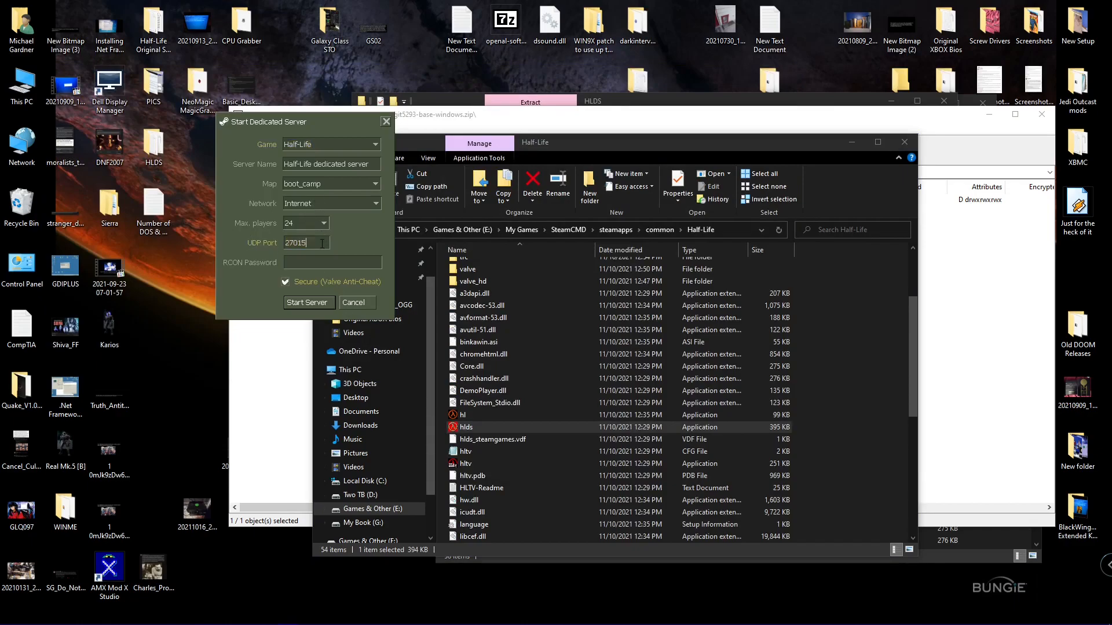
pyautogui.click(366, 203)
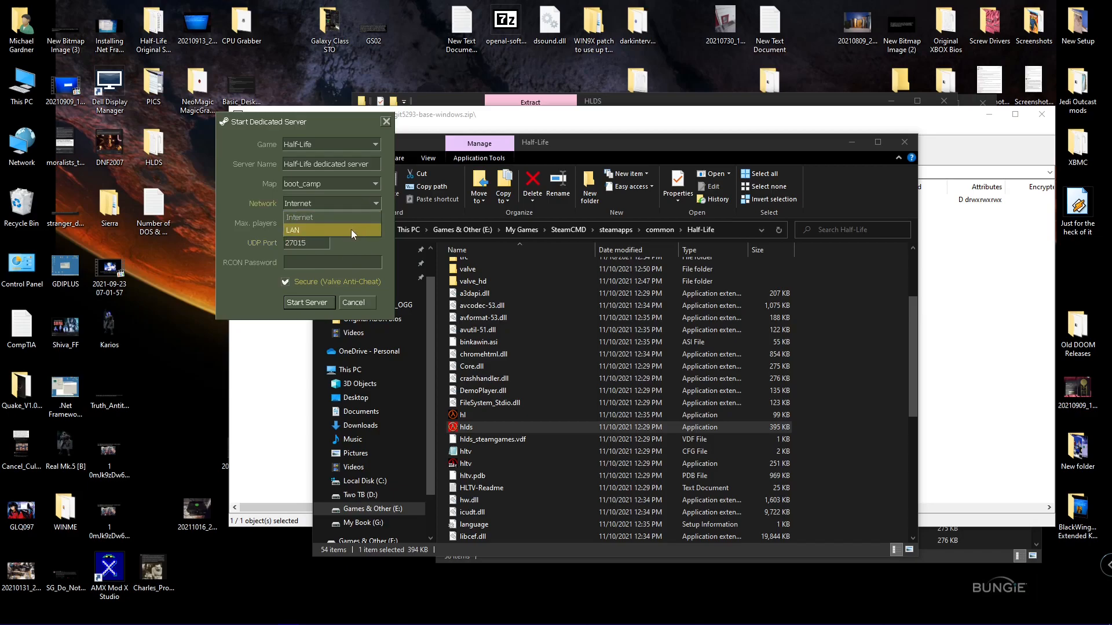
pyautogui.click(351, 229)
pyautogui.click(346, 183)
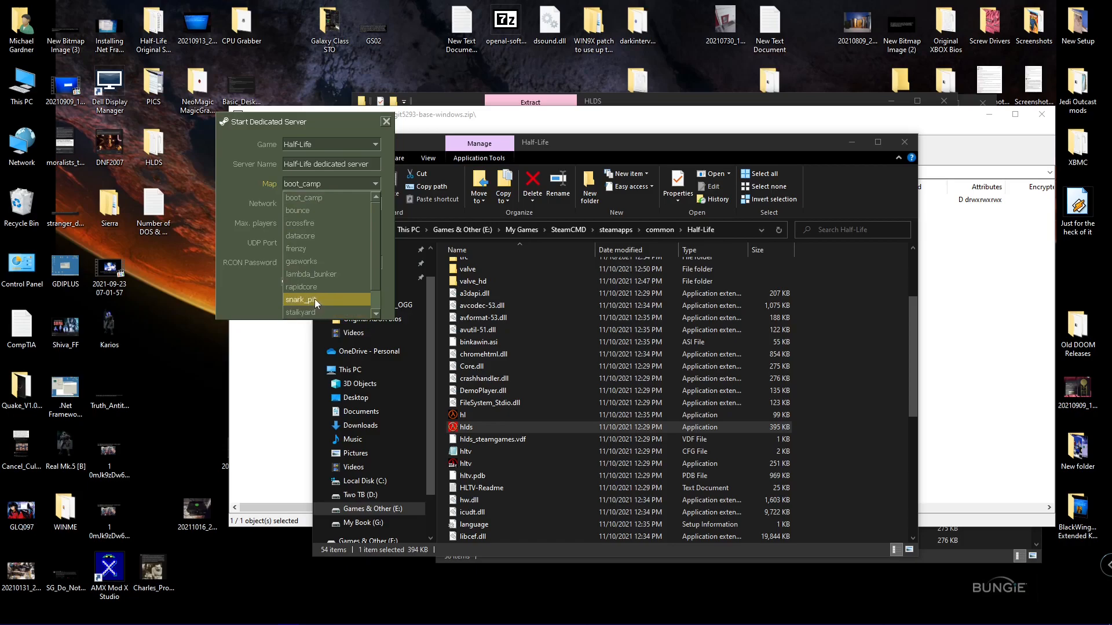
pyautogui.click(327, 223)
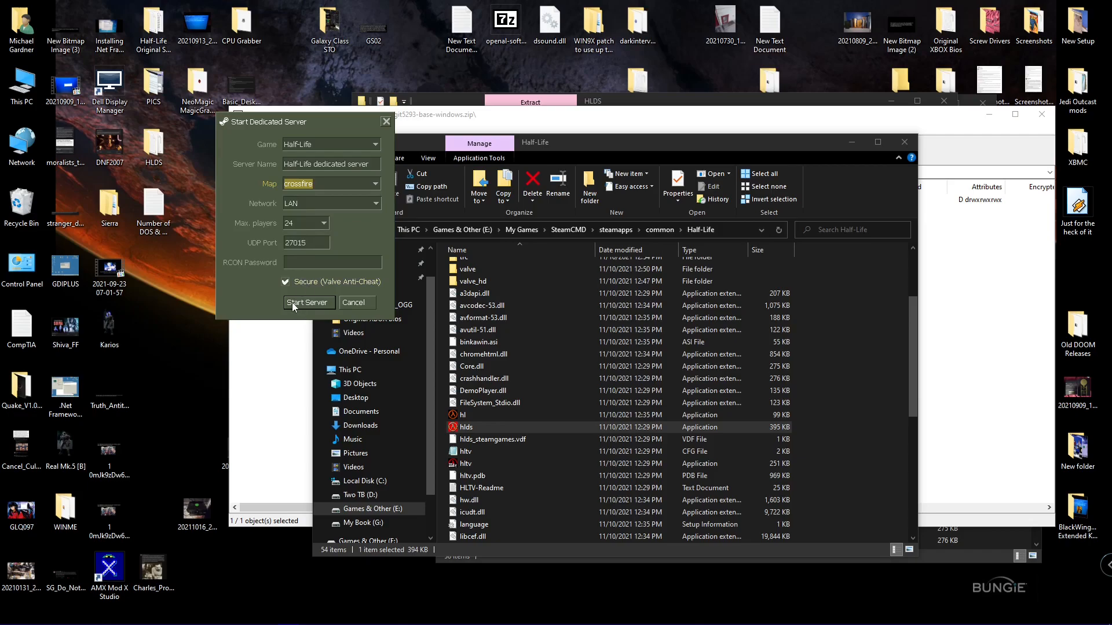
# Step: Turn off Valve Anti-Cheat, enter an RCON password, start the server, then relaunch hlds
pyautogui.click(296, 282)
pyautogui.click(302, 261)
pyautogui.write('1234')
pyautogui.click(327, 205)
pyautogui.click(245, 182)
pyautogui.click(298, 303)
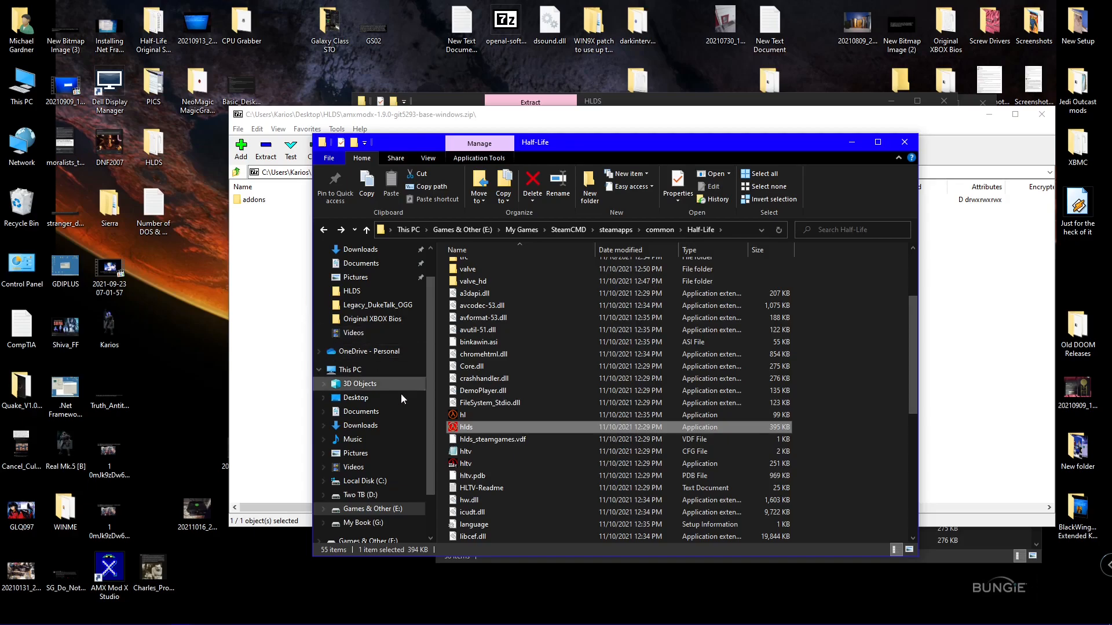
pyautogui.moveTo(510, 623)
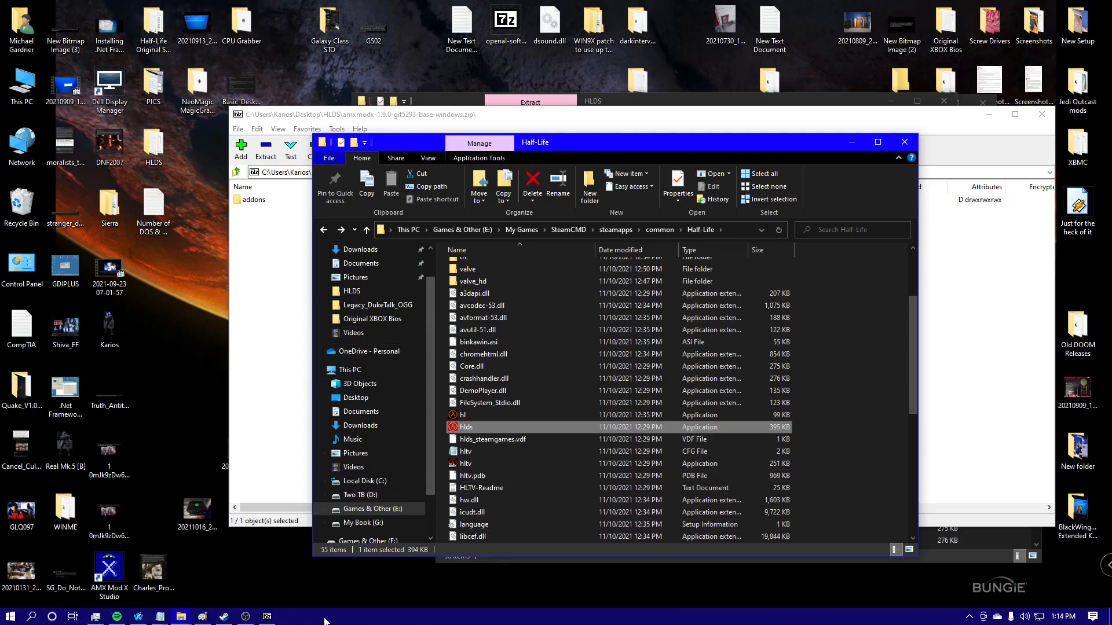
pyautogui.doubleClick(478, 426)
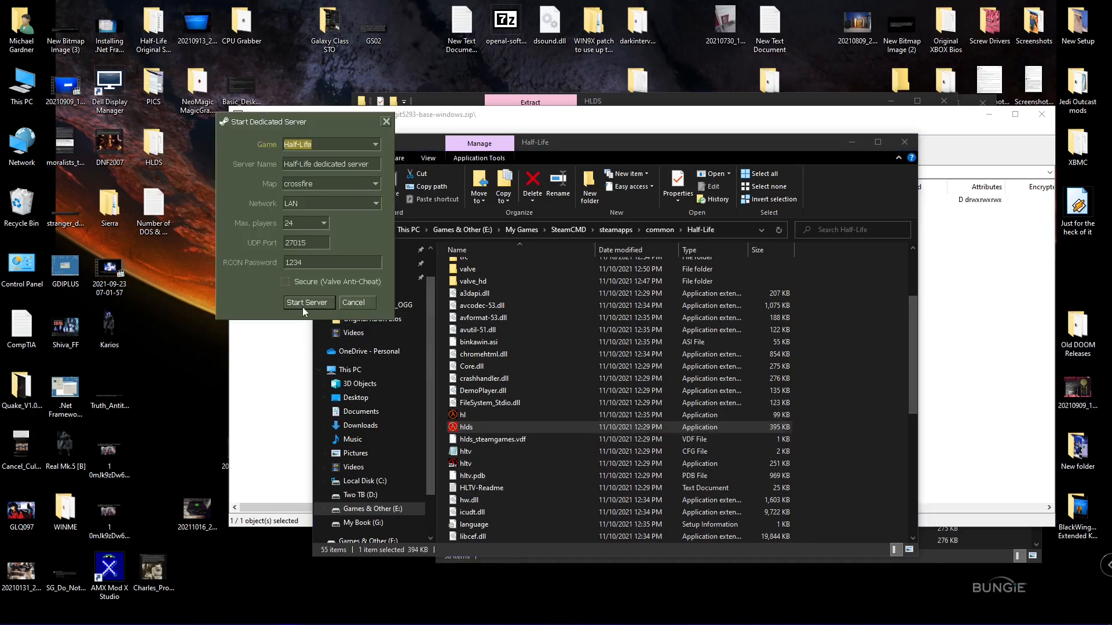
# Step: Start the crossfire LAN server and review its map cycle from gasworks onward
pyautogui.click(300, 305)
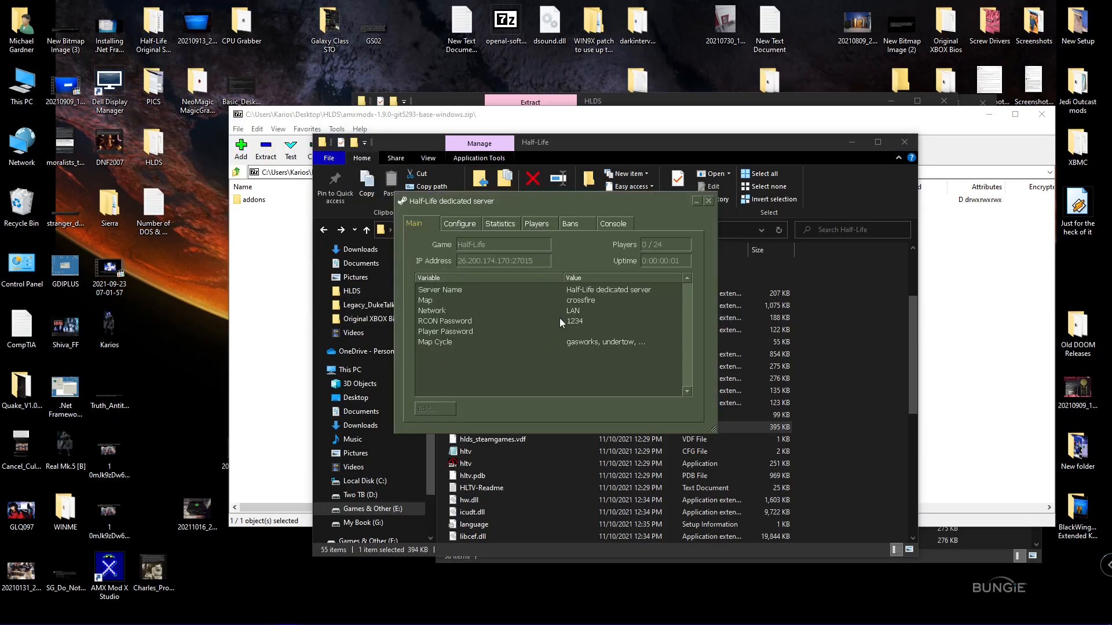
pyautogui.doubleClick(572, 343)
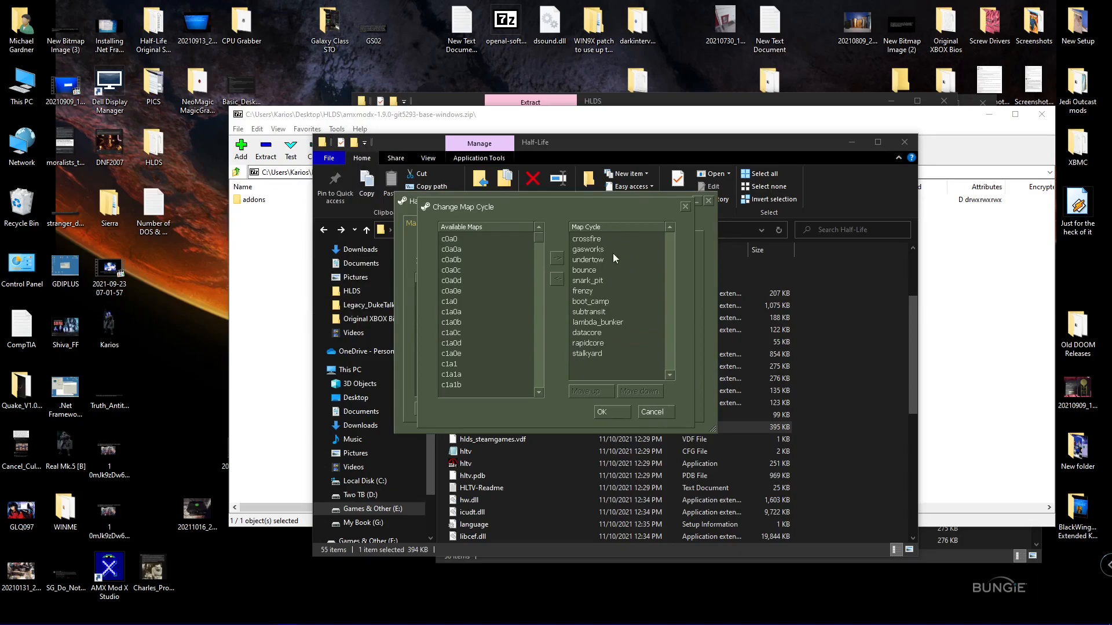
pyautogui.moveTo(540, 241); pyautogui.dragTo(542, 336)
pyautogui.moveTo(537, 371); pyautogui.dragTo(520, 236)
pyautogui.click(612, 414)
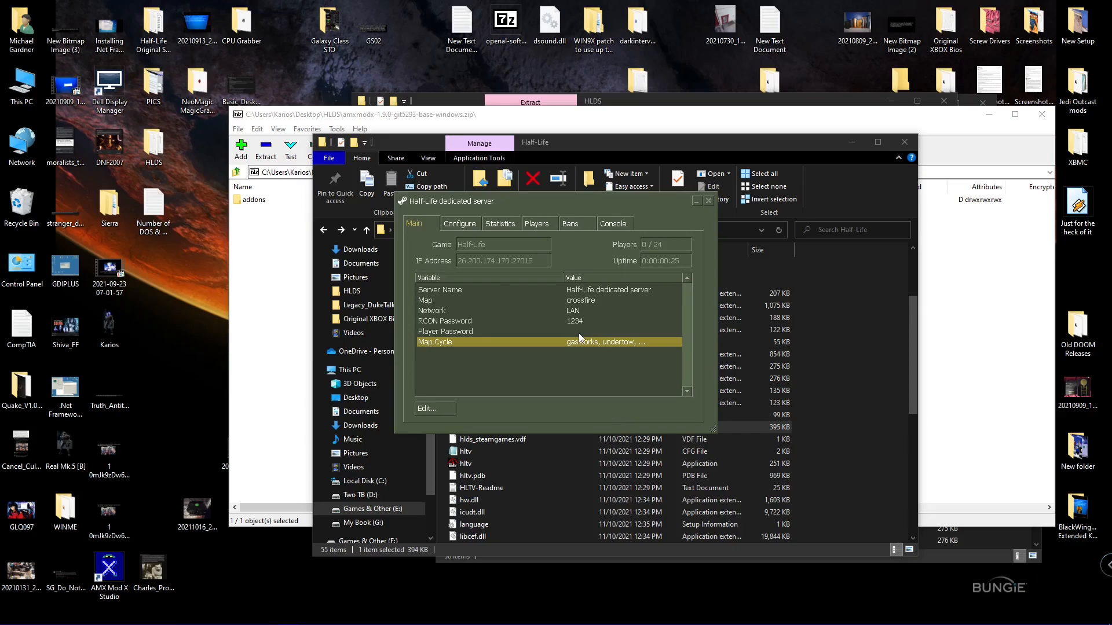
# Step: Check the Configure, Statistics, Players, Bans and Console pages, then bring Steam forward
pyautogui.click(461, 224)
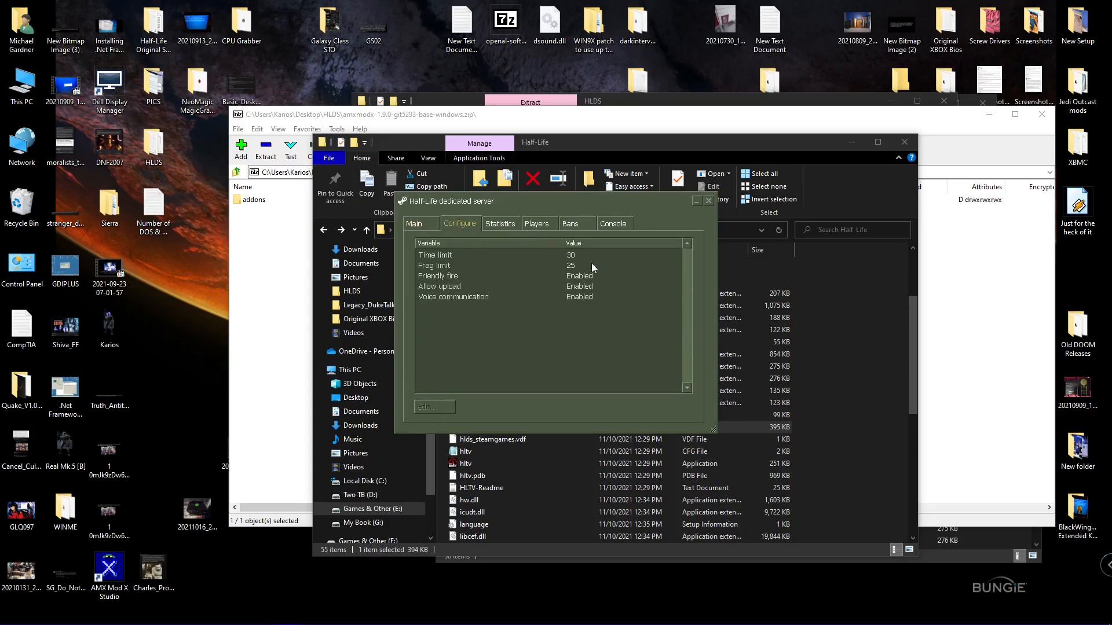
pyautogui.click(500, 225)
pyautogui.click(530, 225)
pyautogui.click(569, 224)
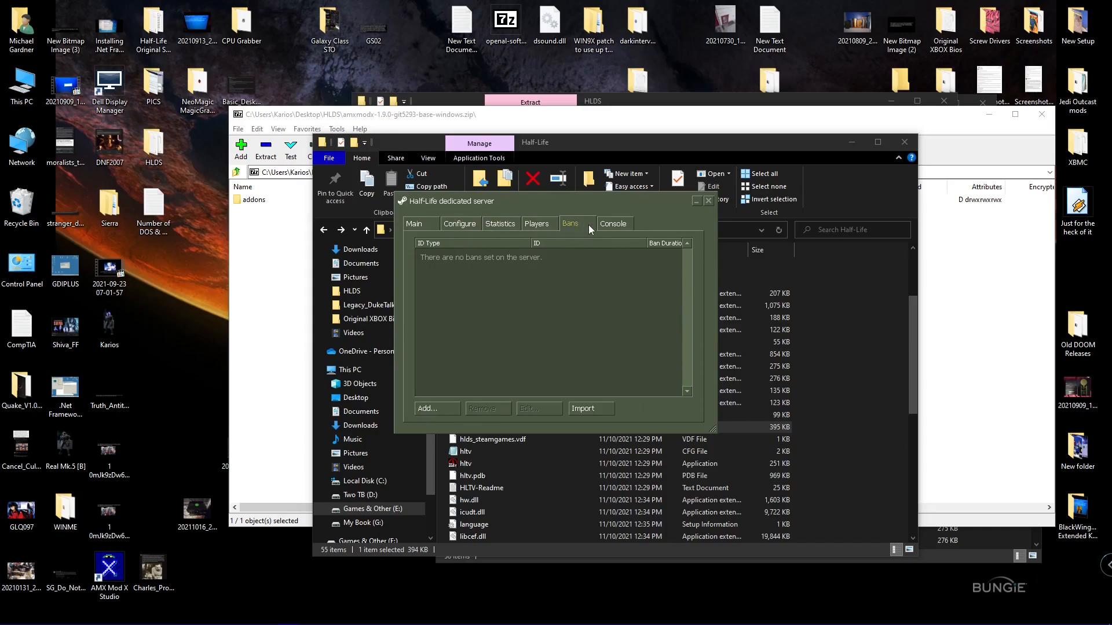
pyautogui.click(613, 226)
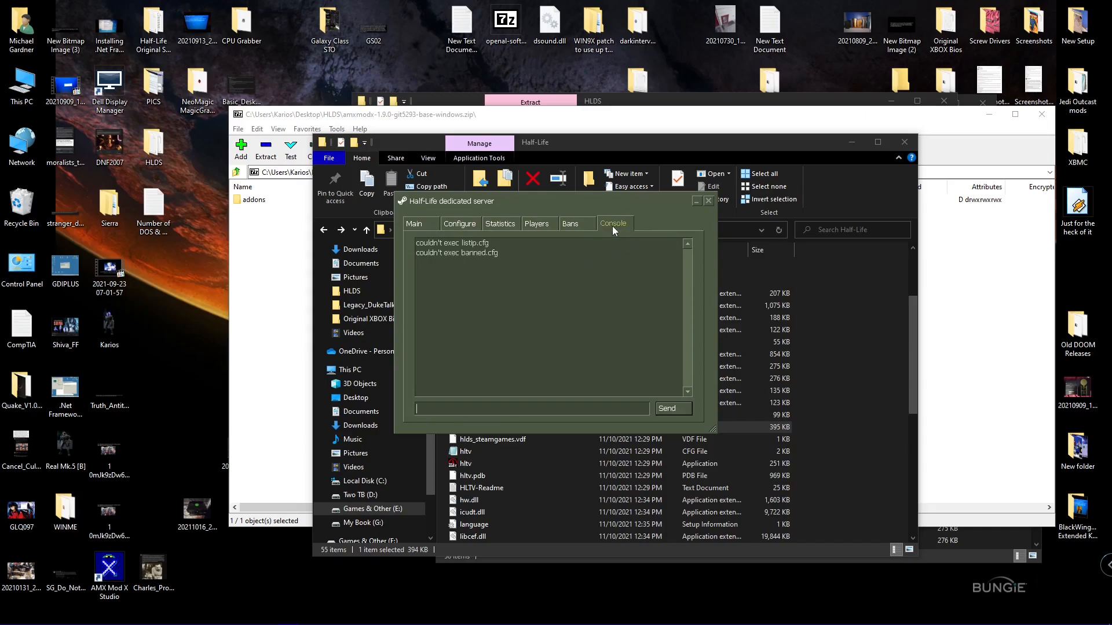
pyautogui.click(422, 226)
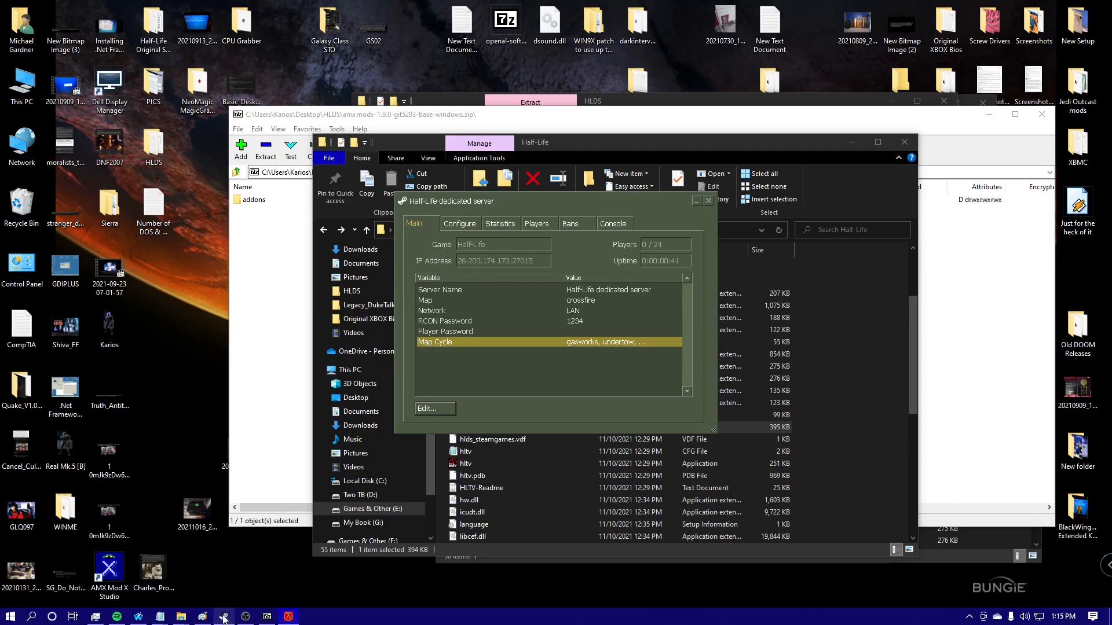
pyautogui.click(224, 617)
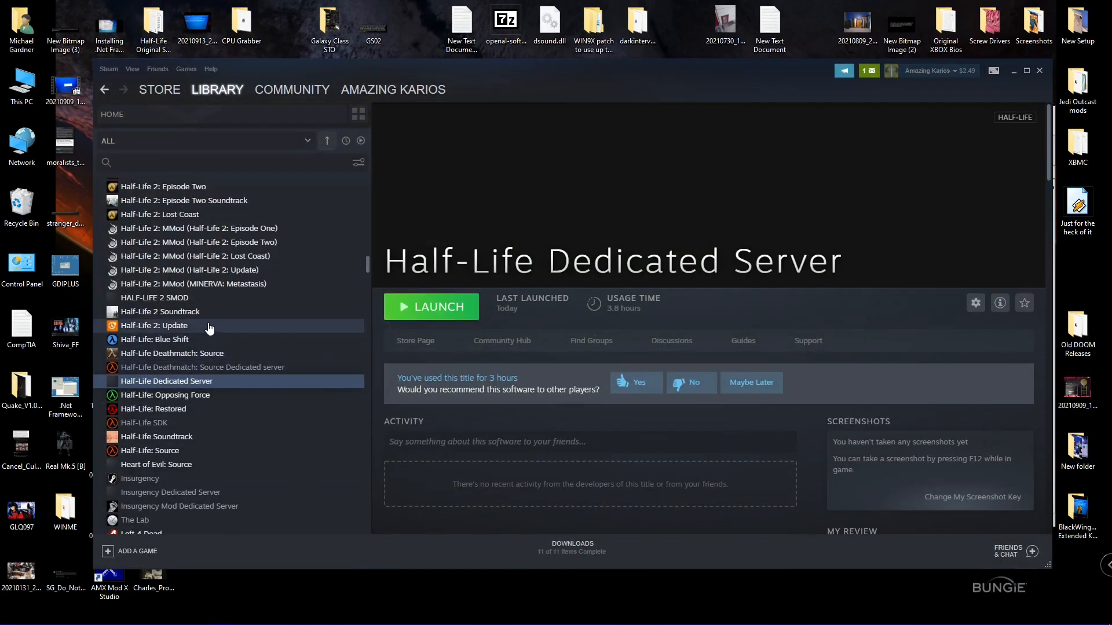
# Step: Launch Half-Life from the top of the Steam Library list
pyautogui.scroll(3, 217, 318)
pyautogui.scroll(1, 217, 317)
pyautogui.doubleClick(191, 278)
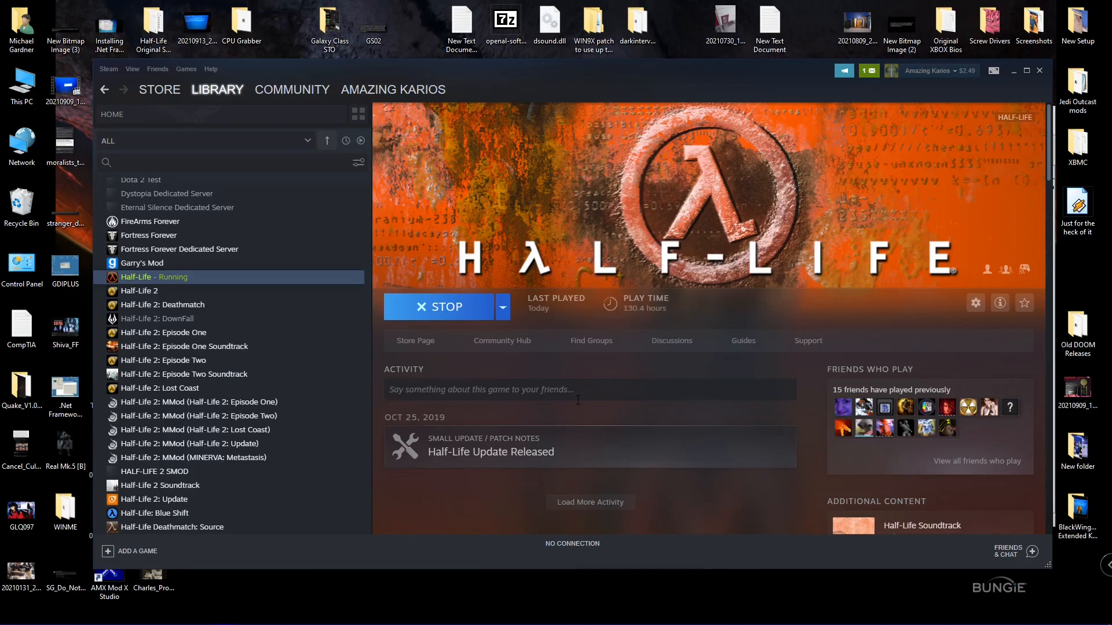
pyautogui.moveTo(286, 624)
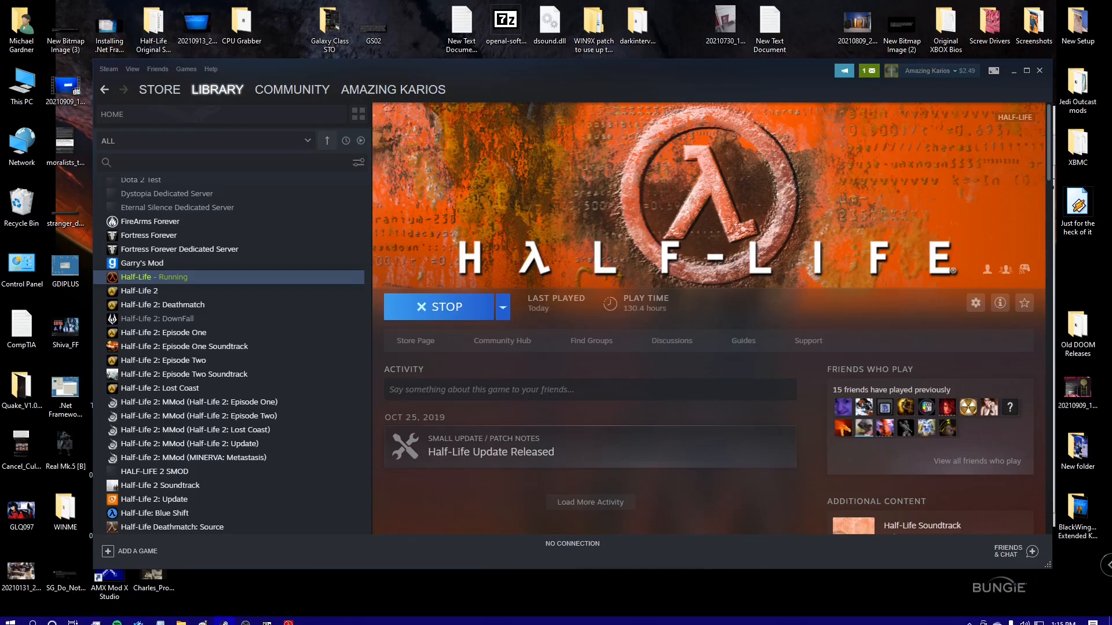
pyautogui.moveTo(1028, 621)
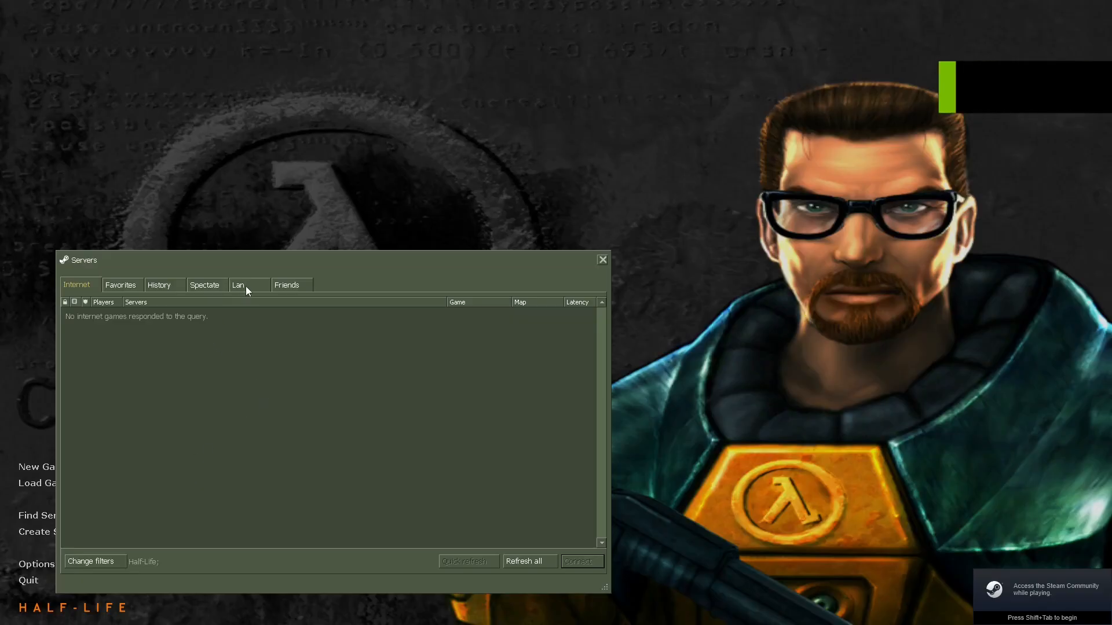
# Step: Refresh the server list, check the crossfire dedicated server on the Lan tab, then quit Half-Life
pyautogui.click(521, 562)
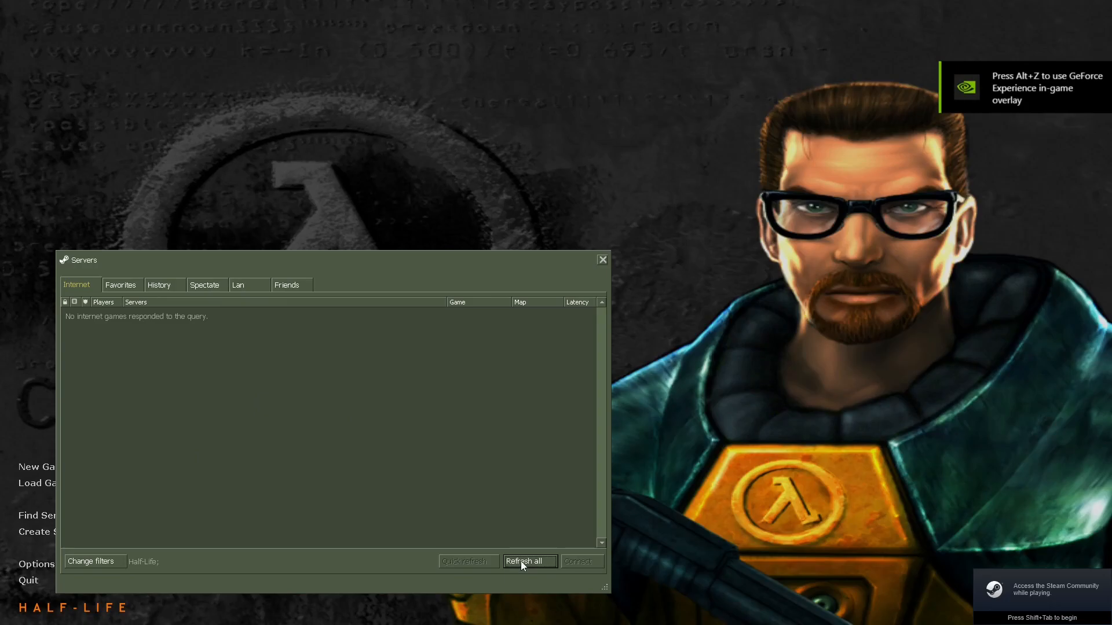
pyautogui.click(250, 285)
pyautogui.doubleClick(179, 312)
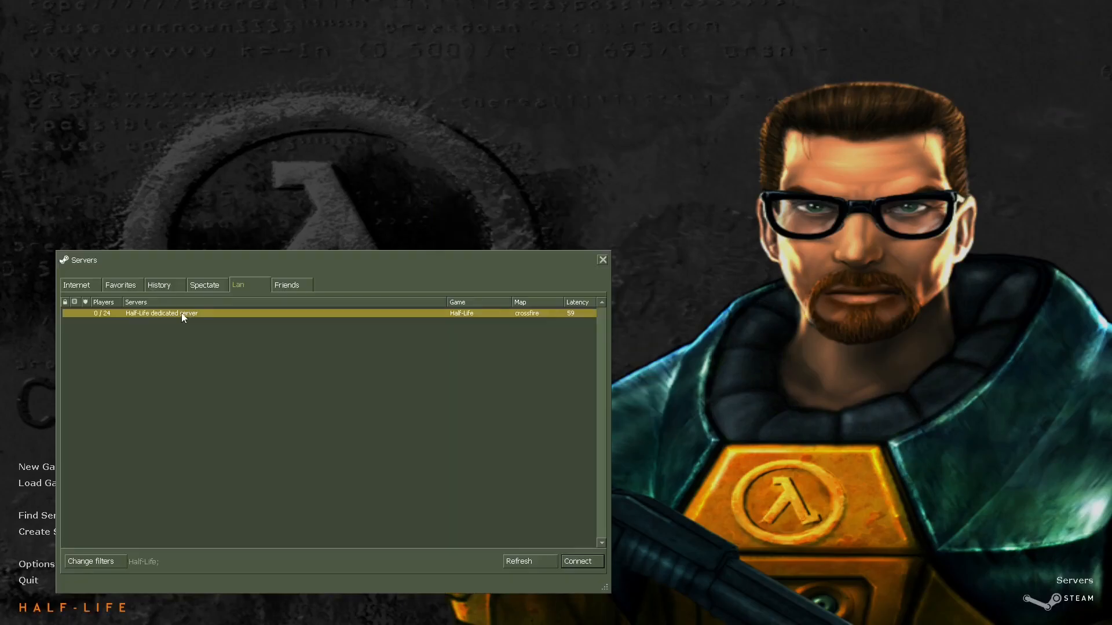
pyautogui.doubleClick(182, 312)
pyautogui.click(28, 581)
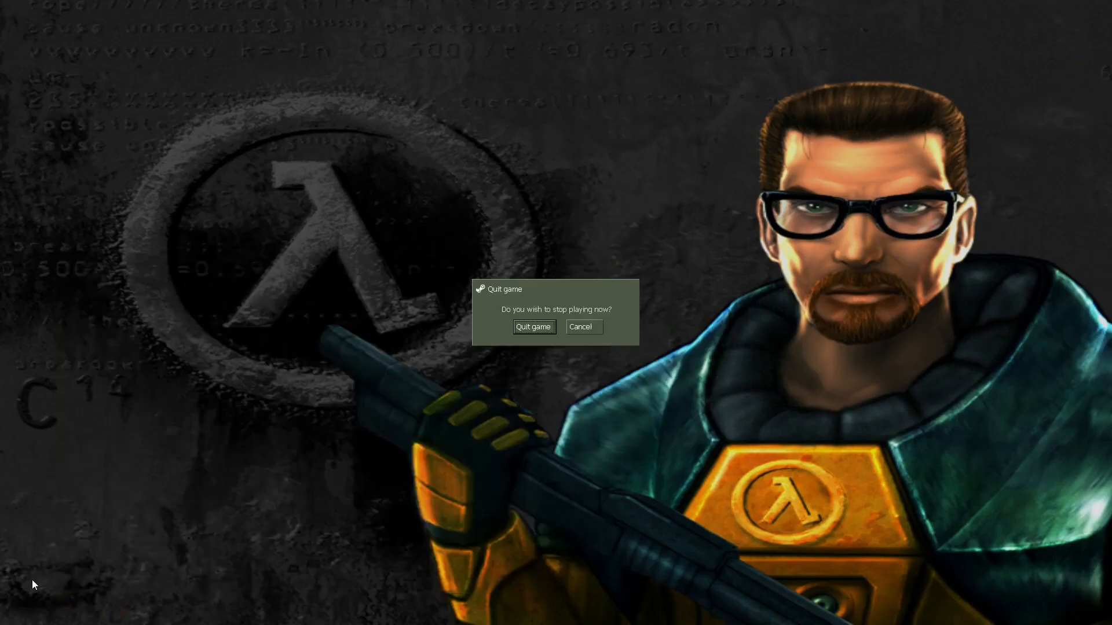
pyautogui.click(518, 329)
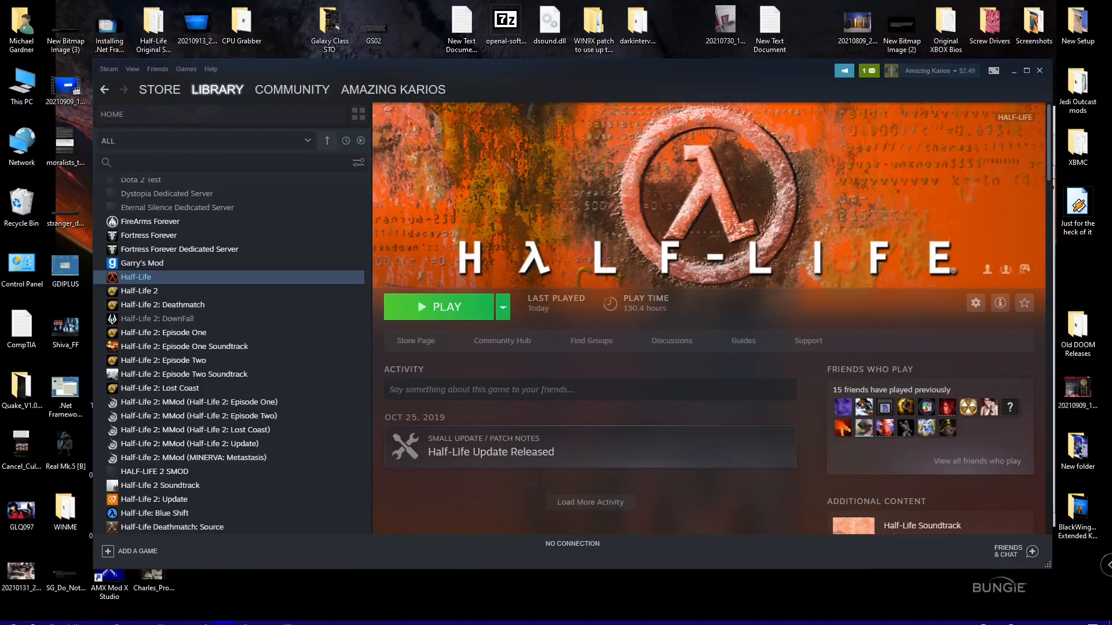
# Step: Bring Steam to the front and start Half-Life, cancelling at the cloud-sync warning
pyautogui.click(292, 617)
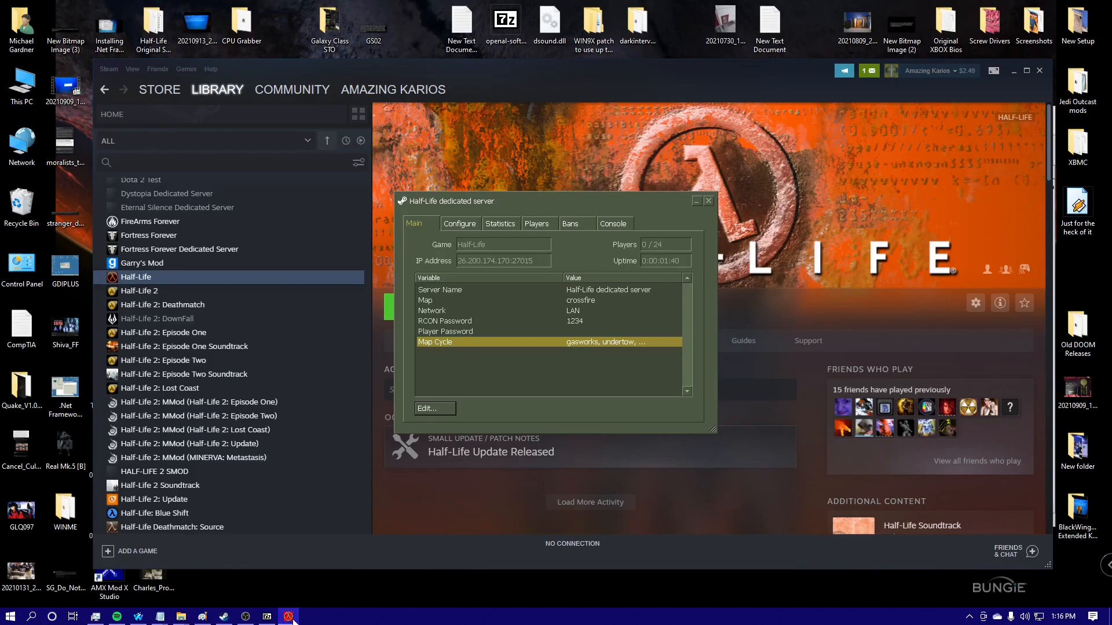
pyautogui.click(492, 547)
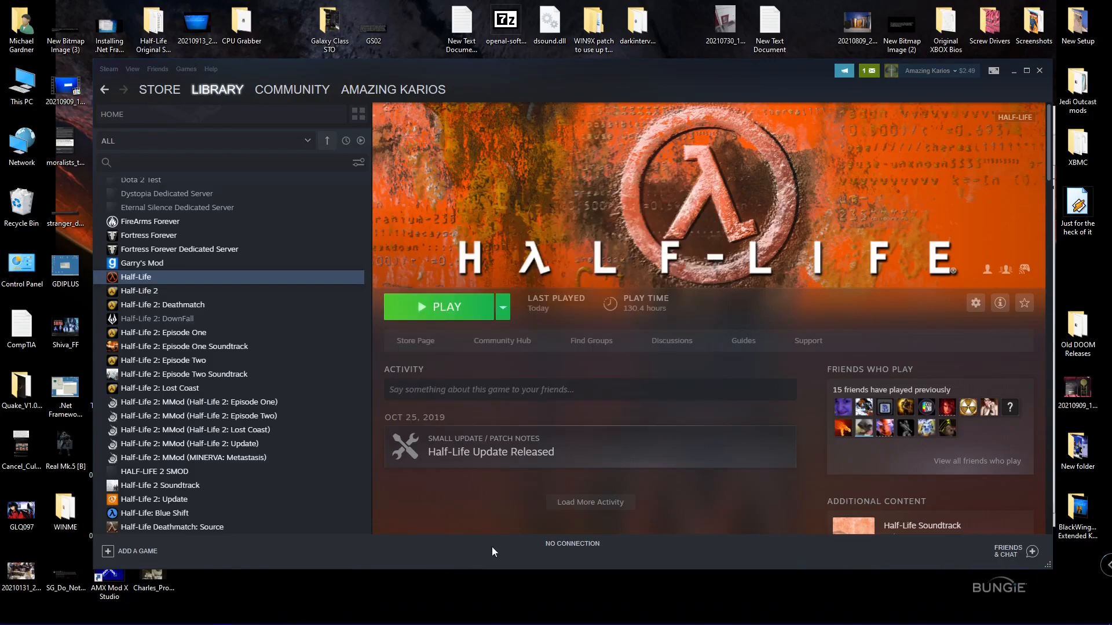
pyautogui.click(447, 309)
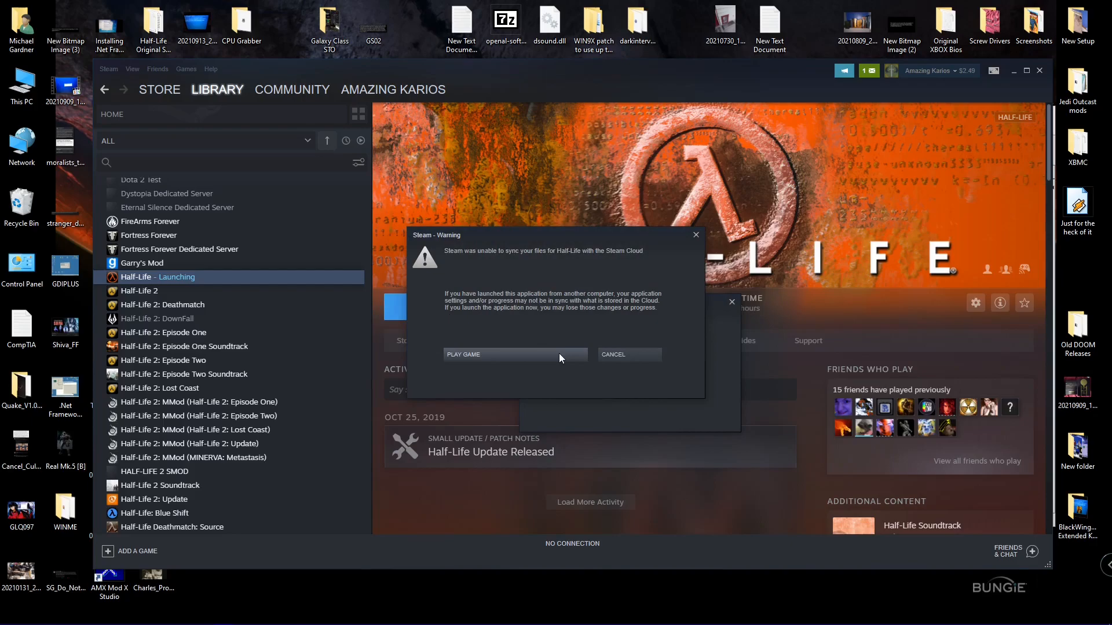
pyautogui.click(627, 355)
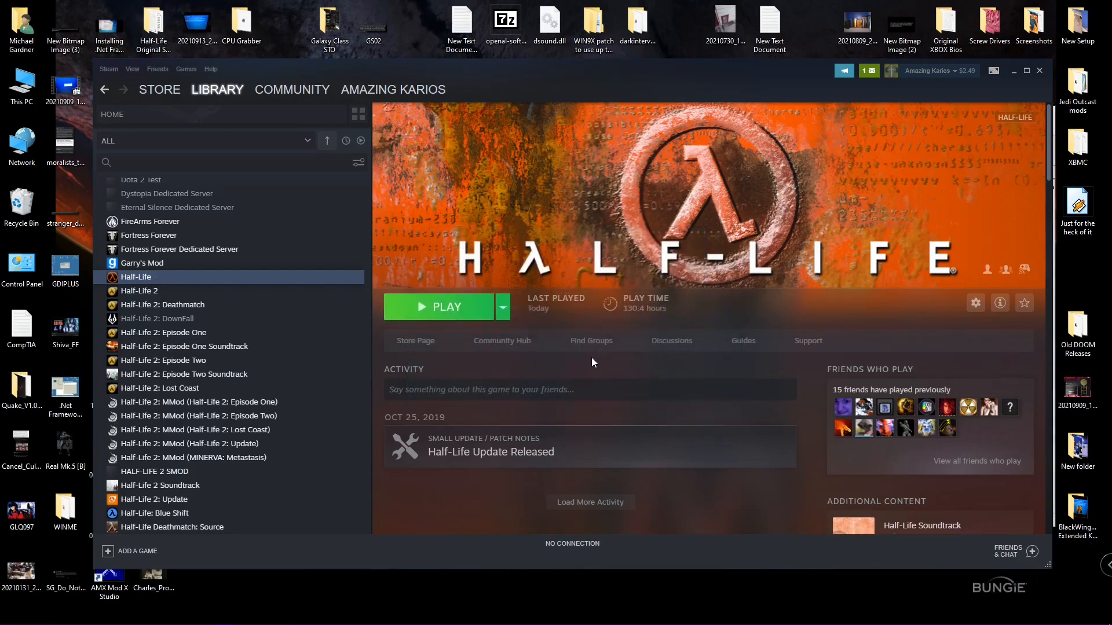
# Step: Review Half-Life's Local Files and Updates properties, then launch the game again
pyautogui.rightClick(307, 282)
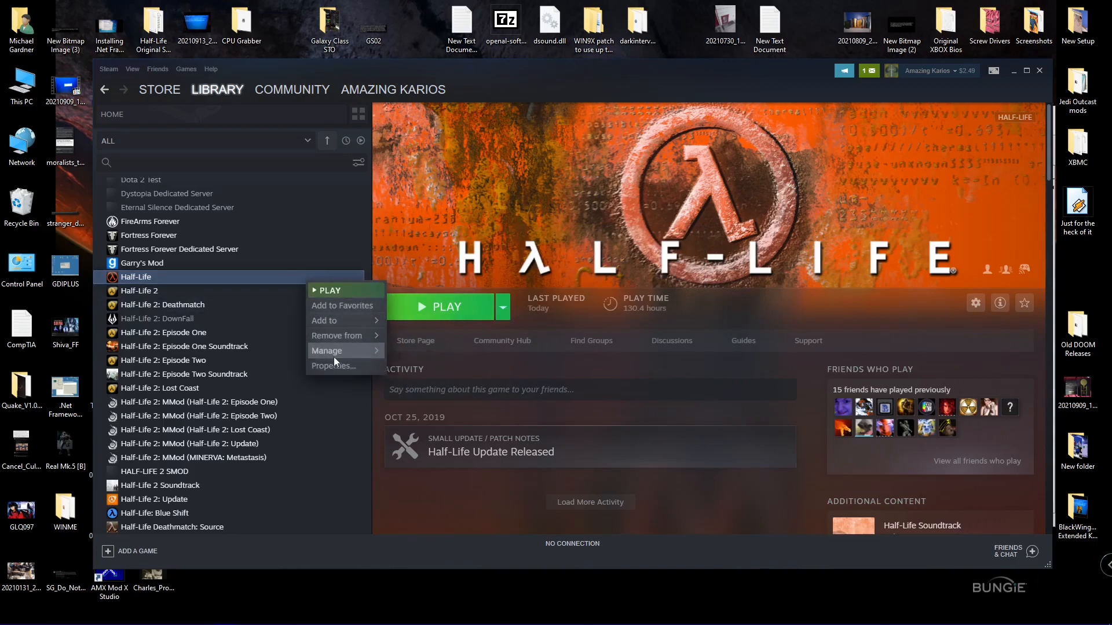
pyautogui.click(335, 366)
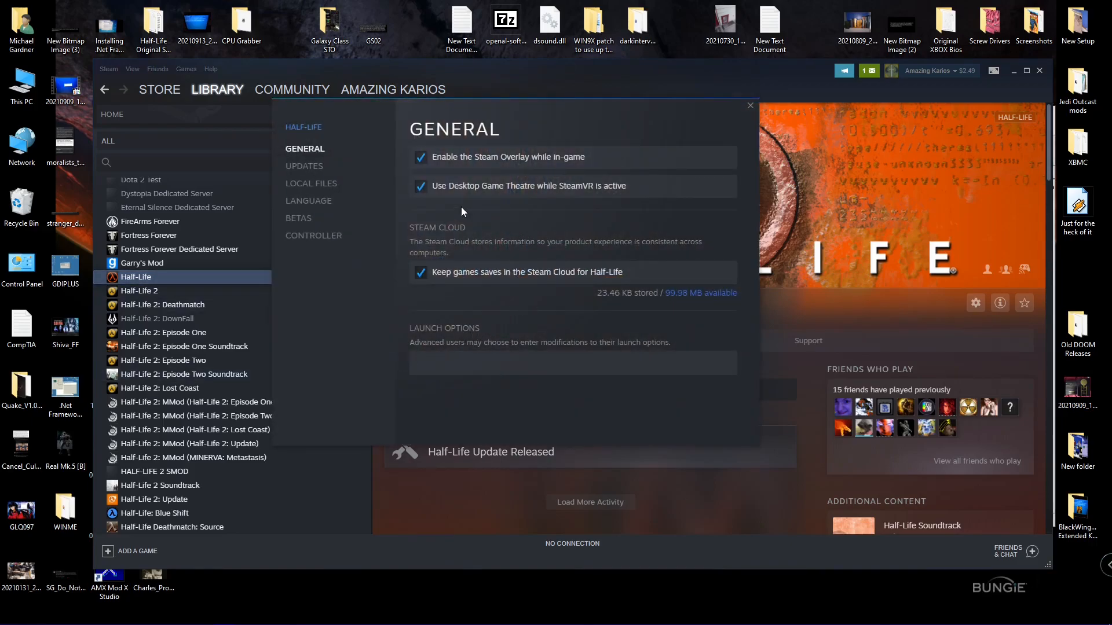
pyautogui.click(322, 179)
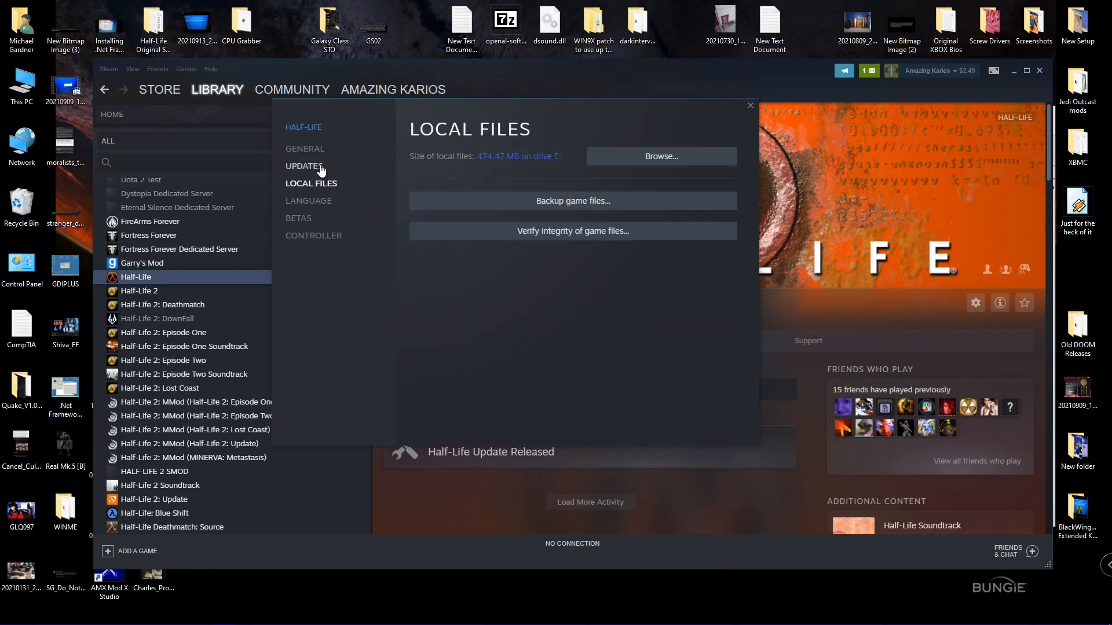
pyautogui.click(321, 167)
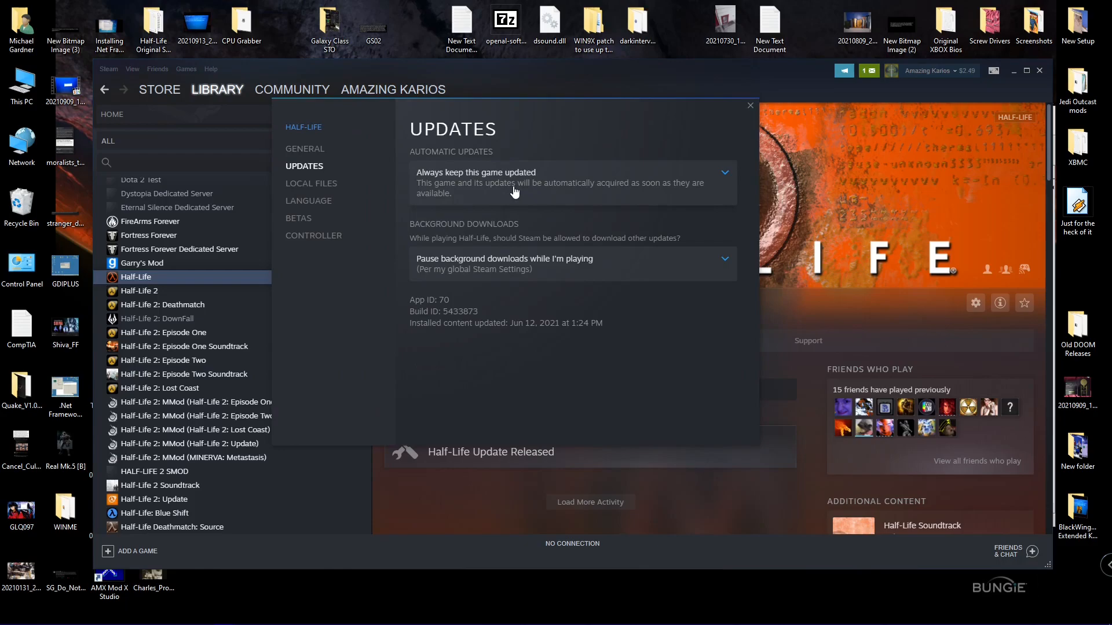
pyautogui.click(750, 106)
pyautogui.click(467, 308)
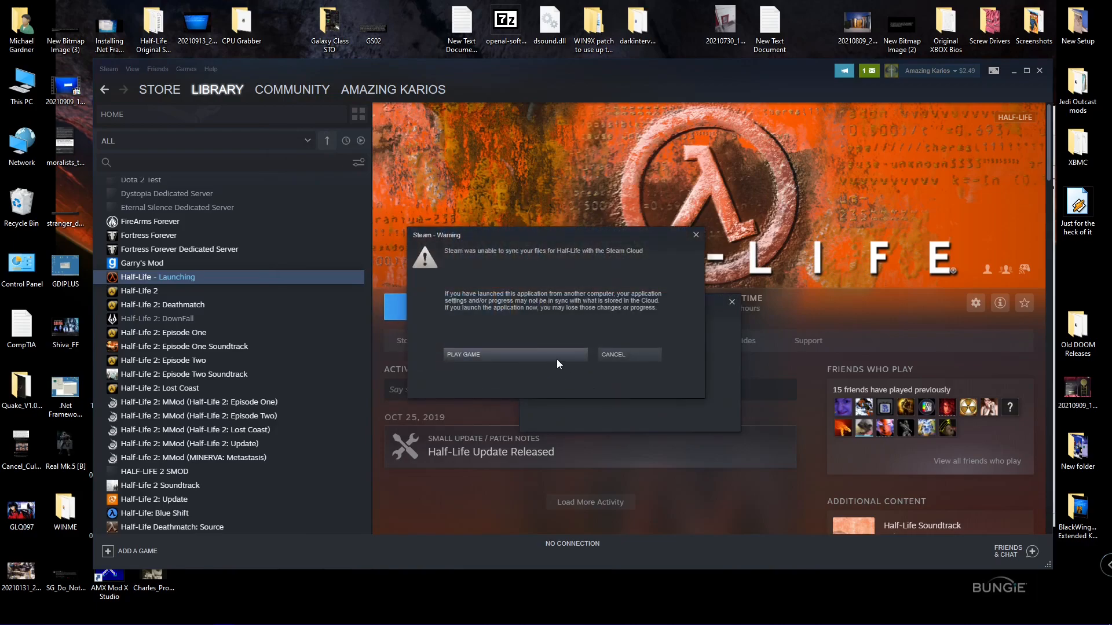
# Step: Continue past the cloud-sync warning with Play Game, then view the HLDS console log
pyautogui.click(555, 357)
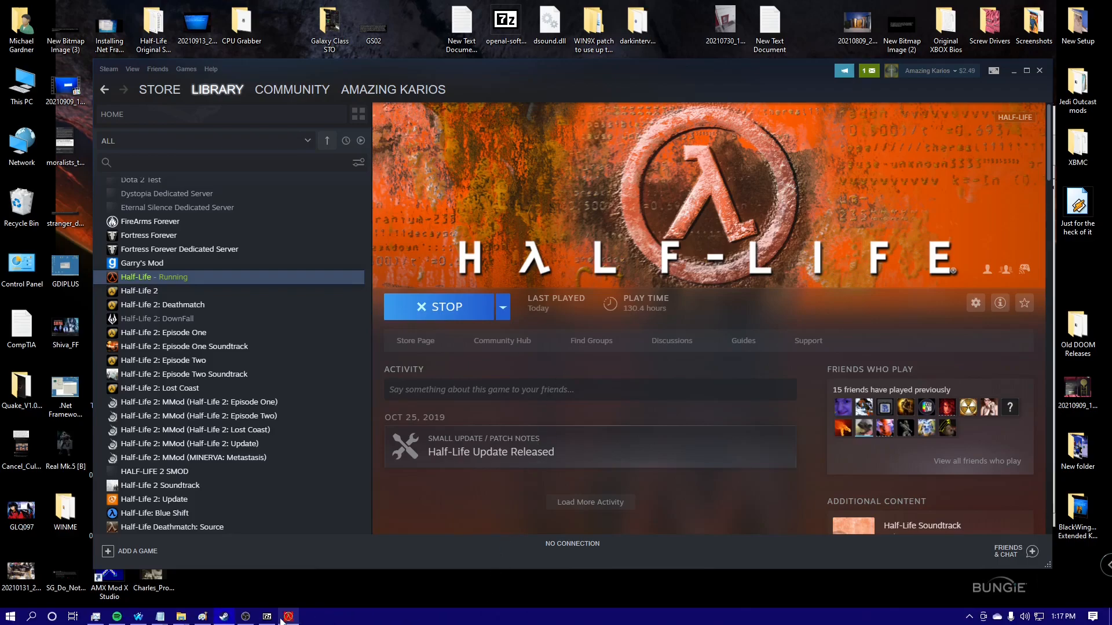
pyautogui.click(285, 617)
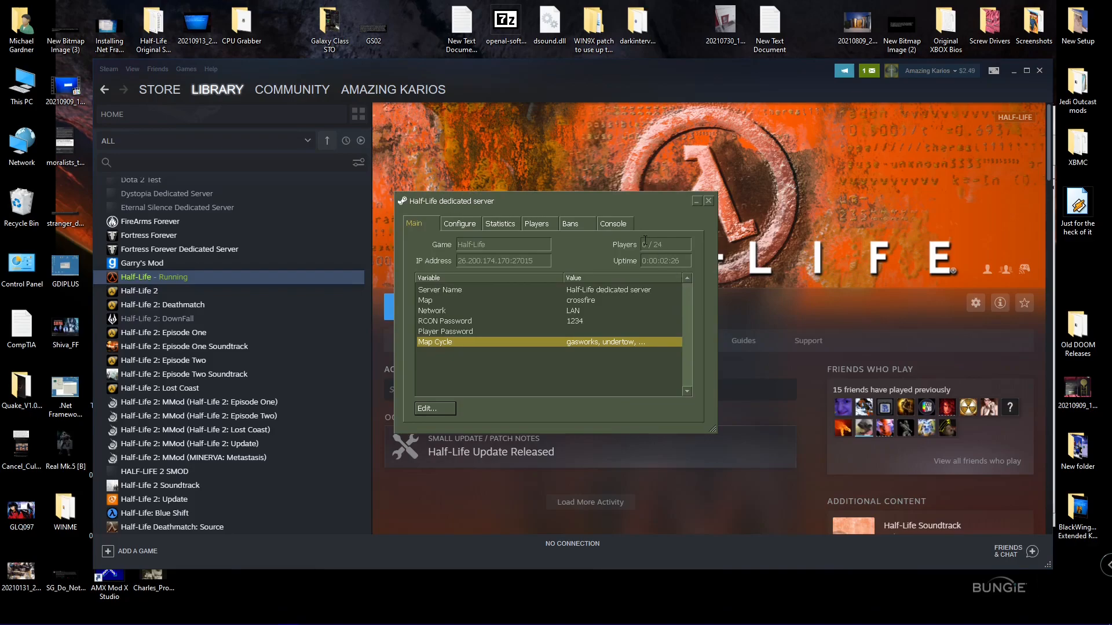
pyautogui.click(624, 228)
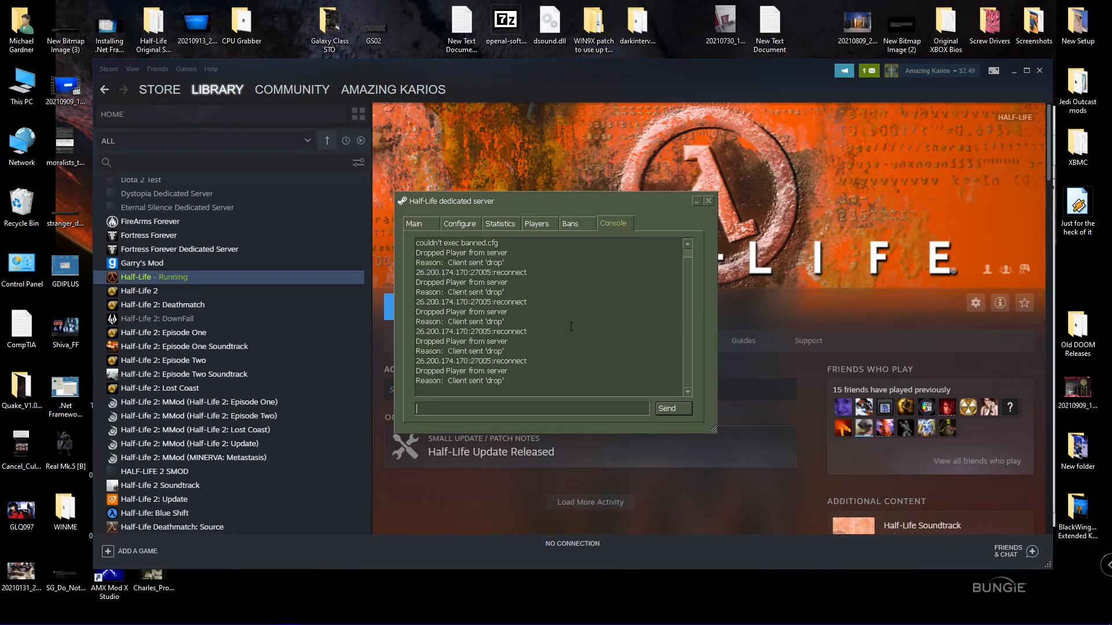
pyautogui.moveTo(452, 624)
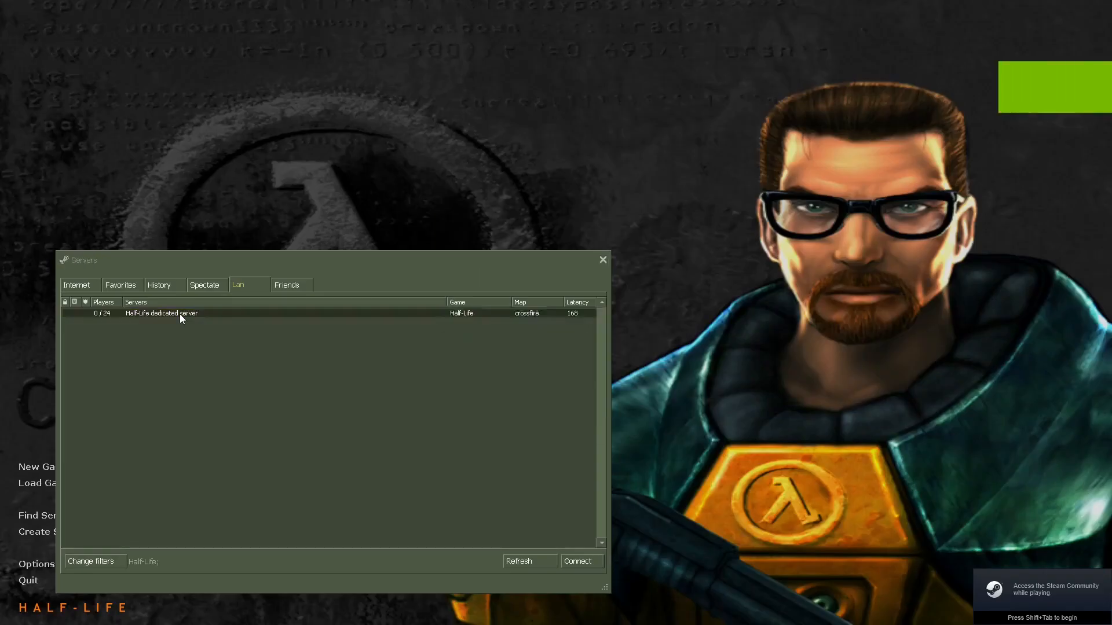
# Step: Select the Half-Life dedicated server in the Lan list, then quit Half-Life
pyautogui.click(180, 314)
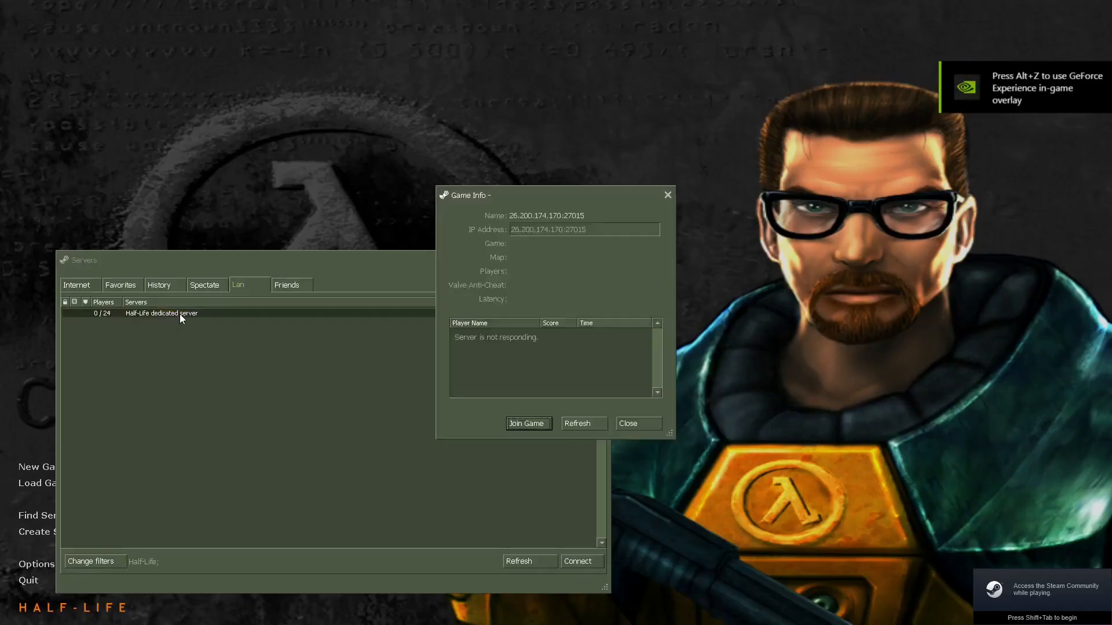
pyautogui.click(22, 583)
pyautogui.click(531, 328)
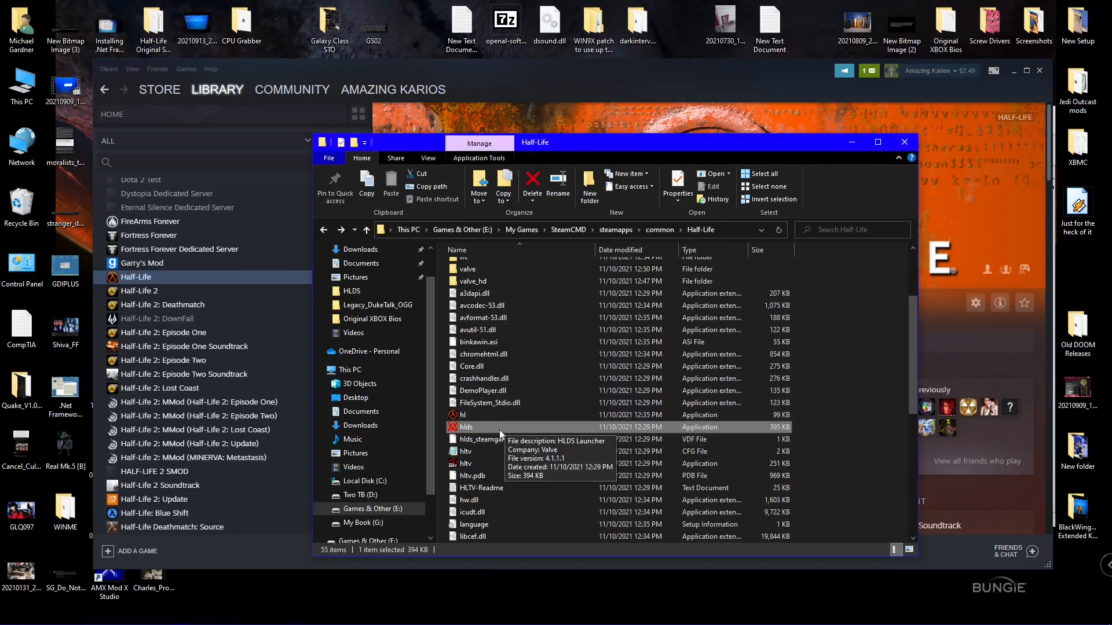
# Step: Exit Steam from the tray, relaunch it, open the Half-Life page, and minimize Steam
pyautogui.click(969, 617)
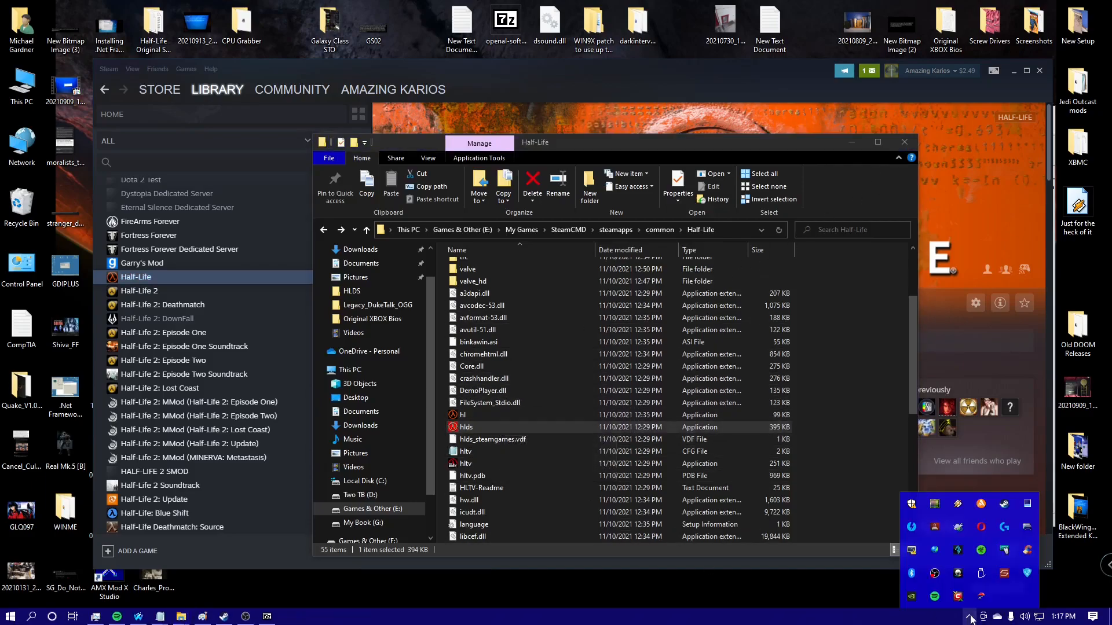
pyautogui.rightClick(1006, 506)
pyautogui.click(964, 498)
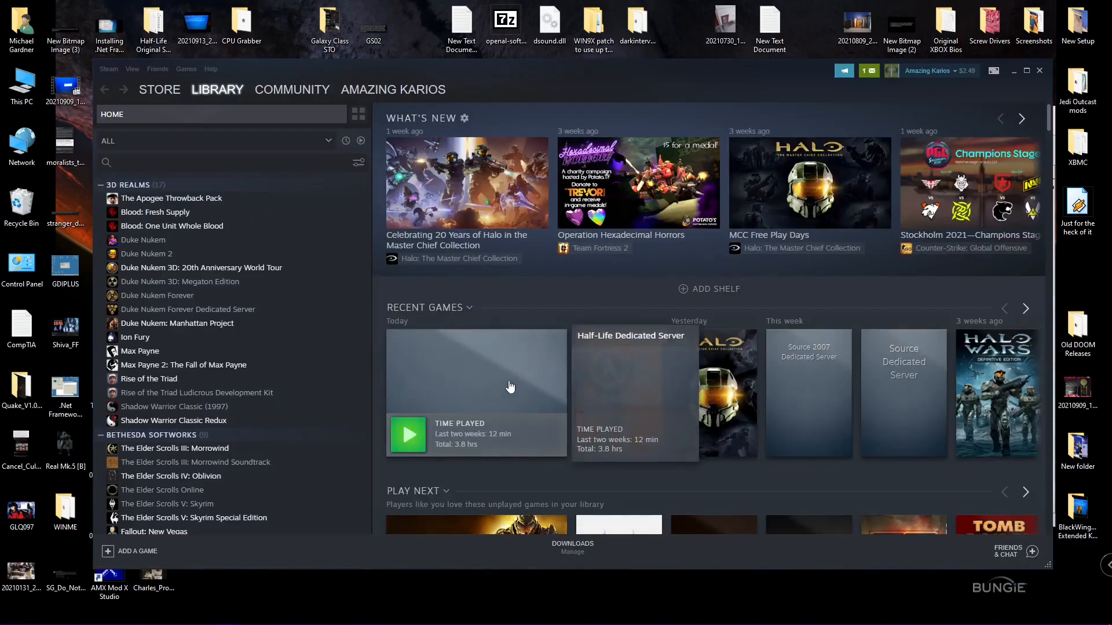
pyautogui.scroll(-4, 233, 356)
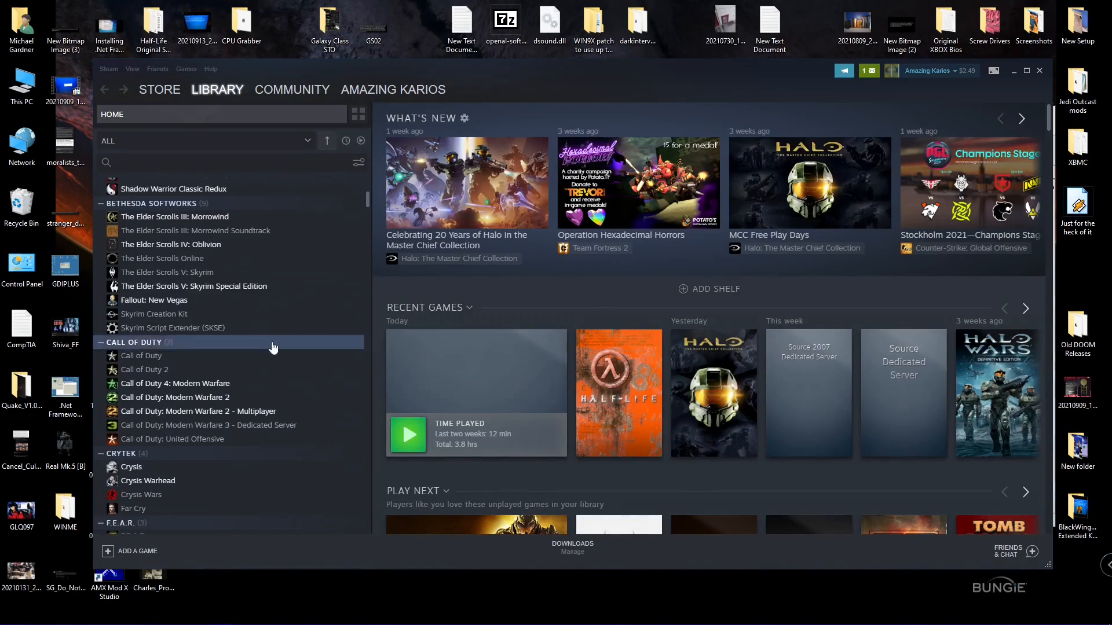
pyautogui.click(609, 382)
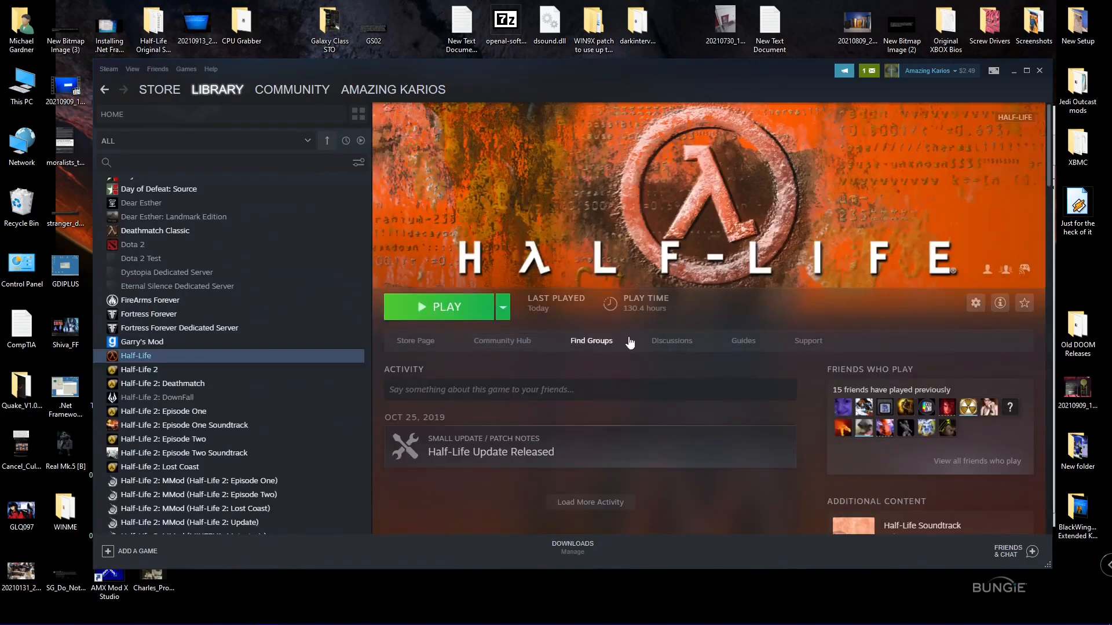
pyautogui.click(1014, 72)
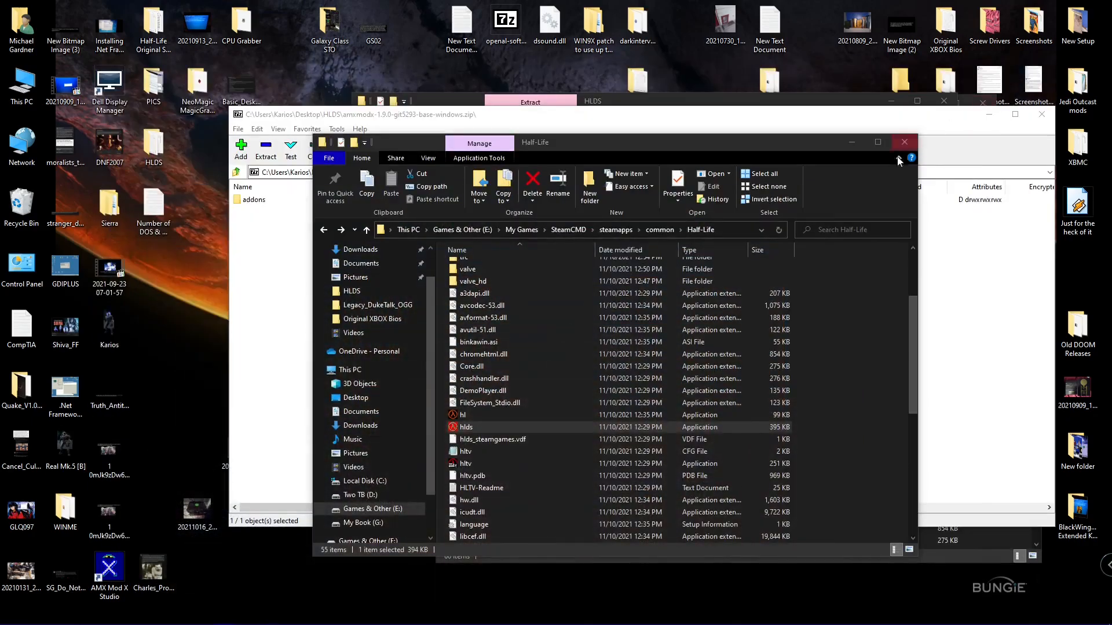
# Step: Start the hlds.exe server with its current crossfire settings, then play Half-Life from Steam
pyautogui.doubleClick(496, 426)
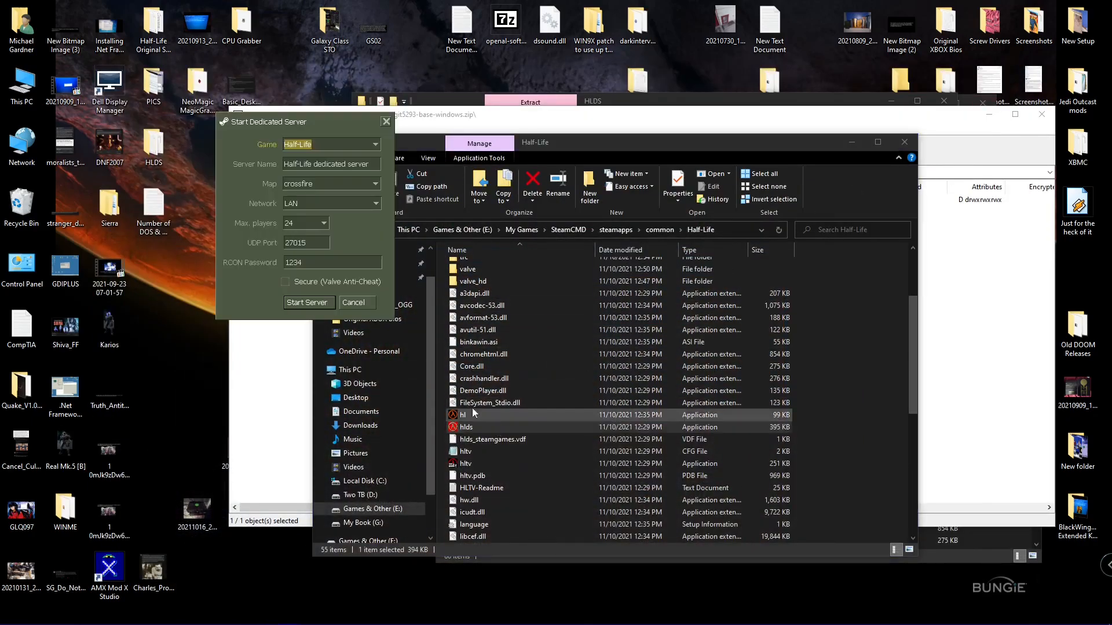
pyautogui.click(306, 303)
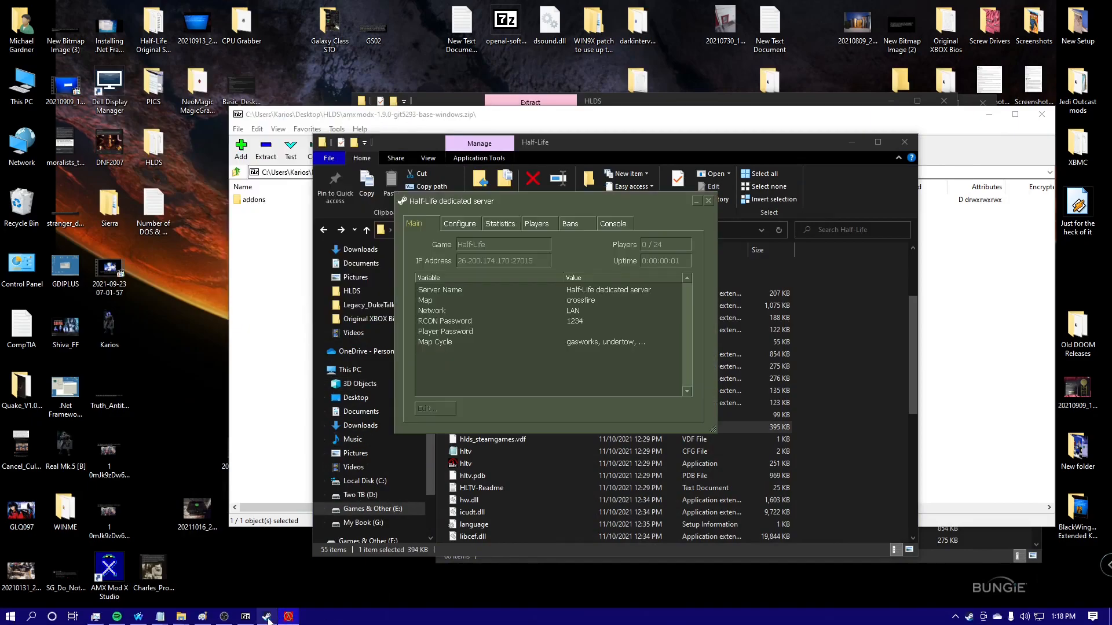
pyautogui.click(268, 620)
pyautogui.click(422, 317)
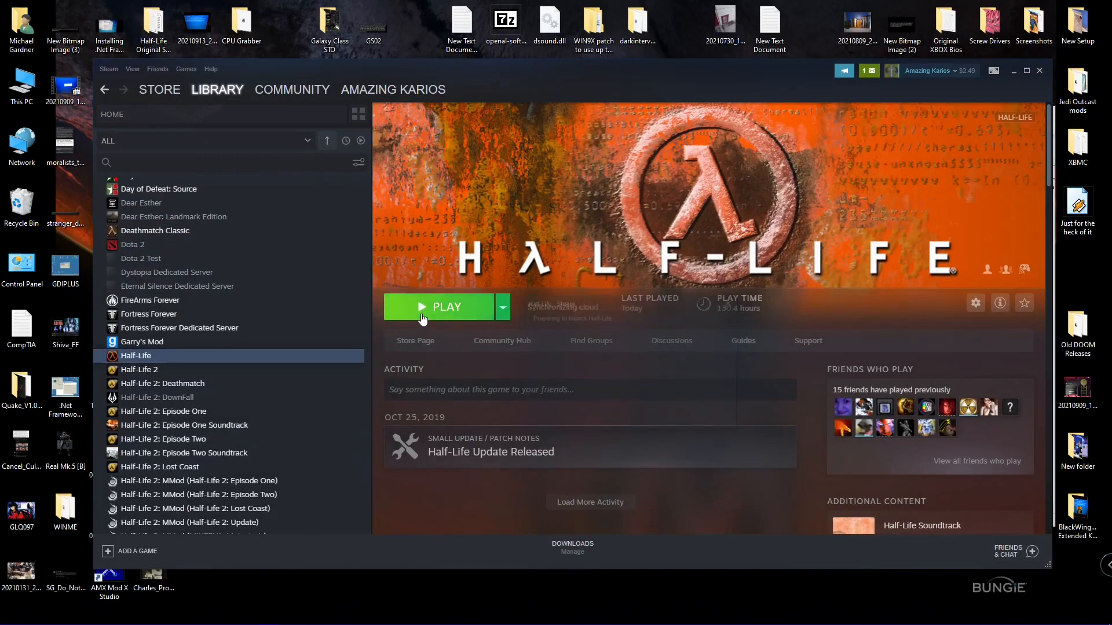
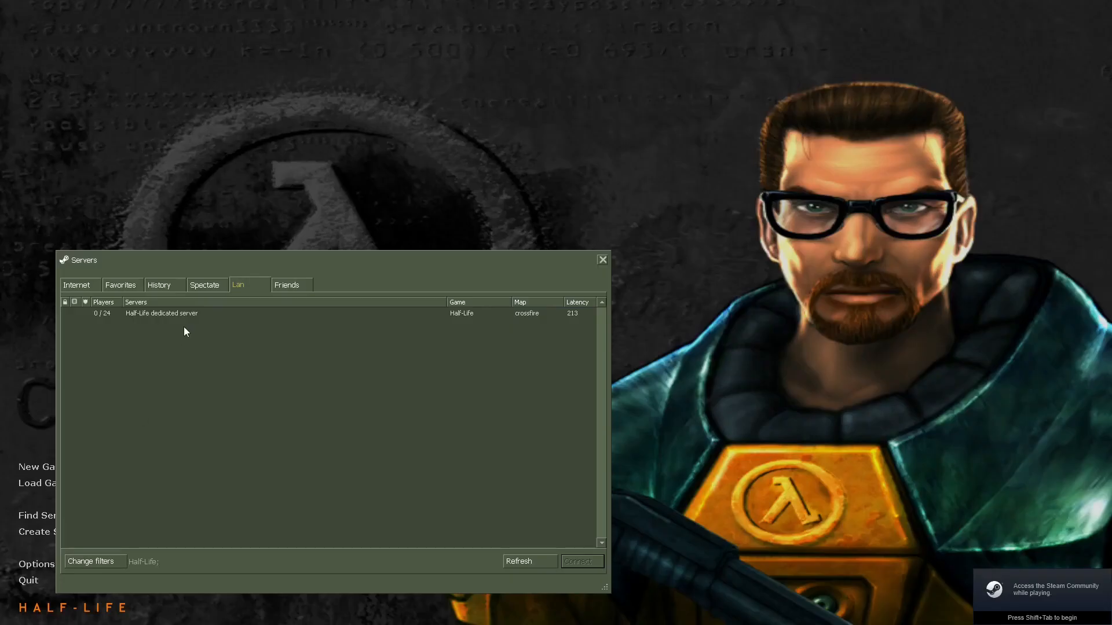
# Step: Check the Internet list, then join the Lan dedicated server, which crashes with 'CL_ParseTEnt: bad type'
pyautogui.click(74, 285)
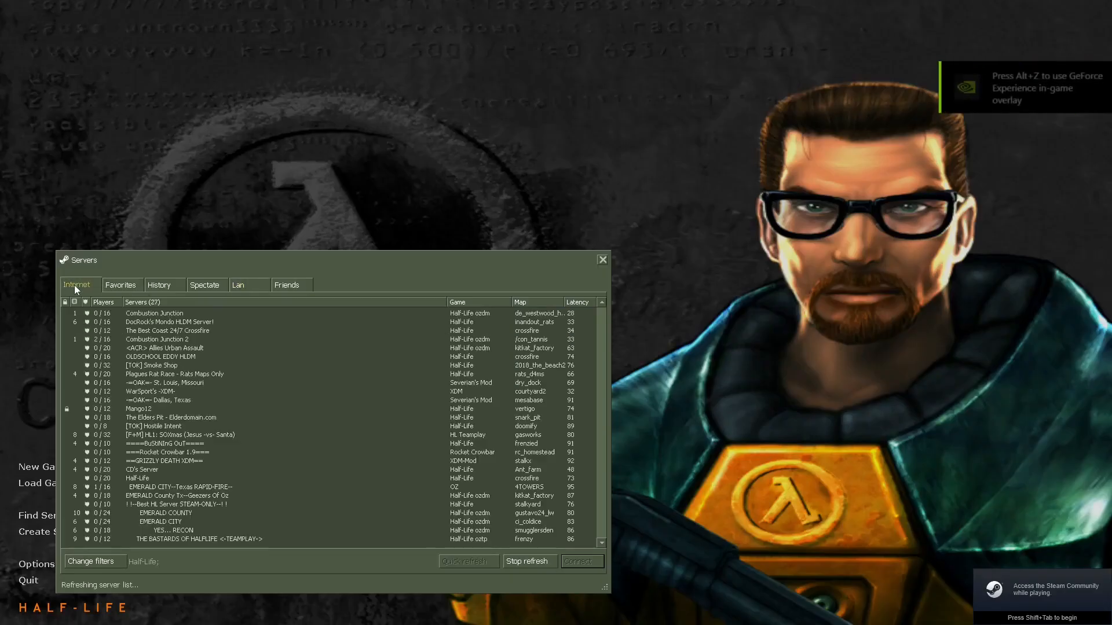
pyautogui.click(245, 287)
pyautogui.click(166, 314)
pyautogui.doubleClick(166, 313)
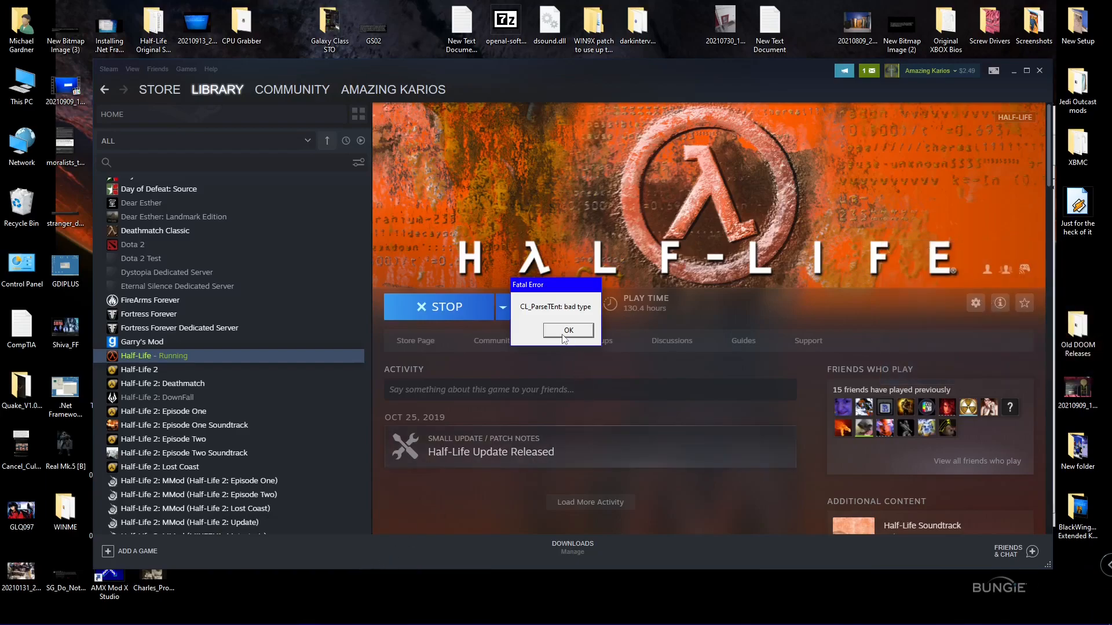
# Step: Dismiss the fatal error, stop the crashed Half-Life in Steam, and minimize Steam
pyautogui.click(564, 333)
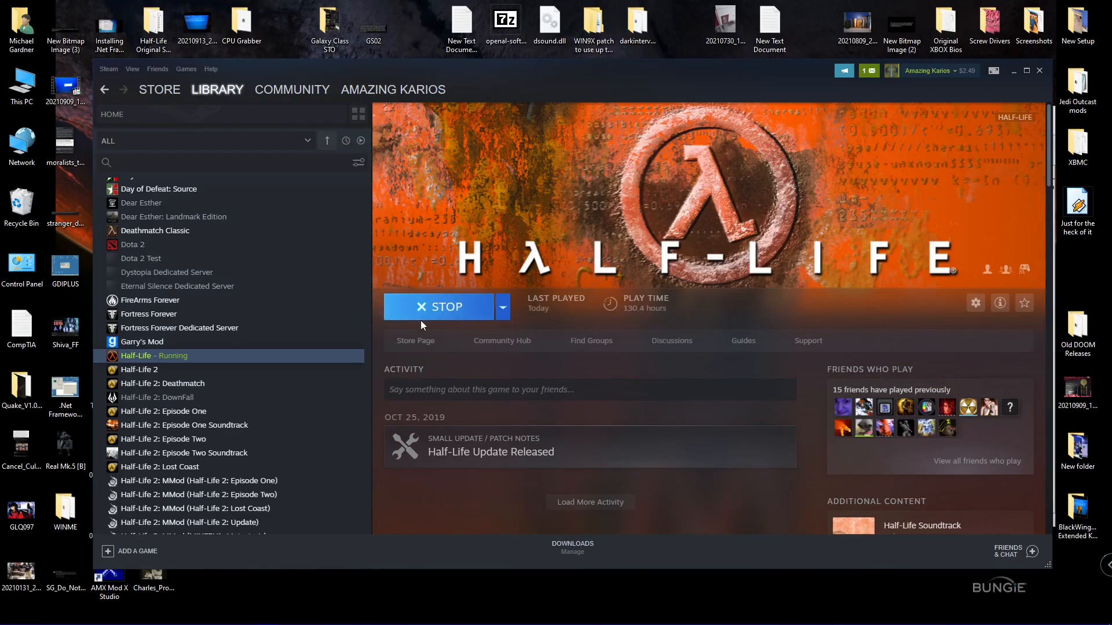
pyautogui.click(438, 317)
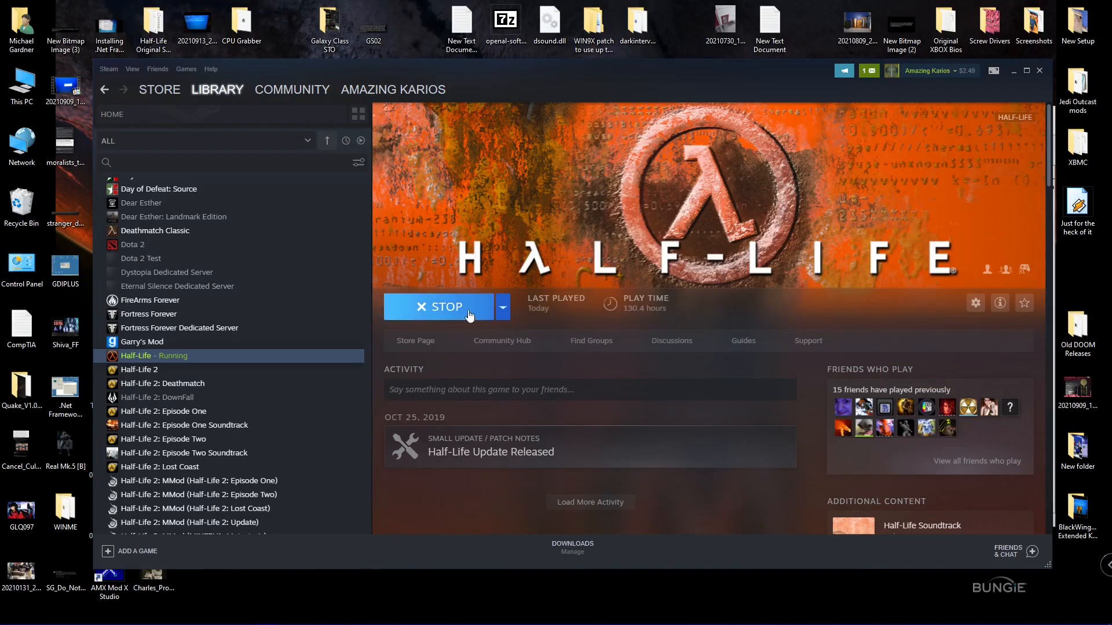
pyautogui.click(1013, 73)
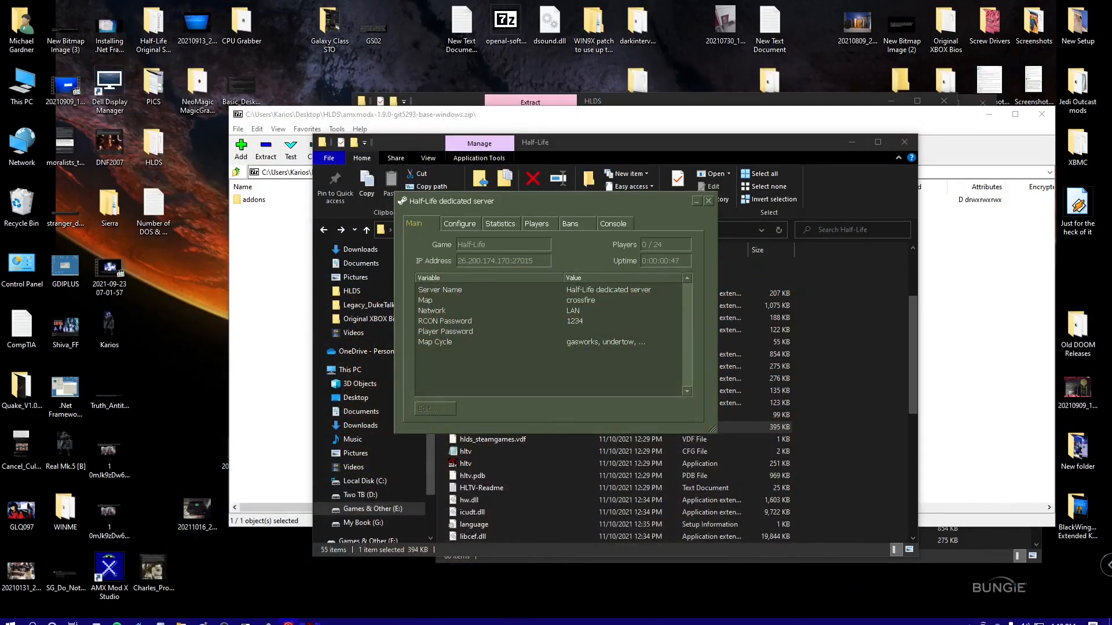
# Step: Navigate File Explorer to steamapps\common\Half-Life\valve
pyautogui.click(179, 618)
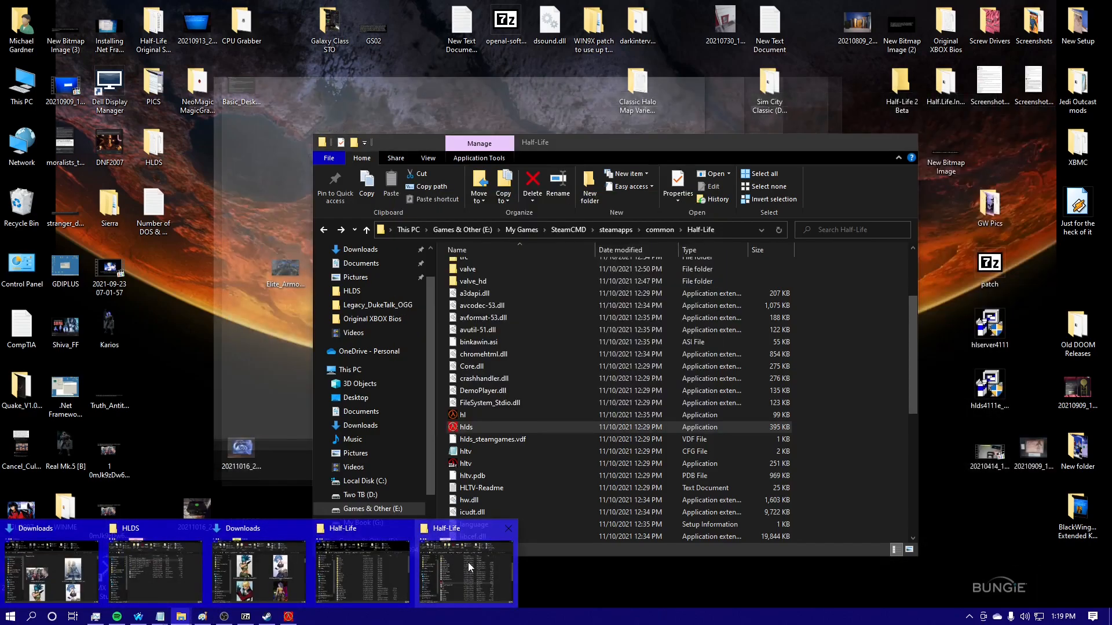
pyautogui.click(468, 566)
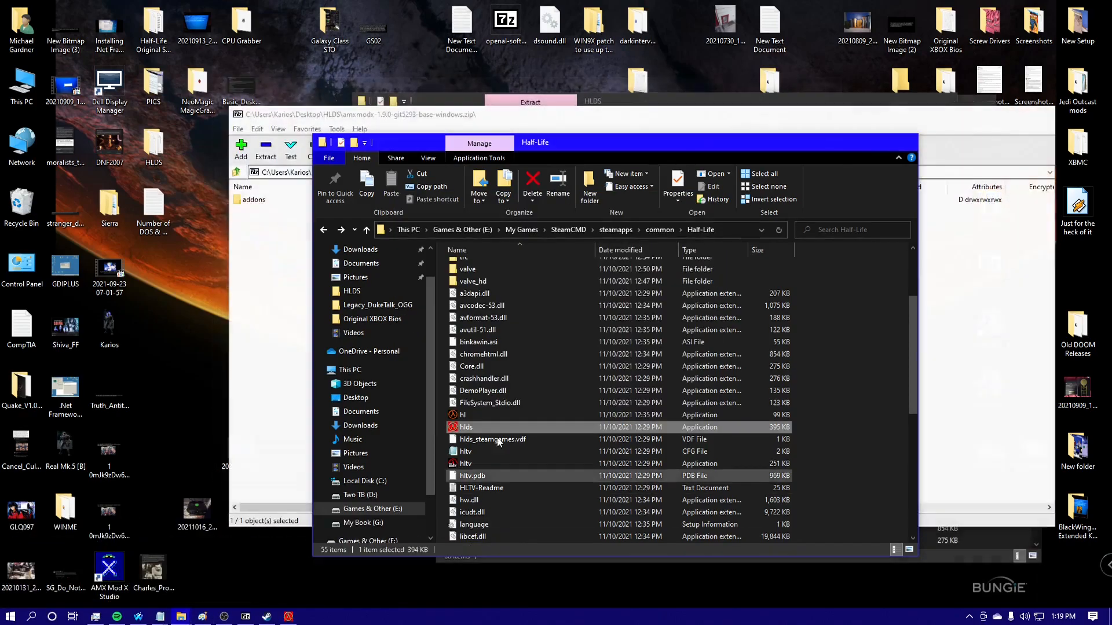
pyautogui.click(522, 230)
pyautogui.click(492, 293)
pyautogui.doubleClick(491, 291)
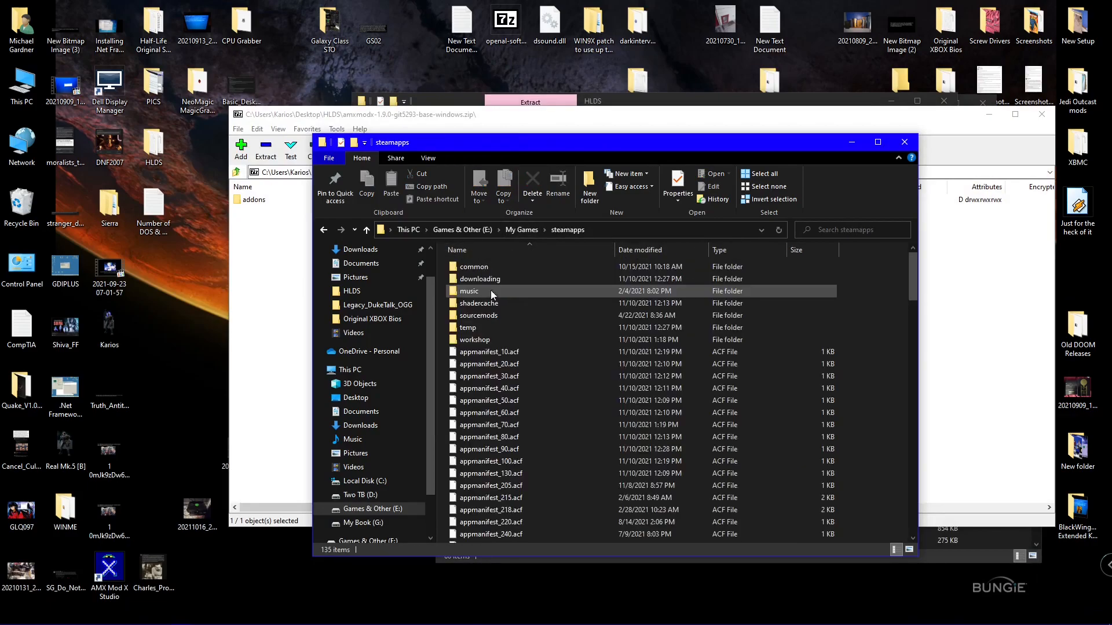
pyautogui.doubleClick(488, 267)
pyautogui.scroll(-12, 489, 416)
pyautogui.doubleClick(488, 402)
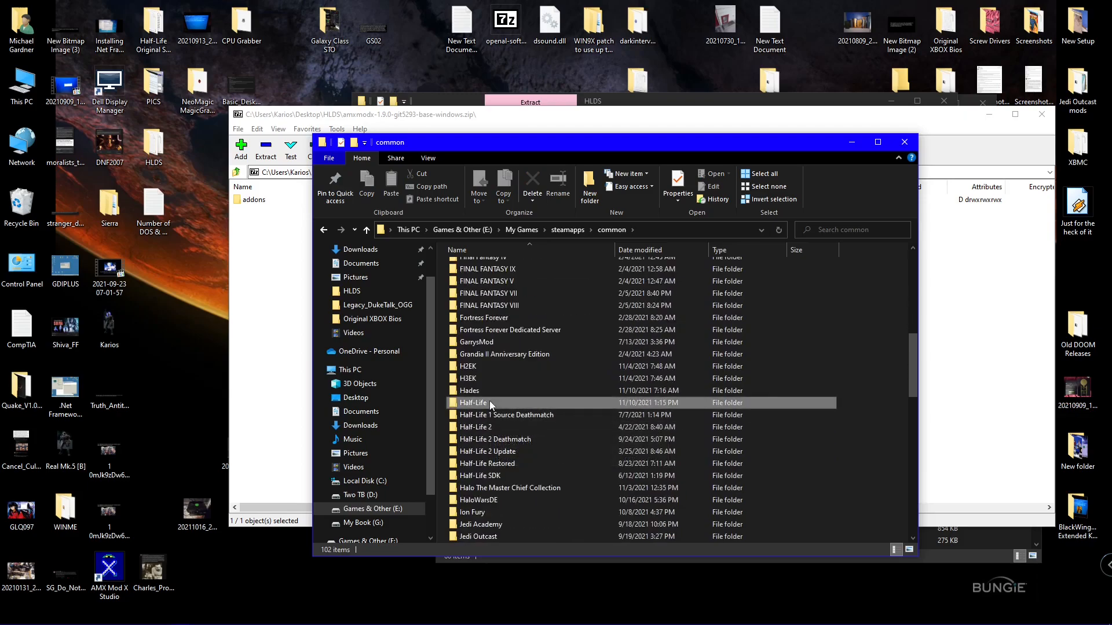
pyautogui.doubleClick(466, 438)
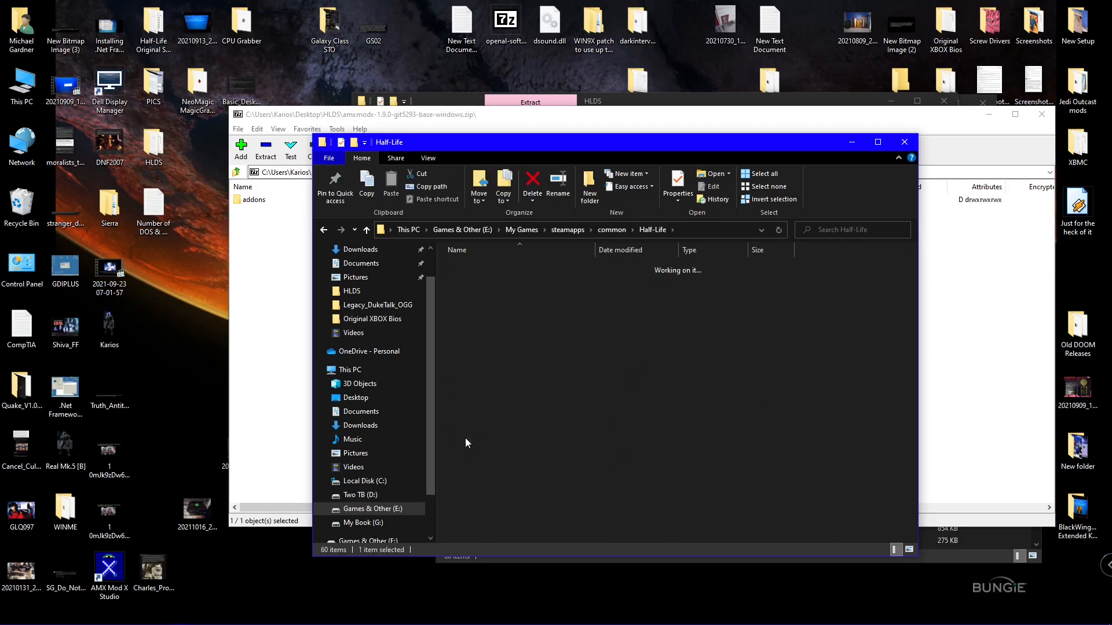
# Step: Read autoexec (it holds 'exec violence.cfg'), then bring the dedicated server window forward
pyautogui.scroll(-3, 475, 451)
pyautogui.doubleClick(474, 452)
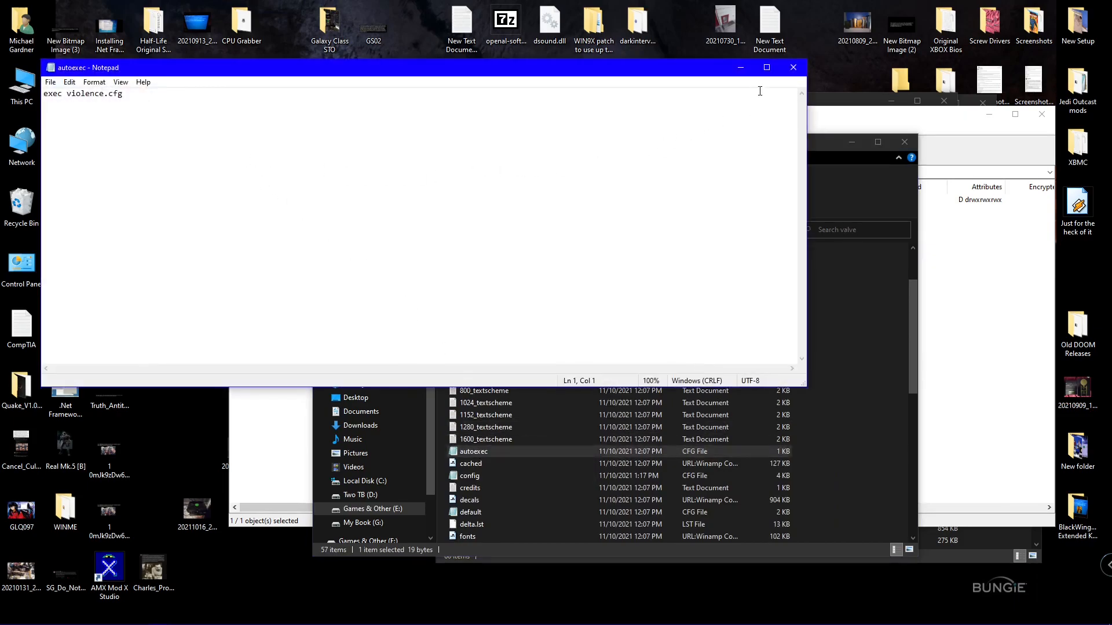
pyautogui.click(792, 67)
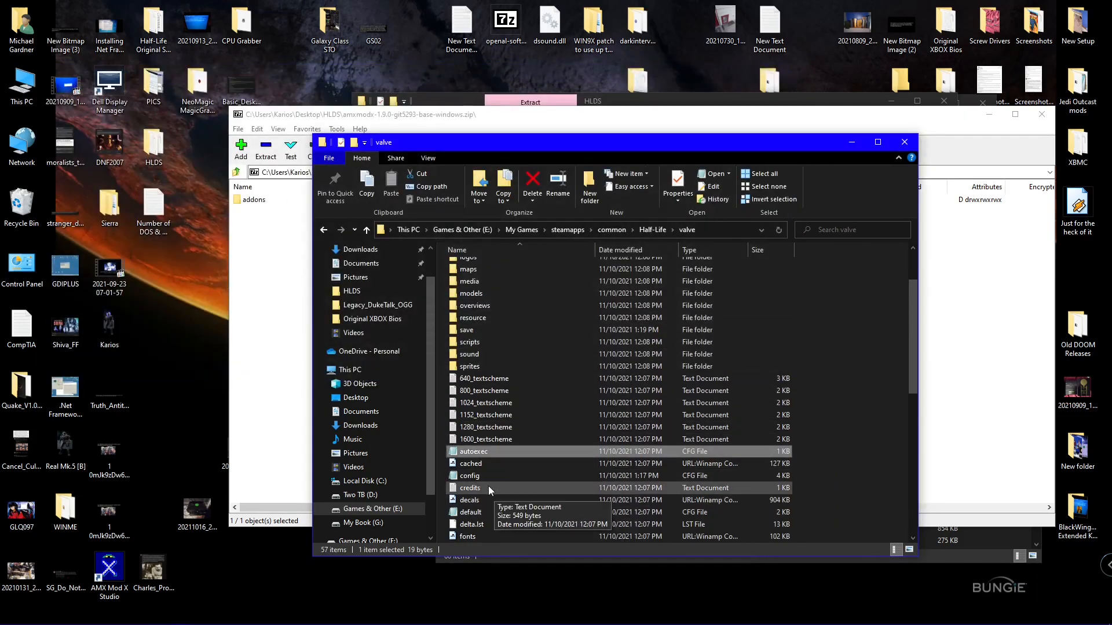
pyautogui.moveTo(378, 619)
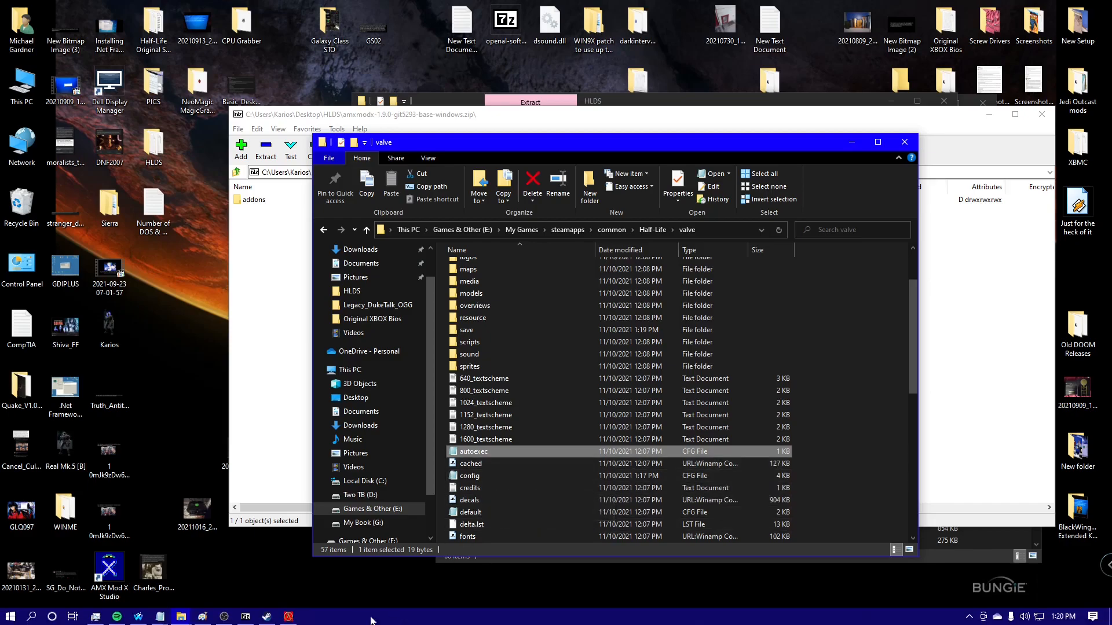
pyautogui.click(267, 618)
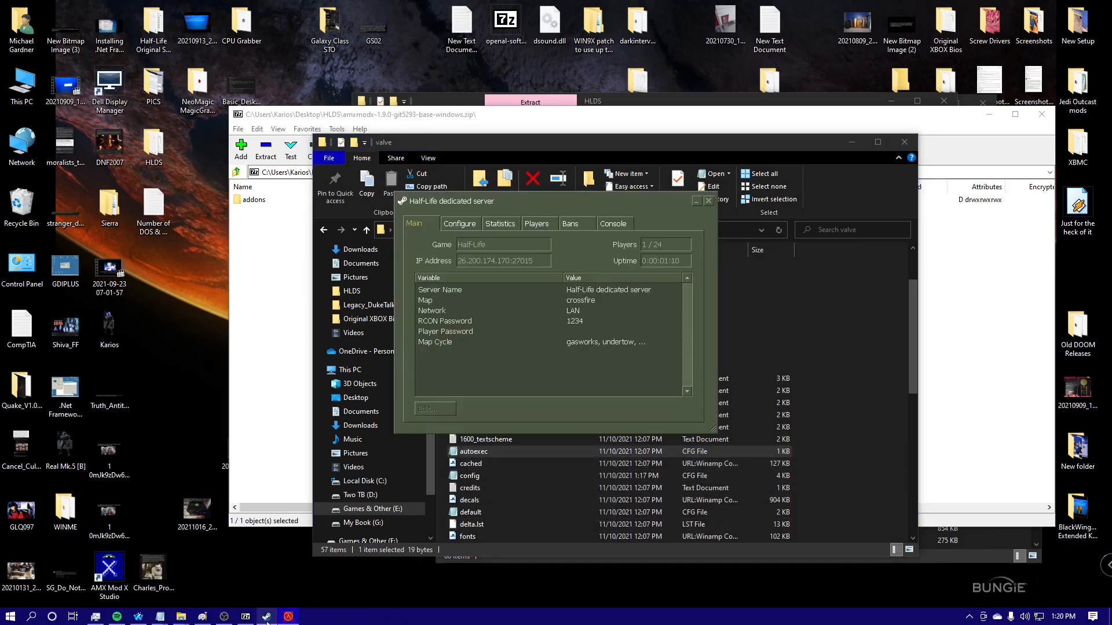
# Step: Relaunch Half-Life from Steam, check and minimize the server window, then join the server
pyautogui.click(267, 618)
pyautogui.click(447, 315)
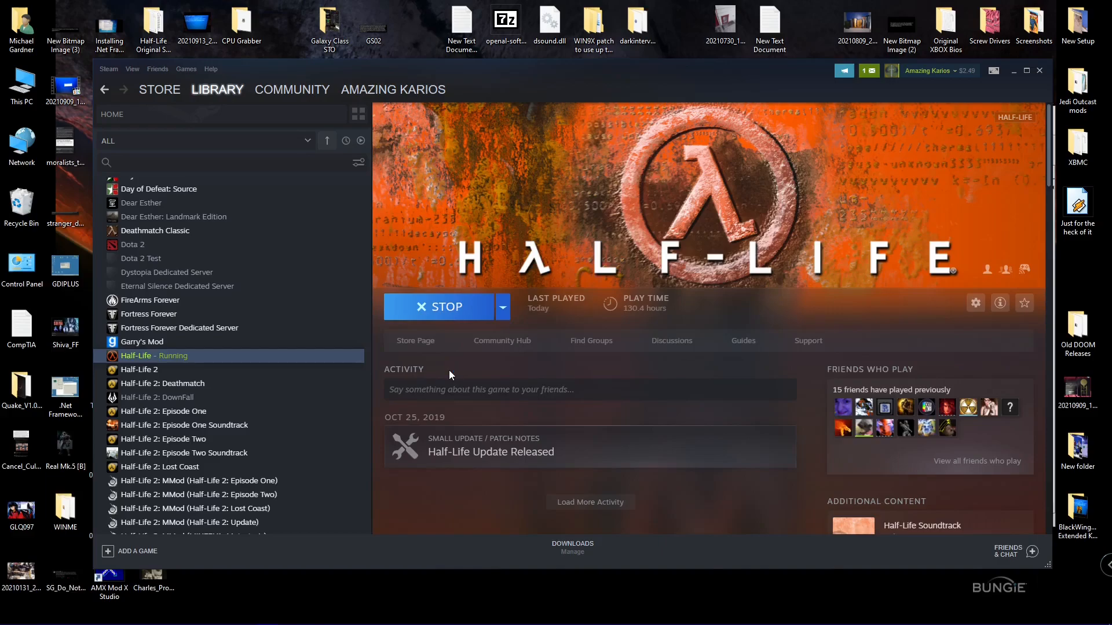
pyautogui.moveTo(368, 624)
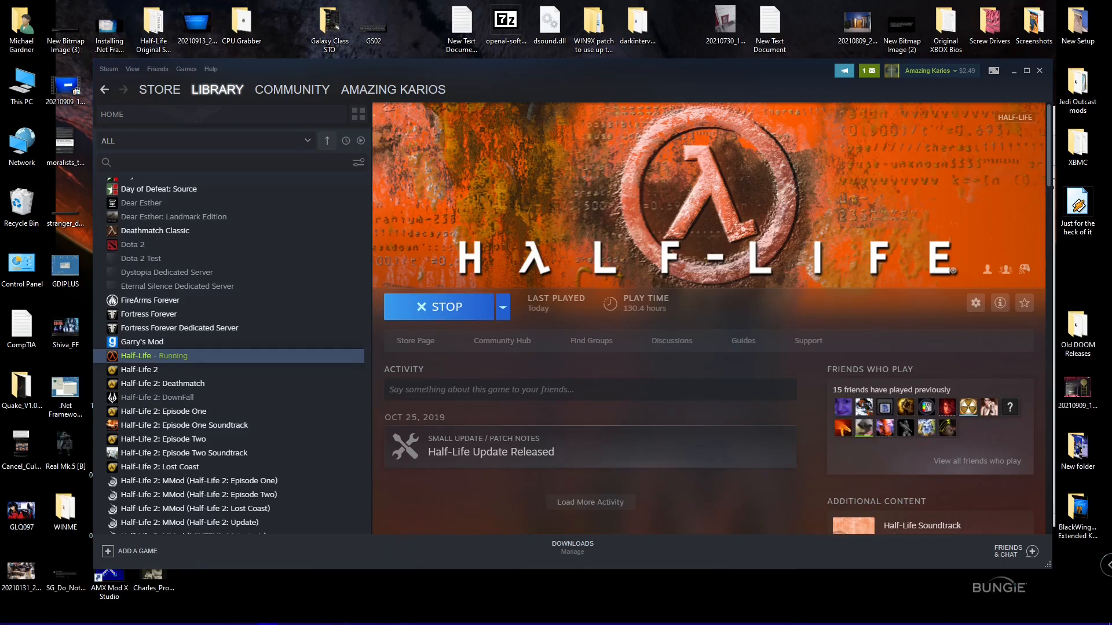
pyautogui.moveTo(289, 621)
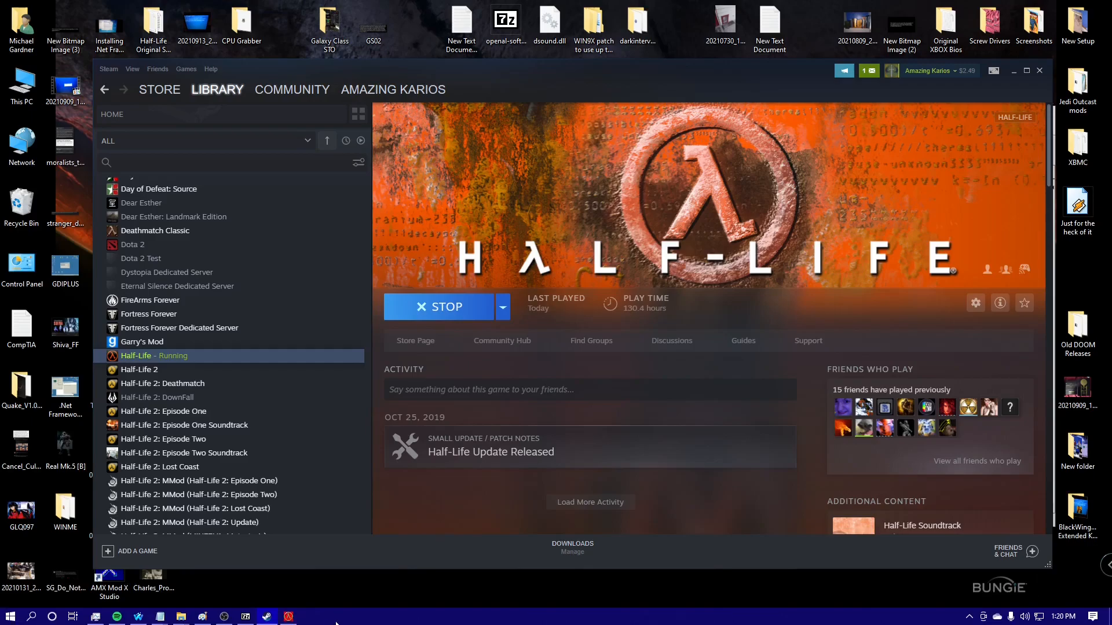
pyautogui.click(288, 617)
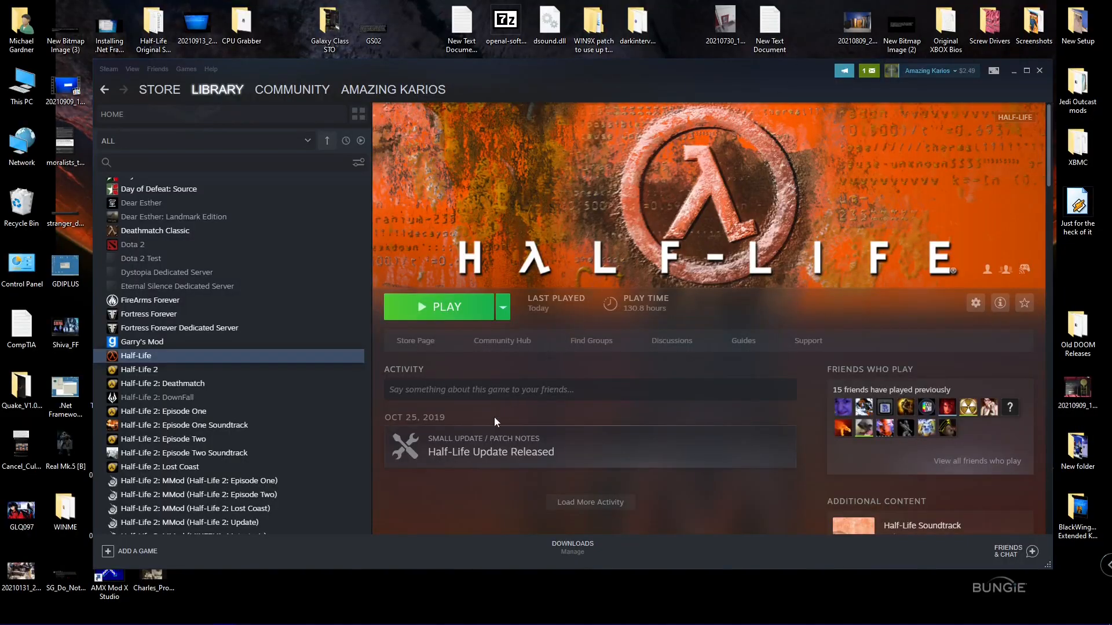
pyautogui.click(269, 618)
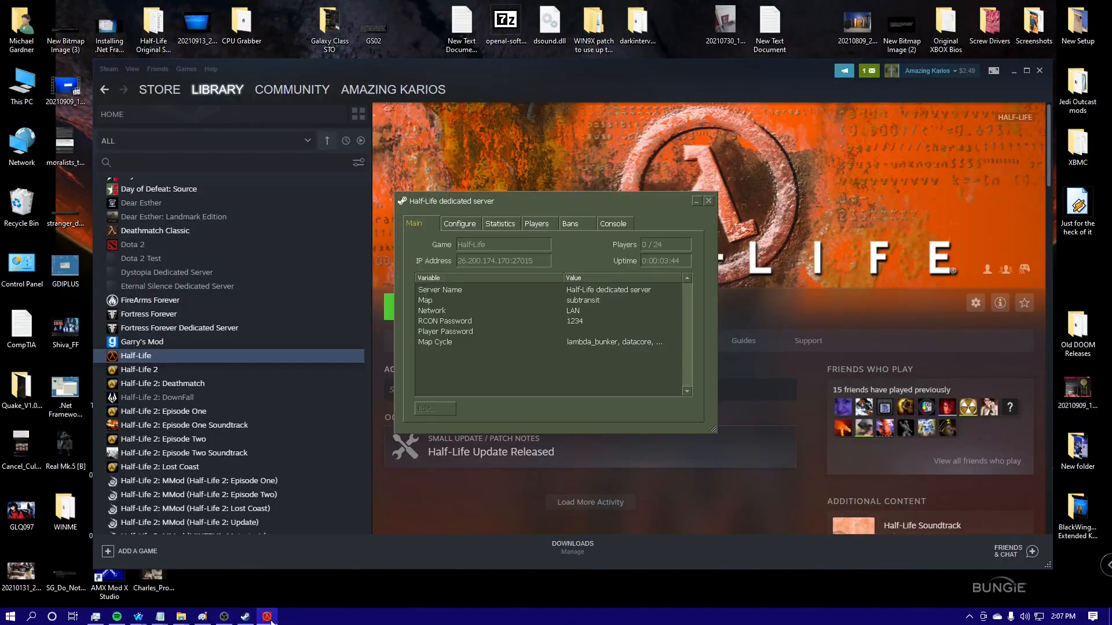
pyautogui.click(269, 618)
pyautogui.click(440, 312)
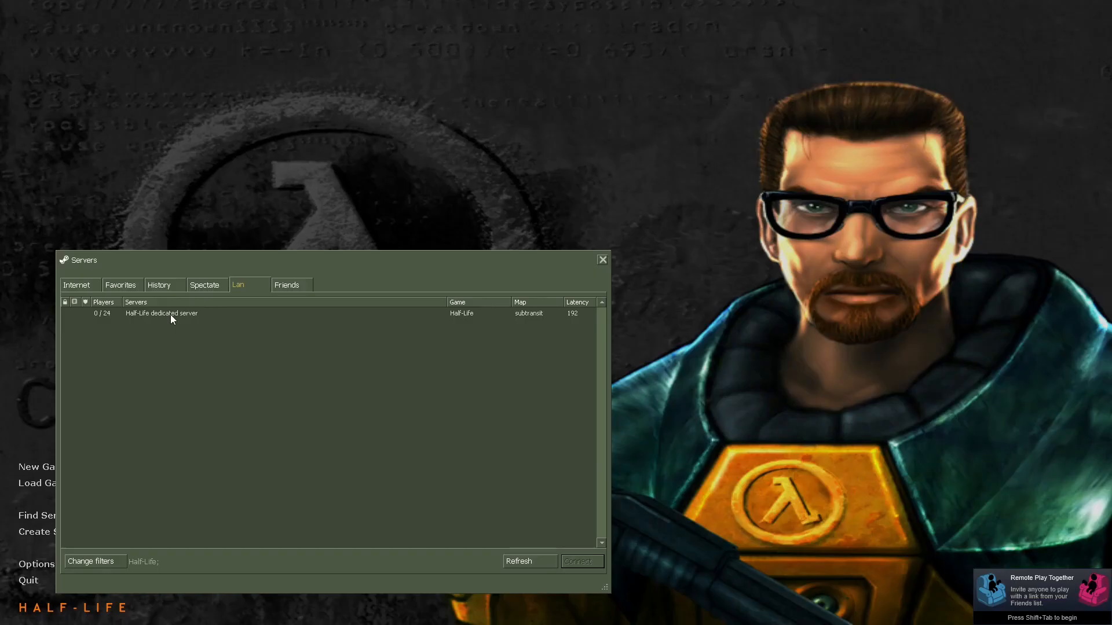
pyautogui.doubleClick(171, 317)
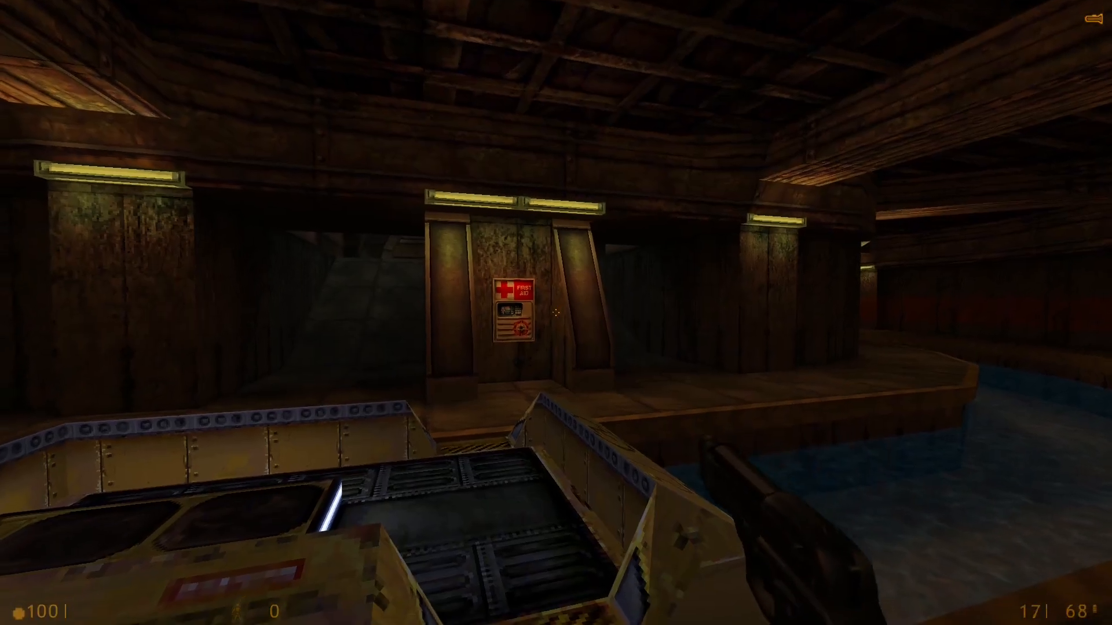
# Step: Walk from the boat through the dark corridors and up the ramp into the rail-track room
pyautogui.press('d')
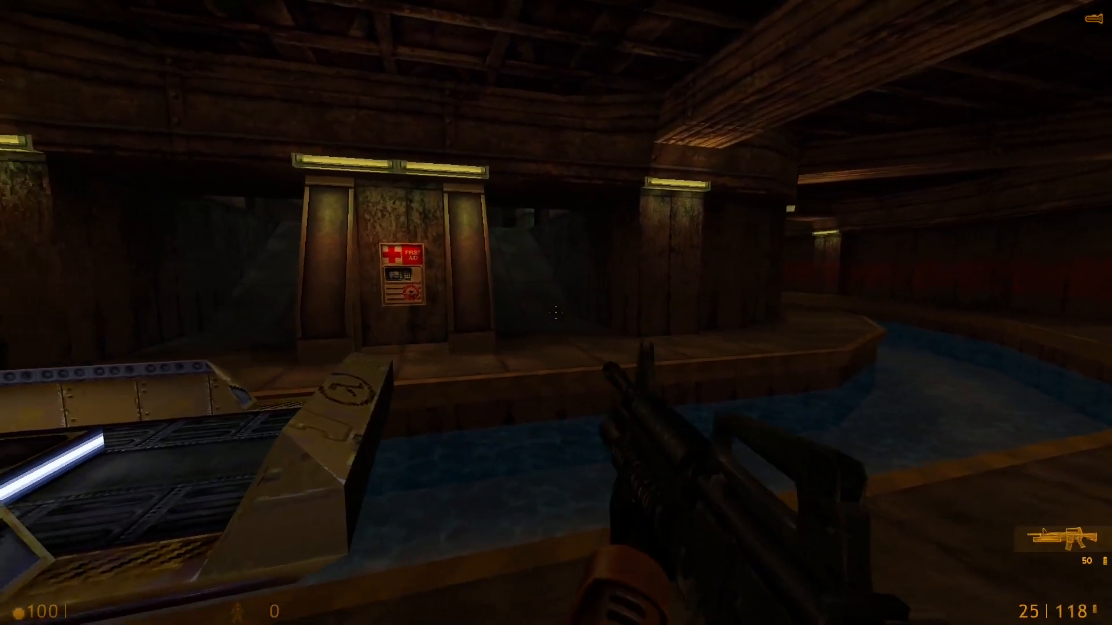
pyautogui.press('a')
pyautogui.press('w')
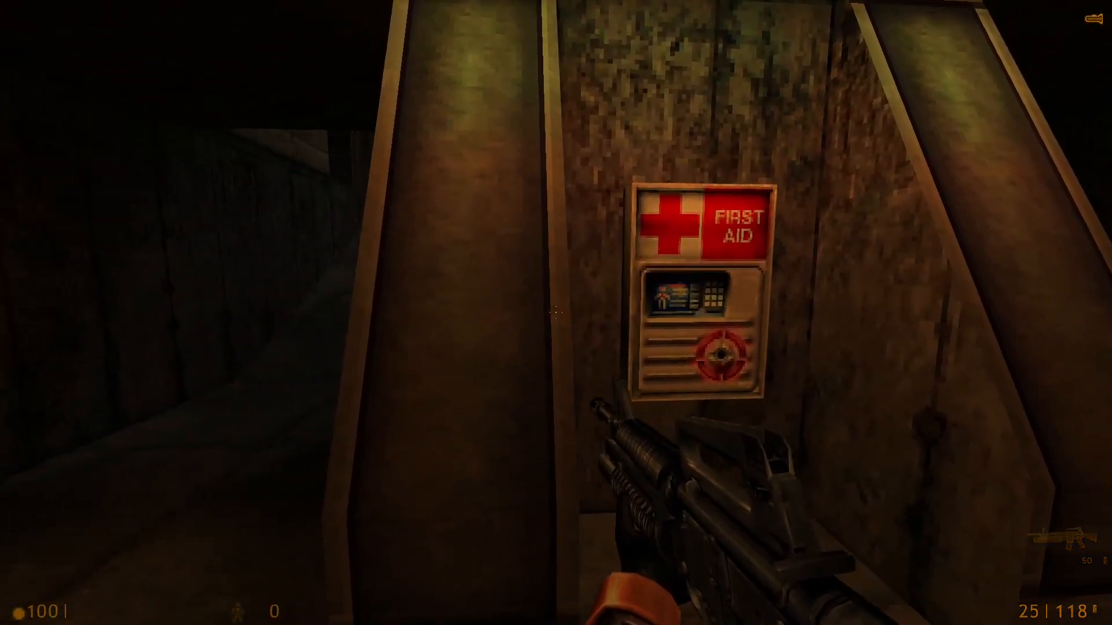
pyautogui.press('a')
pyautogui.press('w')
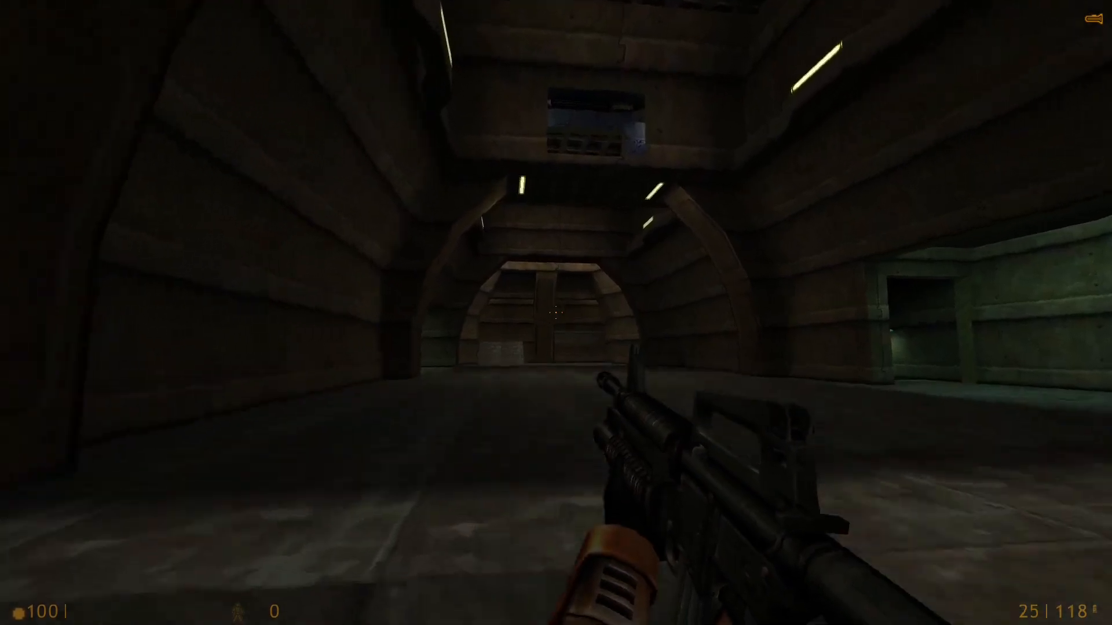
pyautogui.press('w')
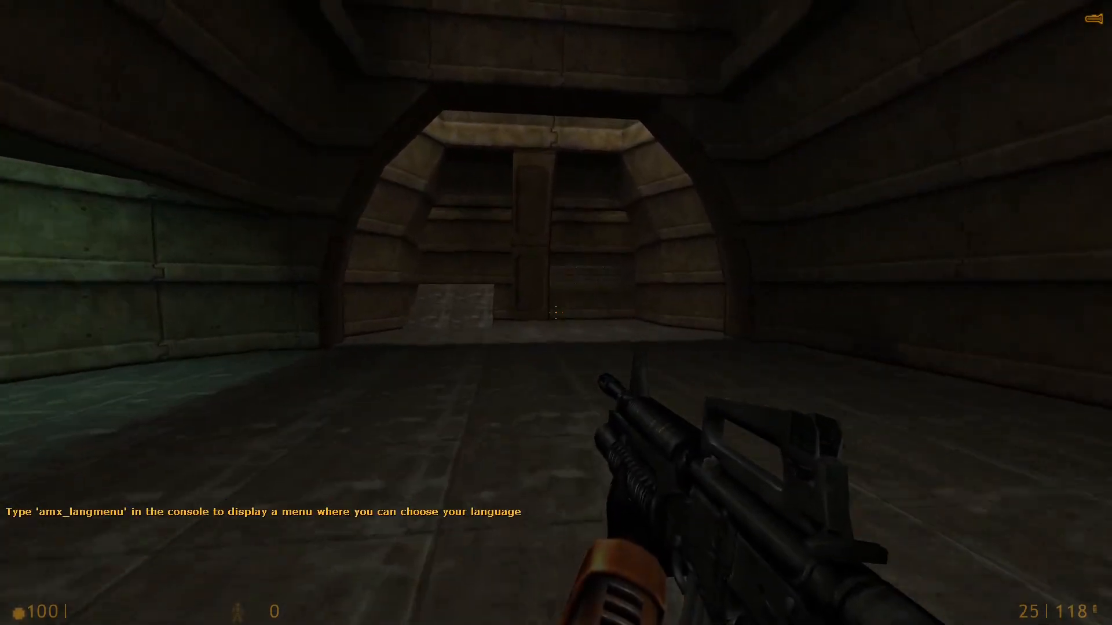
pyautogui.press('w')
pyautogui.press('s')
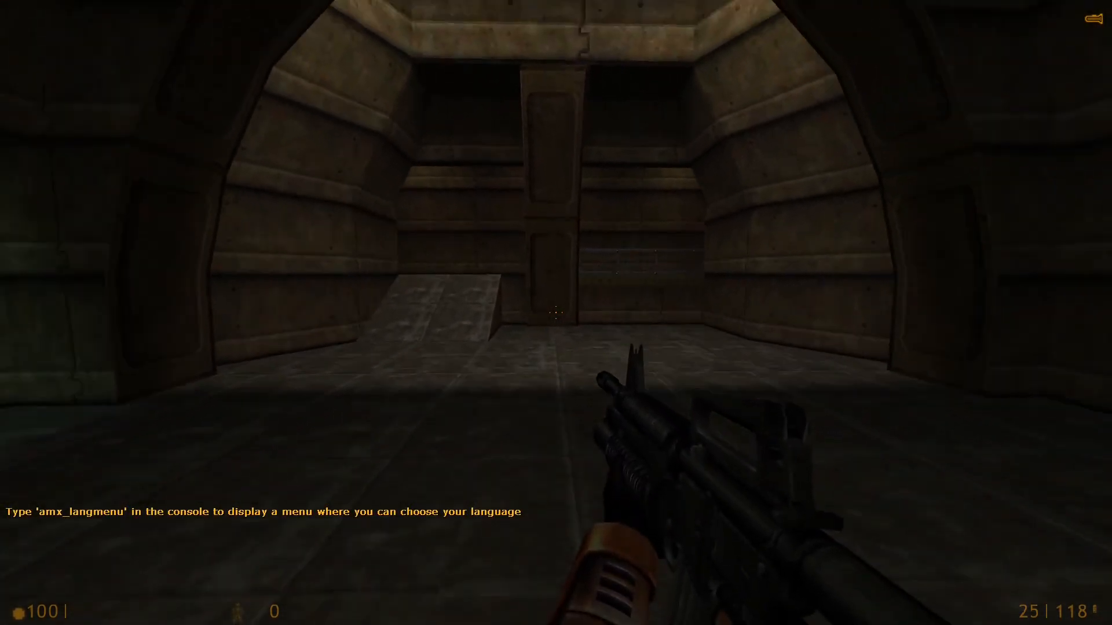
pyautogui.press('w')
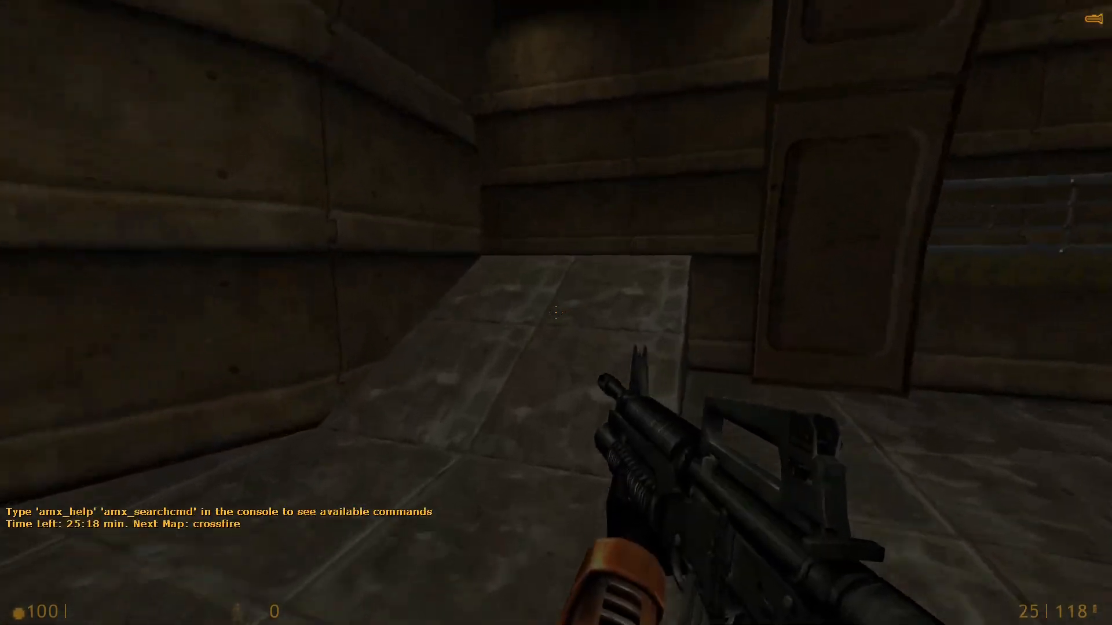
pyautogui.press('w')
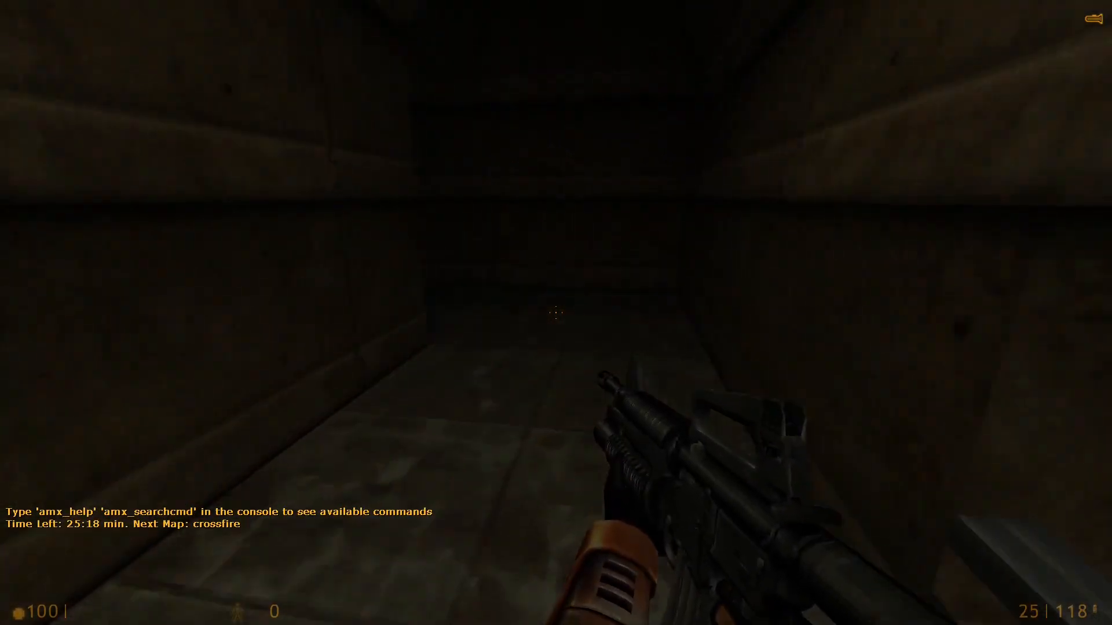
pyautogui.press('w')
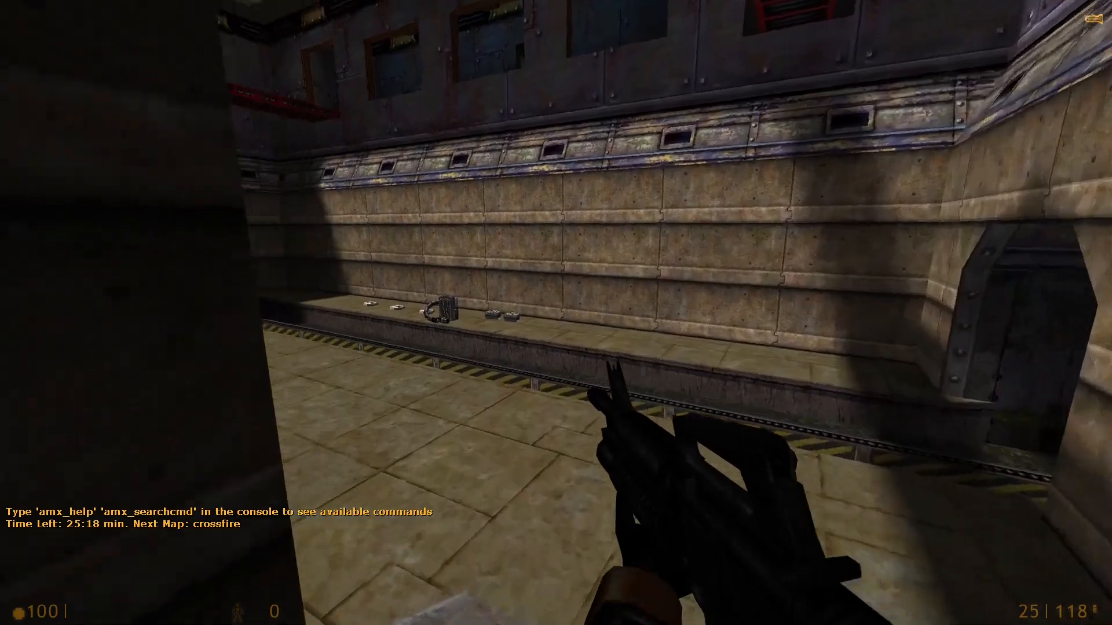
pyautogui.press('w')
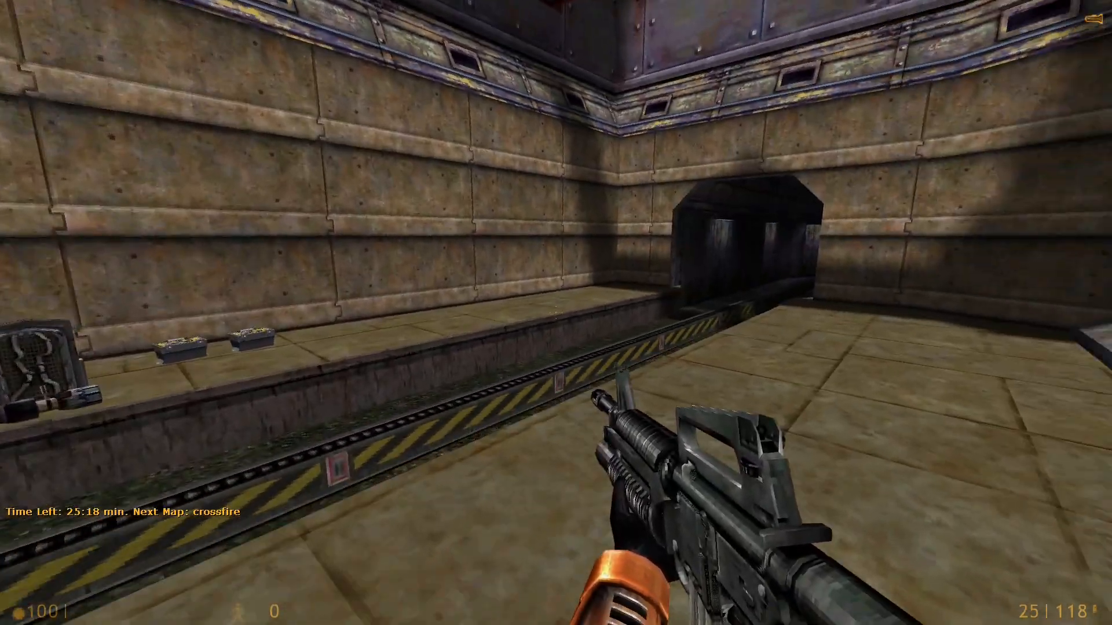
pyautogui.press('w')
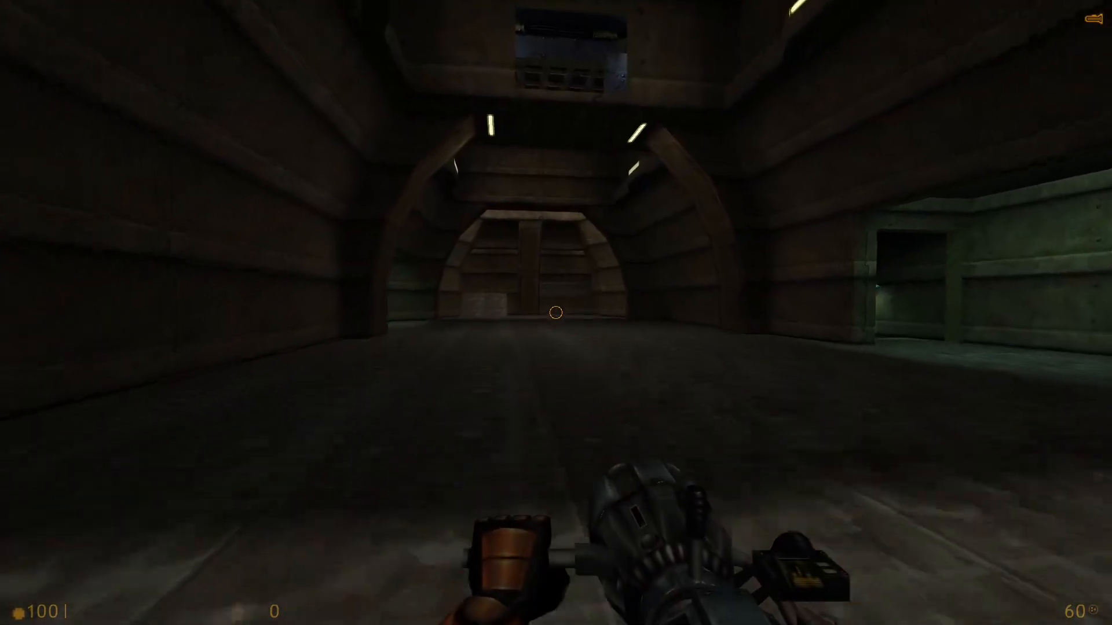
pyautogui.press('w')
# Step: Bring up the game menu, close the server list, and move the console to screen centre
pyautogui.press('Escape')
pyautogui.press('Escape')
pyautogui.press('Escape')
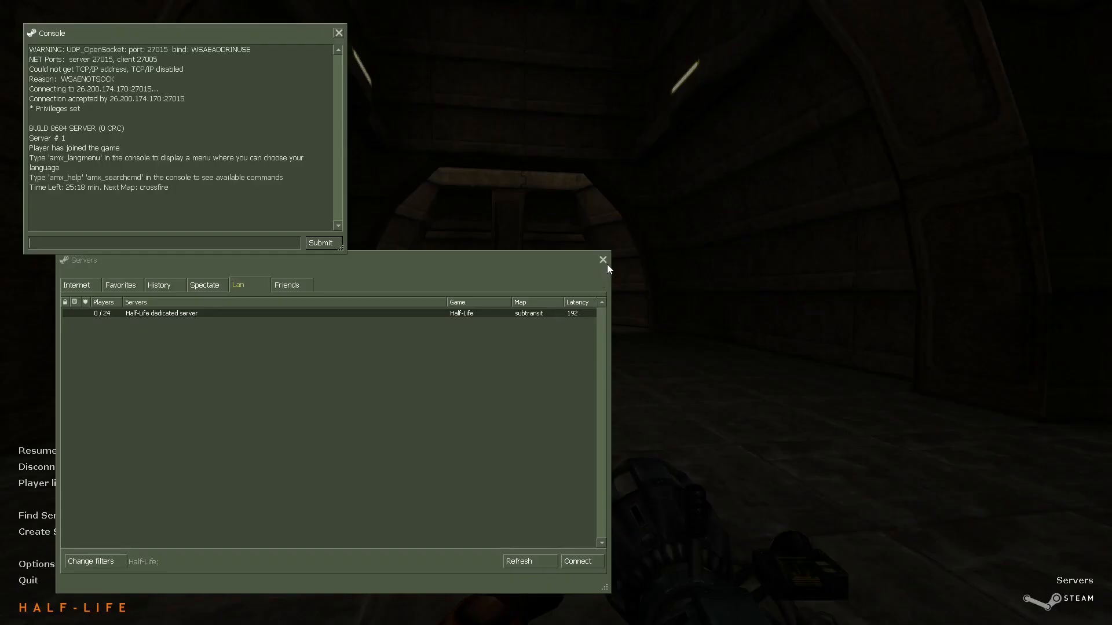
pyautogui.click(603, 260)
pyautogui.click(603, 260)
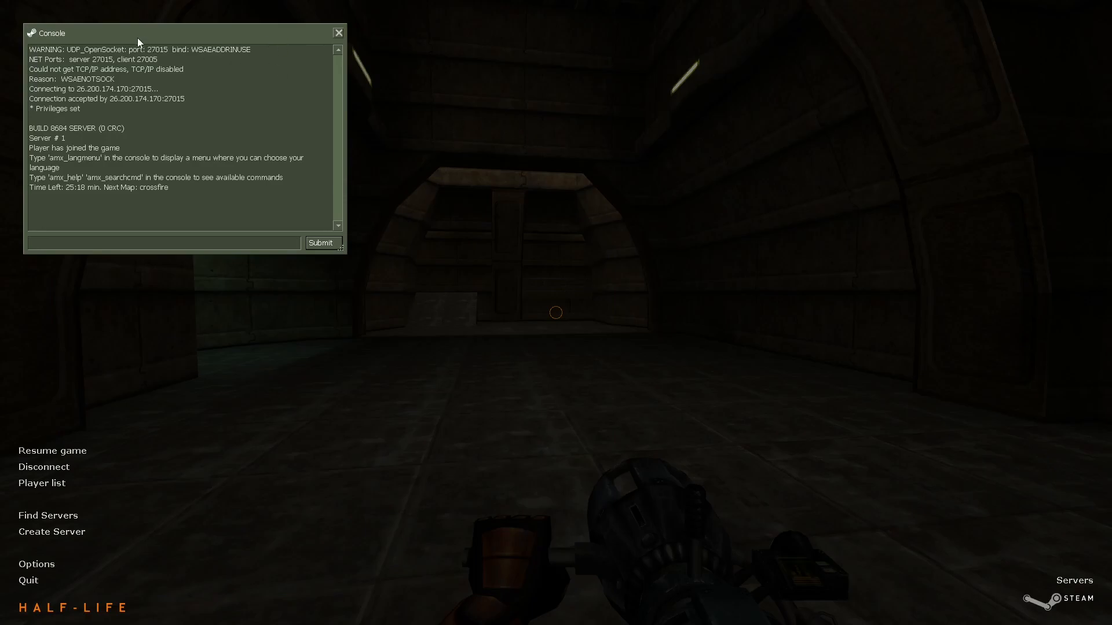
pyautogui.moveTo(117, 36); pyautogui.dragTo(322, 117)
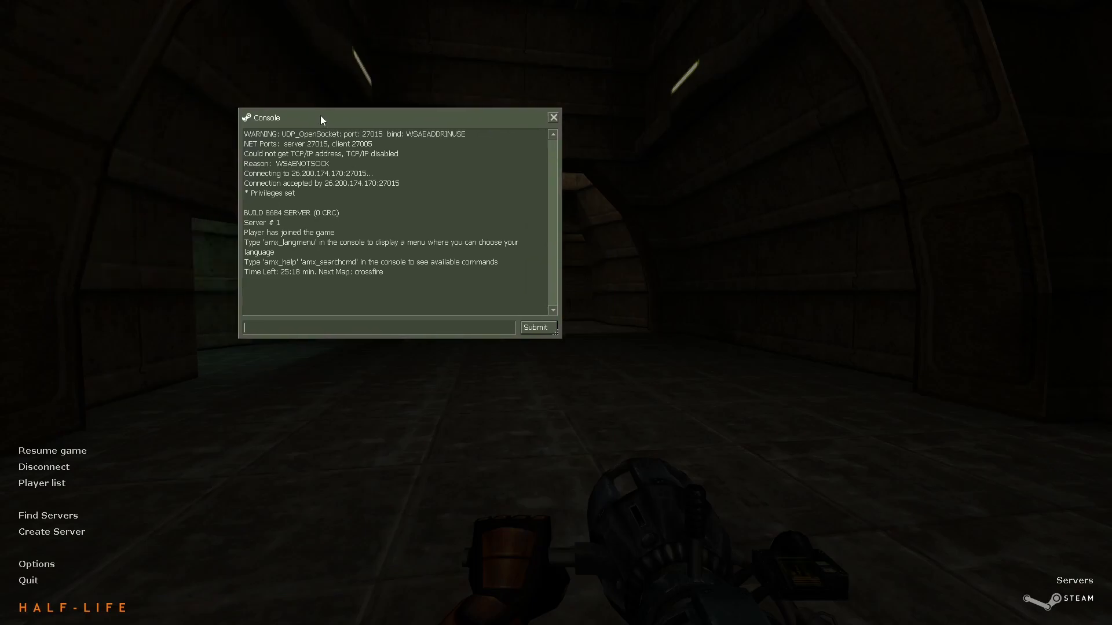
# Step: Enter sv_gravity 250 in the game console, resume play, then recall the command
pyautogui.write('sv_grav')
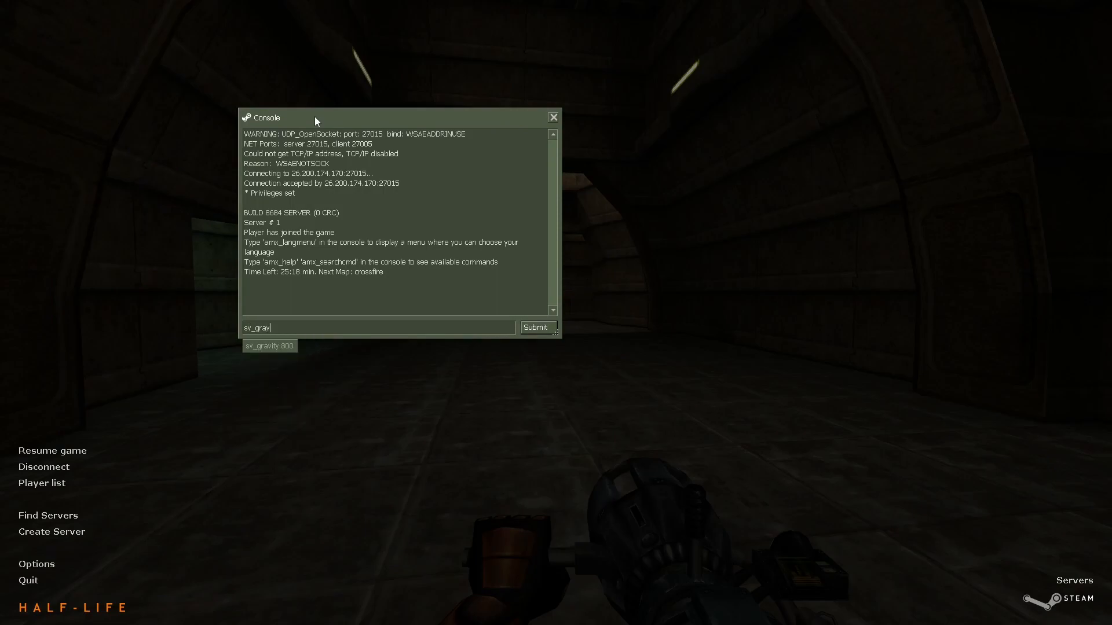
pyautogui.write('ity')
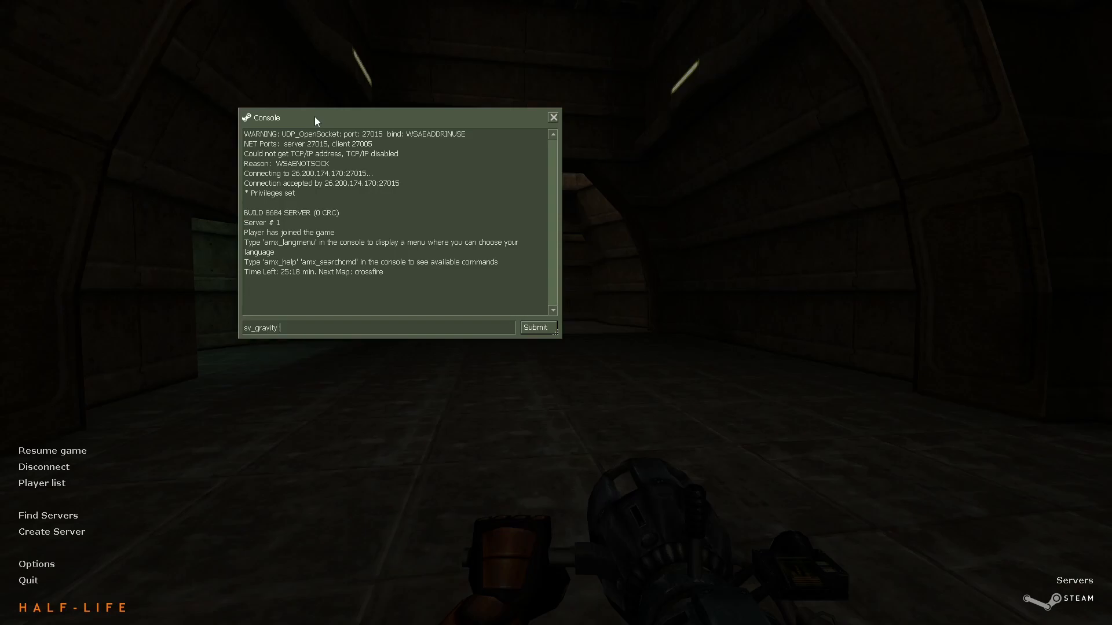
pyautogui.write(' 250')
pyautogui.press('Return')
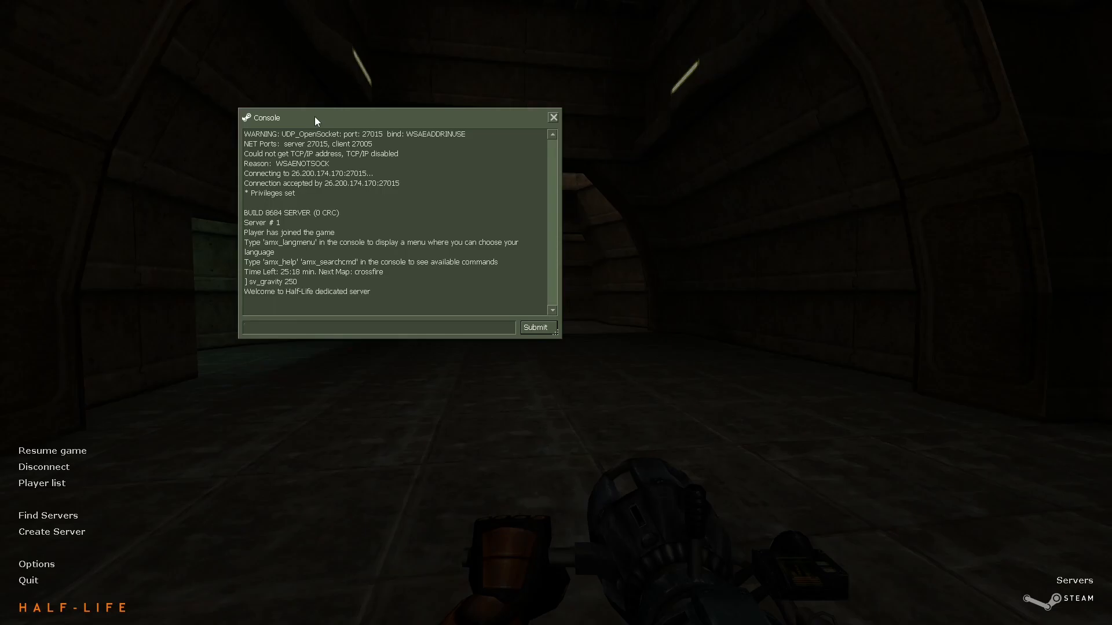
pyautogui.press('Escape')
pyautogui.press('Escape')
pyautogui.press('Escape')
pyautogui.press('Escape')
pyautogui.press('Up')
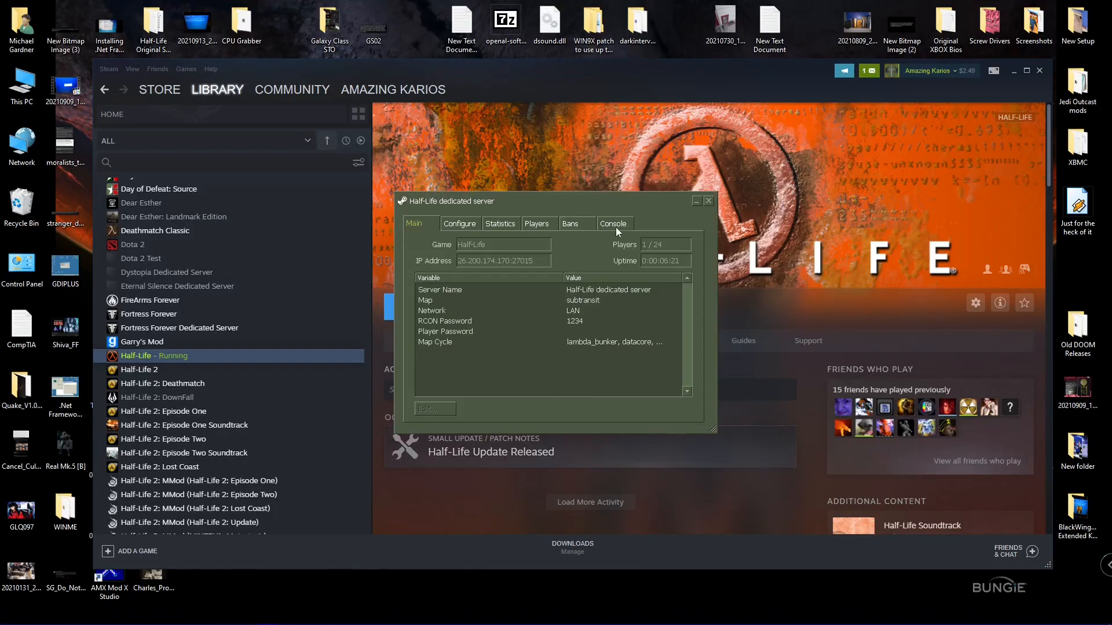
# Step: Enter sv_gravity 250 in the HLDS Console tab, then return to Half-Life
pyautogui.click(614, 224)
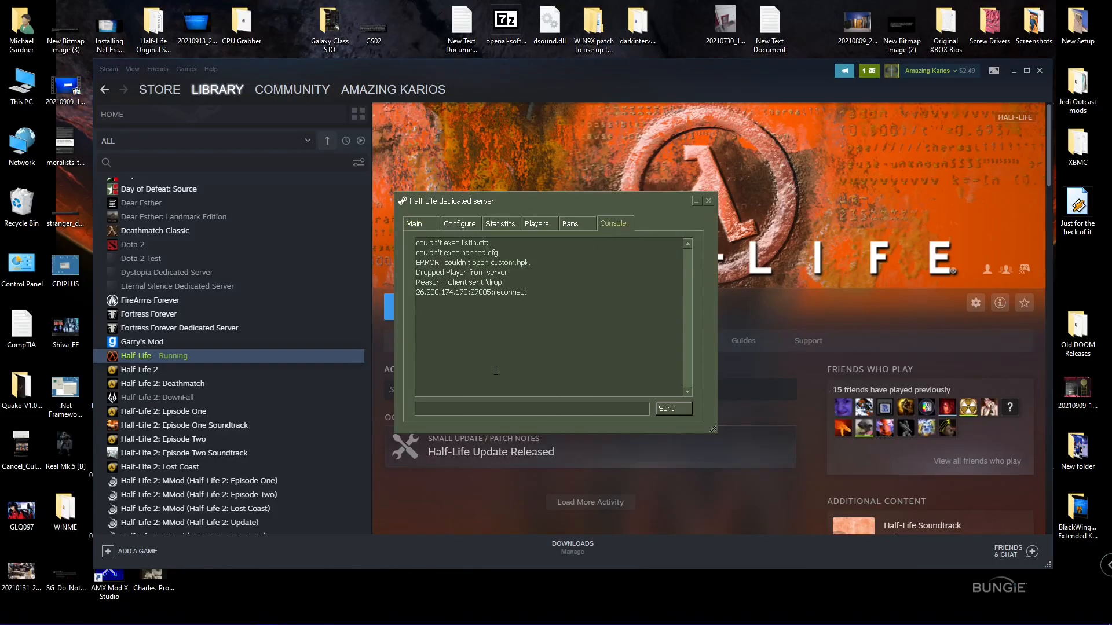
pyautogui.write('sv_gravity 250')
pyautogui.press('Return')
pyautogui.click(279, 615)
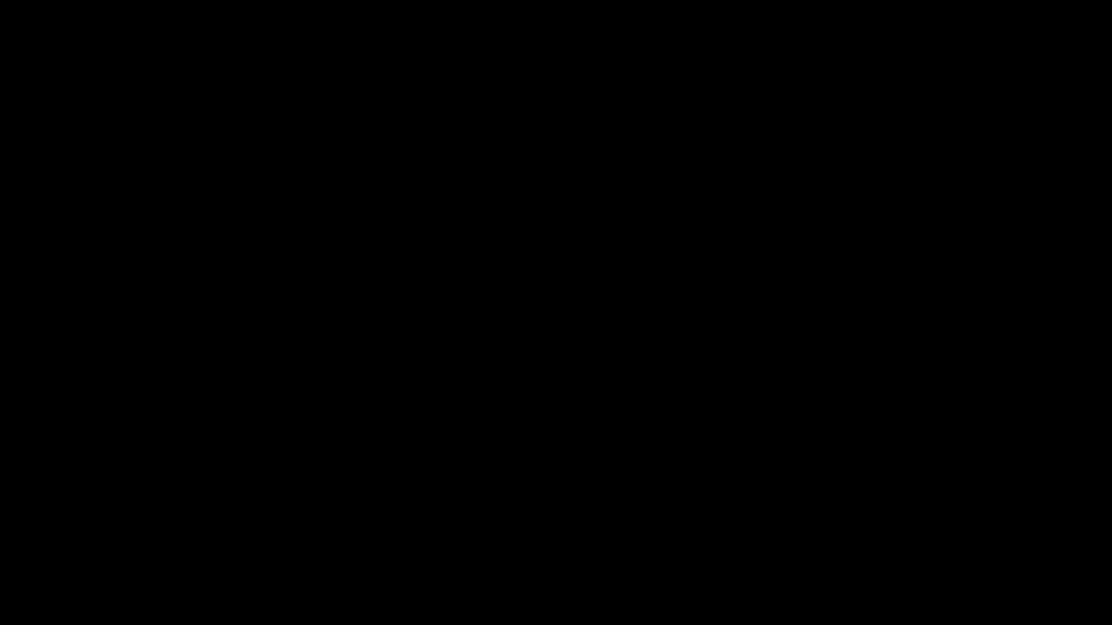
# Step: Walk up the ramp into the rail yard and around the tunnel entrance, then bring up the console
pyautogui.press('w')
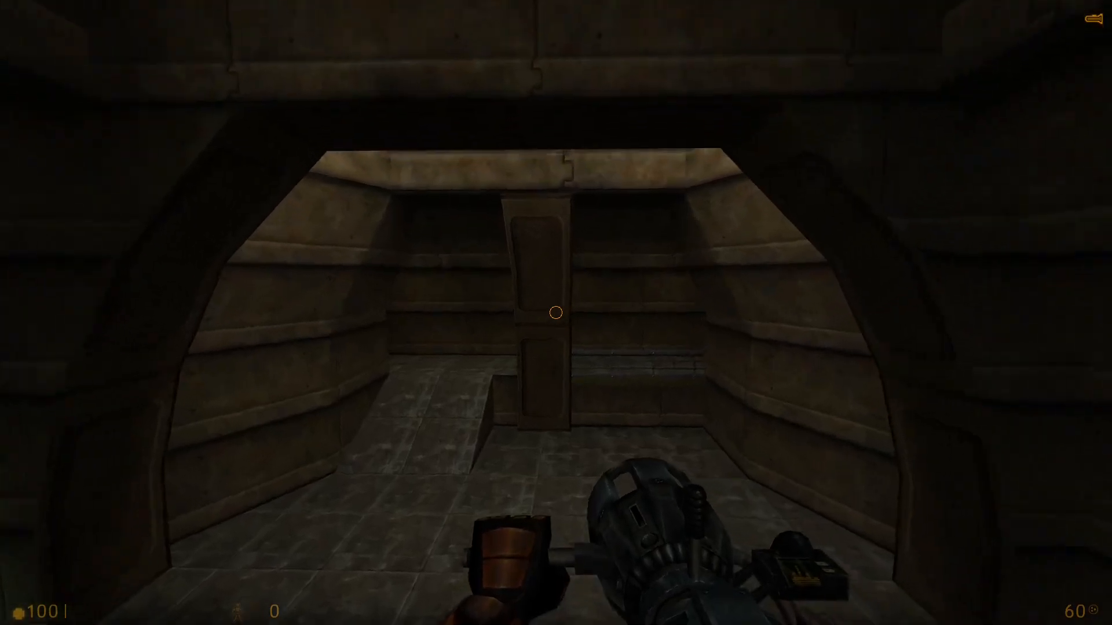
pyautogui.press('w')
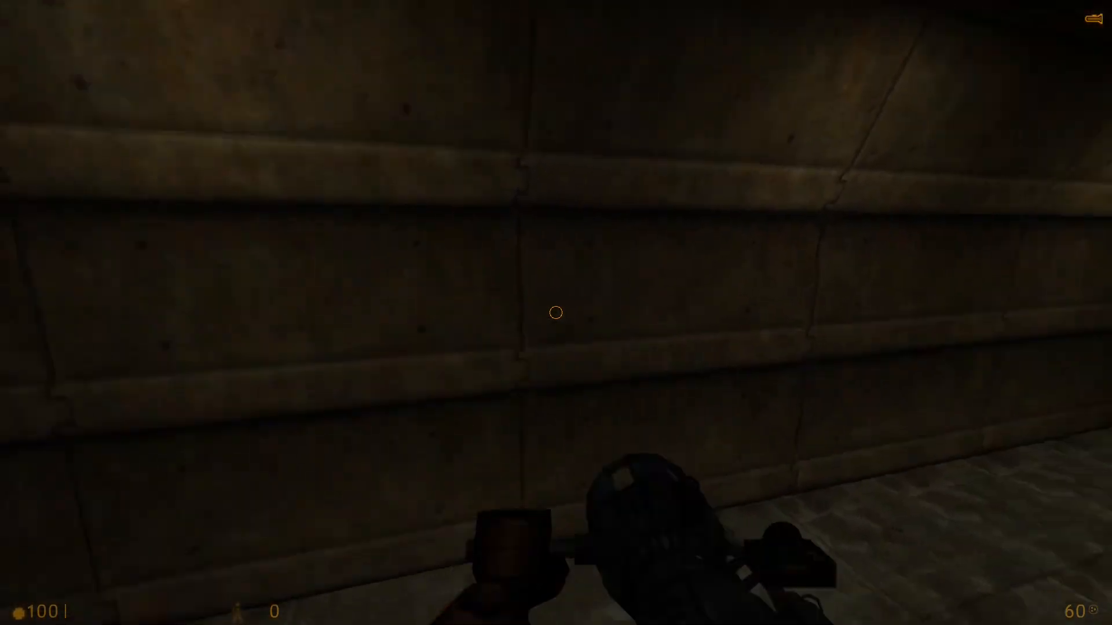
pyautogui.press('w')
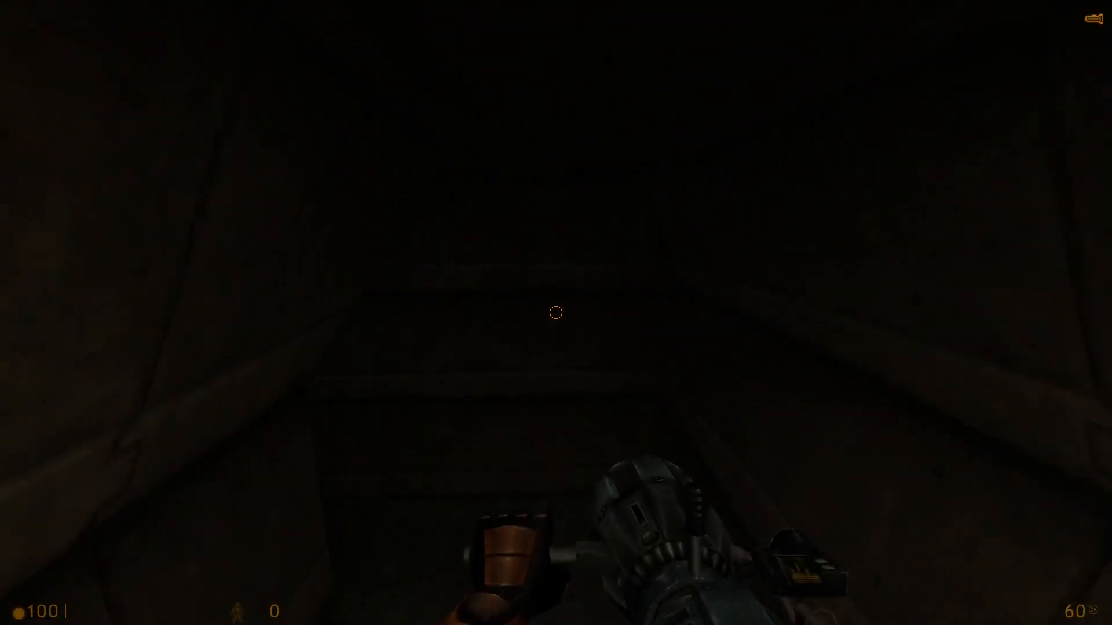
pyautogui.press('w')
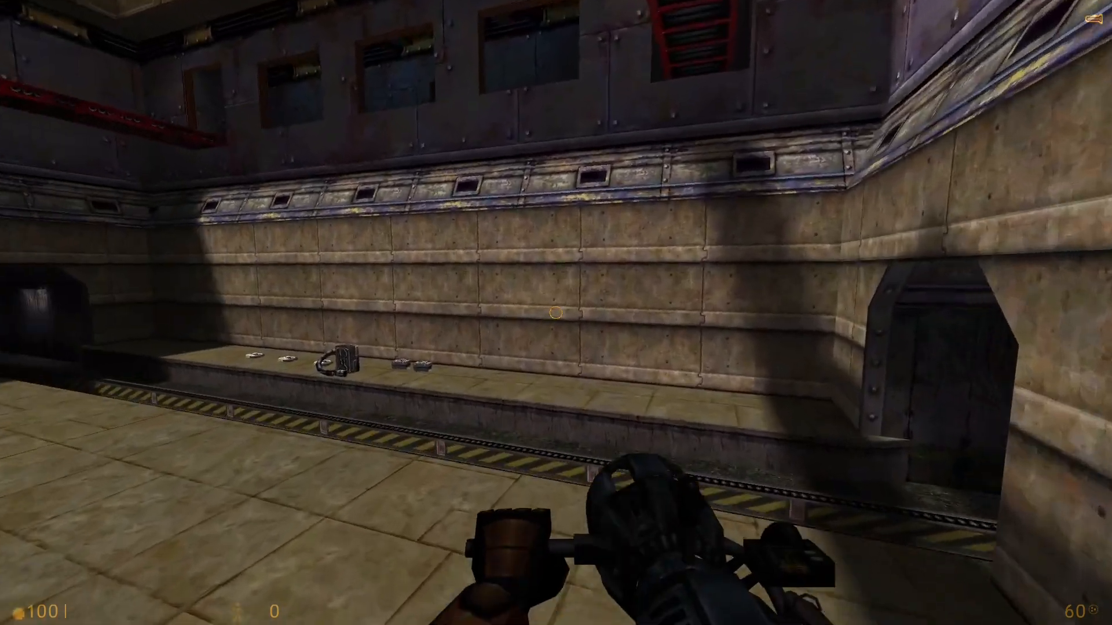
pyautogui.press('w')
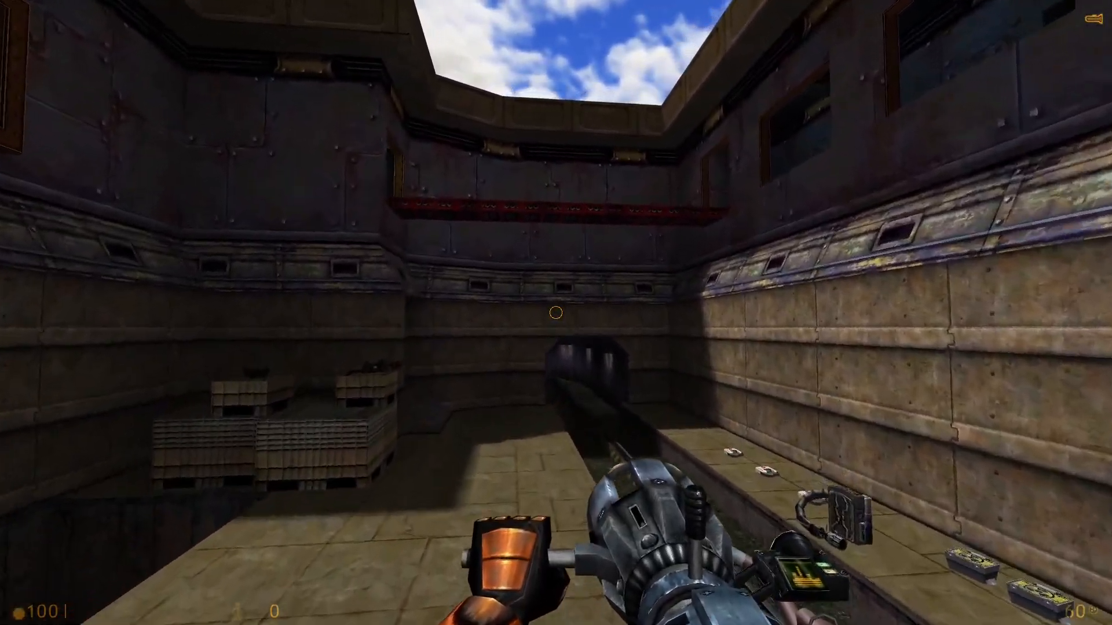
pyautogui.press('w')
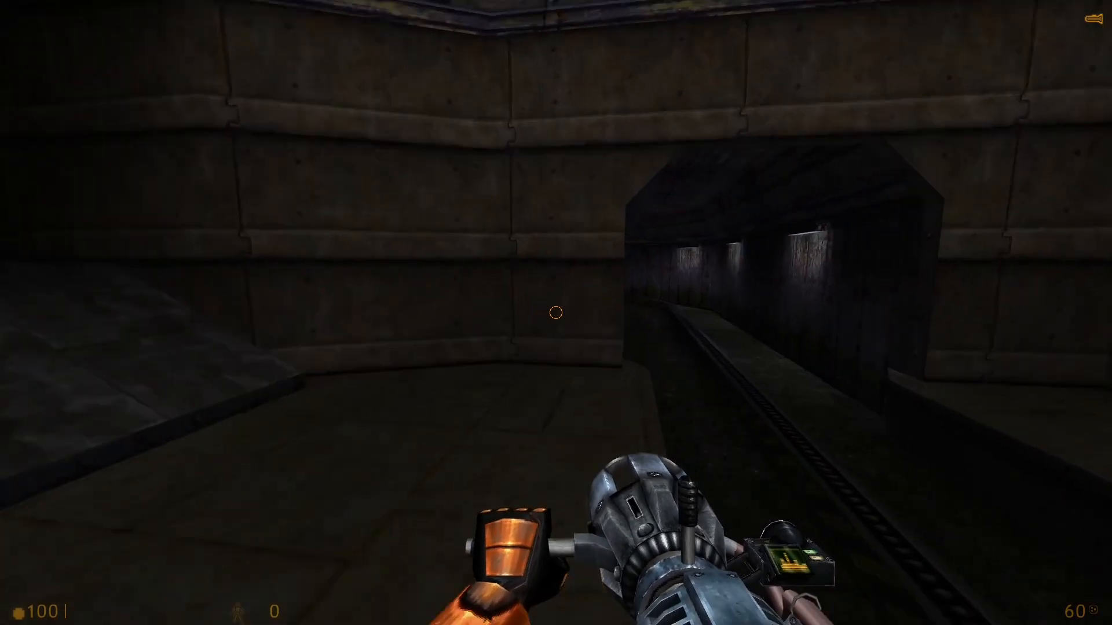
pyautogui.press('s')
pyautogui.press('s')
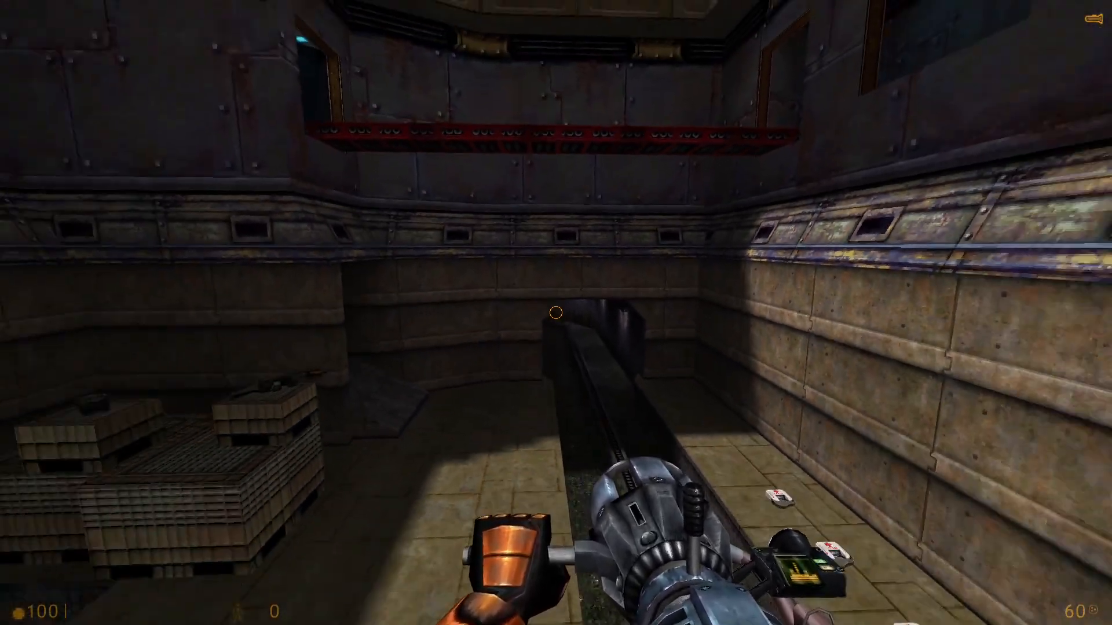
pyautogui.press('w')
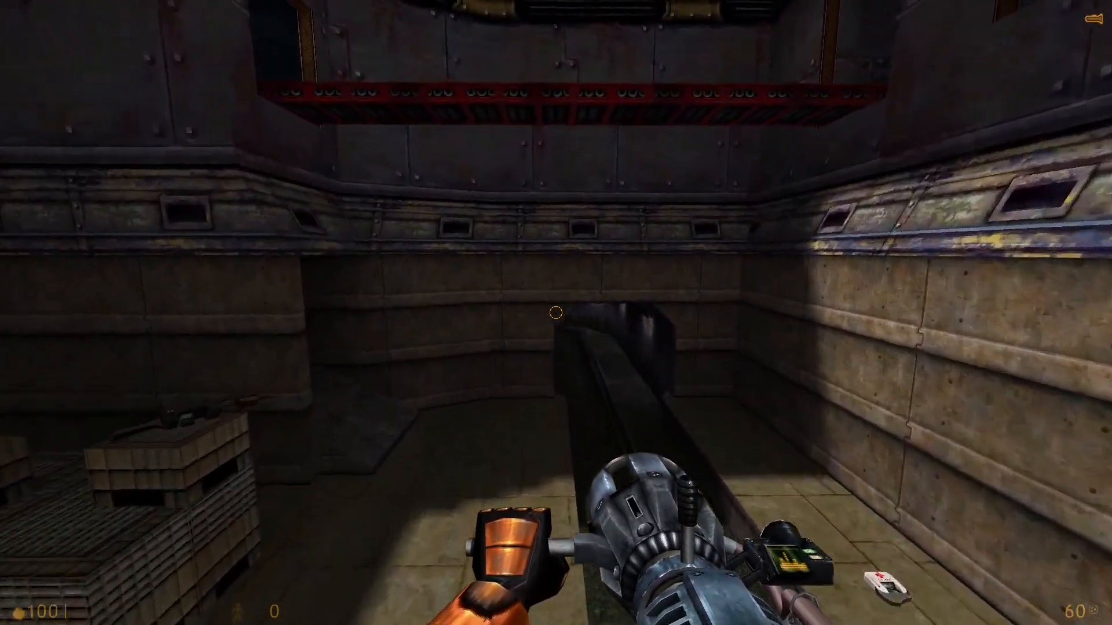
pyautogui.press('s')
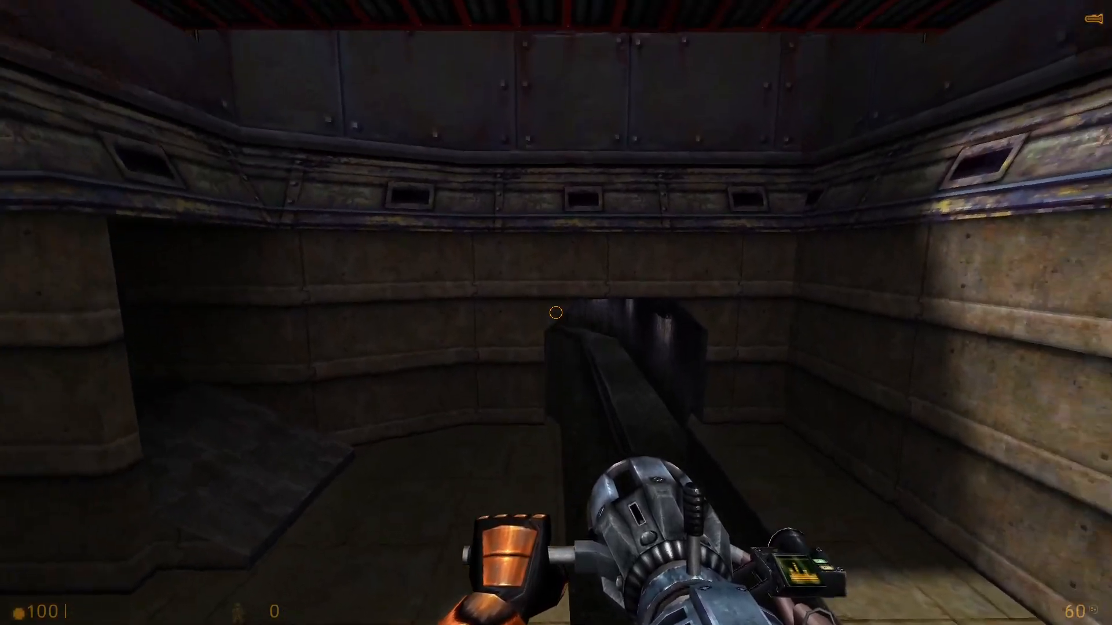
pyautogui.press('s')
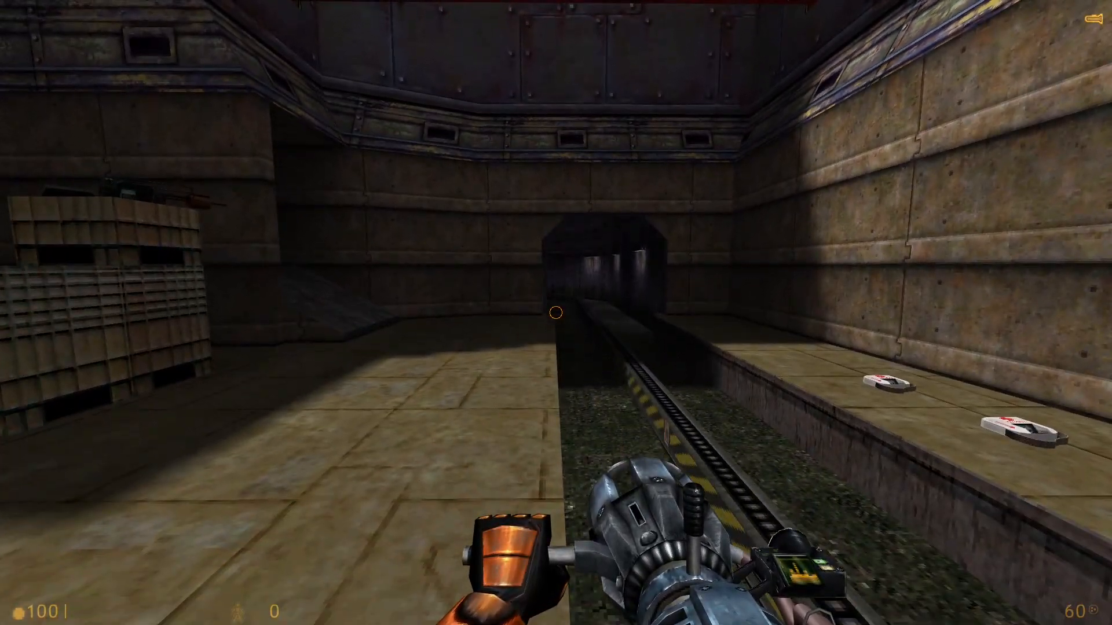
pyautogui.press('`')
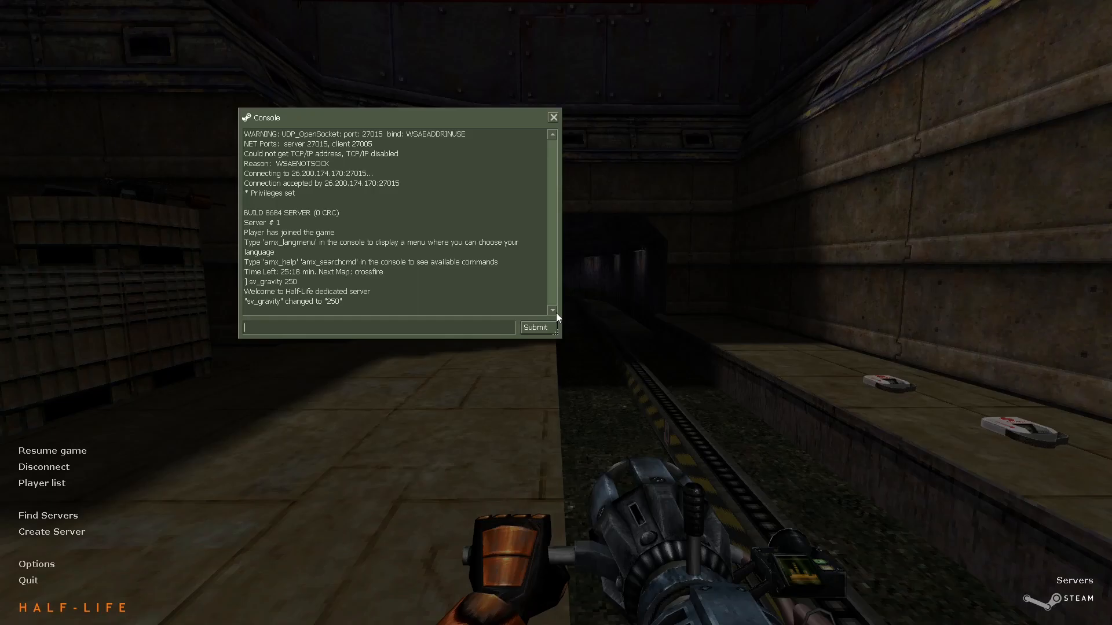
# Step: Set the rcon password and send sv_gravity 800 from the game console, then close it
pyautogui.write('r')
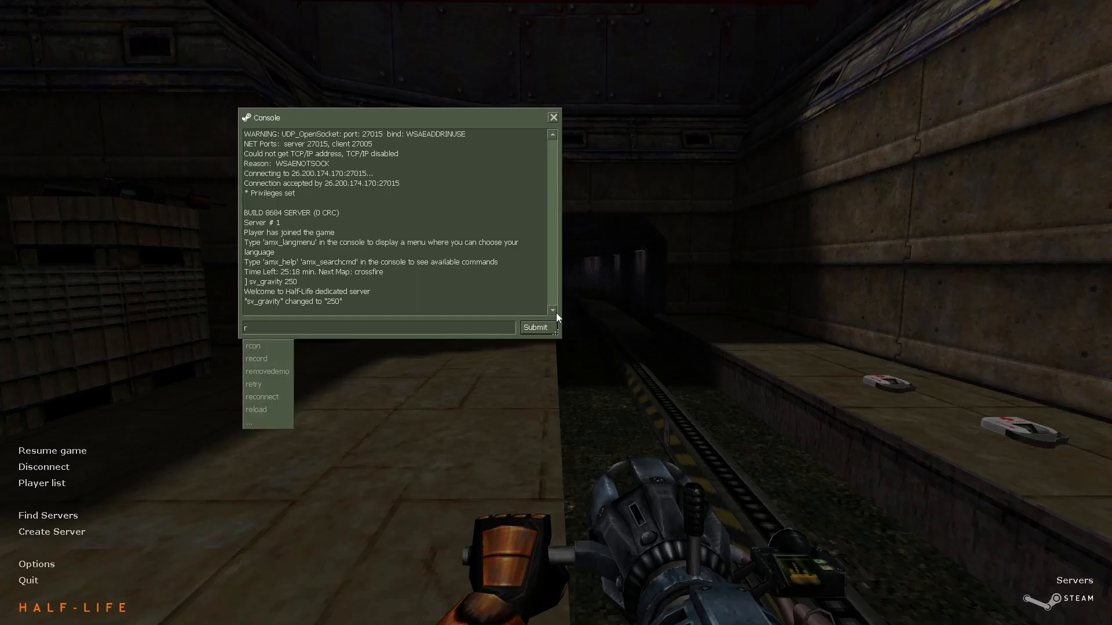
pyautogui.write('c')
pyautogui.press('Down')
pyautogui.press('Down')
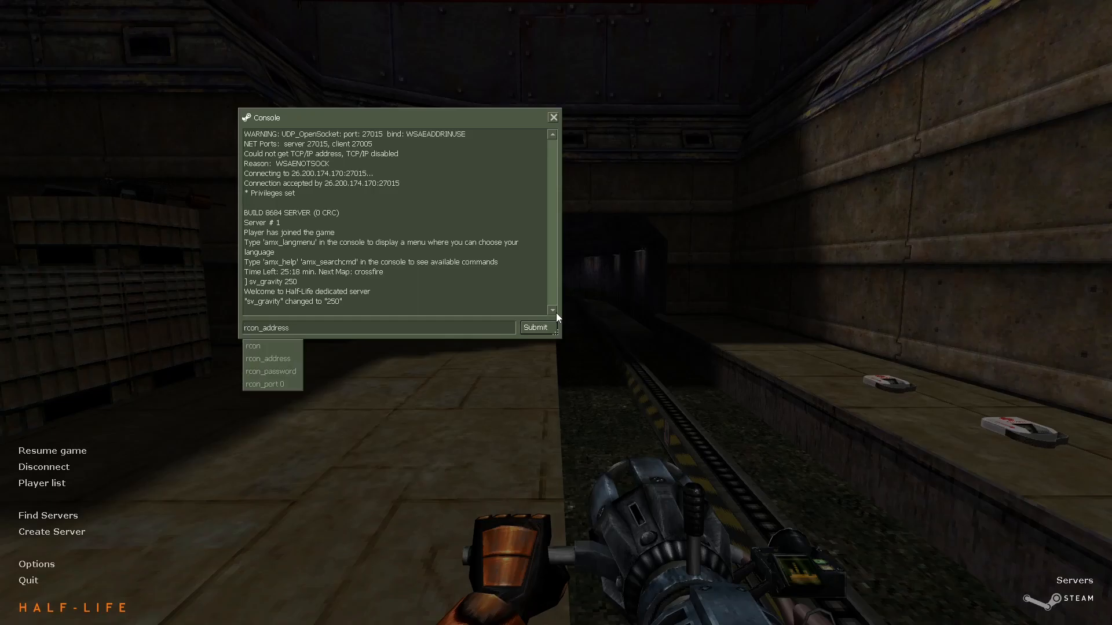
pyautogui.press('Down')
pyautogui.write('1234')
pyautogui.press('Return')
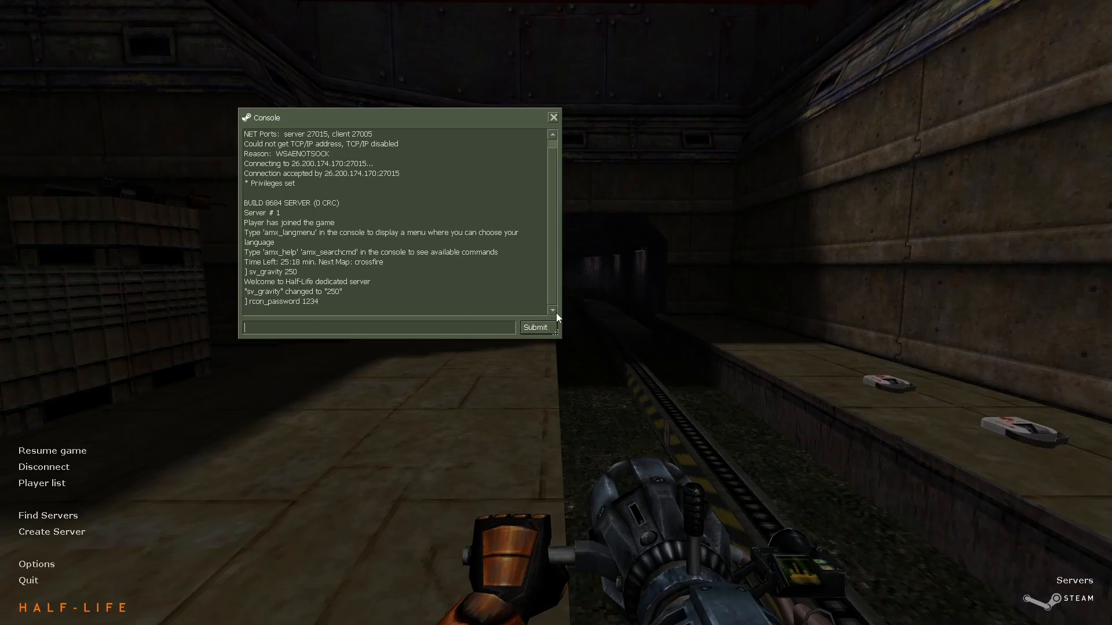
pyautogui.write('s')
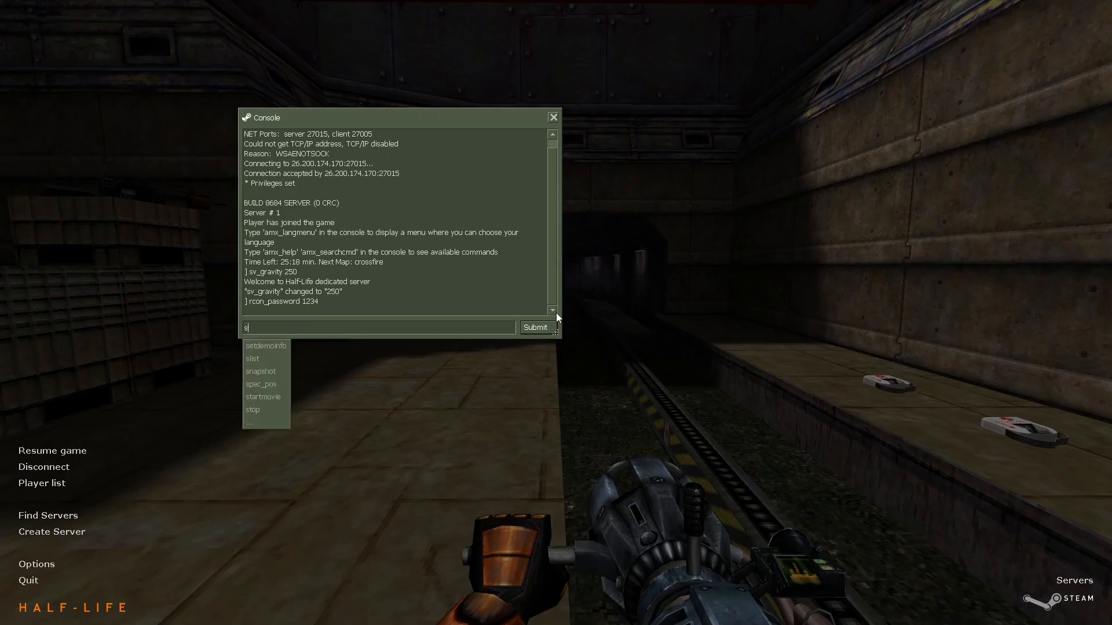
pyautogui.write('v_gr')
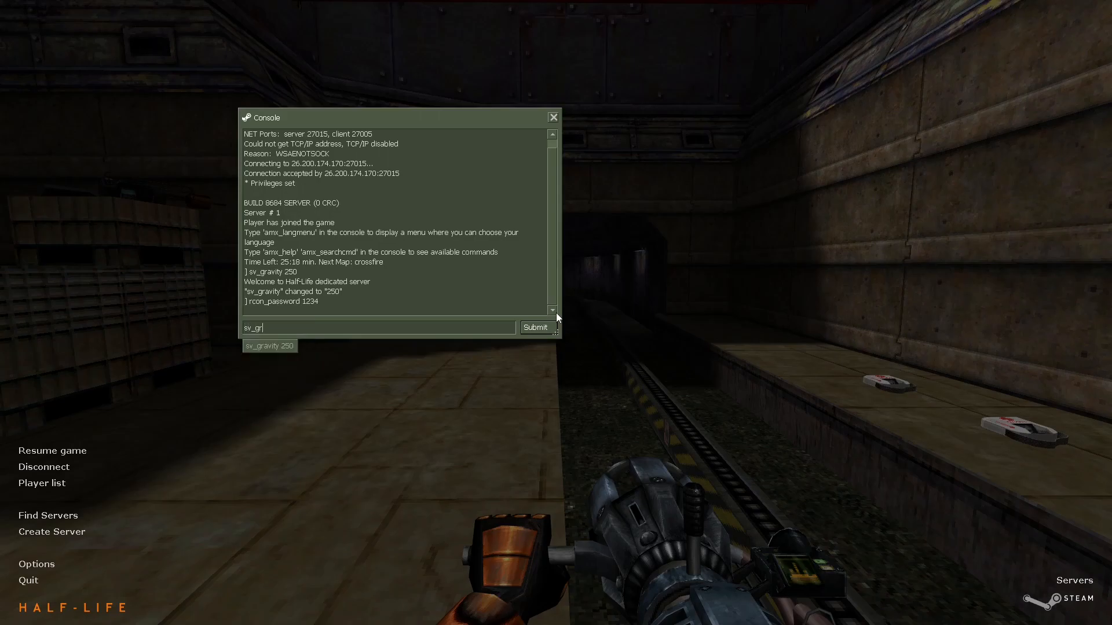
pyautogui.write('avity')
pyautogui.write(' 800')
pyautogui.press('Return')
pyautogui.press('Down')
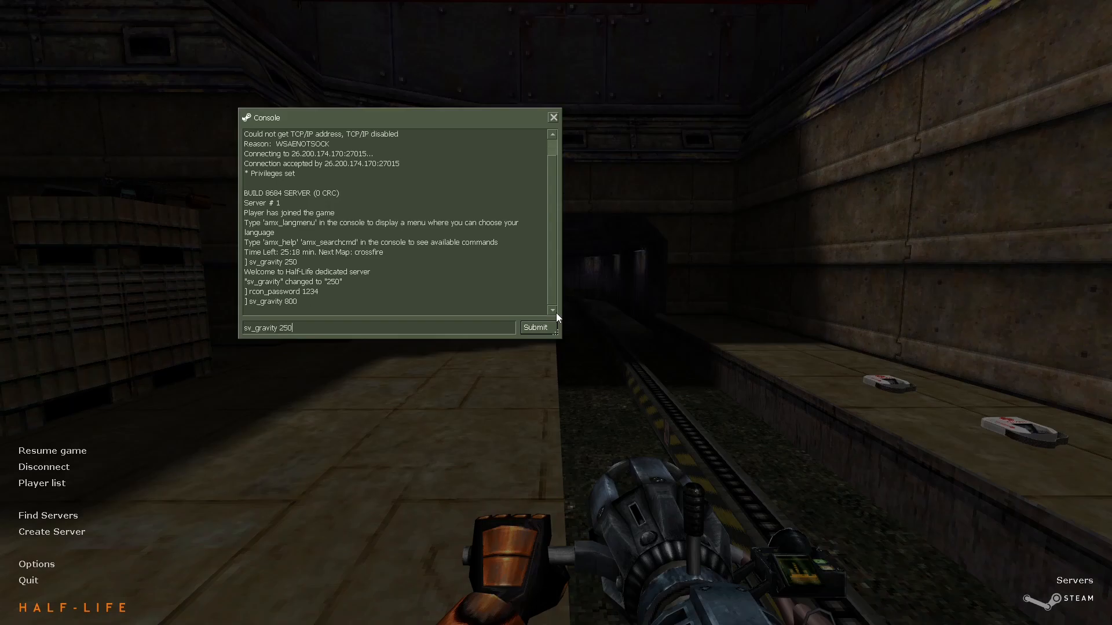
pyautogui.press('Escape')
# Step: Move forward past the crates toward the tunnel opening
pyautogui.press('w')
pyautogui.press('space')
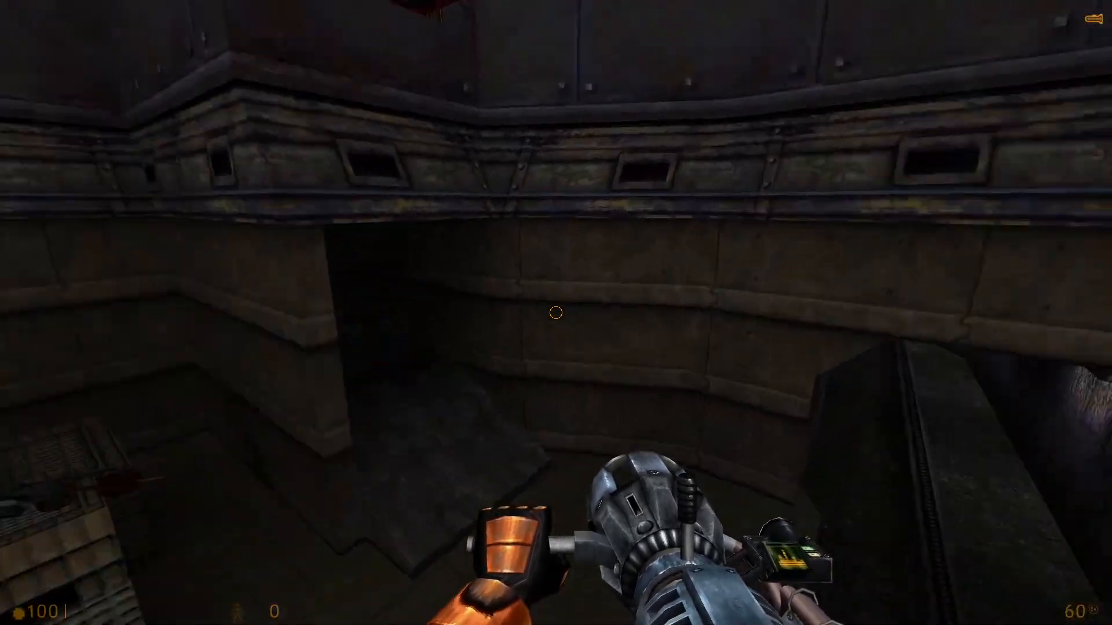
pyautogui.press('w')
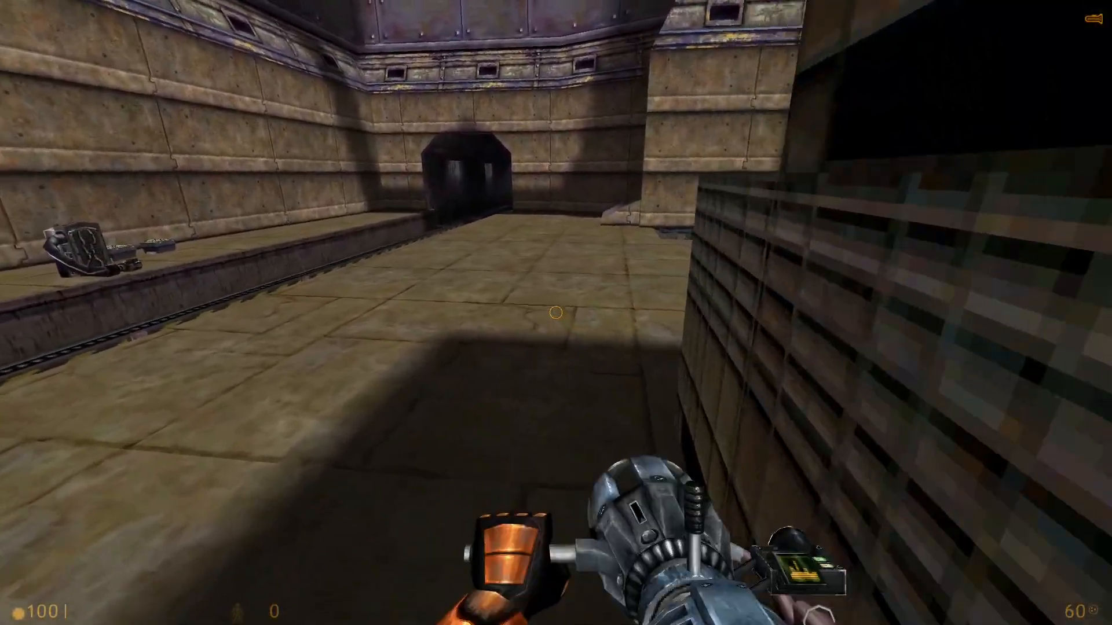
pyautogui.press('w')
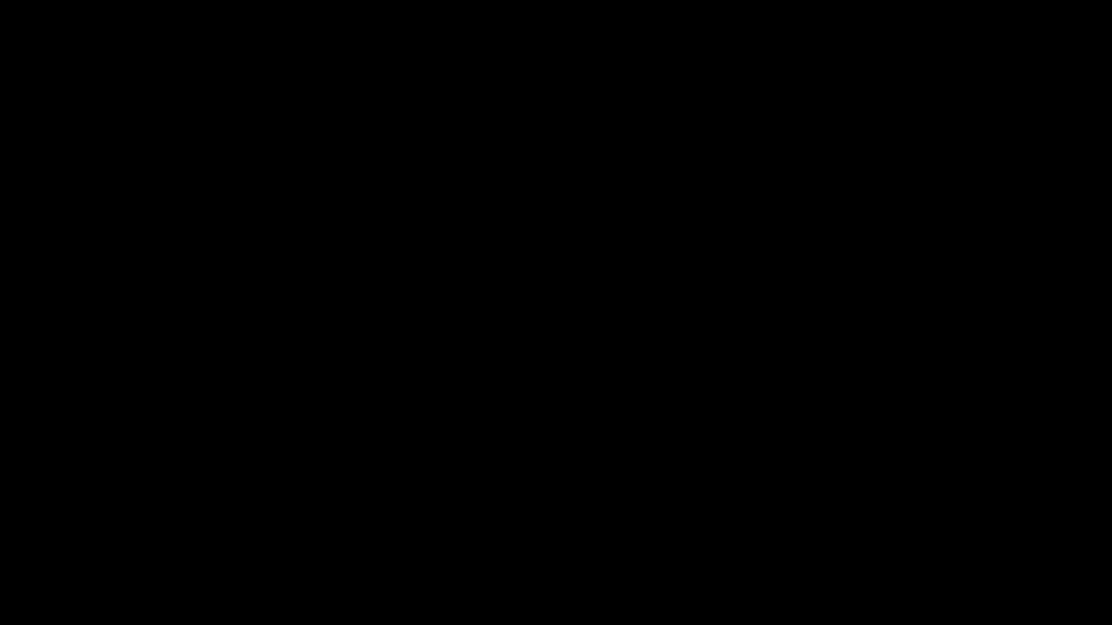
# Step: Switch to the HLDS window and enter sv_gravity 800 in its console
pyautogui.hotkey('alt', 'Tab')
pyautogui.hotkey('alt', 'Tab')
pyautogui.hotkey('alt', 'Tab')
pyautogui.hotkey('alt', 'Tab')
pyautogui.hotkey('alt', 'Tab')
pyautogui.hotkey('alt', 'Tab')
pyautogui.hotkey('alt', 'Tab')
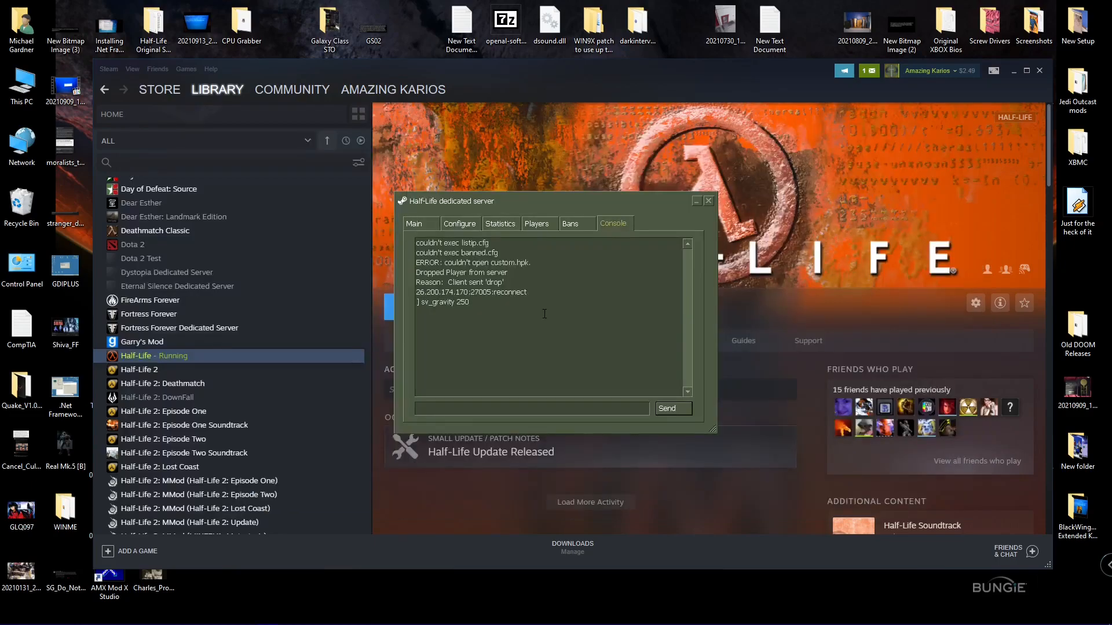
pyautogui.write('sv_gravity 800')
pyautogui.press('Return')
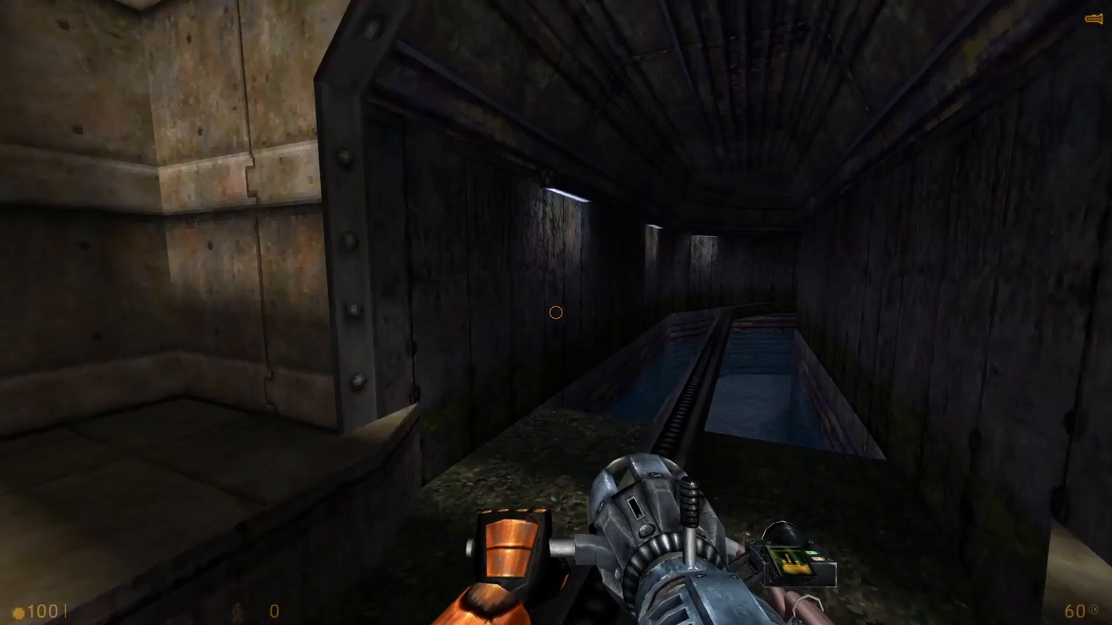
# Step: Walk down the tunnel through the water channel, collecting the revolver, gluon gun and ammo
pyautogui.press('w')
pyautogui.press('w')
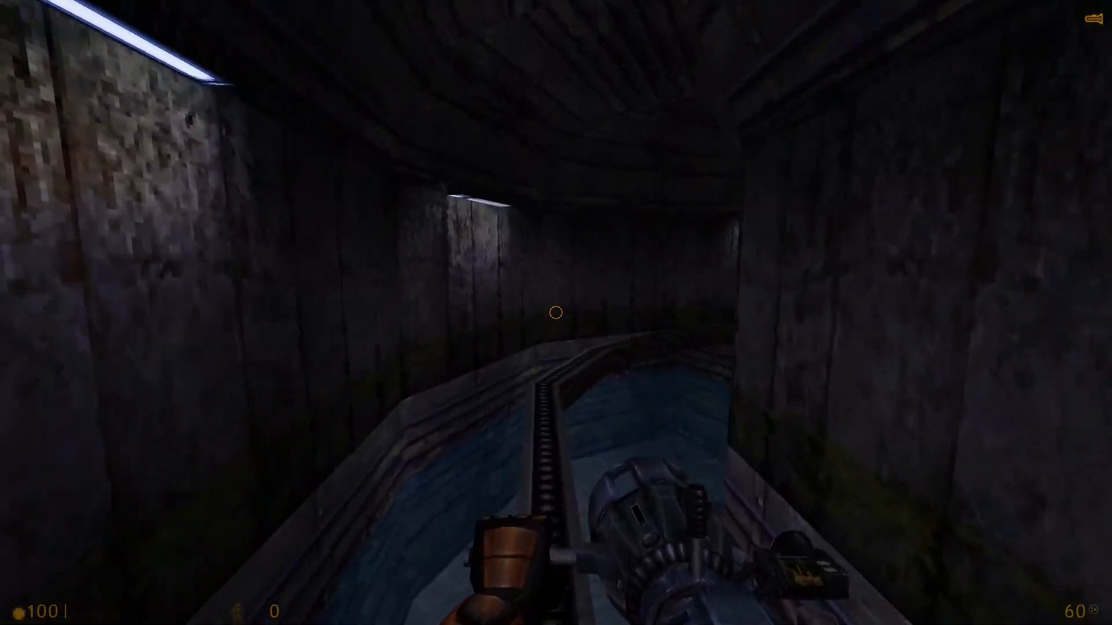
pyautogui.press('w')
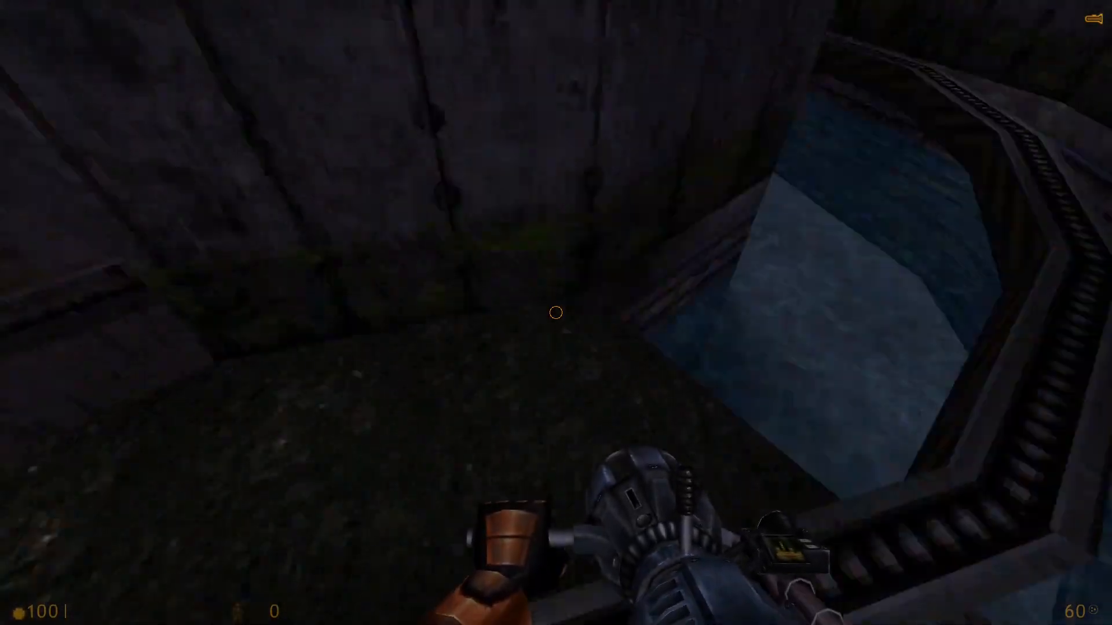
pyautogui.press('w')
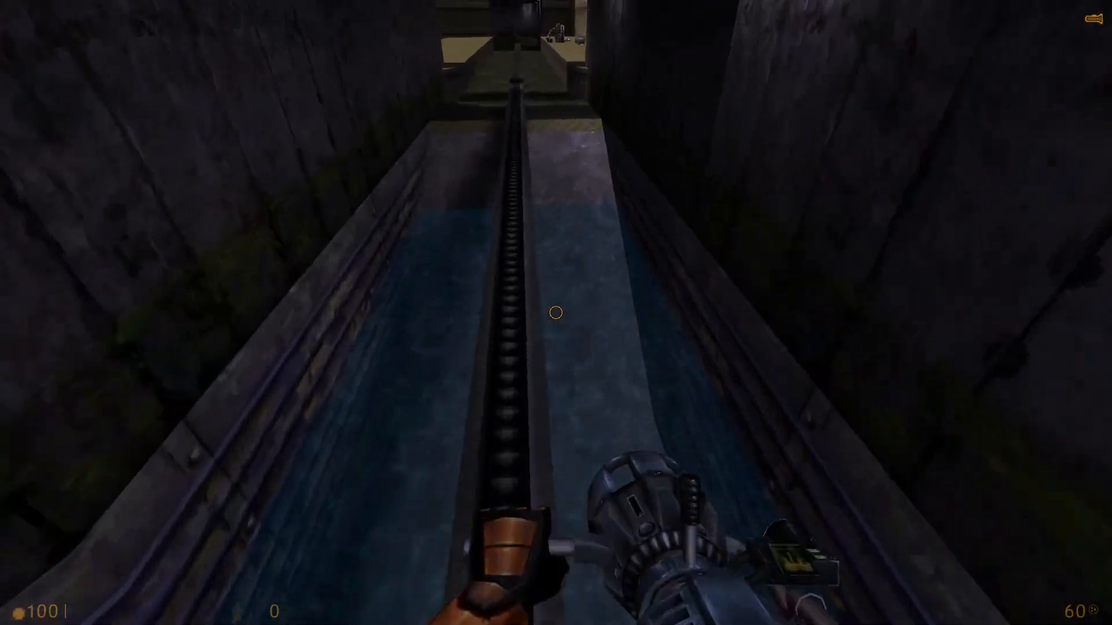
pyautogui.press('w')
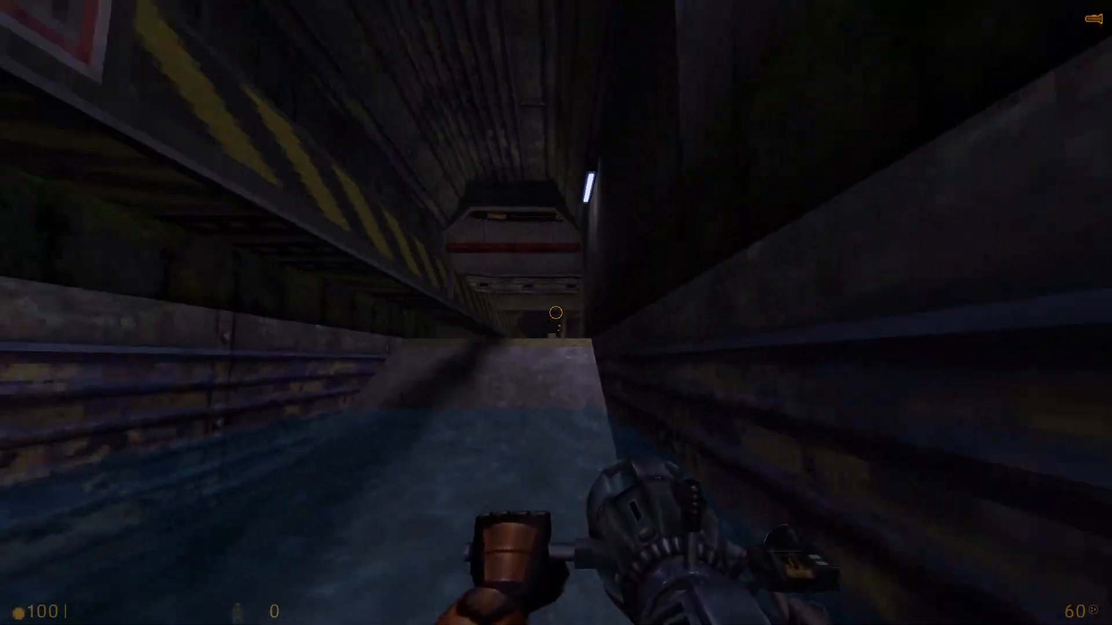
pyautogui.press('w')
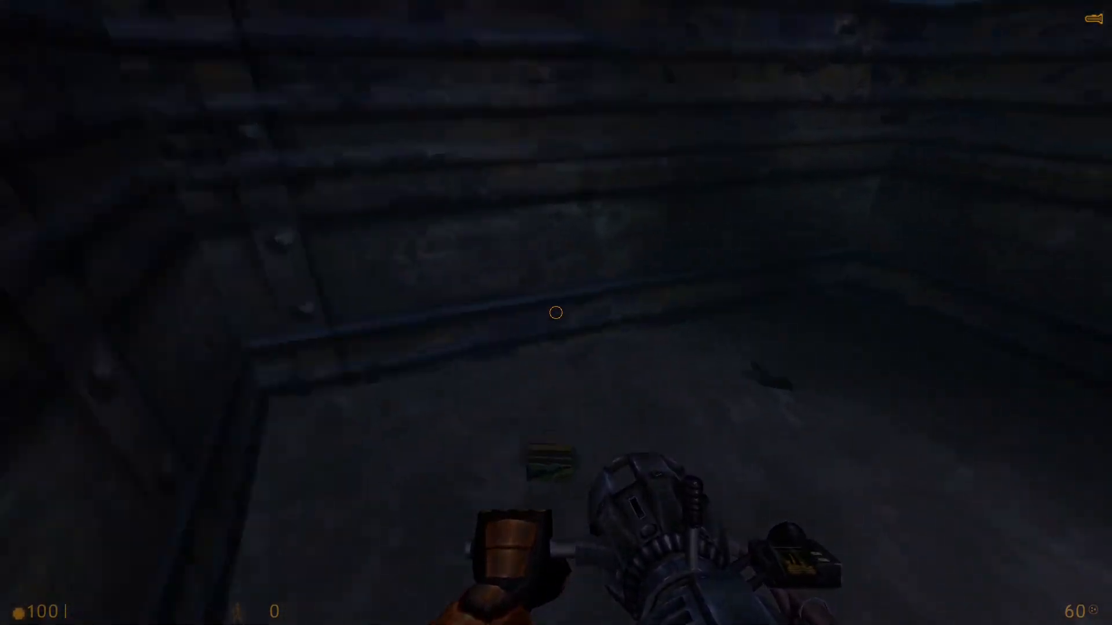
pyautogui.press('w')
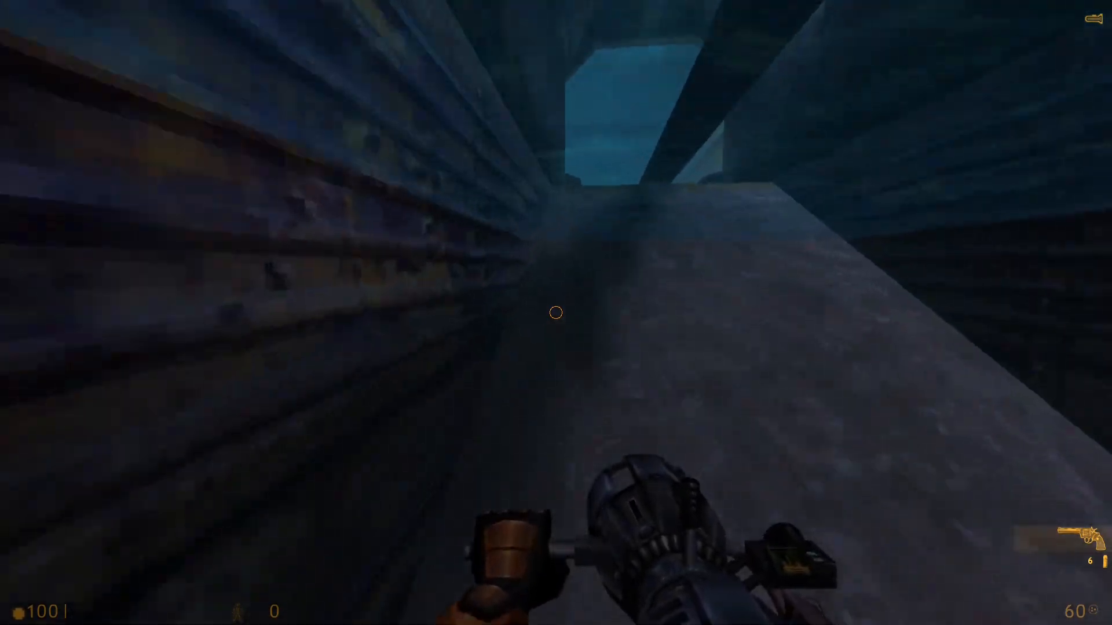
pyautogui.press('w')
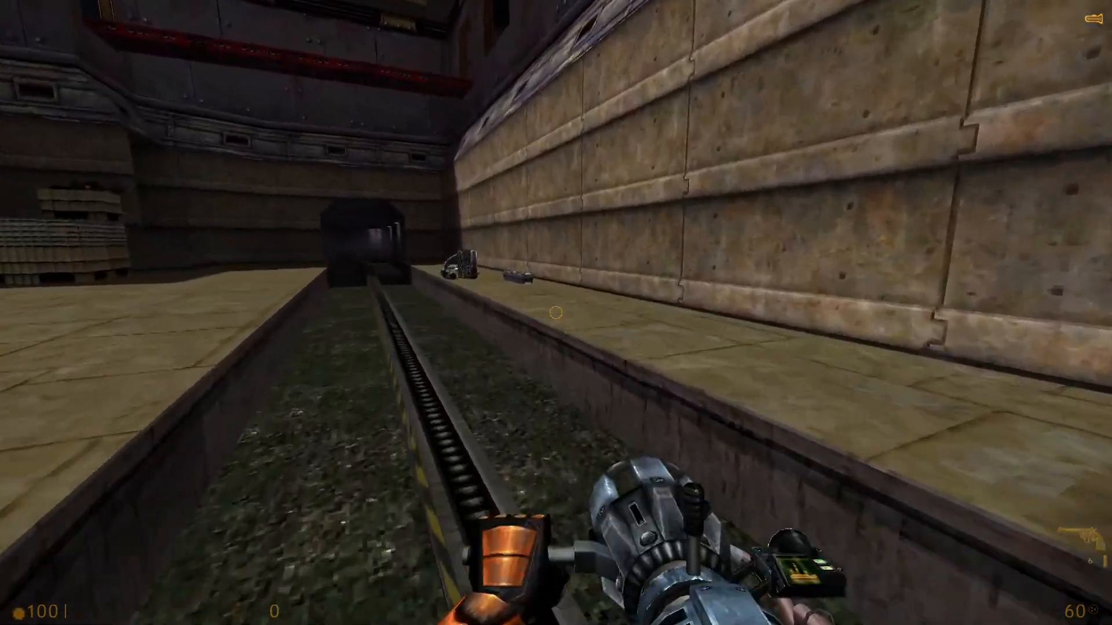
pyautogui.press('w')
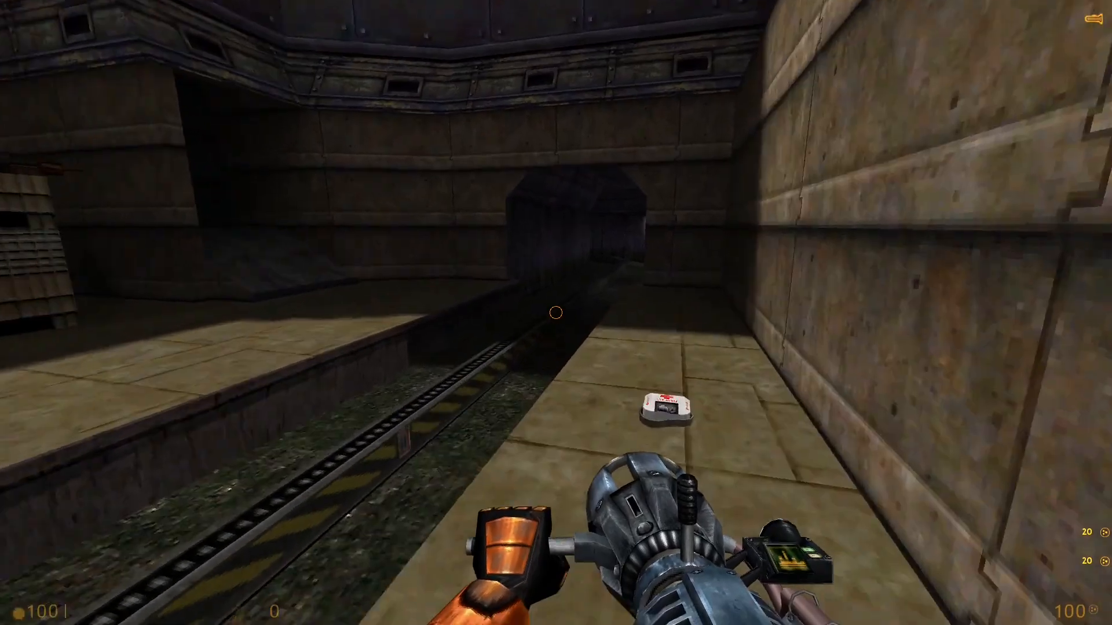
pyautogui.press('s')
# Step: Follow the rail through the long dark tunnel out into the water room
pyautogui.press('w')
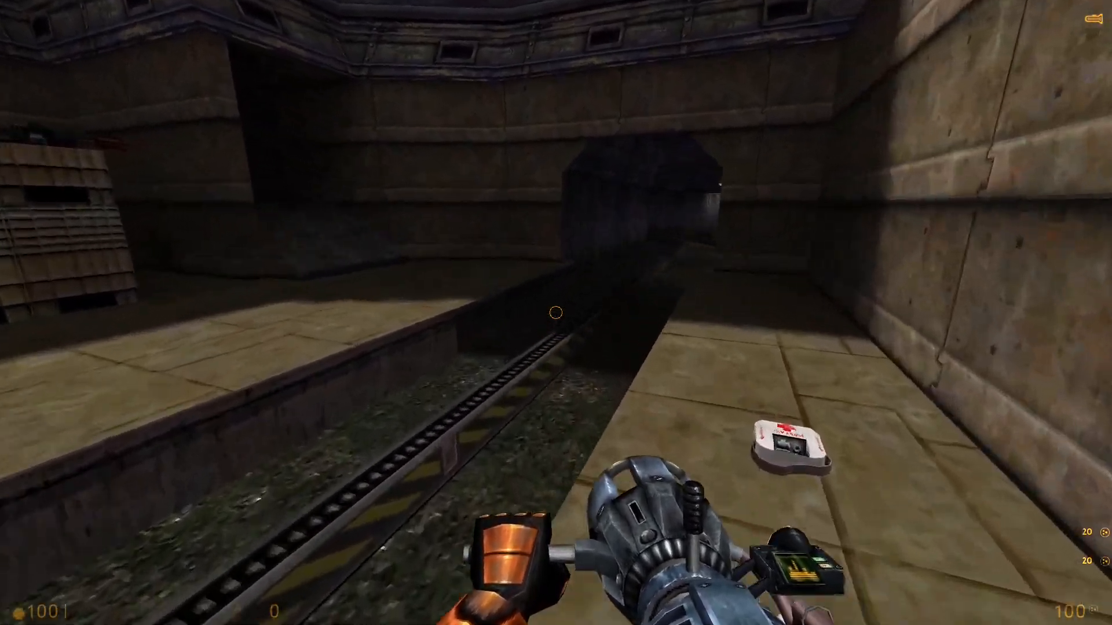
pyautogui.press('w')
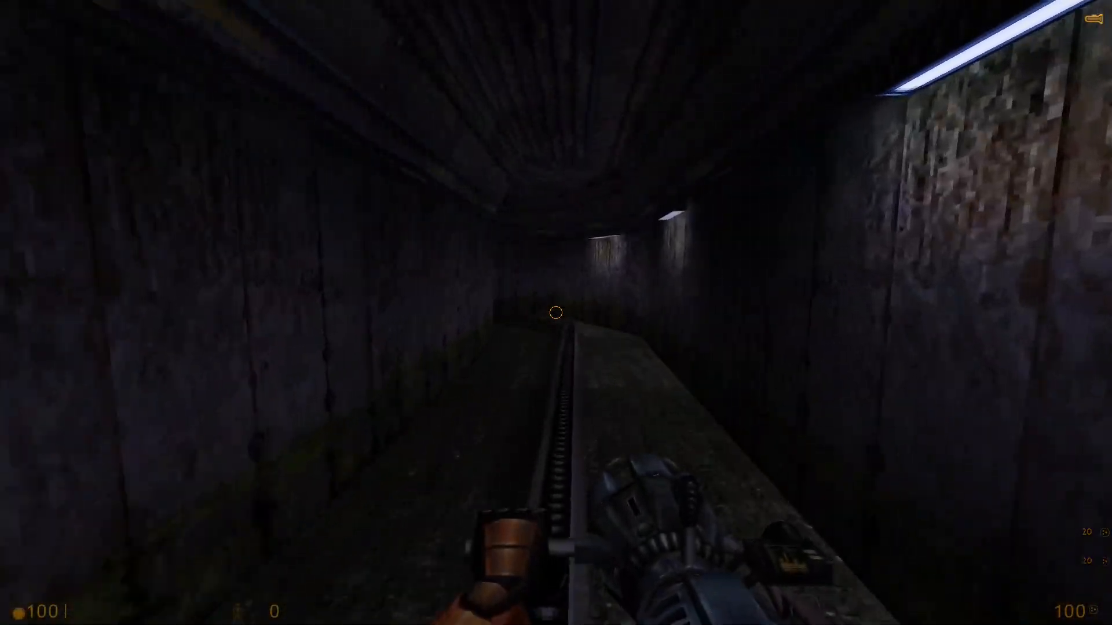
pyautogui.press('w')
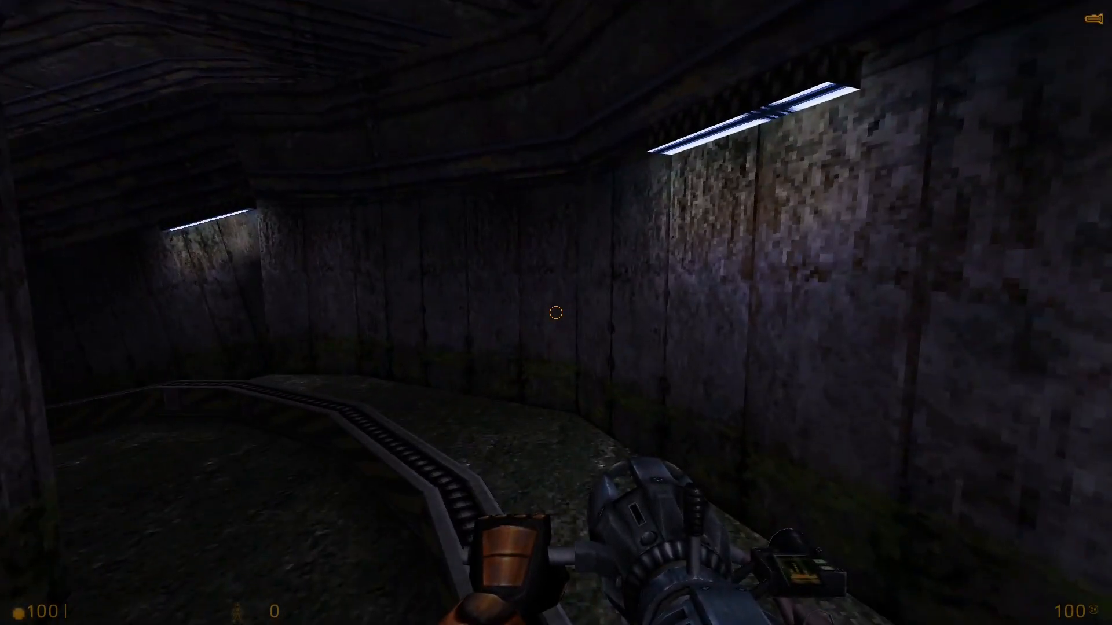
pyautogui.press('w')
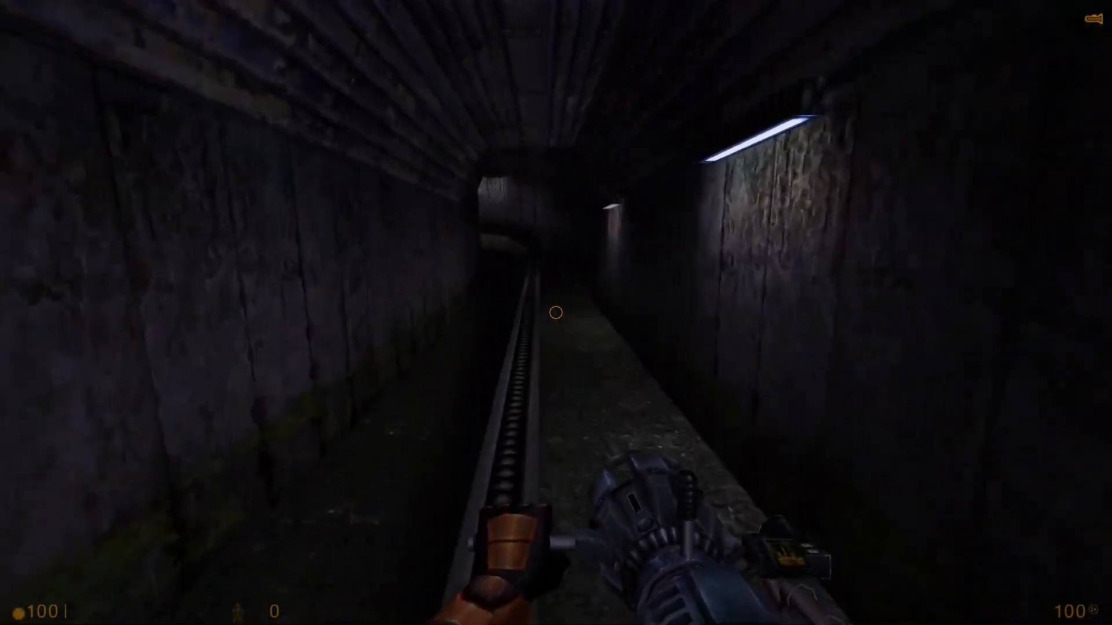
pyautogui.press('w')
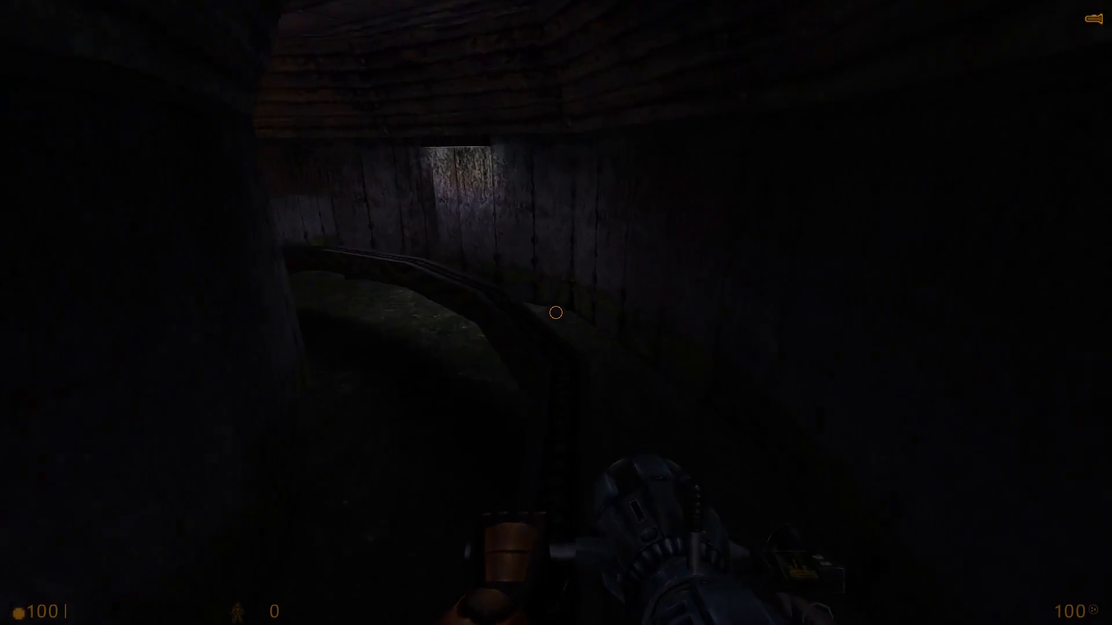
pyautogui.press('w')
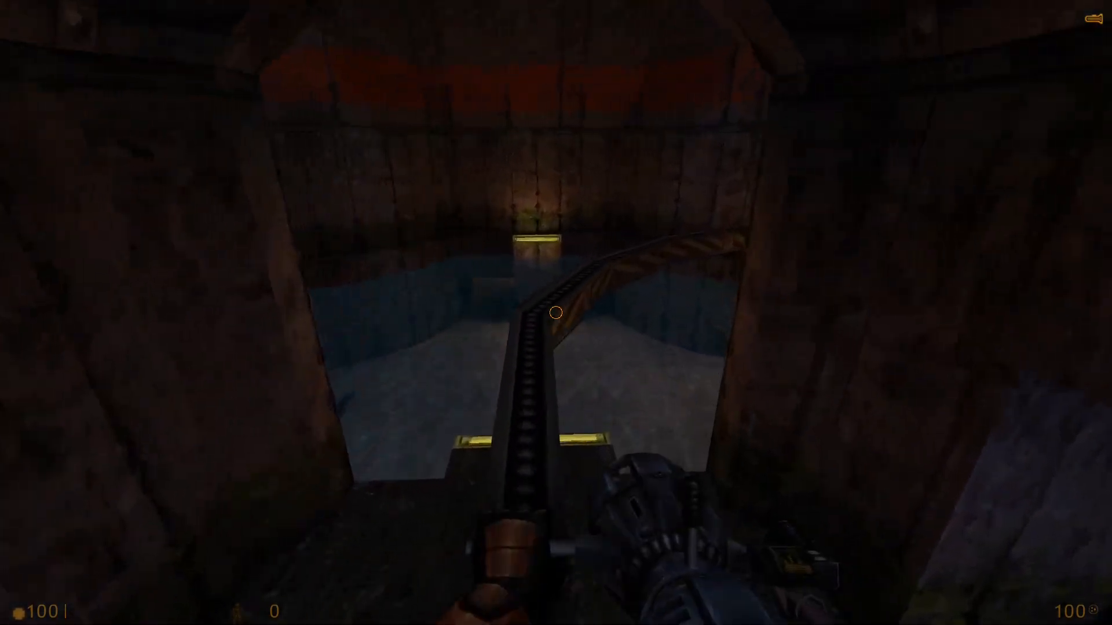
pyautogui.press('w')
pyautogui.press('w')
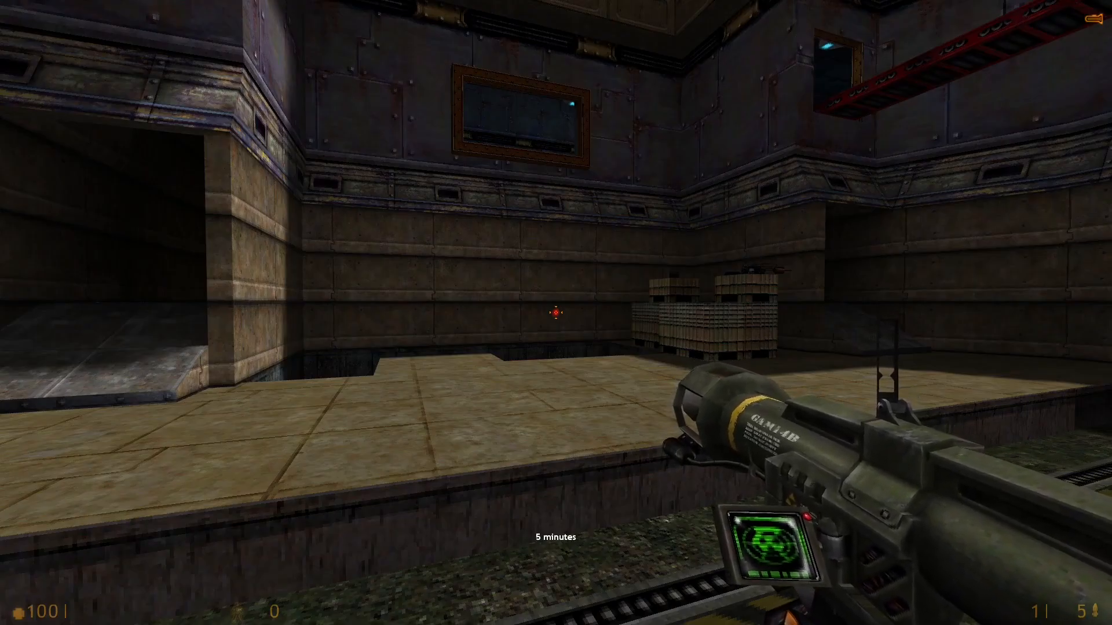
# Step: Walk along the rail platform over the weapon pickups and strafe across the tiled floor
pyautogui.press('s')
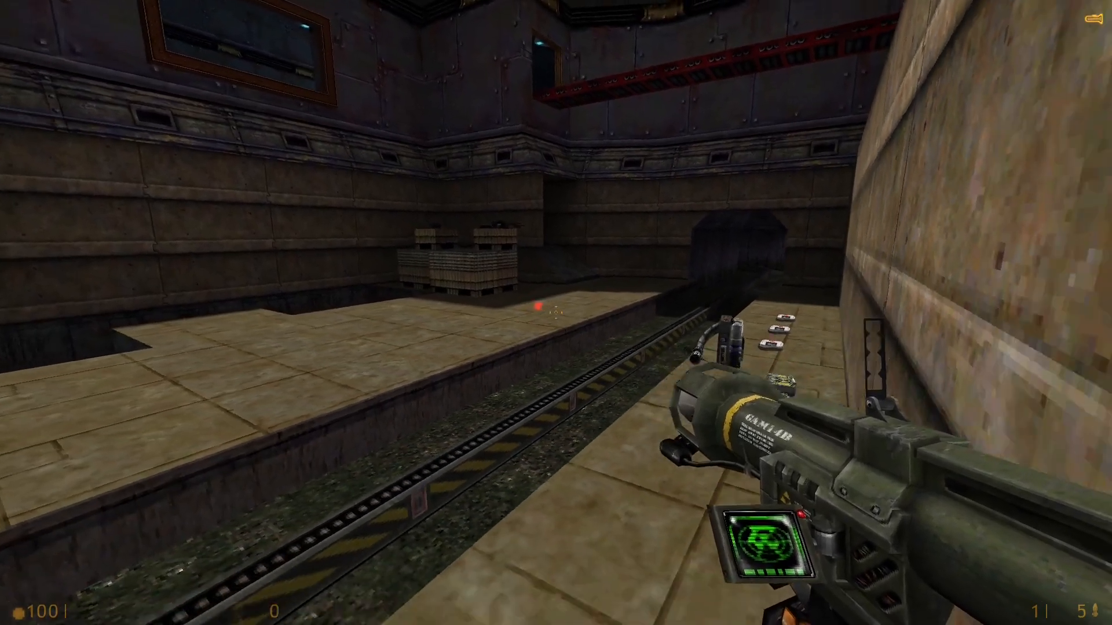
pyautogui.press('w')
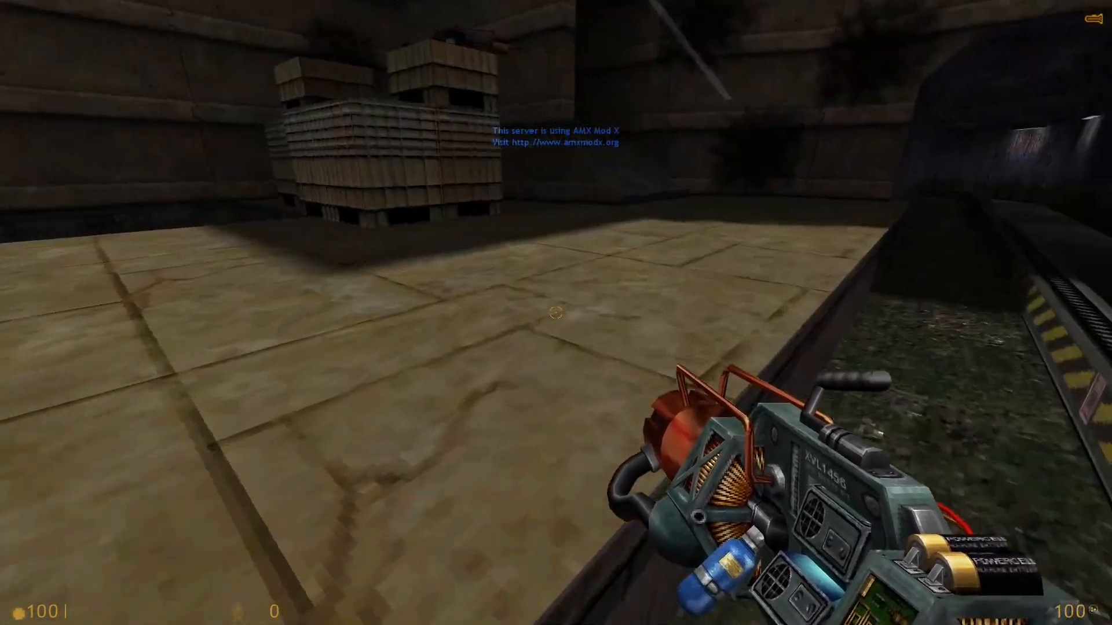
pyautogui.press('d')
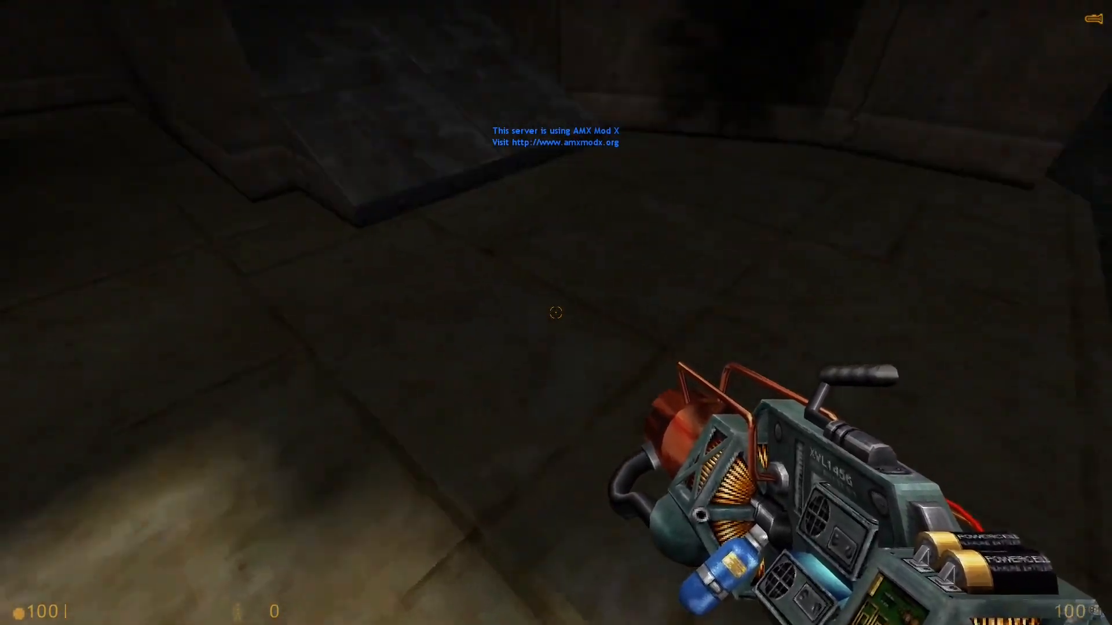
# Step: Launch upward with a charged Tau cannon shot, walk to the red ladder, and view the scoreboard
pyautogui.rightClick(556, 313)
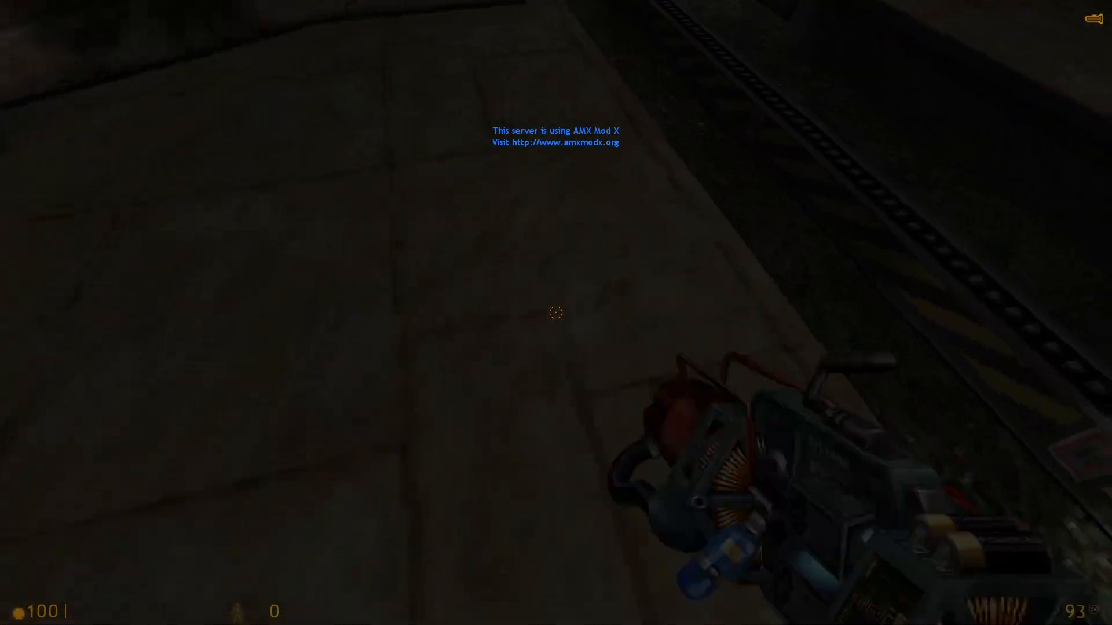
pyautogui.press('space')
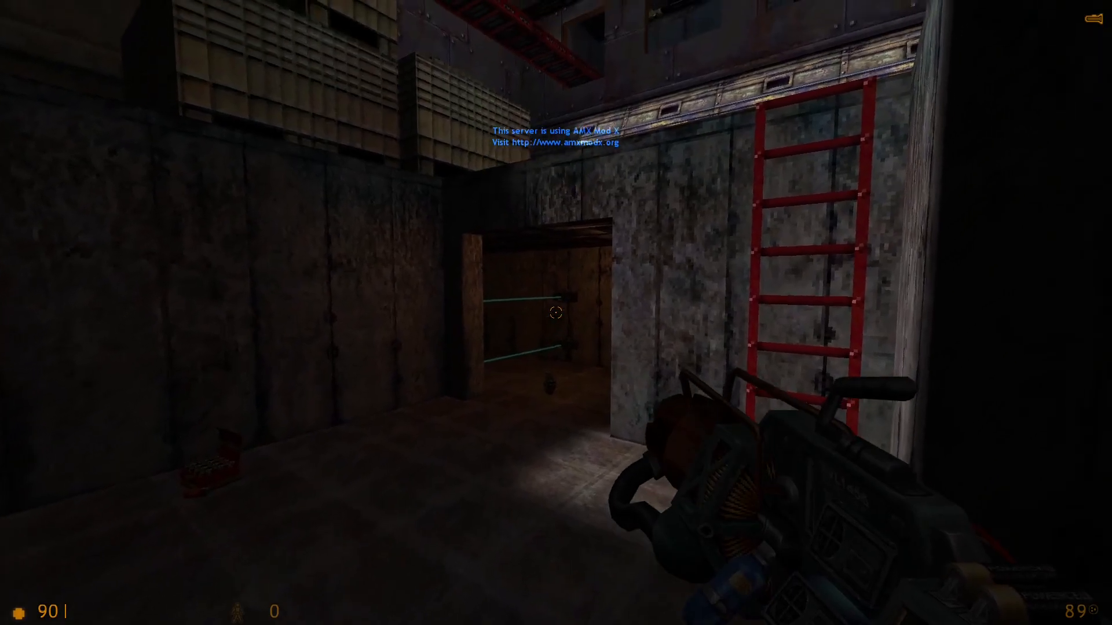
pyautogui.press('w')
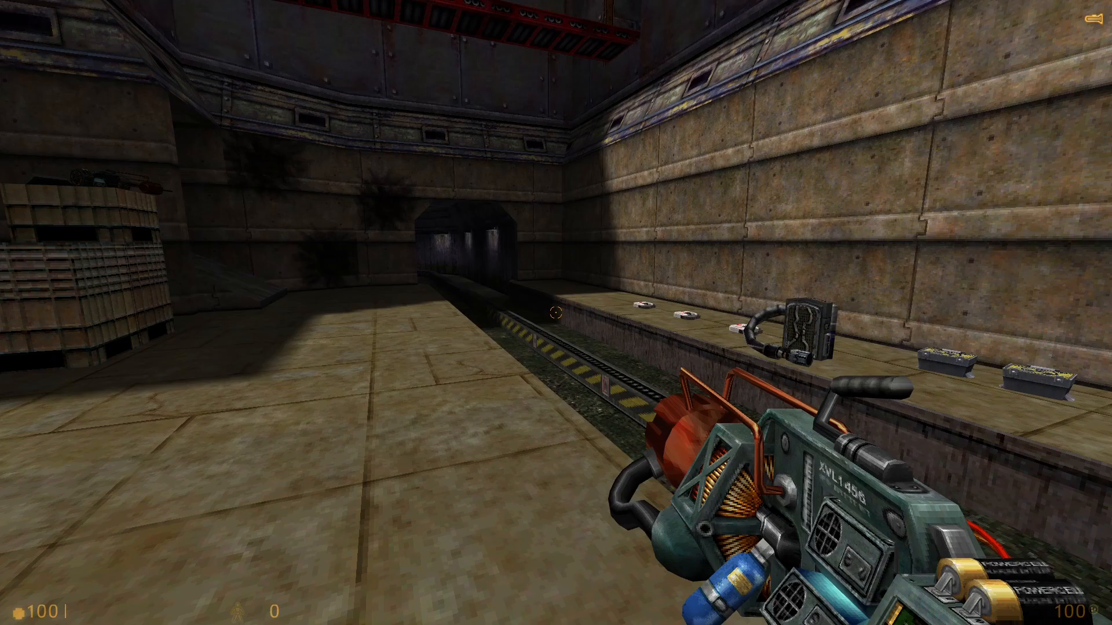
pyautogui.press('Tab')
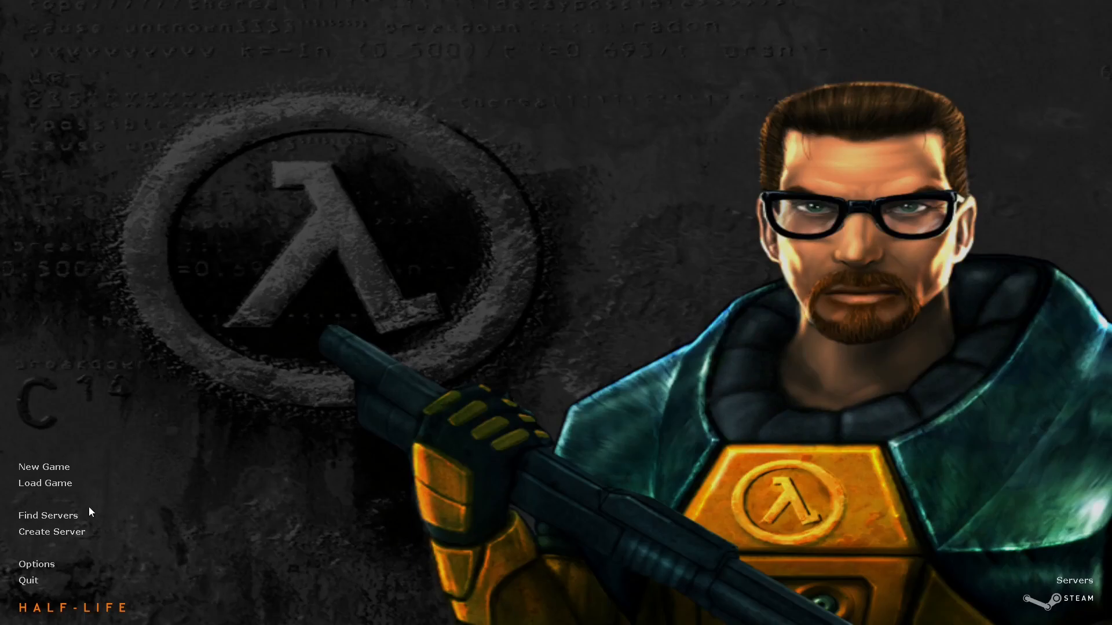
# Step: Join the LAN 'Half-Life dedicated server' and jump over the red railing above the courtyard
pyautogui.click(74, 514)
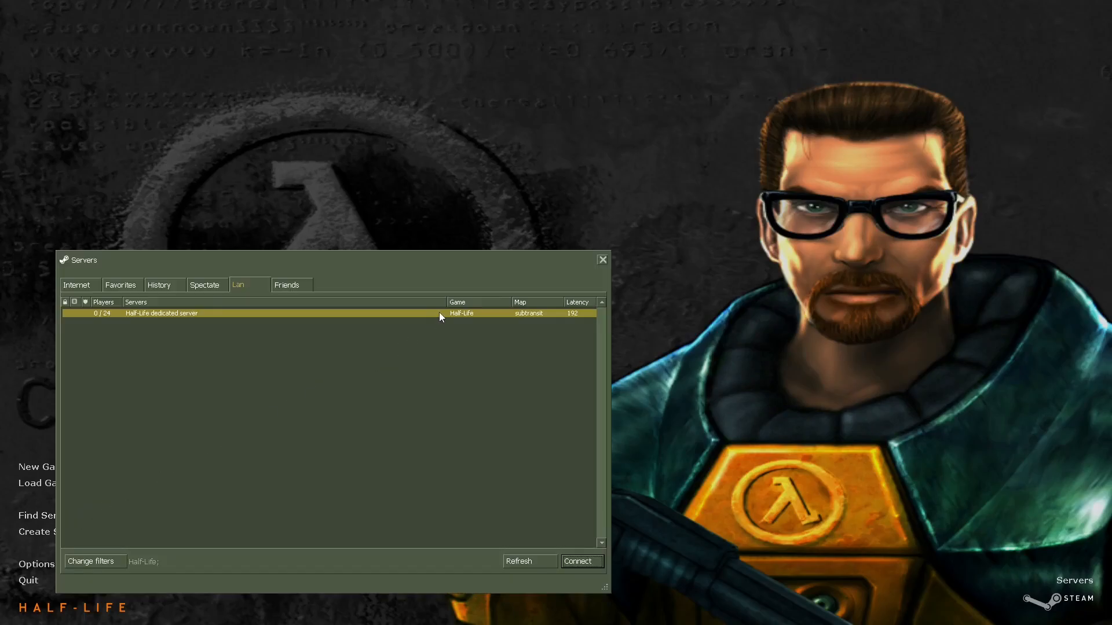
pyautogui.doubleClick(439, 313)
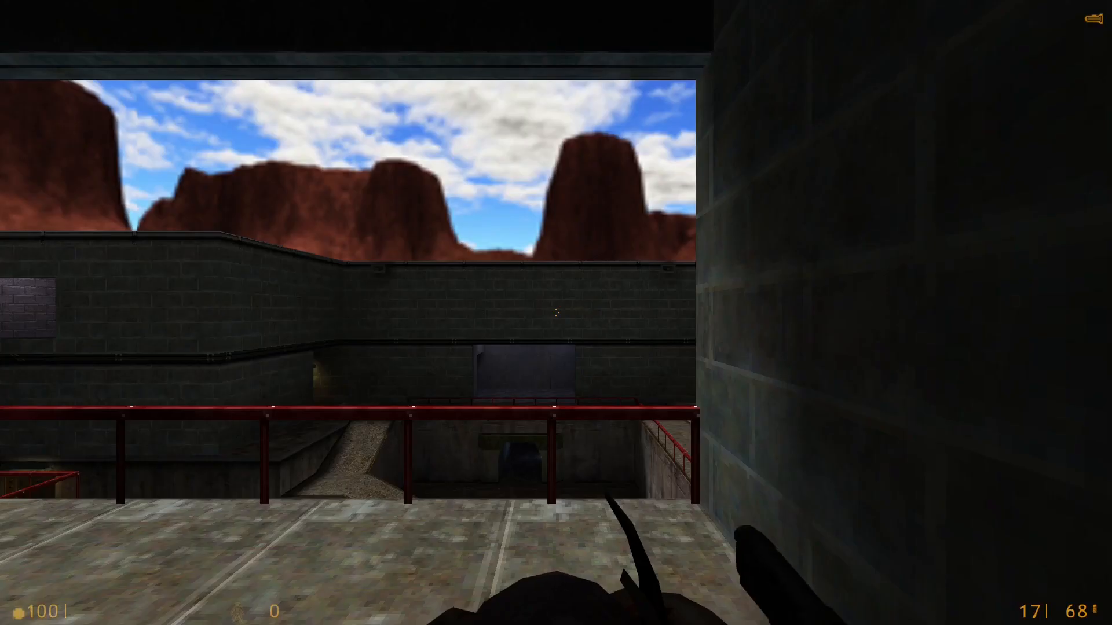
pyautogui.press('w')
pyautogui.press('s')
pyautogui.press('w')
pyautogui.press('space')
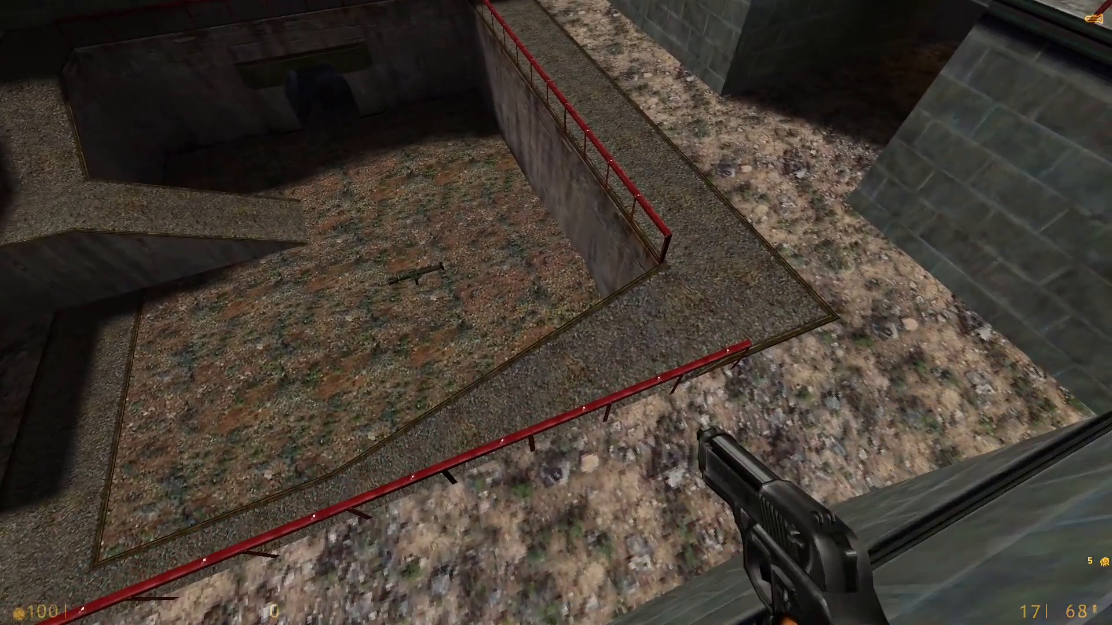
# Step: Go through the dark corridor and up the ramp to the helipad, then pause the game
pyautogui.press('w')
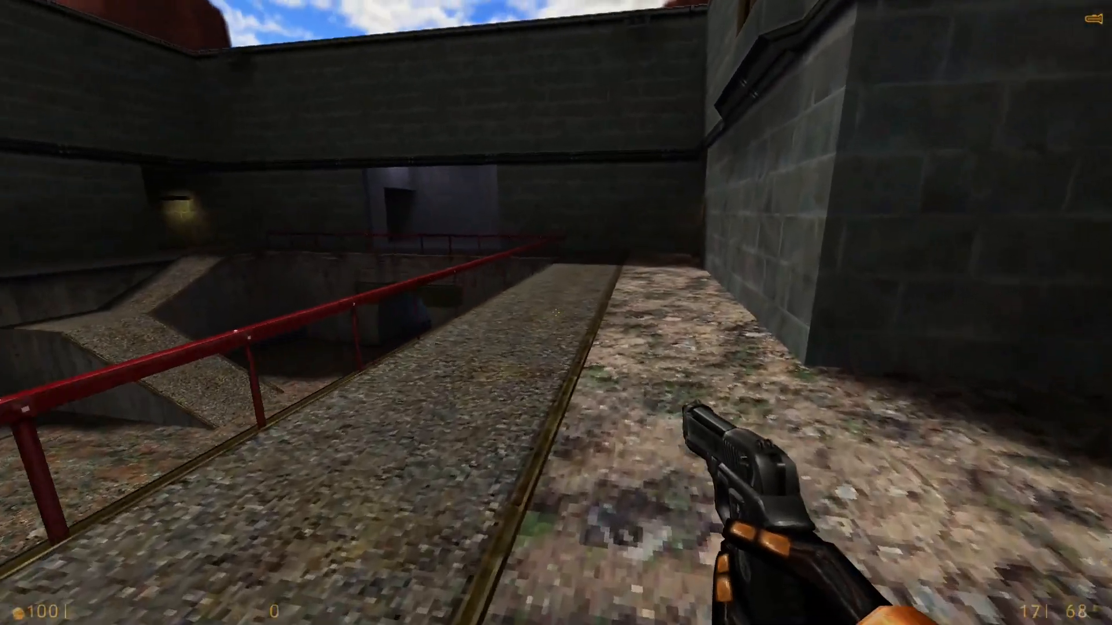
pyautogui.press('w')
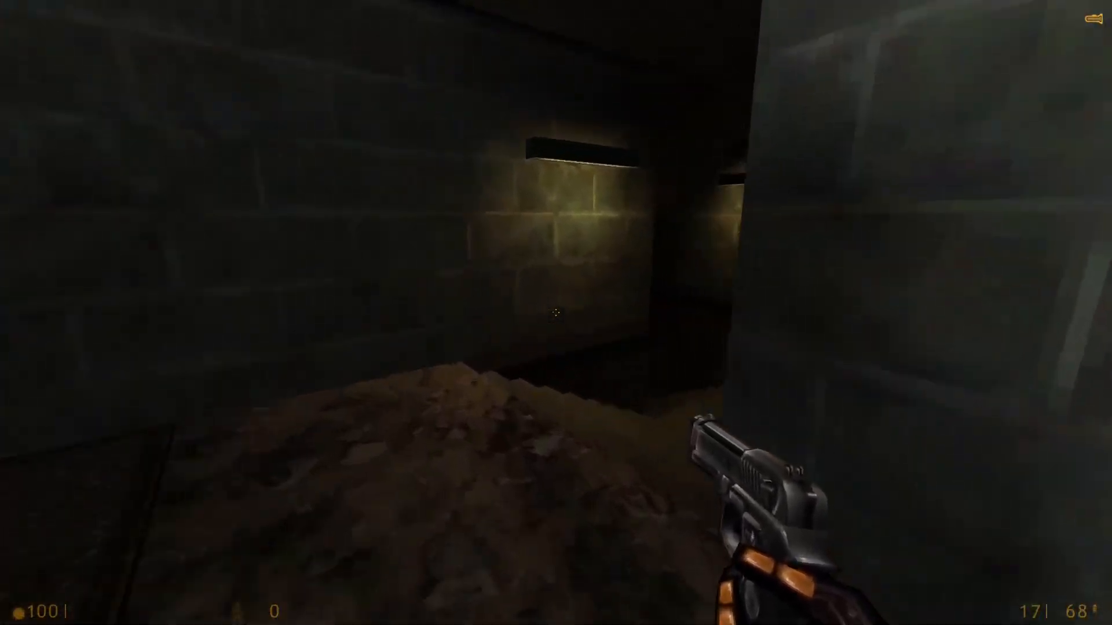
pyautogui.press('w')
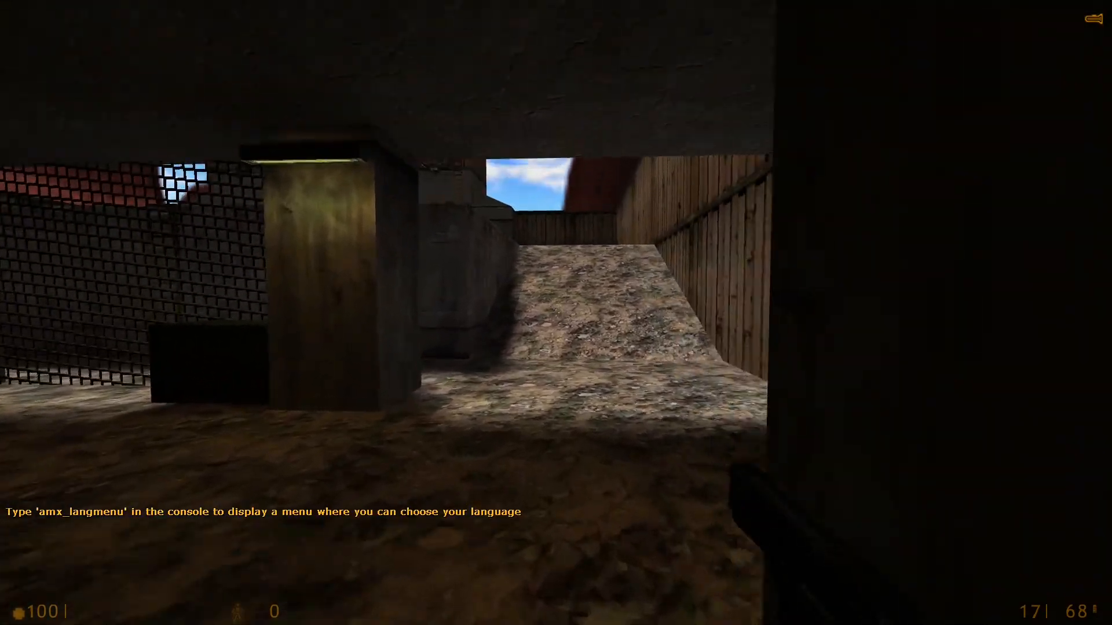
pyautogui.press('w')
pyautogui.press('w')
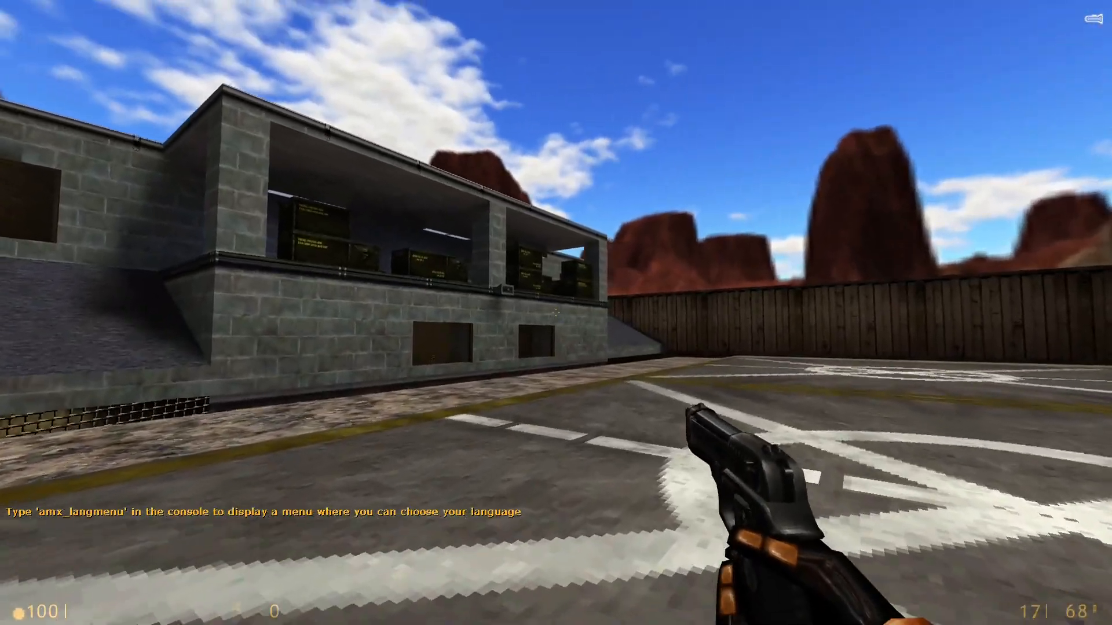
pyautogui.press('w')
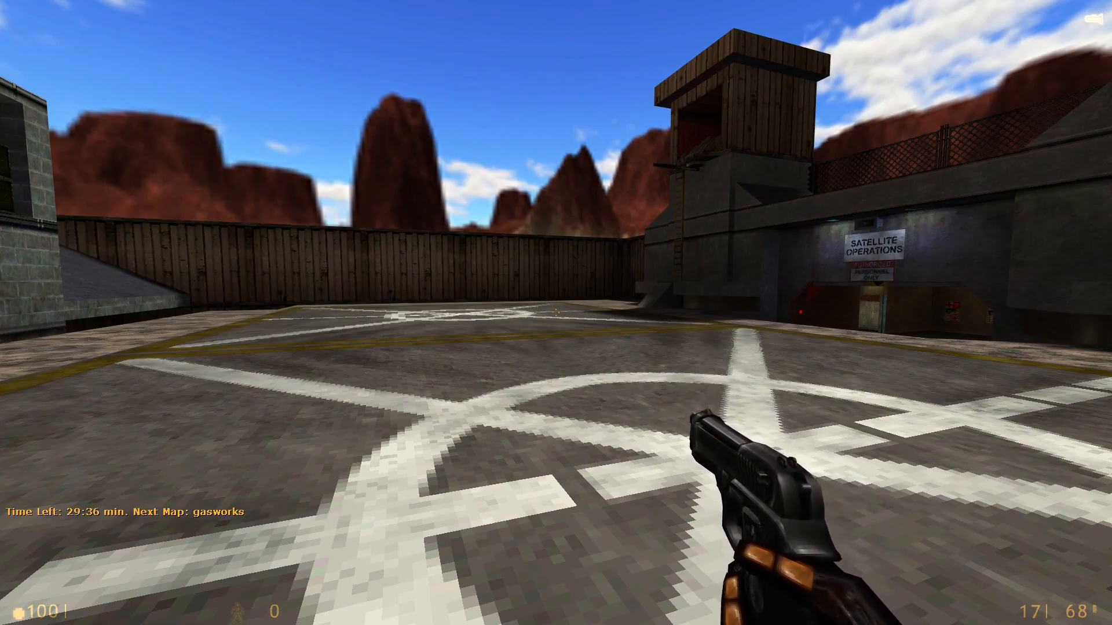
pyautogui.press('Escape')
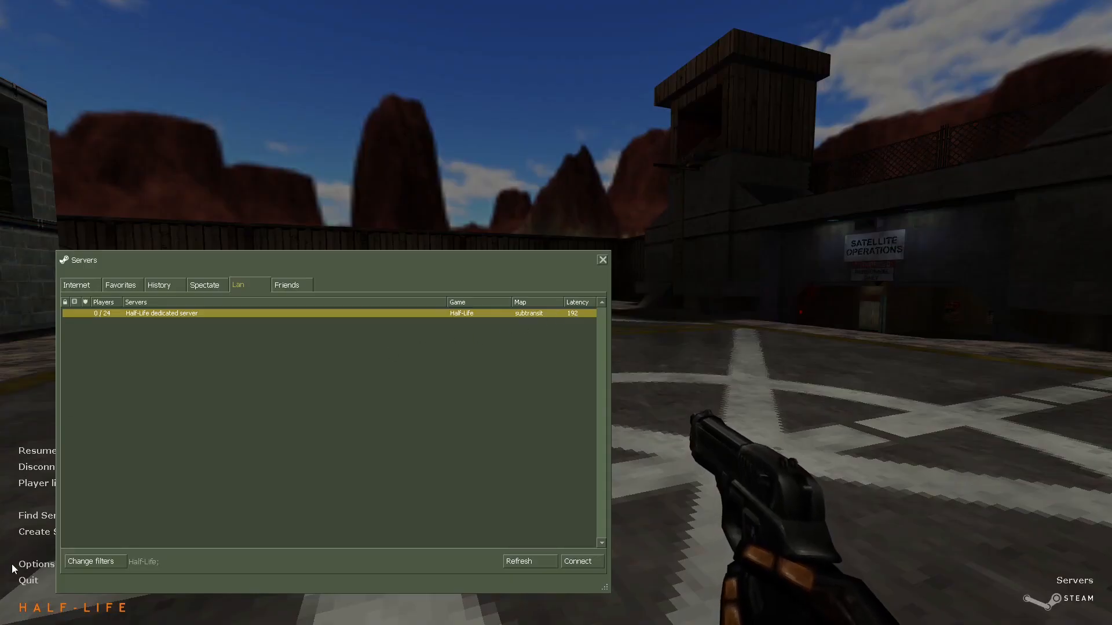
# Step: Quit Half-Life from the main menu and confirm 'Quit game'
pyautogui.click(26, 581)
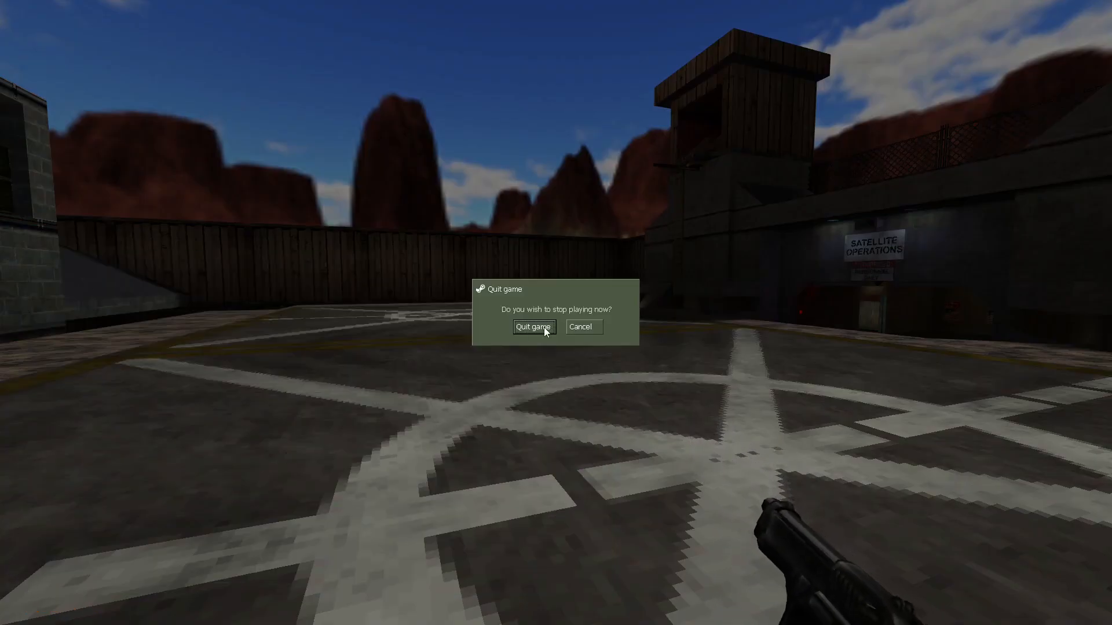
pyautogui.click(542, 326)
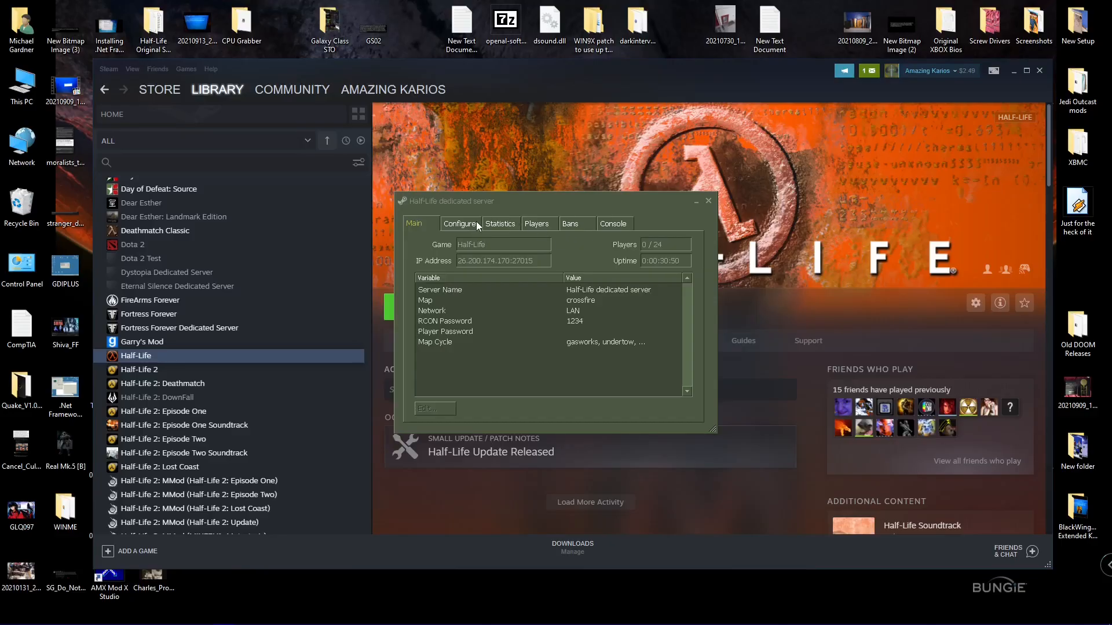
# Step: Close the Half-Life dedicated server window and confirm 'Stop Server'
pyautogui.click(709, 201)
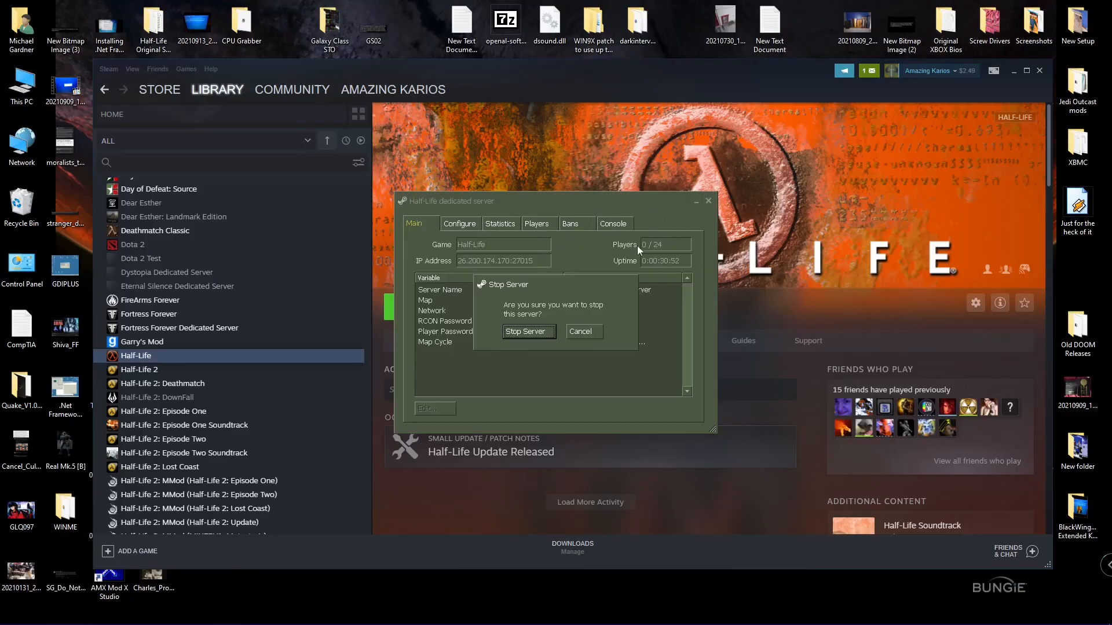
pyautogui.click(535, 330)
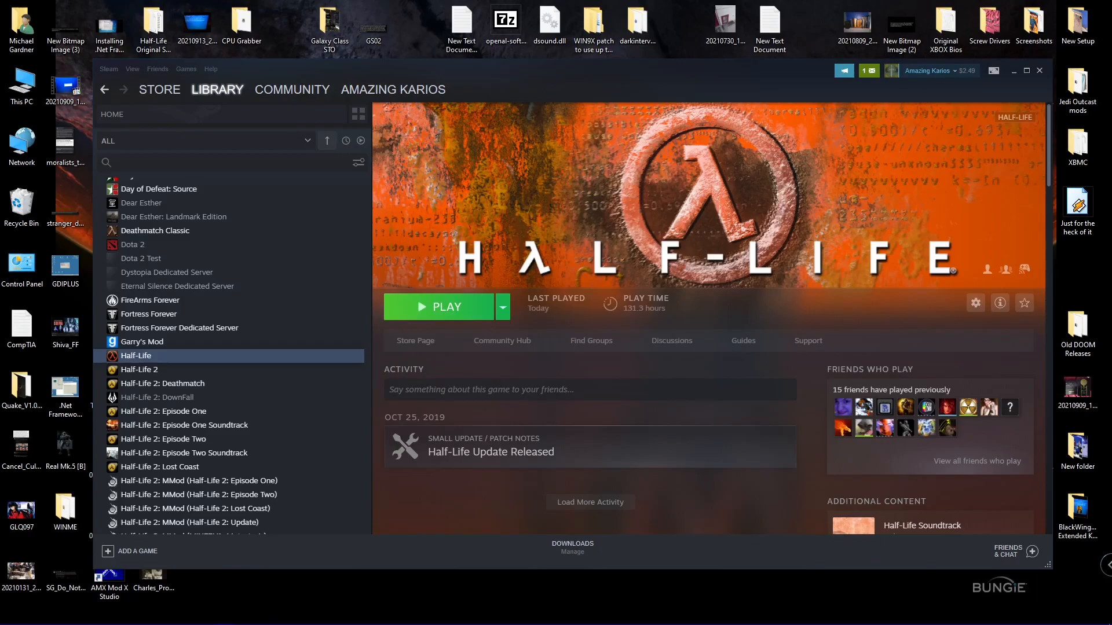